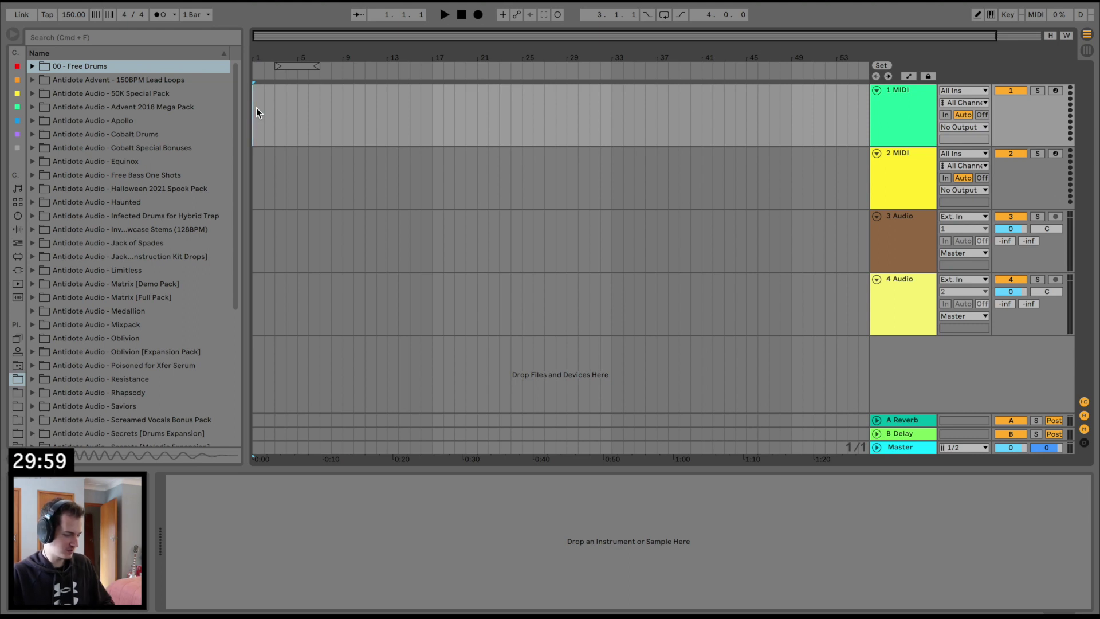
Load the PITCHMAP VST plug-in onto the 3 Audio track.
{"action": "left_click", "coordinate": [20, 272]}
{"action": "left_click_drag", "start_coordinate": [83, 180], "coordinate": [438, 131]}
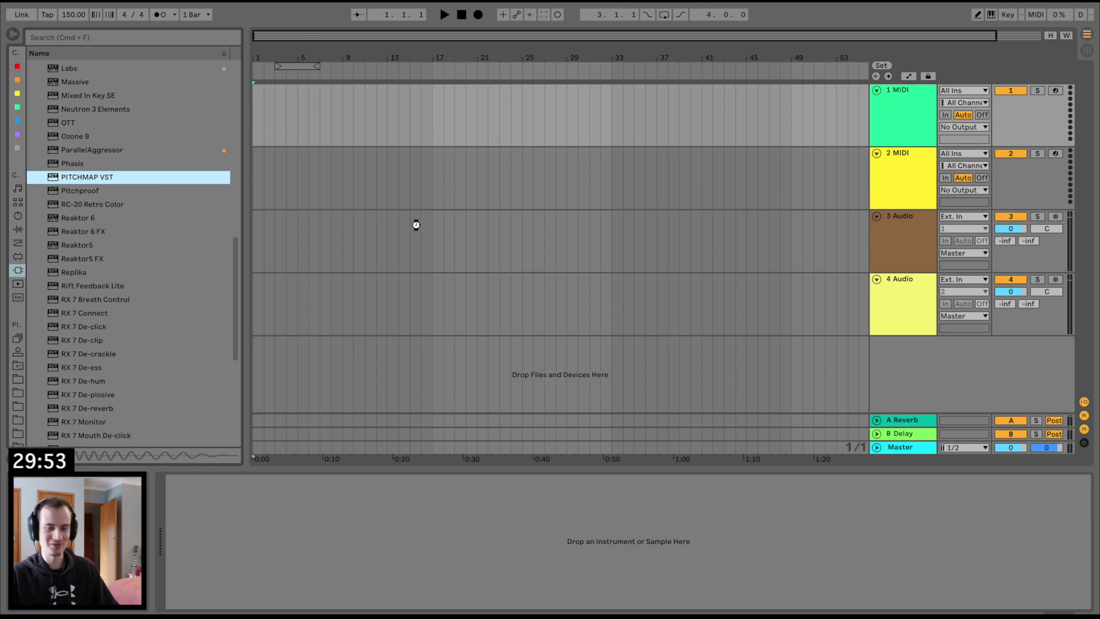
{"action": "left_click_drag", "start_coordinate": [417, 225], "coordinate": [413, 226]}
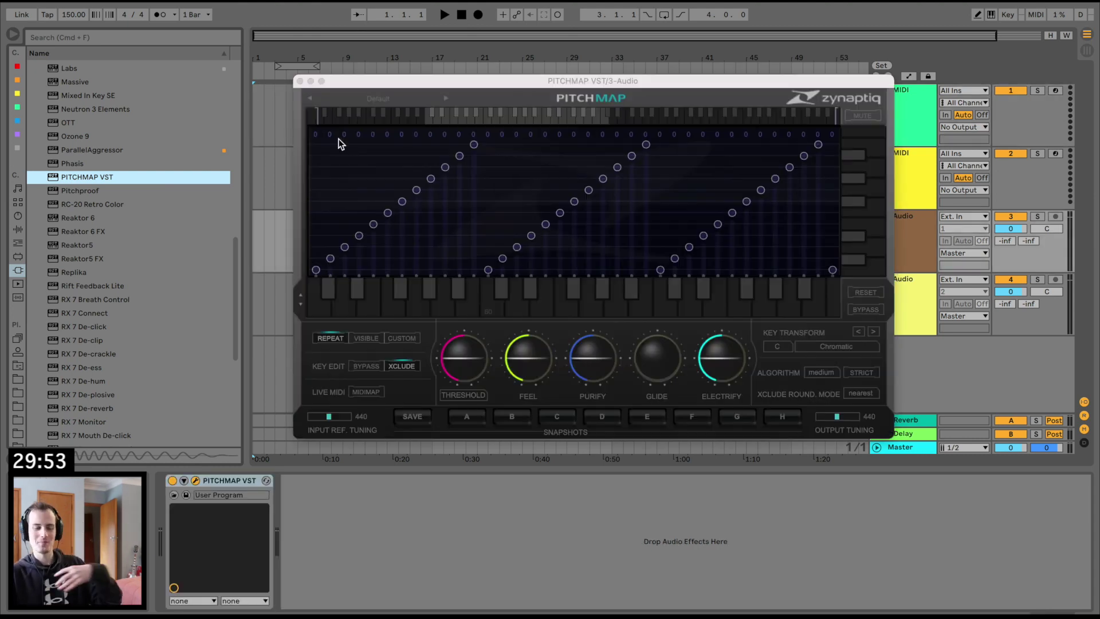
Set PITCHMAP's key transform to D#/Eb Natural Minor and close the plug-in window.
{"action": "left_click", "coordinate": [785, 347]}
{"action": "left_click", "coordinate": [802, 403]}
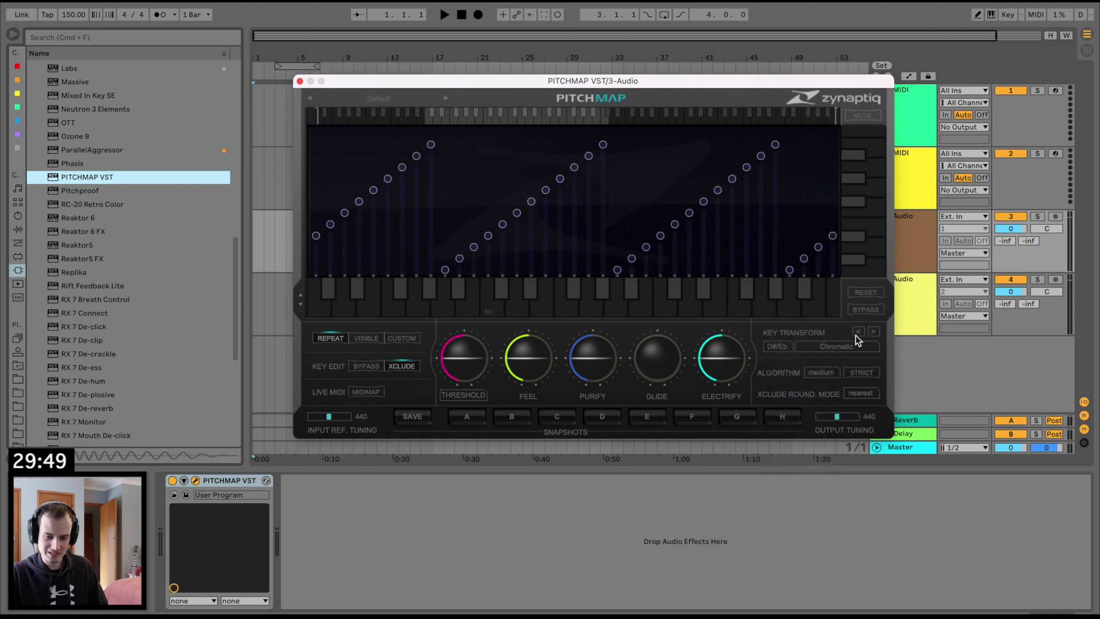
{"action": "left_click", "coordinate": [853, 346]}
{"action": "left_click", "coordinate": [854, 382]}
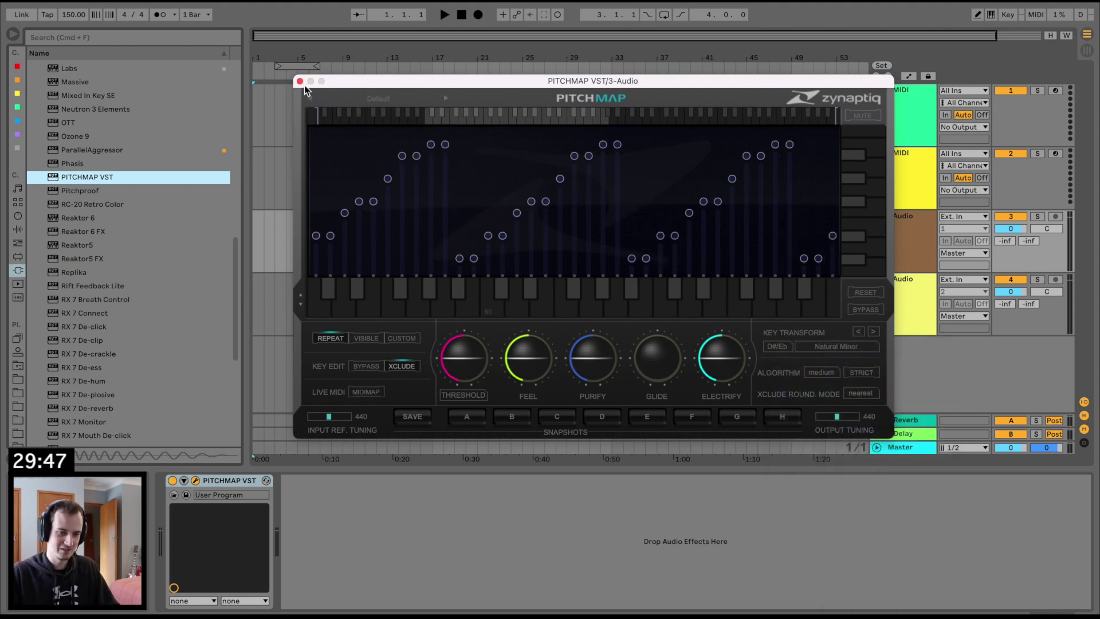
{"action": "left_click", "coordinate": [300, 81]}
Open the Glitched Music Loops folder inside the Antidote Audio - Matrix [Full Pack] samples.
{"action": "left_click_drag", "start_coordinate": [275, 58], "coordinate": [352, 247]}
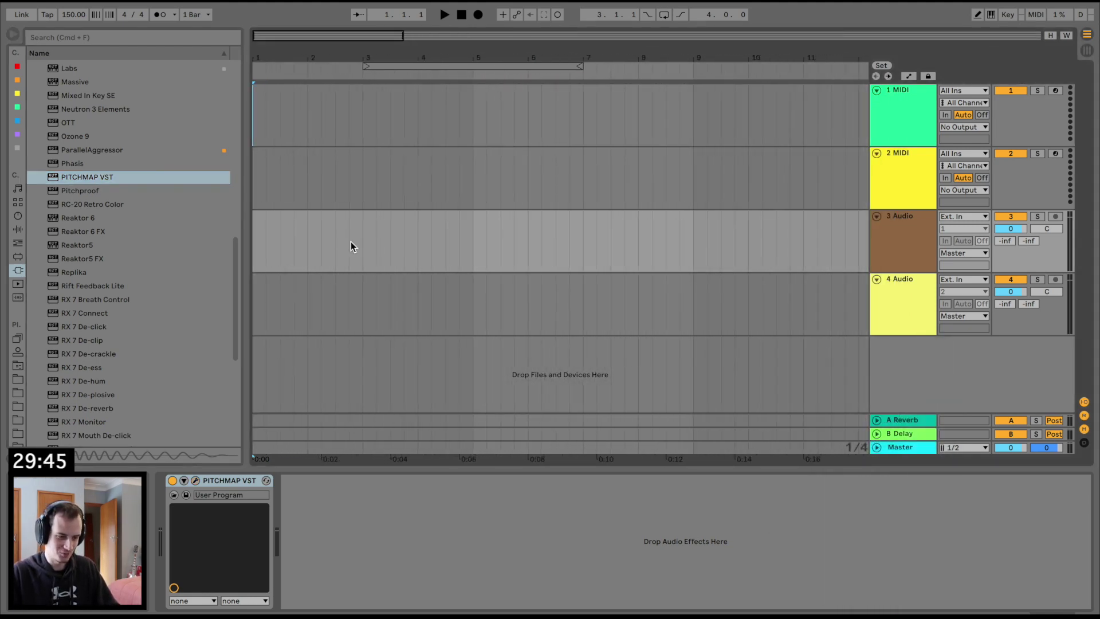
{"action": "left_click", "coordinate": [15, 381]}
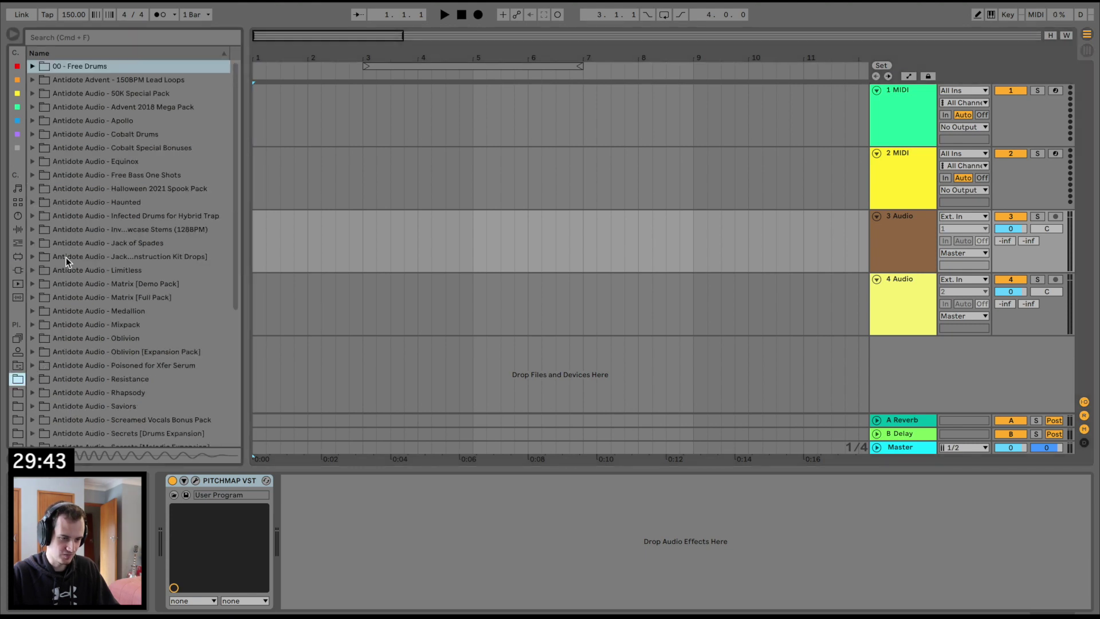
{"action": "scroll", "coordinate": [67, 257], "scroll_direction": "down", "scroll_amount": 5}
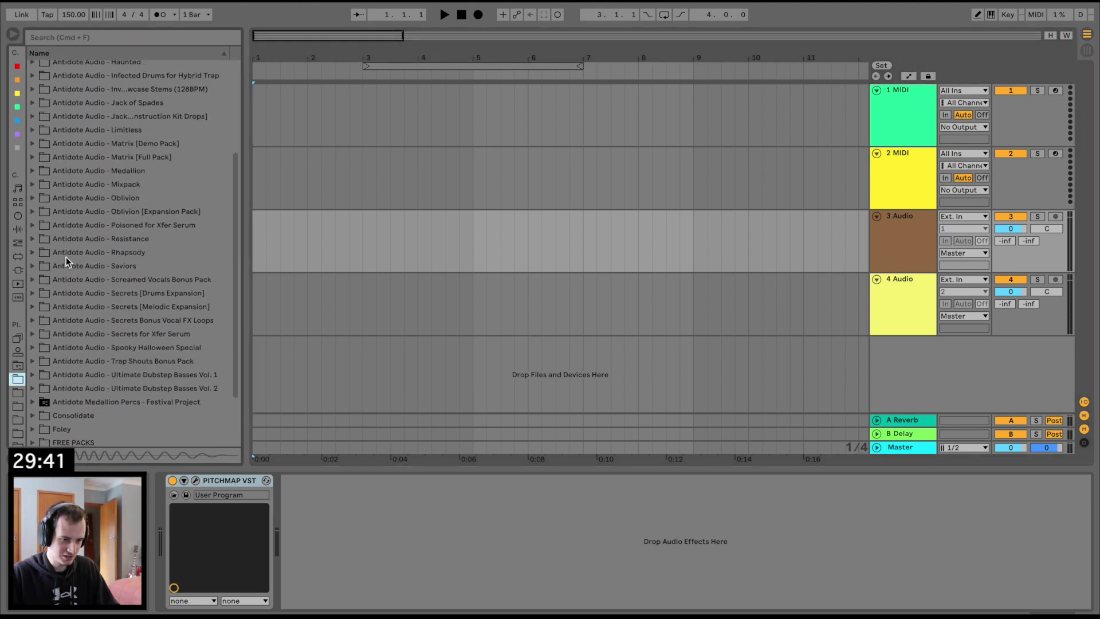
{"action": "scroll", "coordinate": [66, 257], "scroll_direction": "up", "scroll_amount": 1}
{"action": "left_click", "coordinate": [32, 161]}
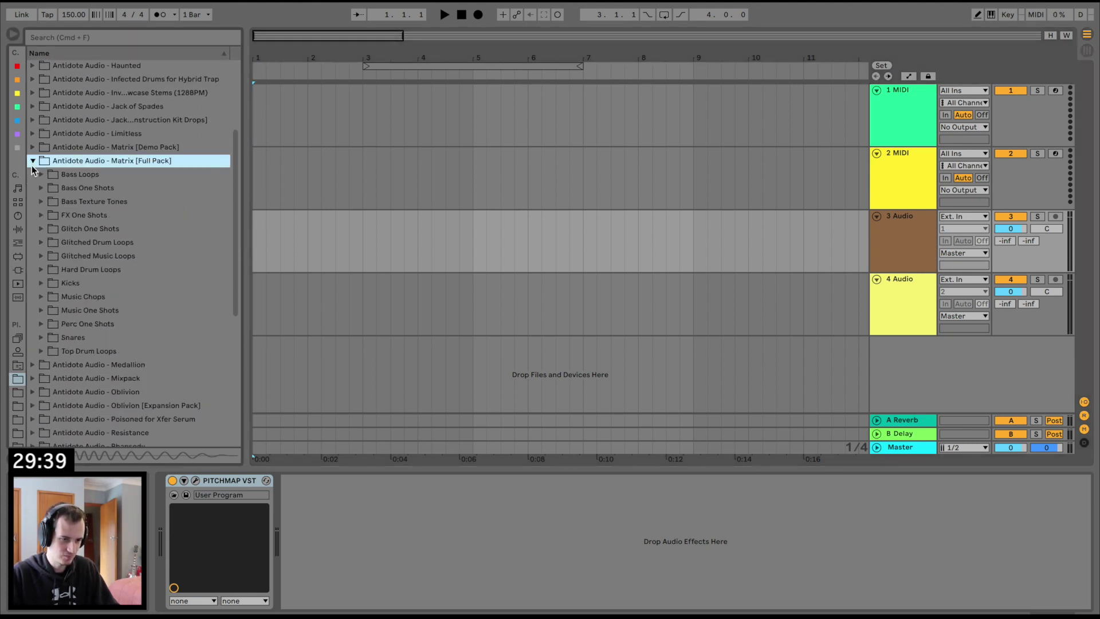
{"action": "left_click", "coordinate": [42, 256]}
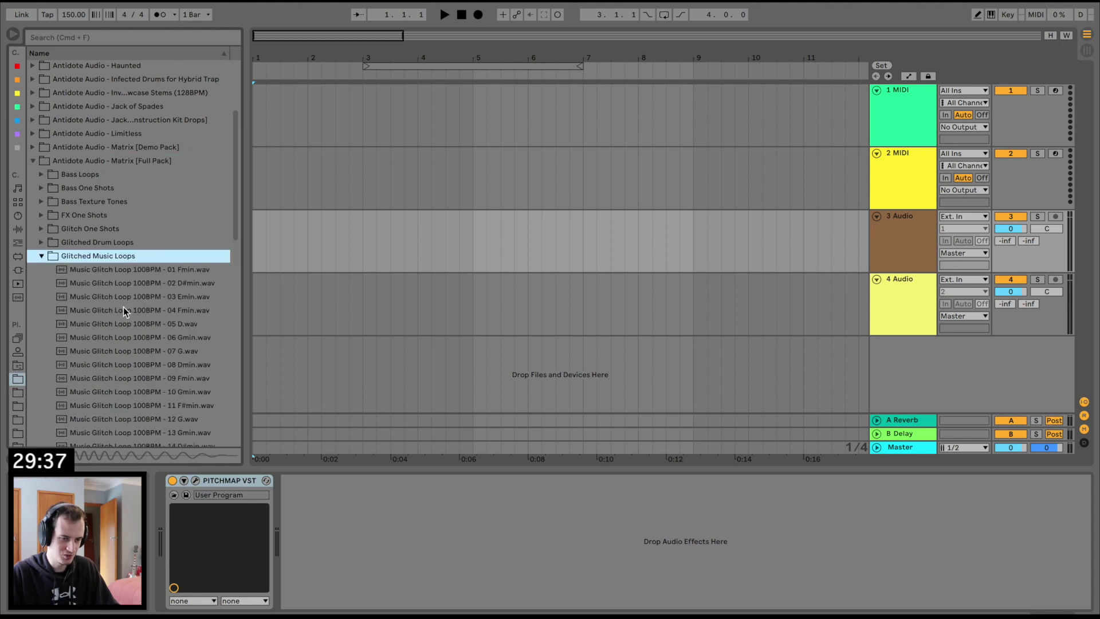
Place Music Glitch Loop 100BPM - 03 Emin at the start of track 3 and audition it.
{"action": "left_click", "coordinate": [123, 302]}
{"action": "left_click_drag", "start_coordinate": [252, 235], "coordinate": [256, 232]}
{"action": "key", "text": "space"}
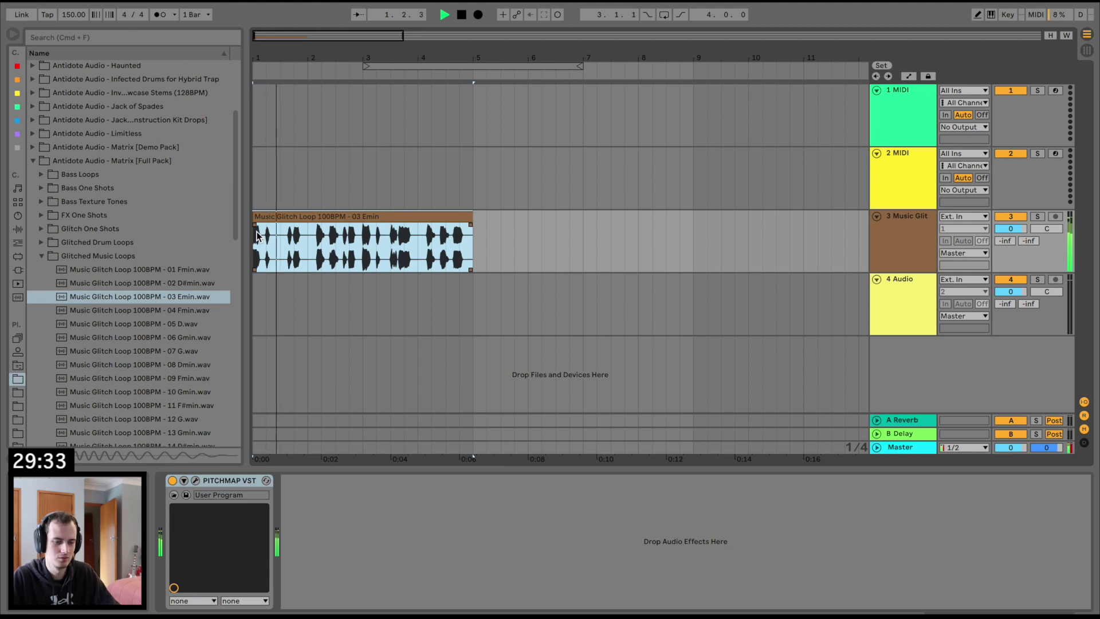
{"action": "left_click_drag", "start_coordinate": [268, 58], "coordinate": [268, 100]}
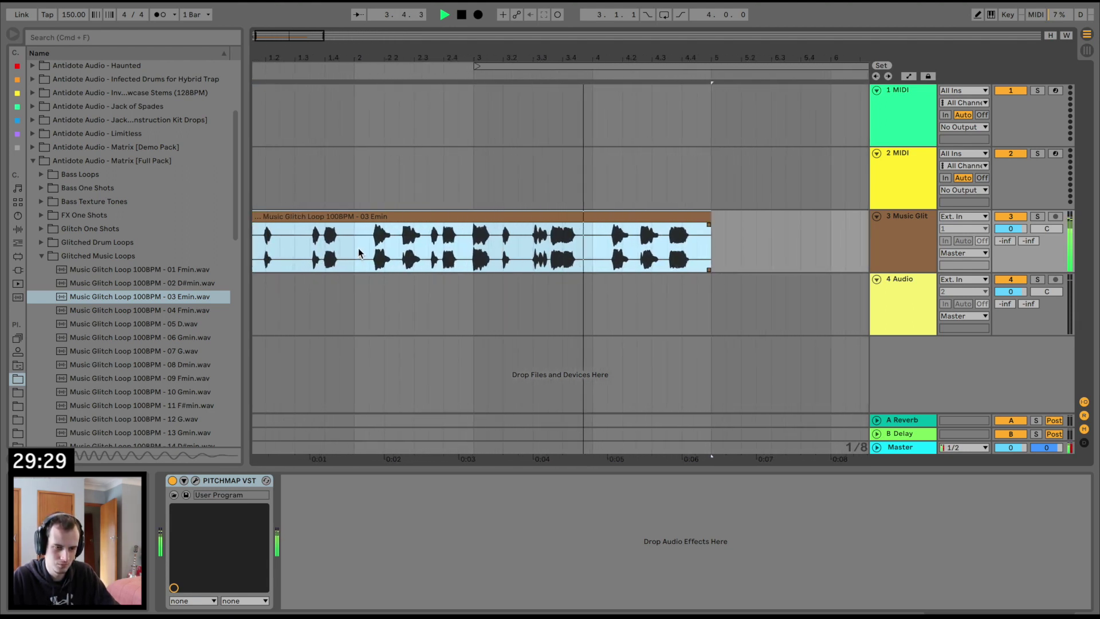
{"action": "key", "text": "space"}
Split the two hits at bar 2 out of the 03 Emin clip and delete the portion before them.
{"action": "left_click_drag", "start_coordinate": [359, 252], "coordinate": [434, 237]}
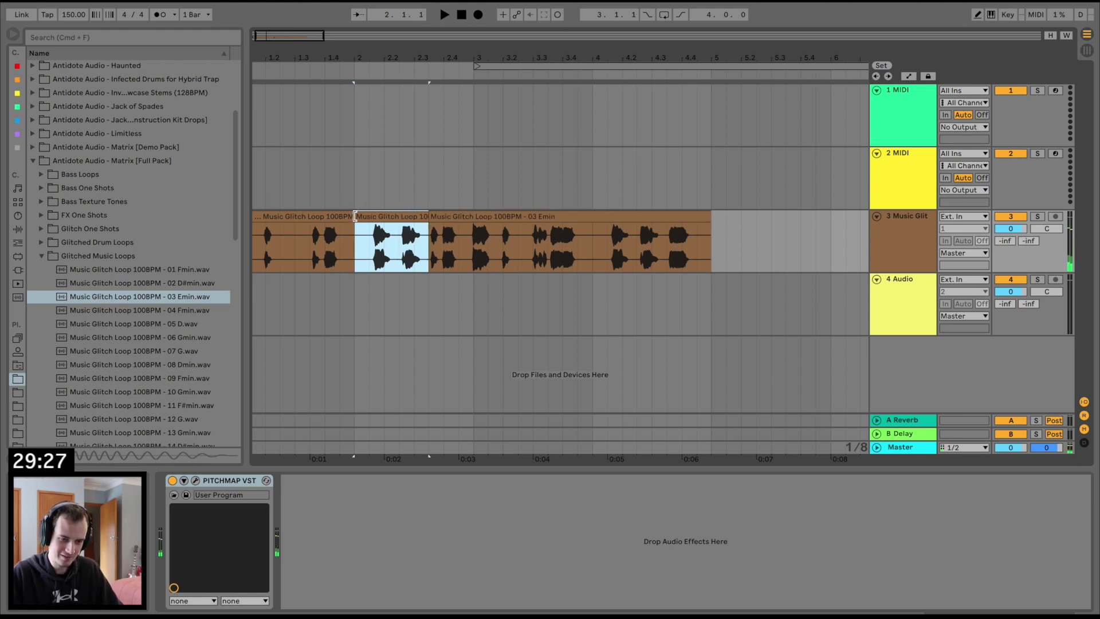
{"action": "left_click", "coordinate": [347, 216]}
{"action": "key", "text": "Delete"}
Audition from bar 3, split out the long hit near 3.3, and delete the section between it and the bar 2 hits.
{"action": "left_click", "coordinate": [472, 255]}
{"action": "key", "text": "space"}
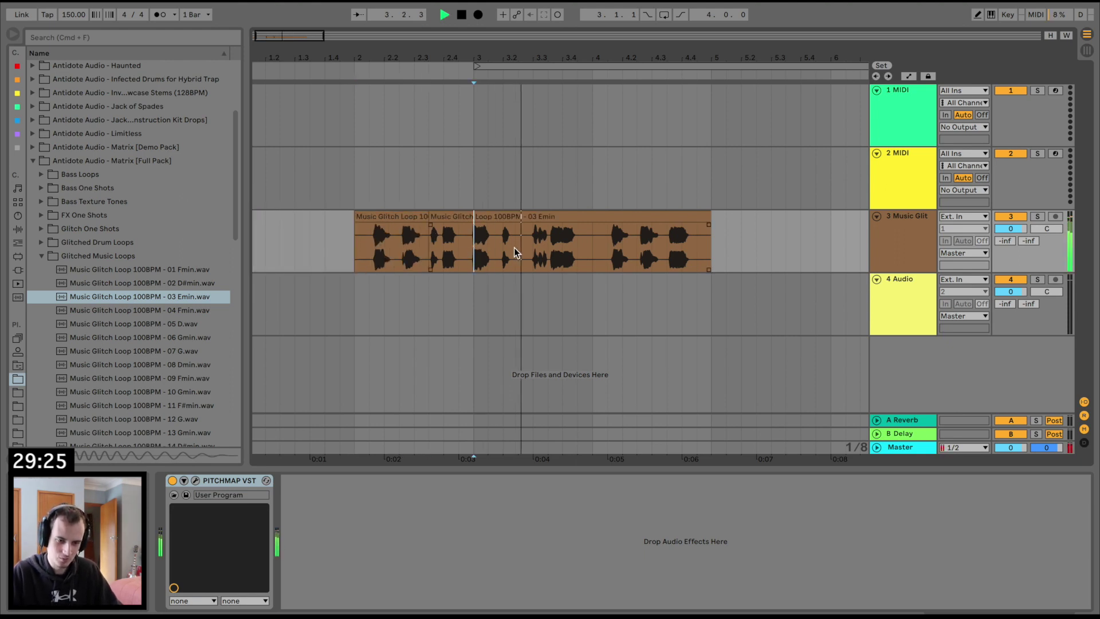
{"action": "left_click_drag", "start_coordinate": [580, 250], "coordinate": [551, 250]}
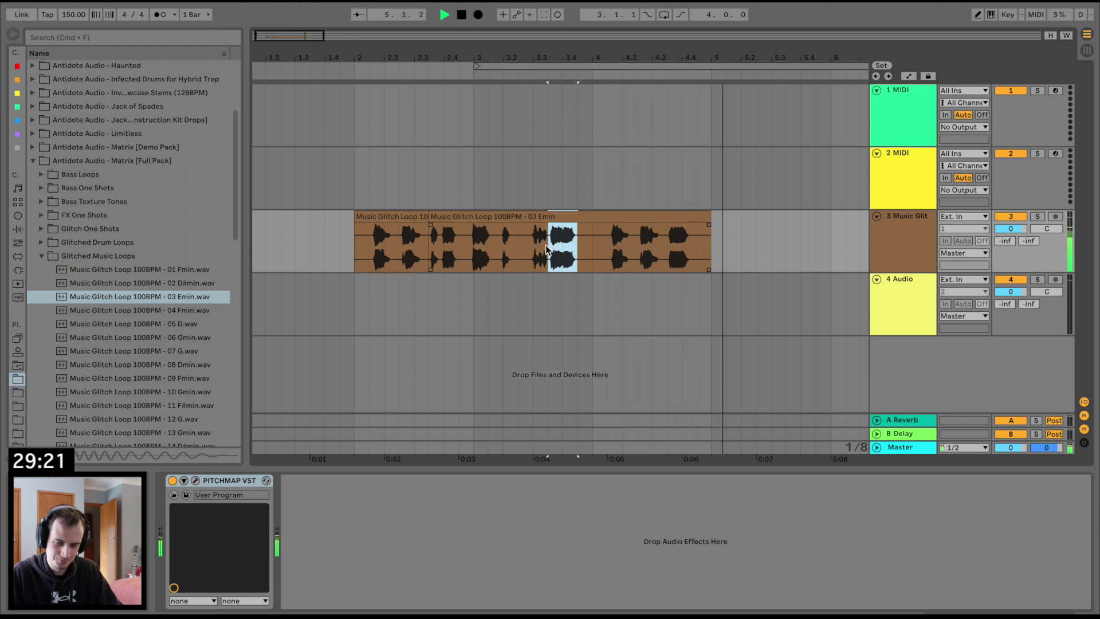
{"action": "key", "text": "super+e"}
{"action": "key", "text": "space"}
{"action": "left_click", "coordinate": [517, 217]}
{"action": "key", "text": "Delete"}
{"action": "scroll", "coordinate": [517, 217], "scroll_direction": "left", "scroll_amount": 1}
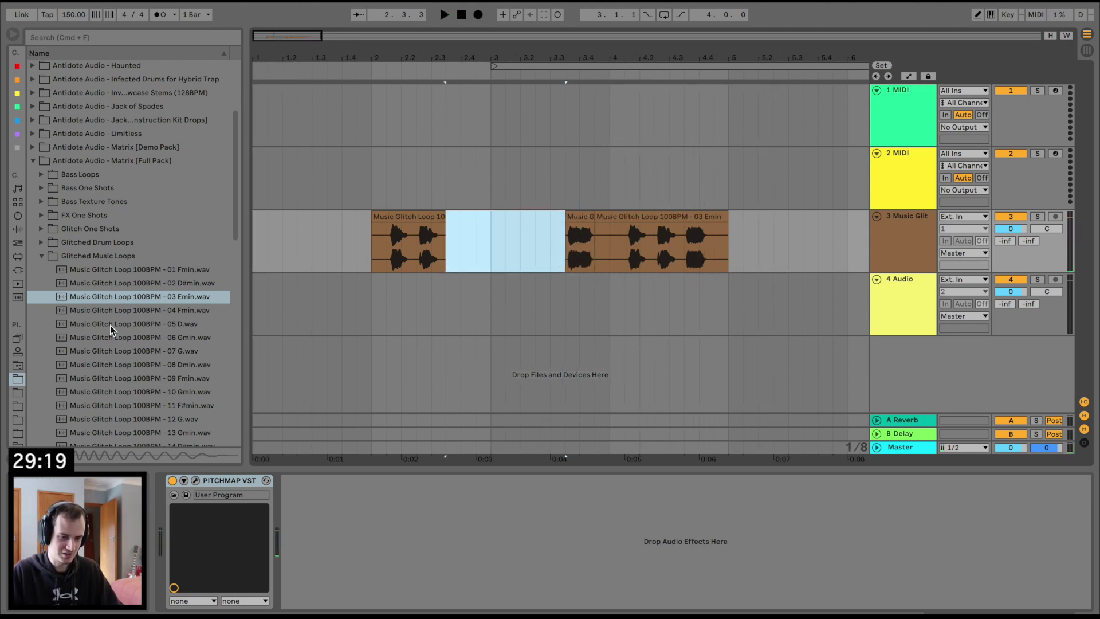
Move the isolated long hit to 1.4.1, audition the sequence, and delete the remaining 03 Emin section.
{"action": "left_click_drag", "start_coordinate": [584, 230], "coordinate": [361, 229]}
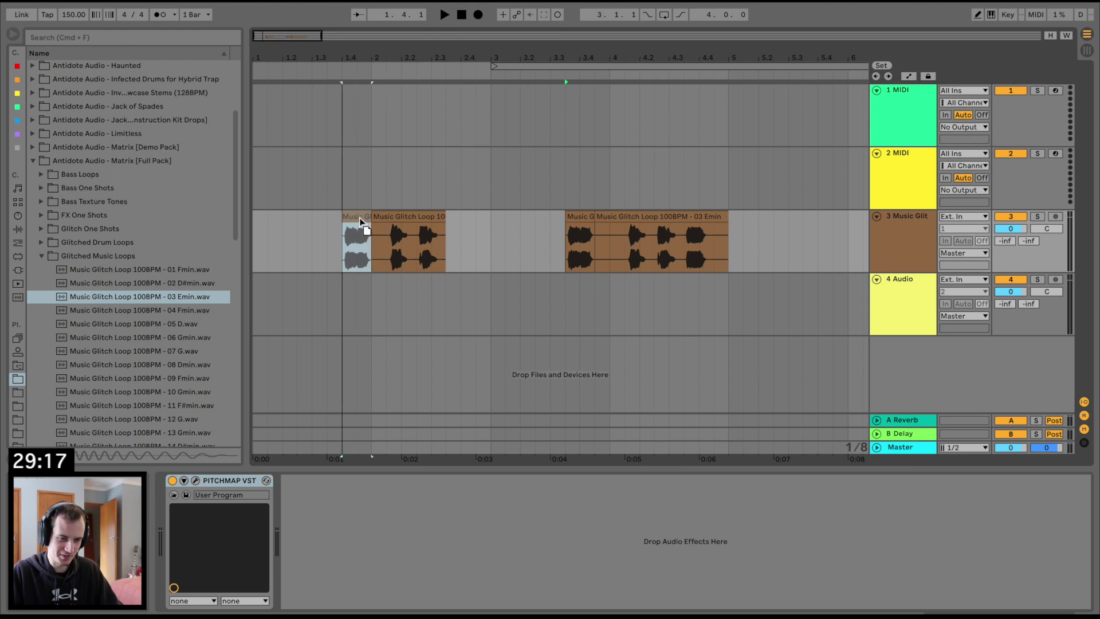
{"action": "left_click", "coordinate": [313, 242]}
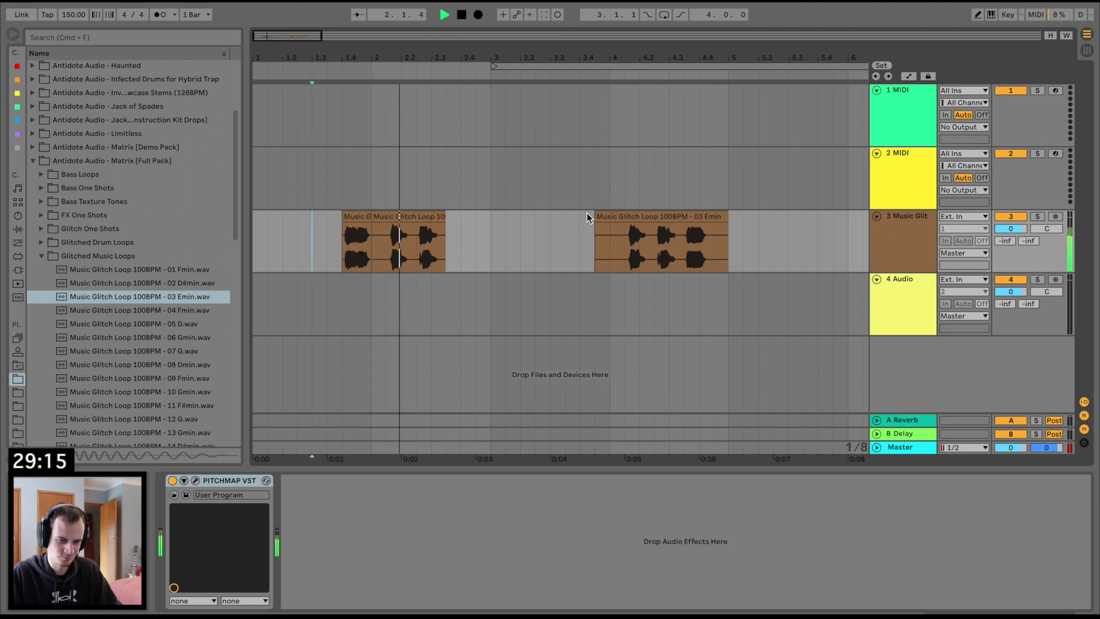
{"action": "left_click", "coordinate": [657, 220]}
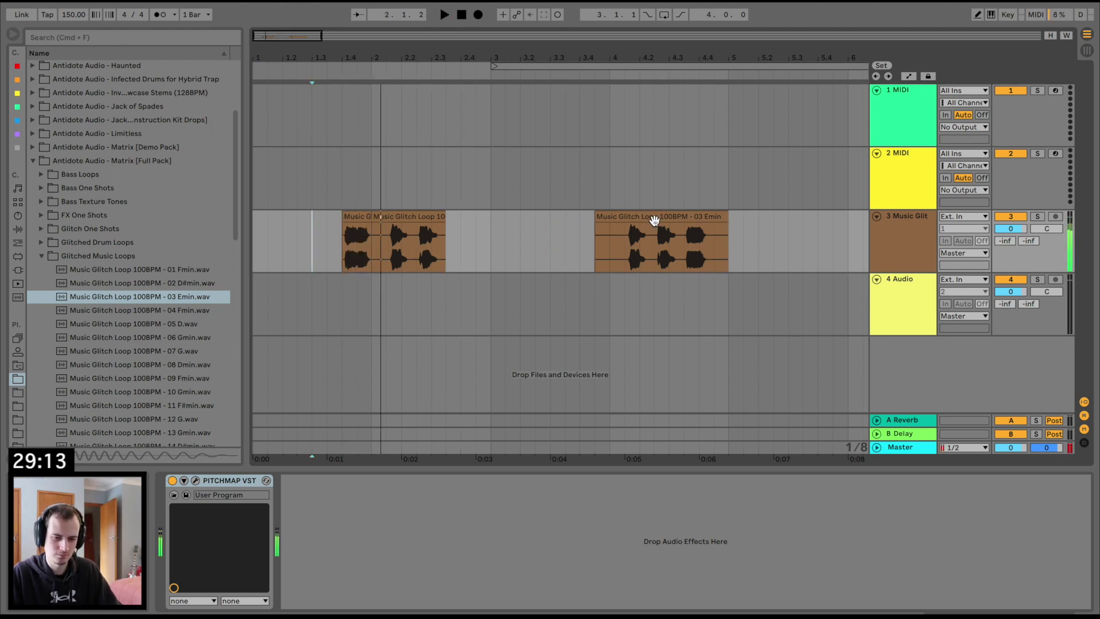
{"action": "key", "text": "space"}
{"action": "left_click", "coordinate": [655, 221]}
{"action": "key", "text": "Delete"}
Place Music Glitch Loop 100BPM - 05 D at bar 3 of track 3, play it, and set its warp mode to Complex.
{"action": "left_click_drag", "start_coordinate": [170, 314], "coordinate": [486, 226]}
{"action": "left_click", "coordinate": [111, 324]}
{"action": "key", "text": "space"}
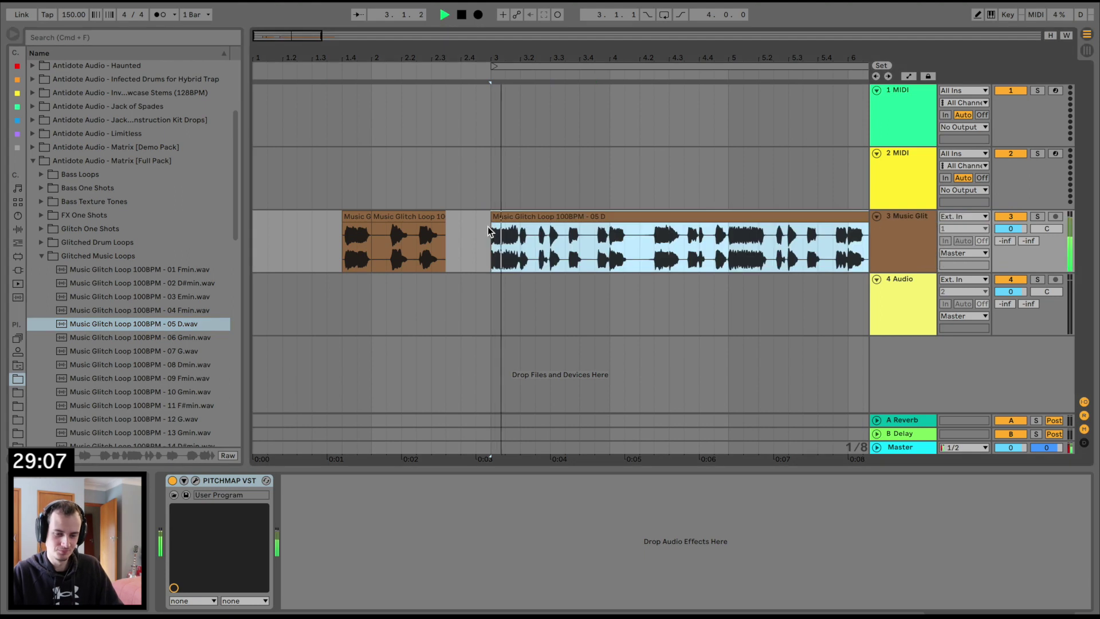
{"action": "double_click", "coordinate": [561, 216]}
{"action": "left_click", "coordinate": [307, 558]}
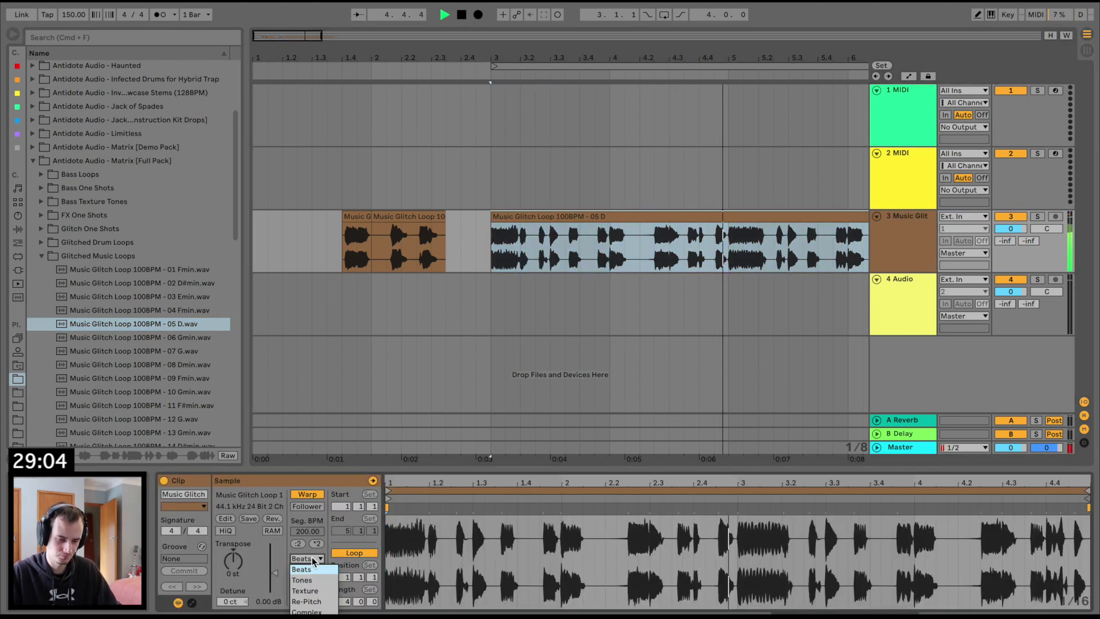
{"action": "left_click", "coordinate": [314, 608]}
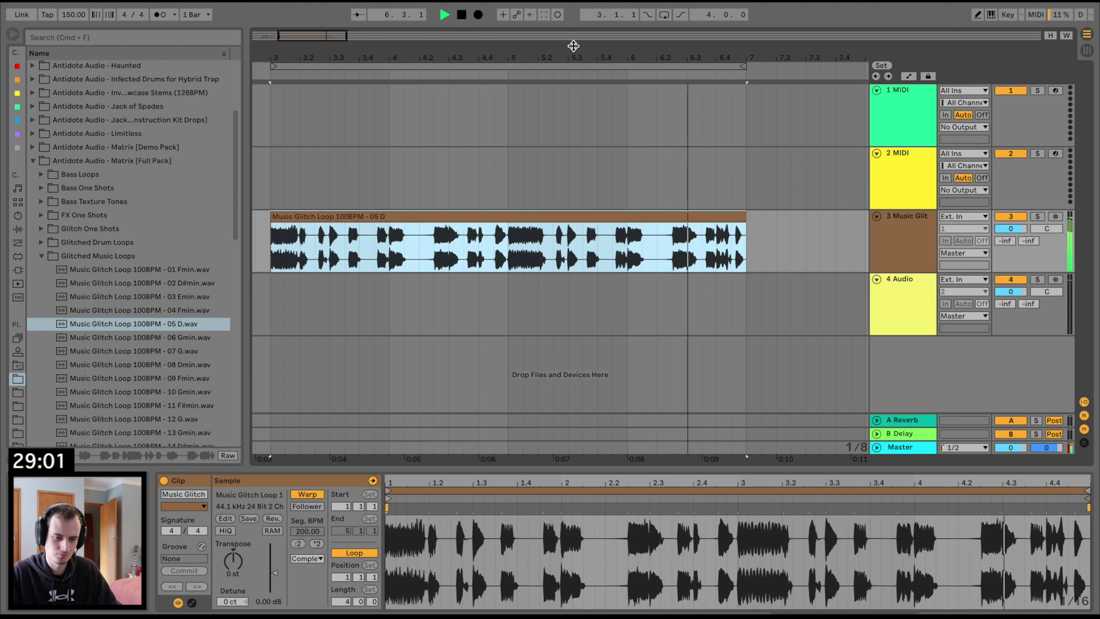
Replace the bar 3 clip's sample with Music Glitch Loop 100BPM - 06 Gmin and audition it.
{"action": "left_click_drag", "start_coordinate": [572, 57], "coordinate": [573, 40]}
{"action": "left_click", "coordinate": [181, 339]}
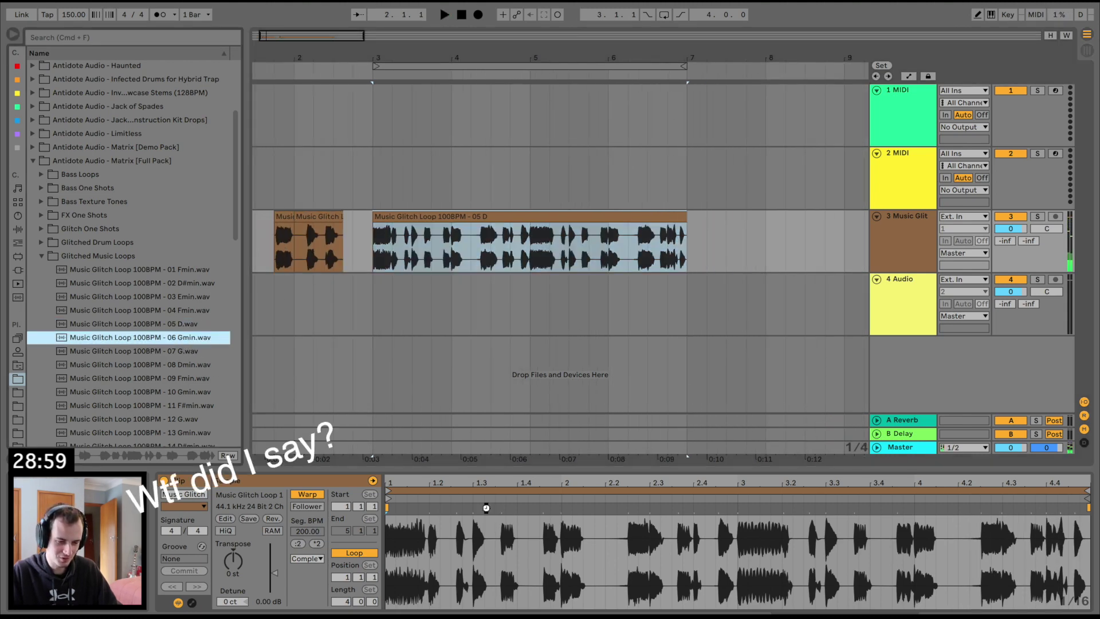
{"action": "key", "text": "space"}
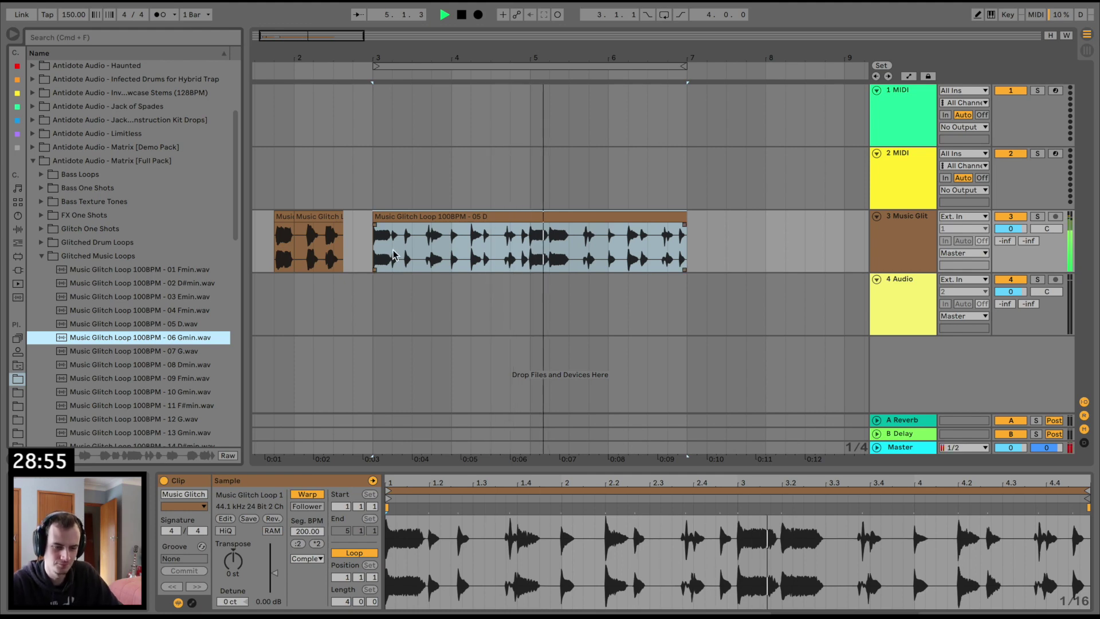
Cut the section before bar 4 from the 06 Gmin clip, move it to end at bar 3, and delete the leftover pieces.
{"action": "left_click_drag", "start_coordinate": [449, 232], "coordinate": [362, 215]}
{"action": "key", "text": "super+e"}
{"action": "left_click", "coordinate": [392, 216]}
{"action": "key", "text": "Delete"}
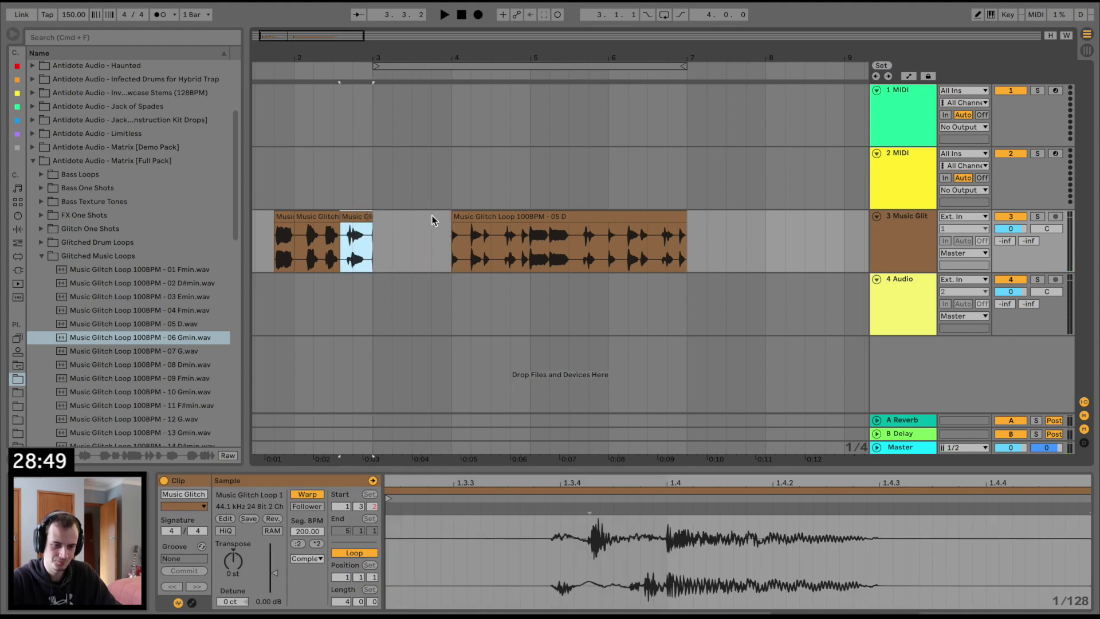
{"action": "left_click", "coordinate": [460, 224]}
{"action": "key", "text": "Delete"}
Place Music Glitch Loop 100BPM - 07 G at bar 3, play it, and set its warp mode to Complex.
{"action": "left_click_drag", "start_coordinate": [178, 351], "coordinate": [378, 248]}
{"action": "key", "text": "space"}
{"action": "left_click", "coordinate": [307, 559]}
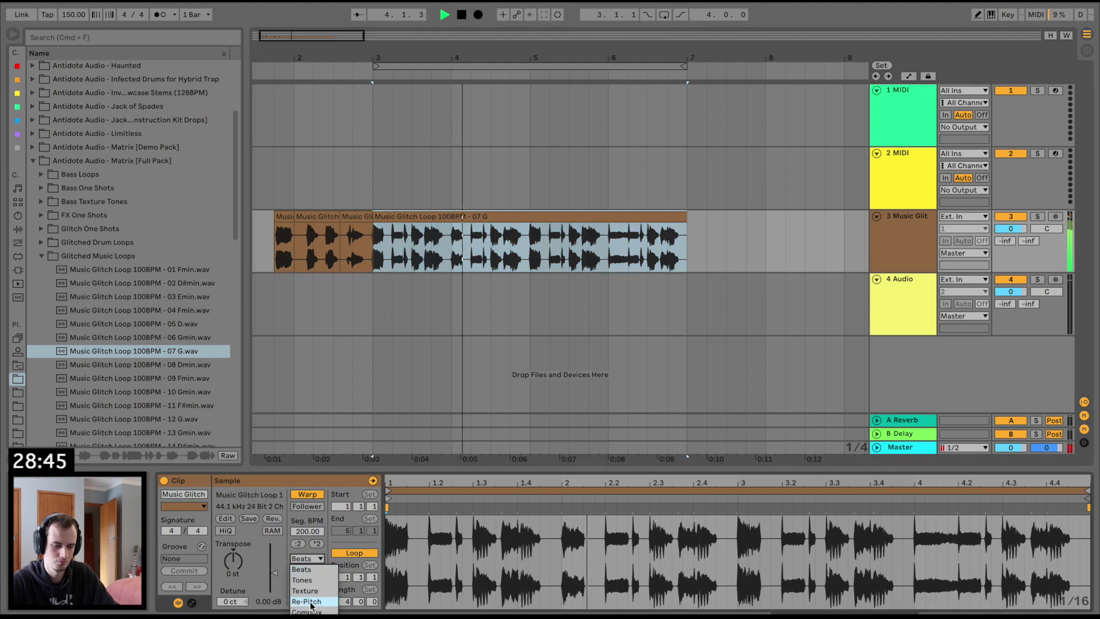
{"action": "left_click", "coordinate": [311, 612]}
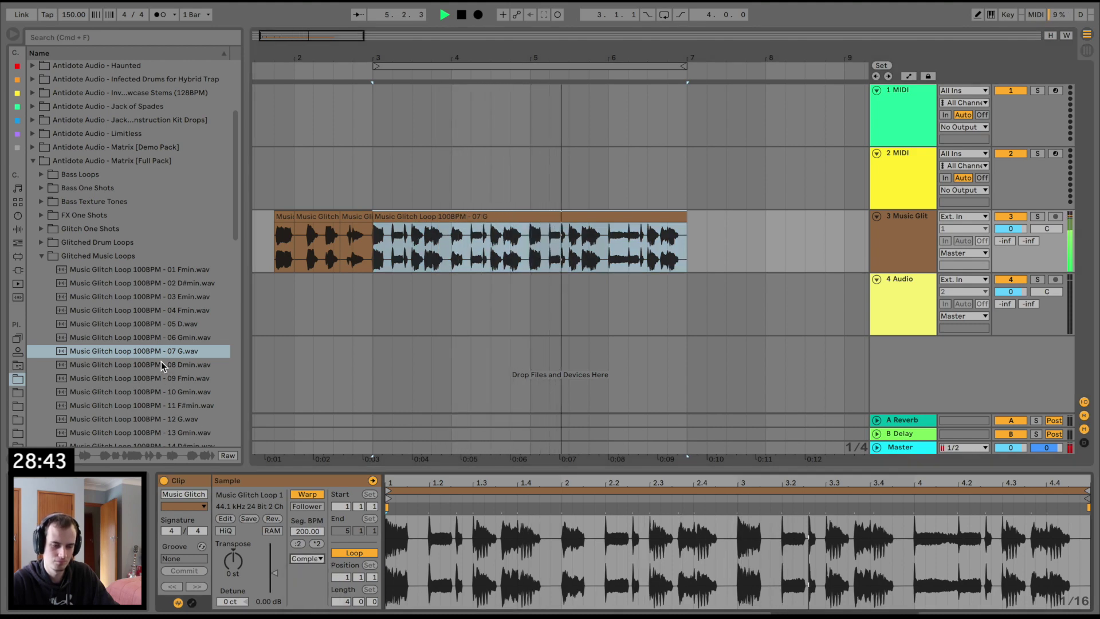
Audition Music Glitch Loop 100BPM - 08 Dmin in the bar 3 clip, and replace it with 09 Fmin.
{"action": "left_click_drag", "start_coordinate": [172, 364], "coordinate": [521, 556]}
{"action": "key", "text": "space"}
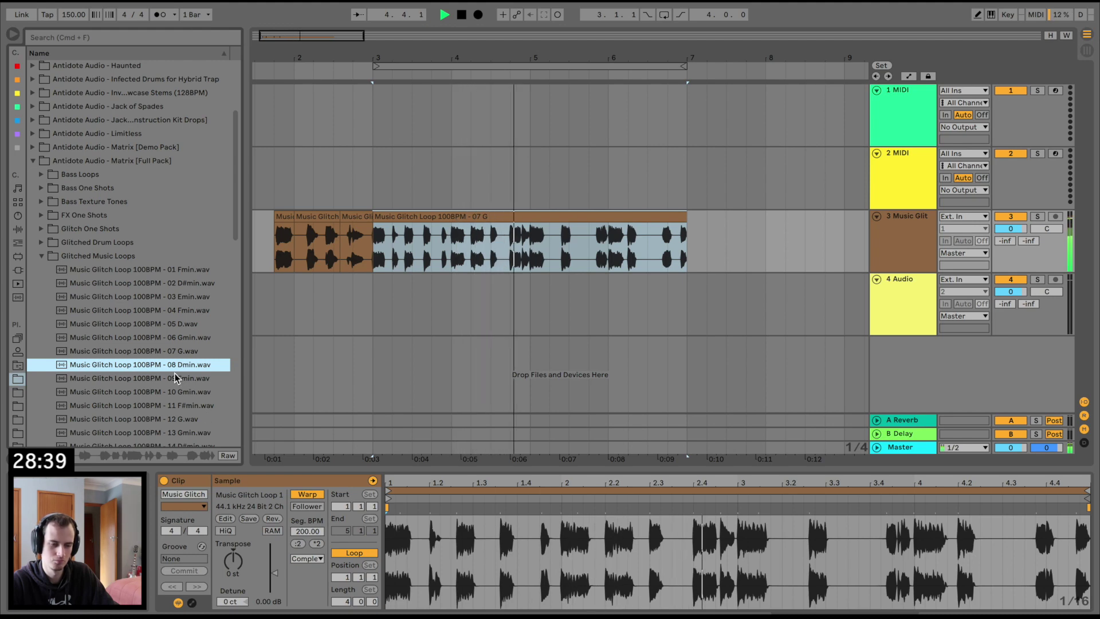
{"action": "left_click_drag", "start_coordinate": [175, 378], "coordinate": [493, 530]}
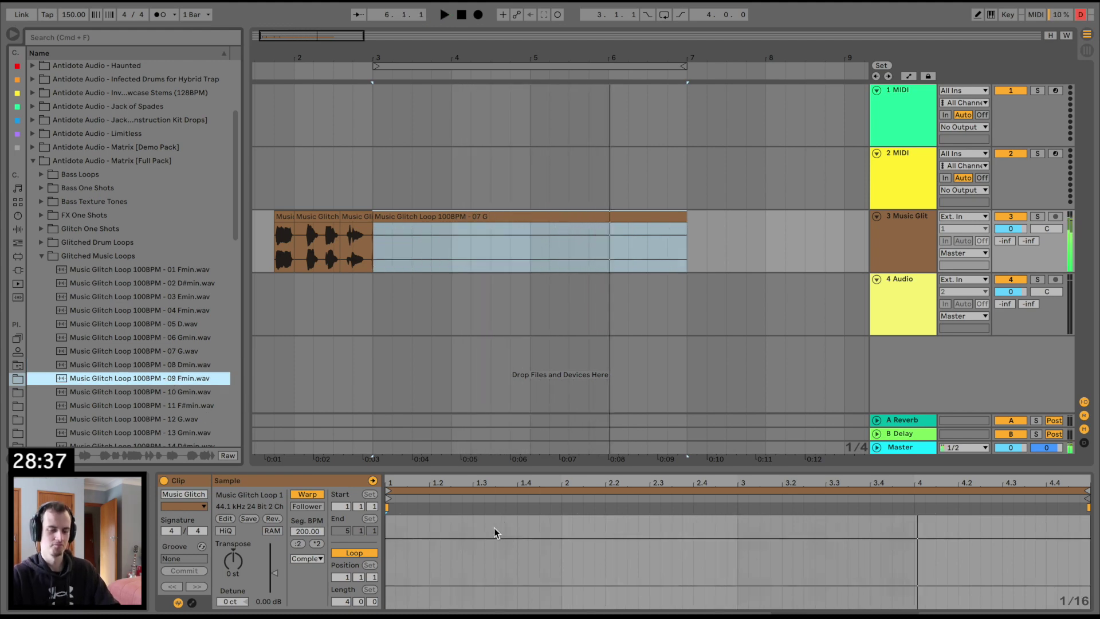
{"action": "key", "text": "space"}
{"action": "key", "text": "space"}
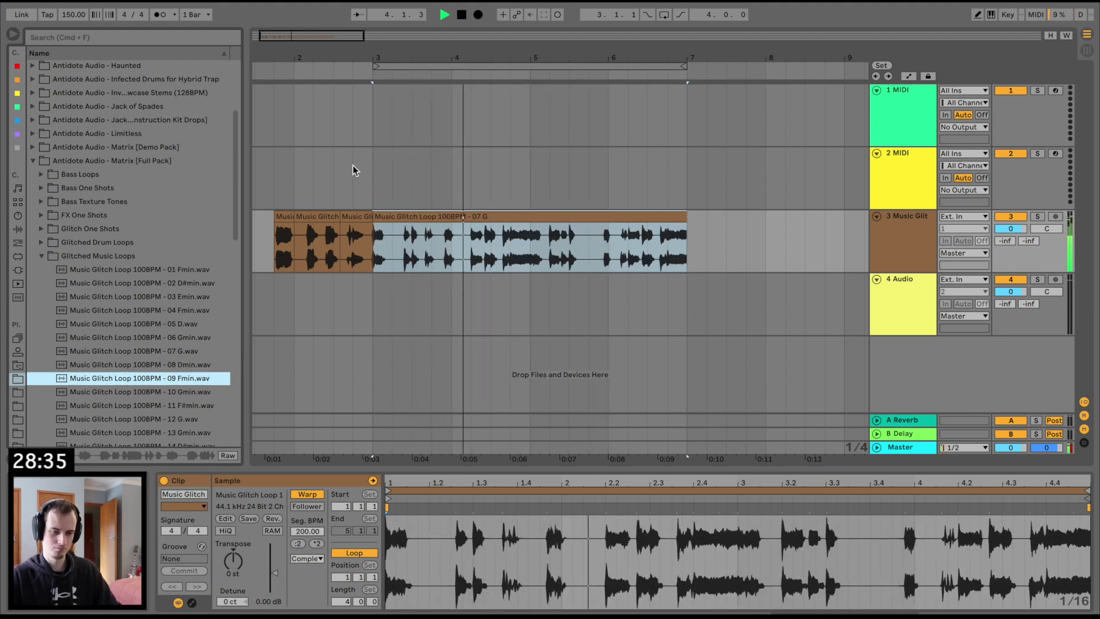
Cut the 09 Fmin clip down to a short hit after bar 3 and the section starting at 4.4.1.
{"action": "left_click_drag", "start_coordinate": [373, 220], "coordinate": [511, 230]}
{"action": "left_click", "coordinate": [412, 233]}
{"action": "key", "text": "super+e"}
{"action": "key", "text": "space"}
{"action": "key", "text": "space"}
{"action": "key", "text": "space"}
{"action": "key", "text": "space"}
Split the remaining 09 Fmin section at bar 5 and delete everything after it.
{"action": "left_click", "coordinate": [532, 237]}
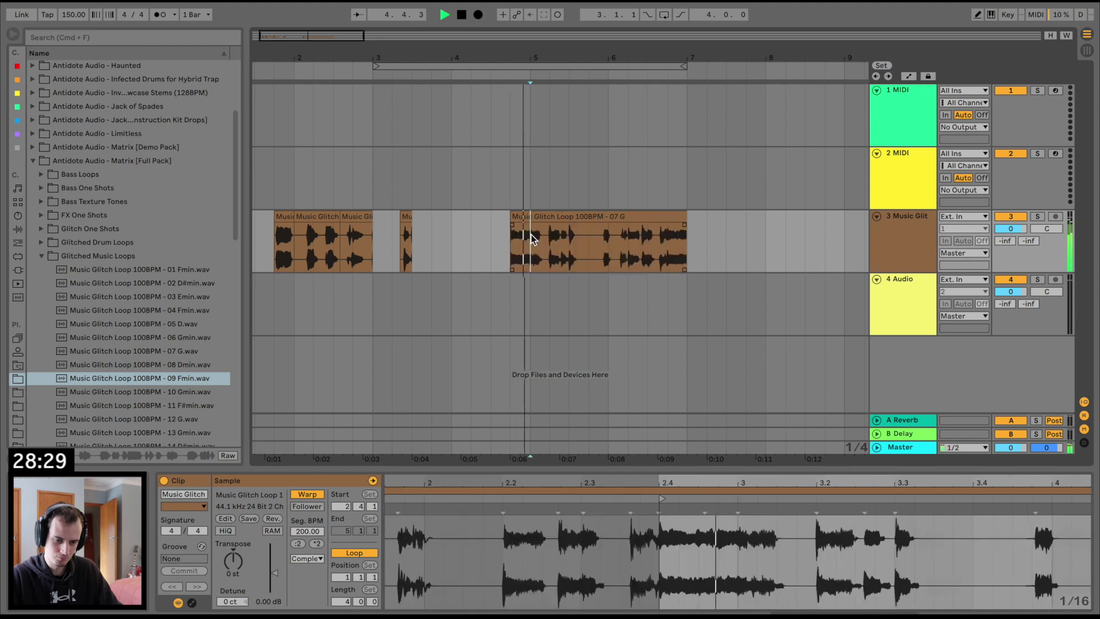
{"action": "key", "text": "space"}
{"action": "key", "text": "super+e"}
{"action": "key", "text": "Delete"}
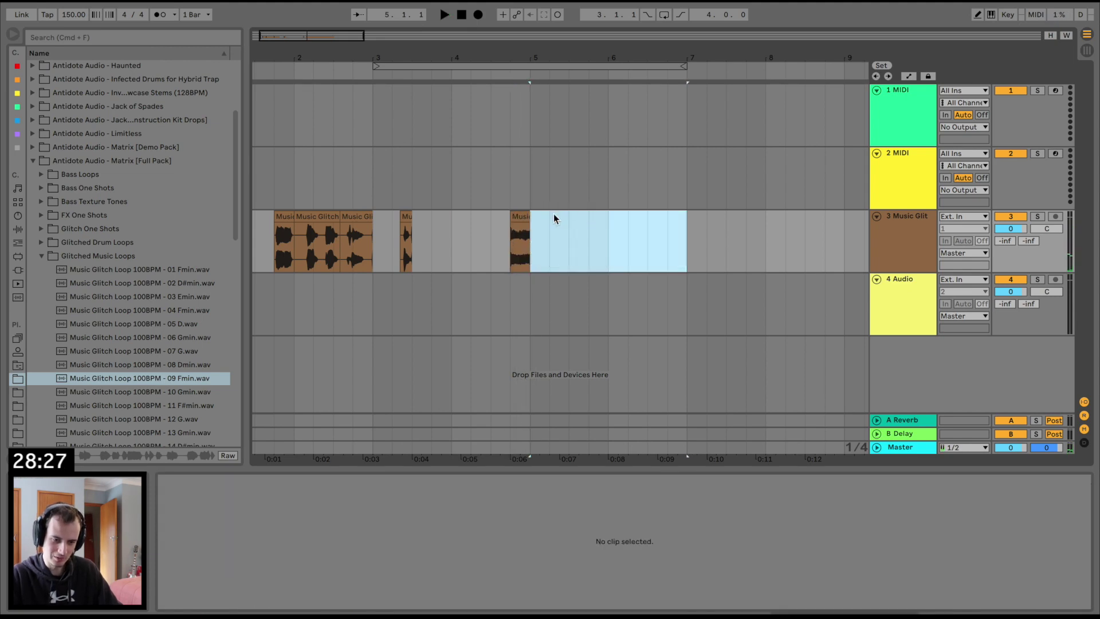
Add warp markers to the clip ending at bar 5, aligning its first transient to 2.4 and the later one to 3.
{"action": "left_click", "coordinate": [520, 216]}
{"action": "left_click_drag", "start_coordinate": [791, 506], "coordinate": [734, 506]}
{"action": "scroll", "coordinate": [641, 479], "scroll_direction": "down", "scroll_amount": 2}
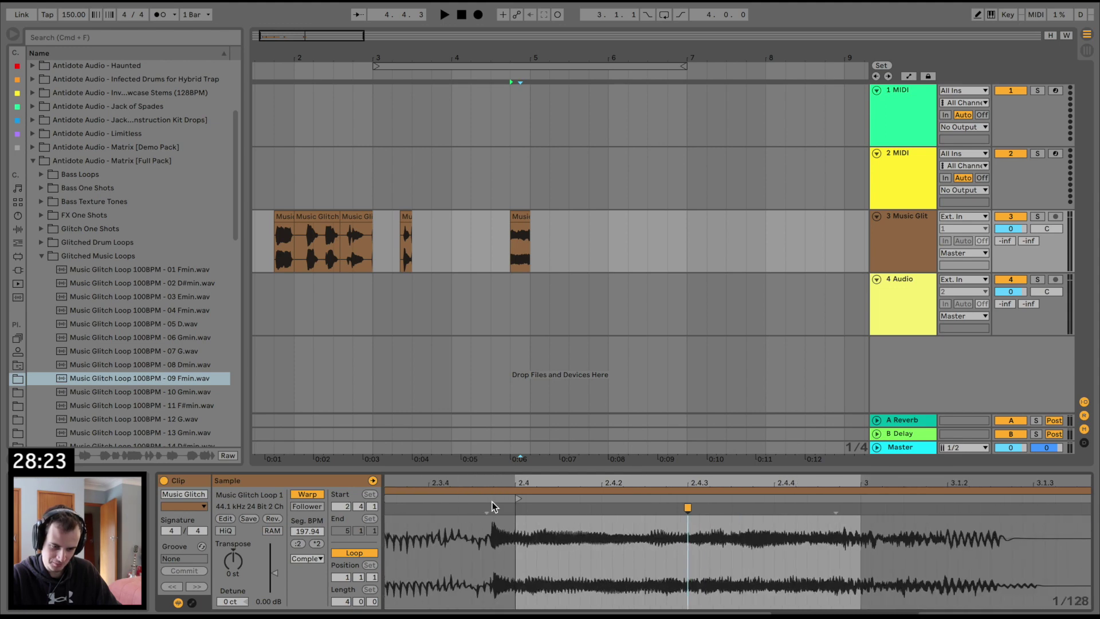
{"action": "left_click_drag", "start_coordinate": [492, 506], "coordinate": [518, 506]}
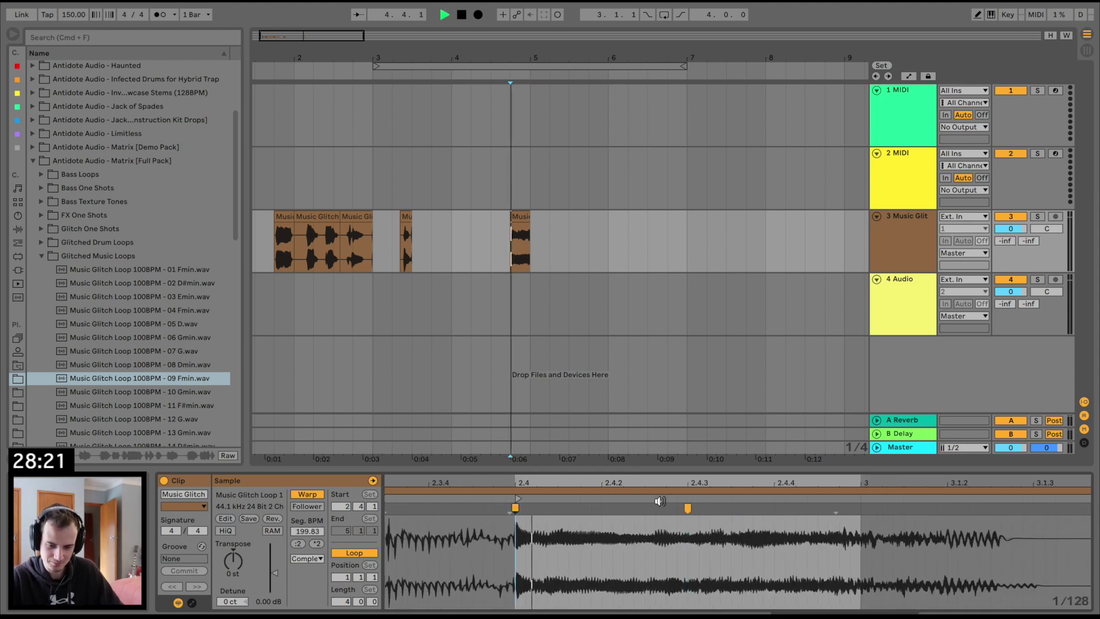
{"action": "left_click_drag", "start_coordinate": [833, 507], "coordinate": [861, 510]}
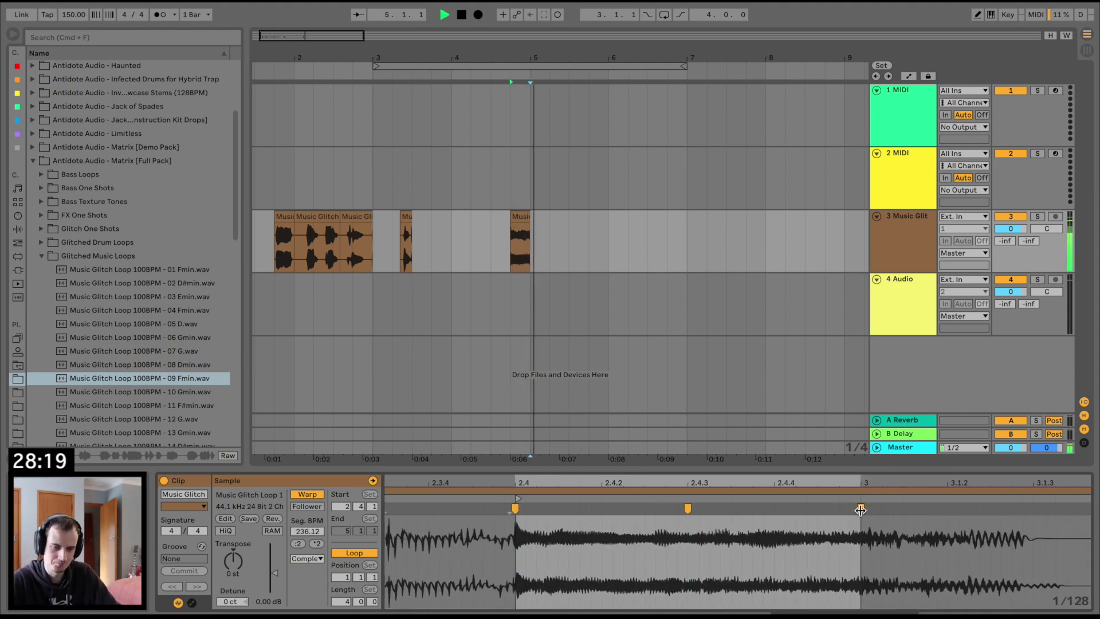
Play the arrangement from just before the first clip to check the chopped sequence.
{"action": "scroll", "coordinate": [501, 291], "scroll_direction": "left", "scroll_amount": 2}
{"action": "left_click", "coordinate": [298, 228]}
{"action": "key", "text": "space"}
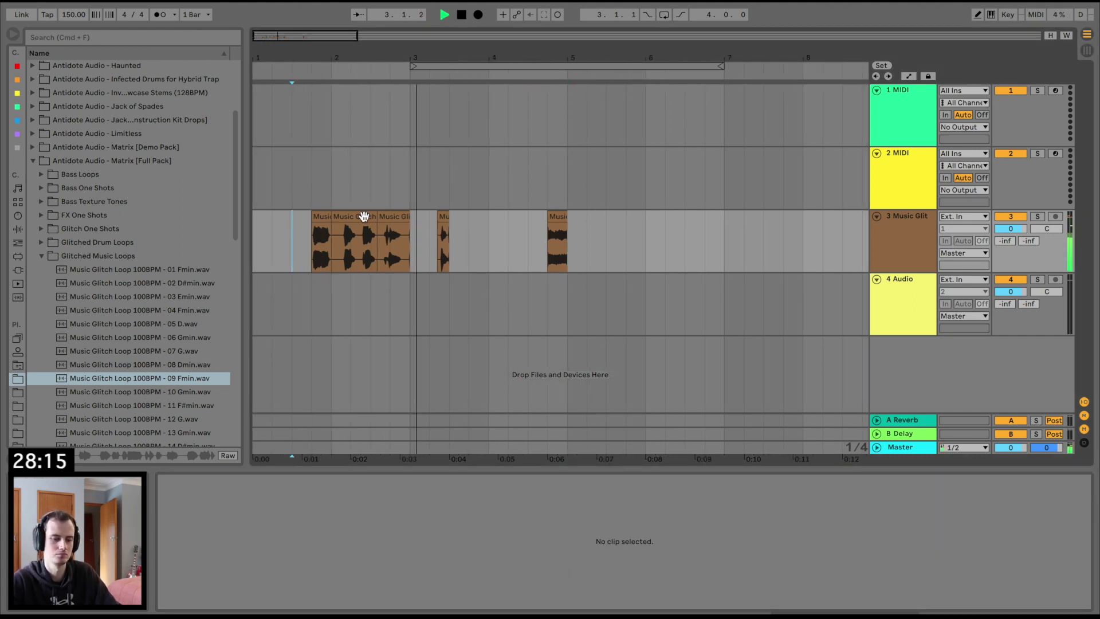
Delete the short hit after bar 3 and move the last 09 Fmin clip back to start at bar 3.
{"action": "left_click", "coordinate": [446, 217]}
{"action": "key", "text": "Delete"}
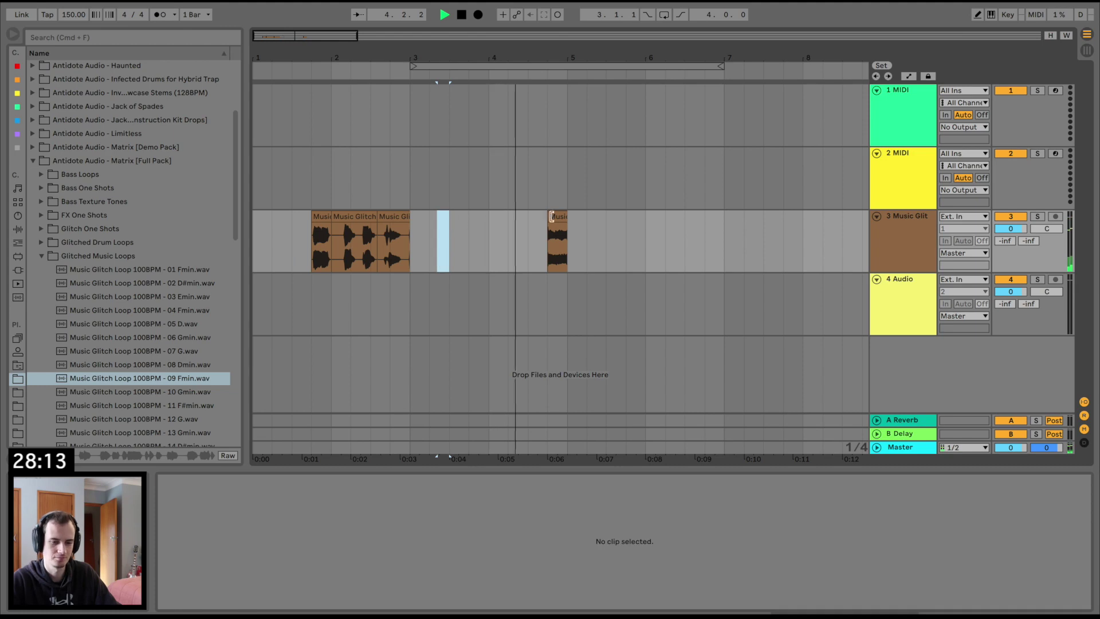
{"action": "key", "text": "space"}
{"action": "left_click_drag", "start_coordinate": [555, 218], "coordinate": [417, 221]}
Place Music Glitch Loop 100BPM - 10 Gmin.wav on the Music Glitch track at bar 4 and set its warp mode to Complex.
{"action": "left_click", "coordinate": [137, 390]}
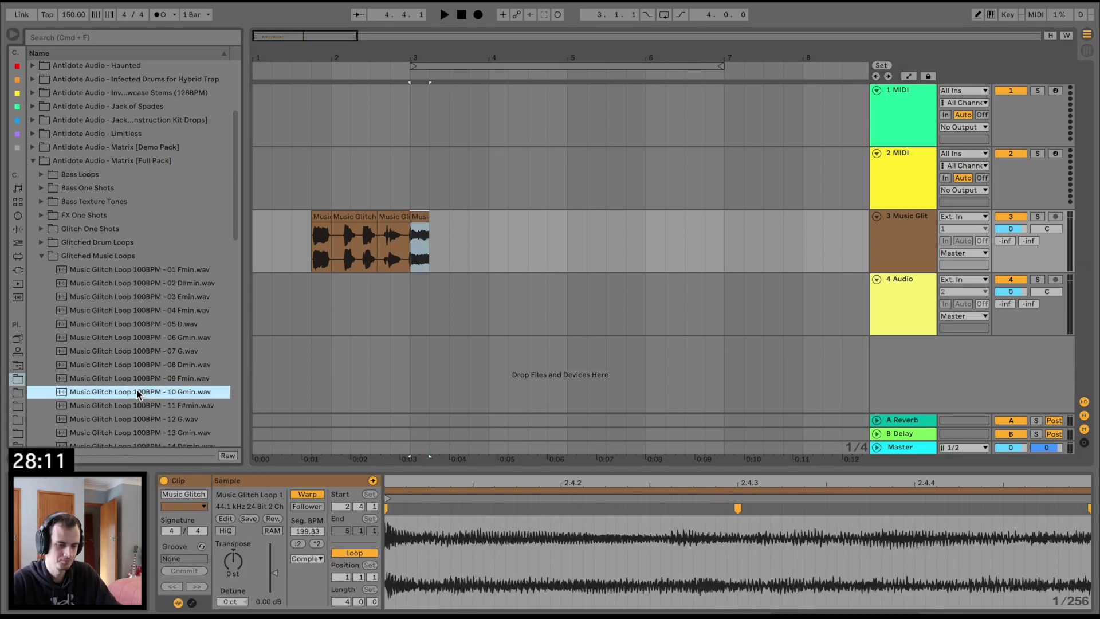
{"action": "scroll", "coordinate": [137, 389], "scroll_direction": "down", "scroll_amount": 3}
{"action": "left_click_drag", "start_coordinate": [152, 312], "coordinate": [494, 240]}
{"action": "key", "text": "space"}
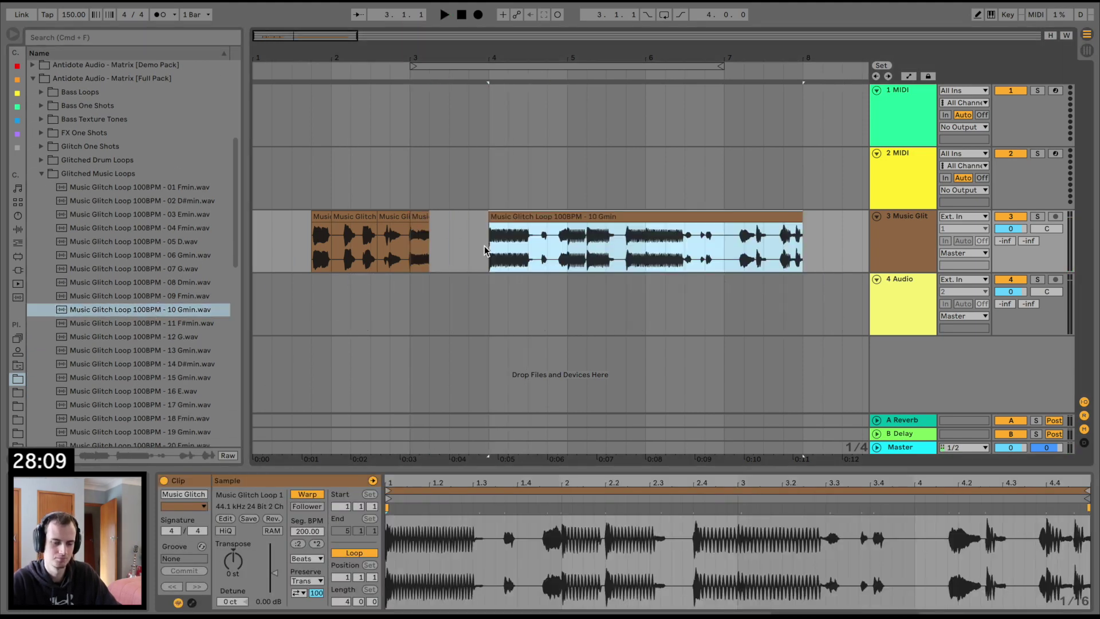
{"action": "left_click", "coordinate": [312, 558]}
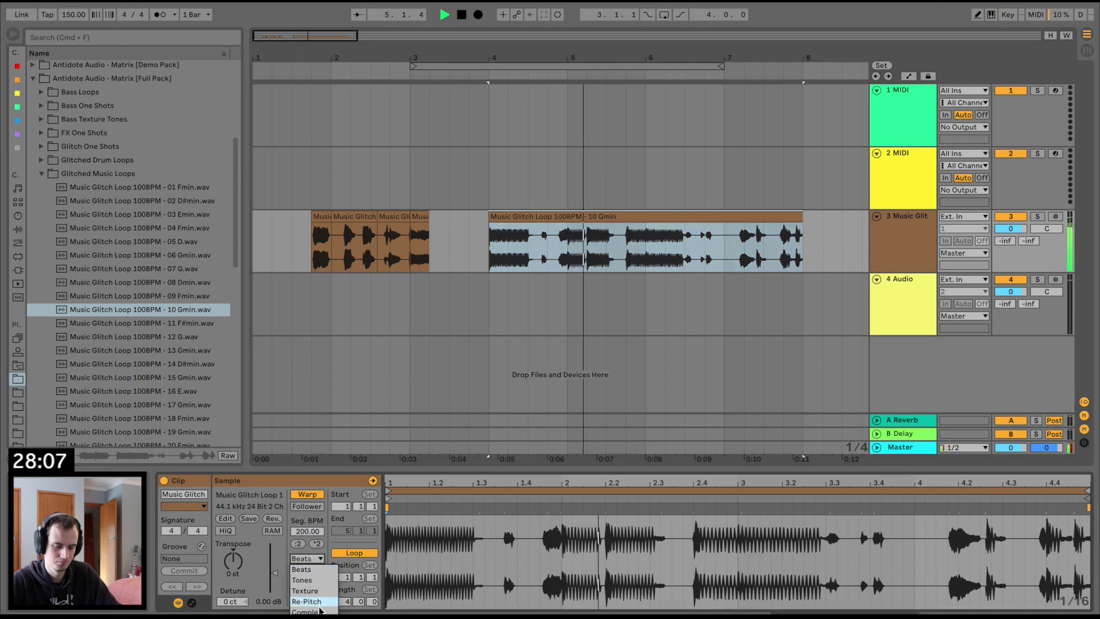
{"action": "left_click", "coordinate": [310, 603]}
Audition the 10 Gmin clip transposed to -7, 14 and 5 semitones.
{"action": "key", "text": "space"}
{"action": "key", "text": "space"}
{"action": "left_click_drag", "start_coordinate": [237, 562], "coordinate": [237, 574]}
{"action": "key", "text": "space"}
{"action": "key", "text": "space"}
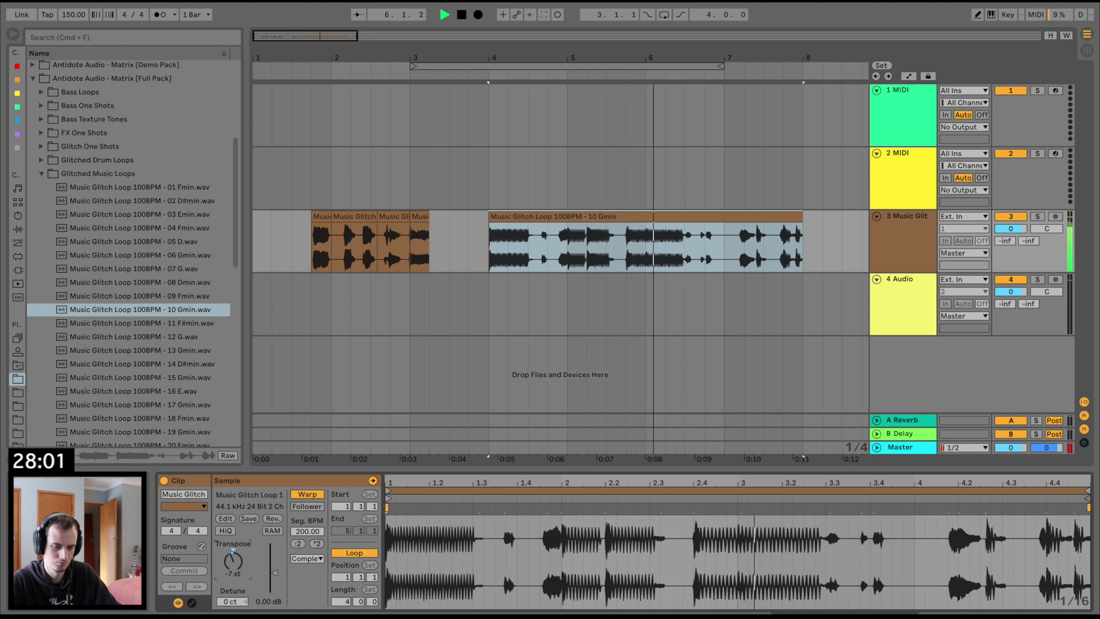
{"action": "type", "text": "7"}
{"action": "key", "text": "Return"}
{"action": "key", "text": "space"}
{"action": "key", "text": "space"}
{"action": "key", "text": "space"}
{"action": "key", "text": "space"}
{"action": "left_click_drag", "start_coordinate": [236, 560], "coordinate": [236, 564]}
{"action": "key", "text": "space"}
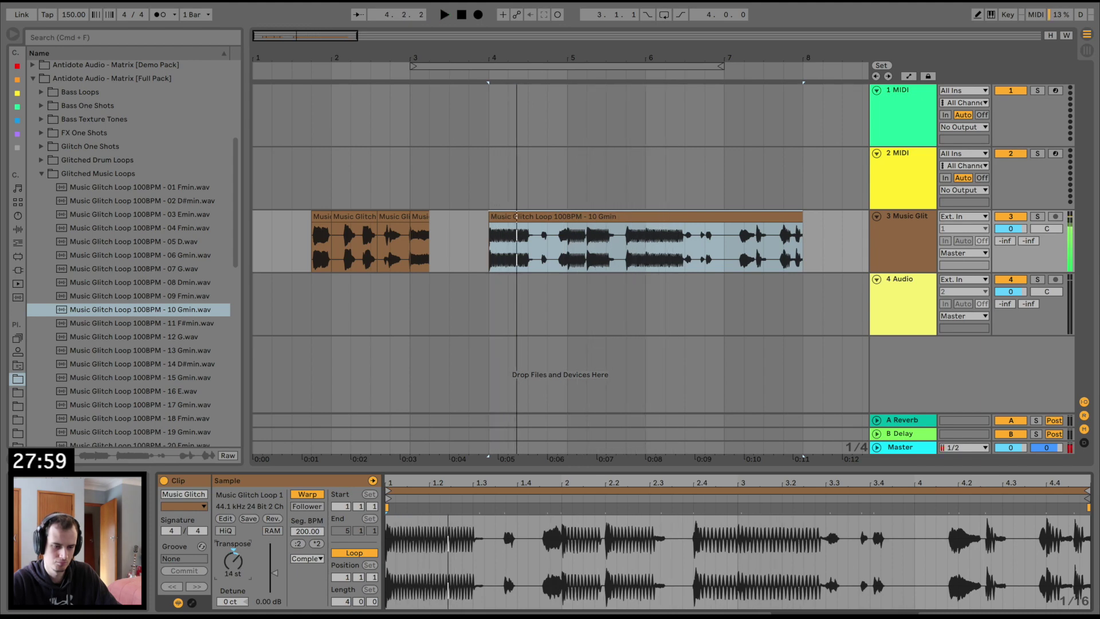
{"action": "key", "text": "space"}
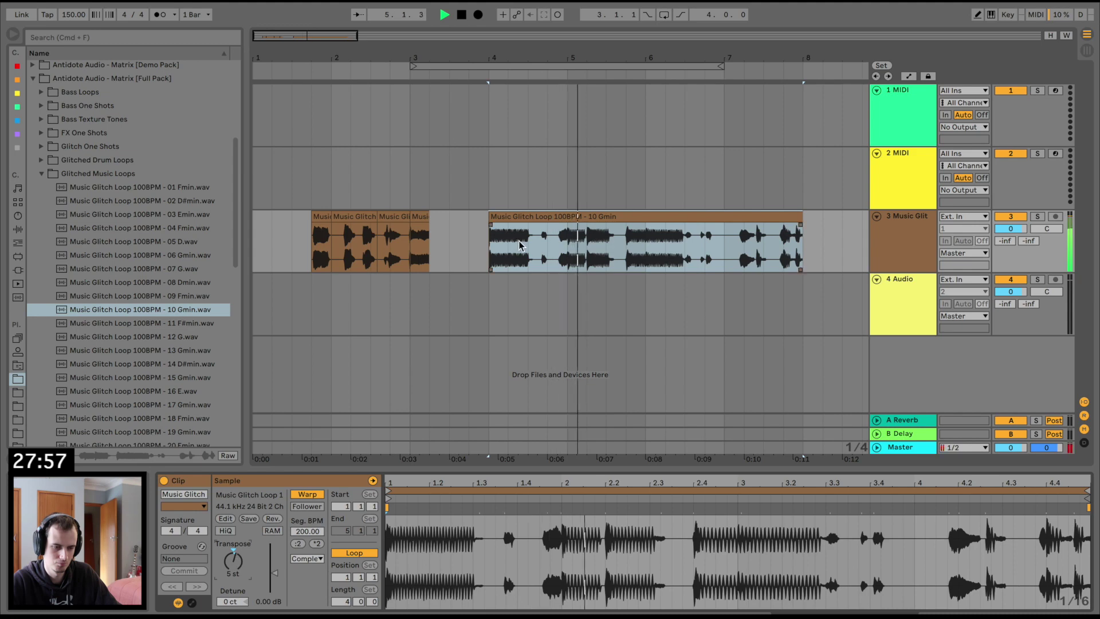
{"action": "key", "text": "space"}
Swap the clip's sample for Music Glitch Loop 100BPM - 12 G.wav, reset its transposition to 0 st and play it.
{"action": "left_click", "coordinate": [185, 328]}
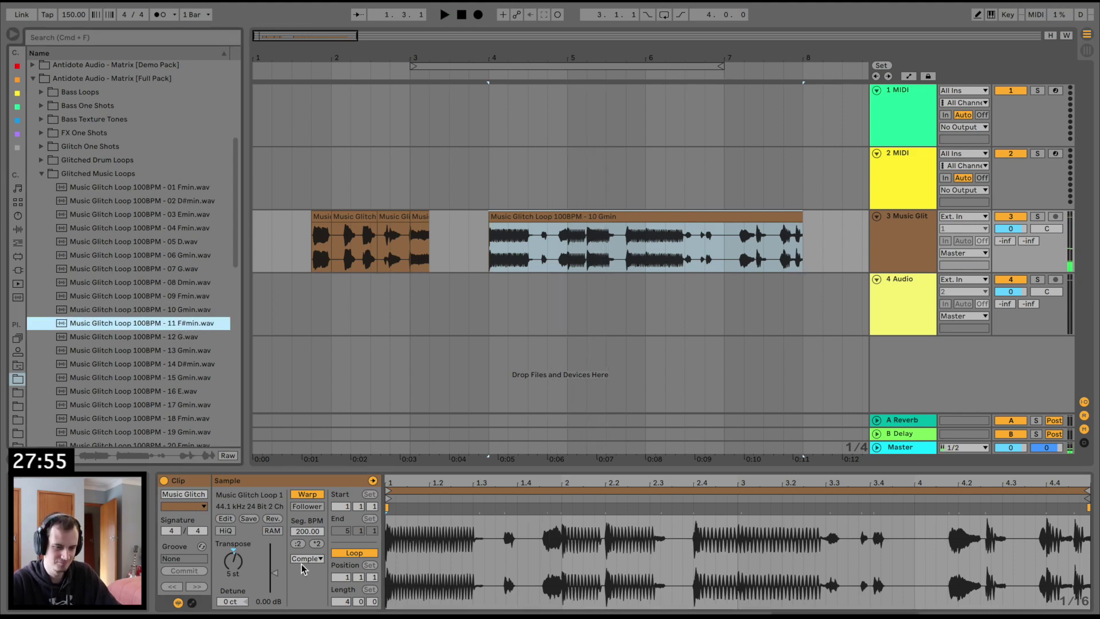
{"action": "key", "text": "space"}
{"action": "left_click_drag", "start_coordinate": [161, 334], "coordinate": [605, 597]}
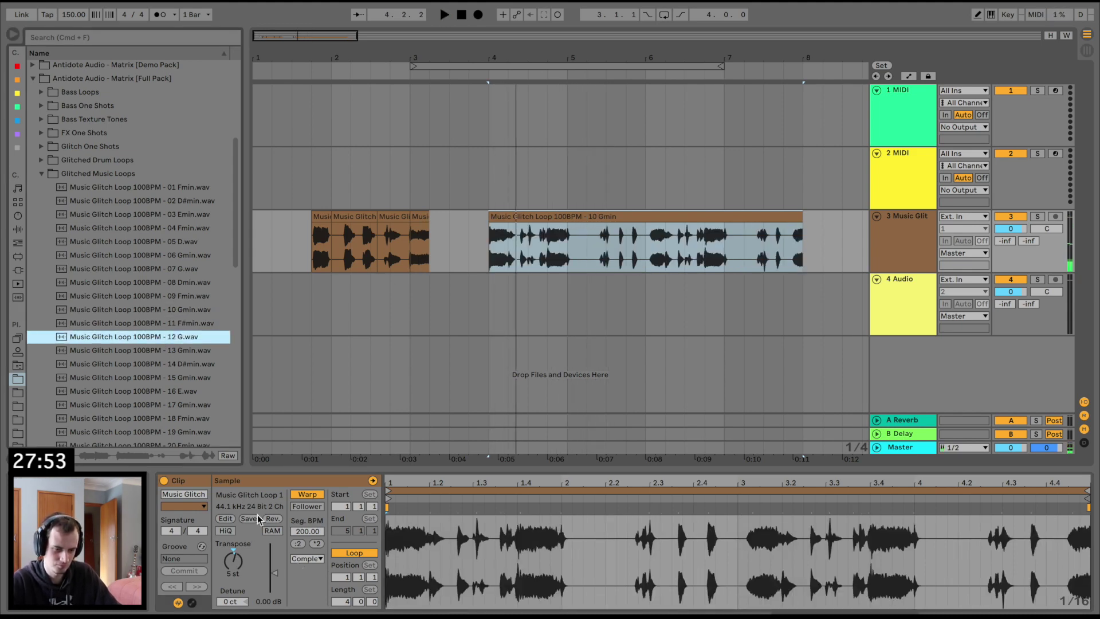
{"action": "key", "text": "space"}
{"action": "double_click", "coordinate": [233, 559]}
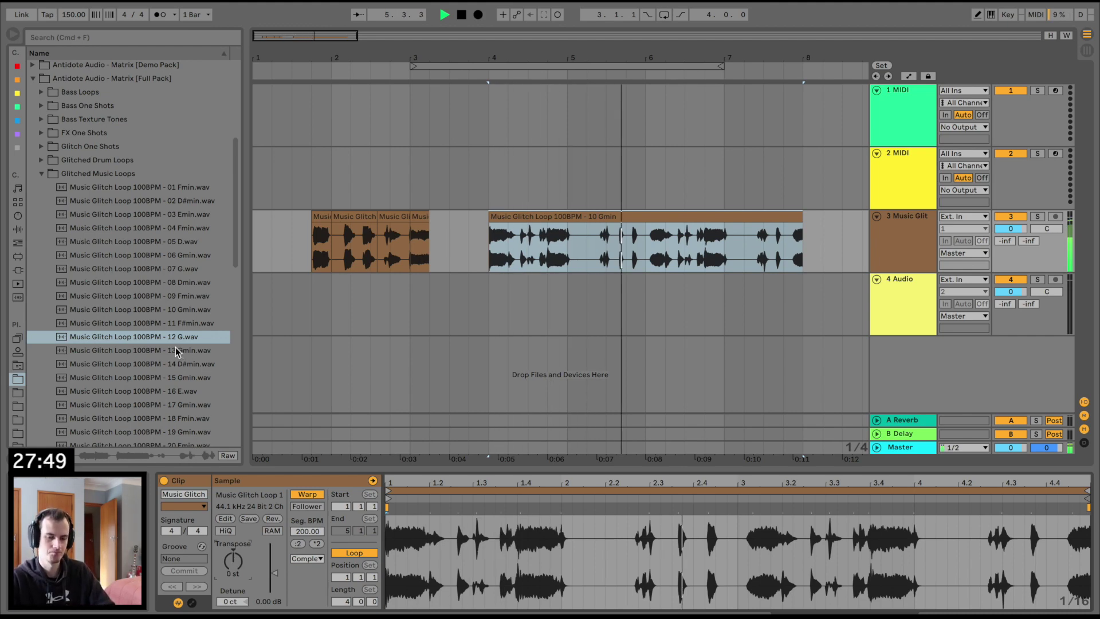
Split the 12 G clip at 5.2.1 and at bar 6, deleting everything outside the section between the splits.
{"action": "left_click", "coordinate": [597, 248]}
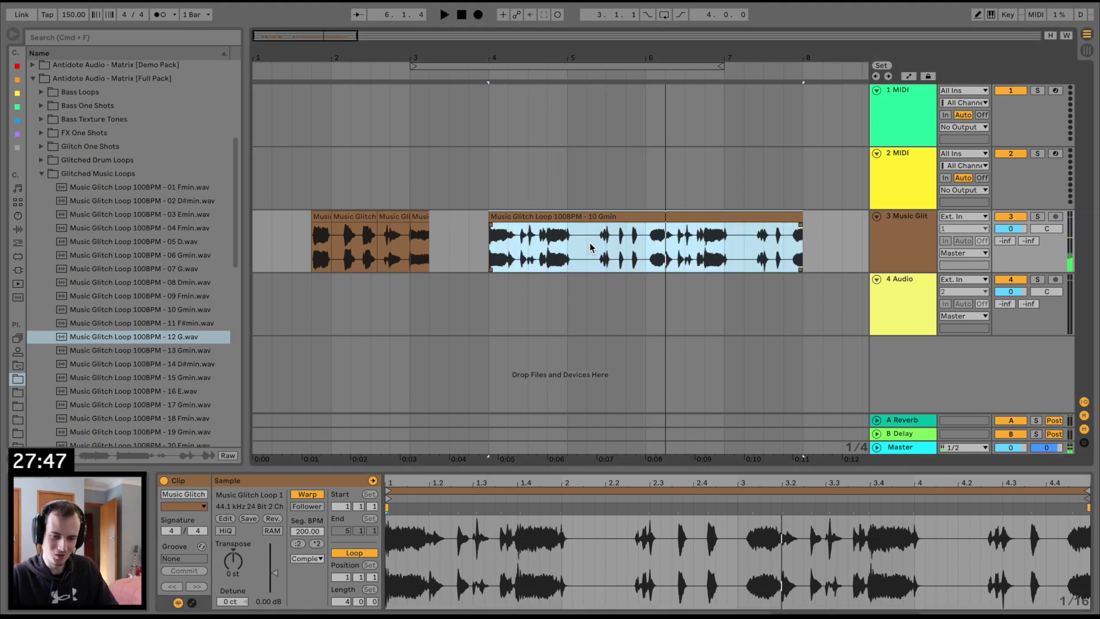
{"action": "key", "text": "super+e"}
{"action": "left_click", "coordinate": [634, 242]}
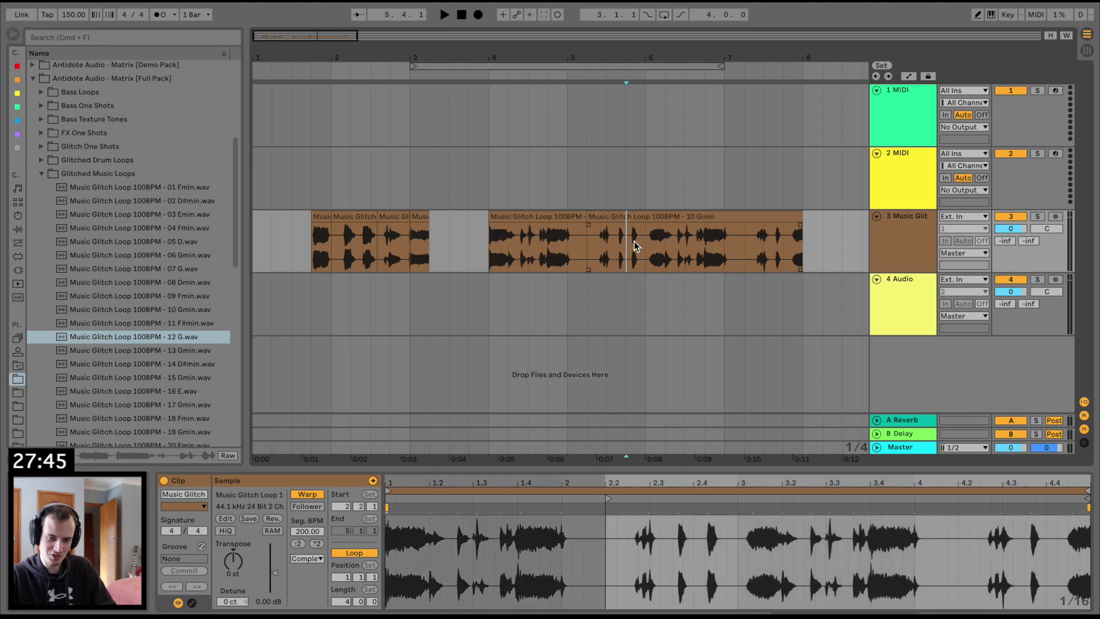
{"action": "left_click", "coordinate": [636, 238]}
{"action": "key", "text": "super+e"}
{"action": "left_click", "coordinate": [566, 218]}
{"action": "key", "text": "Delete"}
{"action": "left_click", "coordinate": [701, 213]}
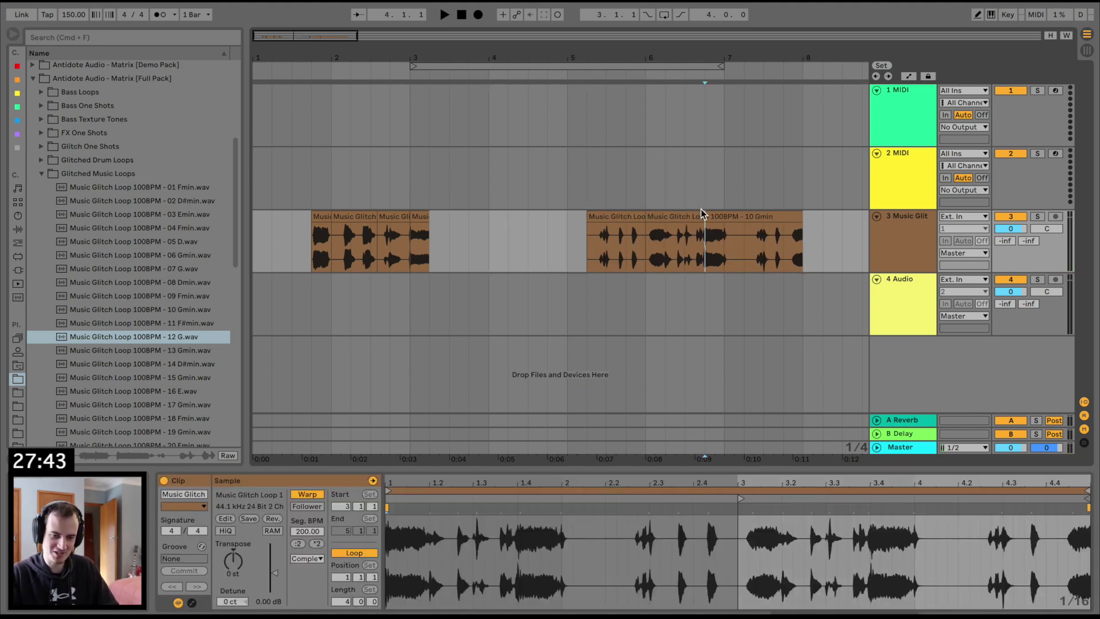
{"action": "left_click", "coordinate": [701, 213]}
{"action": "key", "text": "Delete"}
Move the remaining 12 G section to start at 8.2.1 so it ends at bar 9.
{"action": "scroll", "coordinate": [700, 210], "scroll_direction": "right", "scroll_amount": 4}
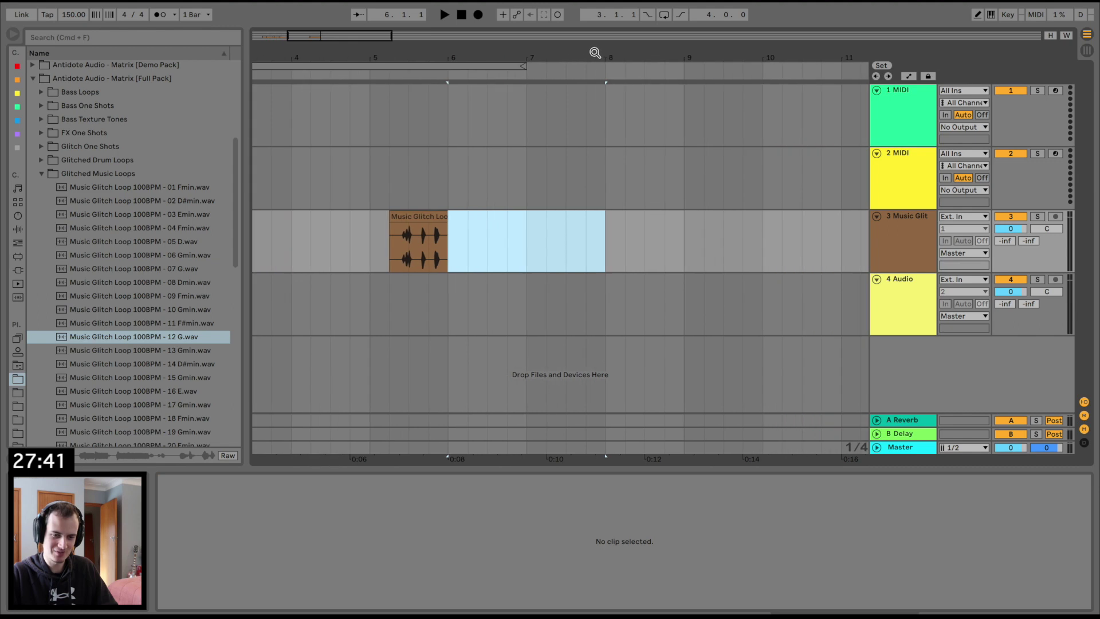
{"action": "left_click_drag", "start_coordinate": [595, 52], "coordinate": [428, 54]}
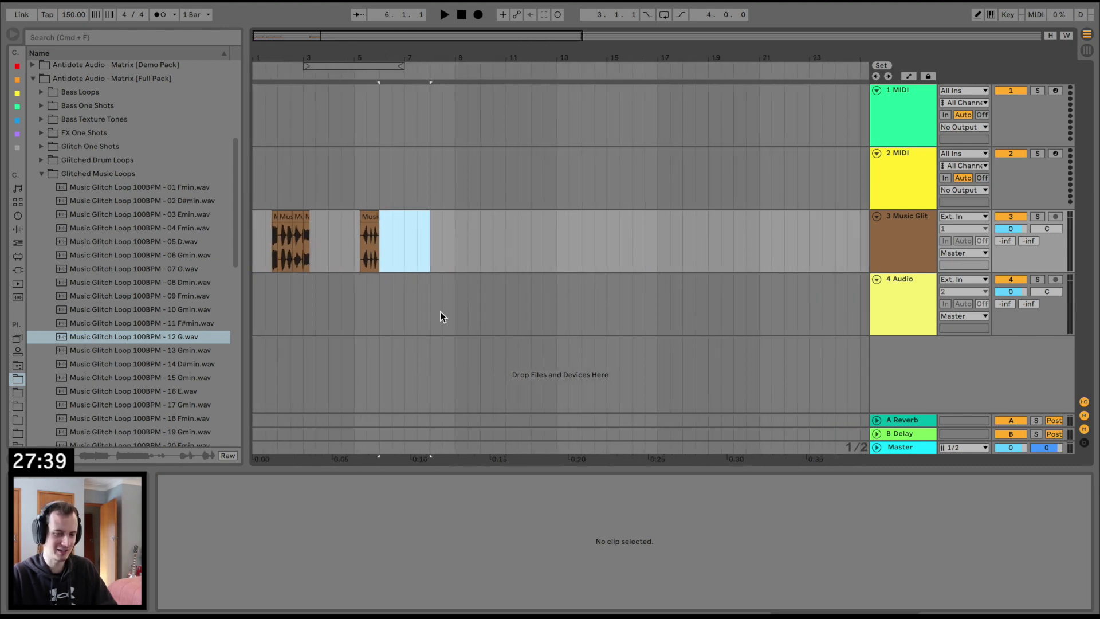
{"action": "left_click", "coordinate": [369, 216]}
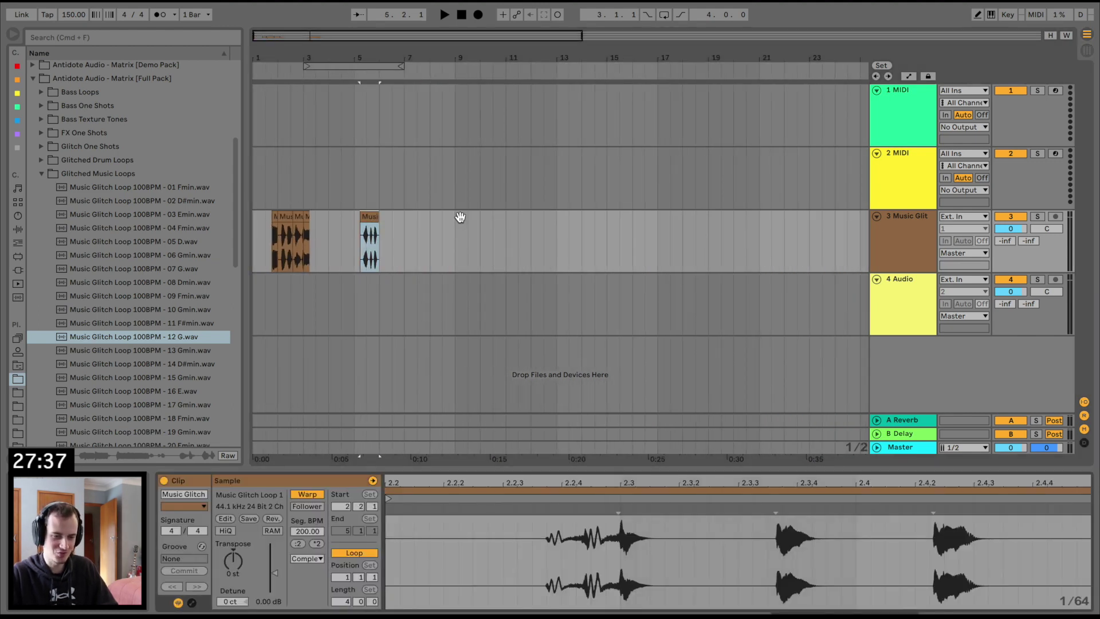
{"action": "left_click_drag", "start_coordinate": [381, 223], "coordinate": [446, 223]}
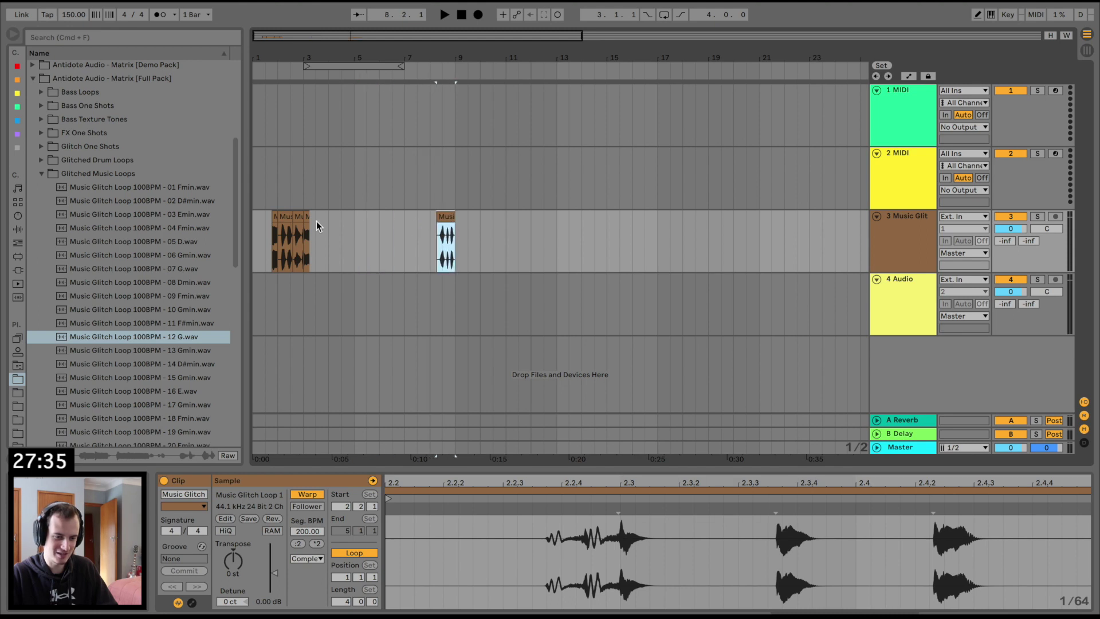
Move the four opening clips together to start at bar 6 and play the rearranged sequence.
{"action": "left_click", "coordinate": [274, 215]}
{"action": "left_click", "coordinate": [305, 214], "text": "shift"}
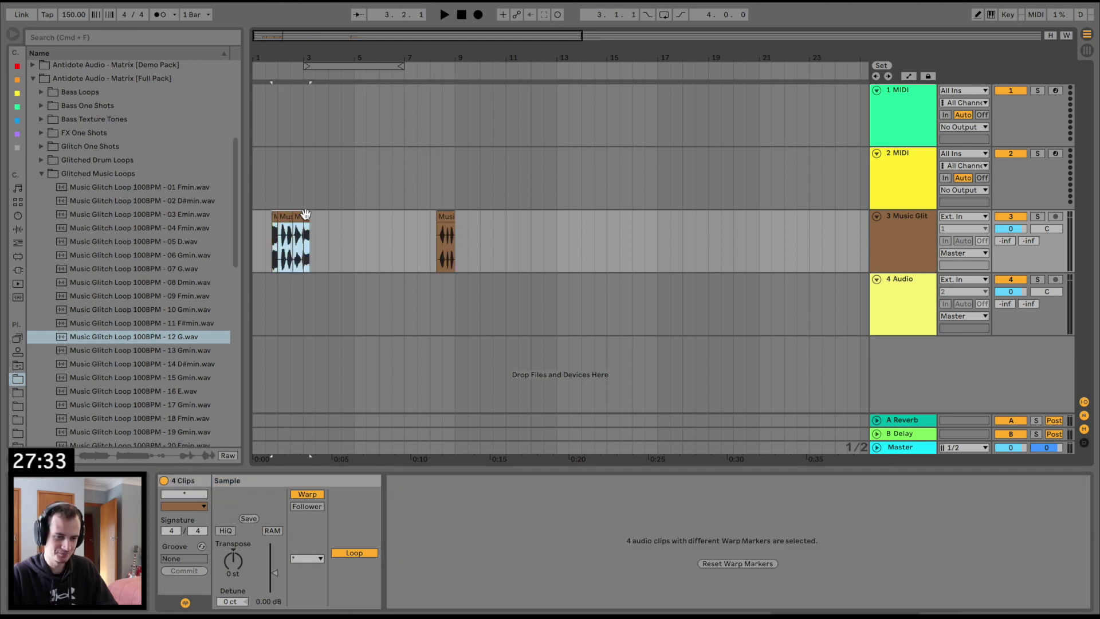
{"action": "left_click", "coordinate": [284, 216]}
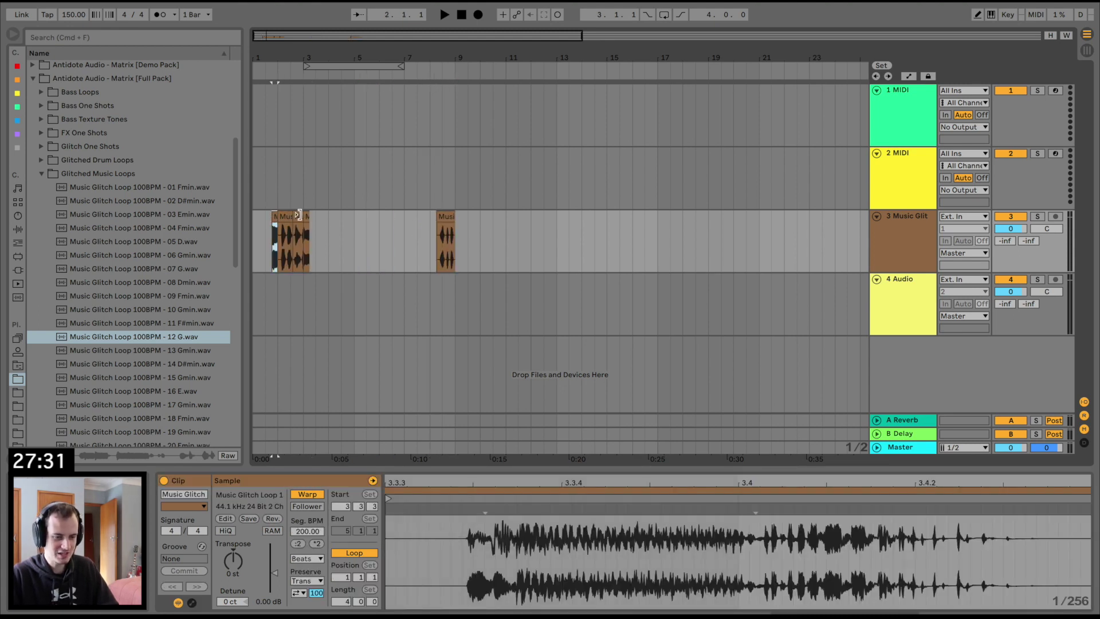
{"action": "left_click", "coordinate": [305, 214], "text": "shift"}
{"action": "left_click_drag", "start_coordinate": [283, 217], "coordinate": [391, 218]}
{"action": "key", "text": "space"}
{"action": "mouse_move", "coordinate": [390, 53]}
{"action": "left_mouse_down"}
{"action": "mouse_move", "coordinate": [390, 103]}
{"action": "mouse_move", "coordinate": [390, 40]}
{"action": "left_mouse_up"}
{"action": "scroll", "coordinate": [401, 194], "scroll_direction": "left", "scroll_amount": 5}
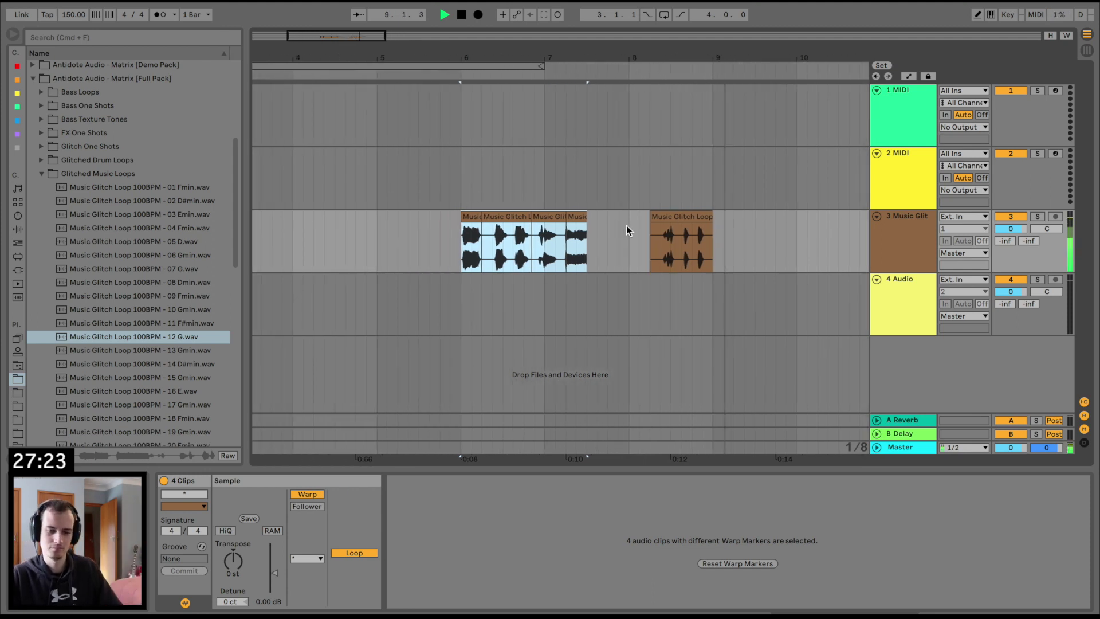
{"action": "left_click", "coordinate": [671, 217]}
{"action": "key", "text": "space"}
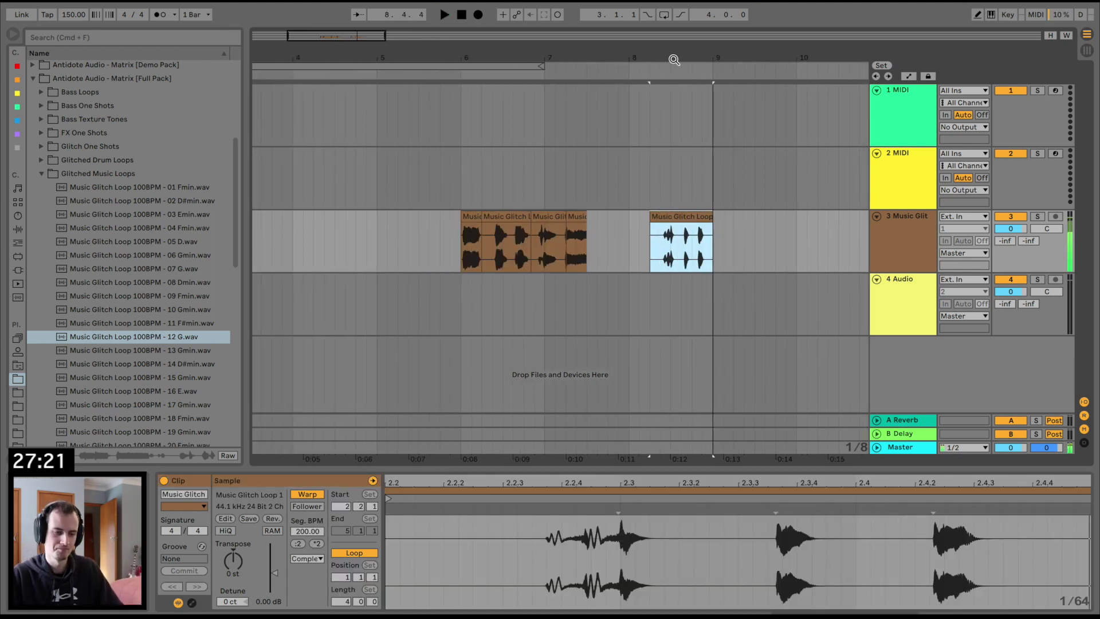
Place Music Glitch Loop 100BPM - 14 D#min.wav at bar 13, play it and set its warp mode to Complex.
{"action": "left_click_drag", "start_coordinate": [673, 57], "coordinate": [673, 31]}
{"action": "left_click_drag", "start_coordinate": [166, 367], "coordinate": [585, 227]}
{"action": "key", "text": "space"}
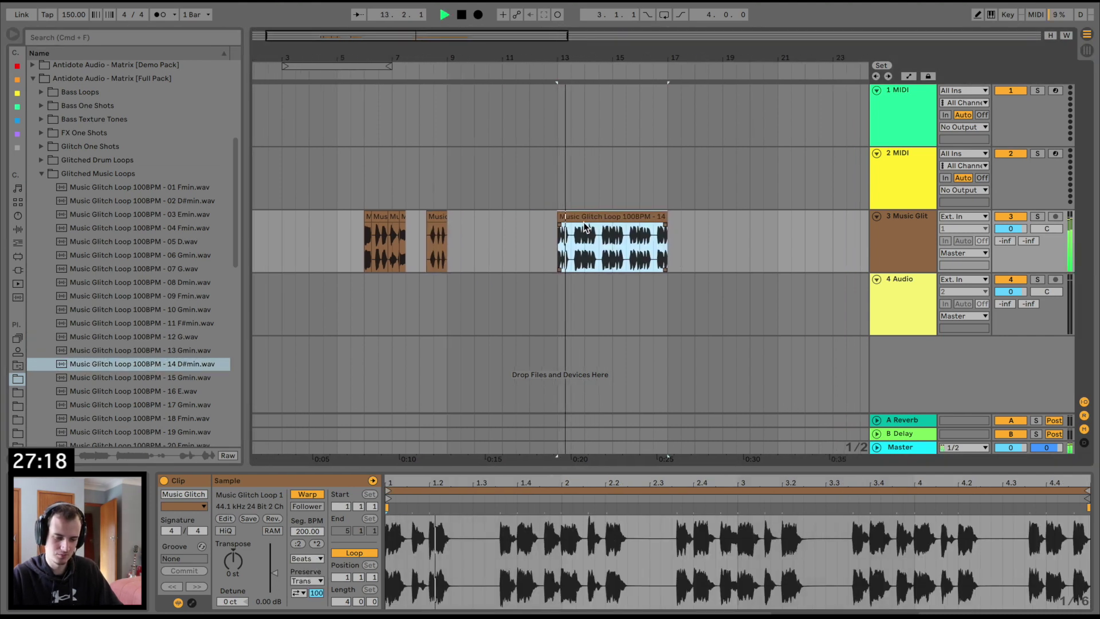
{"action": "left_click", "coordinate": [307, 558]}
{"action": "left_click", "coordinate": [315, 611]}
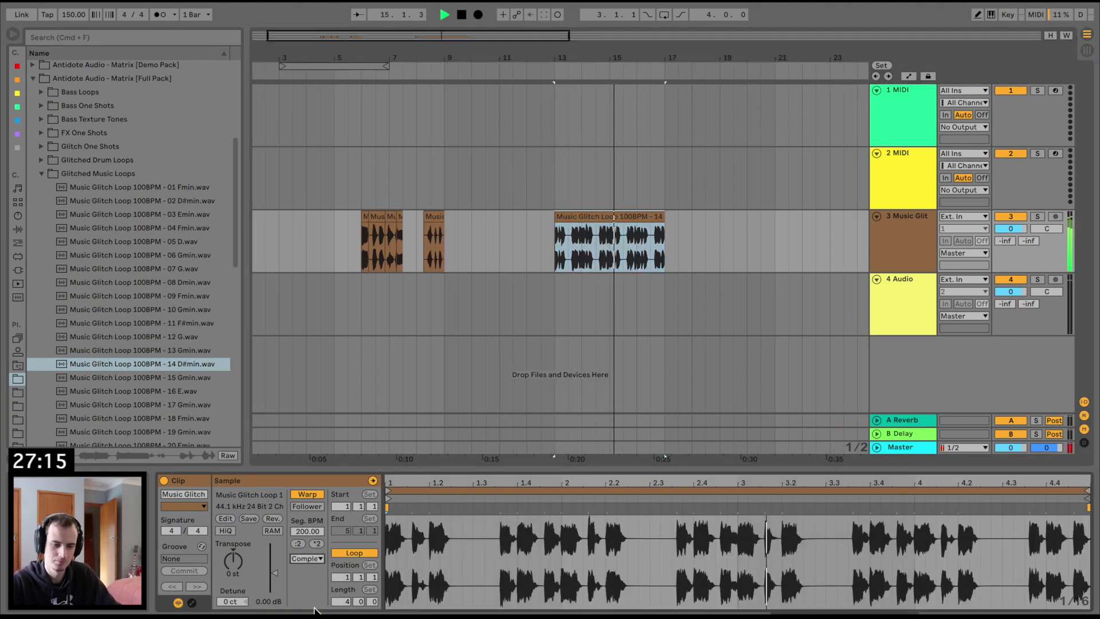
Swap the bar 13 clip's sample for 15 Gmin and then for Music Glitch Loop 100BPM - 16 E.wav during playback.
{"action": "left_click_drag", "start_coordinate": [167, 376], "coordinate": [527, 561]}
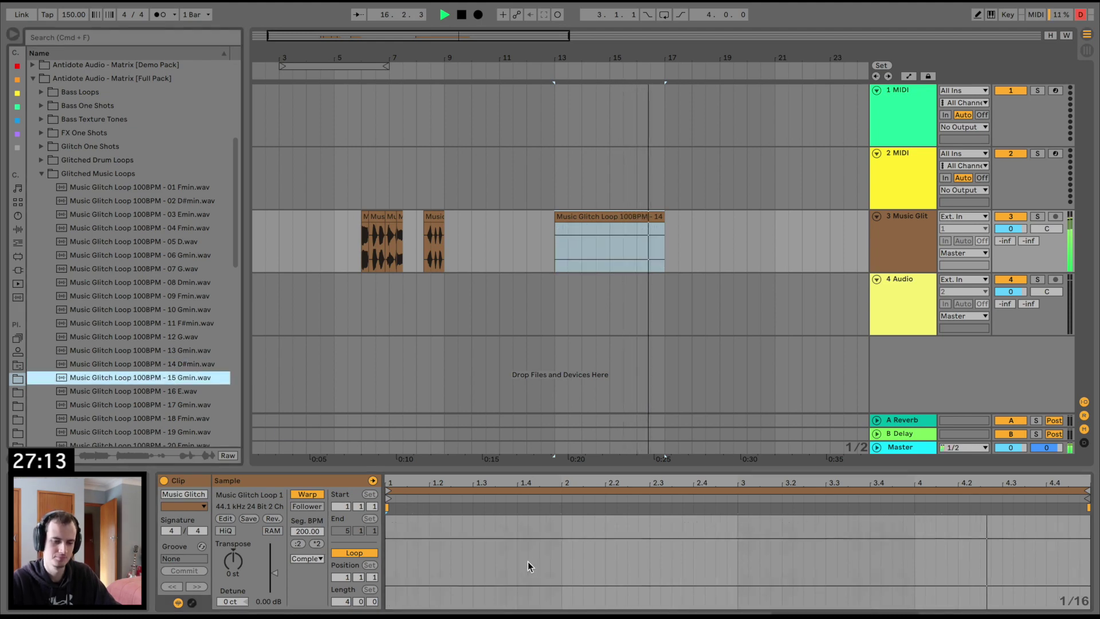
{"action": "left_click_drag", "start_coordinate": [183, 391], "coordinate": [446, 553]}
{"action": "scroll", "coordinate": [60, 374], "scroll_direction": "down", "scroll_amount": 5}
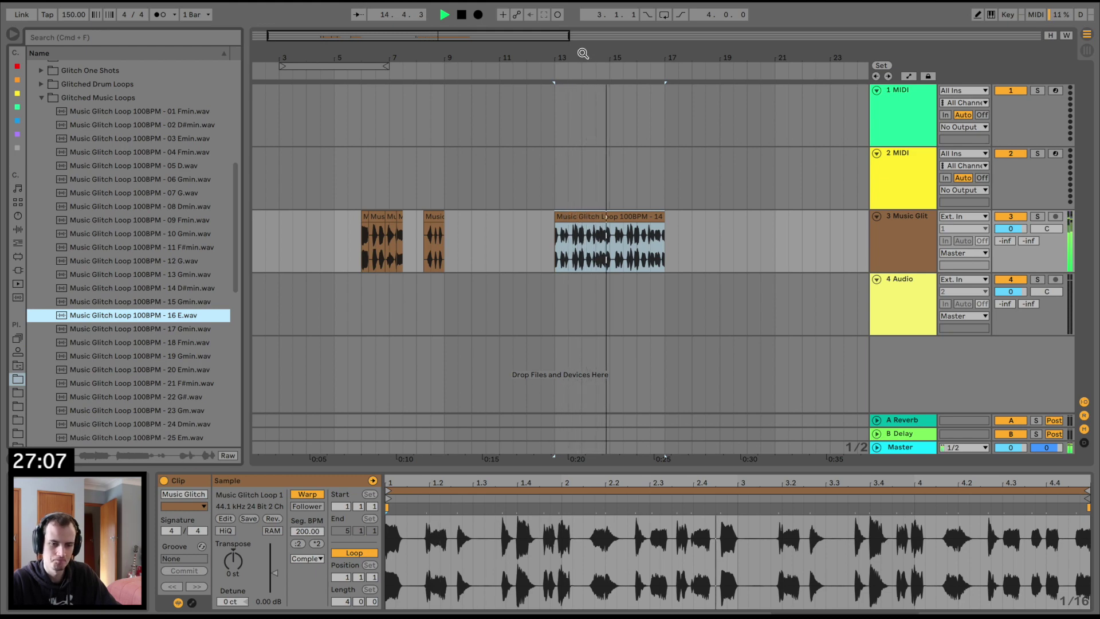
Duplicate the first half bar of the 16 E clip, from bar 13 to 13.3, five times in a row.
{"action": "left_click_drag", "start_coordinate": [582, 49], "coordinate": [583, 53]}
{"action": "left_click_drag", "start_coordinate": [488, 239], "coordinate": [537, 228]}
{"action": "key", "text": "super+d"}
{"action": "key", "text": "super+d"}
{"action": "key", "text": "super+d"}
{"action": "key", "text": "super+d"}
{"action": "key", "text": "super+d"}
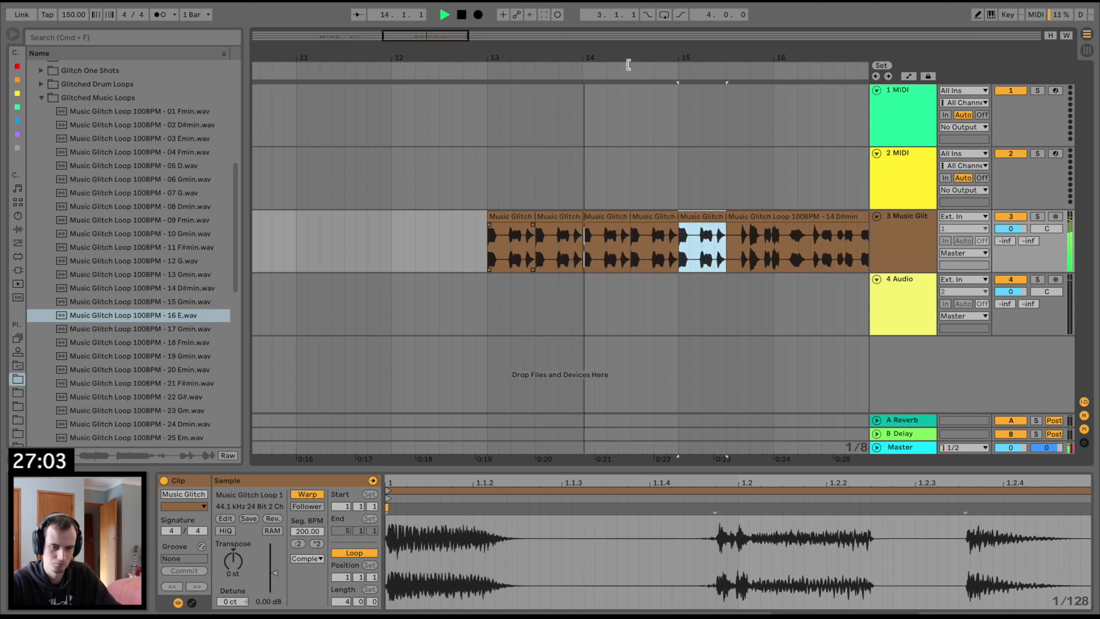
Warp the half-bar clip at bar 13 so its second hit falls on 1.2 and its third on 1.2.3, checking by playback.
{"action": "left_click", "coordinate": [514, 214]}
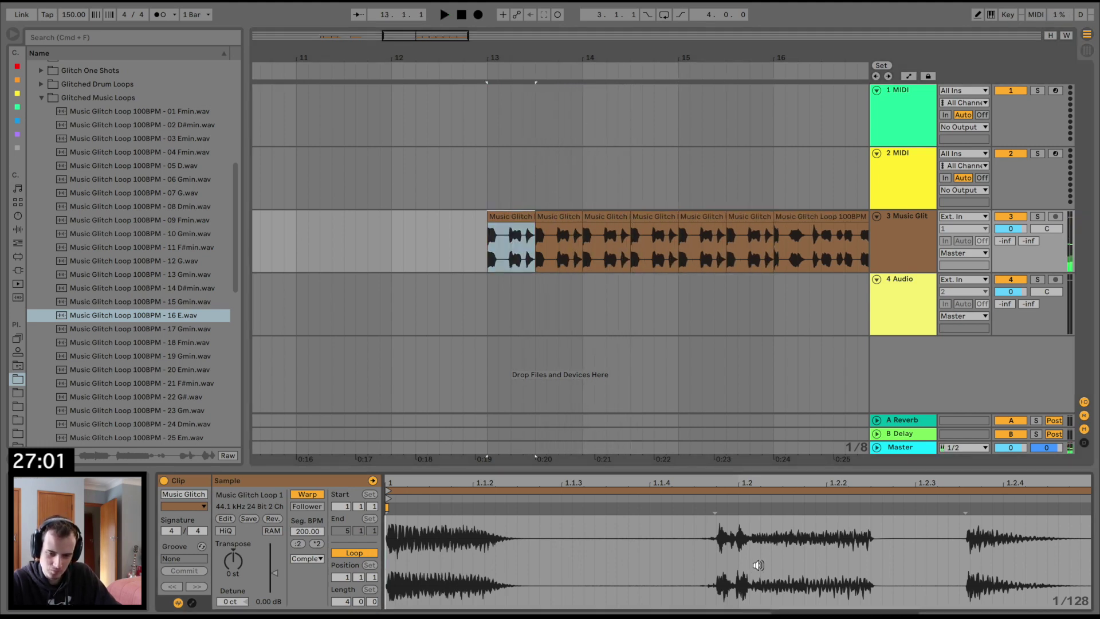
{"action": "left_click_drag", "start_coordinate": [720, 508], "coordinate": [738, 506]}
{"action": "mouse_move", "coordinate": [985, 508]}
{"action": "left_mouse_down"}
{"action": "mouse_move", "coordinate": [894, 508]}
{"action": "mouse_move", "coordinate": [915, 508]}
{"action": "left_mouse_up"}
{"action": "key", "text": "space"}
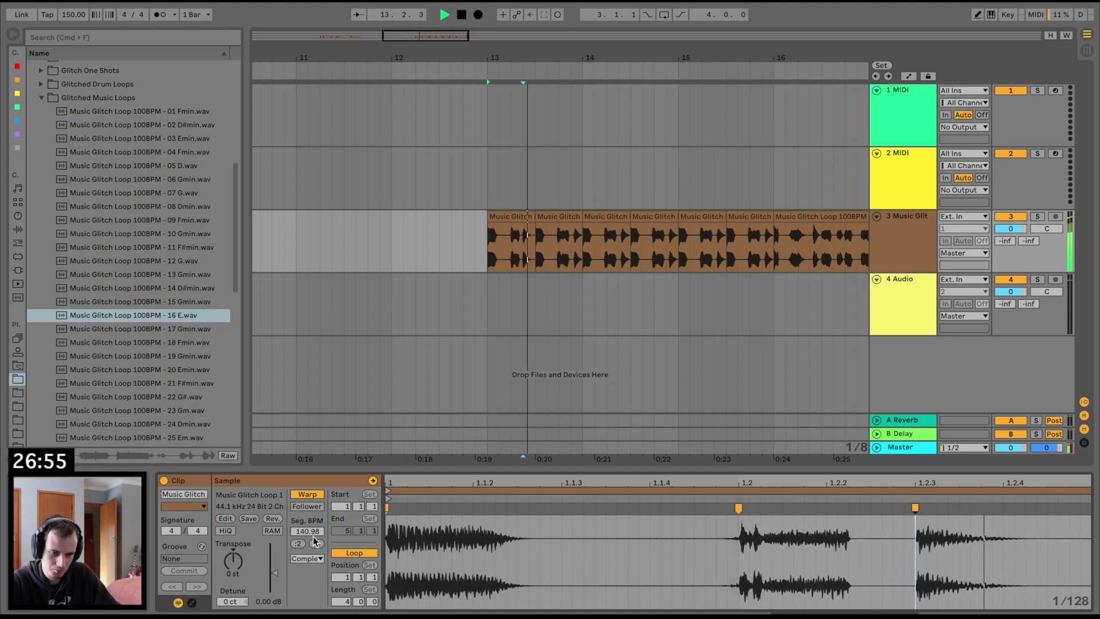
{"action": "key", "text": "space"}
{"action": "key", "text": "space"}
Duplicate the warped half-bar clip seven times to fill the track up to bar 17.
{"action": "left_click", "coordinate": [506, 215]}
{"action": "key", "text": "super+d"}
{"action": "key", "text": "super+d"}
{"action": "key", "text": "super+d"}
{"action": "key", "text": "super+d"}
{"action": "key", "text": "super+d"}
{"action": "key", "text": "super+d"}
{"action": "key", "text": "super+d"}
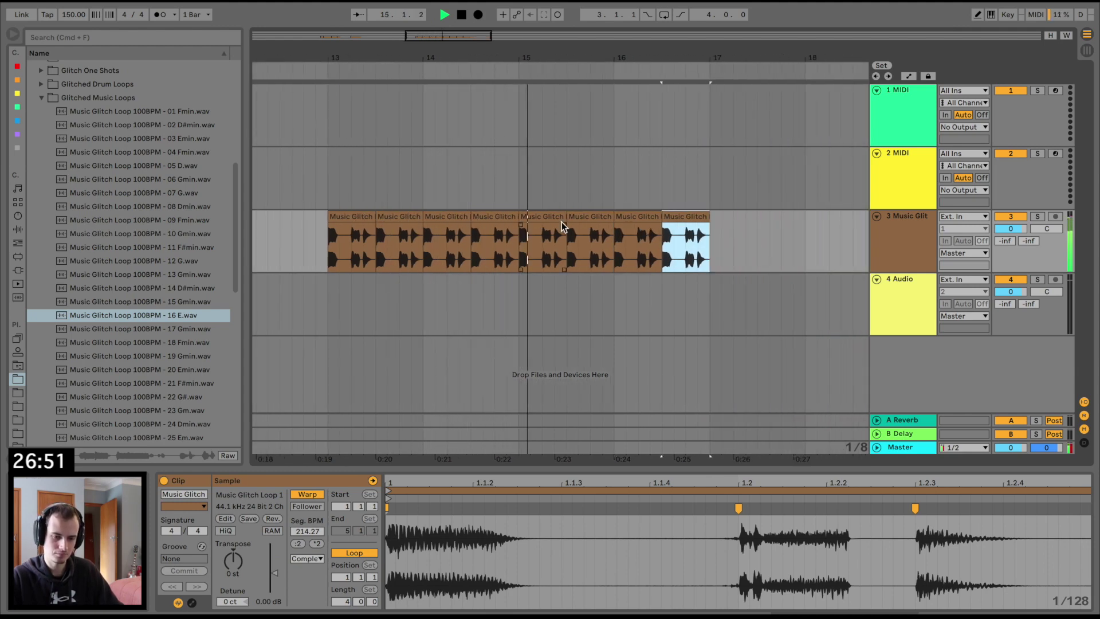
Audition the clip starting at bar 16 at different transpositions, including 1 st and -5 st.
{"action": "left_click", "coordinate": [633, 220]}
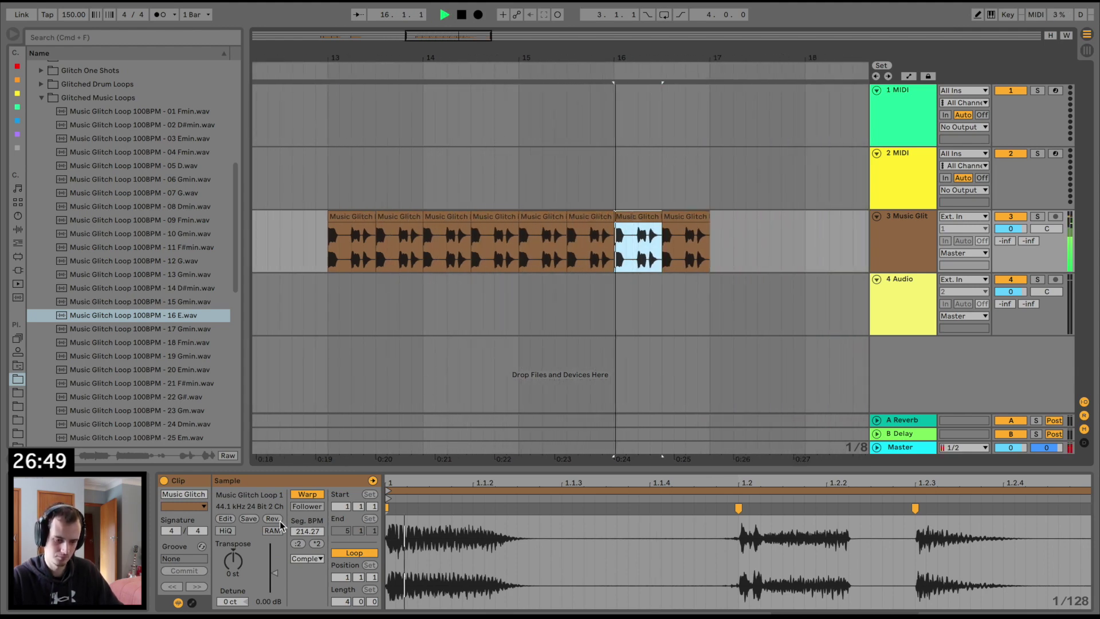
{"action": "mouse_move", "coordinate": [233, 561]}
{"action": "left_mouse_down"}
{"action": "mouse_move", "coordinate": [233, 543]}
{"action": "mouse_move", "coordinate": [233, 556]}
{"action": "left_mouse_up"}
{"action": "key", "text": "space"}
{"action": "key", "text": "Up"}
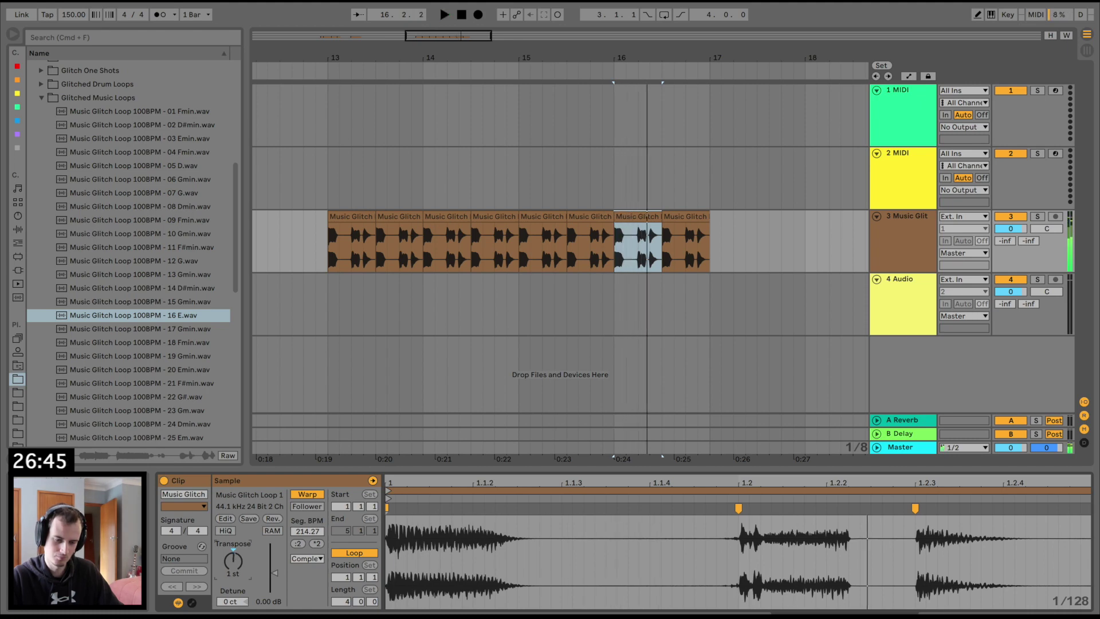
{"action": "key", "text": "space"}
{"action": "key", "text": "space"}
{"action": "key", "text": "Up"}
{"action": "key", "text": "space"}
{"action": "key", "text": "space"}
{"action": "key", "text": "Up"}
{"action": "key", "text": "space"}
{"action": "key", "text": "space"}
{"action": "key", "text": "super+z"}
{"action": "key", "text": "space"}
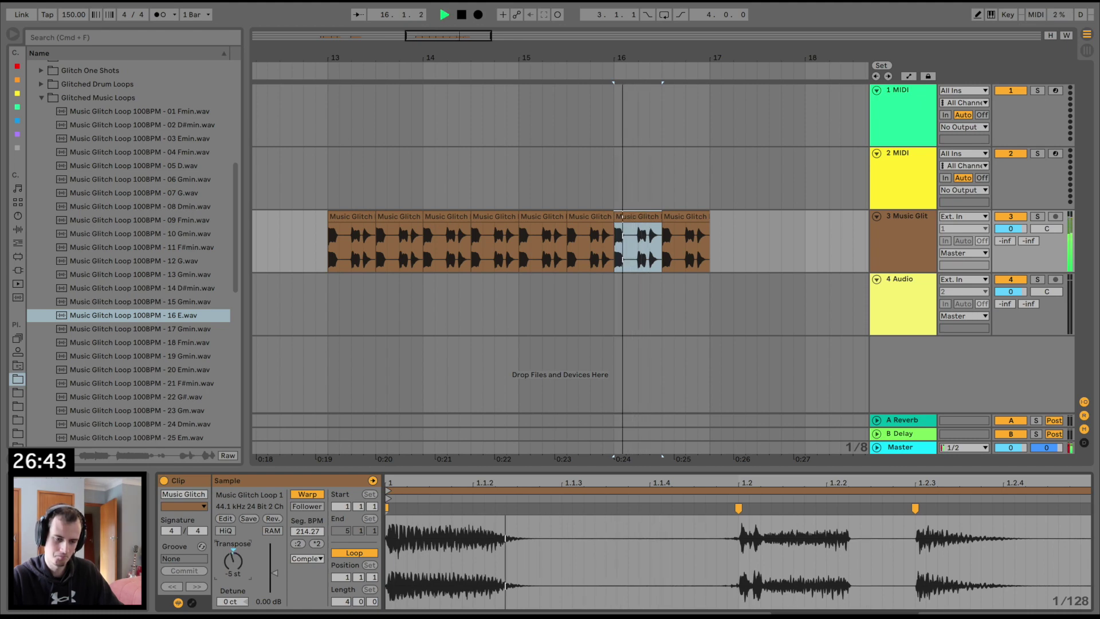
{"action": "key", "text": "space"}
Play the repeated half-bar clips from bar 13 to check the transposed clip at bar 16.
{"action": "left_click", "coordinate": [358, 215]}
{"action": "key", "text": "space"}
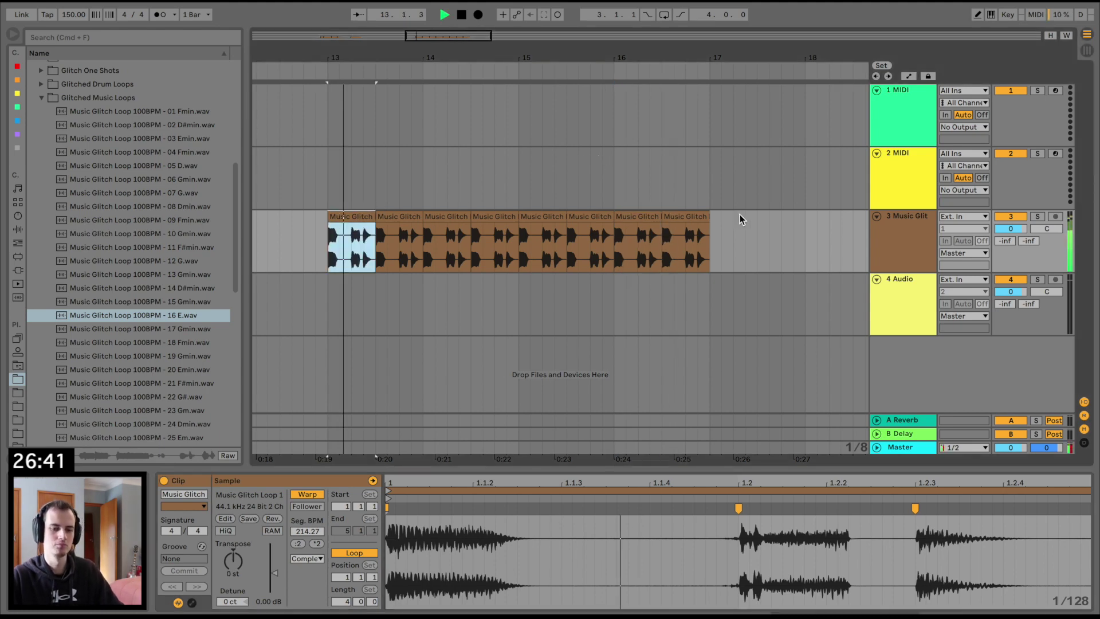
{"action": "left_click", "coordinate": [634, 216]}
{"action": "left_click_drag", "start_coordinate": [635, 217], "coordinate": [537, 217]}
{"action": "key", "text": "super+z"}
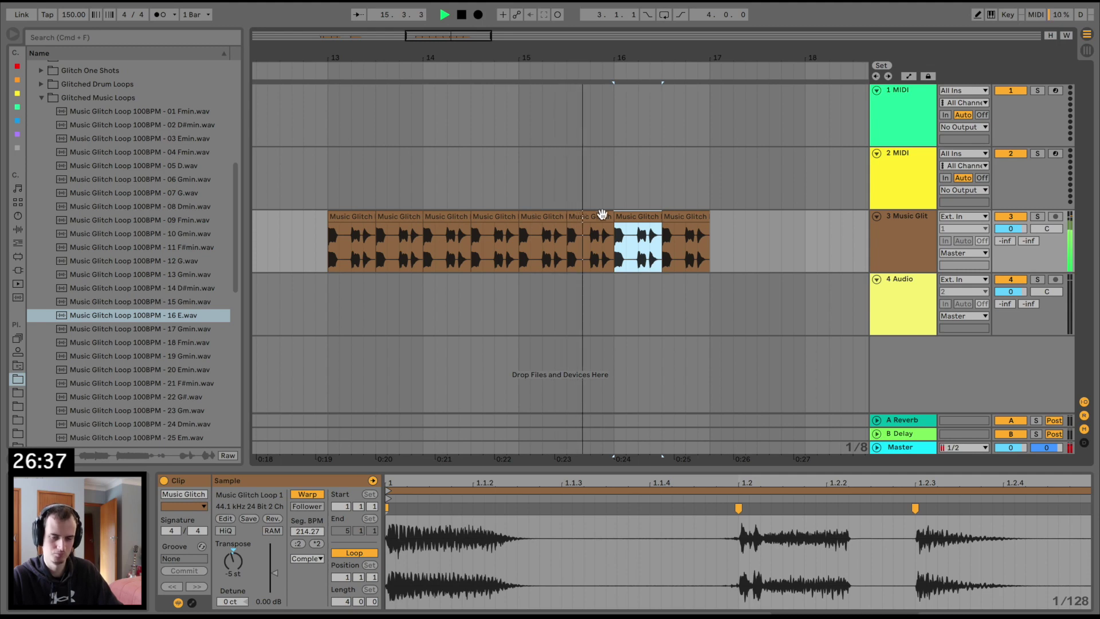
Set the transposition of the clip at bar 16 to 1 st and play it.
{"action": "key", "text": "space"}
{"action": "left_click", "coordinate": [235, 572]}
{"action": "type", "text": "0"}
{"action": "key", "text": "Return"}
{"action": "key", "text": "space"}
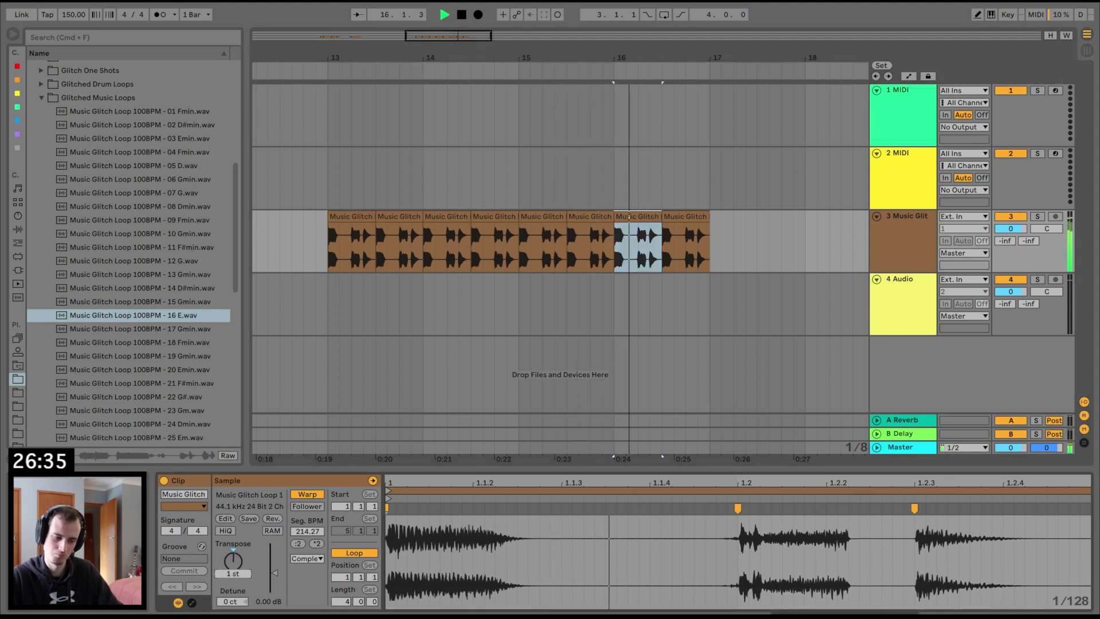
Audition the clip at bar 16 at different transpositions, including -2 st and -7 st.
{"action": "key", "text": "space"}
{"action": "key", "text": "space"}
{"action": "key", "text": "space"}
{"action": "key", "text": "space"}
{"action": "key", "text": "space"}
{"action": "key", "text": "space"}
{"action": "key", "text": "space"}
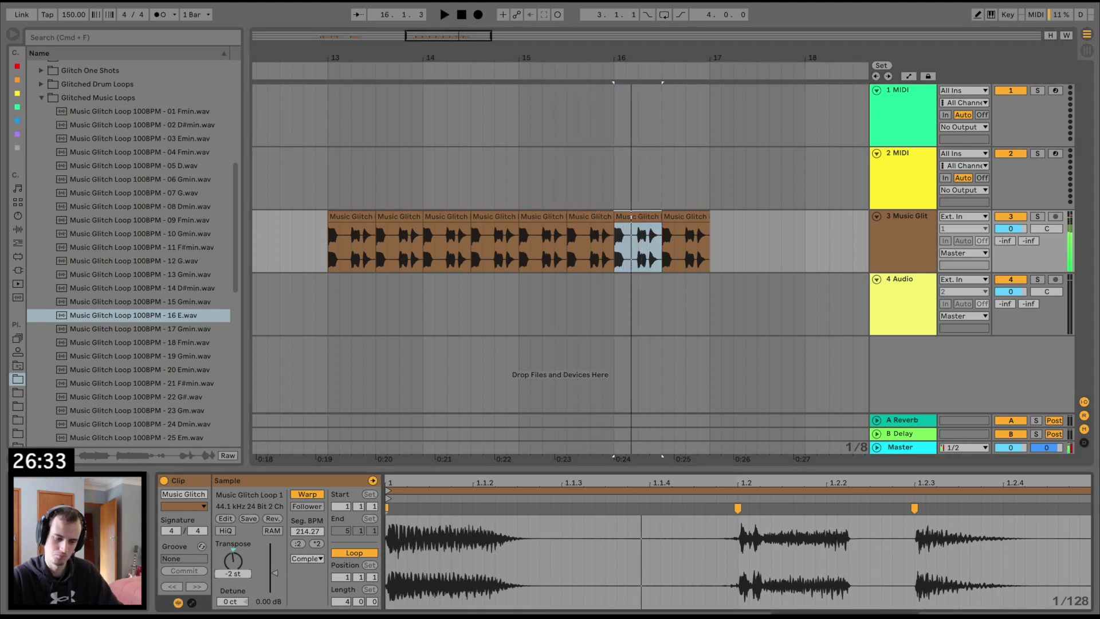
{"action": "key", "text": "space"}
{"action": "key", "text": "space"}
{"action": "left_click_drag", "start_coordinate": [234, 572], "coordinate": [234, 590]}
{"action": "key", "text": "space"}
{"action": "key", "text": "space"}
{"action": "key", "text": "space"}
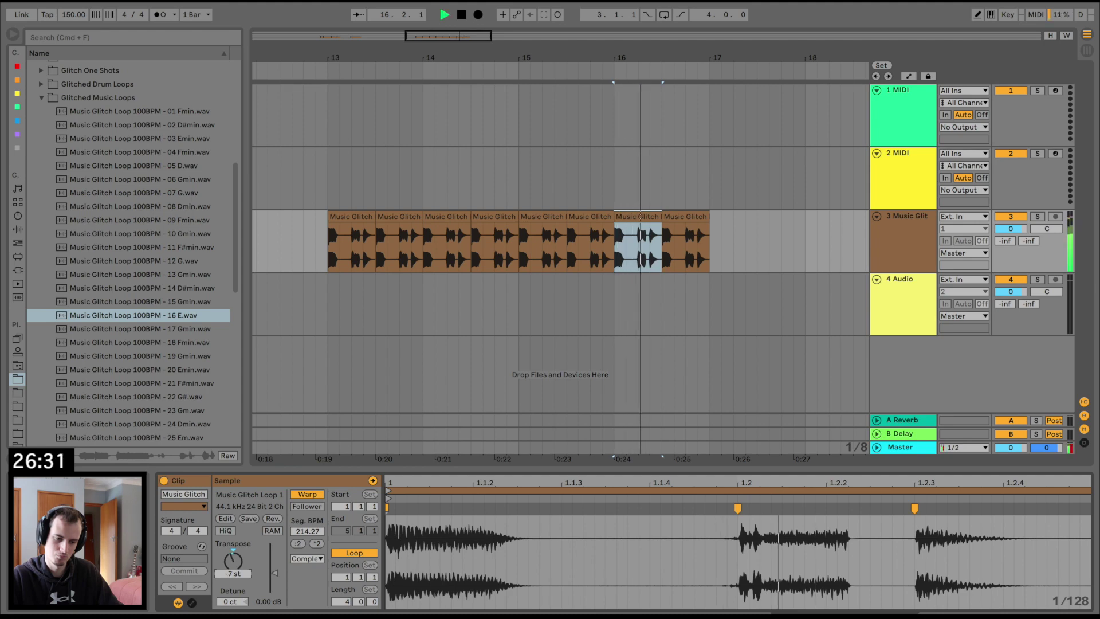
Play the clips at bars 15 and 16 to compare their pitches.
{"action": "left_click", "coordinate": [527, 222]}
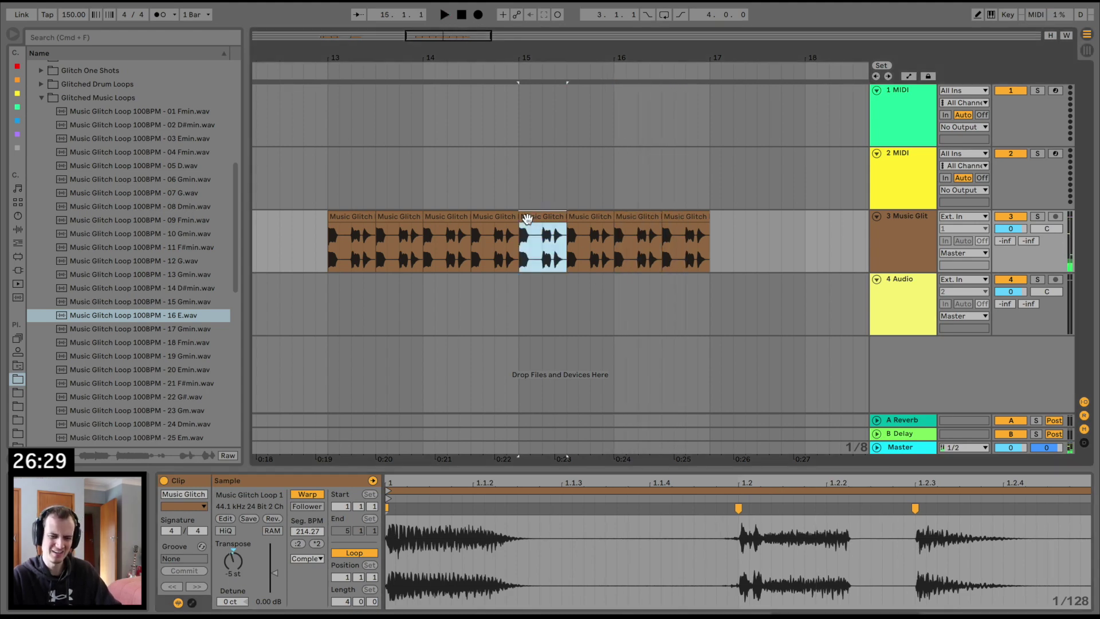
{"action": "key", "text": "space"}
{"action": "left_click", "coordinate": [635, 214]}
{"action": "key", "text": "space"}
{"action": "key", "text": "space"}
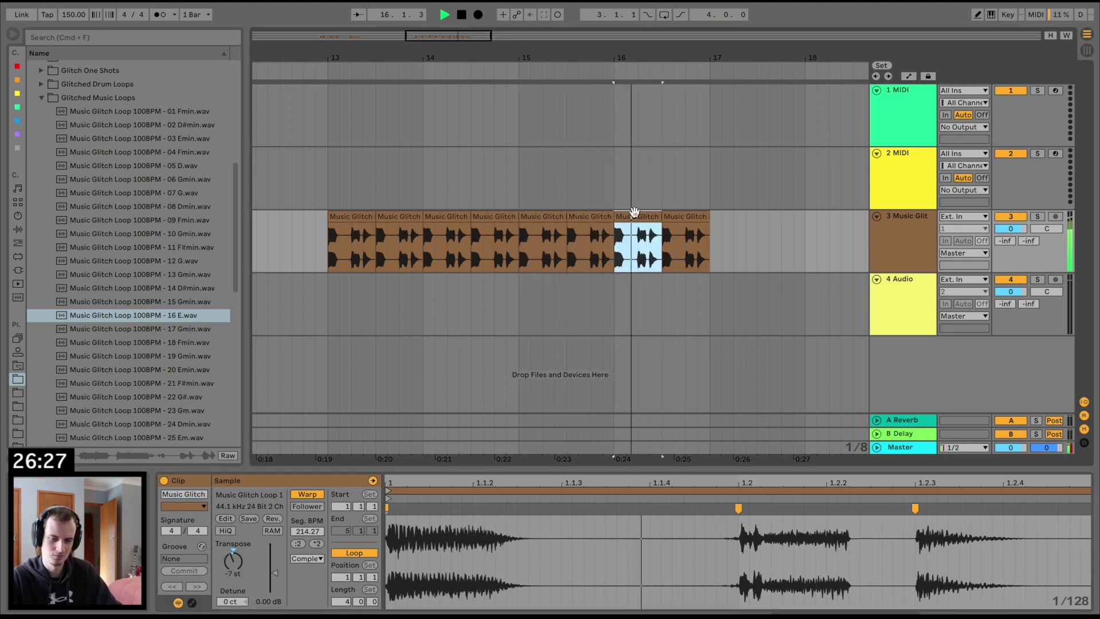
Set the transposition of the clip at bar 16 to -2 st and play it.
{"action": "key", "text": "space"}
{"action": "left_click_drag", "start_coordinate": [239, 564], "coordinate": [240, 547]}
{"action": "key", "text": "space"}
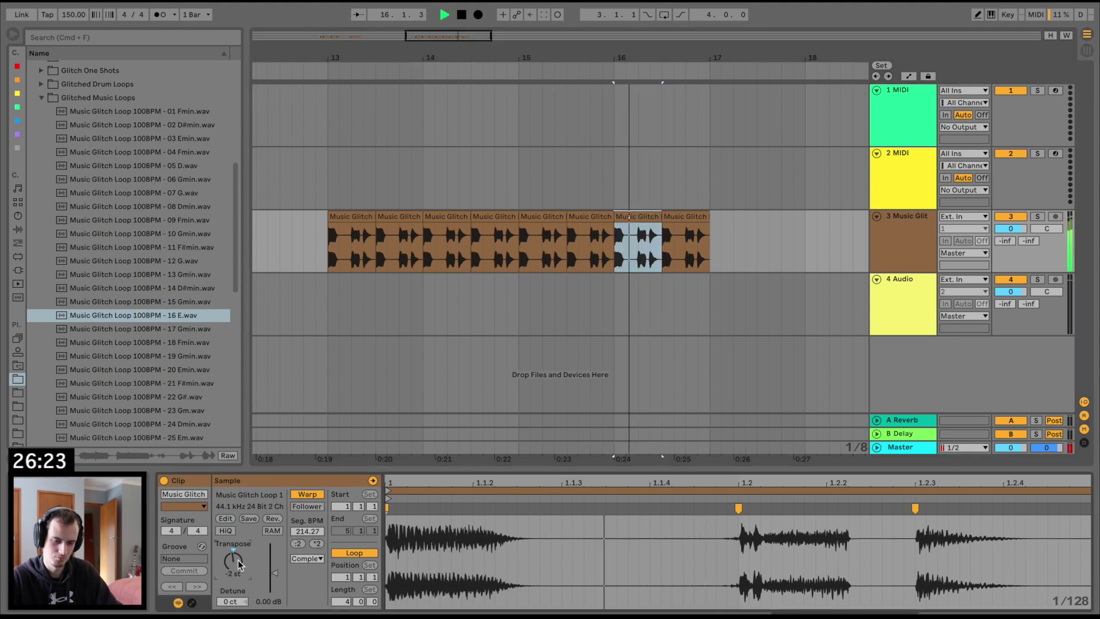
{"action": "left_click", "coordinate": [605, 216]}
{"action": "left_click", "coordinate": [631, 218]}
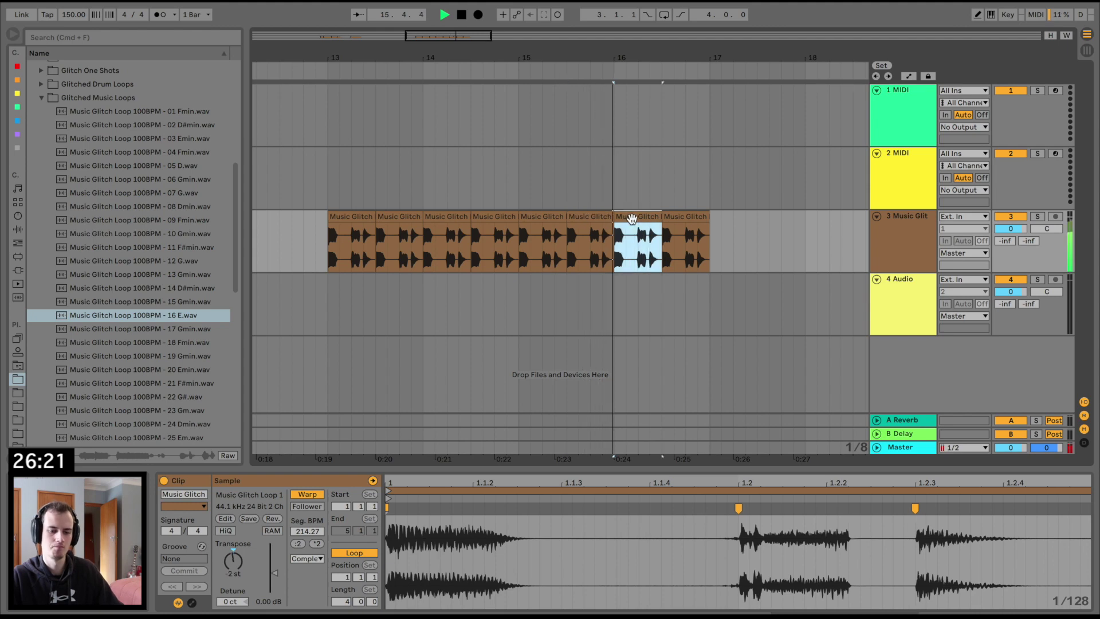
Play the sequence of eight clips from bar 13 to check the melody.
{"action": "left_click", "coordinate": [678, 216]}
{"action": "key", "text": "space"}
{"action": "left_click", "coordinate": [328, 214]}
{"action": "key", "text": "space"}
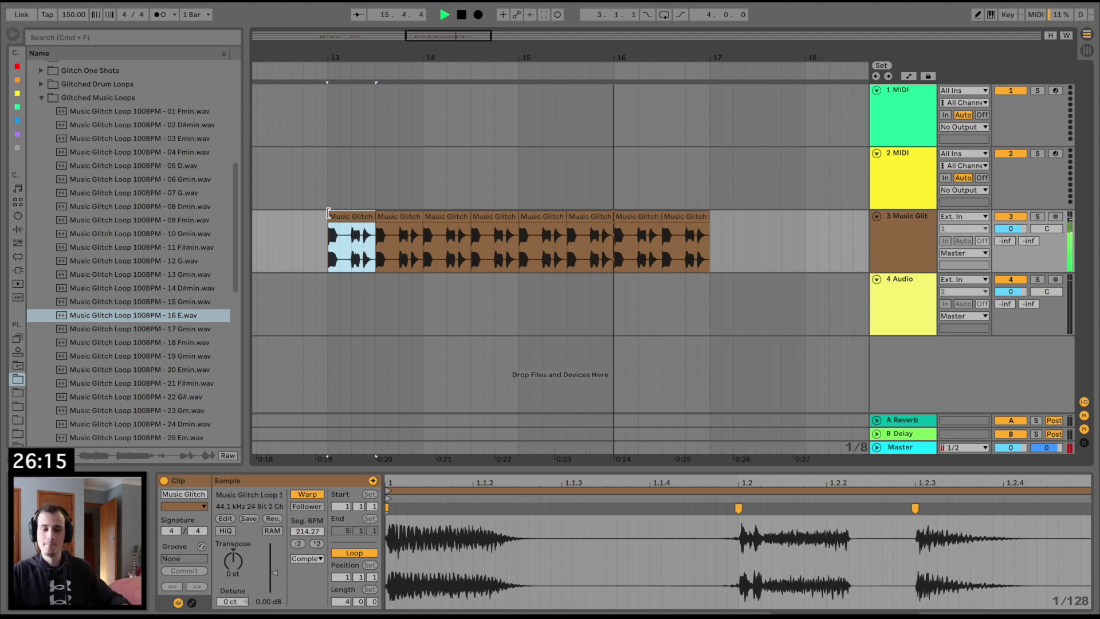
{"action": "key", "text": "space"}
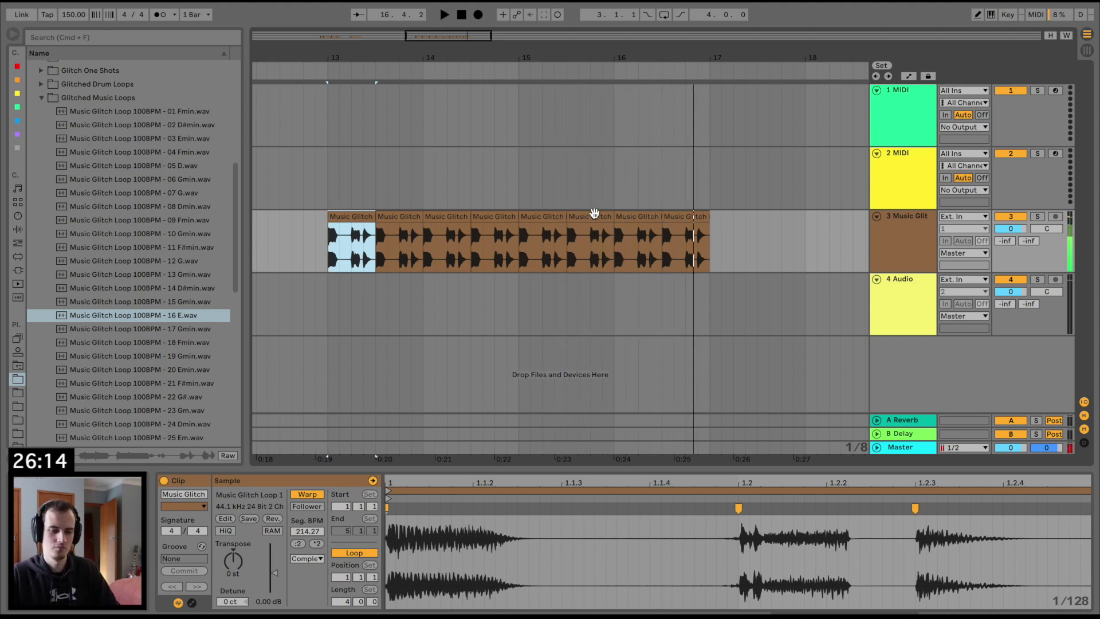
Move the leftover earlier clips to about bar 28 and shift the eight-clip sequence to start at bar 1.
{"action": "left_click", "coordinate": [446, 213]}
{"action": "left_click", "coordinate": [491, 218], "text": "shift"}
{"action": "left_click", "coordinate": [627, 218]}
{"action": "left_click", "coordinate": [678, 217], "text": "shift"}
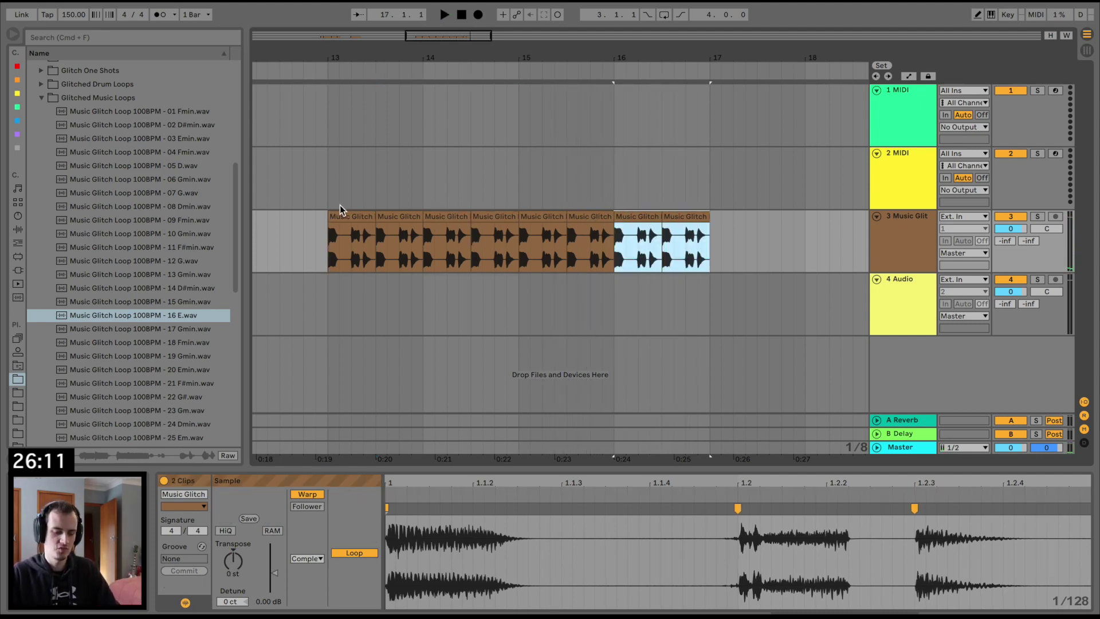
{"action": "left_click", "coordinate": [333, 216]}
{"action": "left_click", "coordinate": [698, 219], "text": "shift"}
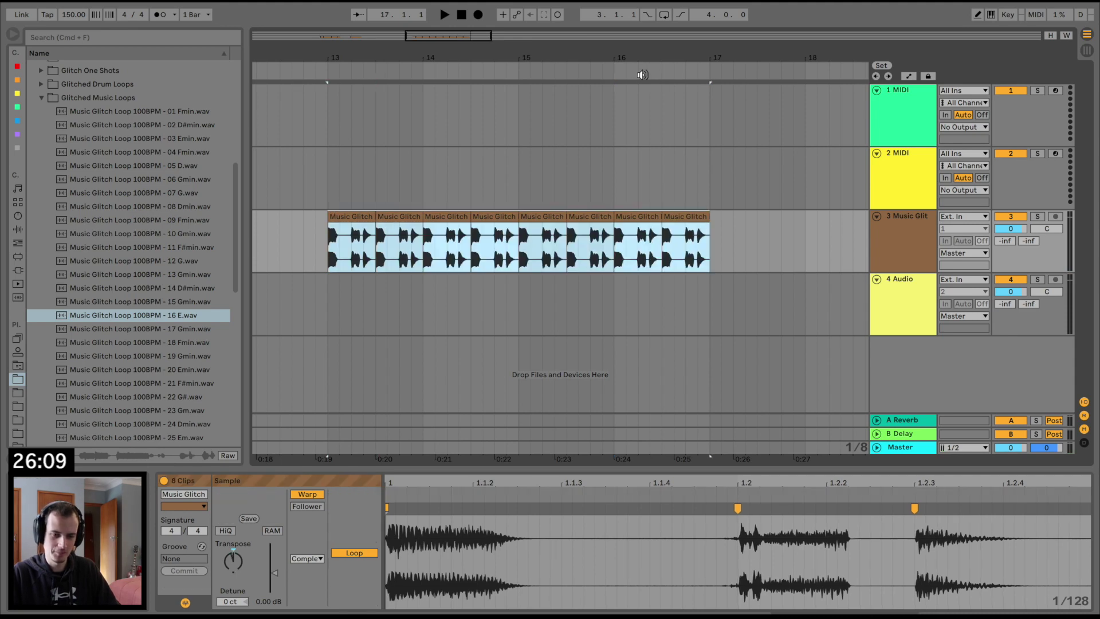
{"action": "left_click_drag", "start_coordinate": [642, 59], "coordinate": [493, 61]}
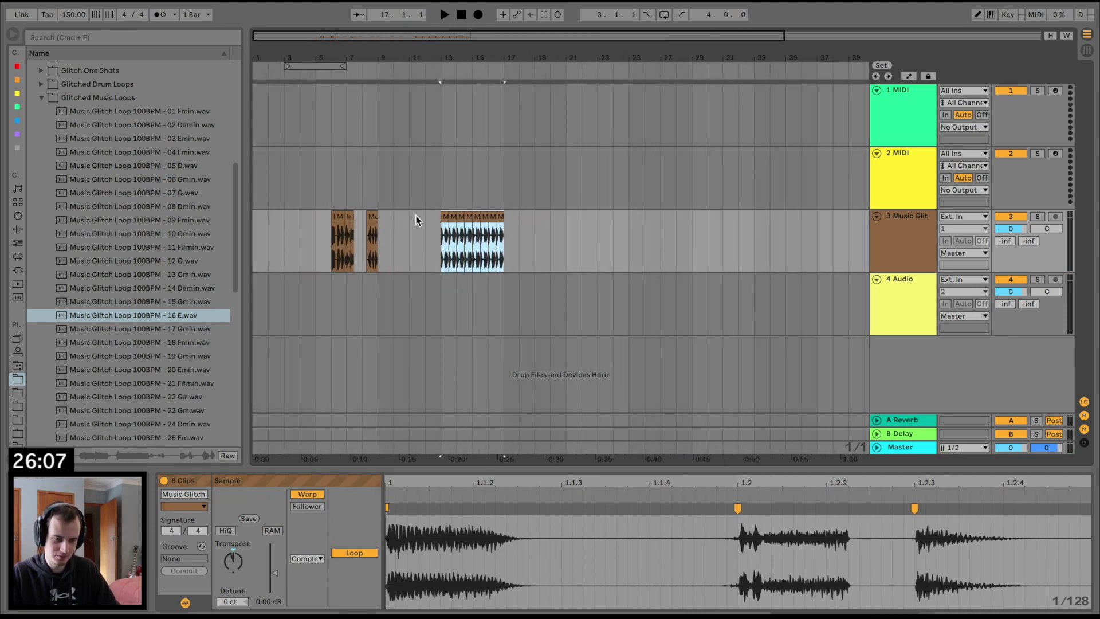
{"action": "left_click_drag", "start_coordinate": [314, 217], "coordinate": [723, 232]}
{"action": "left_click", "coordinate": [501, 216]}
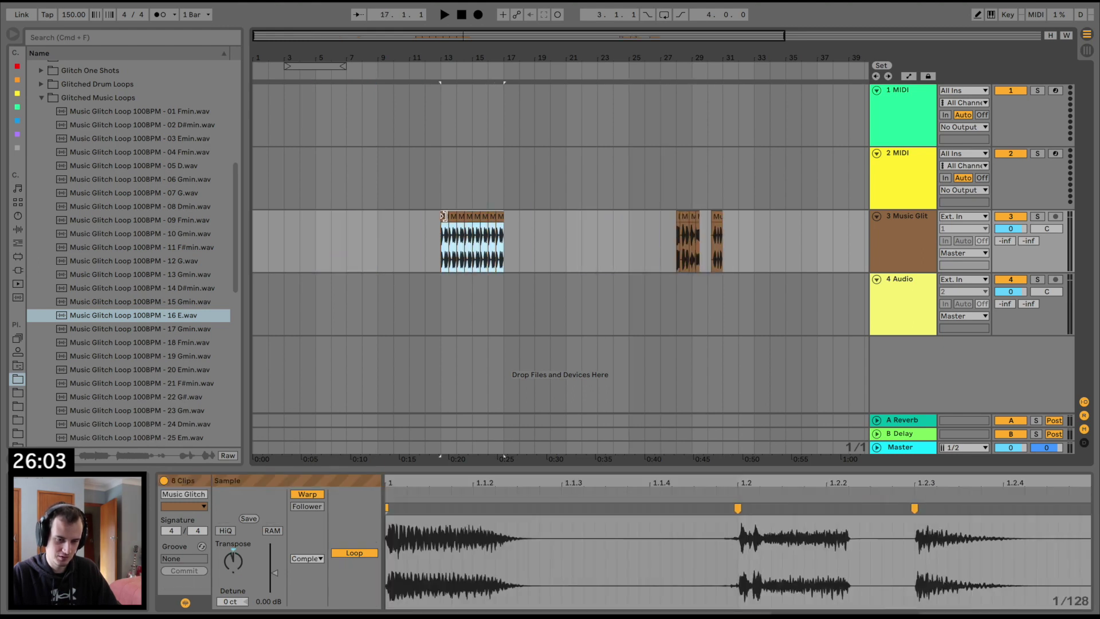
{"action": "left_click_drag", "start_coordinate": [444, 220], "coordinate": [255, 226]}
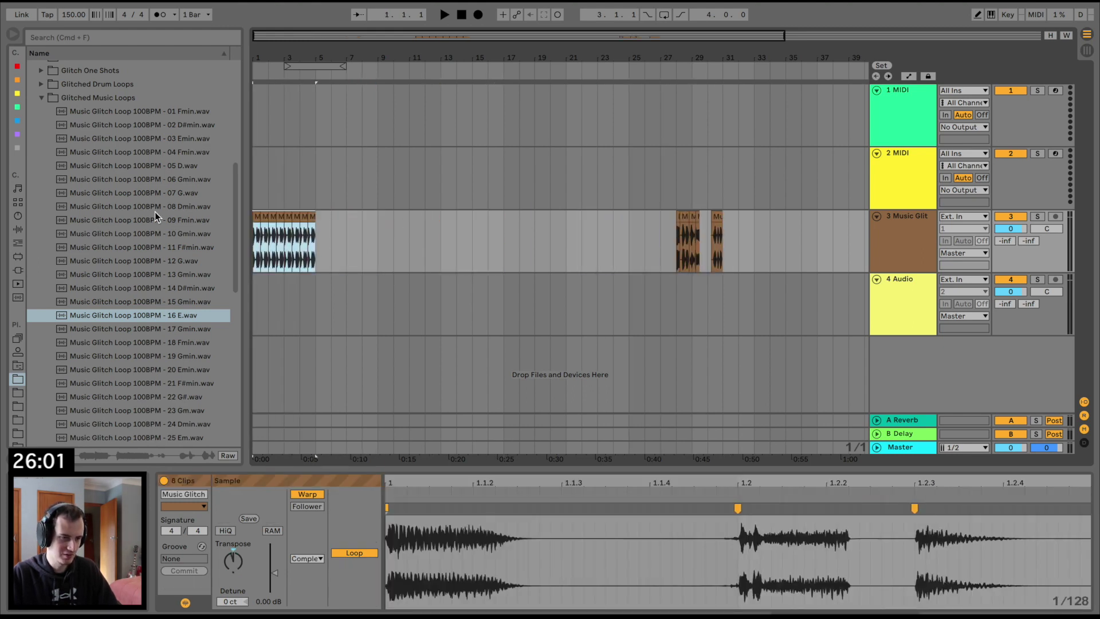
Close the Glitched Music Loops folder and open the Clap samples in the Drums folder of the Antidote Audio - Limitless pack.
{"action": "scroll", "coordinate": [60, 169], "scroll_direction": "up", "scroll_amount": 1}
{"action": "left_click", "coordinate": [40, 126]}
{"action": "scroll", "coordinate": [39, 126], "scroll_direction": "up", "scroll_amount": 5}
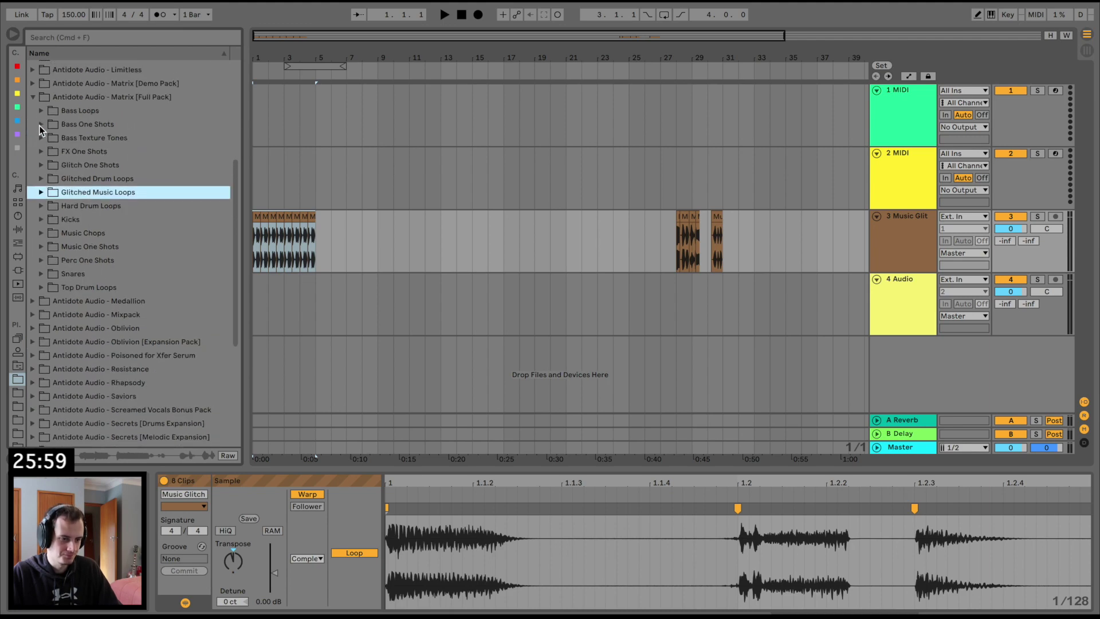
{"action": "scroll", "coordinate": [40, 120], "scroll_direction": "down", "scroll_amount": 5}
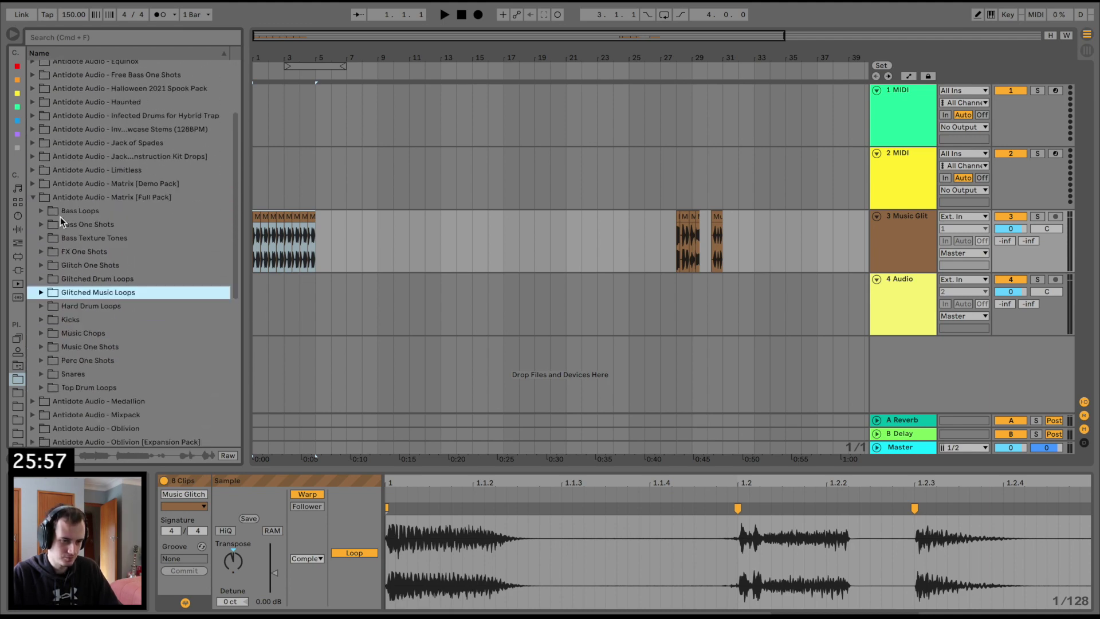
{"action": "left_click", "coordinate": [33, 138]}
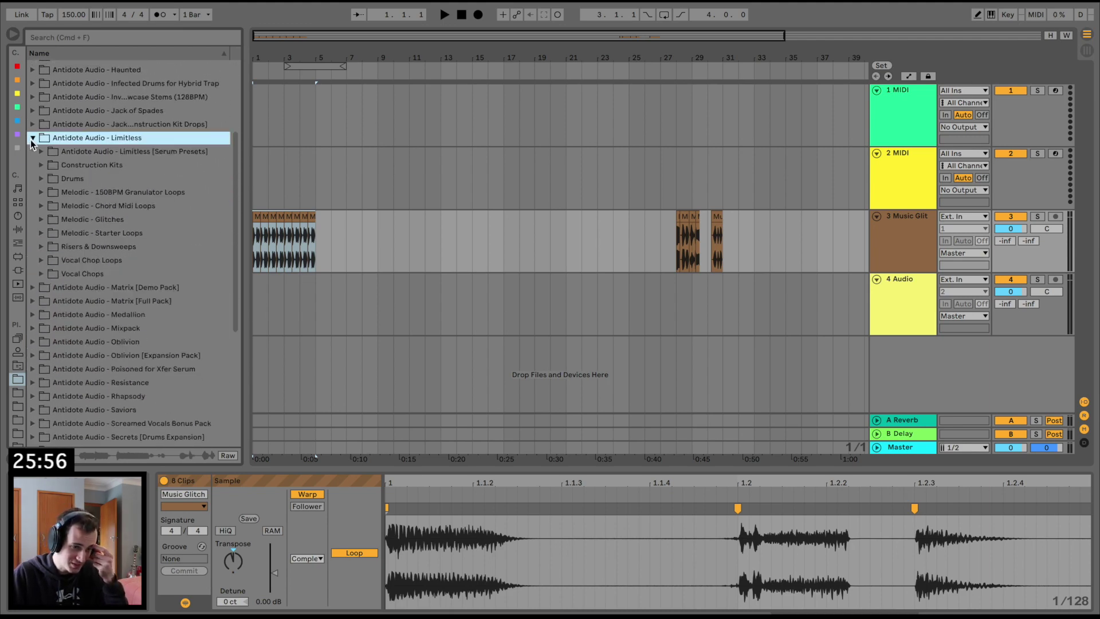
{"action": "left_click", "coordinate": [41, 178]}
{"action": "left_click", "coordinate": [50, 206]}
Preview the 150 Beat Claps samples, then place 150 Beat Claps 2.wav on track 2 at bar 1 and duplicate it once.
{"action": "left_click", "coordinate": [78, 247]}
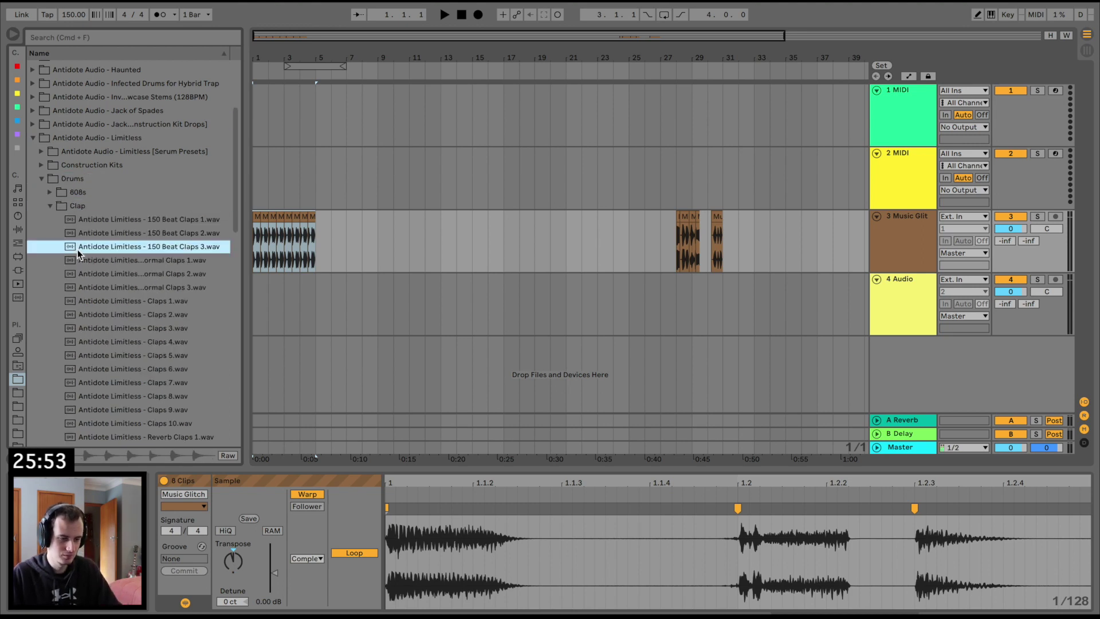
{"action": "left_click", "coordinate": [130, 236]}
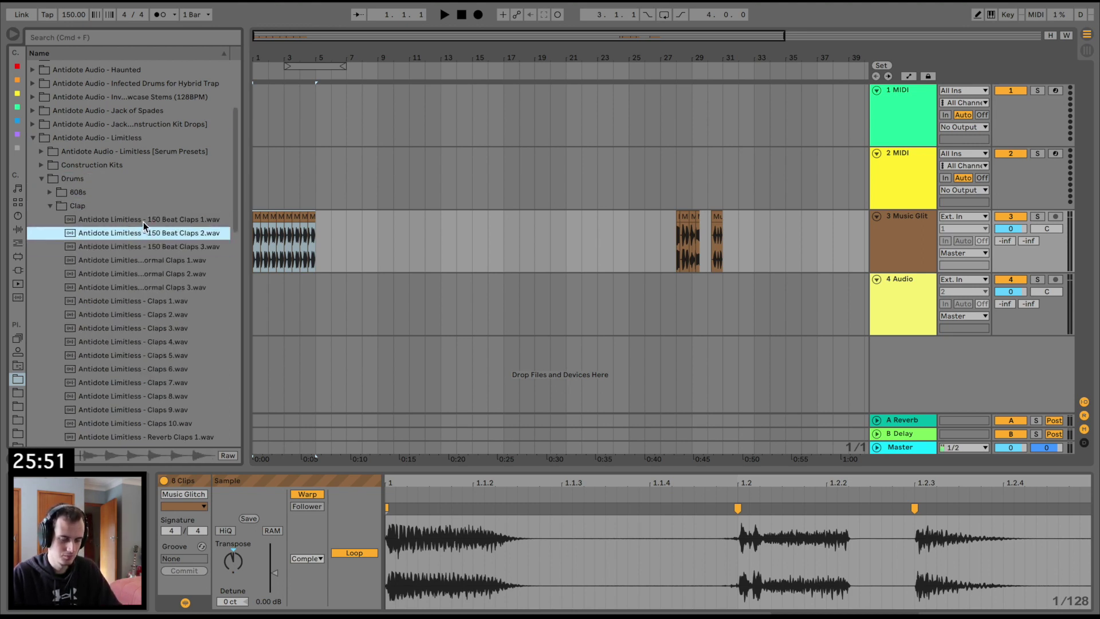
{"action": "left_click", "coordinate": [144, 220]}
{"action": "left_click_drag", "start_coordinate": [133, 232], "coordinate": [267, 152]}
{"action": "key", "text": "super+d"}
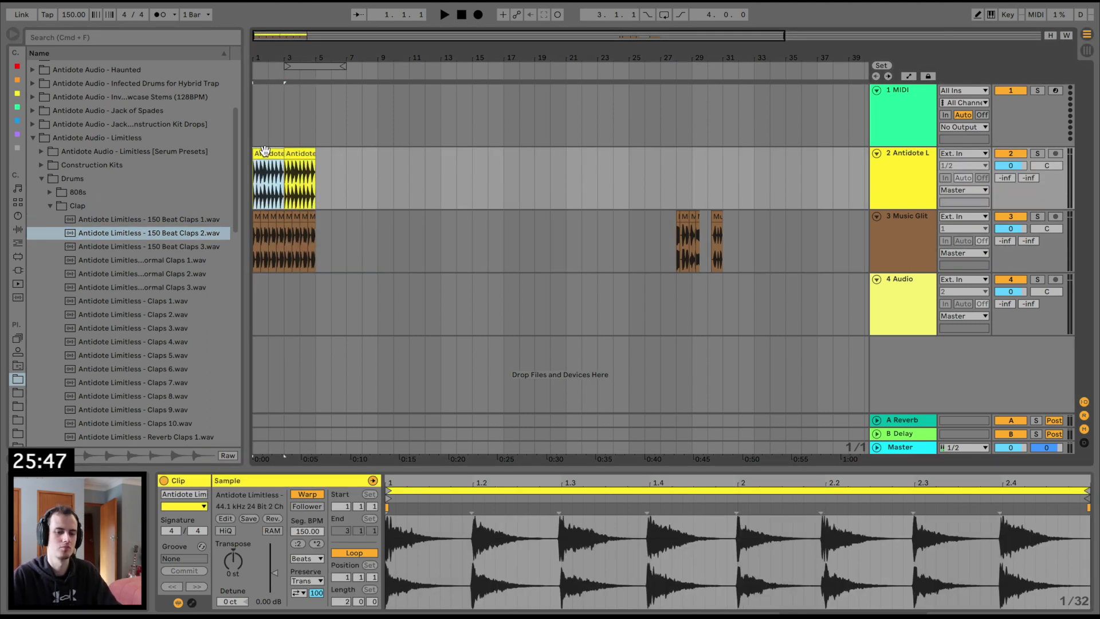
Lower the claps track's volume to -3.2 dB during playback and insert a MIDI track below the music glitch track.
{"action": "key", "text": "space"}
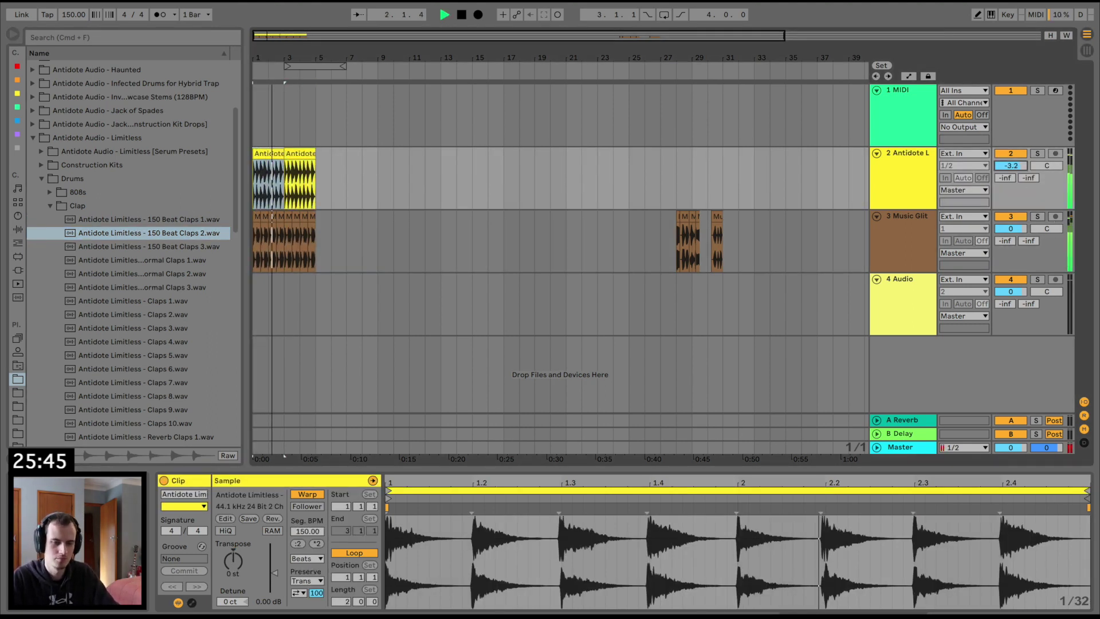
{"action": "left_click", "coordinate": [904, 234]}
{"action": "key", "text": "super+shift+t"}
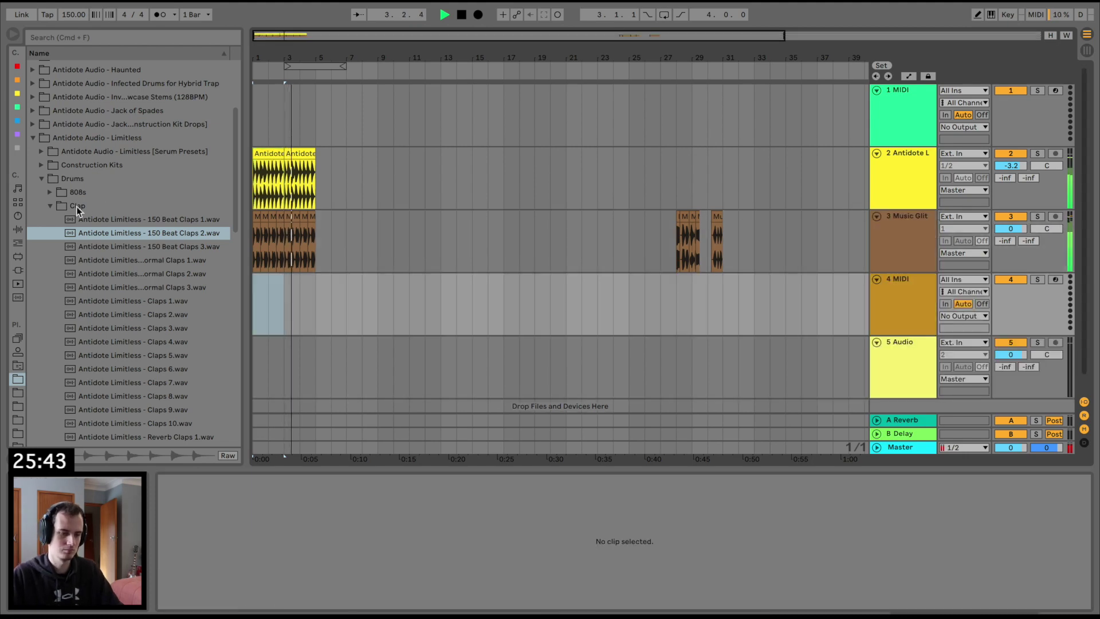
{"action": "left_click", "coordinate": [280, 241]}
{"action": "key", "text": "space"}
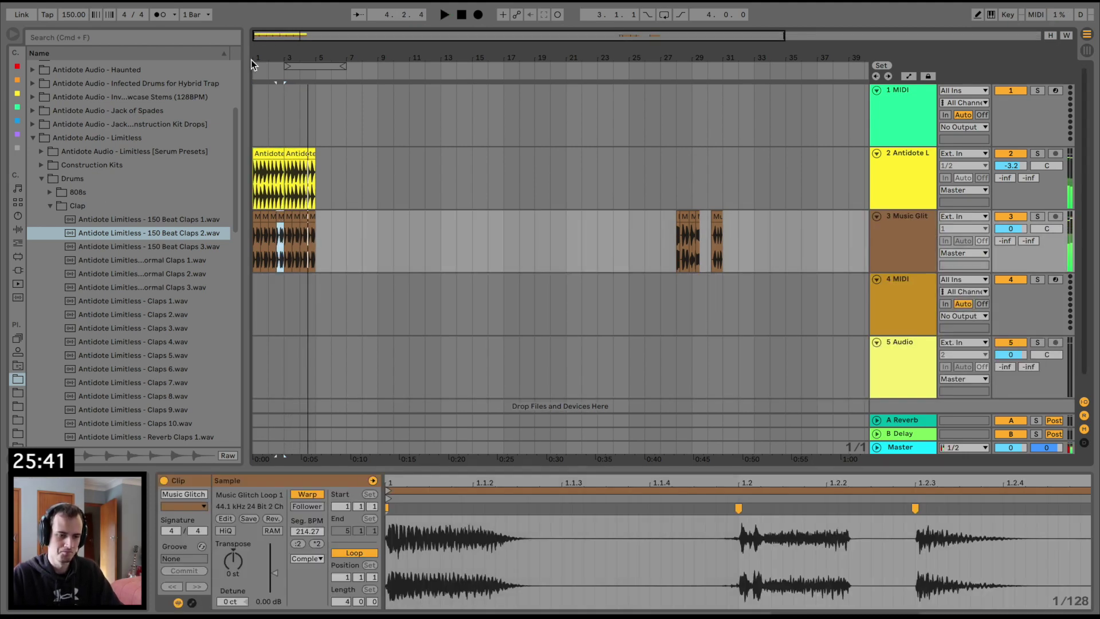
Play the glitch sequence with the claps from the fourth clip and from bar 1.
{"action": "left_click_drag", "start_coordinate": [252, 49], "coordinate": [252, 86]}
{"action": "key", "text": "space"}
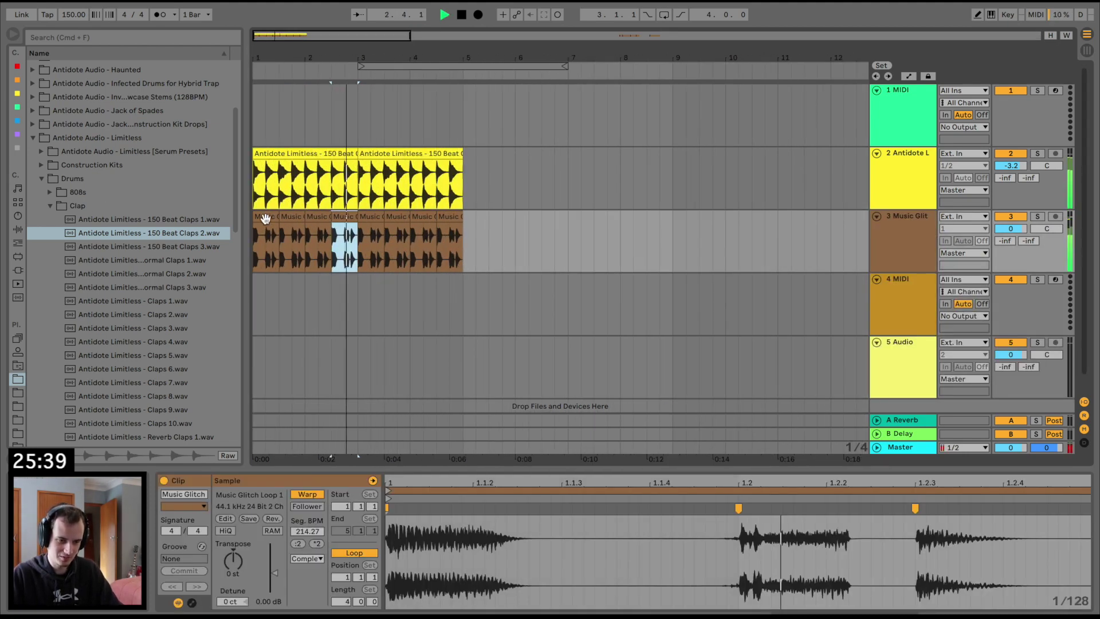
{"action": "left_click", "coordinate": [266, 217]}
{"action": "key", "text": "space"}
{"action": "key", "text": "space"}
Move the four music clips that start at bar 3 to bar 5.
{"action": "left_click", "coordinate": [319, 217], "text": "shift"}
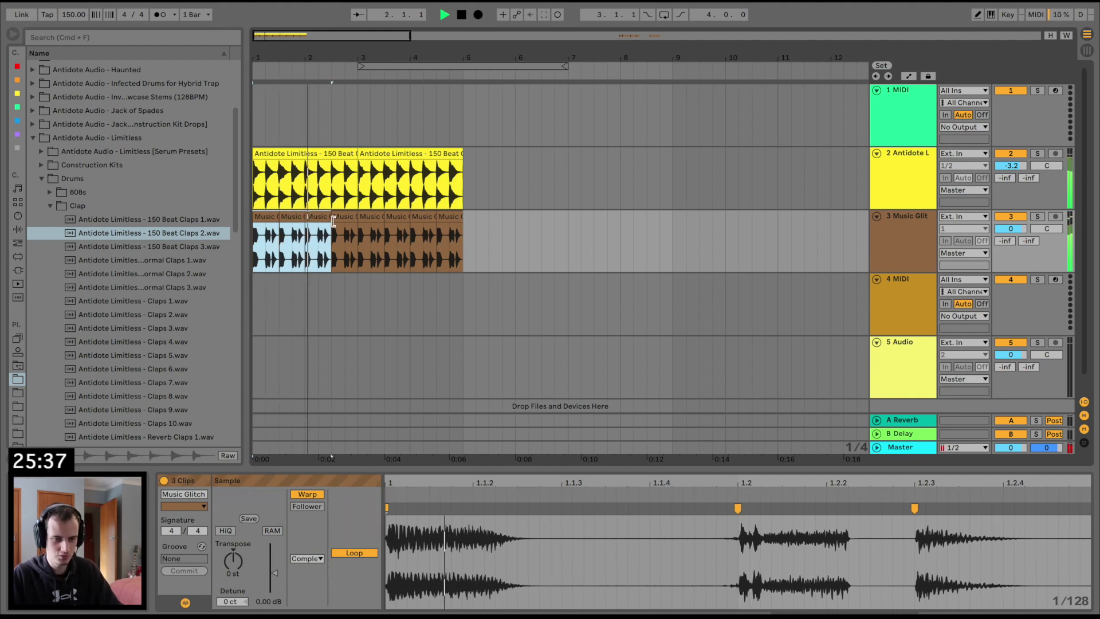
{"action": "left_click", "coordinate": [355, 224], "text": "shift"}
{"action": "left_click", "coordinate": [376, 216]}
{"action": "left_click", "coordinate": [443, 216], "text": "shift"}
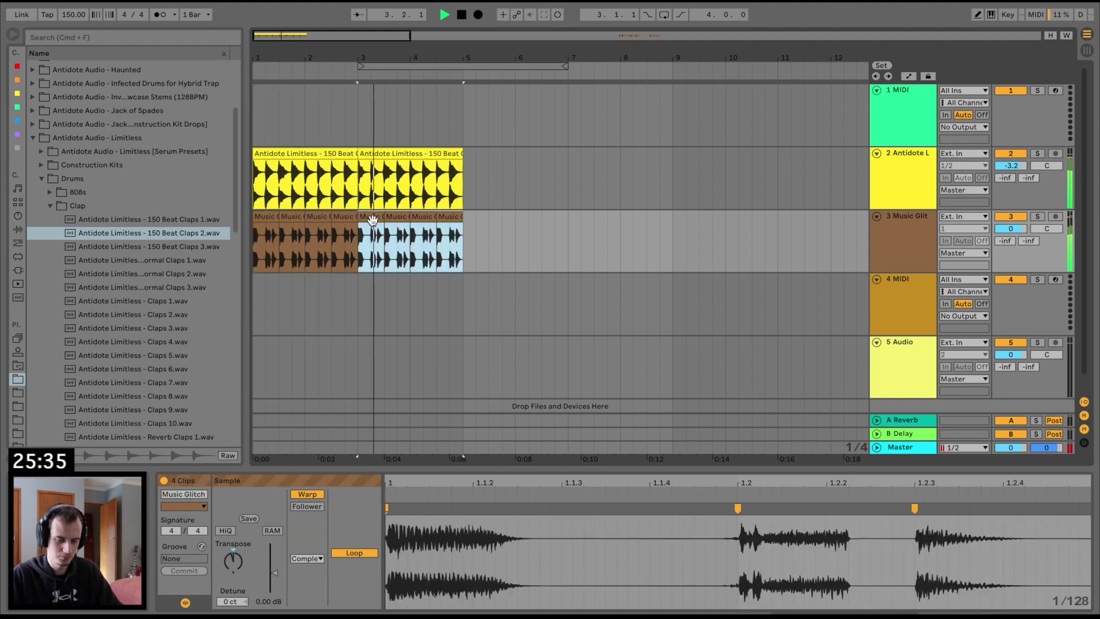
{"action": "left_click_drag", "start_coordinate": [369, 217], "coordinate": [475, 219]}
{"action": "key", "text": "space"}
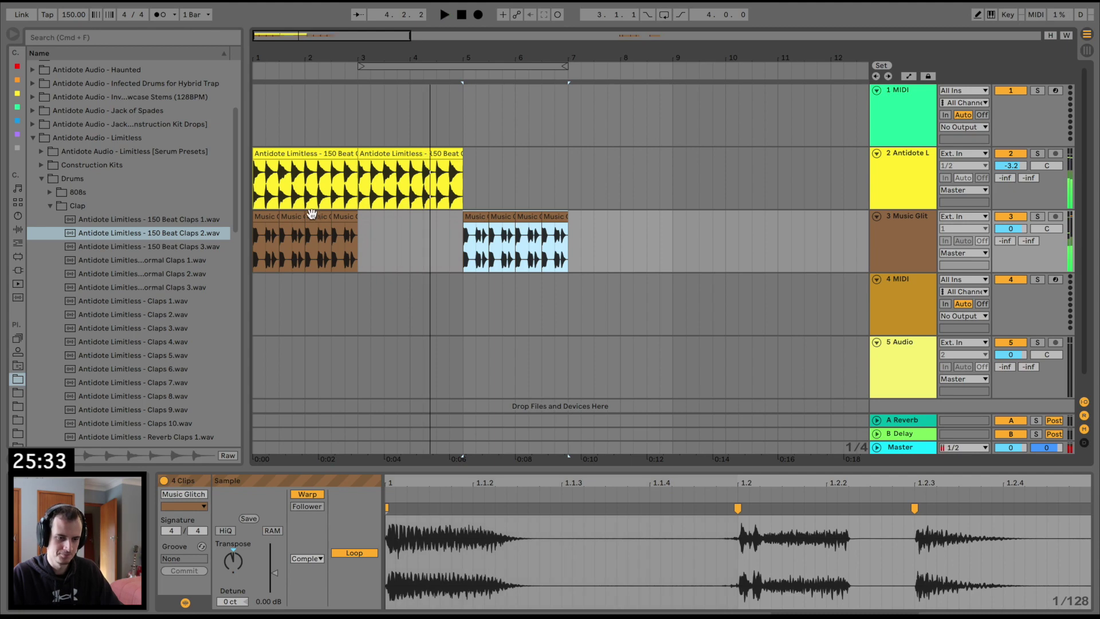
Duplicate the first four music clips into the gap at bar 3, and repeat the claps clip up to bar 9.
{"action": "left_click", "coordinate": [273, 218]}
{"action": "left_click", "coordinate": [348, 219], "text": "shift"}
{"action": "key", "text": "super+d"}
{"action": "left_click", "coordinate": [295, 153]}
{"action": "key", "text": "super+d"}
{"action": "key", "text": "super+d"}
{"action": "key", "text": "super+d"}
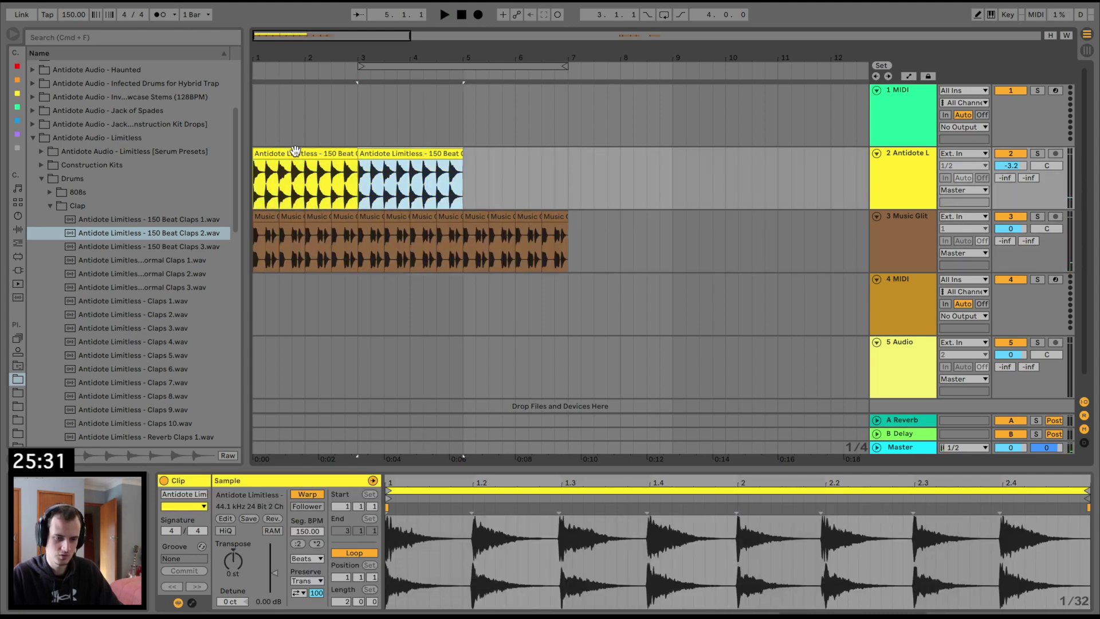
Duplicate the two half-bar music clips at bar 5 twice, filling bars 6 and 7, while playing from bar 4.
{"action": "left_click", "coordinate": [429, 217]}
{"action": "key", "text": "space"}
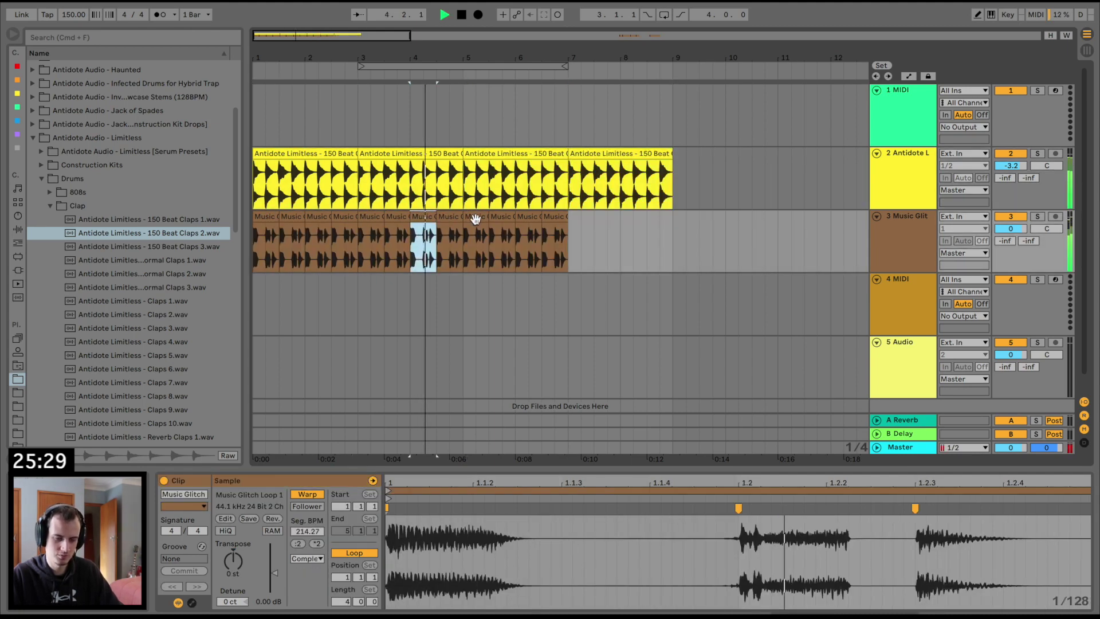
{"action": "left_click", "coordinate": [477, 216]}
{"action": "left_click", "coordinate": [503, 217], "text": "shift"}
{"action": "key", "text": "super+d"}
{"action": "key", "text": "super+d"}
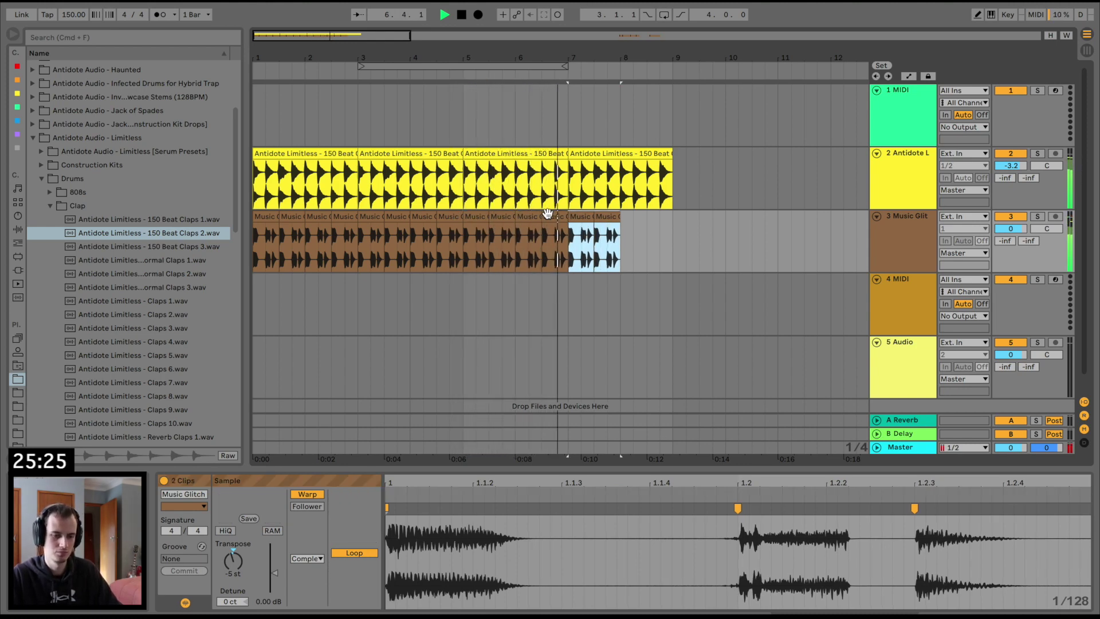
Play from bar 1 and set the music glitch track's send to the A Reverb return to -5.6 dB.
{"action": "key", "text": "space"}
{"action": "left_click", "coordinate": [263, 216]}
{"action": "key", "text": "space"}
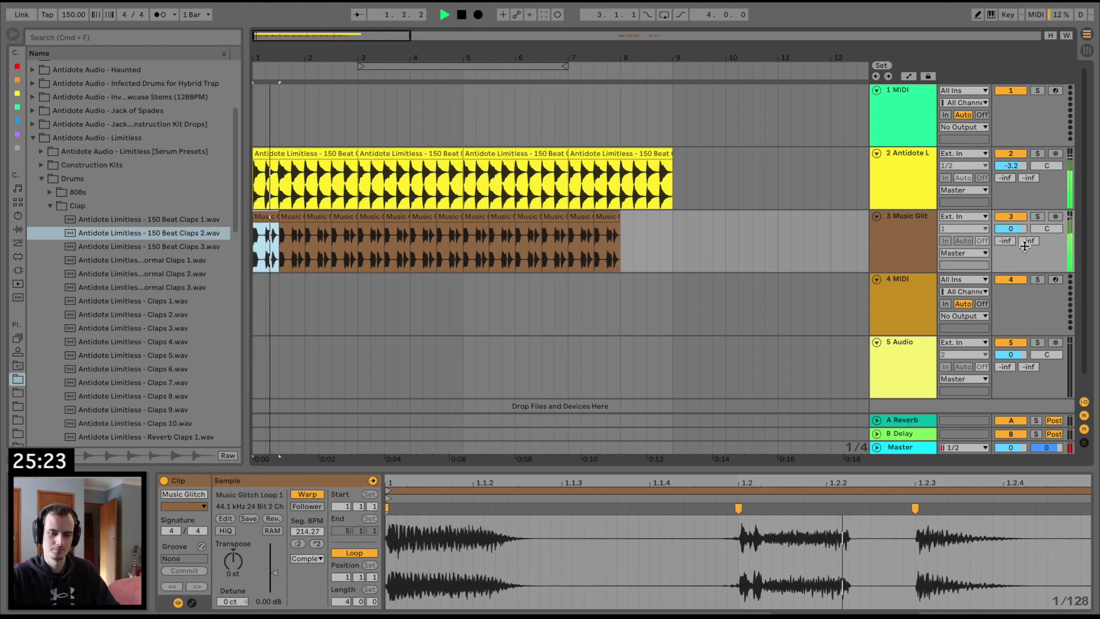
{"action": "left_click_drag", "start_coordinate": [1011, 240], "coordinate": [1011, 178]}
{"action": "left_click_drag", "start_coordinate": [1011, 241], "coordinate": [1011, 255]}
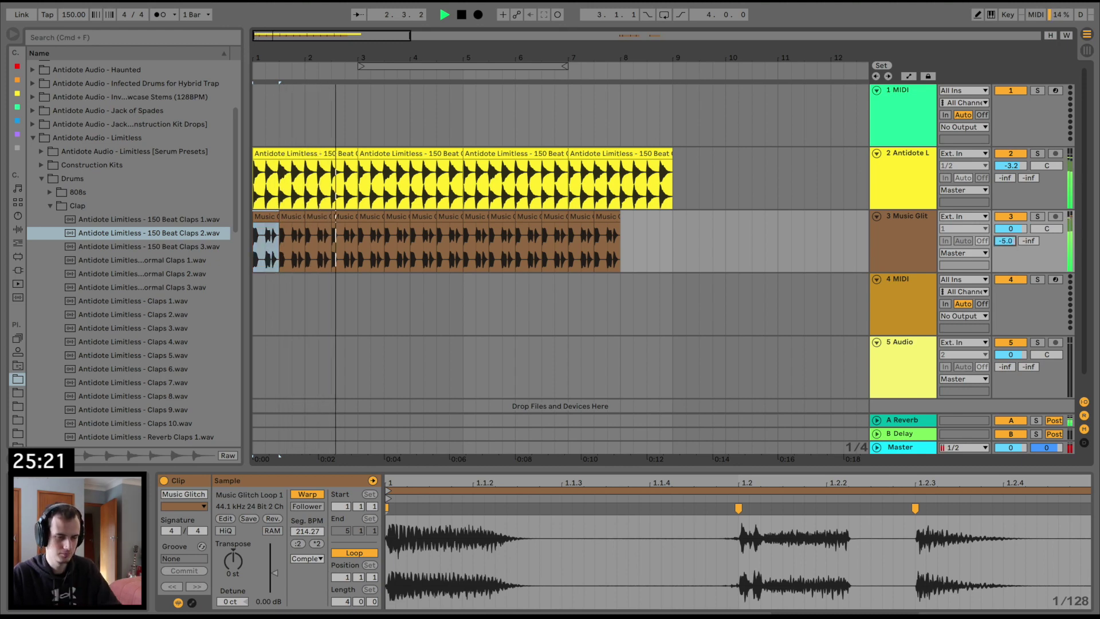
Add a Delay after PITCHMAP on the music track, with Ping Pong enabled, filter at 1.55 kHz and width 0.50.
{"action": "left_click", "coordinate": [17, 229]}
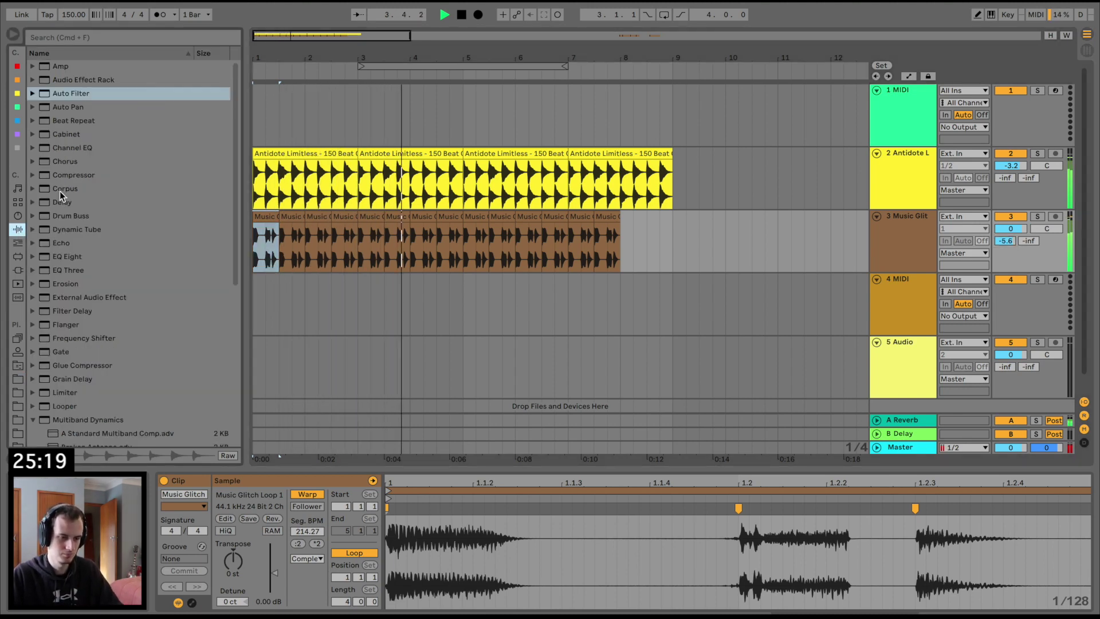
{"action": "left_click_drag", "start_coordinate": [111, 201], "coordinate": [394, 554]}
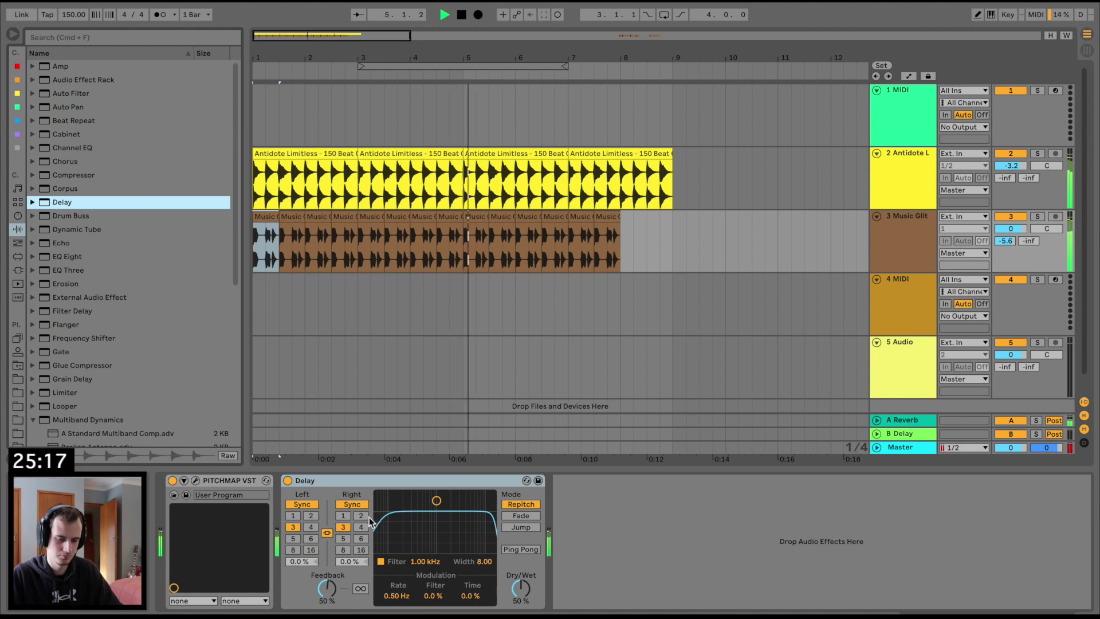
{"action": "left_click", "coordinate": [518, 549]}
{"action": "mouse_move", "coordinate": [436, 501]}
{"action": "left_mouse_down"}
{"action": "mouse_move", "coordinate": [449, 515]}
{"action": "mouse_move", "coordinate": [448, 548]}
{"action": "mouse_move", "coordinate": [445, 500]}
{"action": "left_mouse_up"}
{"action": "key", "text": "space"}
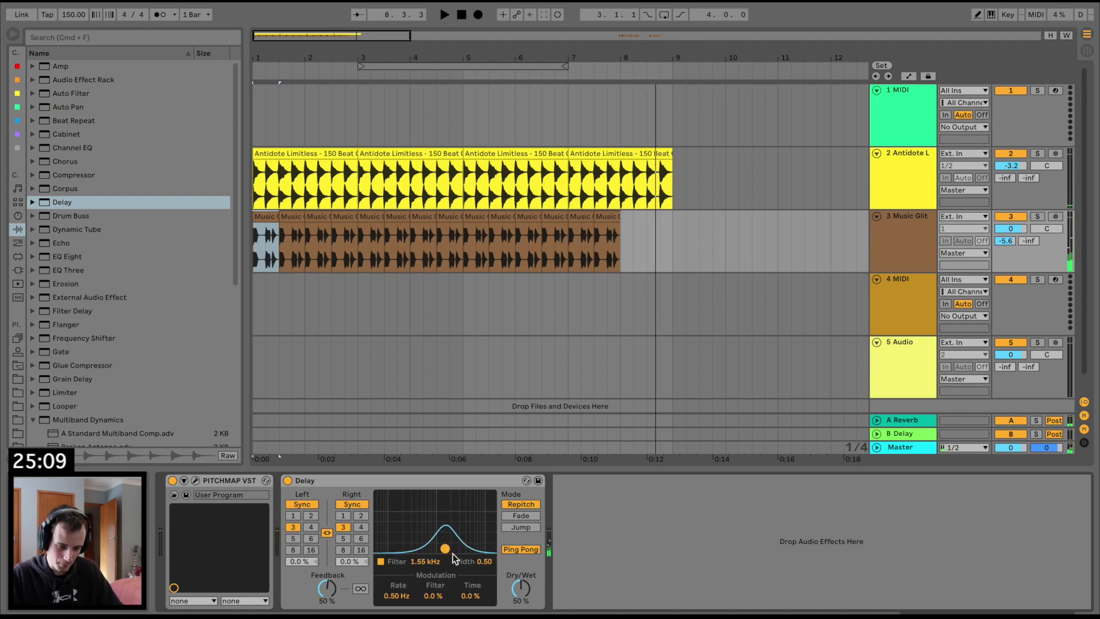
Automate the Delay's filter width on the music glitch track, ramping up from bar 5 to 9.00 at bar 9.
{"action": "key", "text": "a"}
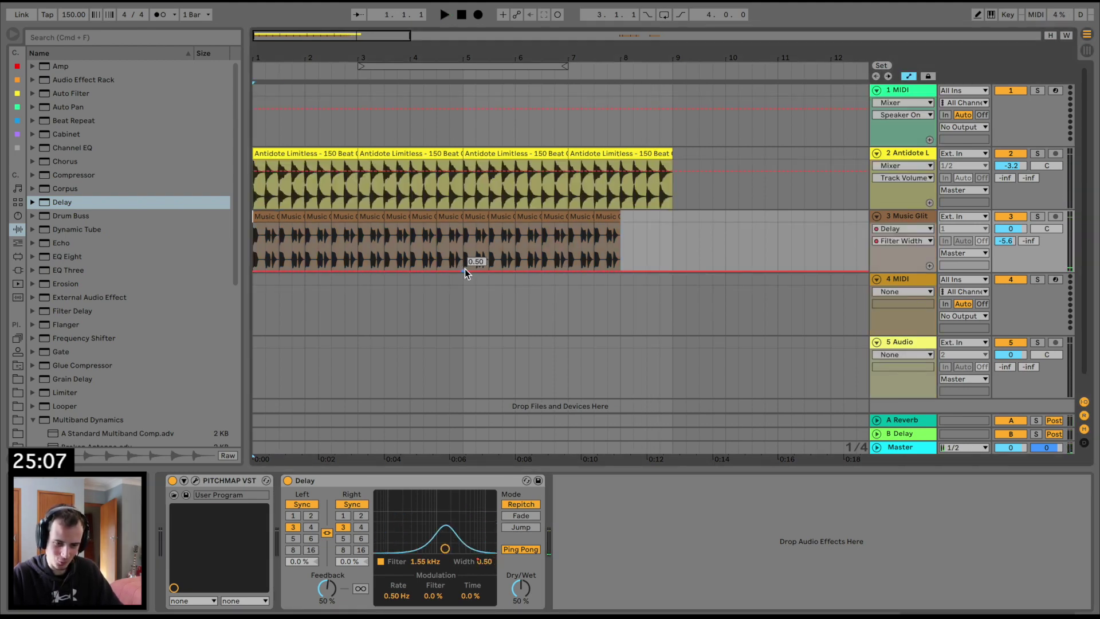
{"action": "left_click_drag", "start_coordinate": [674, 268], "coordinate": [673, 222]}
{"action": "key", "text": "space"}
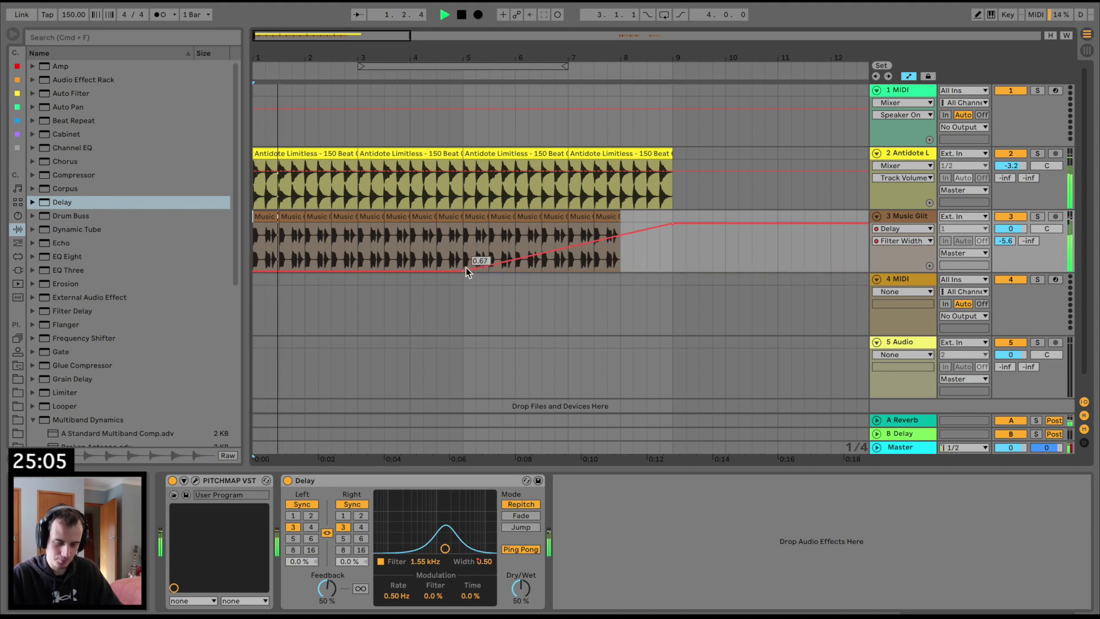
{"action": "left_click_drag", "start_coordinate": [463, 270], "coordinate": [463, 268]}
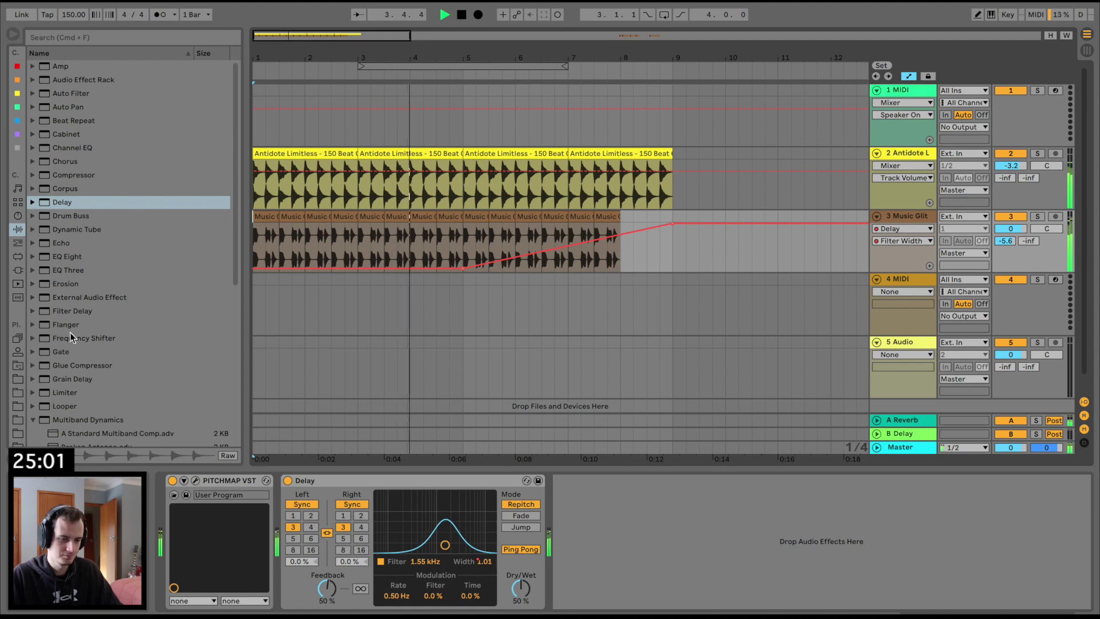
Add Erosion after the Delay on the music glitch track, with frequency 4.74 kHz and amount 26.8.
{"action": "double_click", "coordinate": [66, 285]}
{"action": "mouse_move", "coordinate": [612, 523]}
{"action": "left_mouse_down"}
{"action": "mouse_move", "coordinate": [625, 516]}
{"action": "mouse_move", "coordinate": [628, 534]}
{"action": "left_mouse_up"}
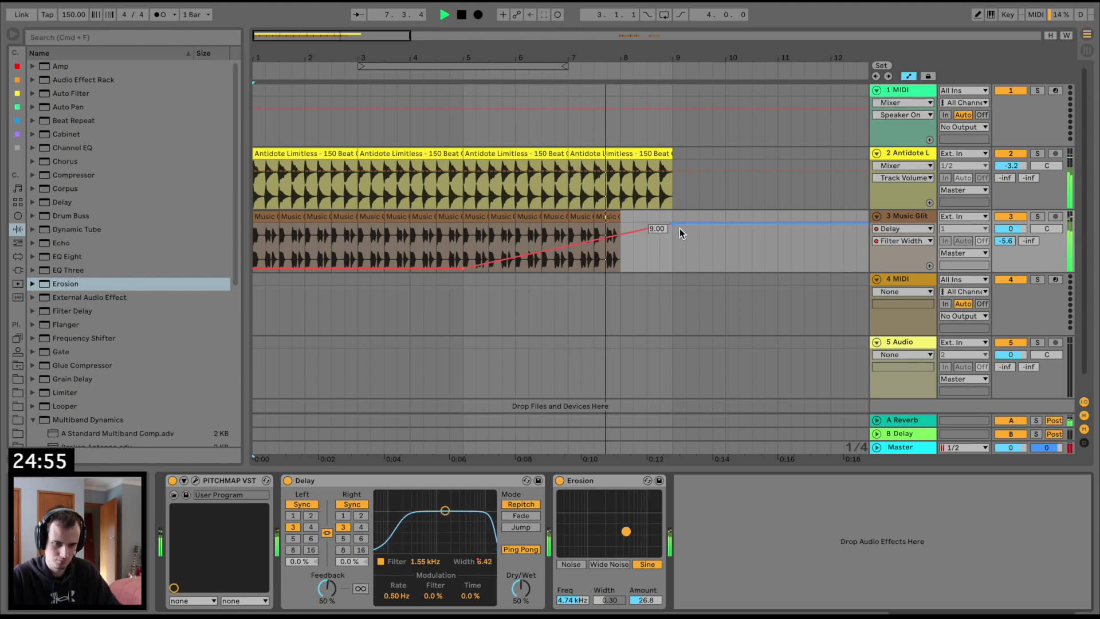
Duplicate bars 1 to 8 of the claps and music glitch tracks, automation included, into bars 9 to 16, and stop playback.
{"action": "left_click_drag", "start_coordinate": [676, 244], "coordinate": [254, 183]}
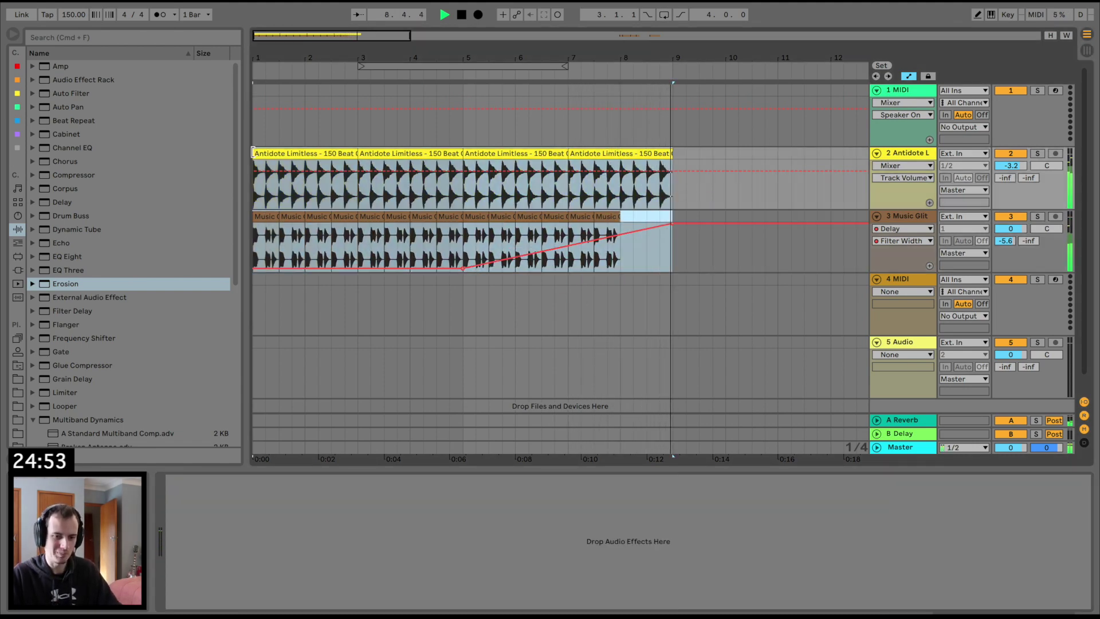
{"action": "key", "text": "super+d"}
{"action": "left_click_drag", "start_coordinate": [384, 57], "coordinate": [384, 36]}
{"action": "key", "text": "space"}
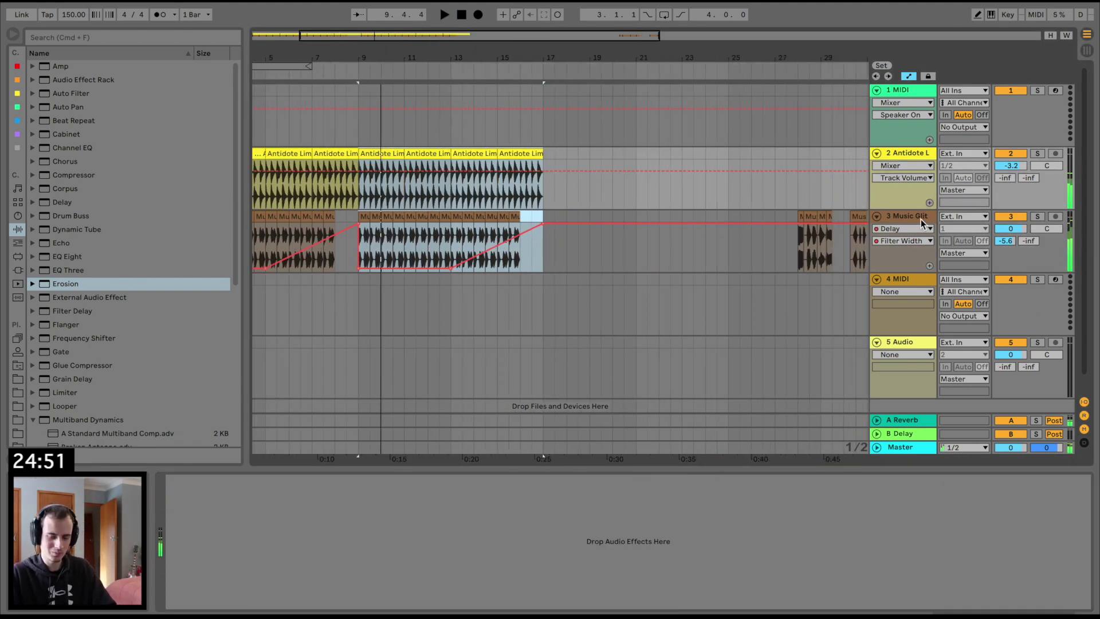
Insert a MIDI track below the music glitch track and load Serum on it.
{"action": "left_click", "coordinate": [921, 219]}
{"action": "key", "text": "shift+super+t"}
{"action": "left_click", "coordinate": [17, 270]}
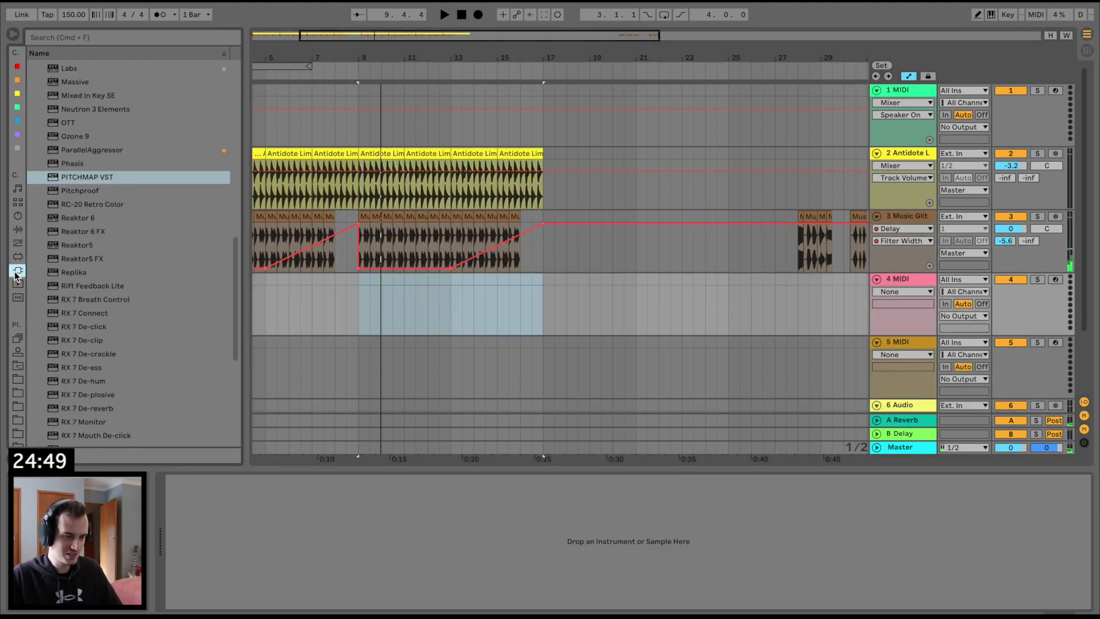
{"action": "scroll", "coordinate": [120, 278], "scroll_direction": "down", "scroll_amount": 10}
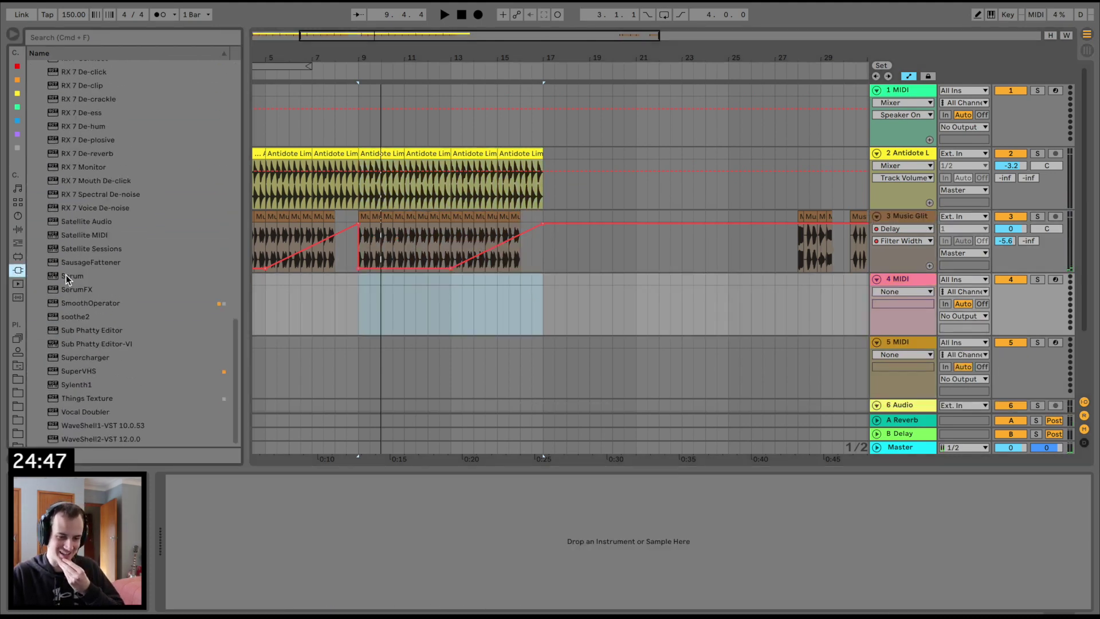
{"action": "left_click_drag", "start_coordinate": [67, 275], "coordinate": [378, 304]}
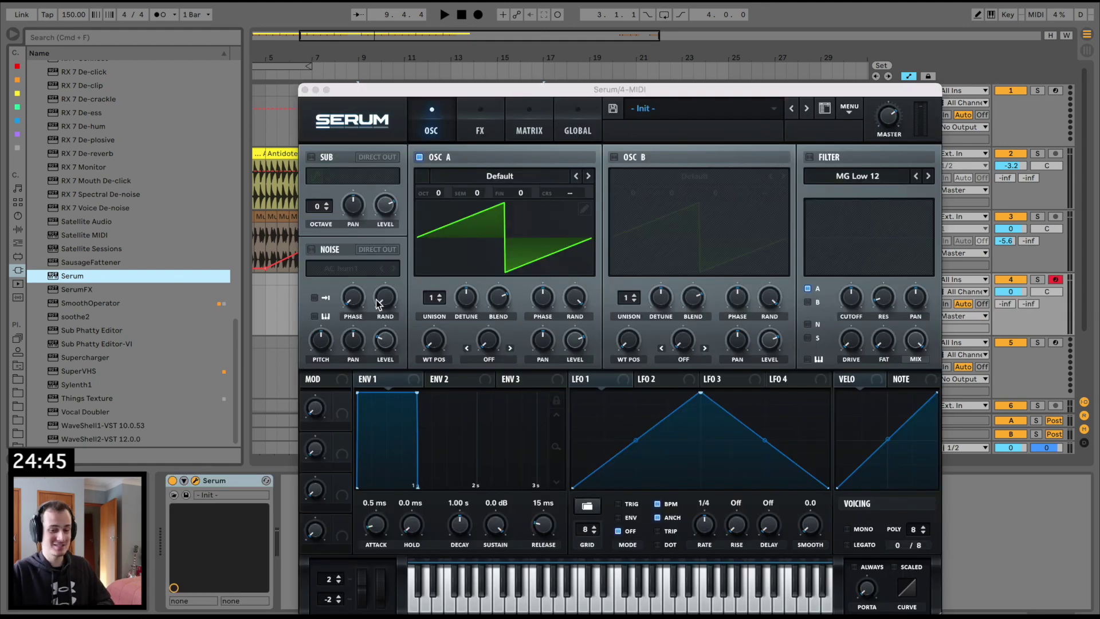
Load the [BASS] Saw Sub preset from Antidote Audio - Sunset in Serum and set the track's volume to -0.8.
{"action": "left_click", "coordinate": [697, 103]}
{"action": "mouse_move", "coordinate": [791, 441]}
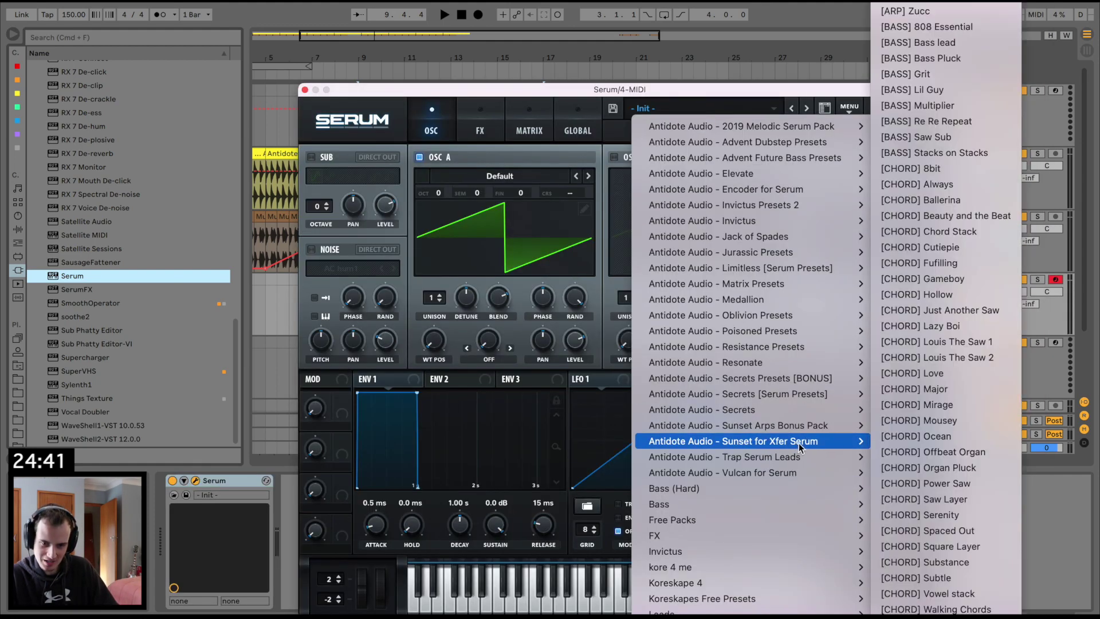
{"action": "left_click", "coordinate": [969, 59]}
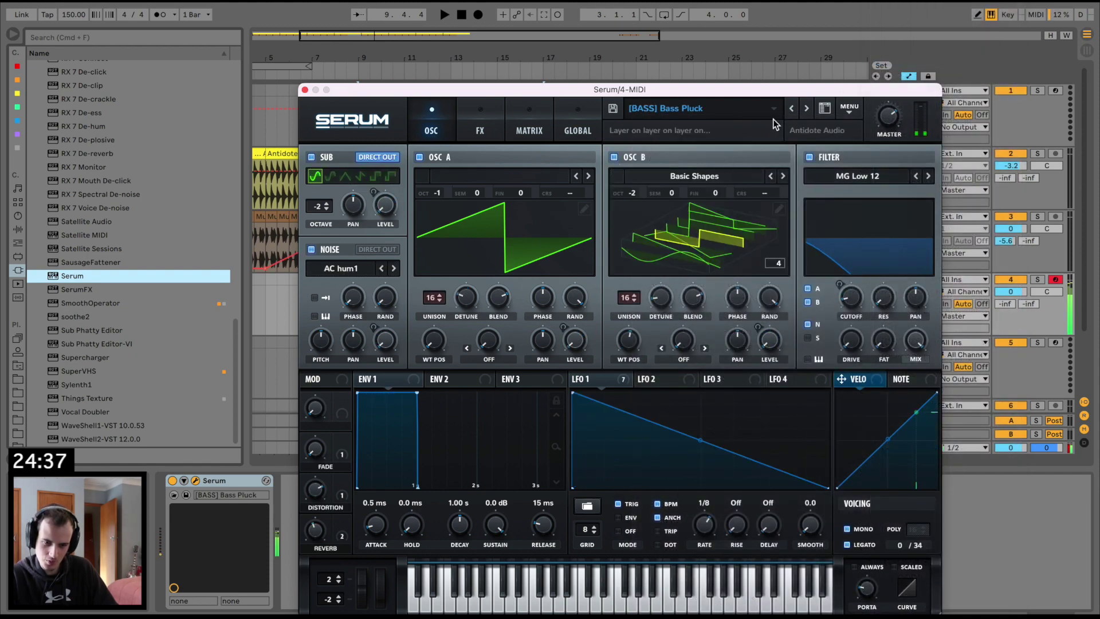
{"action": "left_click", "coordinate": [810, 103]}
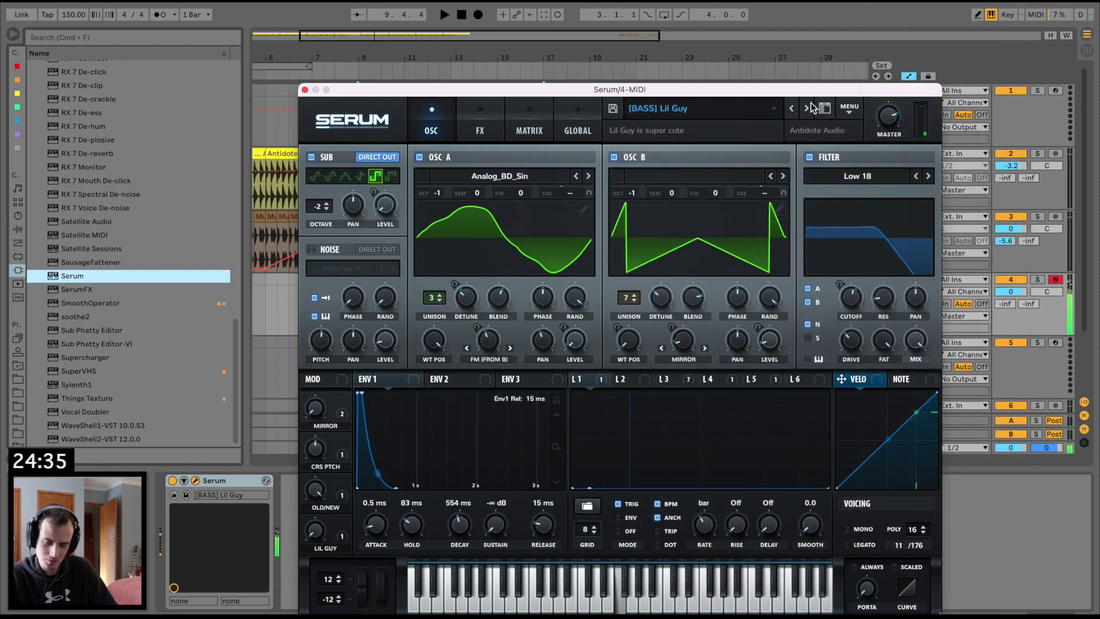
{"action": "left_click", "coordinate": [810, 103]}
{"action": "left_click", "coordinate": [810, 103]}
{"action": "left_click", "coordinate": [810, 103]}
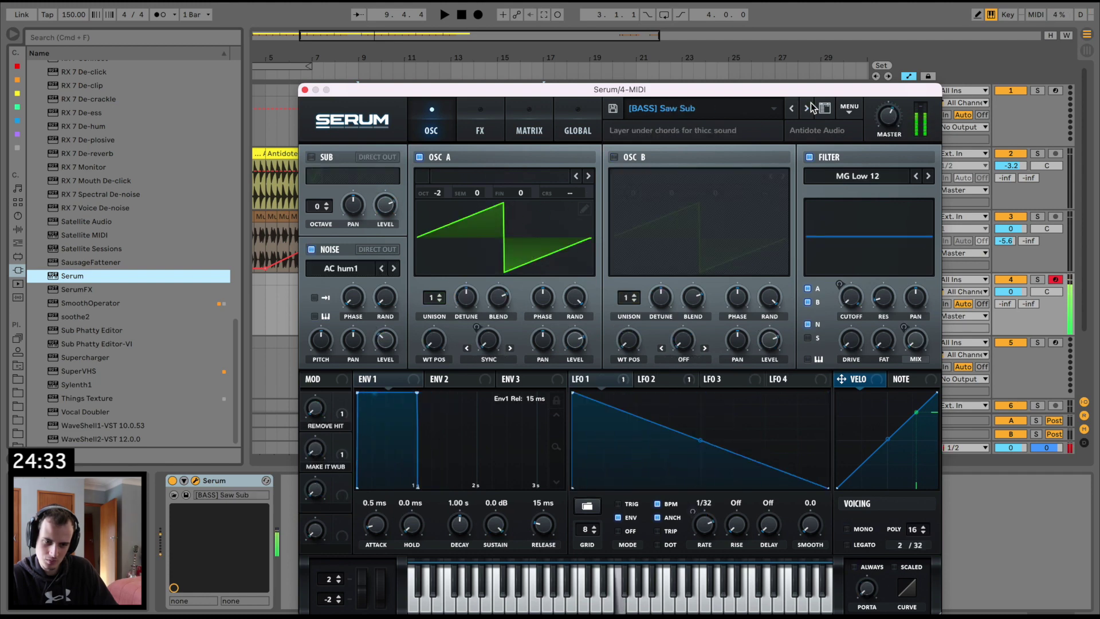
{"action": "left_click", "coordinate": [305, 90]}
{"action": "scroll", "coordinate": [300, 307], "scroll_direction": "left", "scroll_amount": 3}
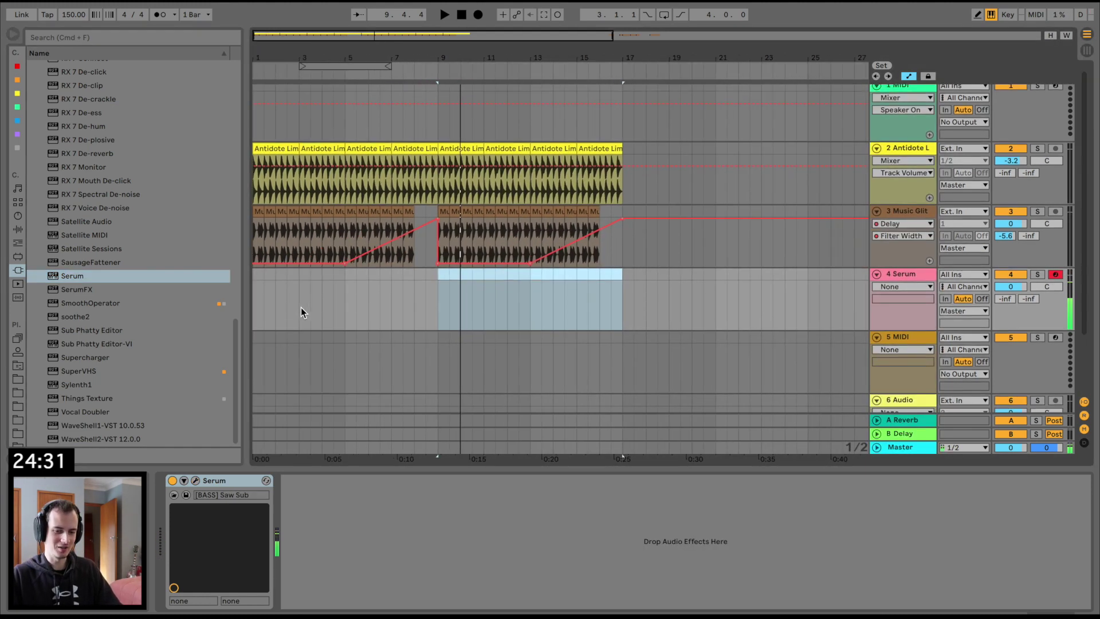
{"action": "left_click", "coordinate": [368, 296]}
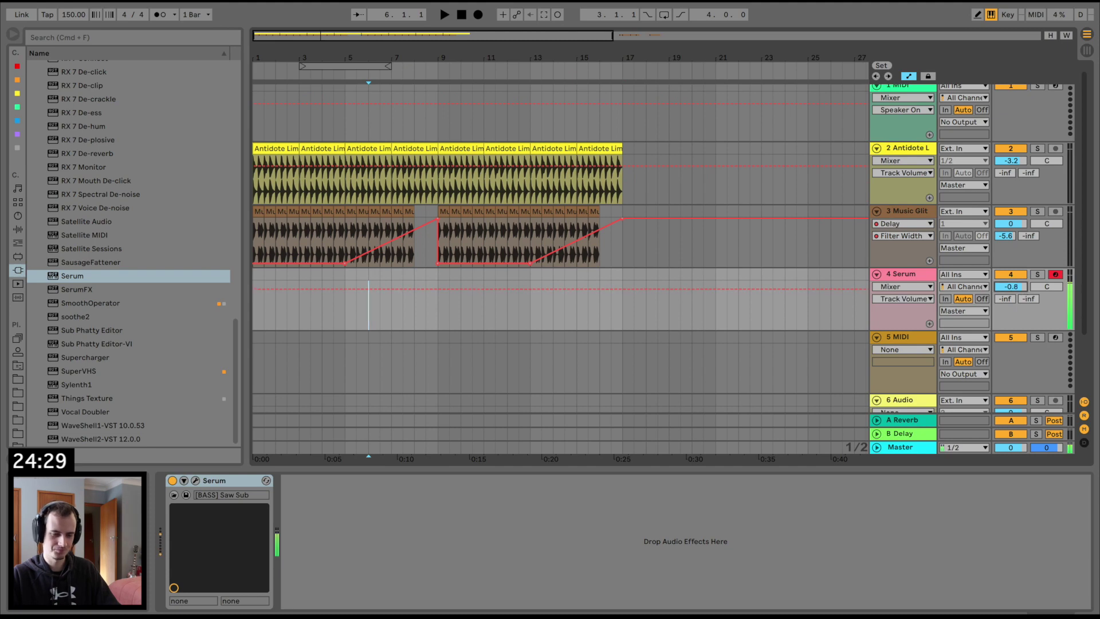
Turn on Serum's oscillator B with the Analog wavetable Basic Shapes at wavetable position 7.
{"action": "left_click", "coordinate": [195, 480]}
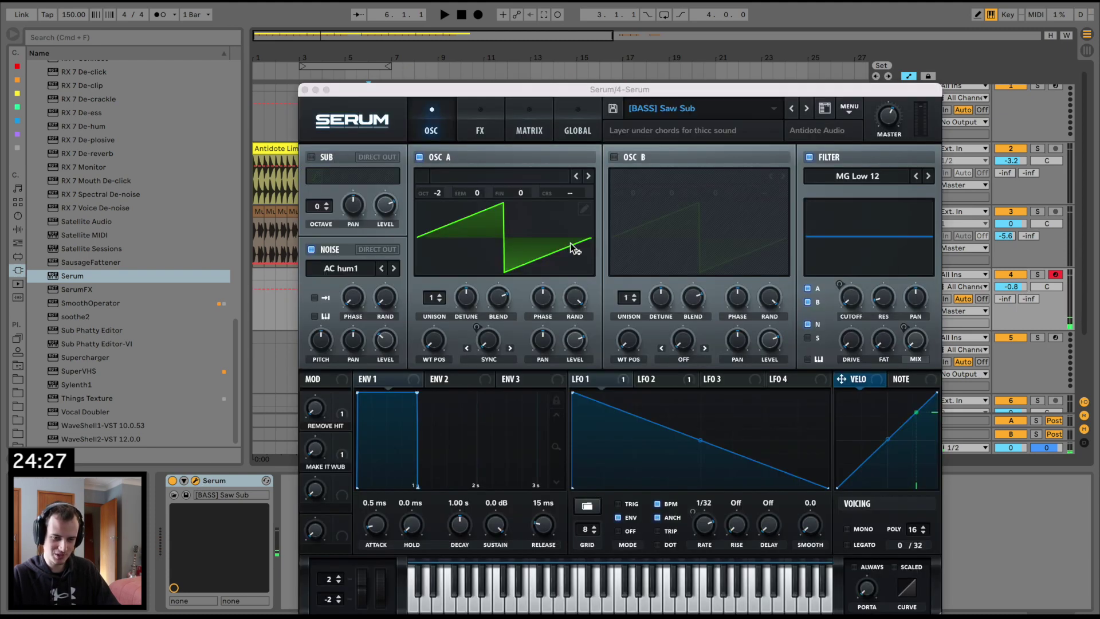
{"action": "left_click", "coordinate": [615, 157]}
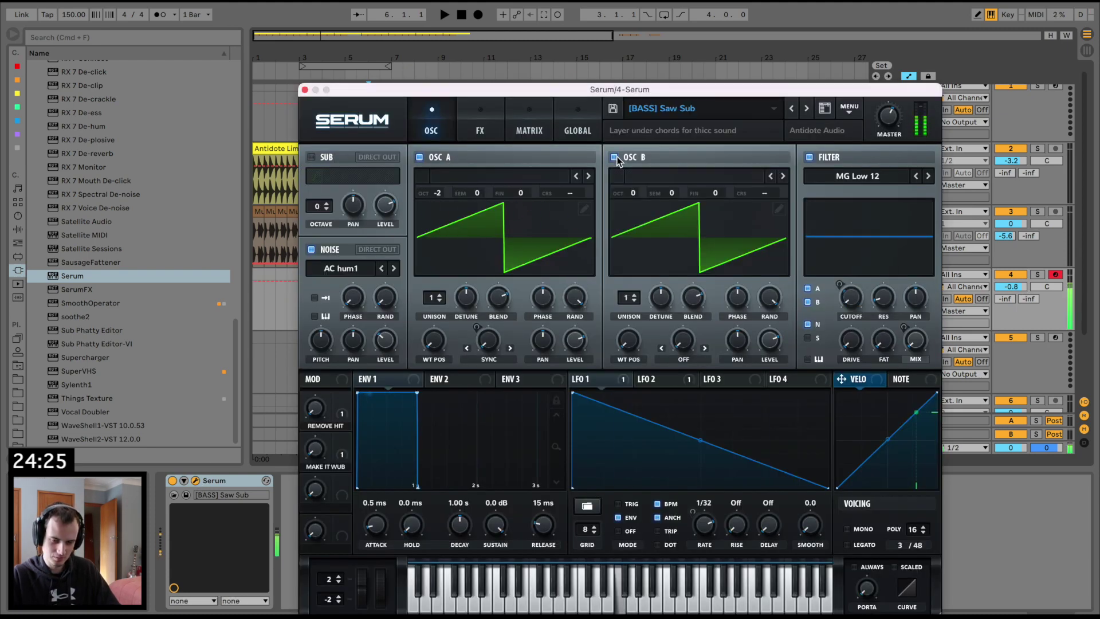
{"action": "left_click", "coordinate": [657, 175]}
{"action": "mouse_move", "coordinate": [695, 191]}
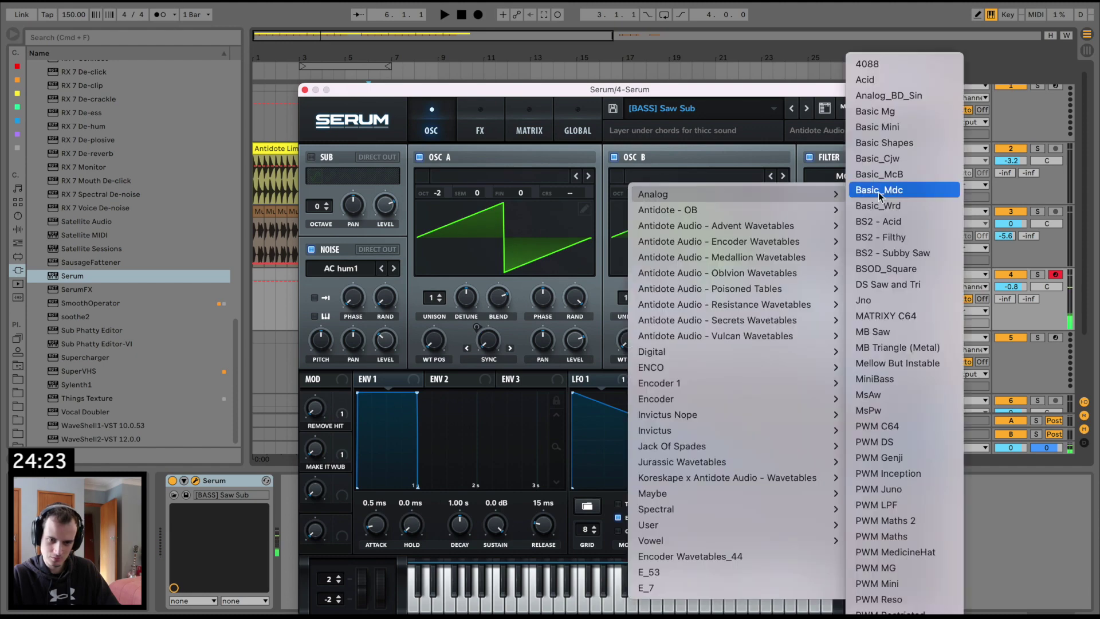
{"action": "left_click", "coordinate": [904, 141]}
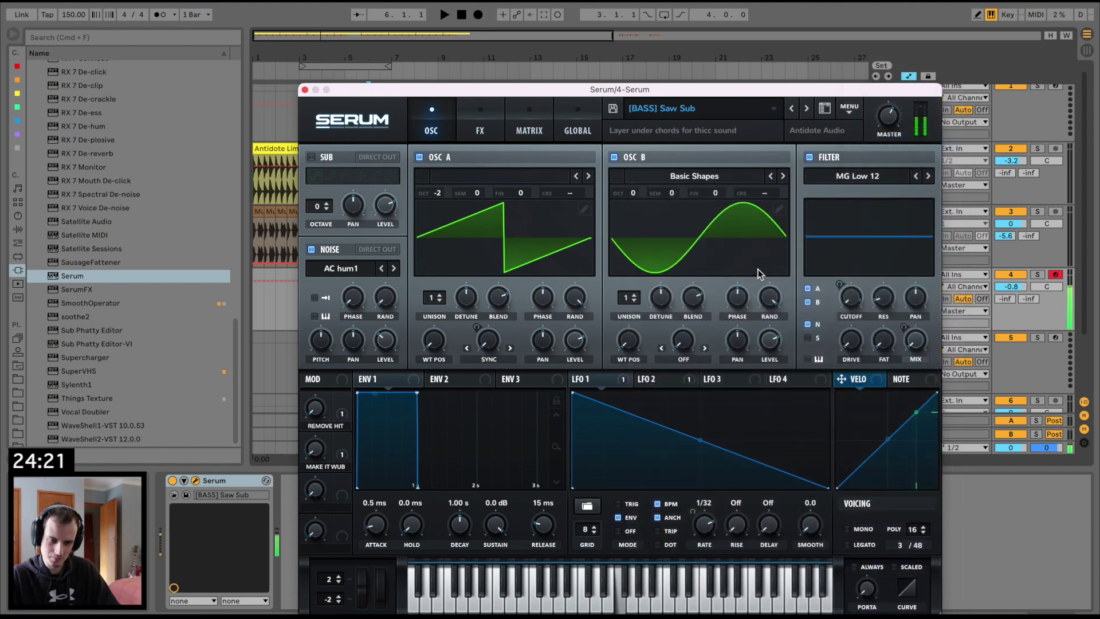
{"action": "left_click", "coordinate": [783, 176]}
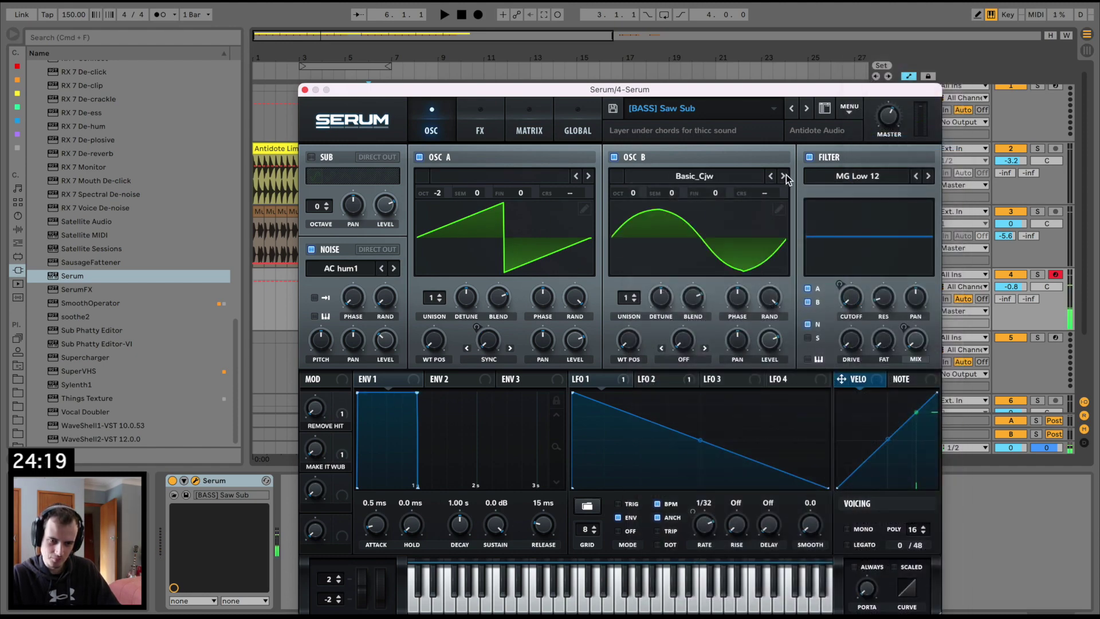
{"action": "left_click", "coordinate": [770, 176]}
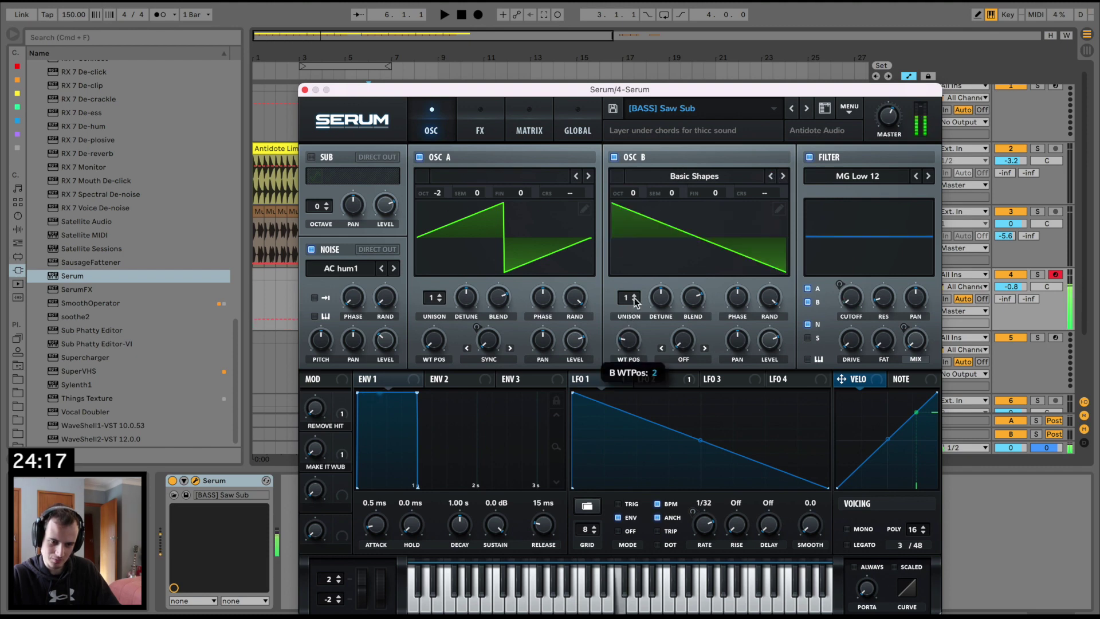
{"action": "left_click_drag", "start_coordinate": [627, 325], "coordinate": [641, 295]}
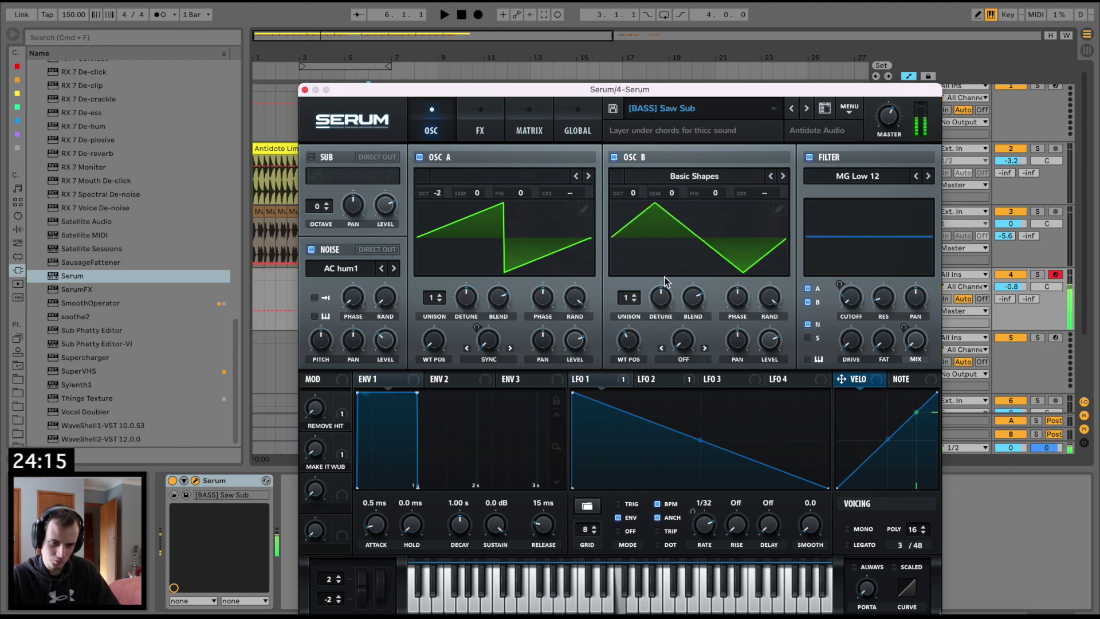
{"action": "left_click_drag", "start_coordinate": [641, 342], "coordinate": [669, 276]}
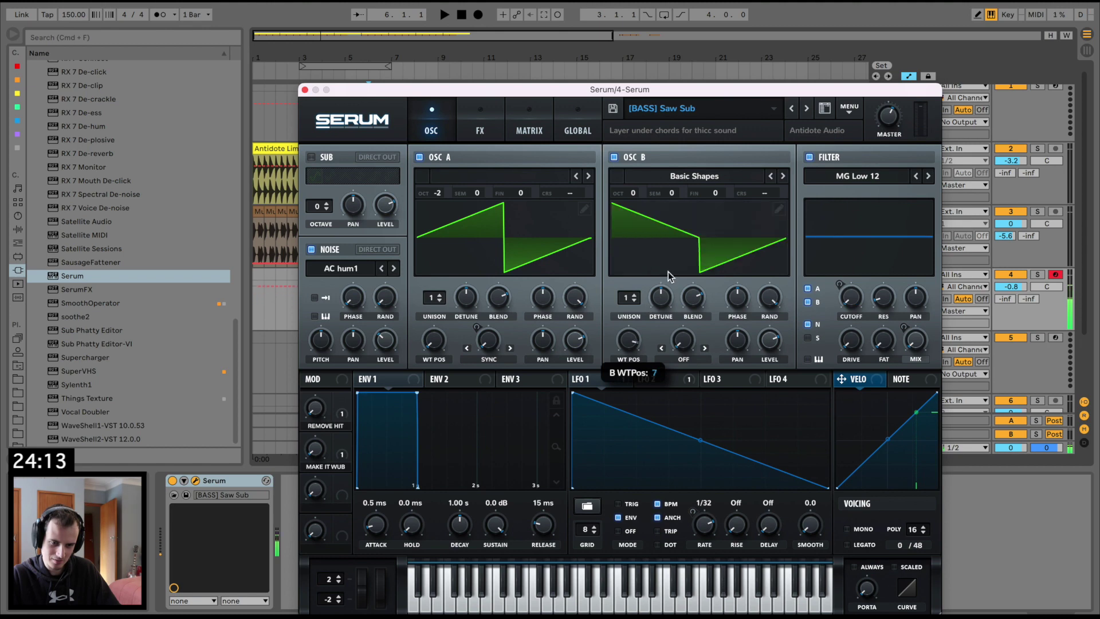
{"action": "mouse_move", "coordinate": [701, 231]}
{"action": "left_mouse_down"}
{"action": "mouse_move", "coordinate": [607, 342]}
{"action": "mouse_move", "coordinate": [614, 322]}
{"action": "mouse_move", "coordinate": [662, 269]}
{"action": "mouse_move", "coordinate": [546, 439]}
{"action": "mouse_move", "coordinate": [693, 243]}
{"action": "left_mouse_up"}
Set oscillator B's fine tuning to 23 and lower its level, leaving Serum's window closed.
{"action": "left_click_drag", "start_coordinate": [573, 293], "coordinate": [573, 418]}
{"action": "left_click_drag", "start_coordinate": [774, 302], "coordinate": [773, 302]}
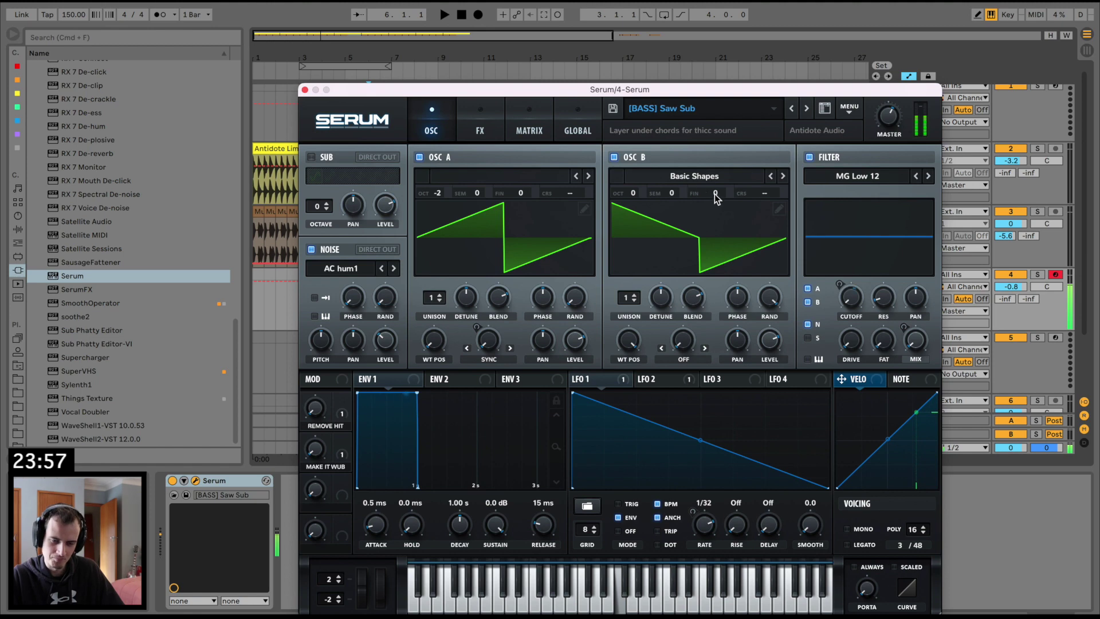
{"action": "left_click_drag", "start_coordinate": [714, 191], "coordinate": [721, 180]}
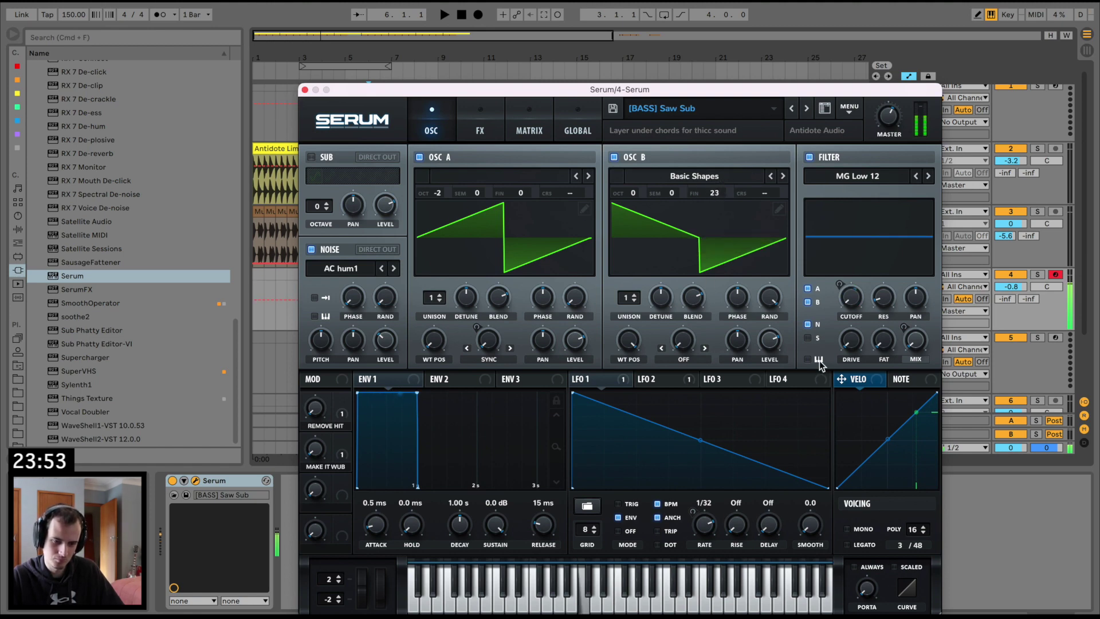
{"action": "left_click_drag", "start_coordinate": [772, 342], "coordinate": [756, 391]}
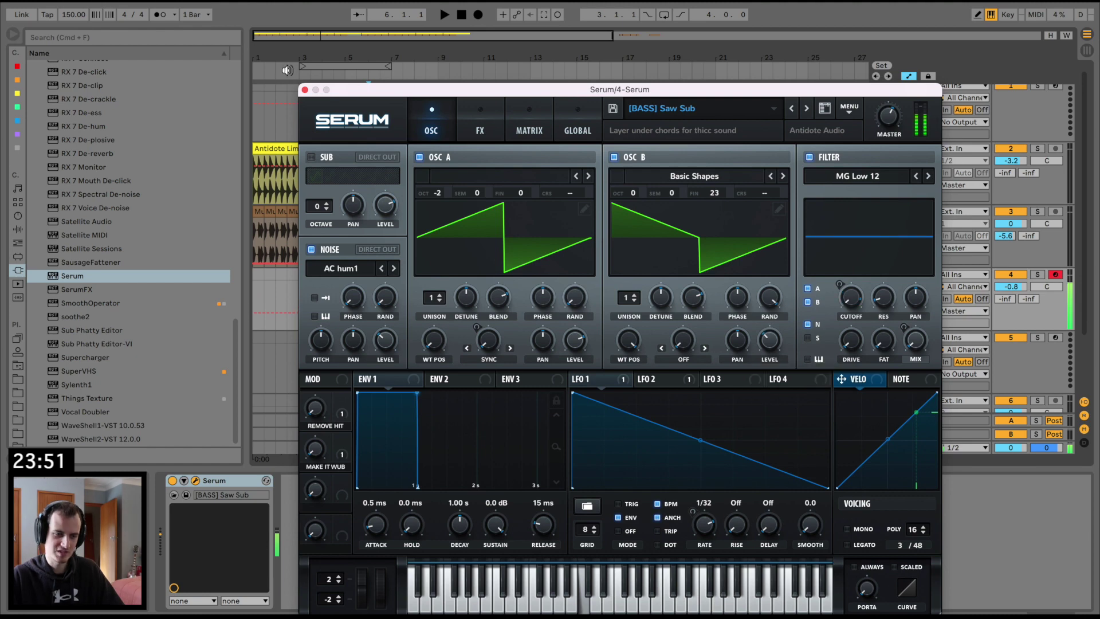
{"action": "left_click", "coordinate": [305, 89]}
Play from halfway through bar 7 to audition the bass against the loops, and set the start position to bar 9.
{"action": "left_click", "coordinate": [402, 283]}
{"action": "key", "text": "space"}
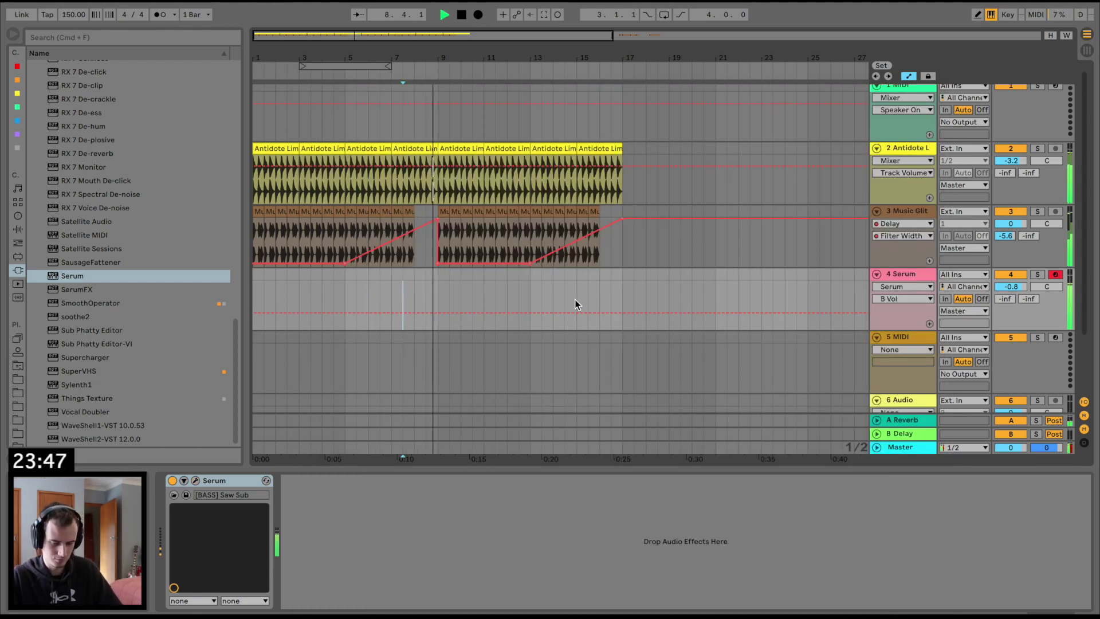
{"action": "left_click", "coordinate": [439, 276]}
{"action": "key", "text": "space"}
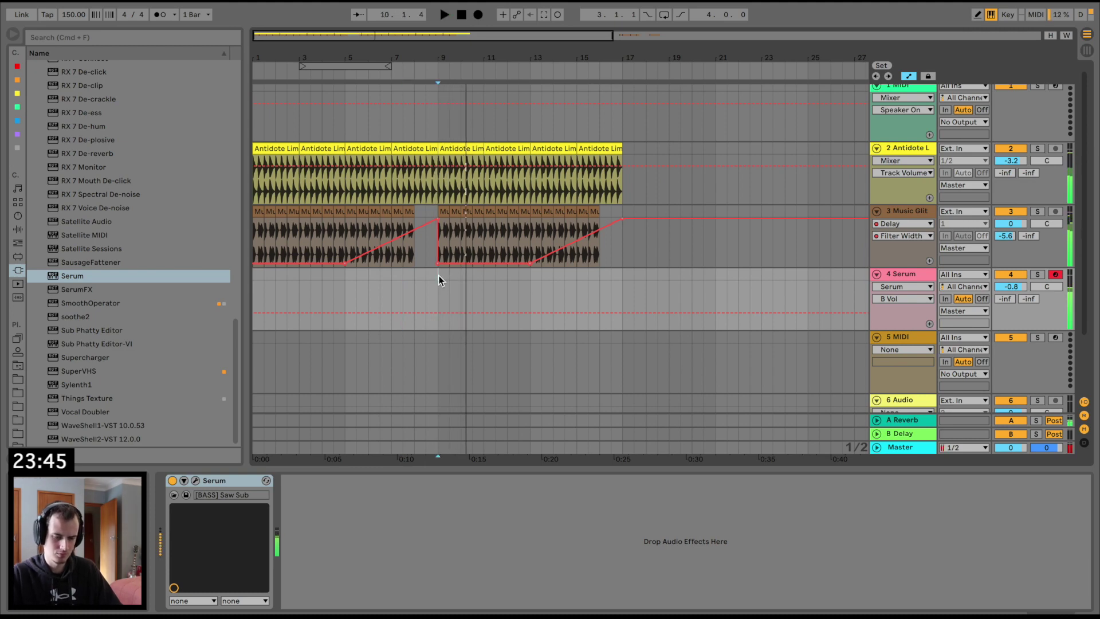
Add the C Minor Scale preset before Serum and set its base to D#.
{"action": "left_click", "coordinate": [17, 242]}
{"action": "double_click", "coordinate": [75, 325]}
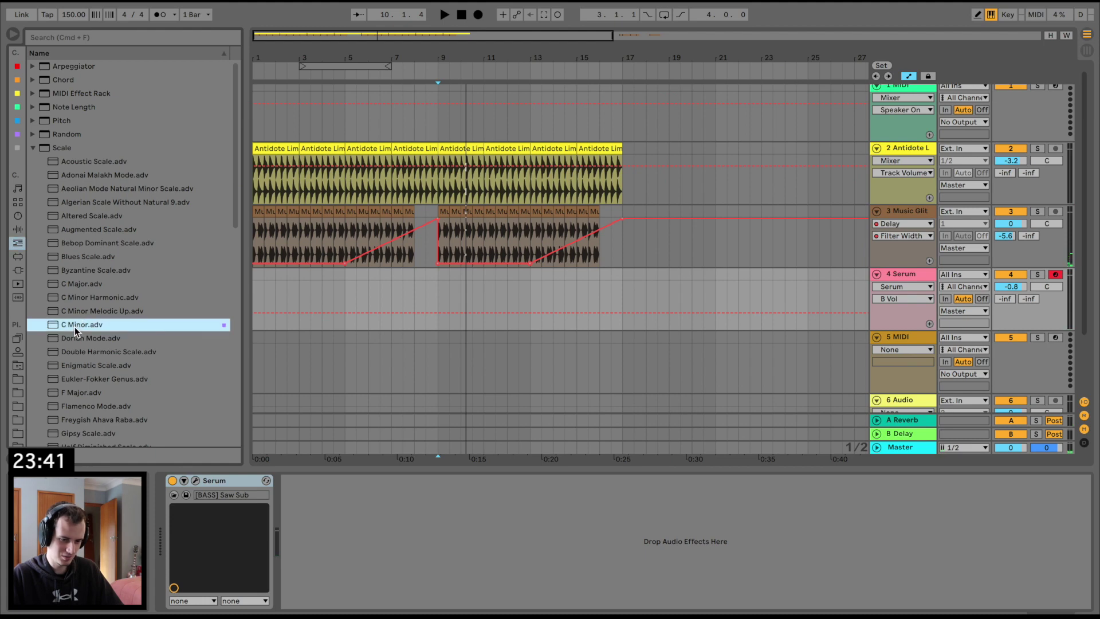
{"action": "left_click_drag", "start_coordinate": [307, 509], "coordinate": [307, 514]}
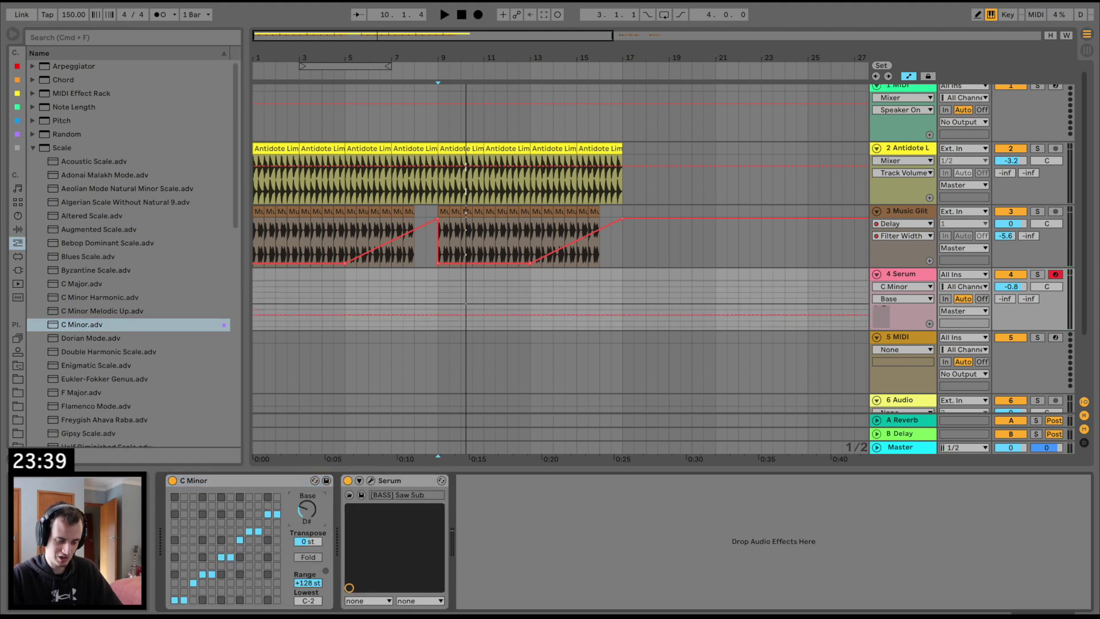
Play from halfway through bar 8 to try the bass through the scale against the loops.
{"action": "left_click", "coordinate": [428, 283]}
{"action": "key", "text": "space"}
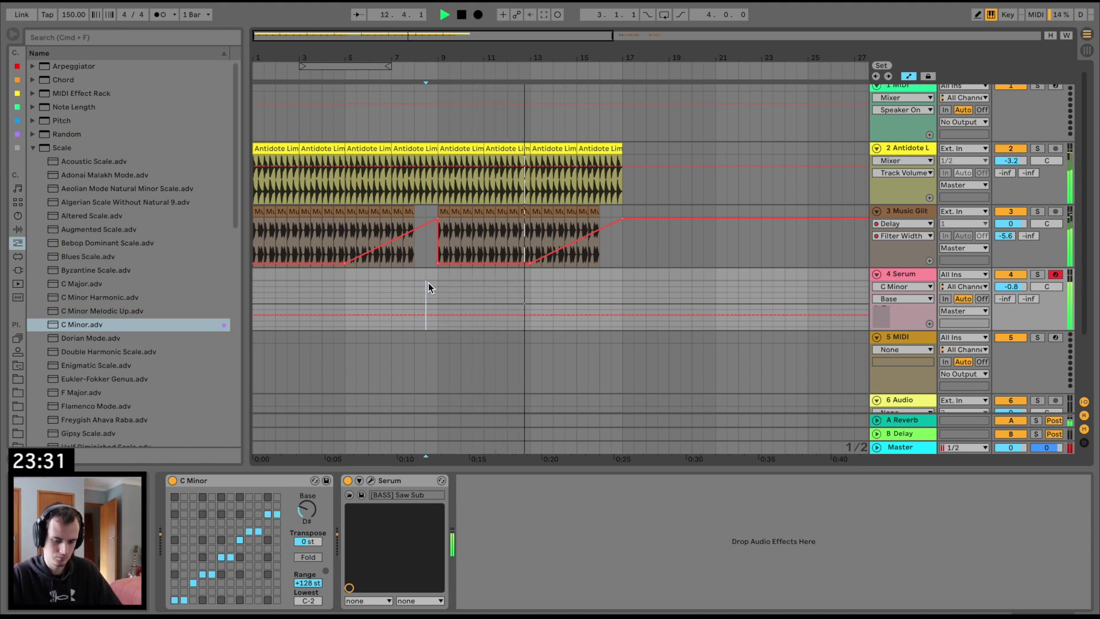
{"action": "key", "text": "space"}
Lock the automation envelopes, then copy the four music clips in bars 1 and 2 and paste them at bar 5.
{"action": "left_click", "coordinate": [337, 209]}
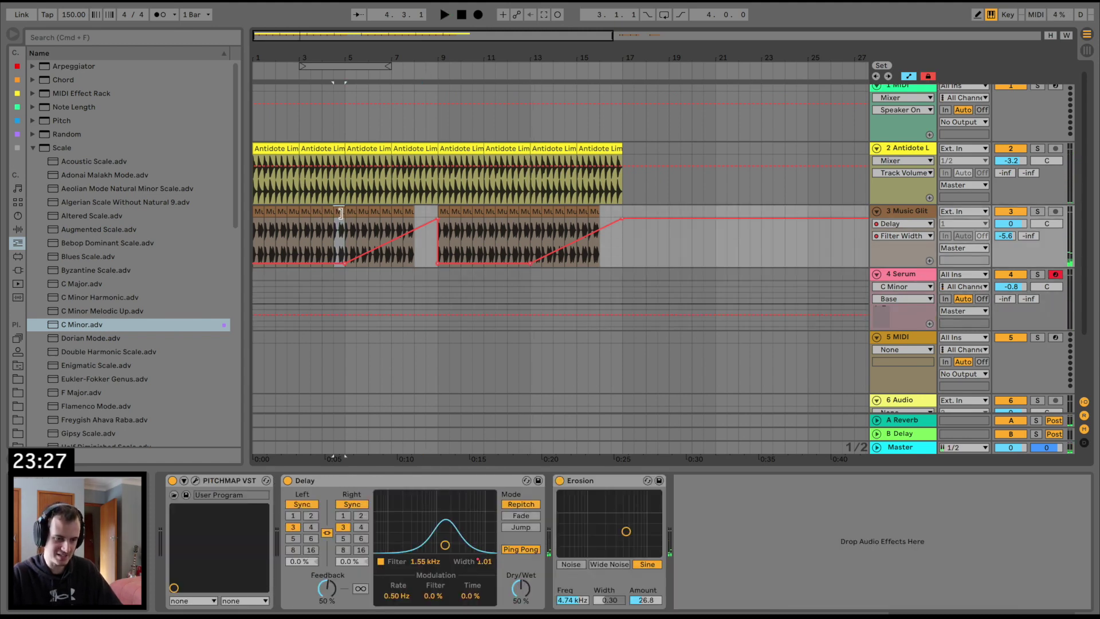
{"action": "left_click", "coordinate": [260, 210], "text": "shift"}
{"action": "left_click", "coordinate": [304, 213]}
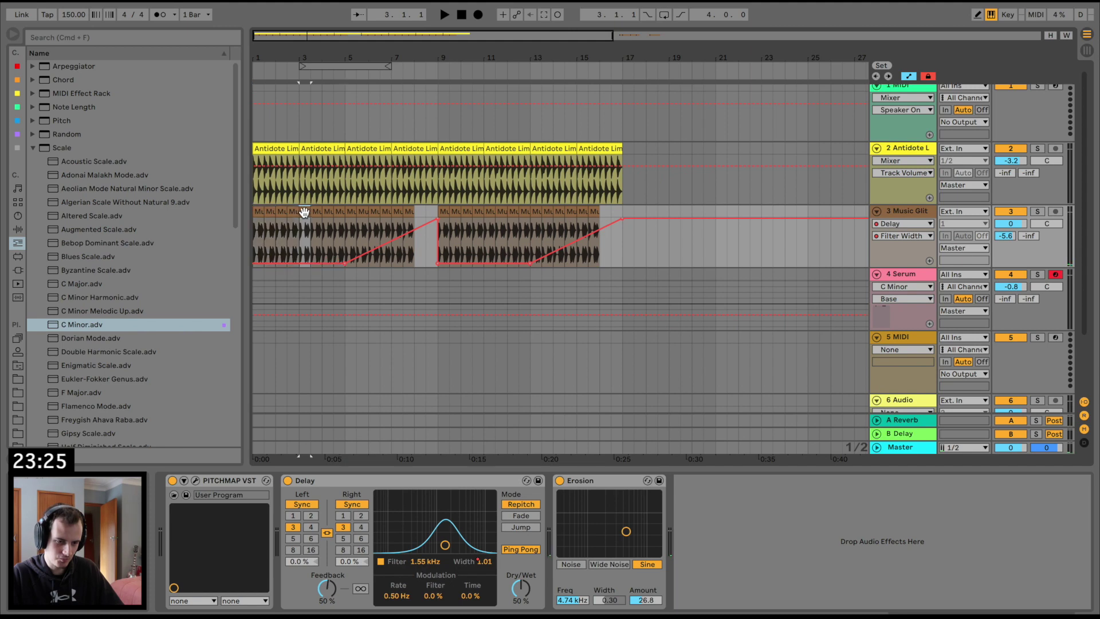
{"action": "left_click", "coordinate": [292, 212], "text": "shift"}
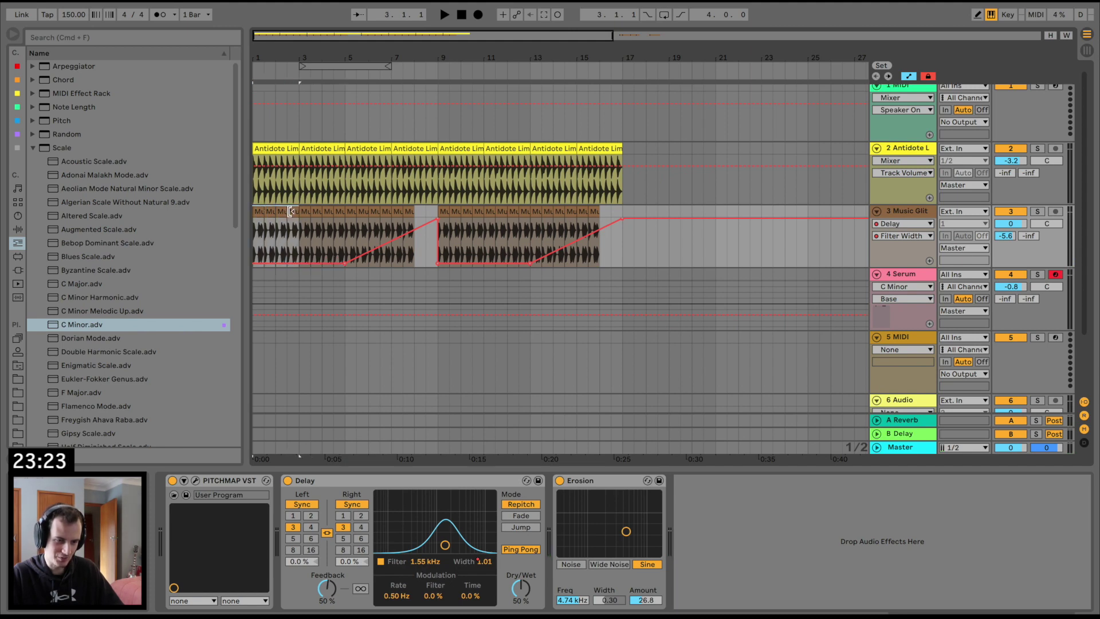
{"action": "left_click", "coordinate": [351, 212]}
{"action": "key", "text": "super+v"}
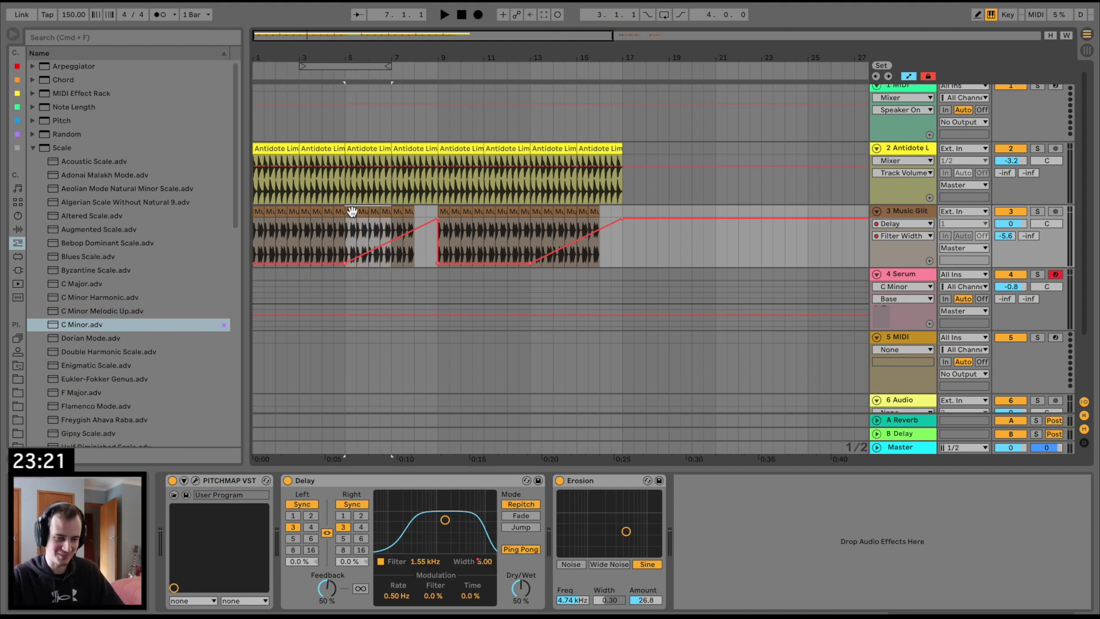
Duplicate a half-bar music clip to fill the pattern up to bar 8, then duplicate the whole eight-bar music pattern to bar 9.
{"action": "left_click", "coordinate": [385, 207]}
{"action": "key", "text": "super+d"}
{"action": "key", "text": "super+d"}
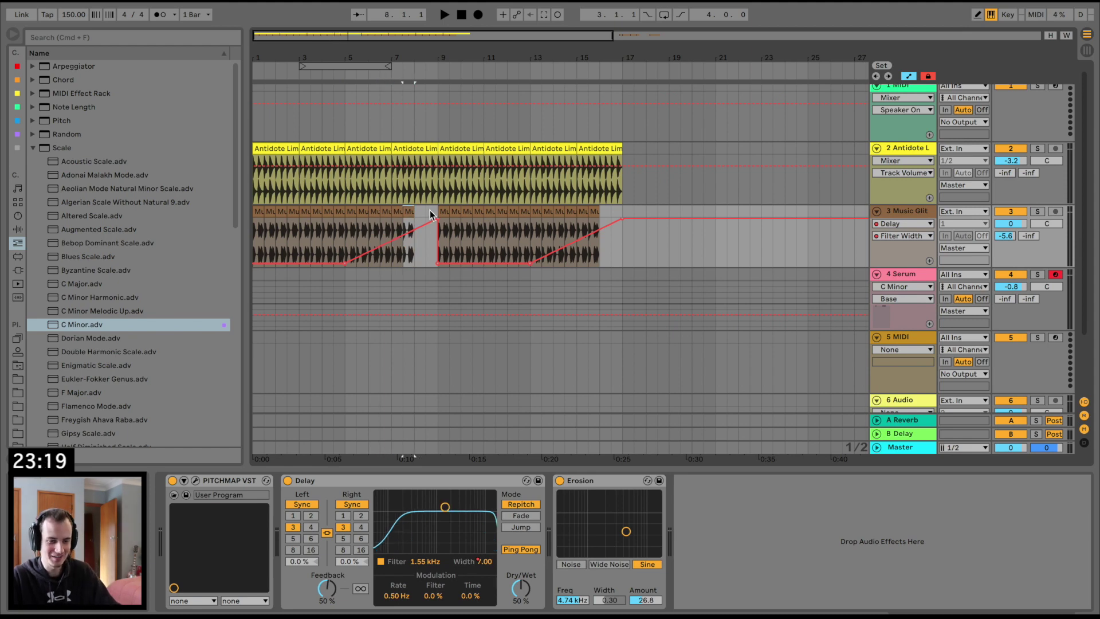
{"action": "left_click_drag", "start_coordinate": [436, 210], "coordinate": [179, 216]}
{"action": "key", "text": "super+d"}
Play from bar 9 to try the bass against the duplicated music clips.
{"action": "left_click", "coordinate": [437, 210]}
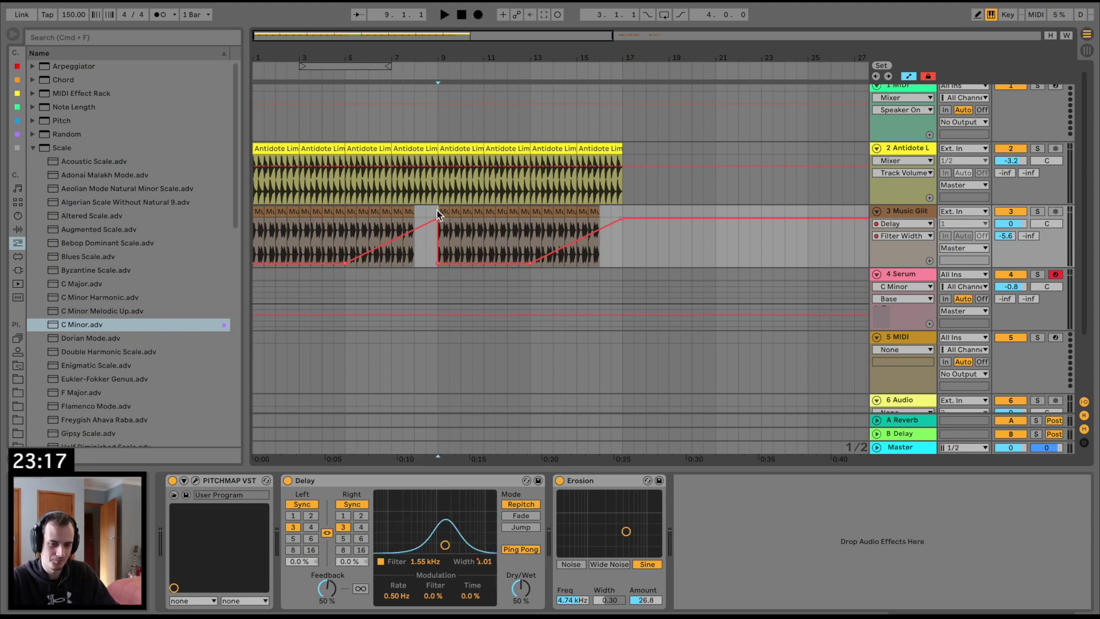
{"action": "key", "text": "space"}
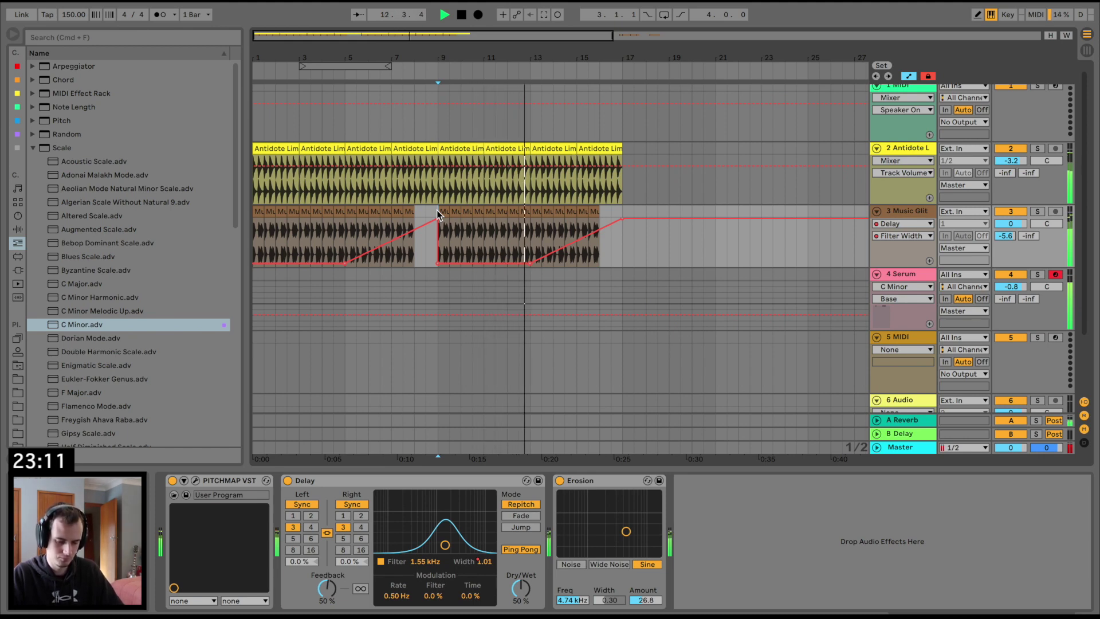
{"action": "key", "text": "space"}
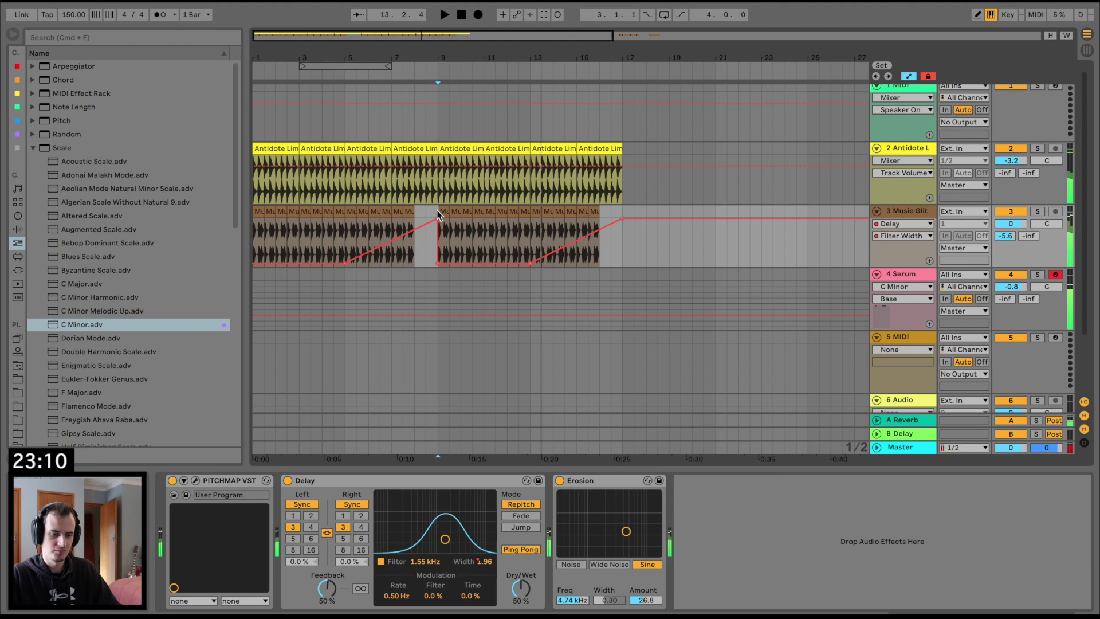
Play repeatedly from halfway through bar 8 to try out bass notes on the Serum track against the loops.
{"action": "left_click", "coordinate": [422, 272]}
{"action": "key", "text": "space"}
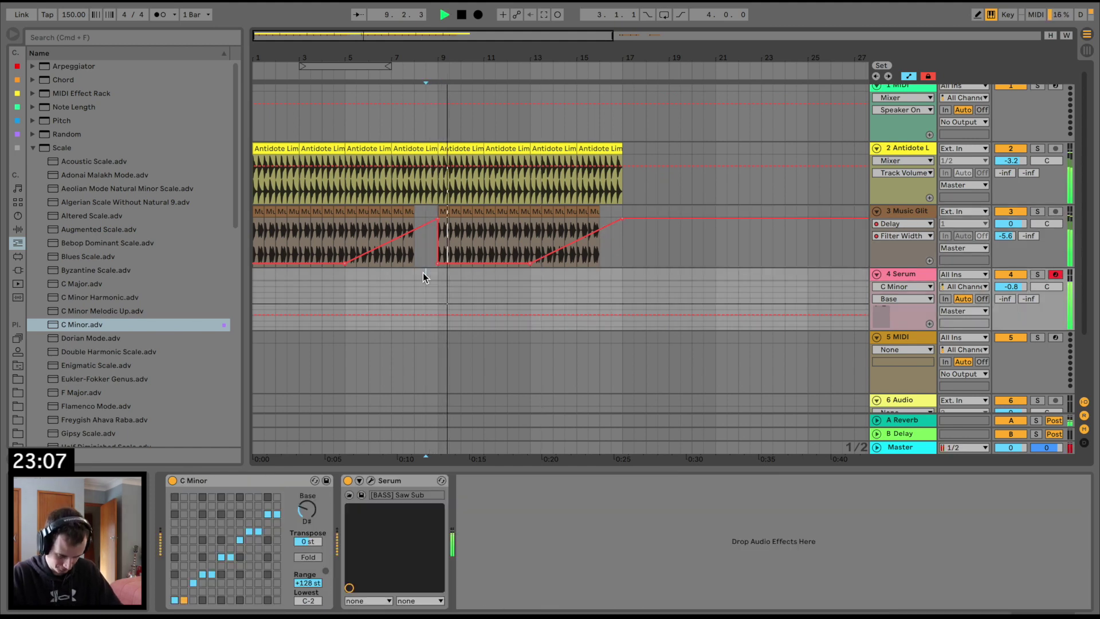
{"action": "key", "text": "space"}
{"action": "key", "text": "space"}
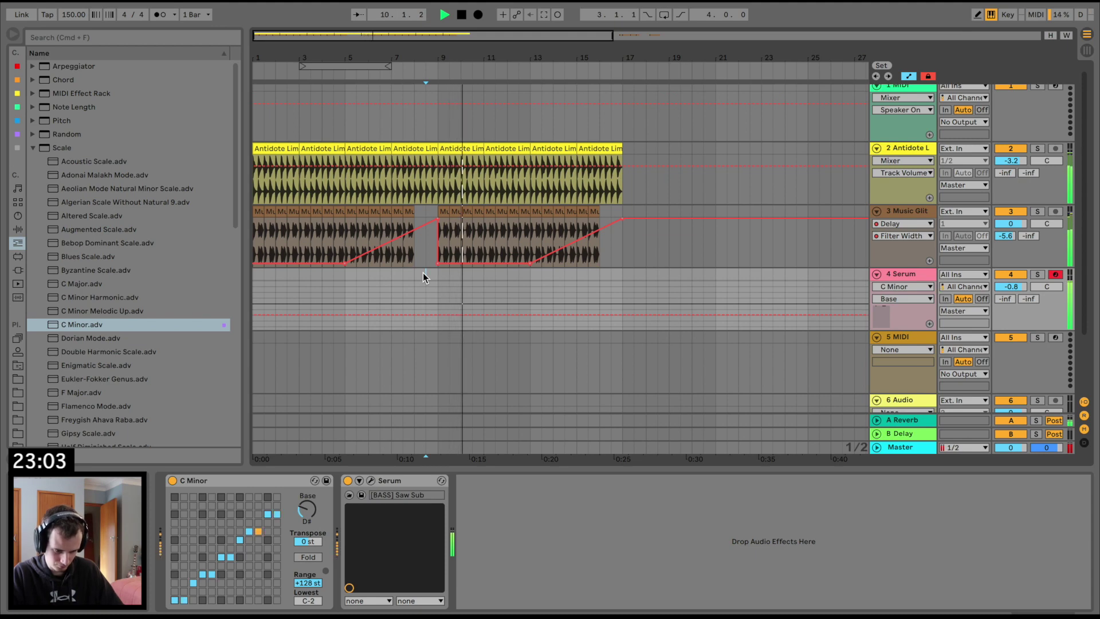
{"action": "key", "text": "space"}
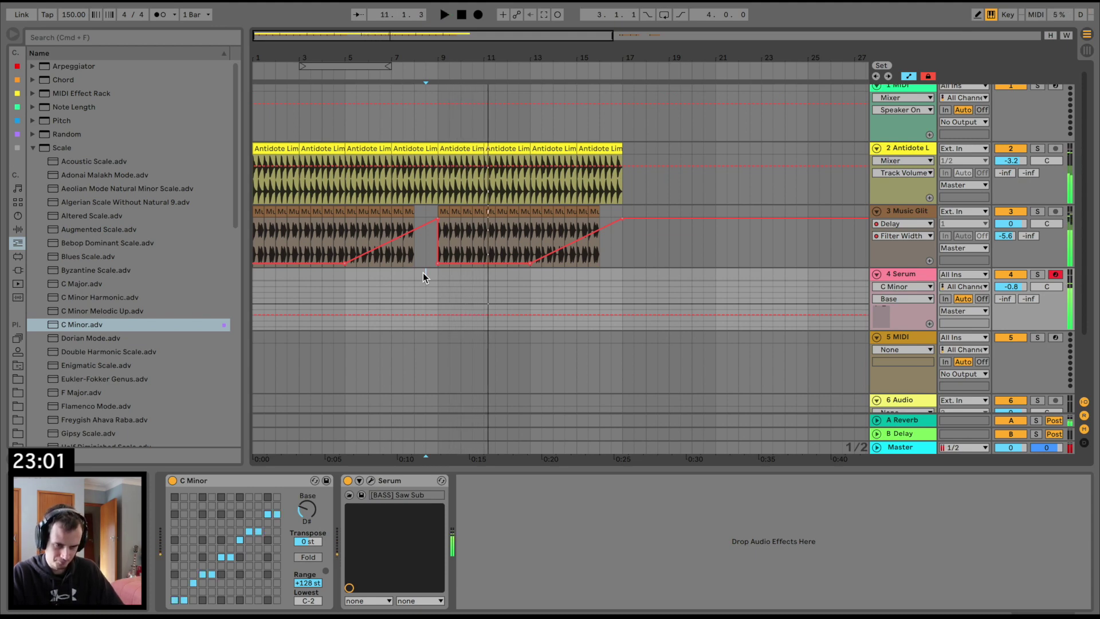
{"action": "key", "text": "space"}
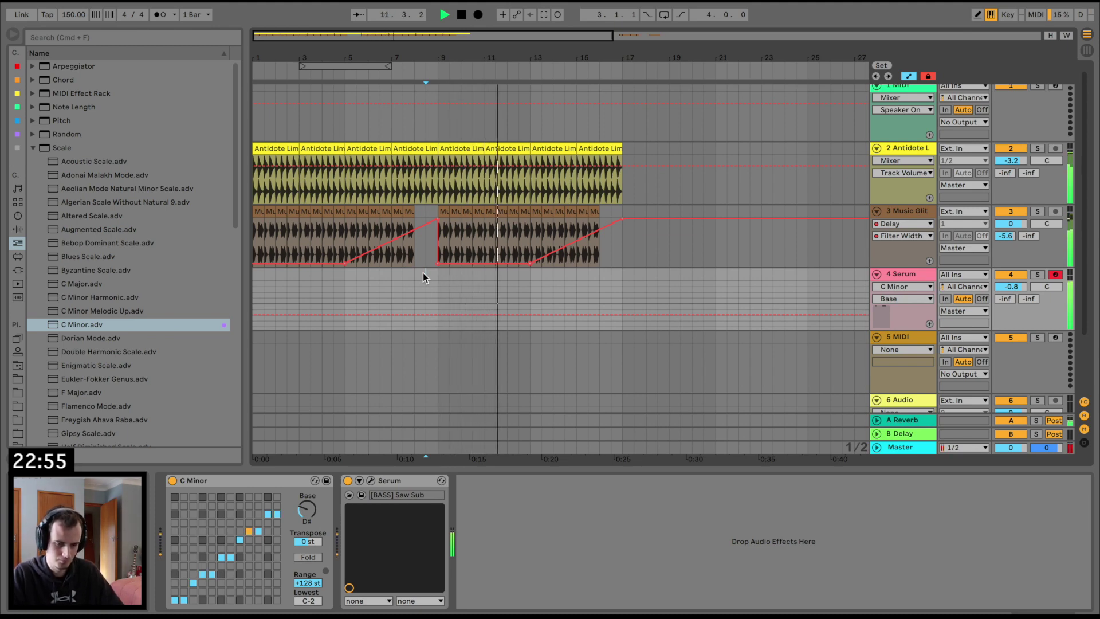
{"action": "key", "text": "space"}
{"action": "key", "text": "space"}
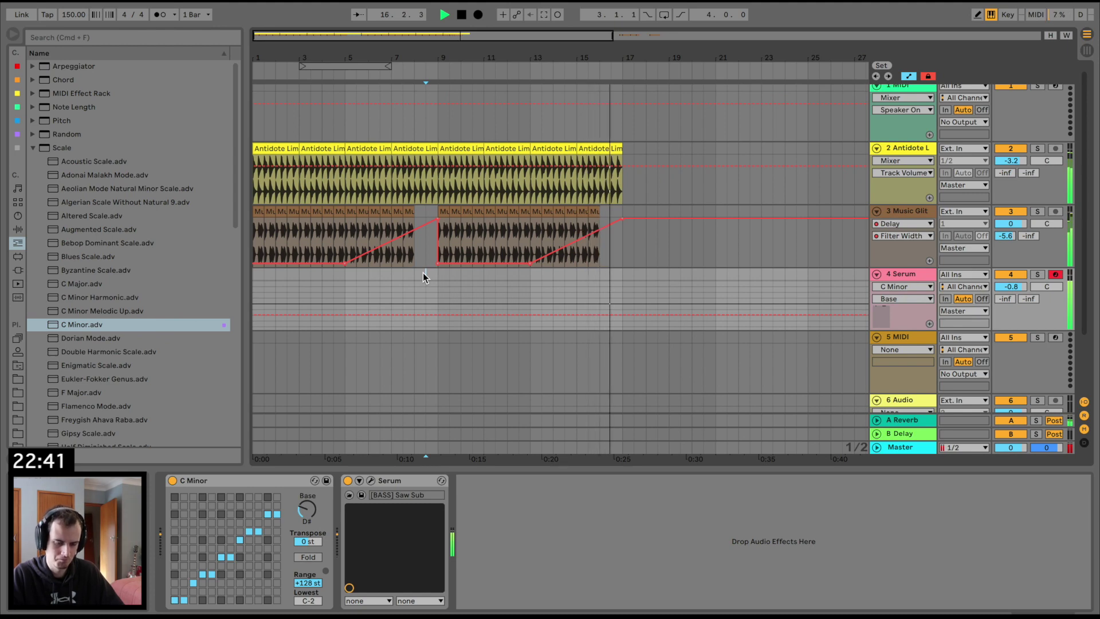
{"action": "key", "text": "space"}
{"action": "key", "text": "space"}
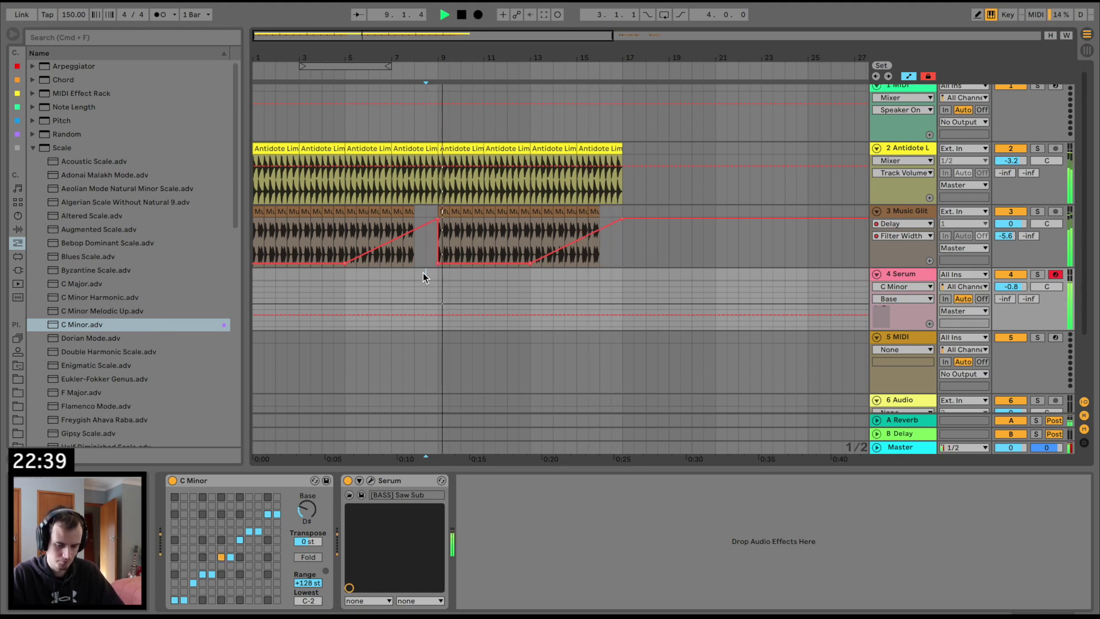
{"action": "key", "text": "space"}
{"action": "key", "text": "space"}
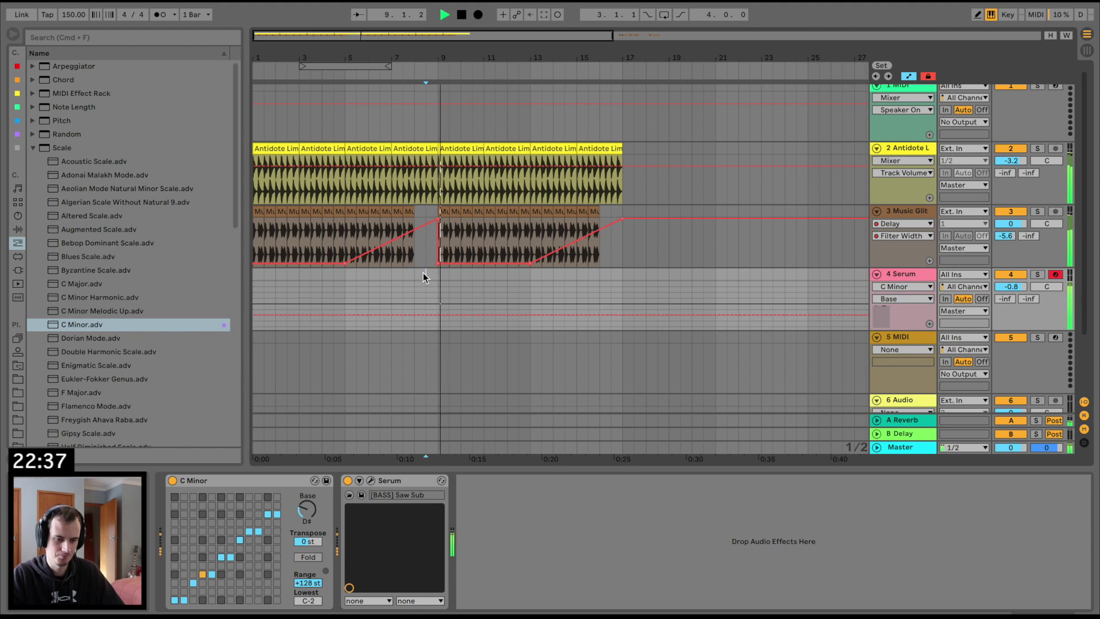
{"action": "key", "text": "space"}
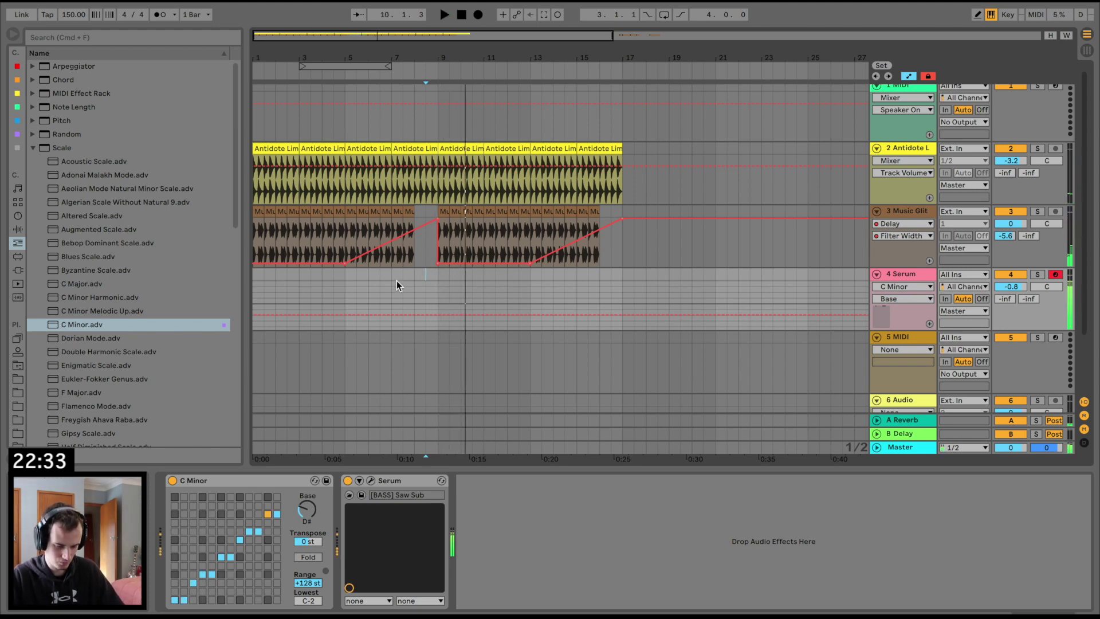
Create a MIDI clip on the Serum track from bar 9 to bar 17 and draw a D#2 note lasting five beats at its start.
{"action": "left_click_drag", "start_coordinate": [438, 270], "coordinate": [619, 287]}
{"action": "key", "text": "super+shift+m"}
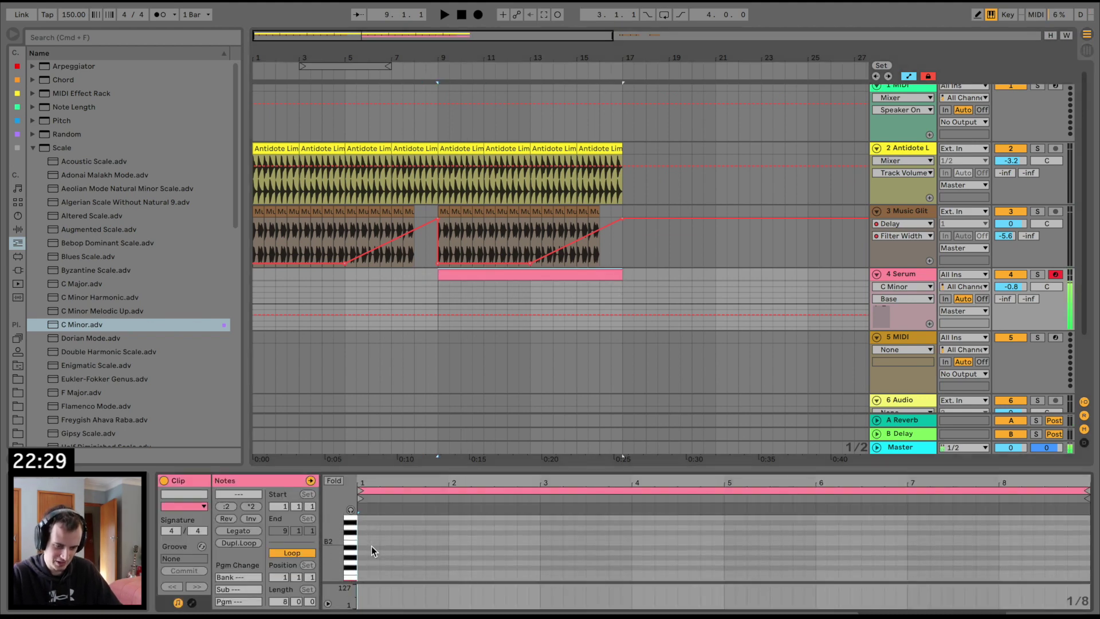
{"action": "scroll", "coordinate": [371, 545], "scroll_direction": "down", "scroll_amount": 4}
{"action": "left_click", "coordinate": [363, 565]}
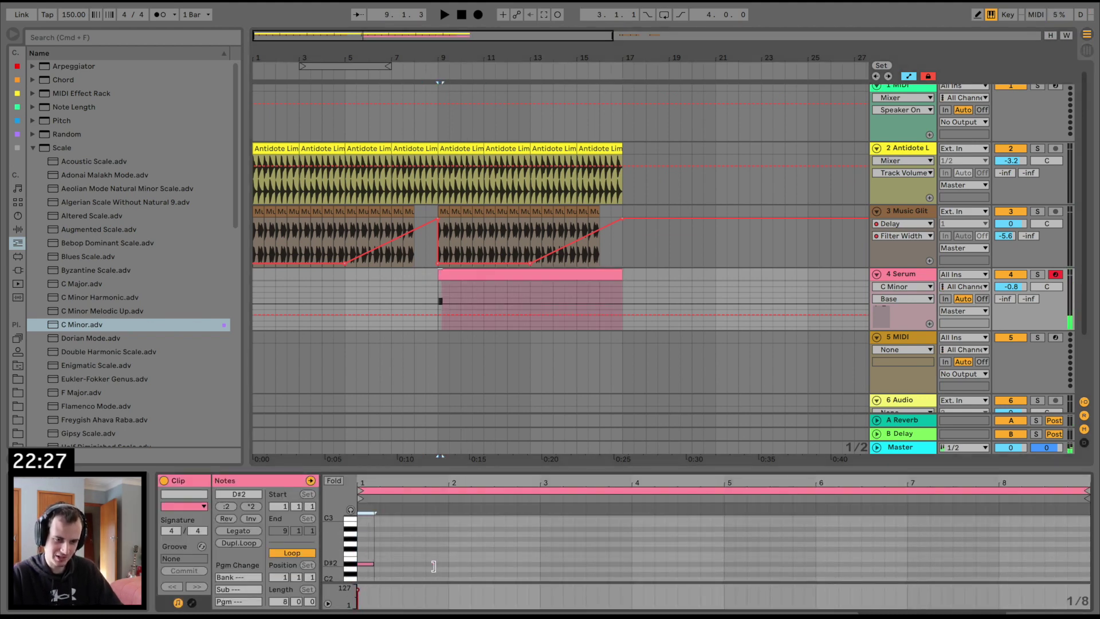
{"action": "left_click_drag", "start_coordinate": [433, 566], "coordinate": [471, 564]}
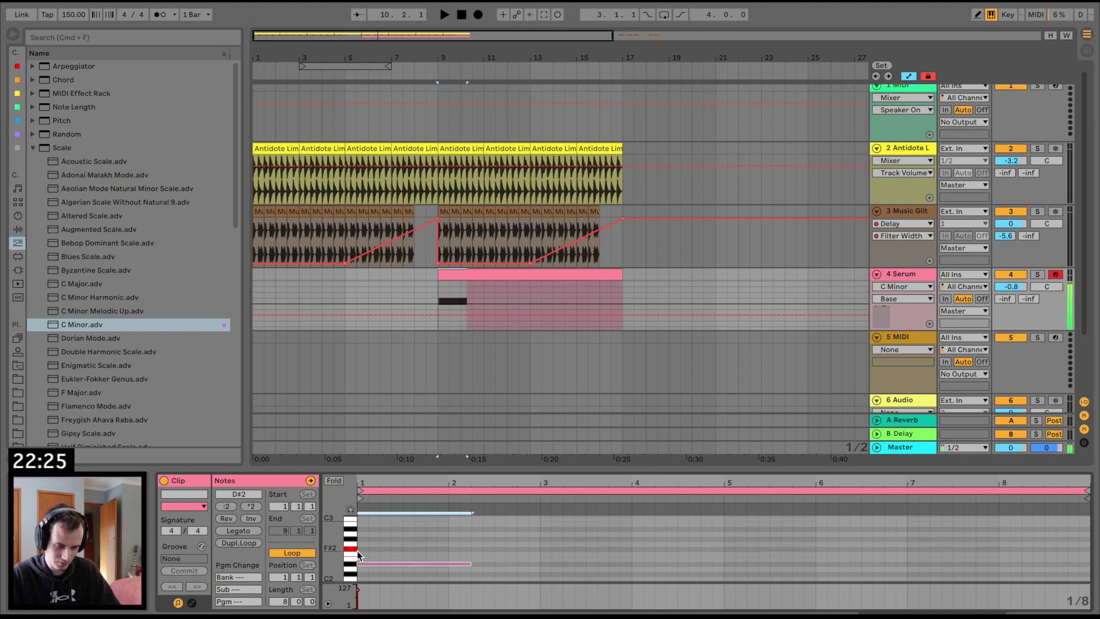
Transpose all the Music Glitch clips to -3 st and play them against the Serum clip from bar 9.
{"action": "left_click", "coordinate": [447, 207]}
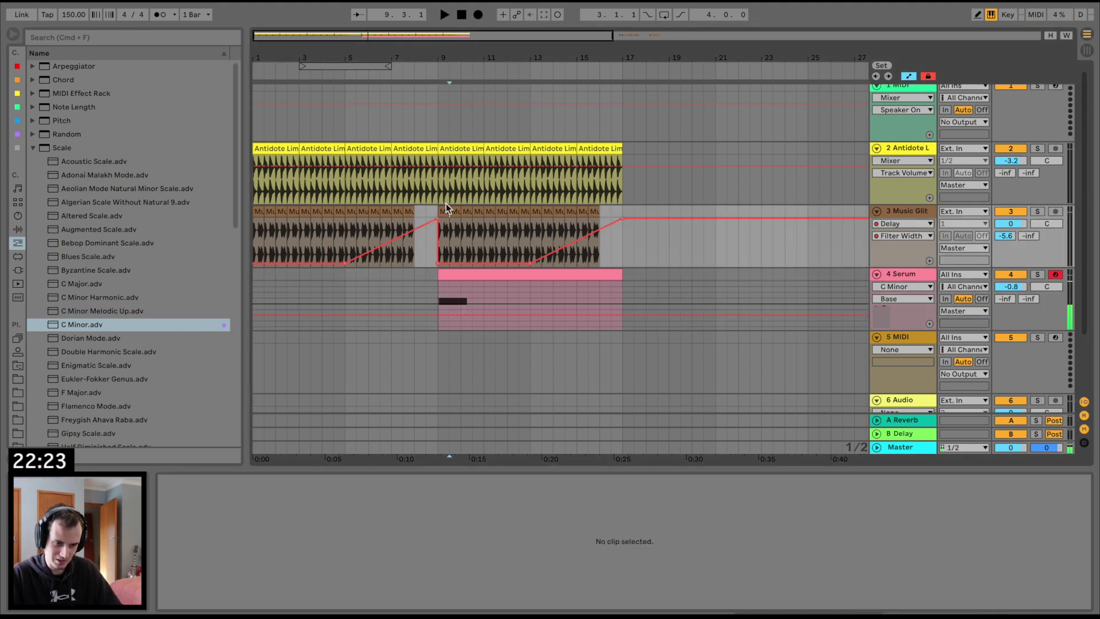
{"action": "left_click", "coordinate": [593, 211]}
{"action": "left_click", "coordinate": [260, 211], "text": "shift"}
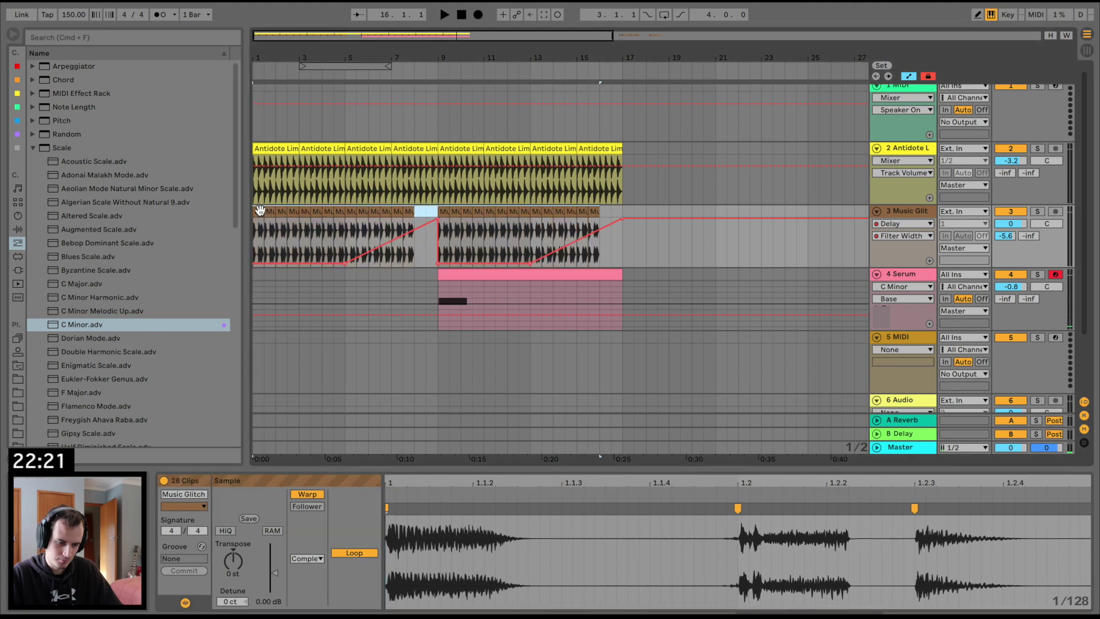
{"action": "left_click", "coordinate": [233, 573]}
{"action": "key", "text": "space"}
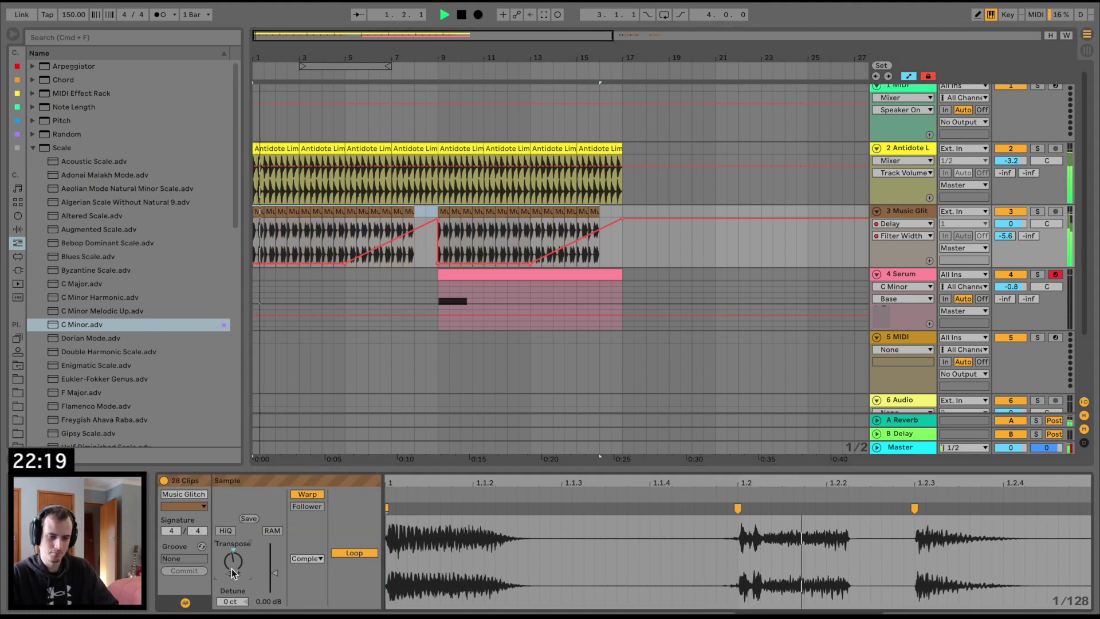
{"action": "left_click", "coordinate": [467, 274]}
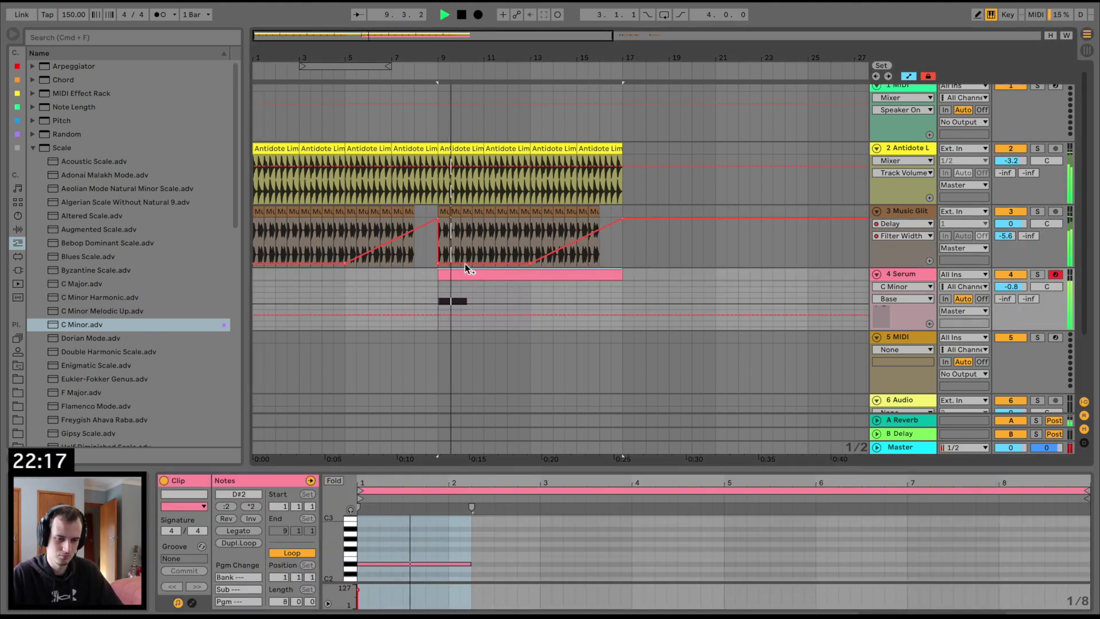
Loop one and a half bars starting at bar 9 across the music and Serum tracks, and play the loop.
{"action": "left_click", "coordinate": [595, 210]}
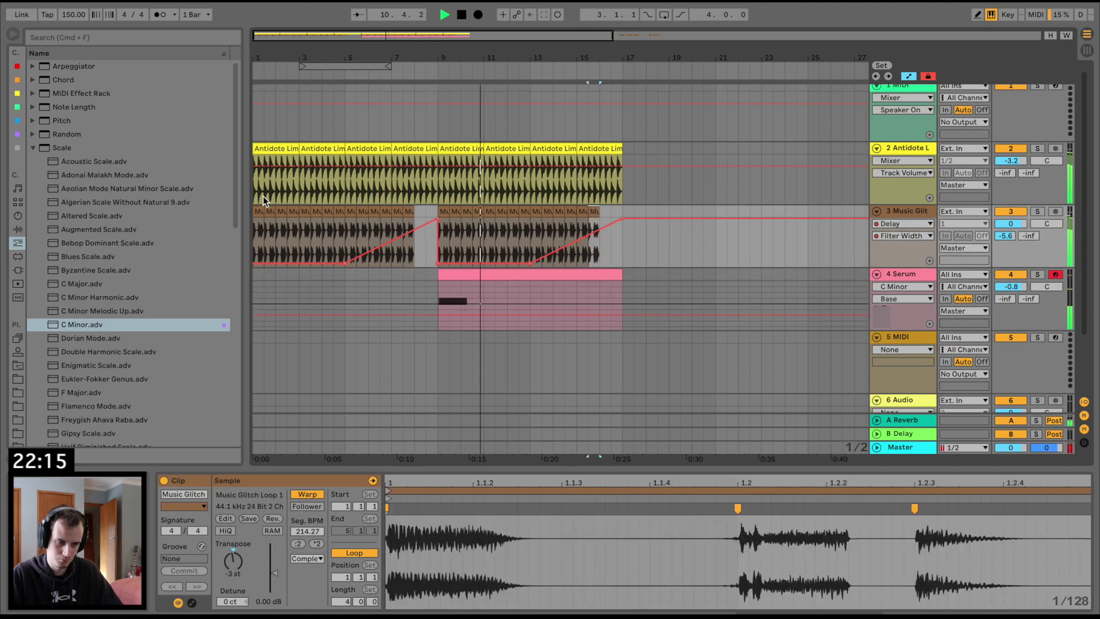
{"action": "left_click", "coordinate": [258, 210], "text": "shift"}
{"action": "key", "text": "space"}
{"action": "left_click_drag", "start_coordinate": [463, 296], "coordinate": [440, 295]}
{"action": "left_click", "coordinate": [475, 218], "text": "shift"}
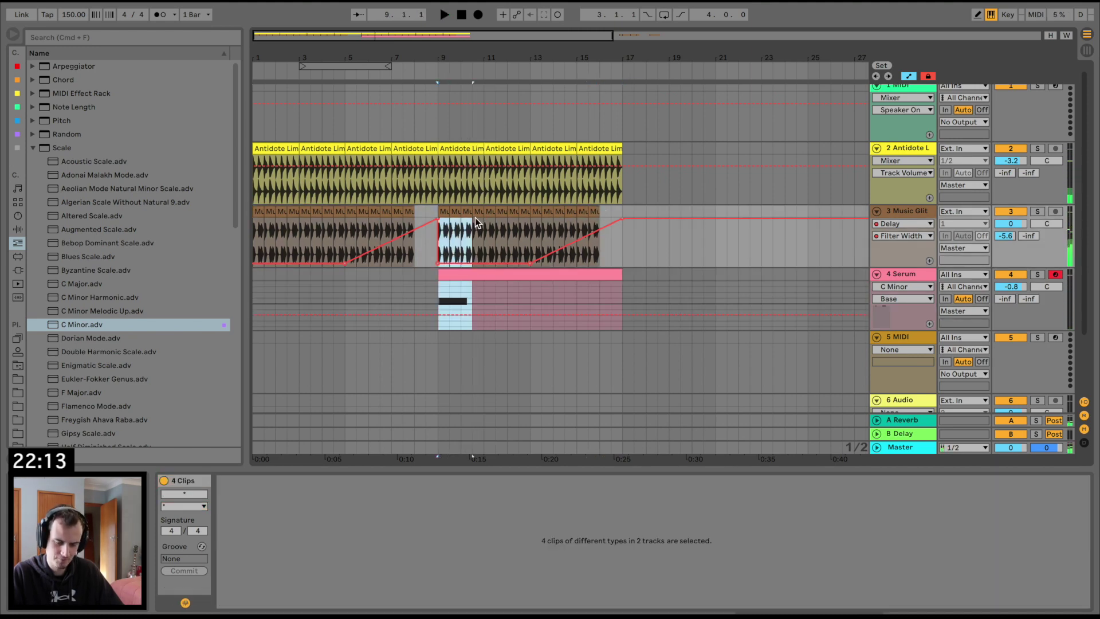
{"action": "key", "text": "super+l"}
{"action": "key", "text": "space"}
Transpose all the Music Glitch clips to -4 st and listen to them against the bass note.
{"action": "left_click", "coordinate": [598, 207]}
{"action": "left_click", "coordinate": [596, 210]}
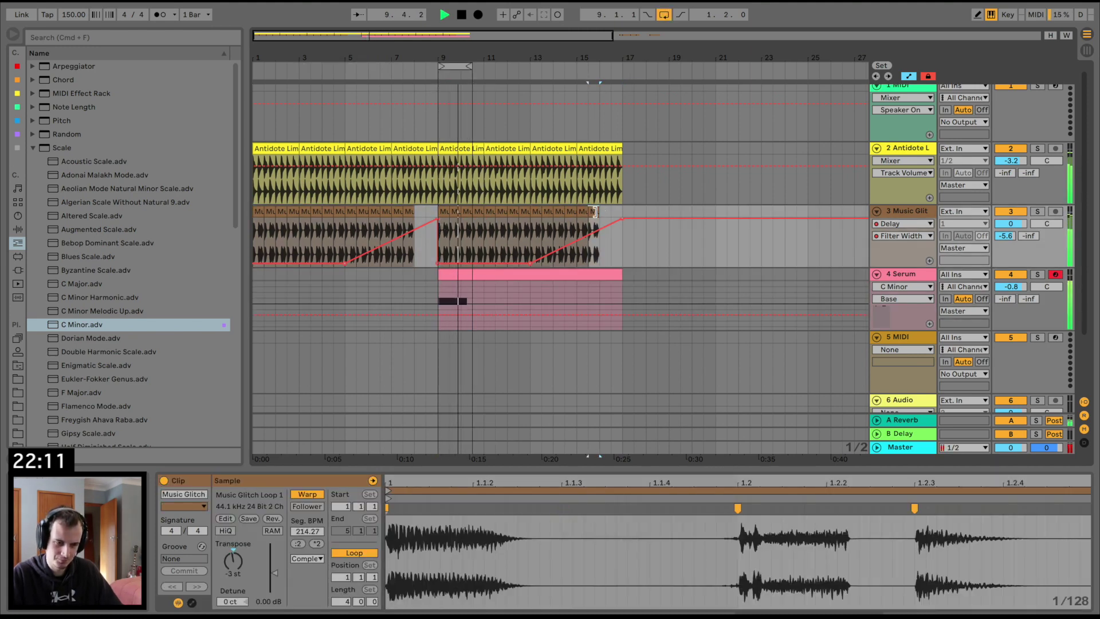
{"action": "left_click", "coordinate": [259, 210], "text": "shift"}
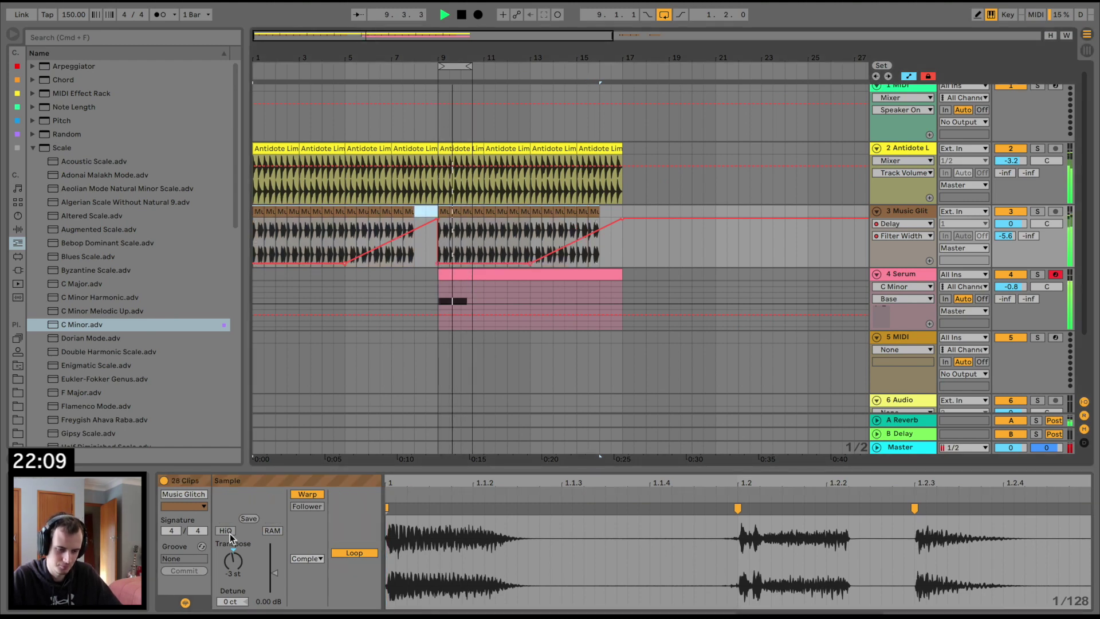
{"action": "left_click_drag", "start_coordinate": [233, 561], "coordinate": [233, 566]}
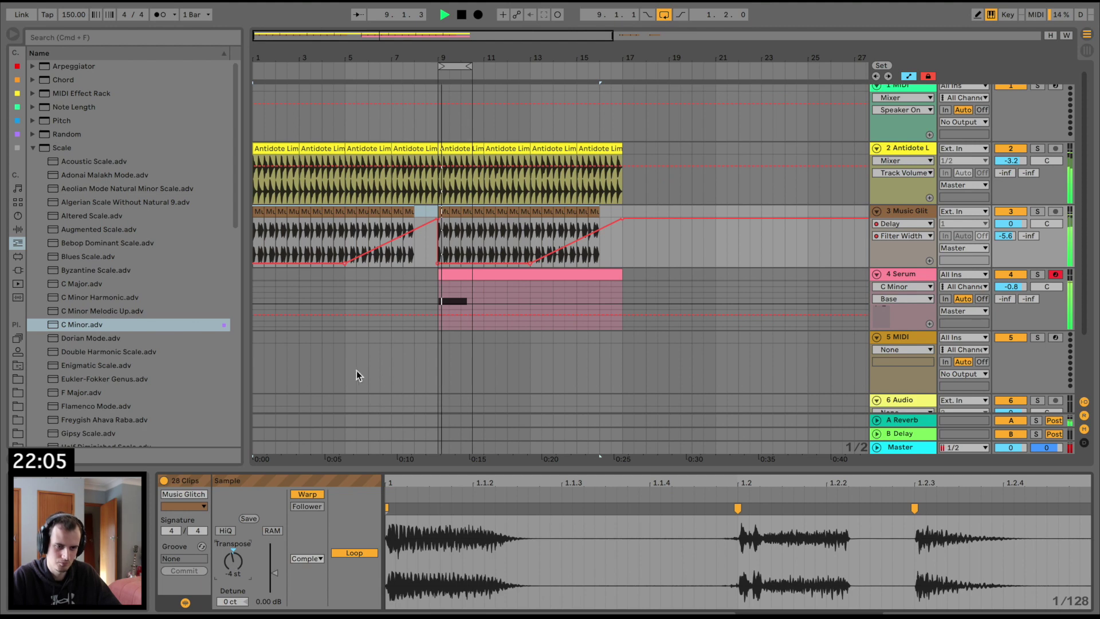
{"action": "left_click", "coordinate": [452, 276]}
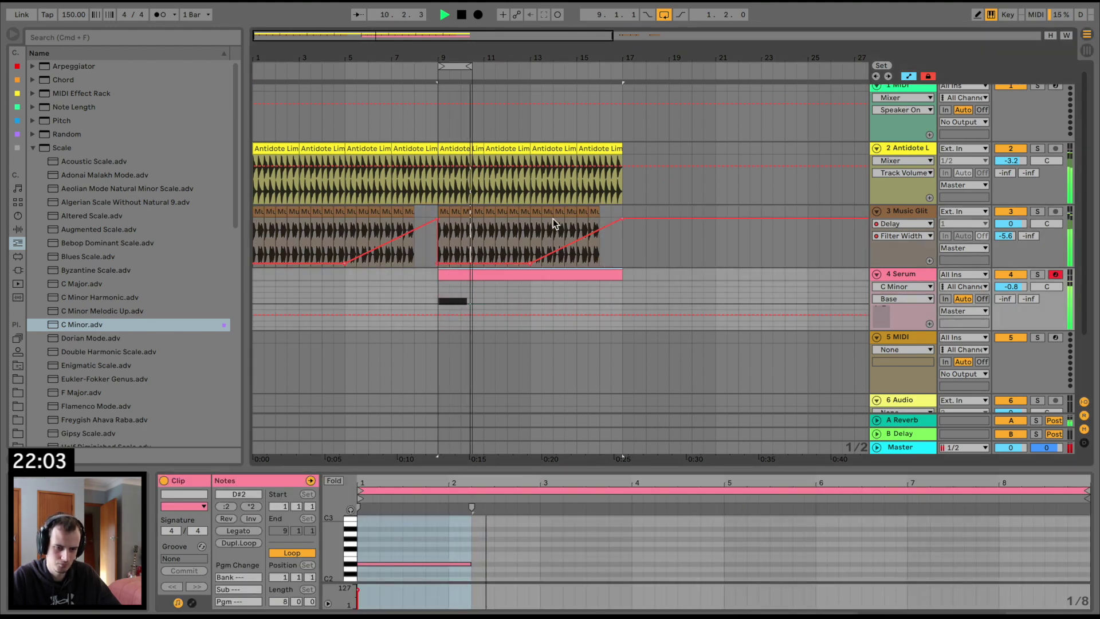
Transpose all the Music Glitch clips to 7 st and replay the loop with the Serum clip selected.
{"action": "left_click", "coordinate": [594, 212]}
{"action": "left_click", "coordinate": [261, 213], "text": "shift"}
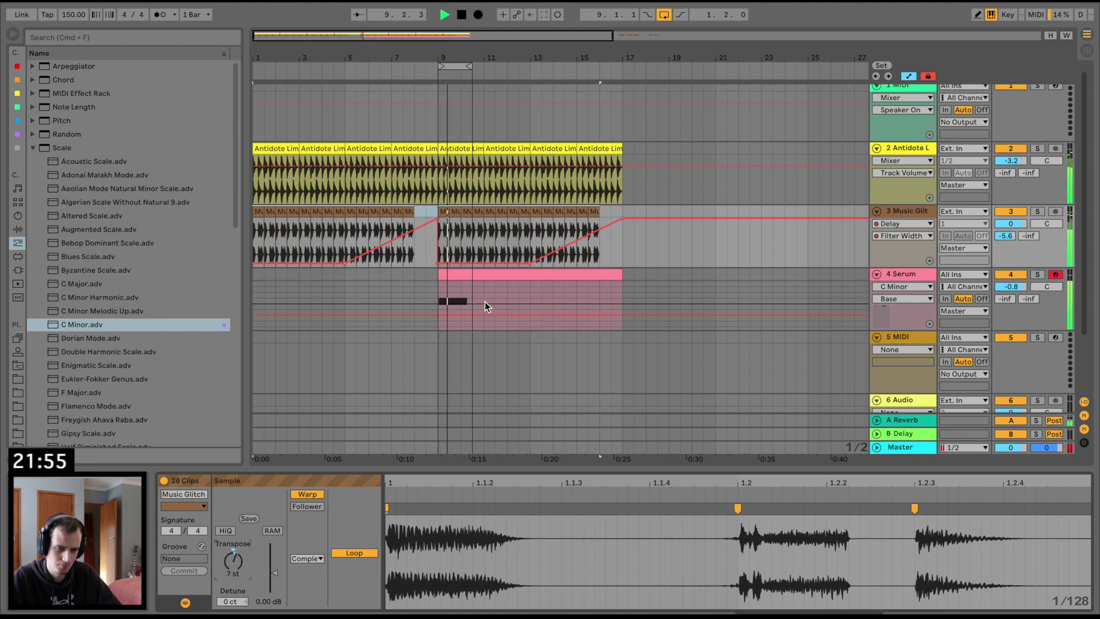
{"action": "left_click", "coordinate": [453, 274]}
{"action": "key", "text": "space"}
{"action": "key", "text": "space"}
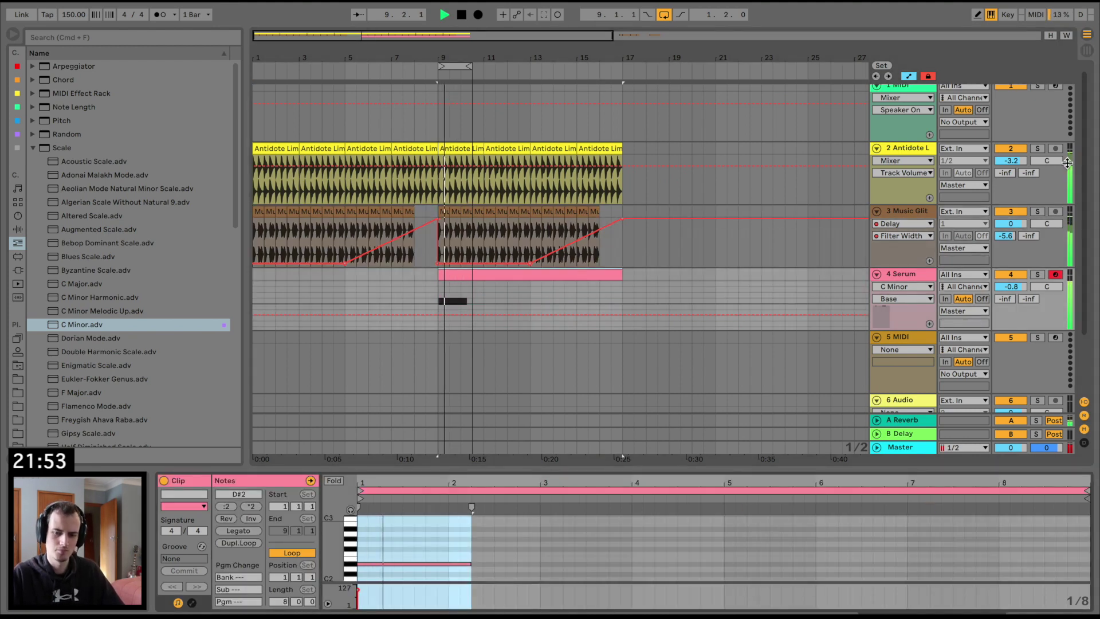
Solo the Music Glitch track and the Serum track in turn to compare their pitch, clear the solo and replay the loop.
{"action": "left_click", "coordinate": [1038, 211]}
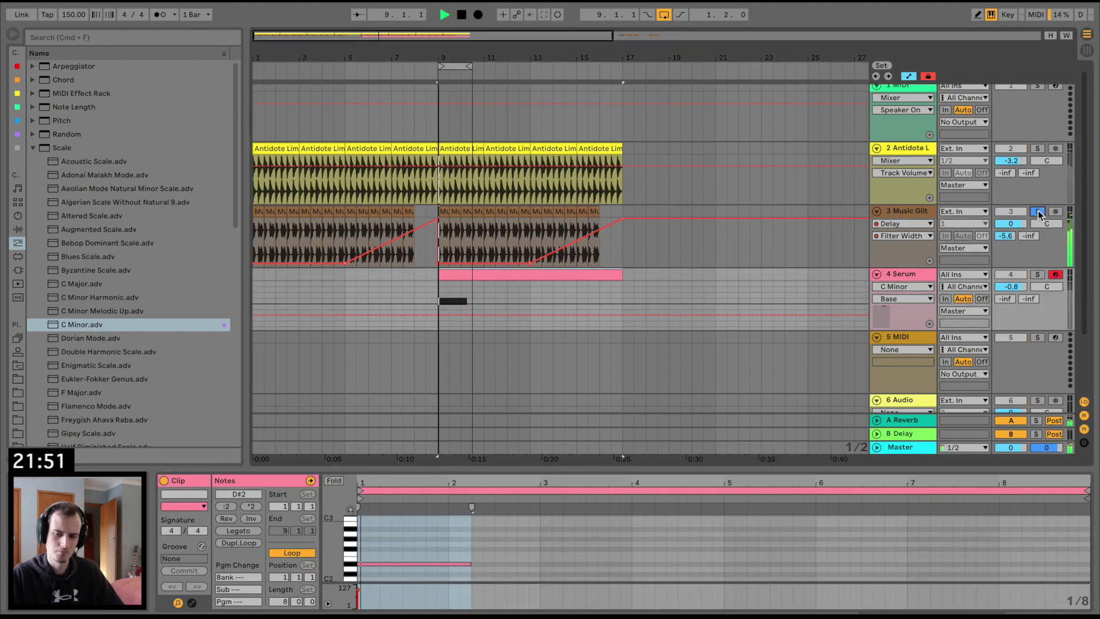
{"action": "left_click", "coordinate": [1037, 275]}
{"action": "left_click", "coordinate": [1036, 276]}
{"action": "key", "text": "space"}
{"action": "key", "text": "space"}
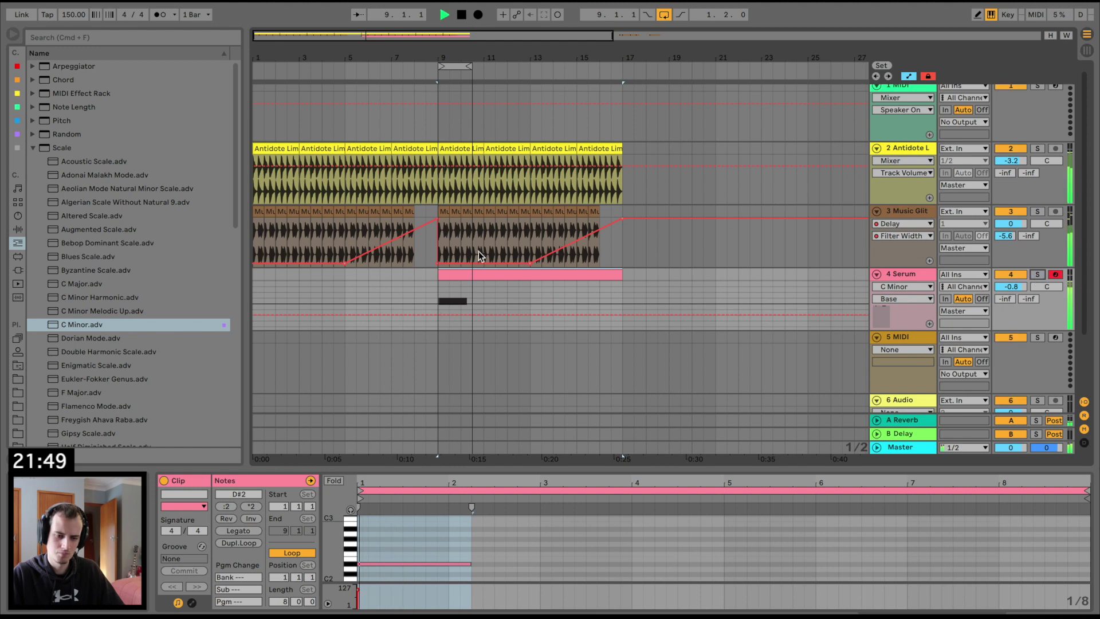
Raise the bass note in the Serum clip by an octave to D#3 and play the loop.
{"action": "key", "text": "space"}
{"action": "left_click_drag", "start_coordinate": [410, 536], "coordinate": [397, 538]}
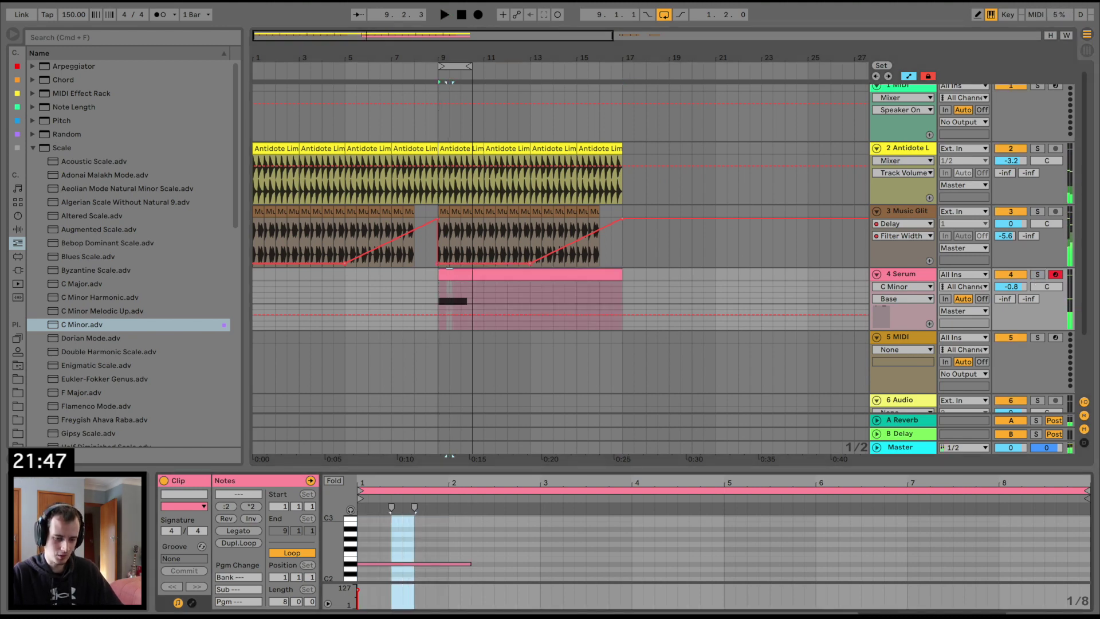
{"action": "left_click", "coordinate": [454, 564]}
{"action": "key", "text": "Up"}
{"action": "key", "text": "Up"}
{"action": "key", "text": "Up"}
{"action": "key", "text": "Up"}
{"action": "key", "text": "Up"}
{"action": "key", "text": "Up"}
{"action": "key", "text": "Up"}
{"action": "key", "text": "Up"}
{"action": "key", "text": "Up"}
{"action": "key", "text": "Up"}
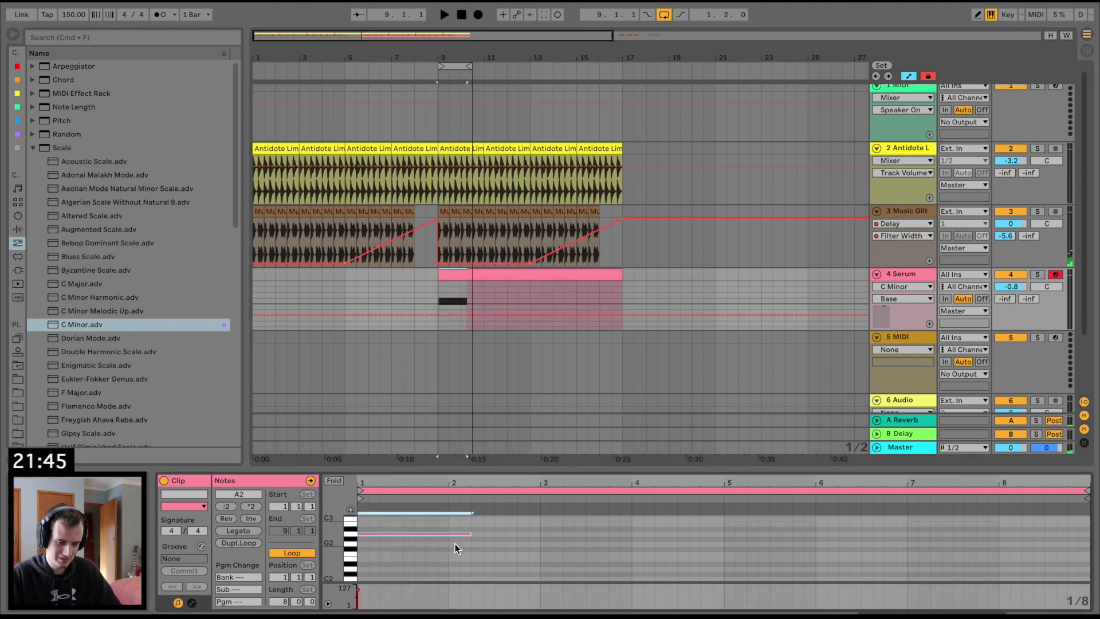
{"action": "key", "text": "Up"}
{"action": "key", "text": "Up"}
{"action": "key", "text": "space"}
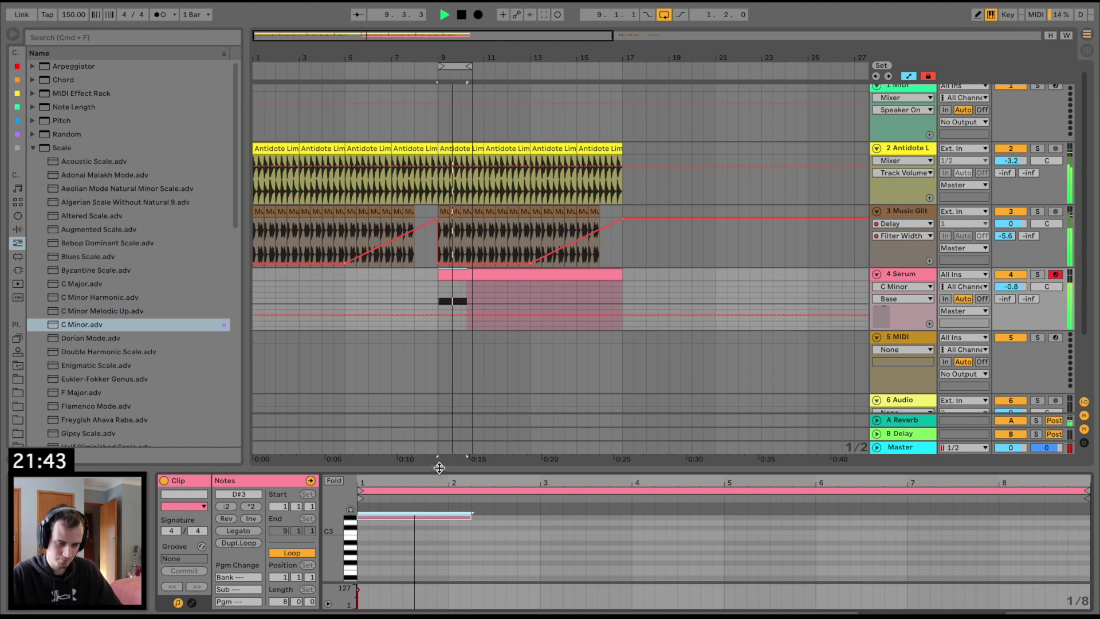
Shorten the D#3 note to one bar and add a half-bar A#2 note at bar 2 of the Serum clip.
{"action": "left_click_drag", "start_coordinate": [440, 468], "coordinate": [442, 240]}
{"action": "scroll", "coordinate": [450, 373], "scroll_direction": "up", "scroll_amount": 3}
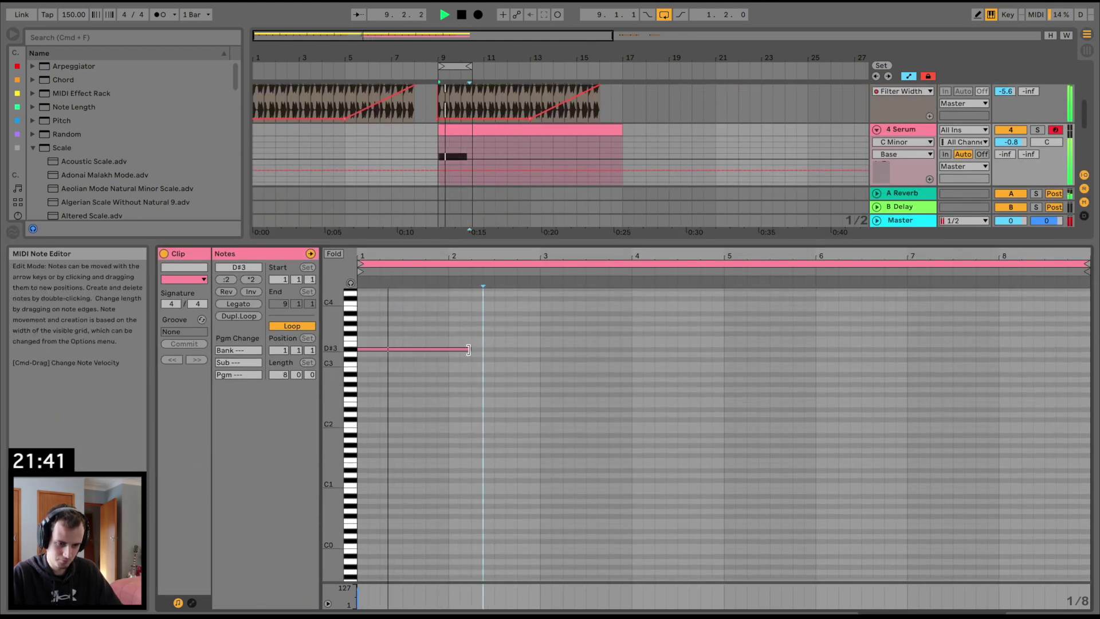
{"action": "left_click_drag", "start_coordinate": [468, 349], "coordinate": [448, 350]}
{"action": "double_click", "coordinate": [452, 399]}
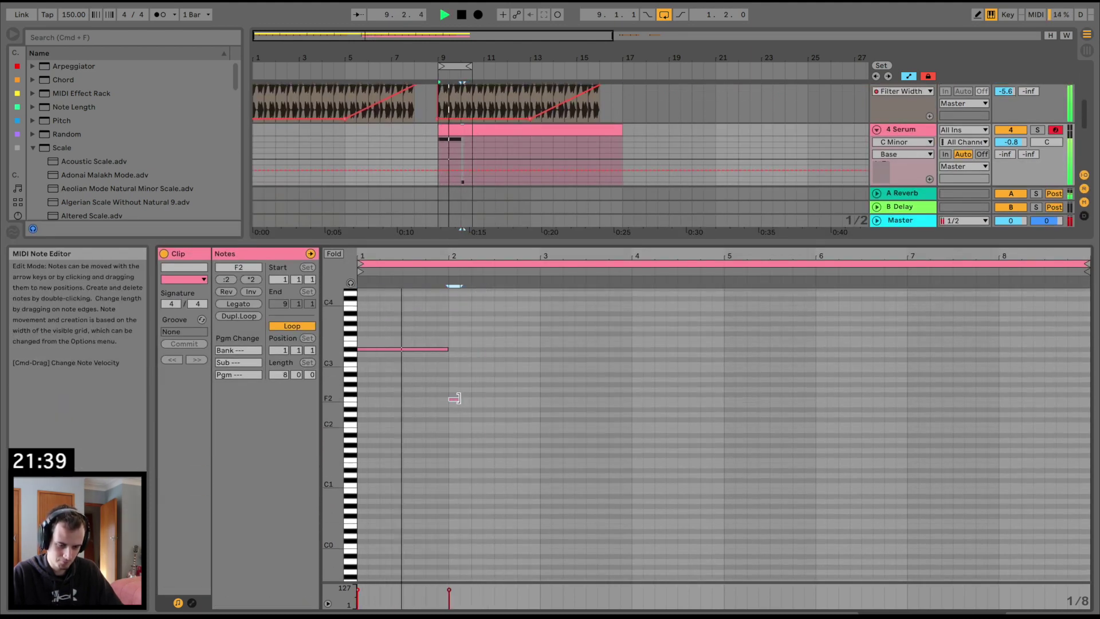
{"action": "left_click_drag", "start_coordinate": [458, 398], "coordinate": [479, 376]}
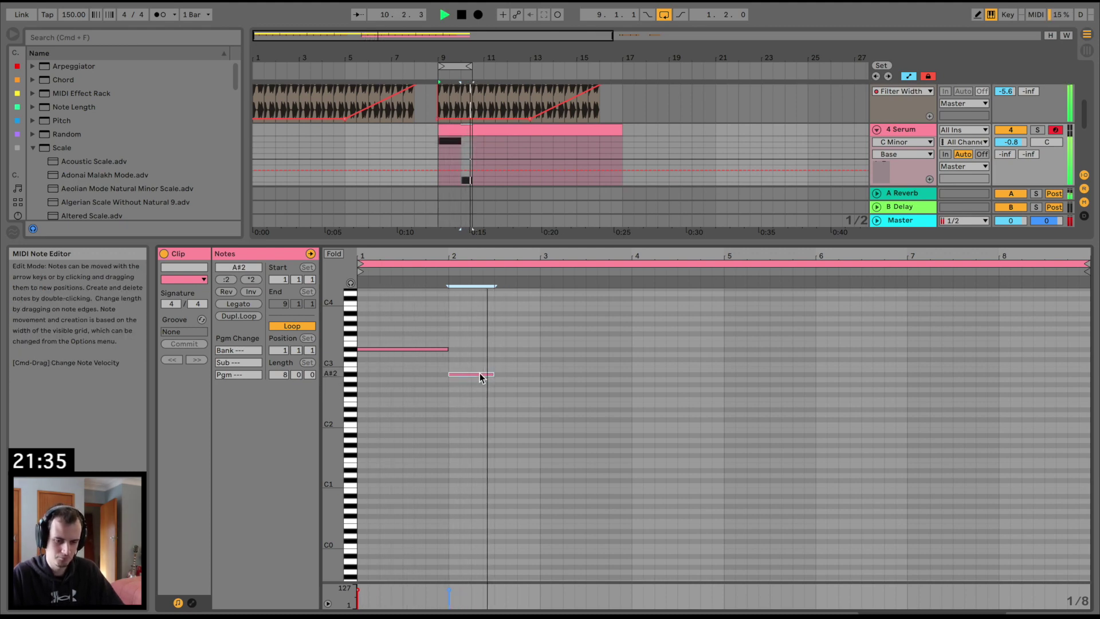
Extend the A#2 note to fill bar 2 of the Serum clip and lengthen the arrangement loop to four bars from bar 9.
{"action": "key", "text": "super+d"}
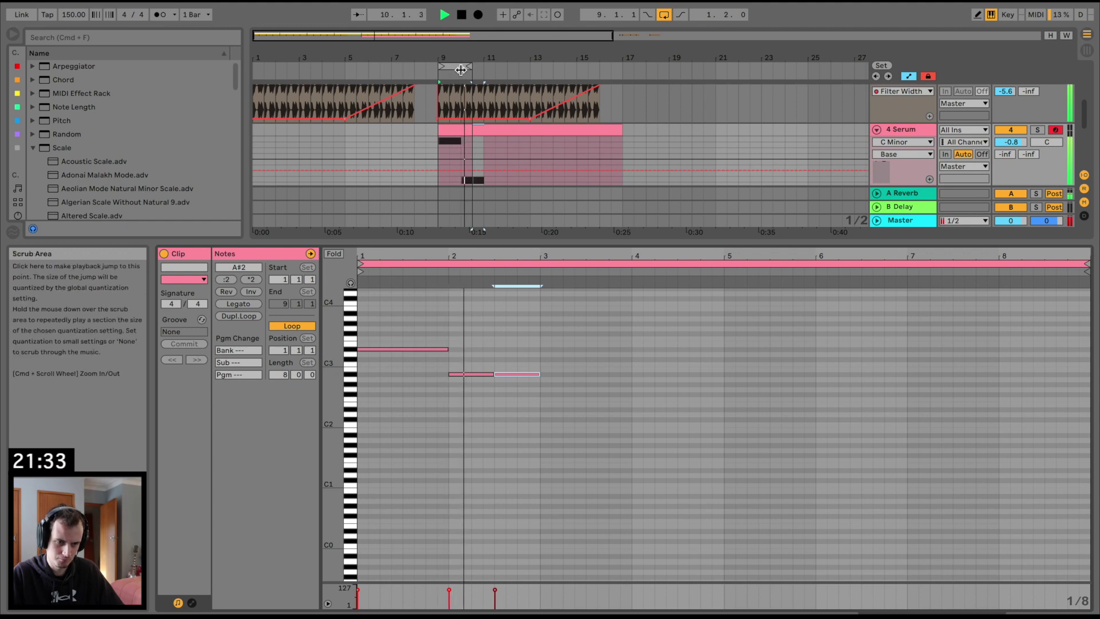
{"action": "left_click_drag", "start_coordinate": [467, 66], "coordinate": [529, 67]}
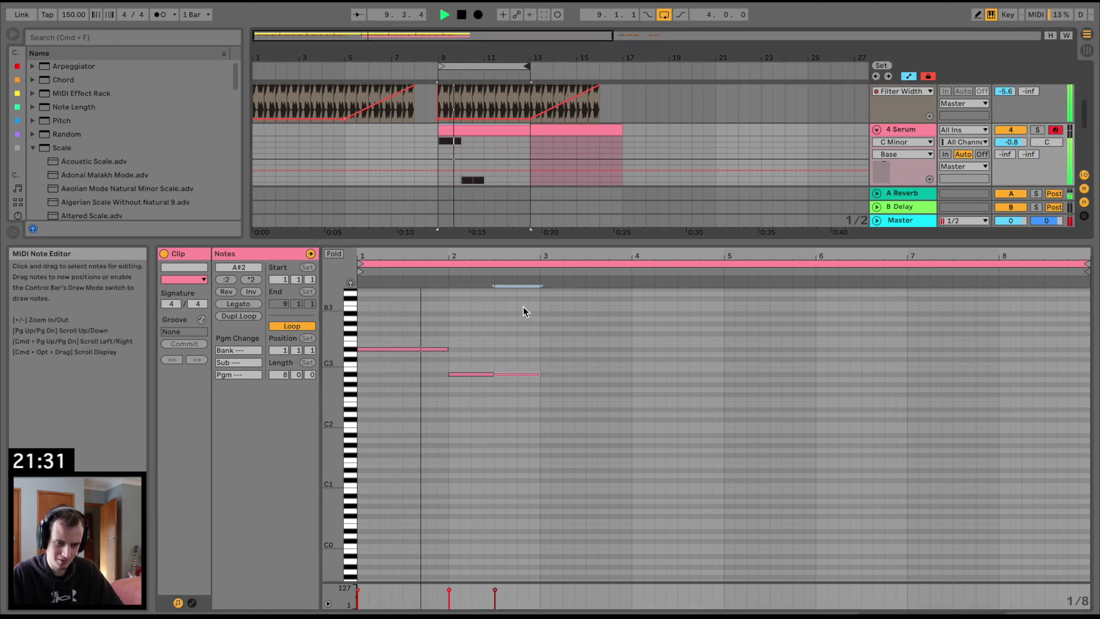
{"action": "left_click_drag", "start_coordinate": [493, 374], "coordinate": [537, 373]}
Duplicate the A#2 note into bar 3 of the Serum clip and raise the copy to C3, one bar long.
{"action": "key", "text": "super+d"}
{"action": "key", "text": "Up"}
{"action": "key", "text": "Up"}
{"action": "key", "text": "Up"}
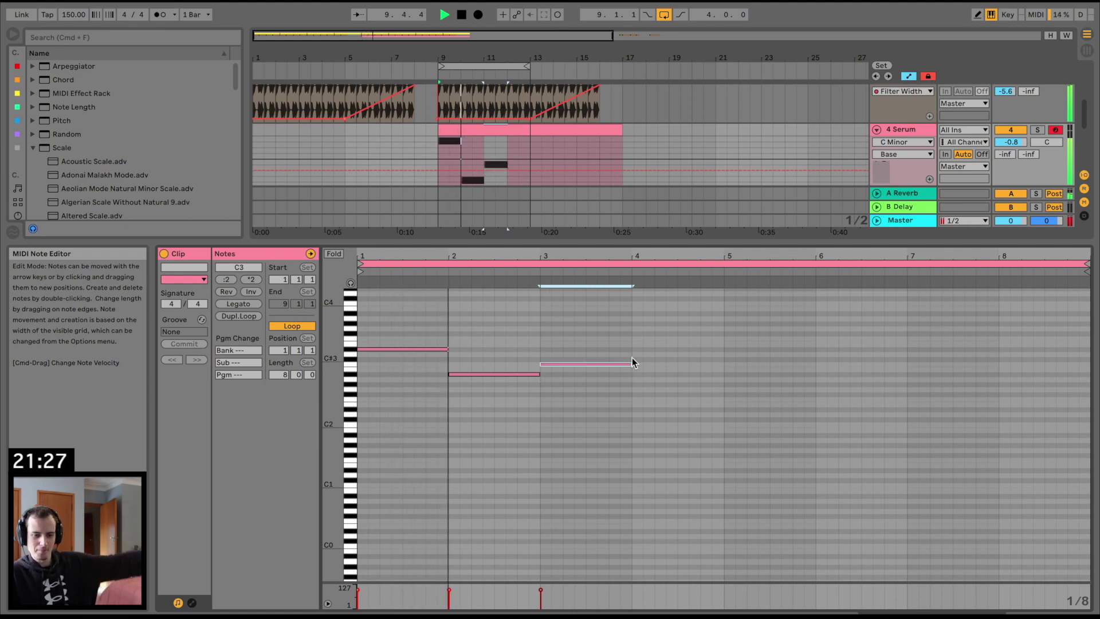
{"action": "mouse_move", "coordinate": [633, 364]}
{"action": "left_mouse_down"}
{"action": "mouse_move", "coordinate": [753, 366]}
{"action": "mouse_move", "coordinate": [631, 366]}
{"action": "left_mouse_up"}
Add a one-bar D#2 note at bar 4 of the Serum clip and resume playback.
{"action": "double_click", "coordinate": [640, 420]}
{"action": "key", "text": "space"}
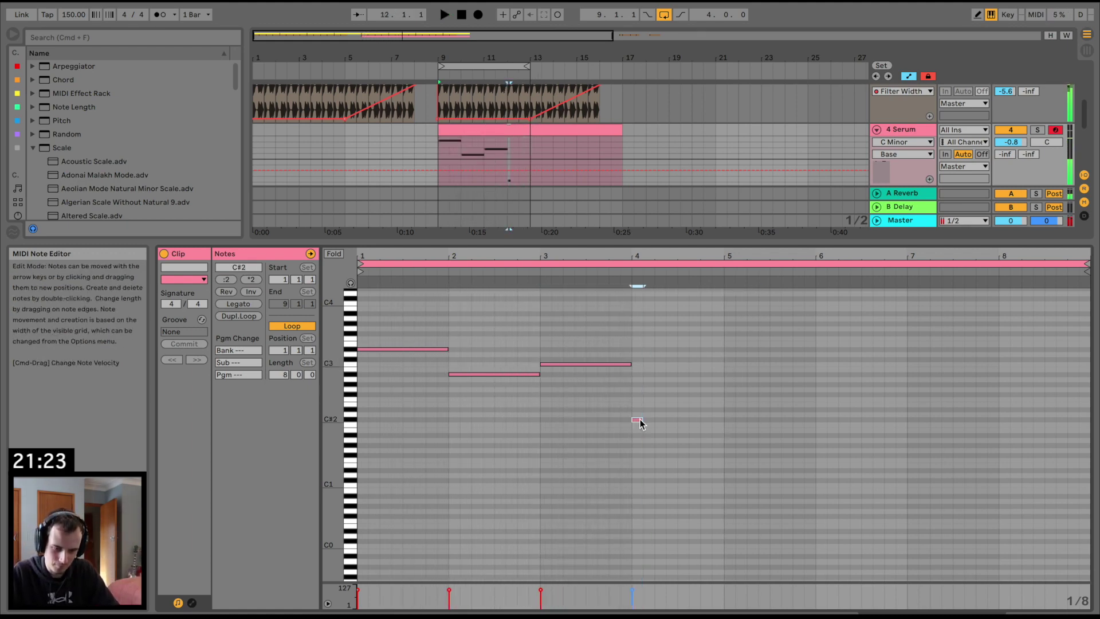
{"action": "left_click_drag", "start_coordinate": [640, 419], "coordinate": [729, 415]}
{"action": "key", "text": "Up"}
{"action": "key", "text": "Up"}
{"action": "key", "text": "space"}
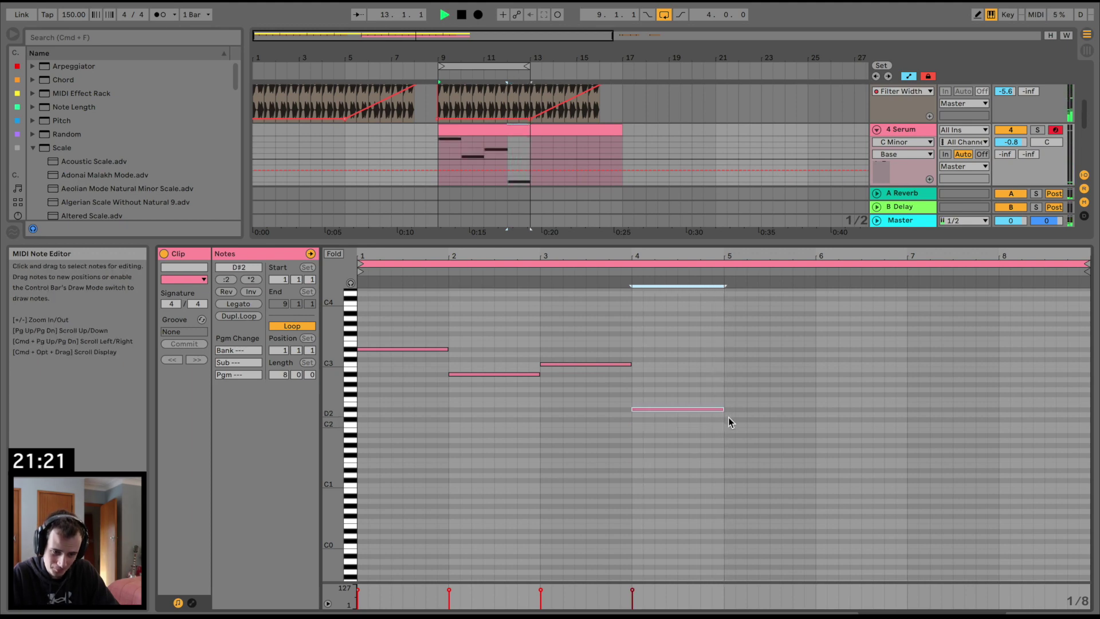
Raise the bar 4 note to F#2 while replaying the end of the bassline from bar 3.
{"action": "left_click", "coordinate": [594, 273]}
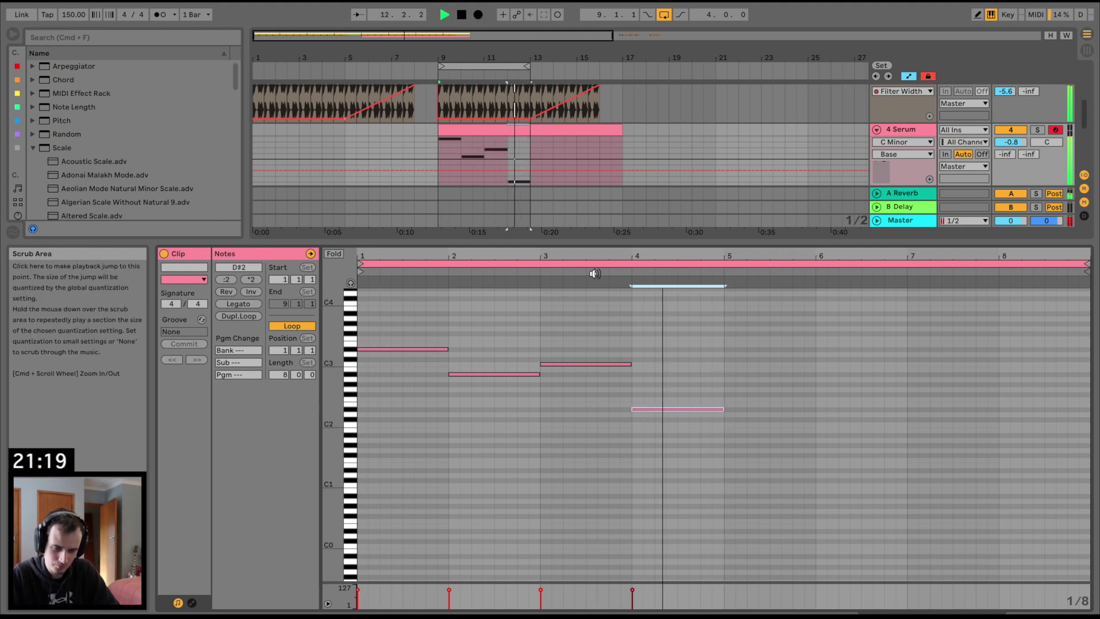
{"action": "key", "text": "Up"}
{"action": "key", "text": "Up"}
{"action": "key", "text": "Up"}
{"action": "left_click", "coordinate": [594, 274]}
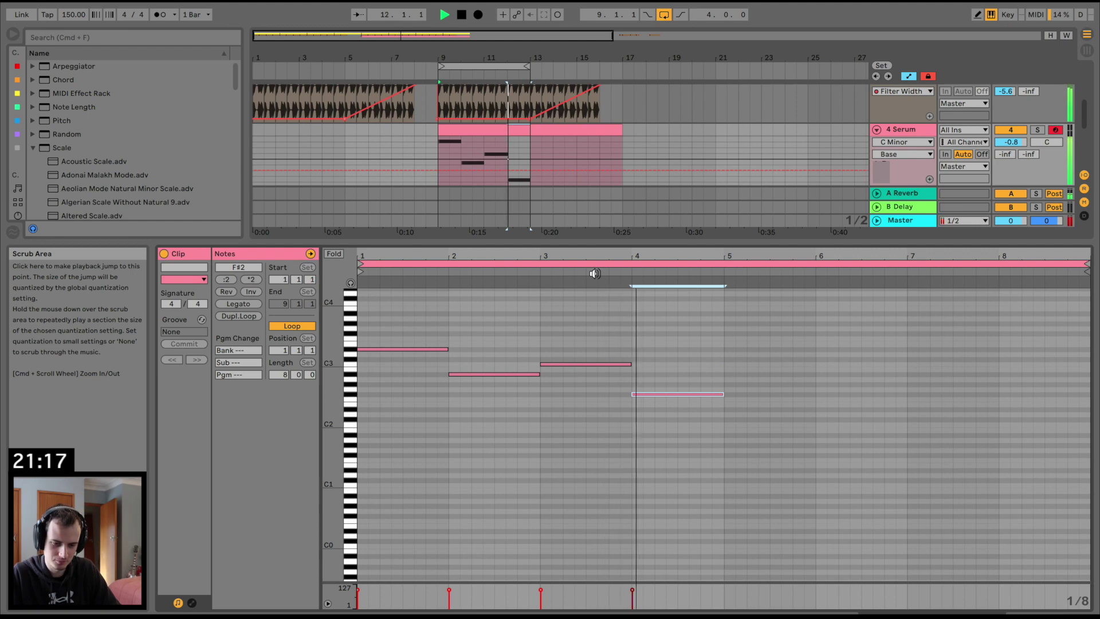
Duplicate the Serum clip, move the copy to start at bar 13 and turn off the arrangement loop.
{"action": "left_click", "coordinate": [496, 129]}
{"action": "key", "text": "super+d"}
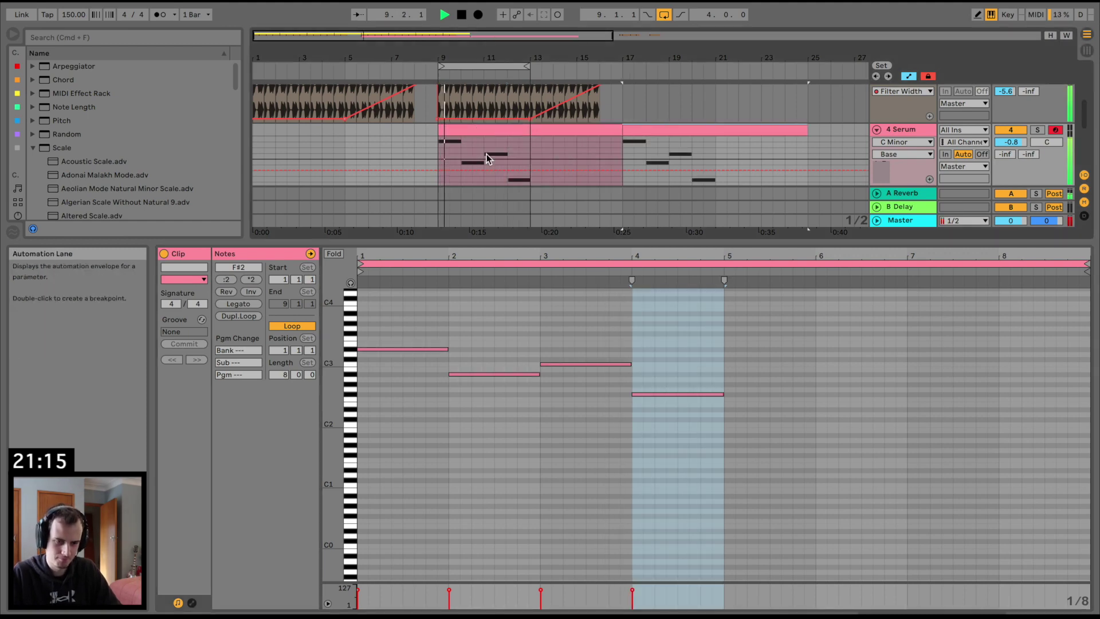
{"action": "left_click_drag", "start_coordinate": [649, 127], "coordinate": [557, 129]}
{"action": "left_click_drag", "start_coordinate": [544, 244], "coordinate": [544, 476]}
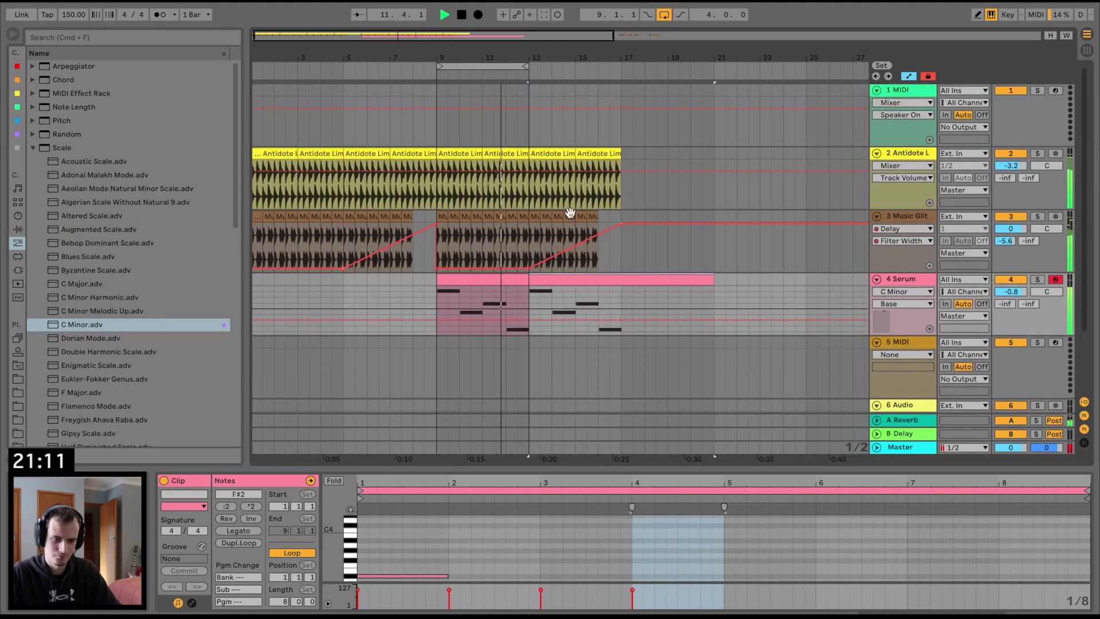
{"action": "left_click", "coordinate": [664, 15]}
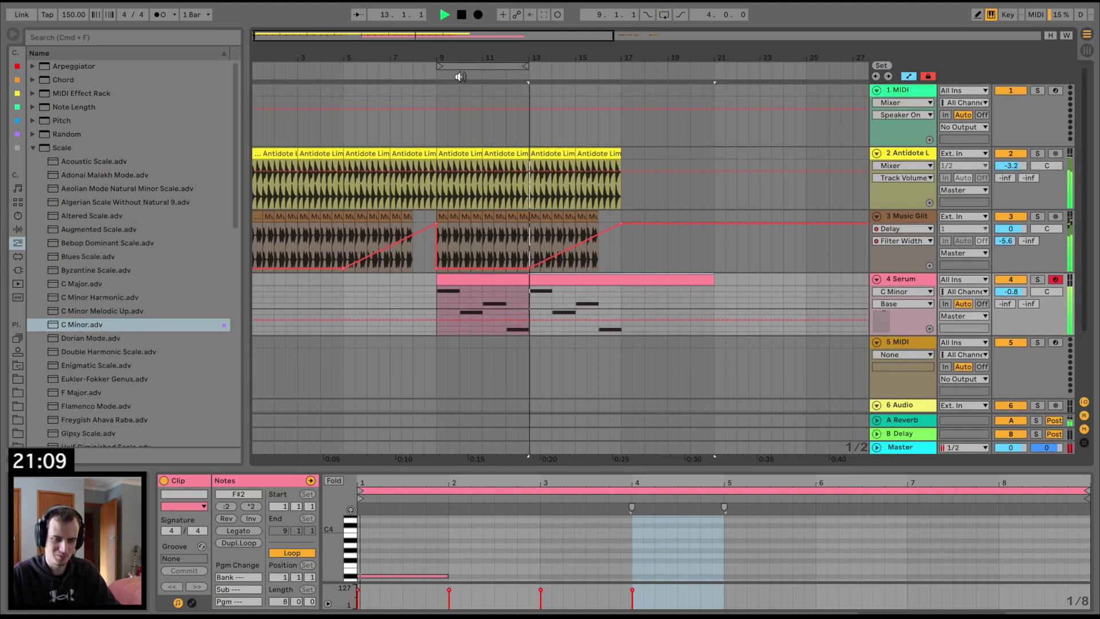
Insert a new audio track directly below the Serum track and stop playback at bar 16.
{"action": "left_click", "coordinate": [902, 291]}
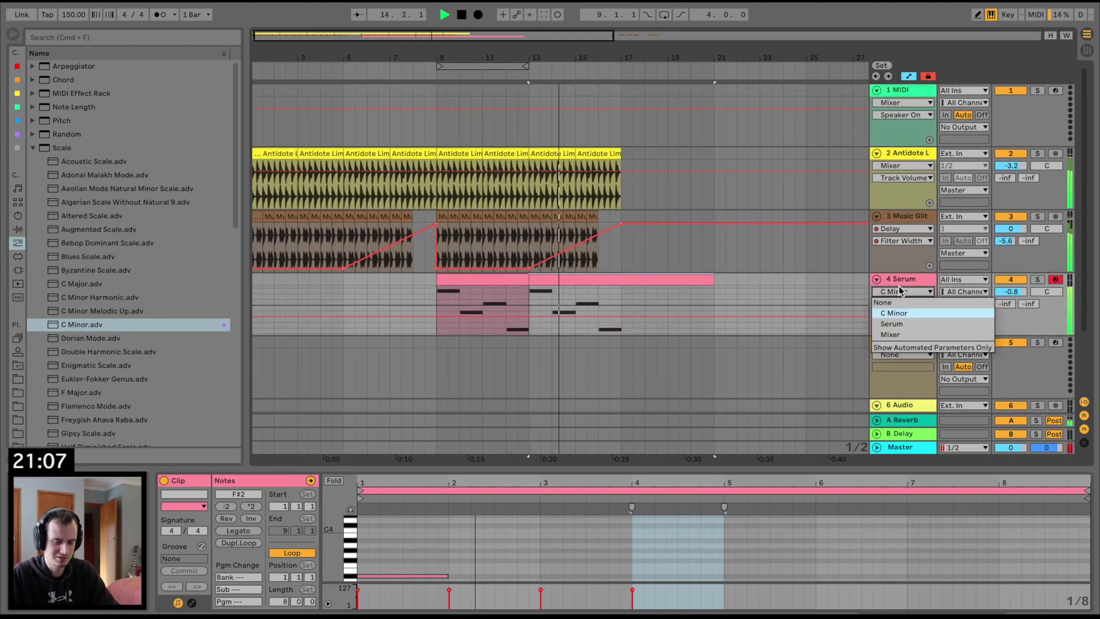
{"action": "left_click", "coordinate": [920, 278]}
{"action": "left_click", "coordinate": [399, 241]}
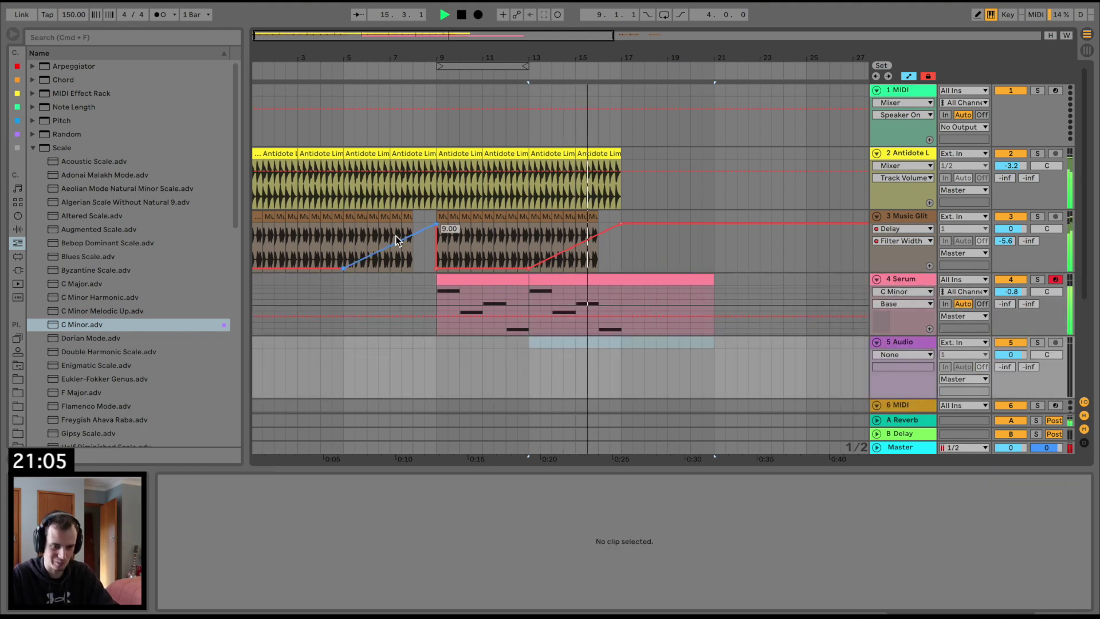
{"action": "key", "text": "space"}
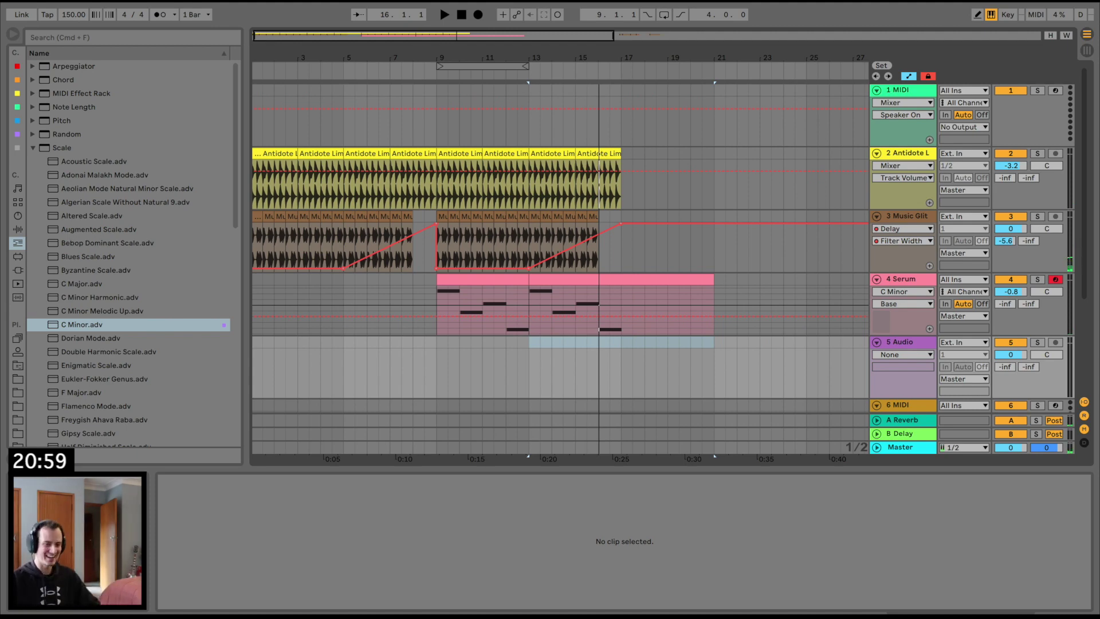
Close the Limitless sample folder and open the Drum & Bass Loops among the Antidote Audio - Cobalt Drums construction loops.
{"action": "left_click", "coordinate": [17, 380]}
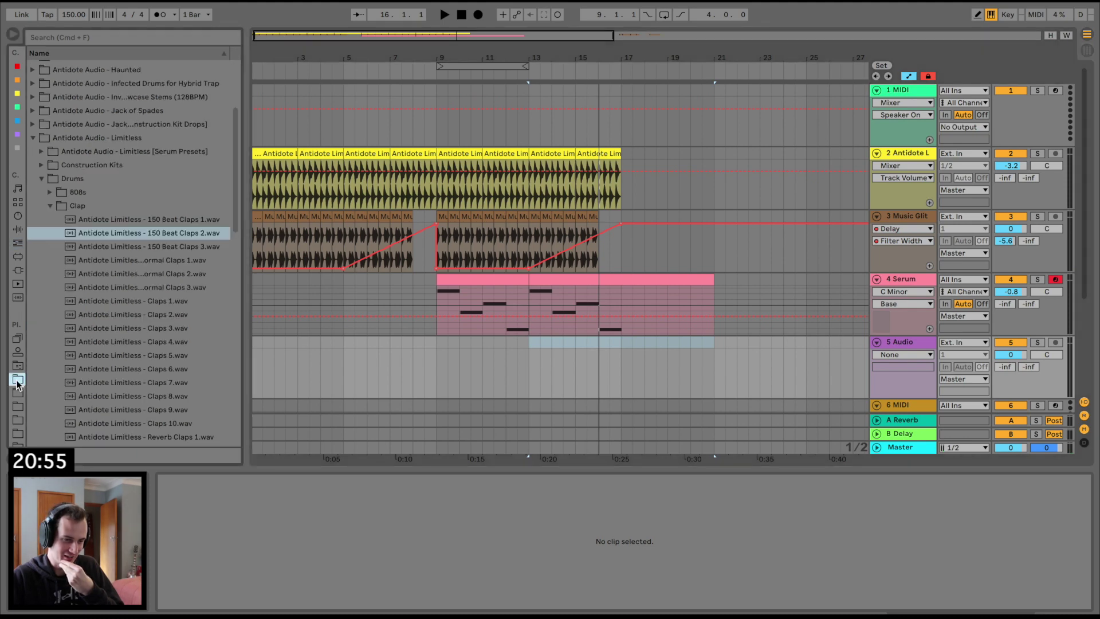
{"action": "left_click", "coordinate": [33, 137]}
{"action": "scroll", "coordinate": [32, 143], "scroll_direction": "up", "scroll_amount": 5}
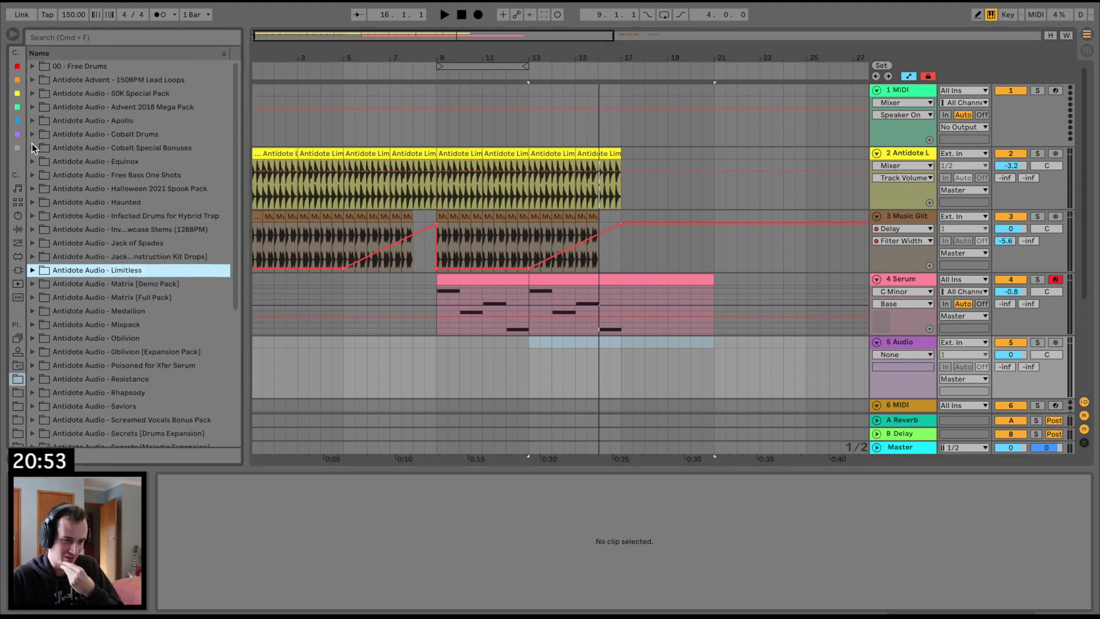
{"action": "left_click", "coordinate": [32, 135]}
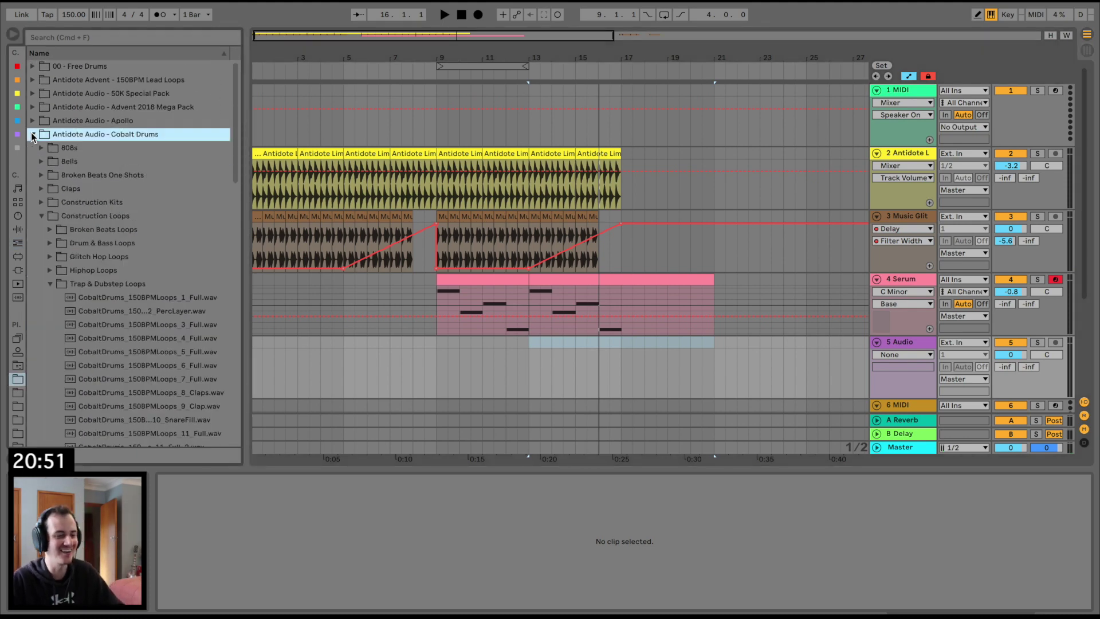
{"action": "left_click", "coordinate": [50, 241]}
Audition the 174 BPM Cobalt Drums drum and bass loops one after another.
{"action": "left_click", "coordinate": [77, 275]}
{"action": "key", "text": "Down"}
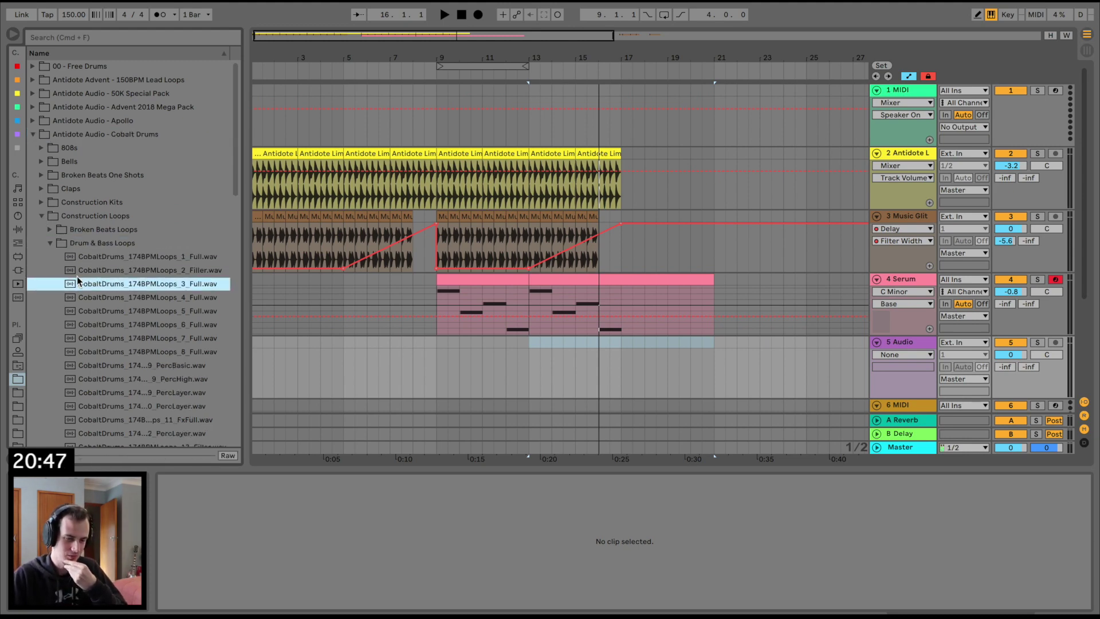
{"action": "key", "text": "Down"}
{"action": "key", "text": "Down"}
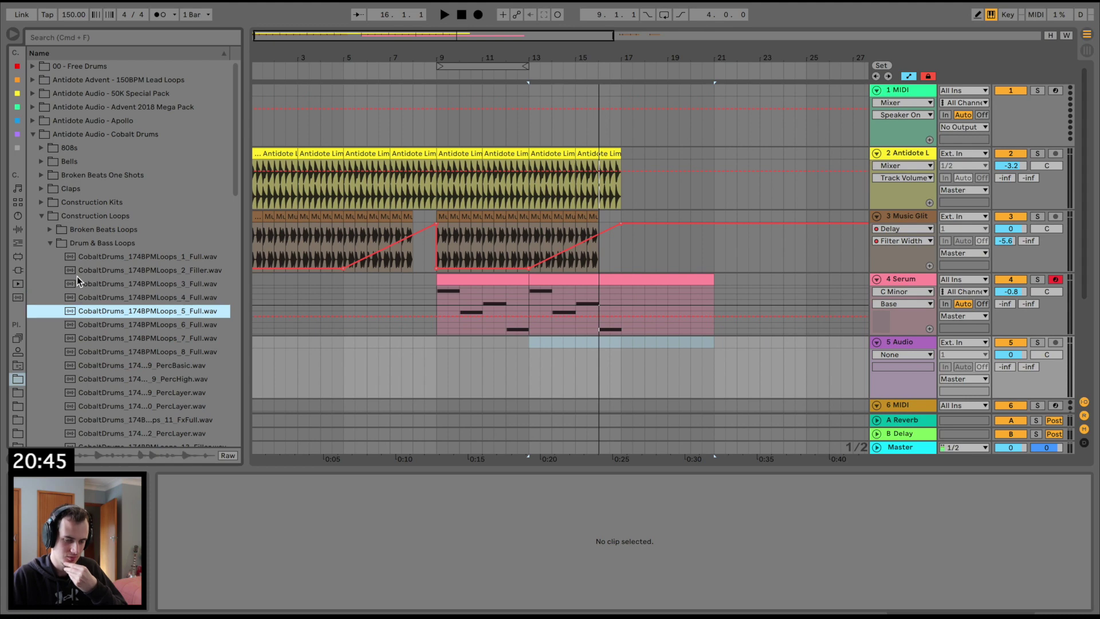
{"action": "scroll", "coordinate": [138, 333], "scroll_direction": "down", "scroll_amount": 3}
{"action": "left_click", "coordinate": [159, 291]}
{"action": "left_click", "coordinate": [191, 266]}
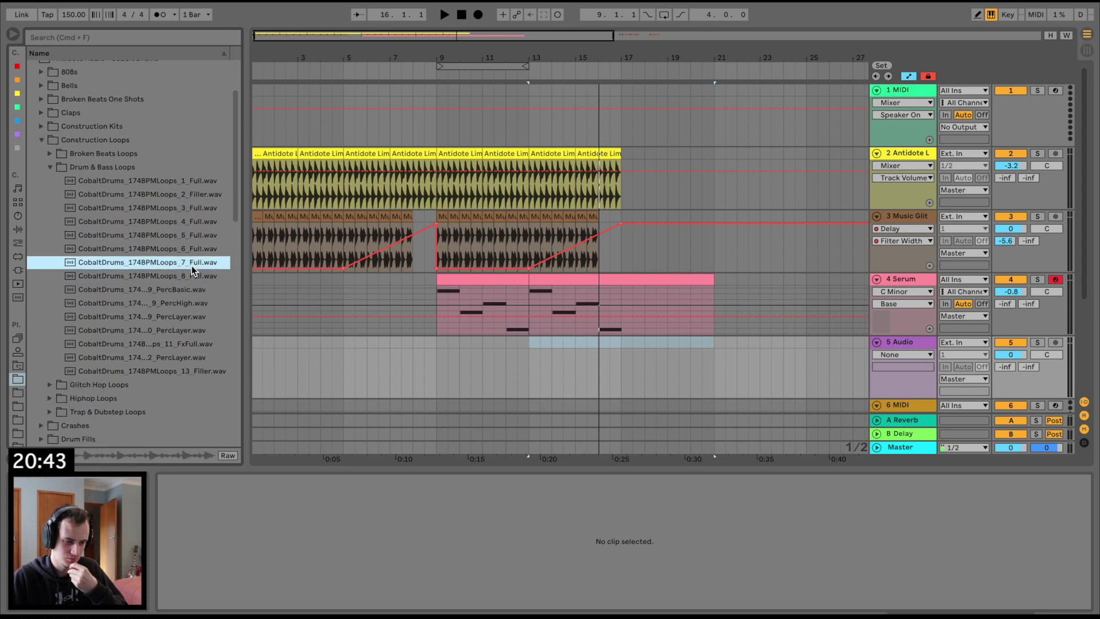
{"action": "key", "text": "Up"}
{"action": "key", "text": "Down"}
{"action": "key", "text": "Down"}
{"action": "key", "text": "Down"}
{"action": "key", "text": "Down"}
{"action": "key", "text": "Down"}
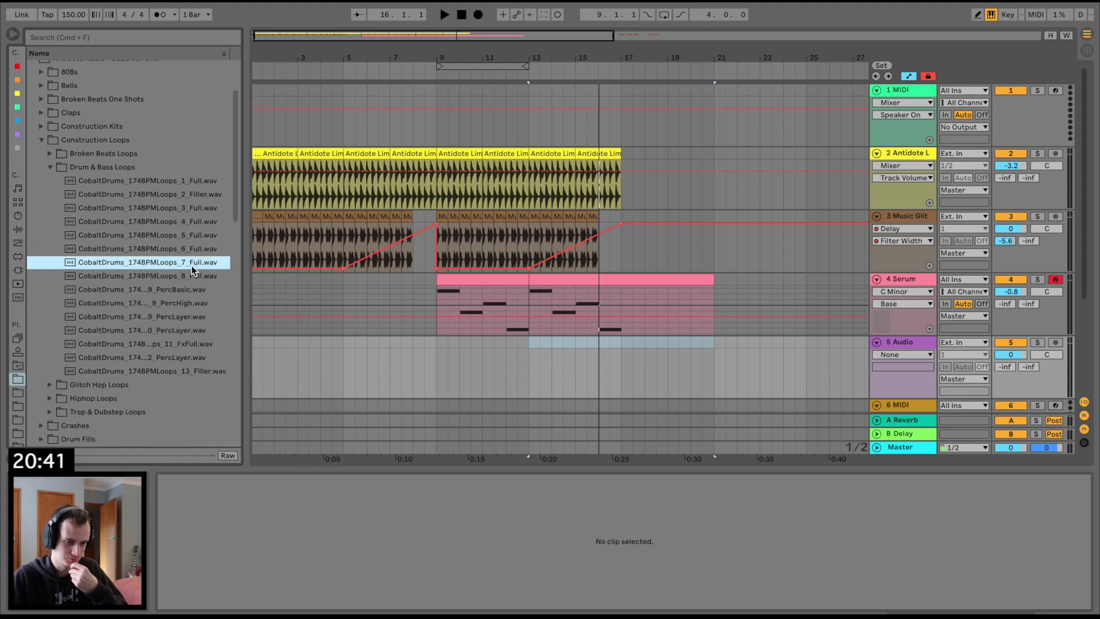
Open the Broken Beats Loops folder and audition its 75, 80 and 90 BPM loops.
{"action": "left_click", "coordinate": [54, 153]}
{"action": "left_click", "coordinate": [107, 249]}
{"action": "key", "text": "Down"}
{"action": "key", "text": "Down"}
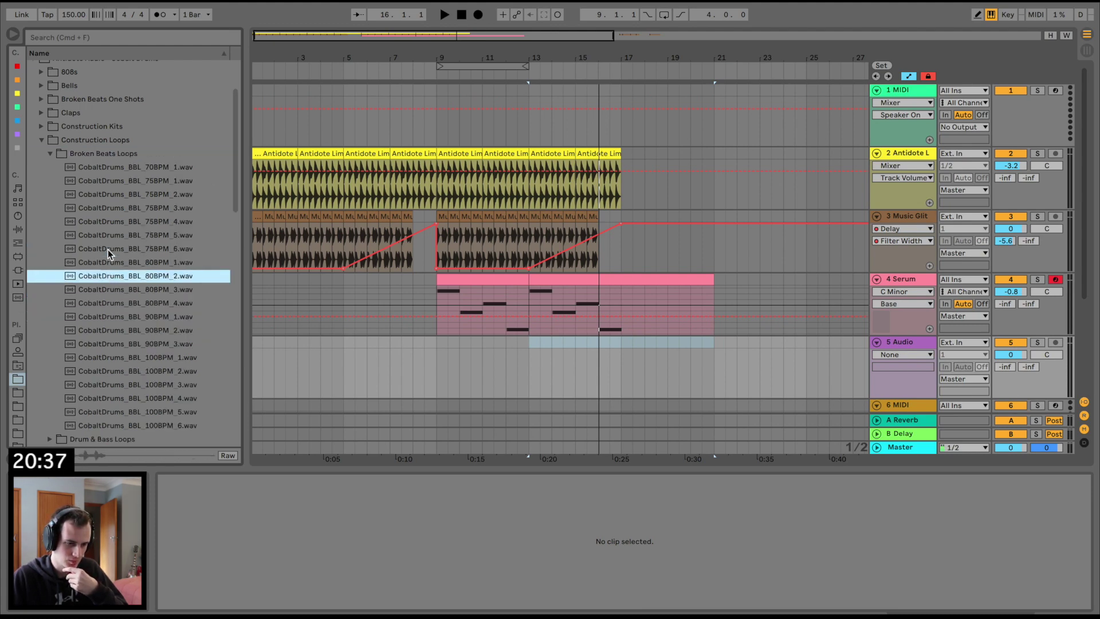
{"action": "key", "text": "Down"}
{"action": "key", "text": "Down"}
{"action": "key", "text": "Down"}
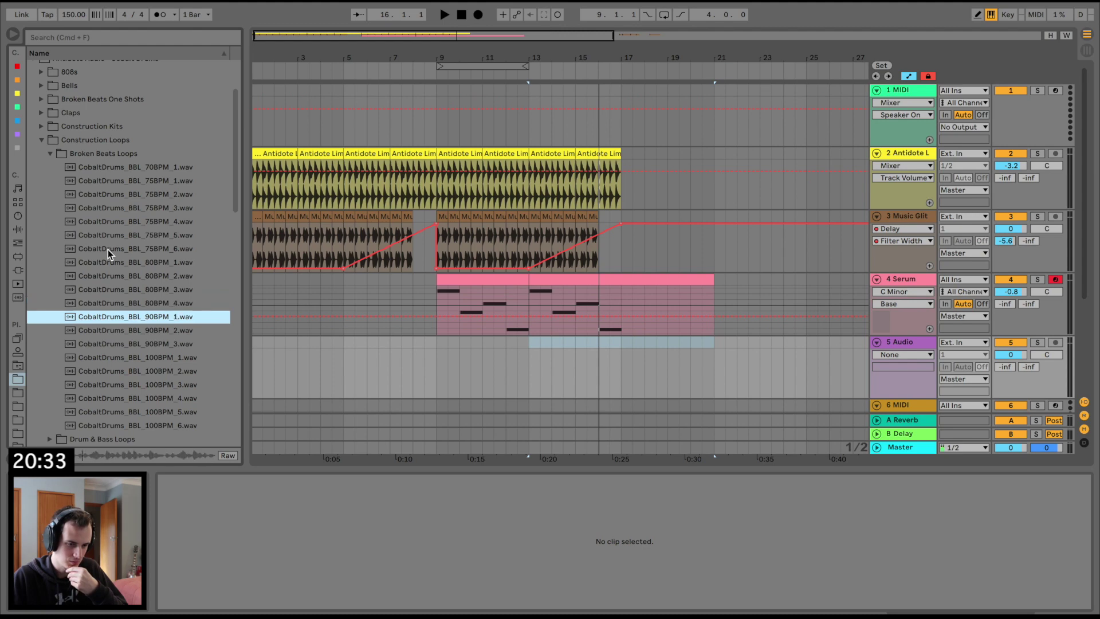
Place CobaltDrums_BBL_90BPM_1.wav at bar 9 on the new audio track, play it and halve its segment BPM to 90.
{"action": "left_click_drag", "start_coordinate": [115, 317], "coordinate": [442, 364]}
{"action": "key", "text": "space"}
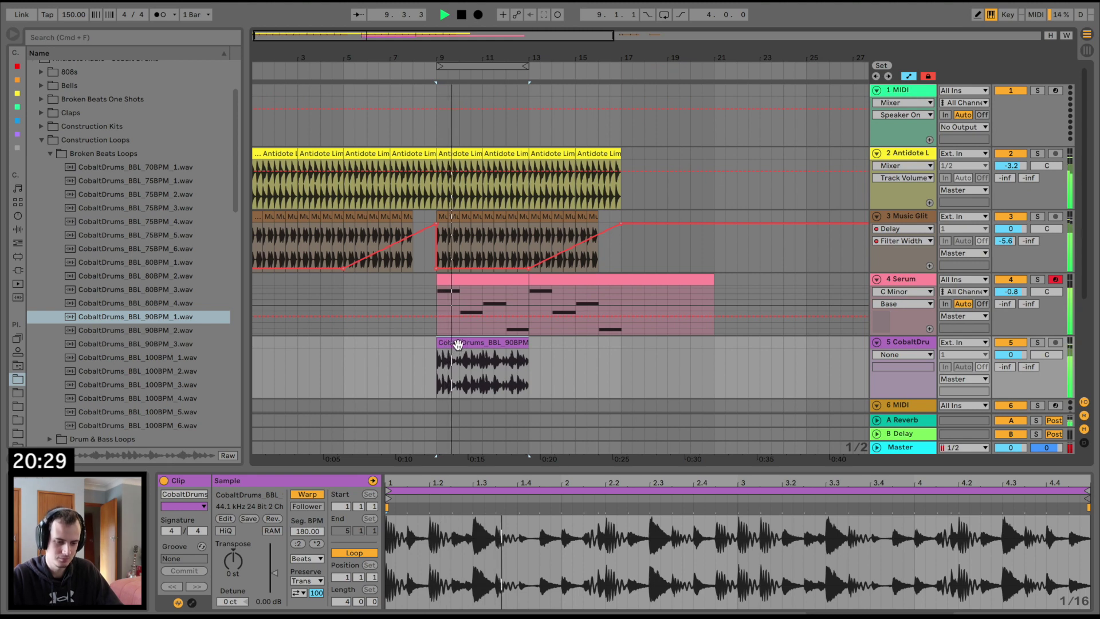
{"action": "left_click", "coordinate": [297, 543]}
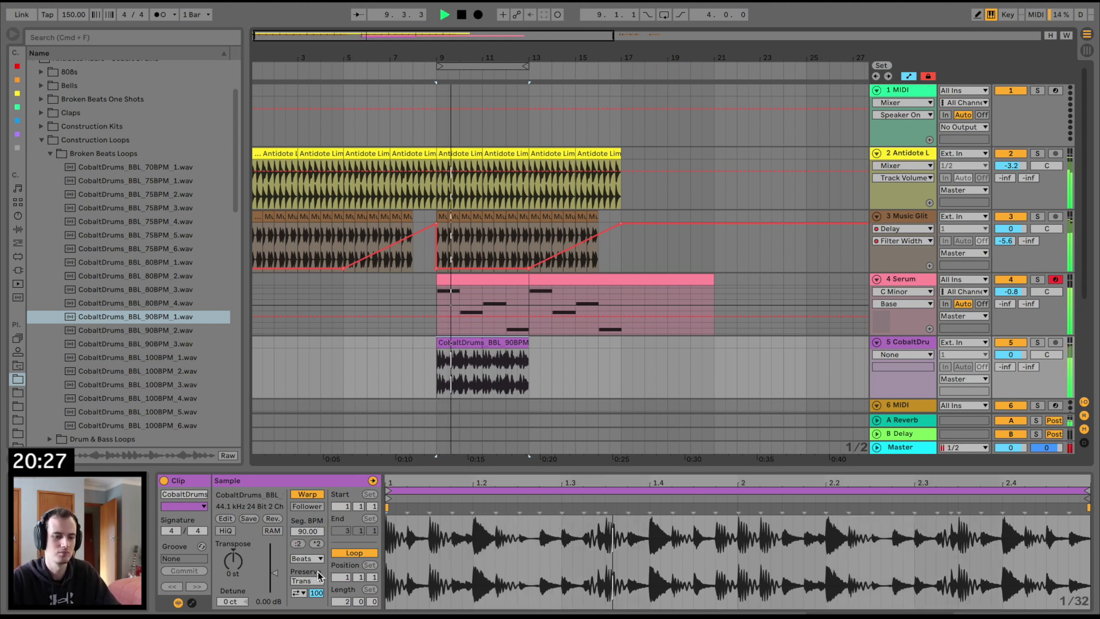
{"action": "key", "text": "space"}
Try CobaltDrums_BBL_100BPM_3.wav, 100BPM_4.wav and 100BPM_5.wav in turn as the drum clip's sample during playback.
{"action": "left_click", "coordinate": [149, 359]}
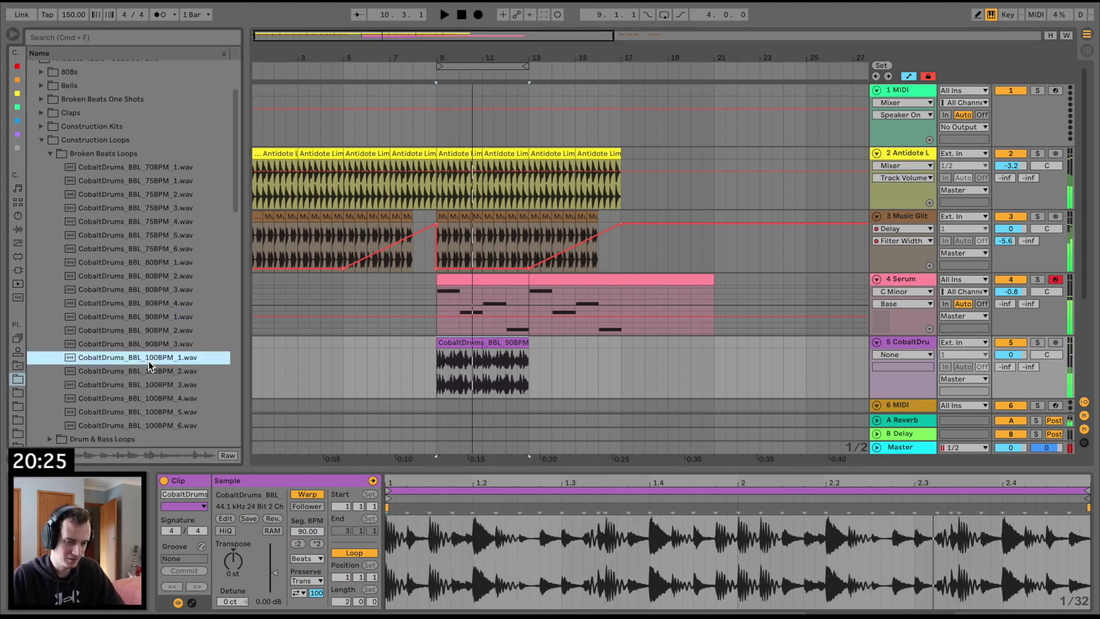
{"action": "left_click", "coordinate": [159, 385]}
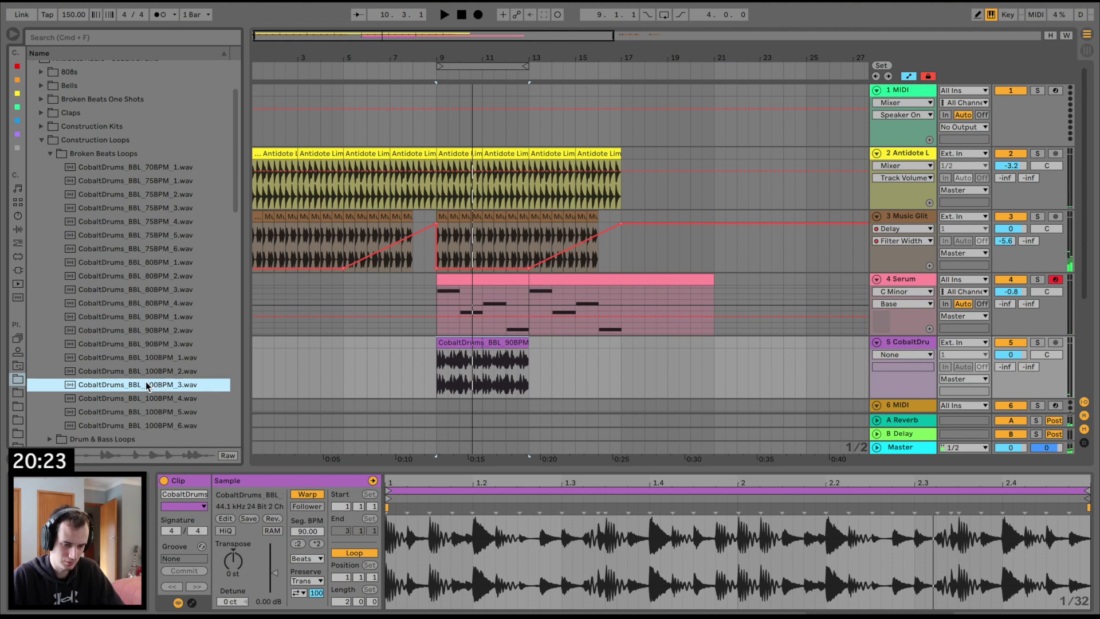
{"action": "left_click_drag", "start_coordinate": [146, 385], "coordinate": [444, 514]}
{"action": "key", "text": "space"}
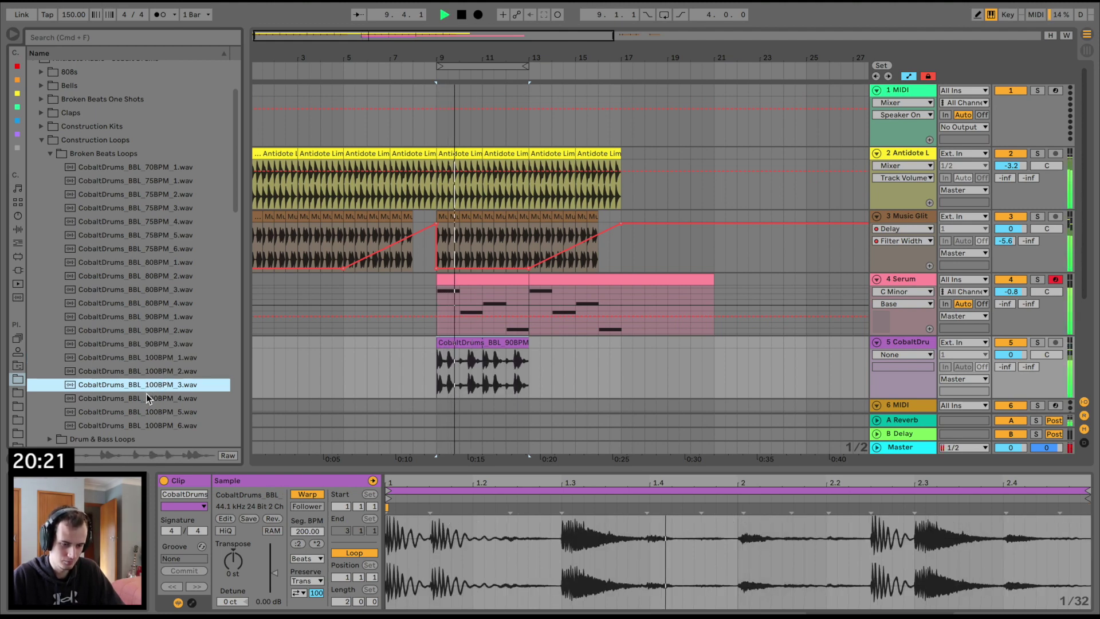
{"action": "left_click_drag", "start_coordinate": [148, 398], "coordinate": [418, 524]}
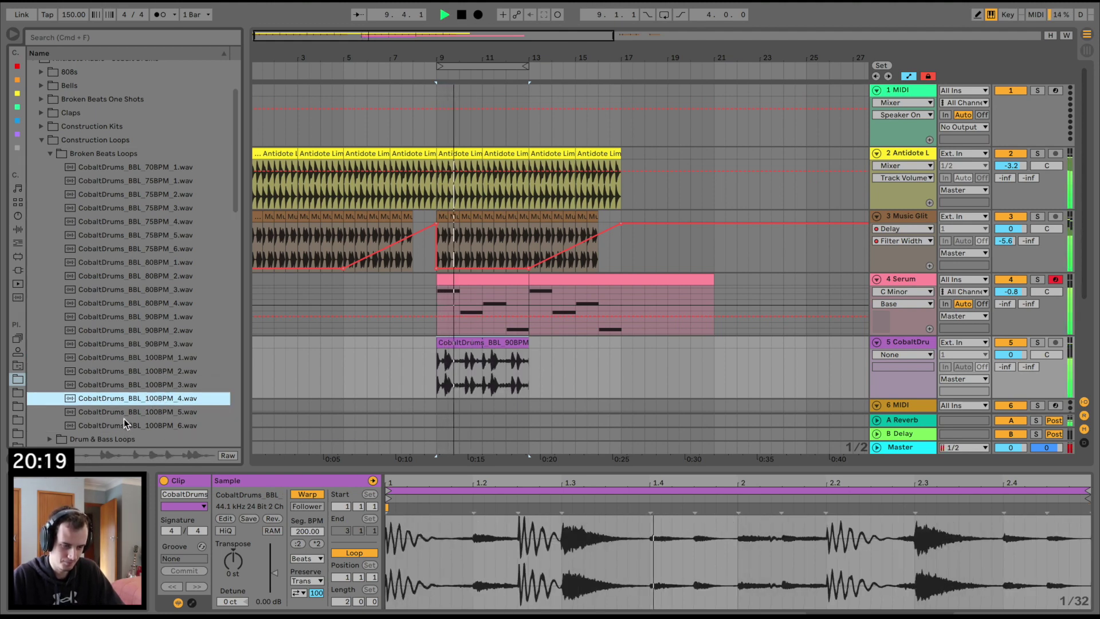
{"action": "left_click_drag", "start_coordinate": [124, 413], "coordinate": [449, 513]}
{"action": "key", "text": "space"}
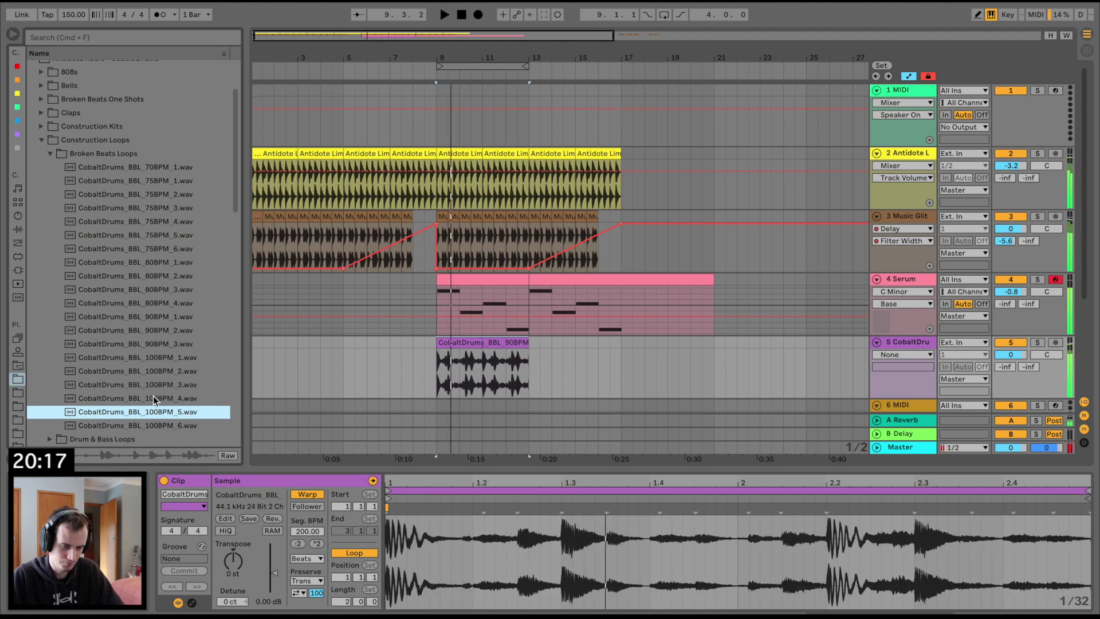
Replace the drum clip's sample with CobaltDrums_BBL_100BPM_4.wav, halve its segment BPM to 100 and transpose it to 8 st.
{"action": "left_click_drag", "start_coordinate": [154, 399], "coordinate": [430, 522]}
{"action": "key", "text": "space"}
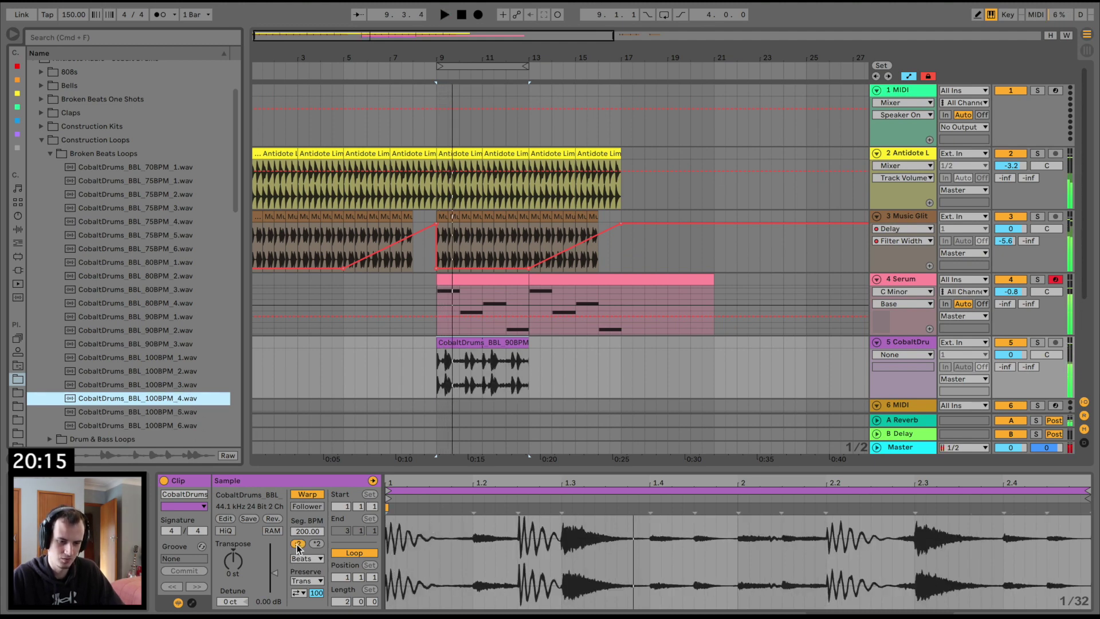
{"action": "left_click", "coordinate": [298, 543]}
{"action": "key", "text": "space"}
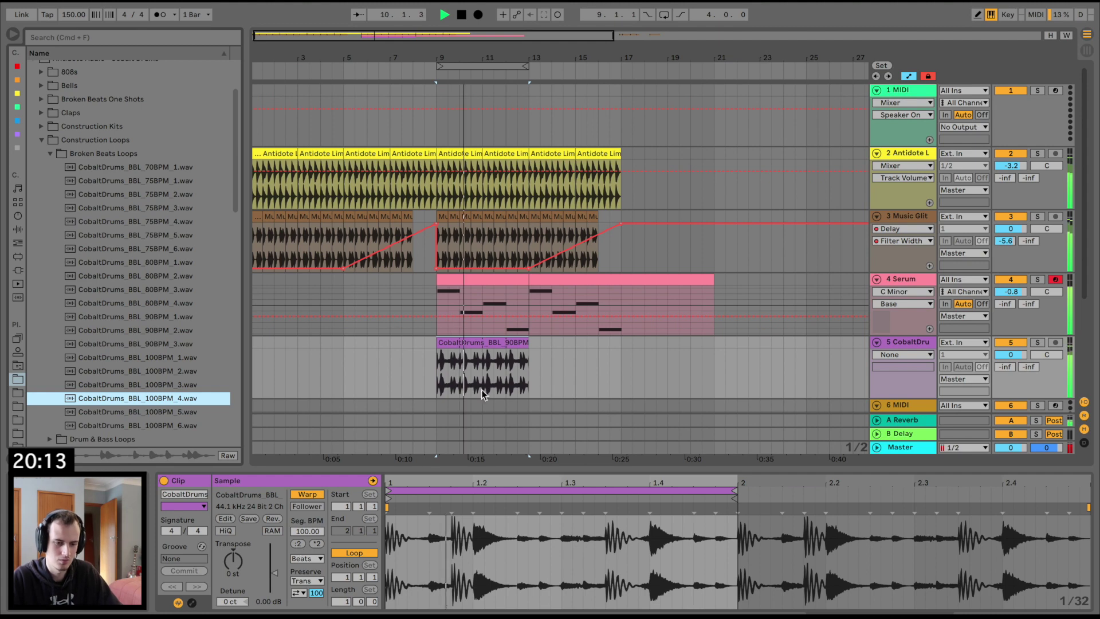
{"action": "left_click", "coordinate": [479, 342]}
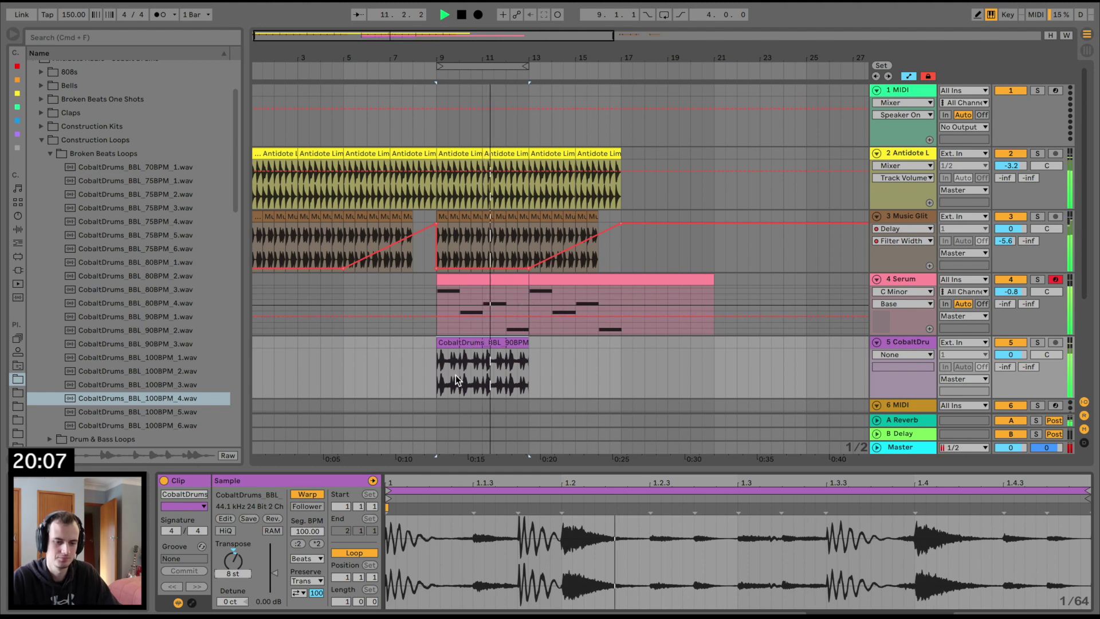
Duplicate the drum loop to bar 13, solo its track and insert a new audio track below it.
{"action": "left_click", "coordinate": [1037, 343]}
{"action": "left_click", "coordinate": [894, 343]}
{"action": "key", "text": "super+t"}
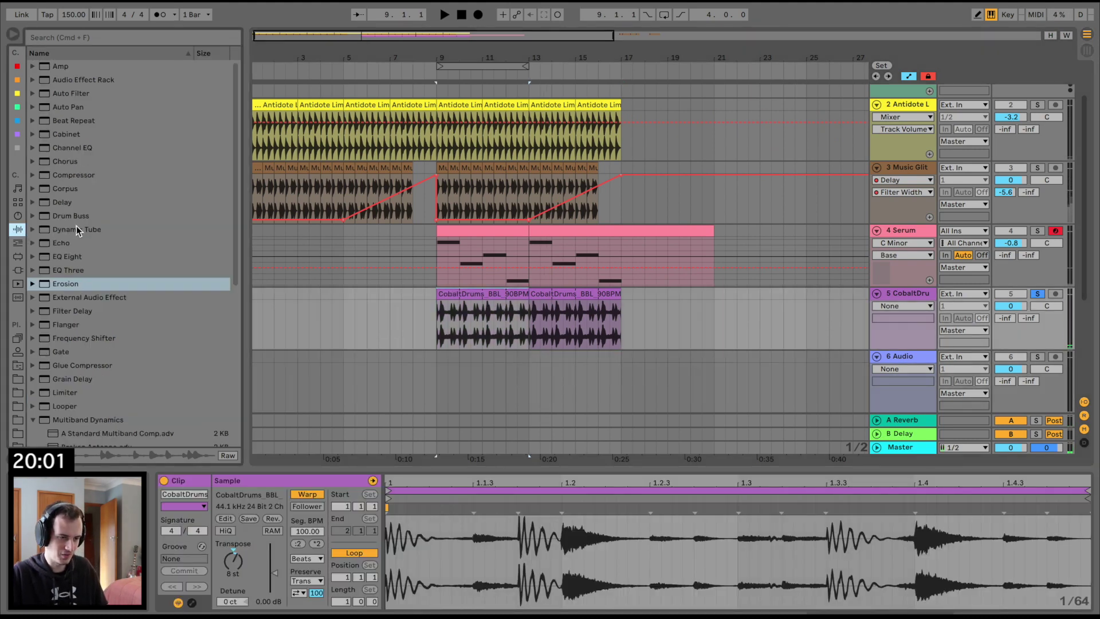
Add a Compressor with a -29.0 dB threshold and 2.25:1 ratio to the CobaltDrums track, unsolo the track and replay the section.
{"action": "double_click", "coordinate": [78, 174]}
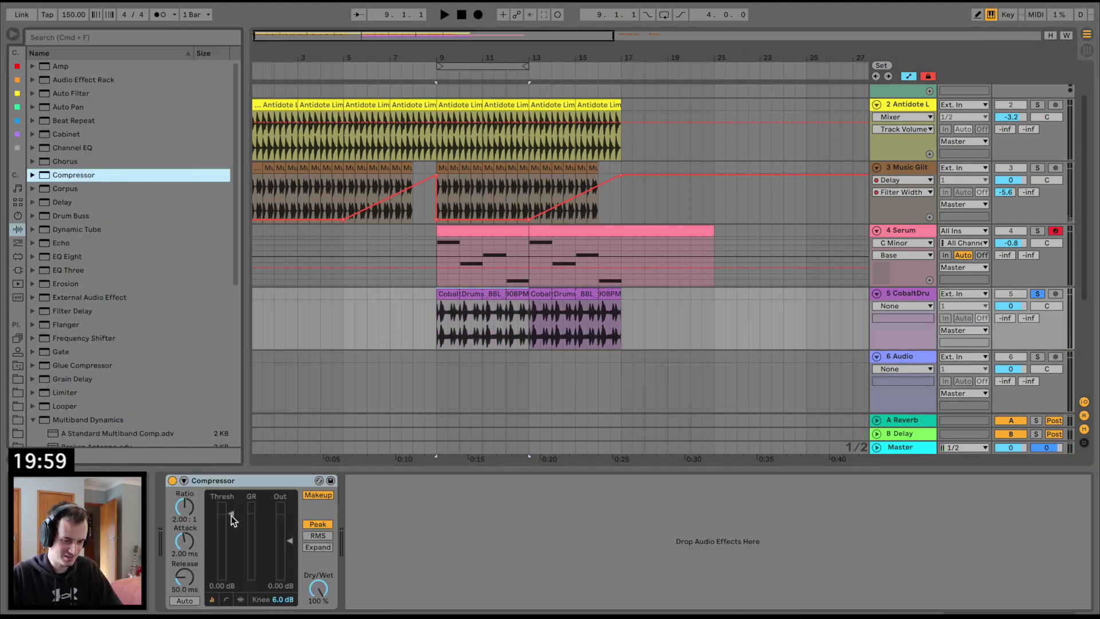
{"action": "left_click_drag", "start_coordinate": [232, 520], "coordinate": [189, 517]}
{"action": "key", "text": "space"}
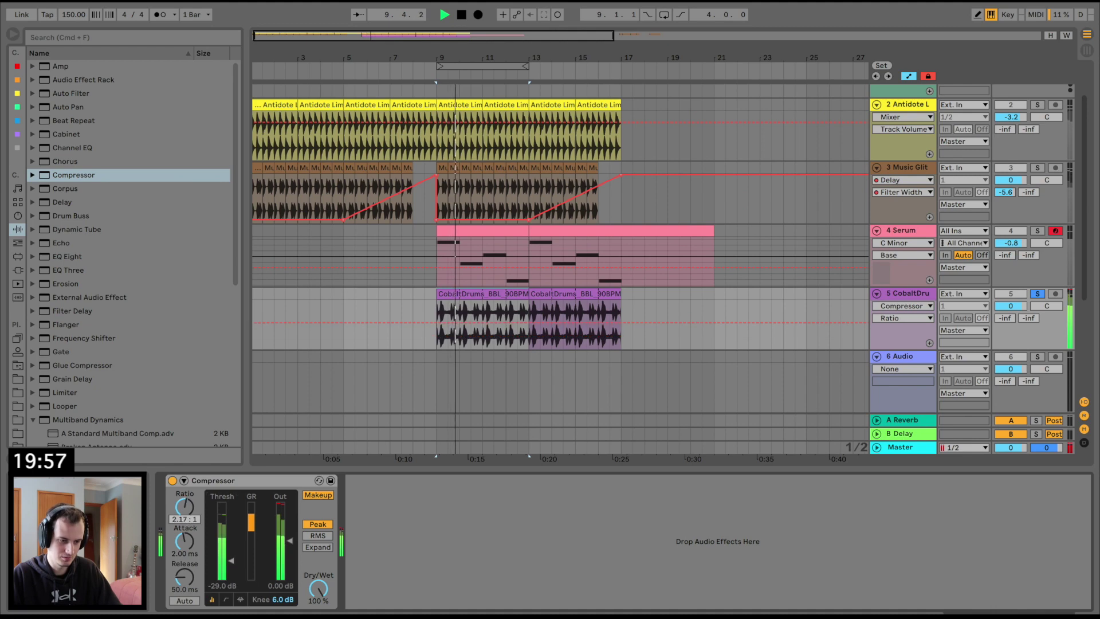
{"action": "left_click", "coordinate": [1037, 294]}
{"action": "key", "text": "space"}
{"action": "key", "text": "space"}
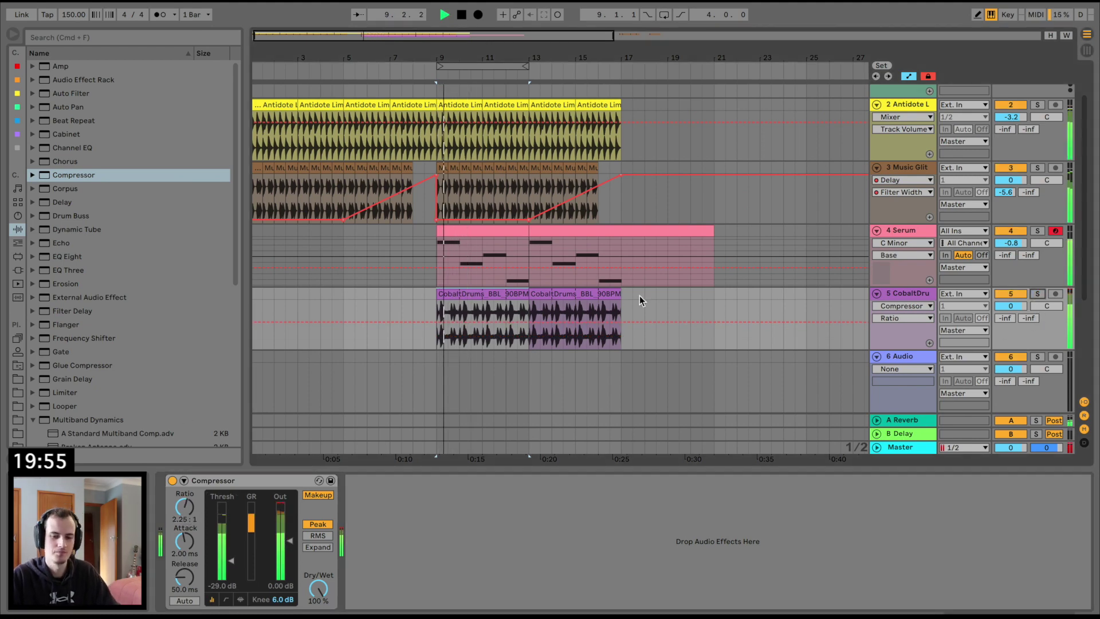
Lower the drum track's volume to -1.0 dB and add a Limiter with a 0.01 ms release behind its Compressor.
{"action": "left_click_drag", "start_coordinate": [1024, 304], "coordinate": [1024, 306]}
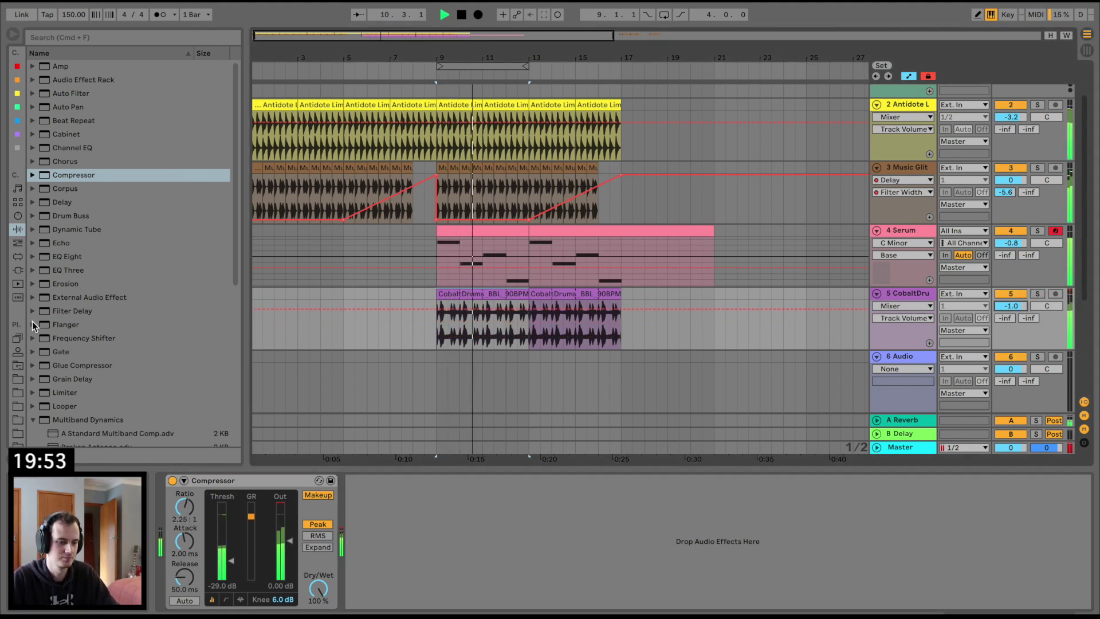
{"action": "left_click_drag", "start_coordinate": [64, 393], "coordinate": [367, 614]}
{"action": "left_click", "coordinate": [367, 600]}
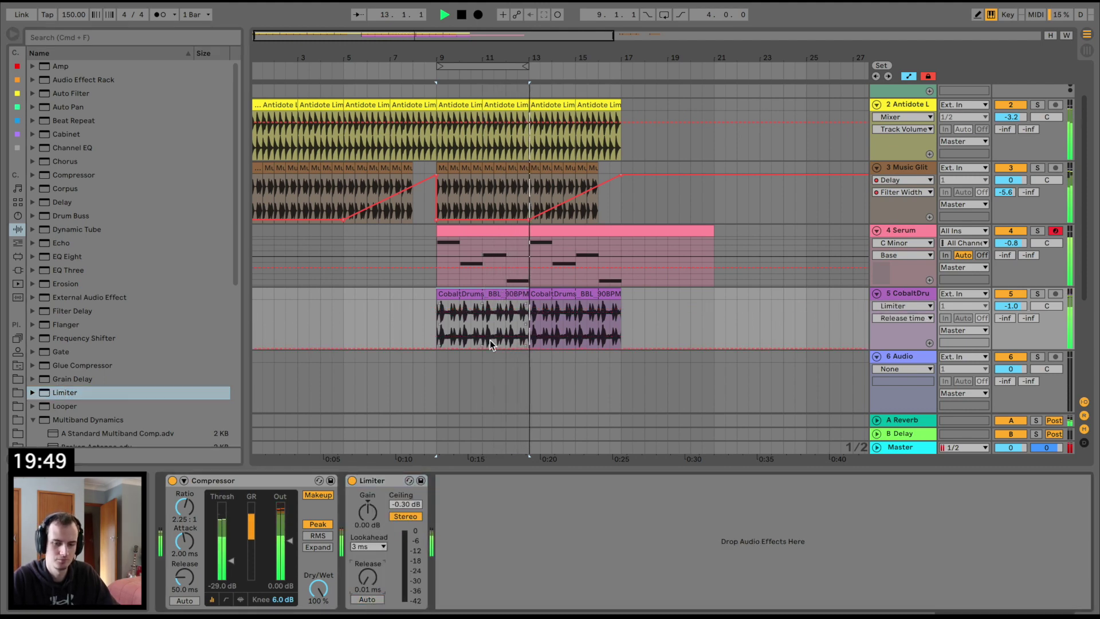
{"action": "scroll", "coordinate": [491, 343], "scroll_direction": "down", "scroll_amount": 1}
{"action": "key", "text": "space"}
Insert a new audio track directly below the CobaltDrums track.
{"action": "left_click", "coordinate": [928, 294]}
{"action": "left_click", "coordinate": [901, 286]}
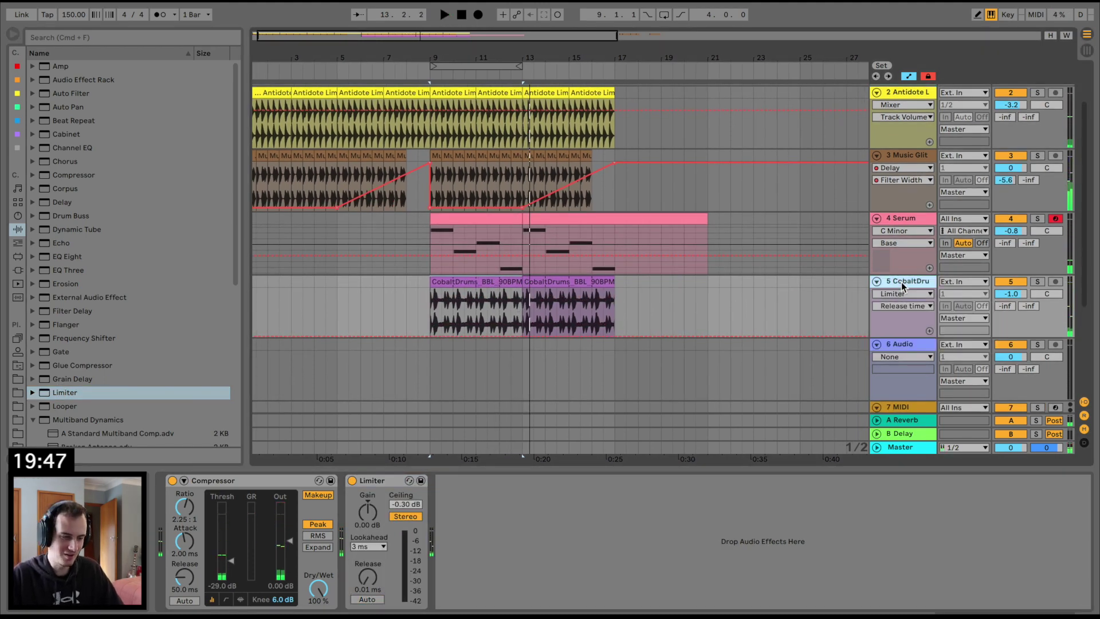
{"action": "key", "text": "super+t"}
Collapse the Construction Loops folder of the Antidote Audio - Cobalt Drums pack and expand its Kicks folder.
{"action": "left_click", "coordinate": [18, 379]}
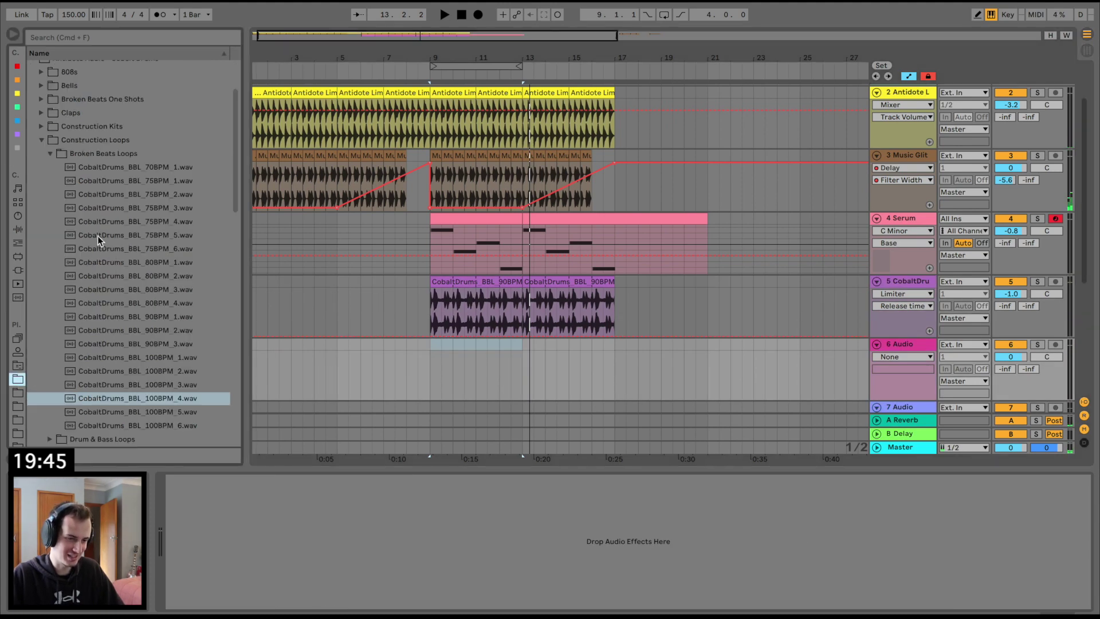
{"action": "left_click", "coordinate": [92, 195]}
{"action": "scroll", "coordinate": [68, 189], "scroll_direction": "up", "scroll_amount": 2}
{"action": "key", "text": "Left"}
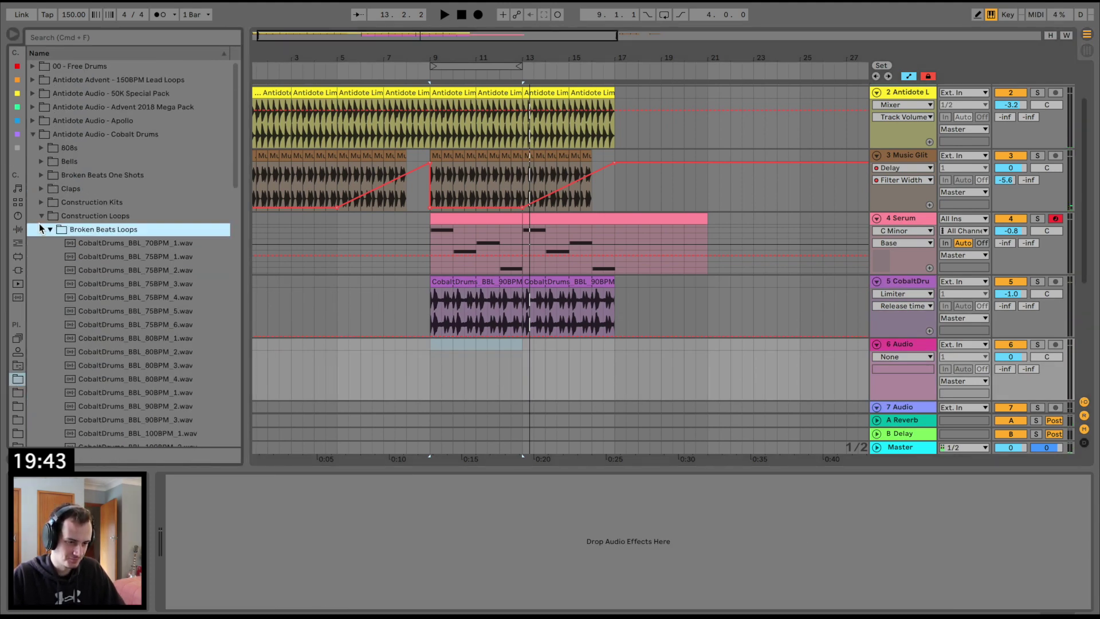
{"action": "key", "text": "Up"}
{"action": "key", "text": "Left"}
{"action": "key", "text": "Down"}
{"action": "key", "text": "Down"}
{"action": "key", "text": "Down"}
{"action": "key", "text": "Down"}
{"action": "key", "text": "Down"}
{"action": "key", "text": "Down"}
{"action": "key", "text": "Right"}
{"action": "key", "text": "Down"}
{"action": "key", "text": "Down"}
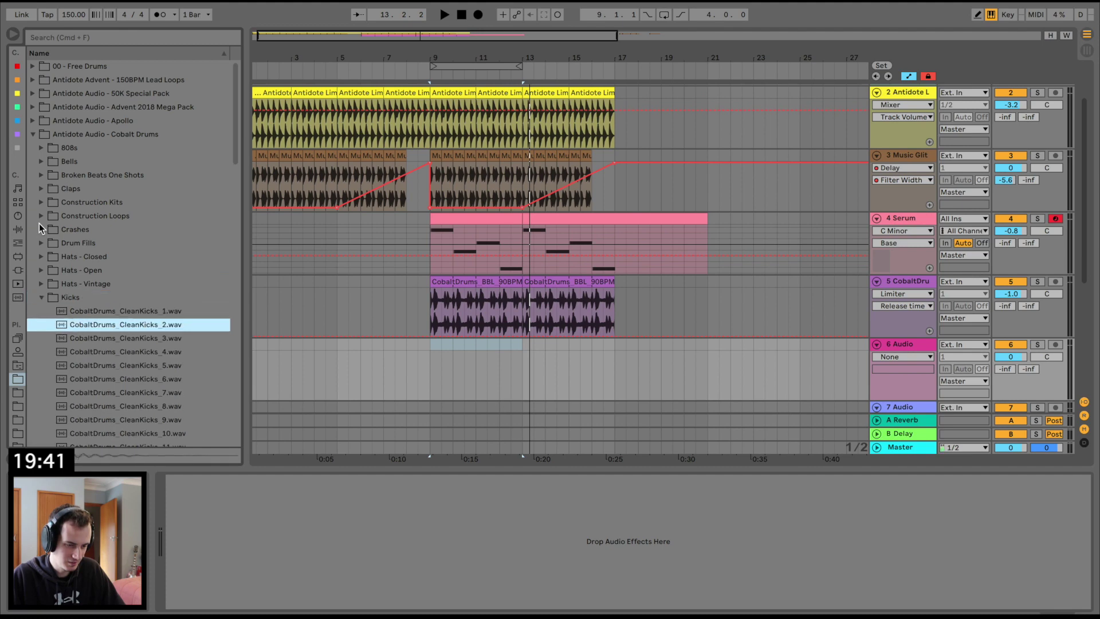
Audition the Cobalt clean kick samples one by one from CleanKicks_1 to CleanKicks_7.
{"action": "key", "text": "Down"}
{"action": "key", "text": "Up"}
{"action": "key", "text": "Up"}
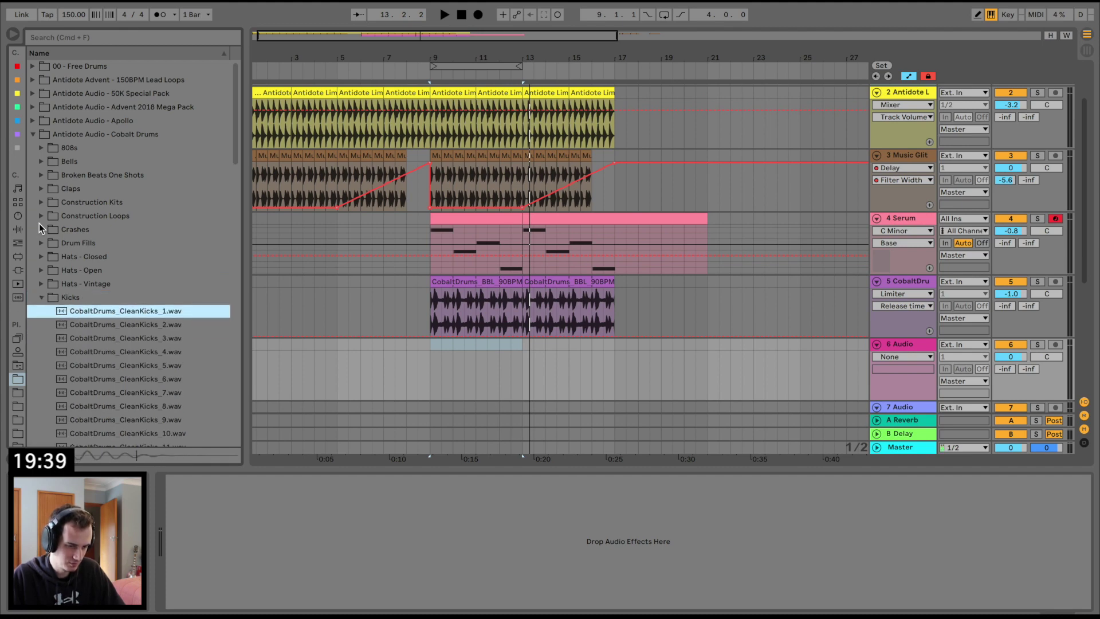
{"action": "key", "text": "Down"}
{"action": "key", "text": "Down"}
{"action": "key", "text": "Down"}
{"action": "key", "text": "Down"}
{"action": "key", "text": "Down"}
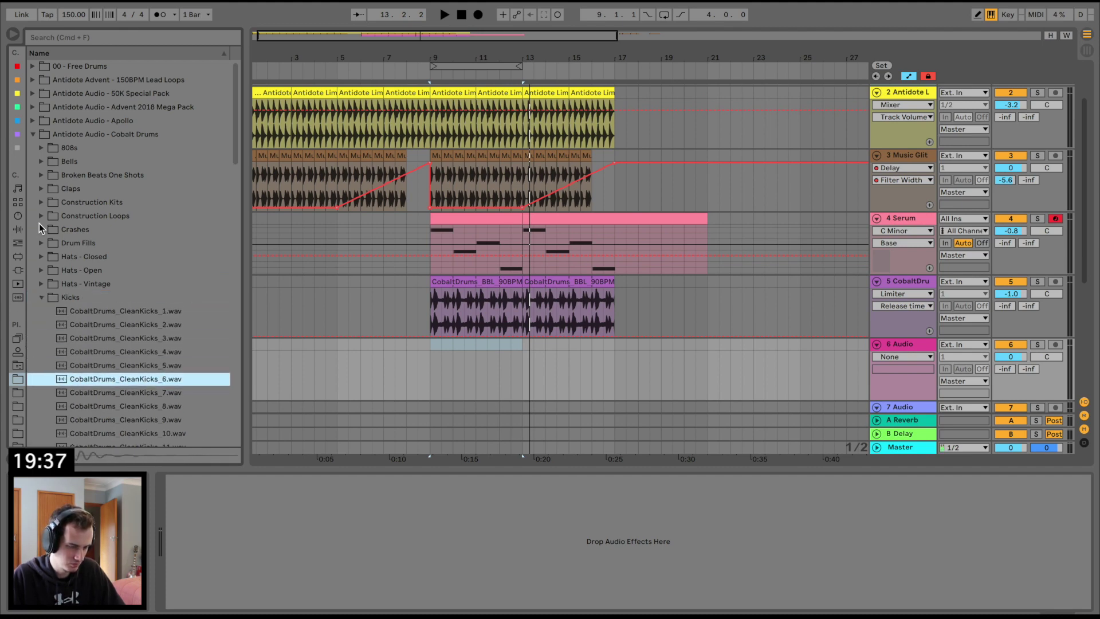
{"action": "key", "text": "Down"}
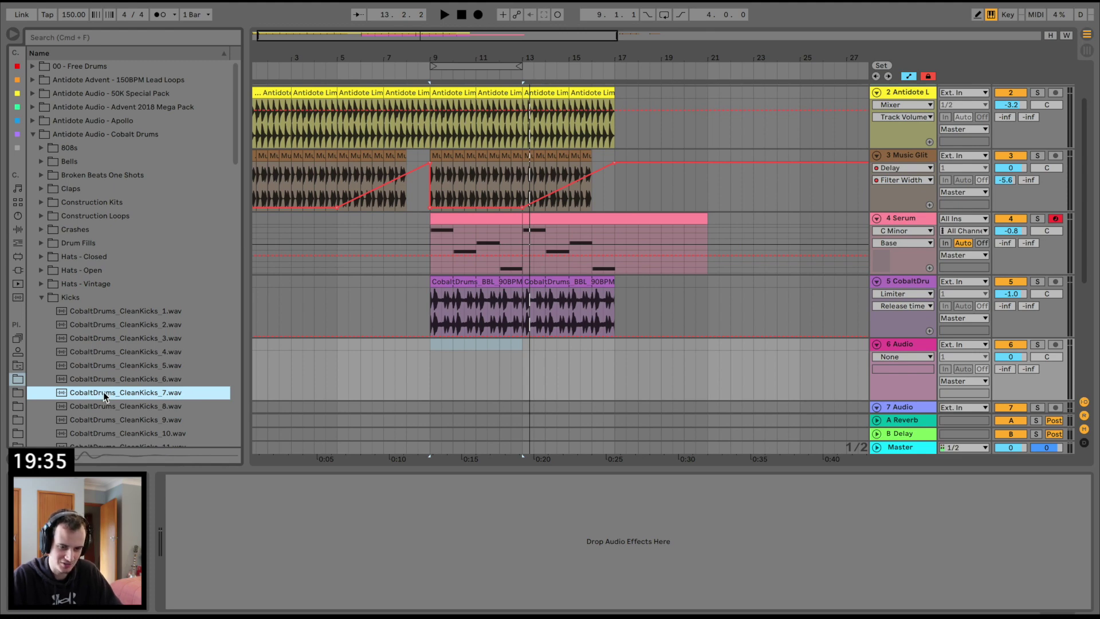
Place CobaltDrums_CleanKicks_7.wav at bar 9 on the new audio track and play from bar 8.
{"action": "left_click_drag", "start_coordinate": [106, 395], "coordinate": [499, 395]}
{"action": "left_click_drag", "start_coordinate": [429, 372], "coordinate": [428, 368]}
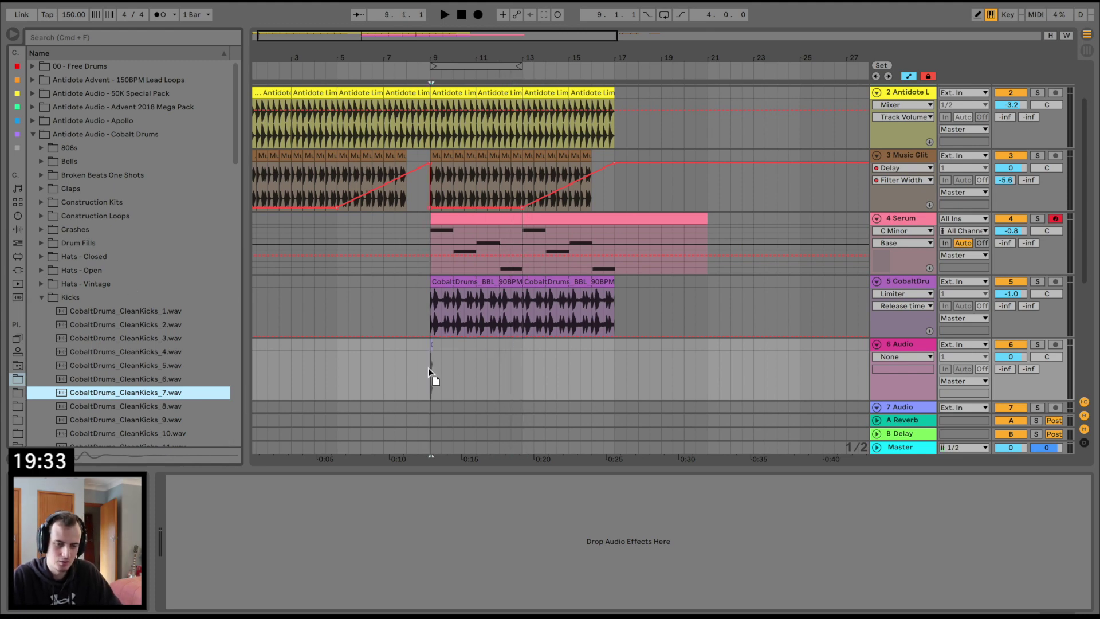
{"action": "left_click", "coordinate": [406, 358]}
{"action": "key", "text": "space"}
{"action": "left_click_drag", "start_coordinate": [445, 58], "coordinate": [446, 92]}
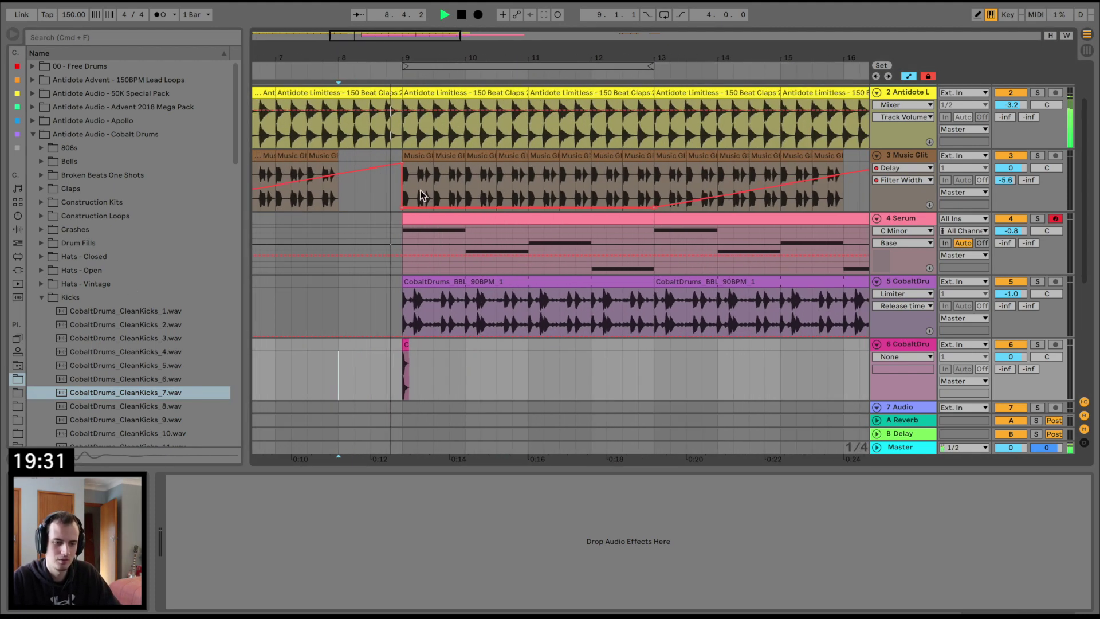
Move the kick clip to bar 13 and duplicate it on every beat up to the second beat of bar 16.
{"action": "left_click_drag", "start_coordinate": [406, 344], "coordinate": [655, 363]}
{"action": "scroll", "coordinate": [624, 359], "scroll_direction": "right", "scroll_amount": 3}
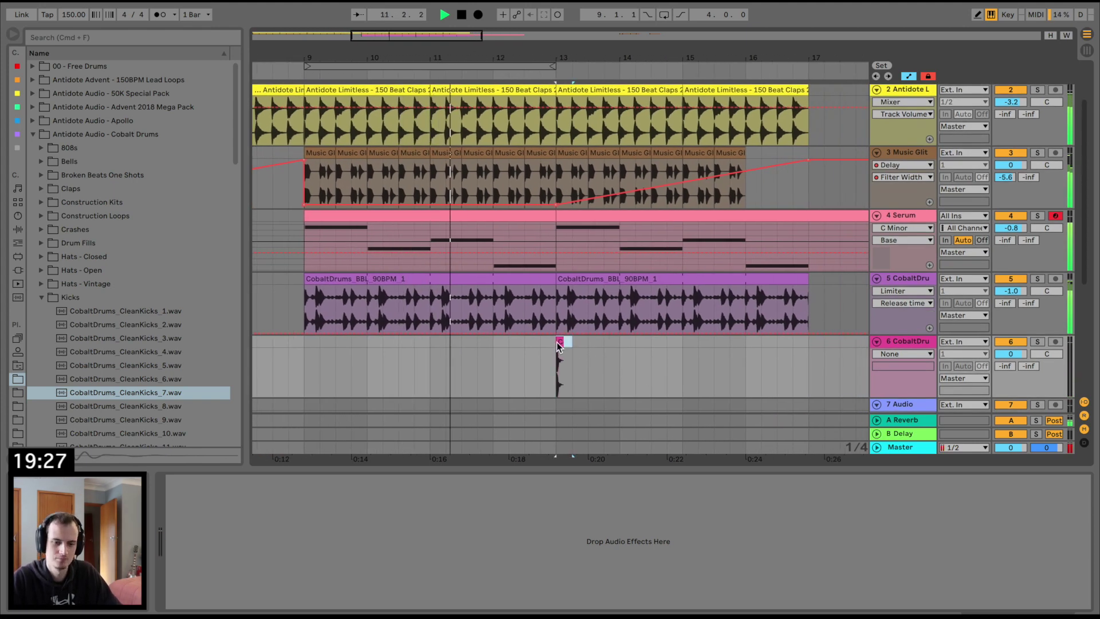
{"action": "key", "text": "super+d"}
{"action": "key", "text": "super+d"}
{"action": "key", "text": "super+d"}
{"action": "key", "text": "super+d"}
{"action": "key", "text": "super+d"}
{"action": "key", "text": "super+d"}
{"action": "key", "text": "super+d"}
{"action": "key", "text": "super+d"}
{"action": "key", "text": "super+d"}
{"action": "key", "text": "super+d"}
{"action": "key", "text": "super+d"}
{"action": "key", "text": "super+d"}
{"action": "key", "text": "super+d"}
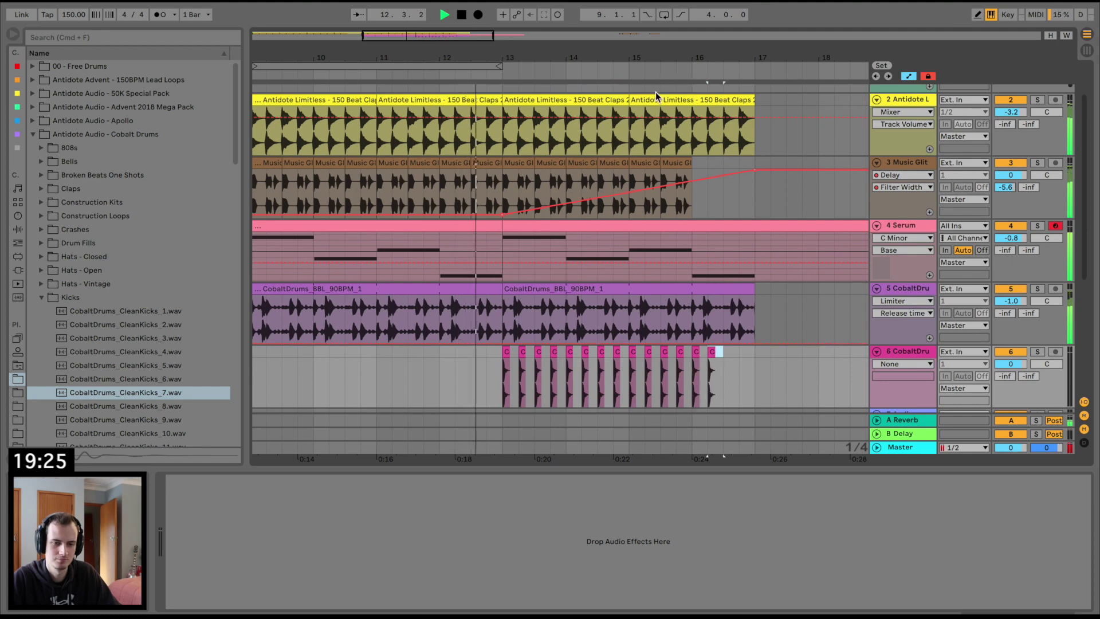
{"action": "scroll", "coordinate": [656, 112], "scroll_direction": "up", "scroll_amount": 3}
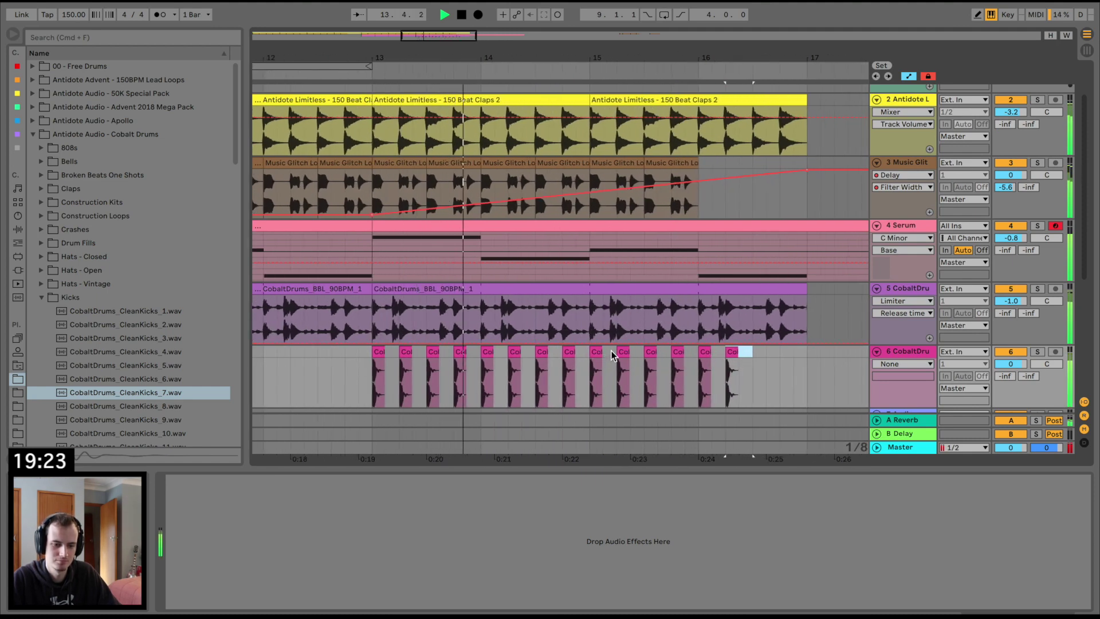
Duplicate the kick at bar 15 in eighth-note steps up to bar 16 and play back the build-up.
{"action": "left_click", "coordinate": [603, 355]}
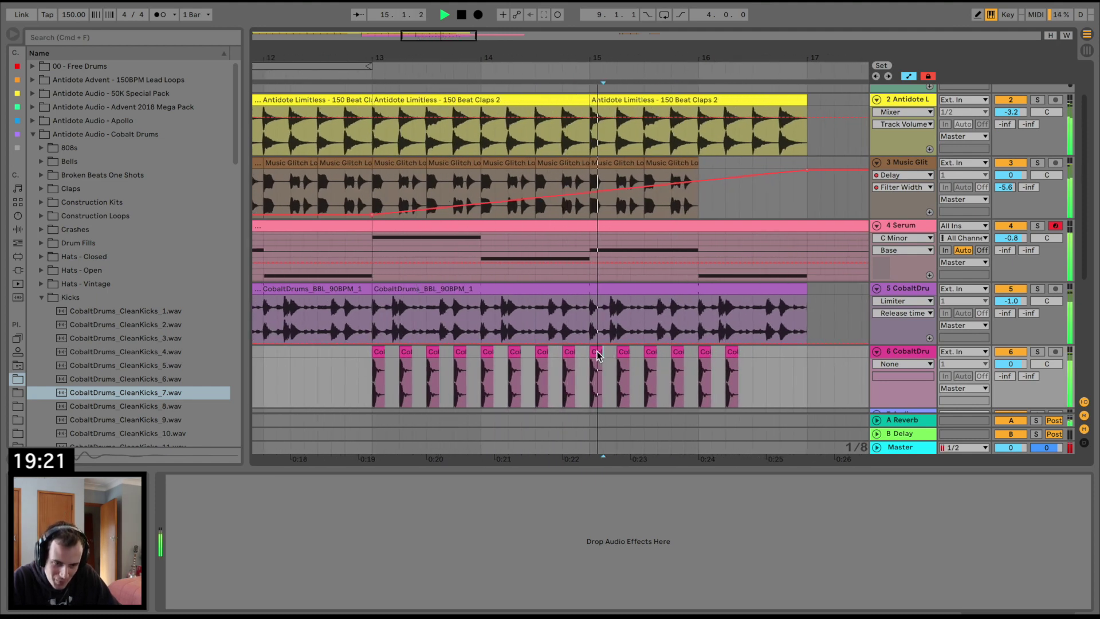
{"action": "left_click", "coordinate": [597, 354]}
{"action": "key", "text": "super+d"}
{"action": "key", "text": "super+d"}
{"action": "key", "text": "super+d"}
{"action": "key", "text": "super+d"}
{"action": "key", "text": "super+d"}
{"action": "key", "text": "super+d"}
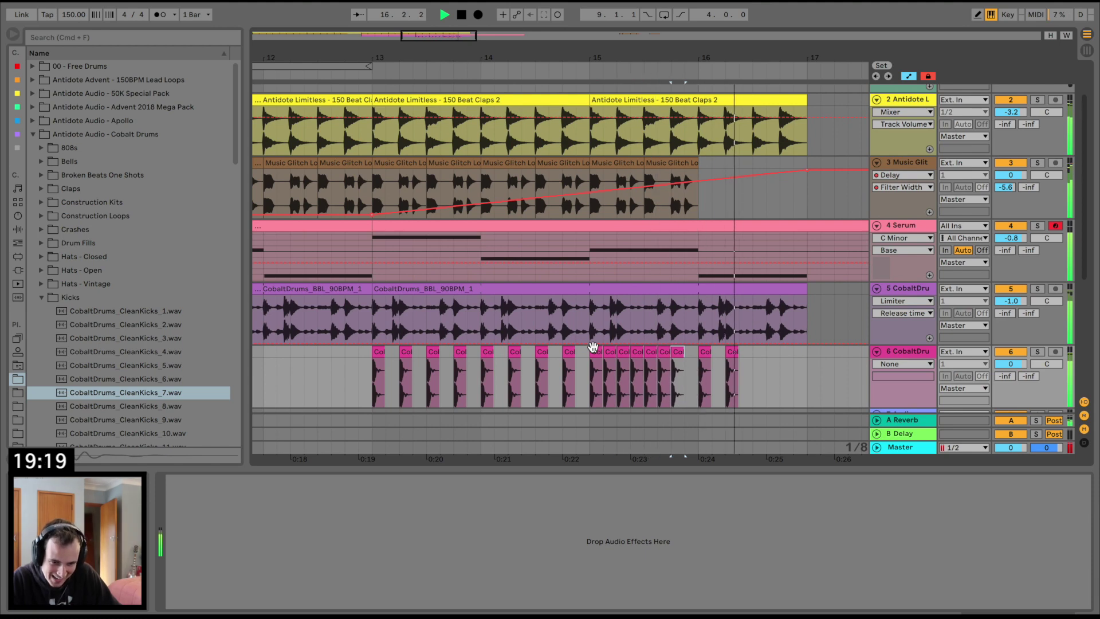
{"action": "key", "text": "super+d"}
{"action": "key", "text": "space"}
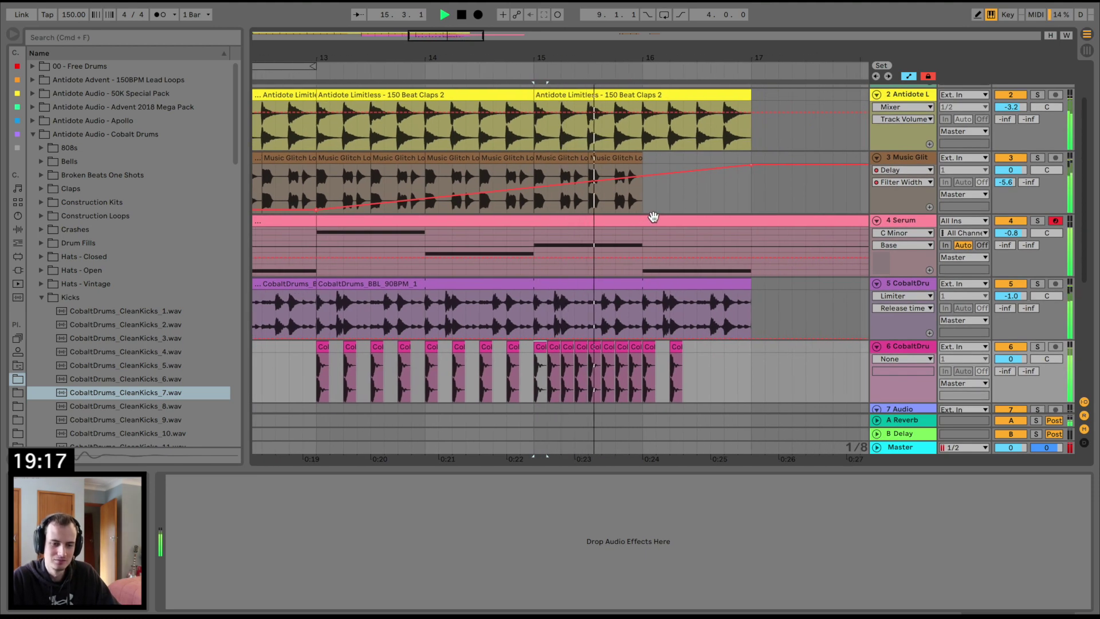
{"action": "left_click", "coordinate": [646, 243]}
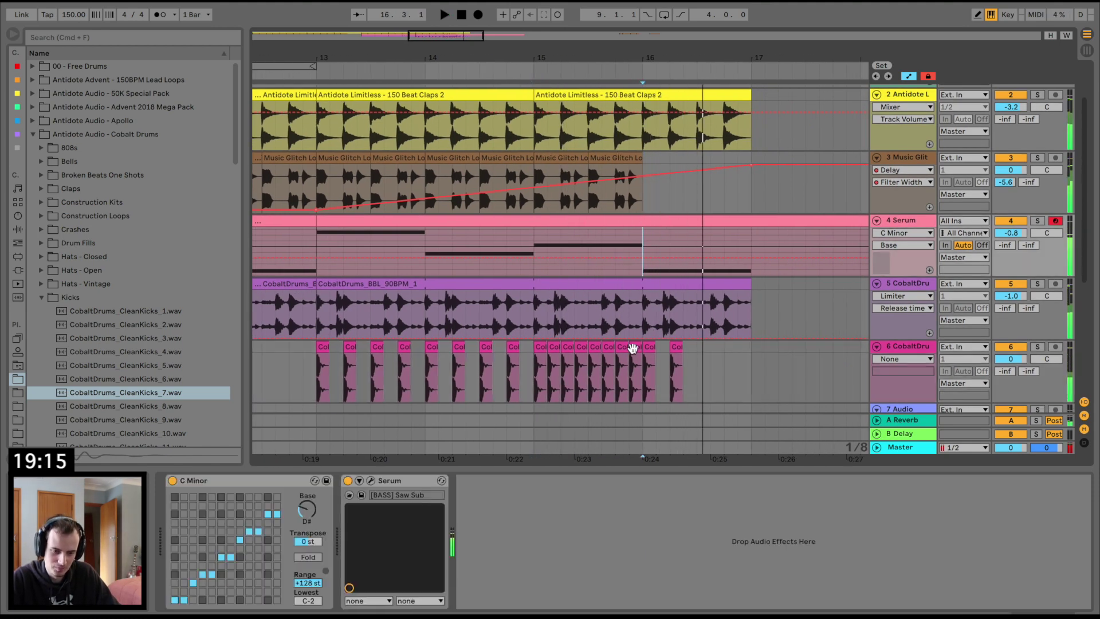
Cut the kick at bar 16 down to a sixteenth note and duplicate it back to back until bar 17.
{"action": "left_click", "coordinate": [629, 347]}
{"action": "left_click_drag", "start_coordinate": [673, 61], "coordinate": [655, 111]}
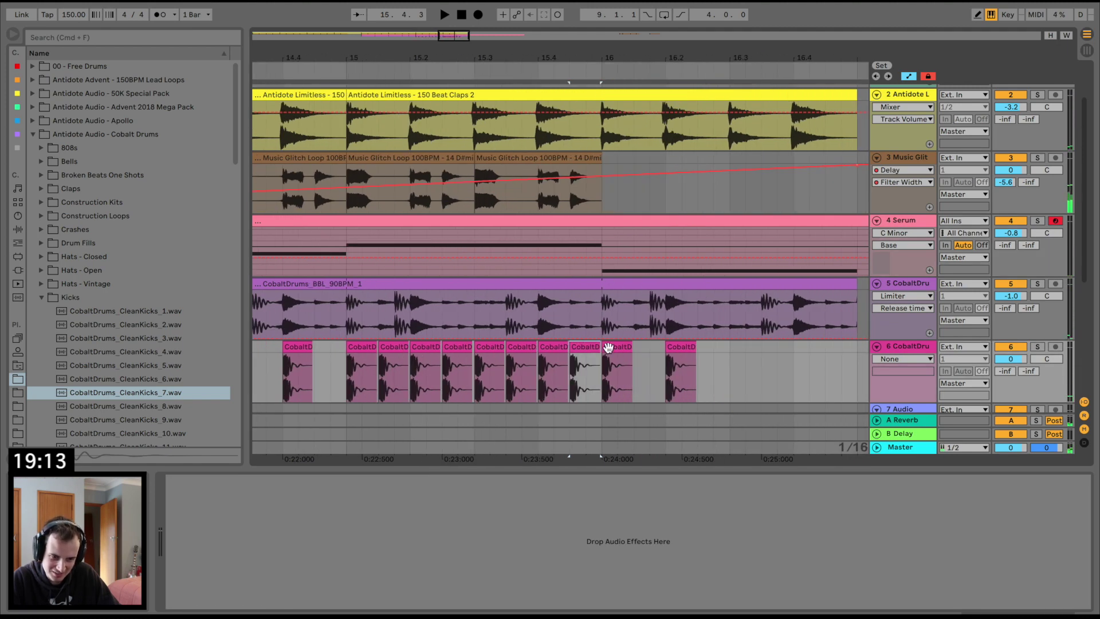
{"action": "left_click", "coordinate": [615, 346]}
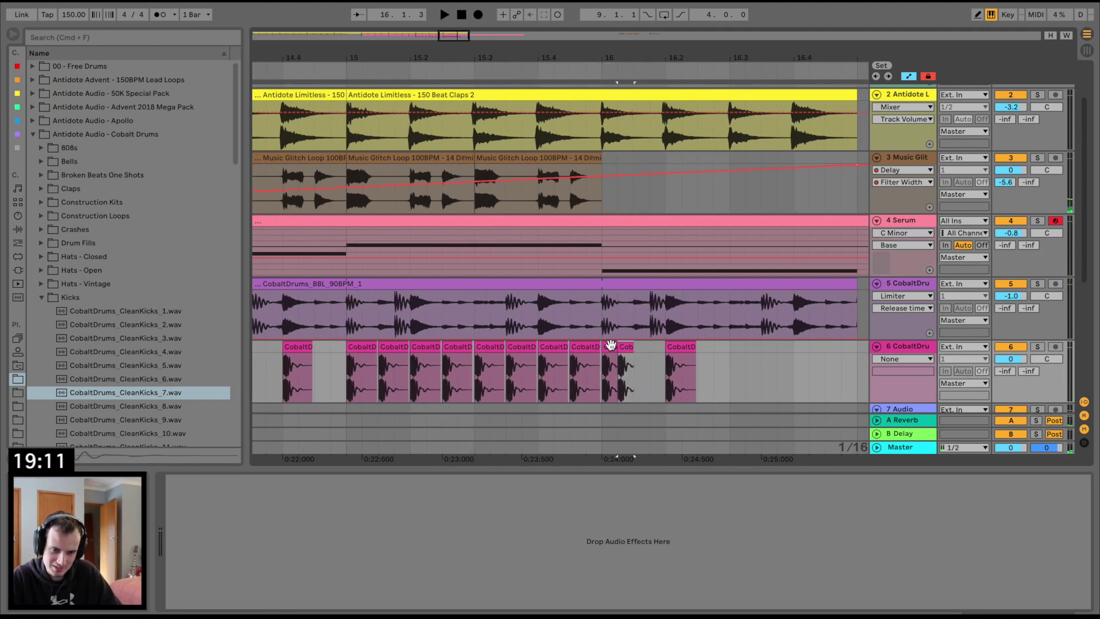
{"action": "key", "text": "super+d"}
{"action": "key", "text": "super+d"}
{"action": "key", "text": "super+d"}
{"action": "key", "text": "super+d"}
{"action": "key", "text": "super+d"}
{"action": "key", "text": "super+d"}
{"action": "key", "text": "super+d"}
{"action": "key", "text": "super+d"}
{"action": "key", "text": "super+d"}
{"action": "key", "text": "super+d"}
{"action": "key", "text": "super+d"}
{"action": "key", "text": "super+d"}
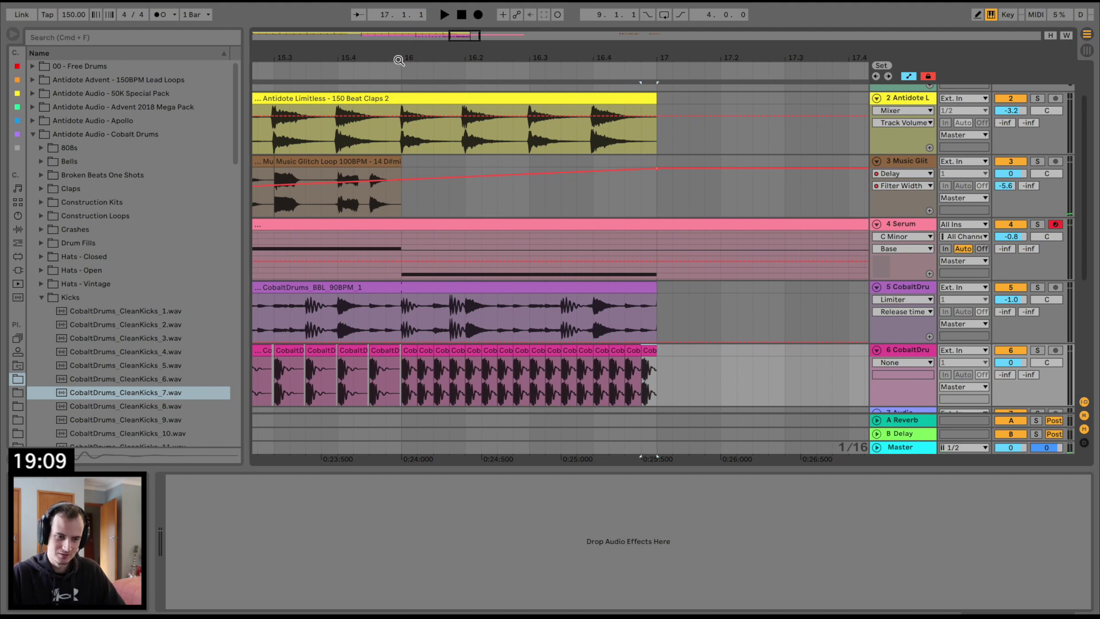
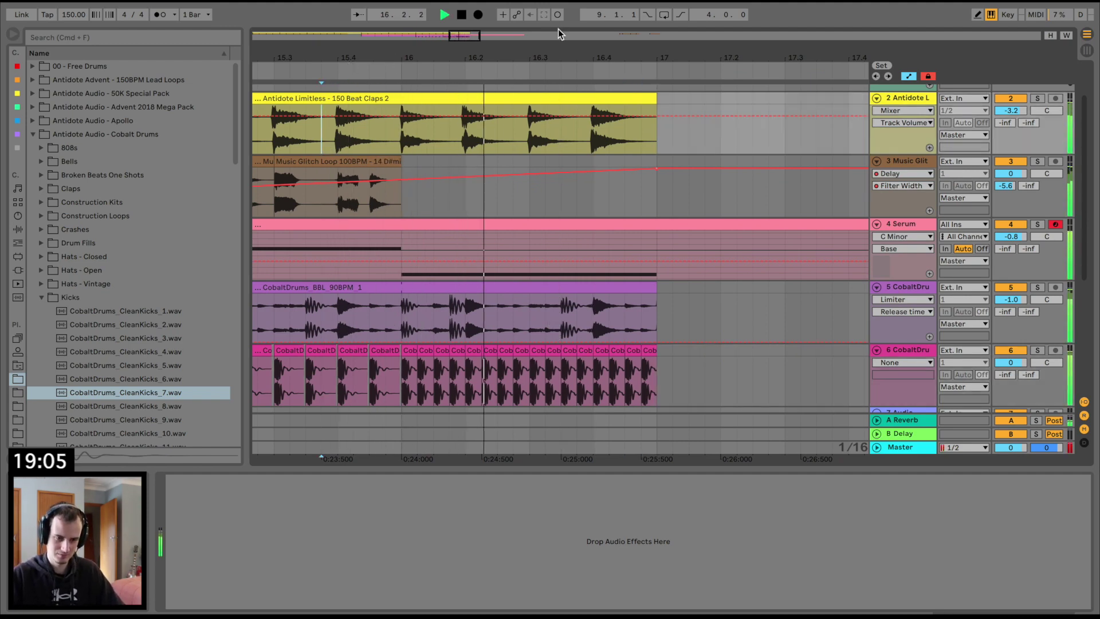
Trim the kick at 16.3 to a thirty-second note, duplicate it in a continuous roll towards bar 17 and play it back.
{"action": "left_click_drag", "start_coordinate": [566, 61], "coordinate": [567, 86]}
{"action": "key", "text": "space"}
{"action": "left_click_drag", "start_coordinate": [523, 350], "coordinate": [511, 350]}
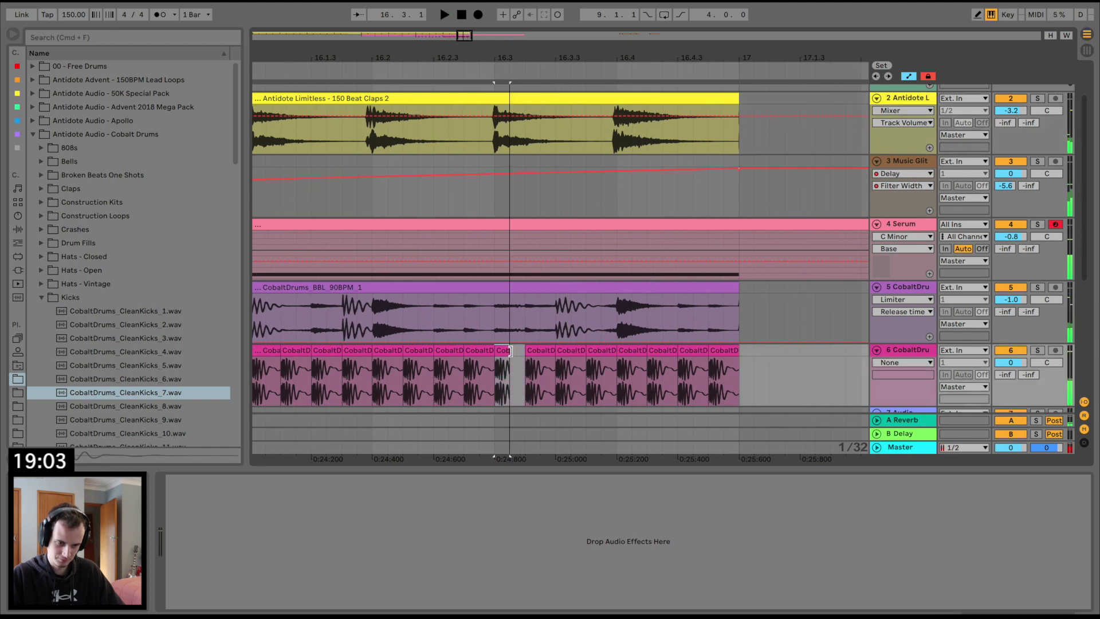
{"action": "key", "text": "super+d"}
{"action": "key", "text": "super+d"}
{"action": "key", "text": "super+d"}
{"action": "key", "text": "super+d"}
{"action": "key", "text": "super+d"}
{"action": "key", "text": "super+d"}
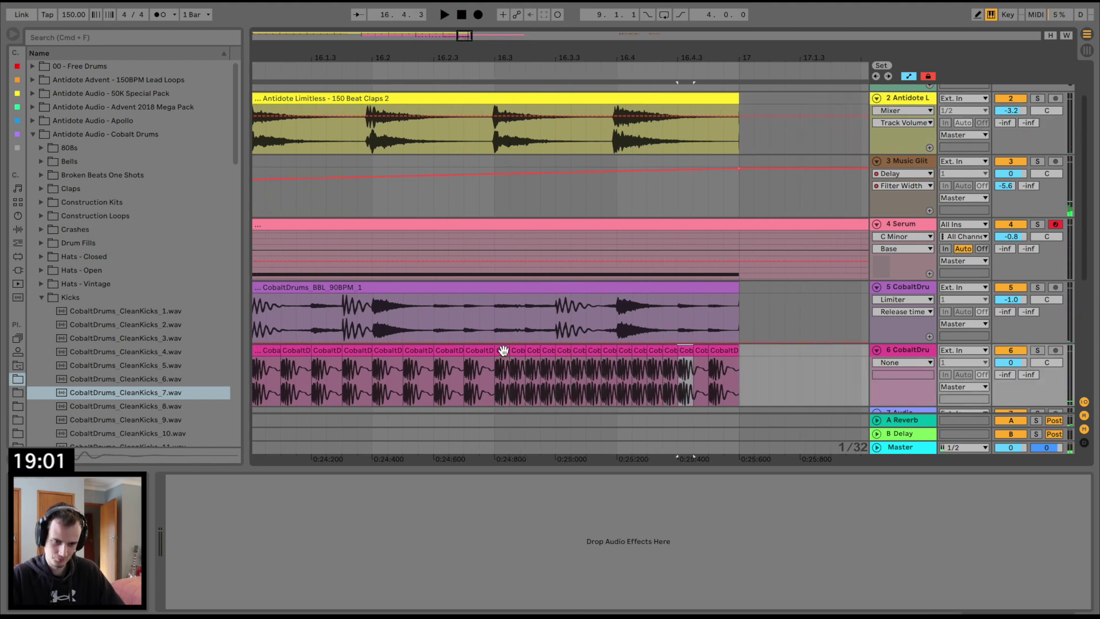
{"action": "left_click", "coordinate": [440, 392]}
{"action": "key", "text": "space"}
{"action": "left_click_drag", "start_coordinate": [534, 50], "coordinate": [532, 11]}
{"action": "key", "text": "space"}
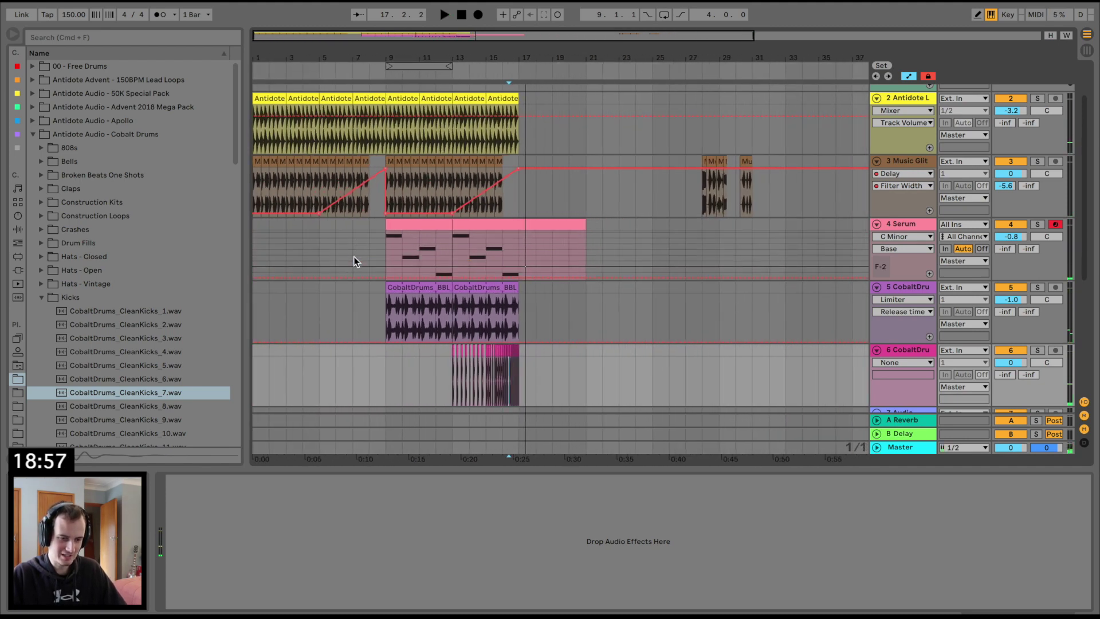
Play from bar 5 and add an Auto Filter to the kick track, set to high-pass at 26.0 Hz.
{"action": "left_click", "coordinate": [311, 177]}
{"action": "key", "text": "space"}
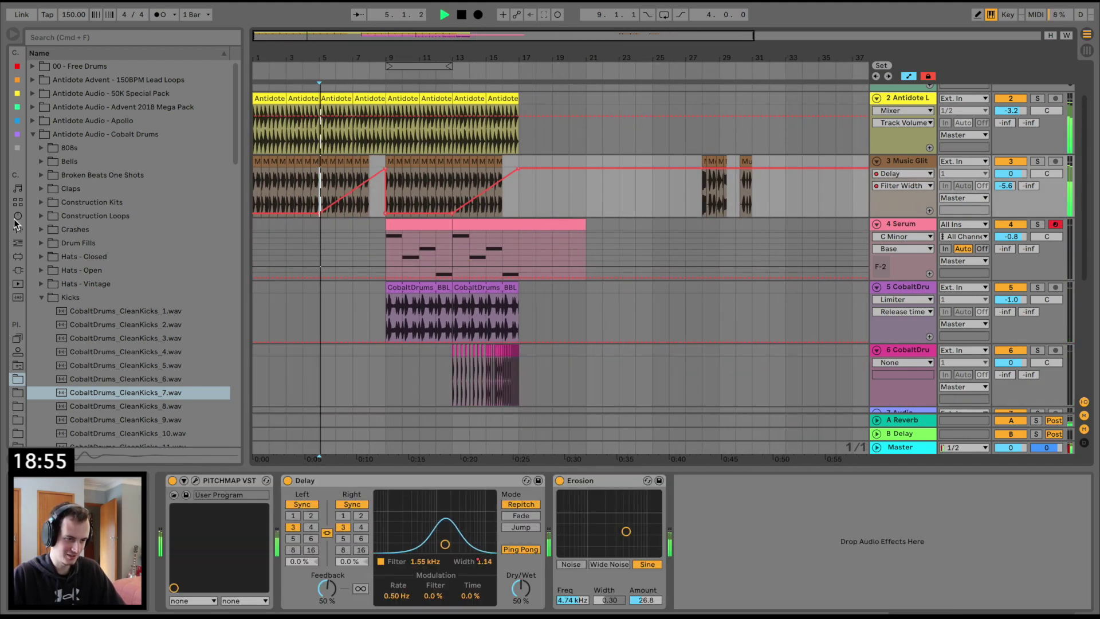
{"action": "left_click", "coordinate": [18, 229]}
{"action": "left_click_drag", "start_coordinate": [68, 94], "coordinate": [434, 371]}
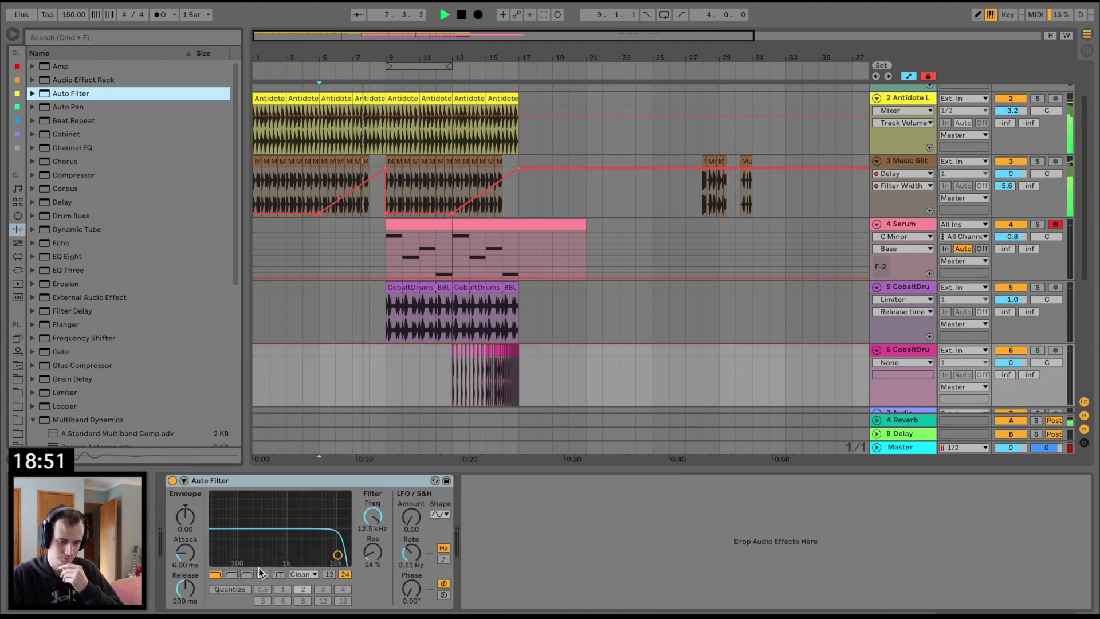
{"action": "left_click", "coordinate": [231, 574]}
{"action": "left_click_drag", "start_coordinate": [365, 519], "coordinate": [367, 567]}
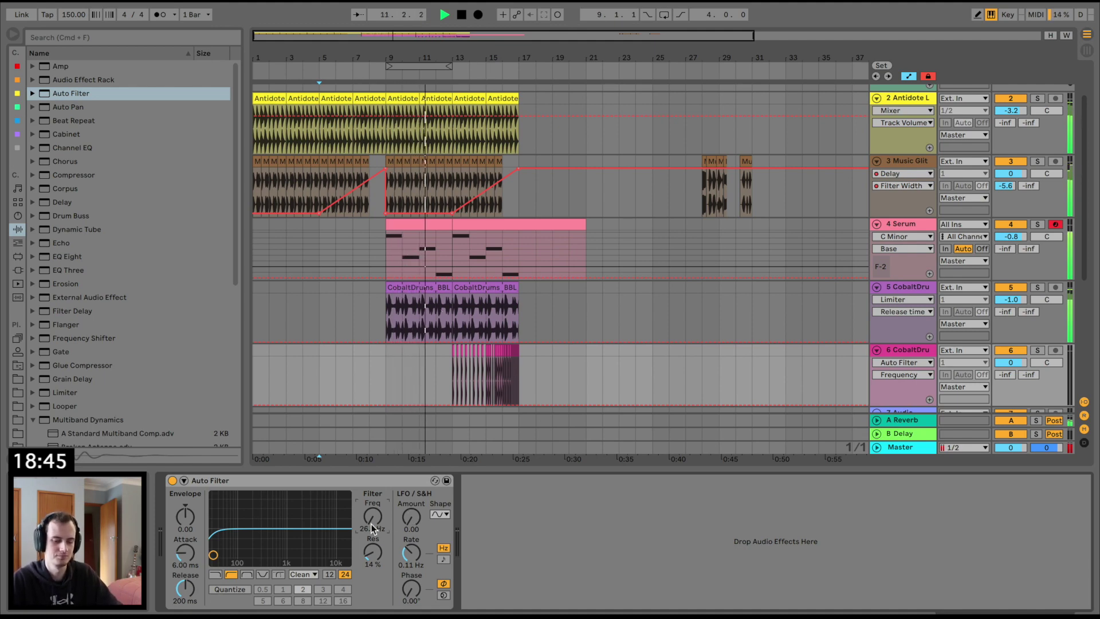
Automate the kick track's Auto Filter frequency to rise from bar 15 to about 1.51 kHz at bar 17.
{"action": "scroll", "coordinate": [566, 397], "scroll_direction": "down", "scroll_amount": 1}
{"action": "scroll", "coordinate": [566, 393], "scroll_direction": "down", "scroll_amount": 1}
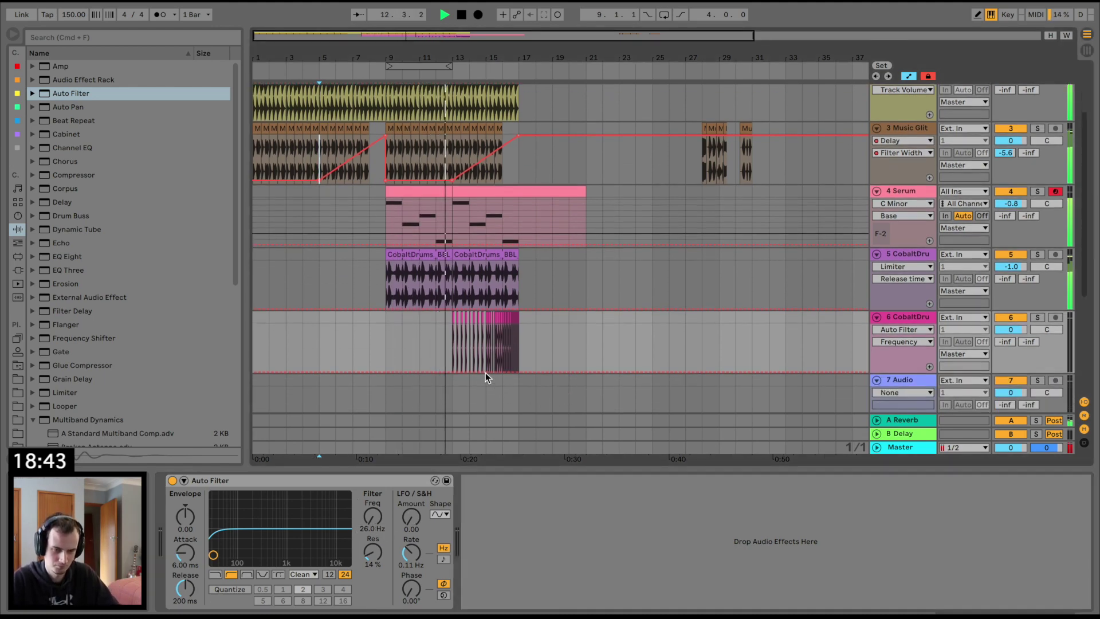
{"action": "left_click", "coordinate": [519, 375]}
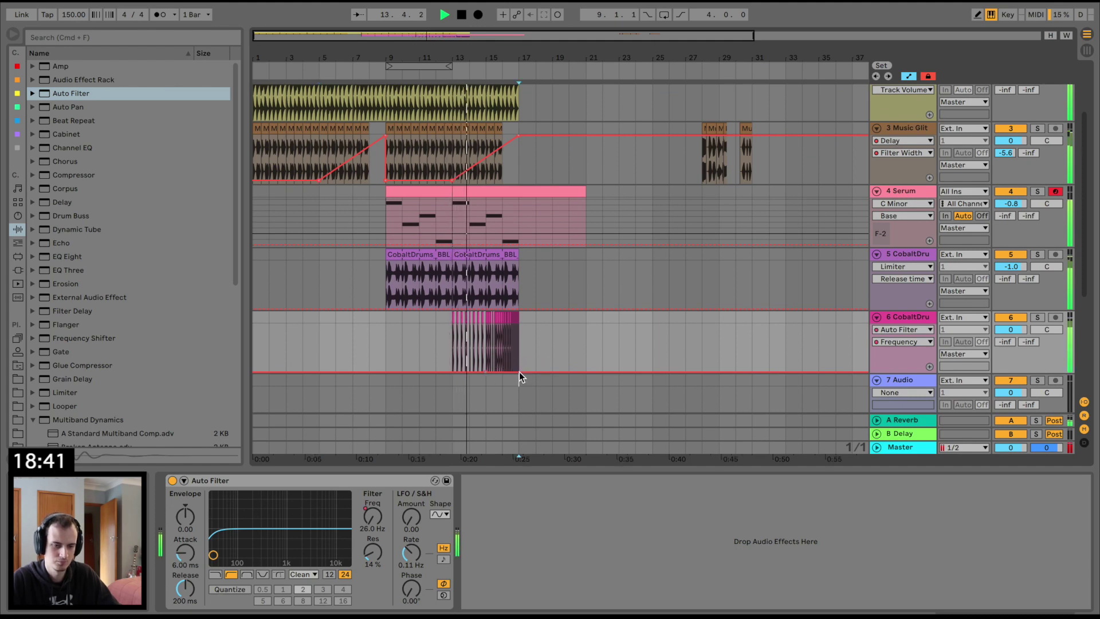
{"action": "left_click_drag", "start_coordinate": [515, 371], "coordinate": [517, 342]}
{"action": "key", "text": "space"}
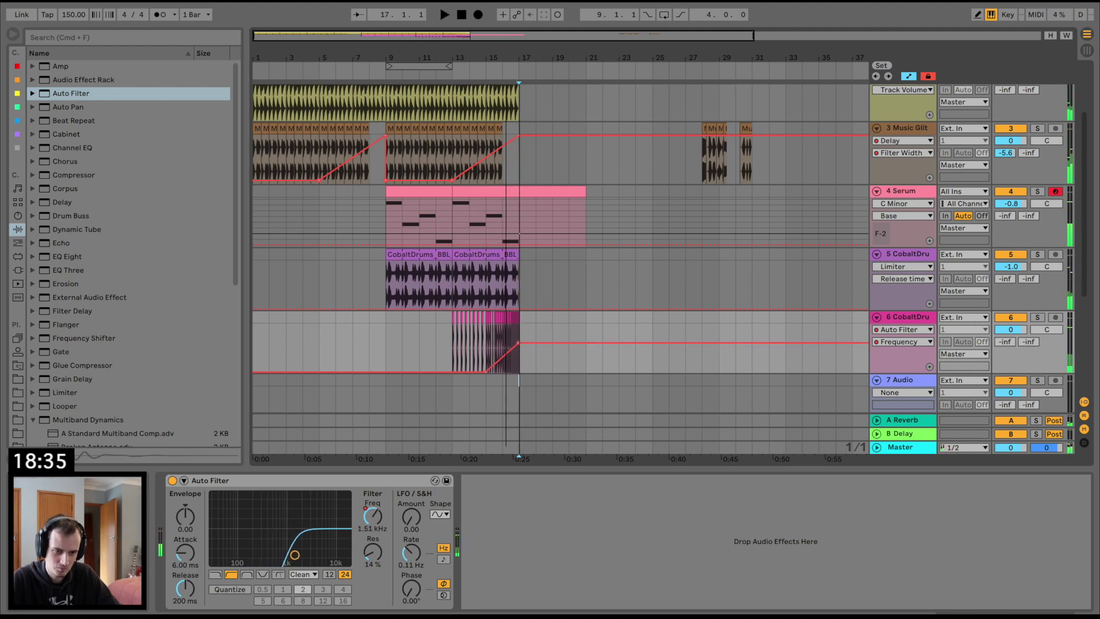
{"action": "left_click_drag", "start_coordinate": [458, 36], "coordinate": [458, 262]}
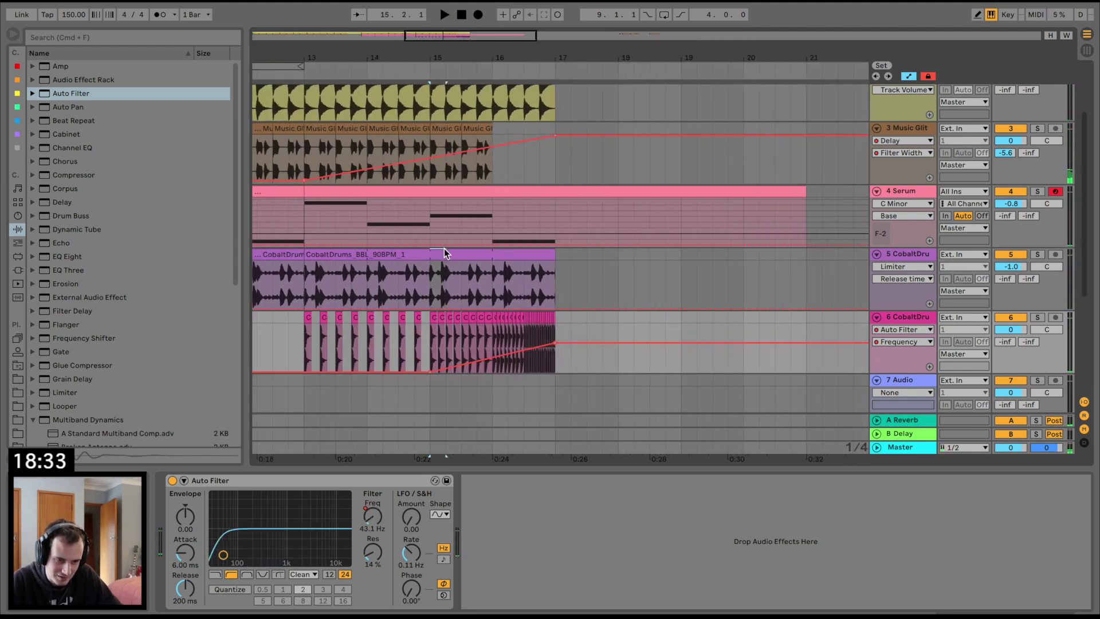
Split out the first beat of bar 15 in the CobaltDrums loop and duplicate it back to back five times during playback.
{"action": "left_click", "coordinate": [444, 283]}
{"action": "left_click", "coordinate": [308, 283]}
{"action": "key", "text": "space"}
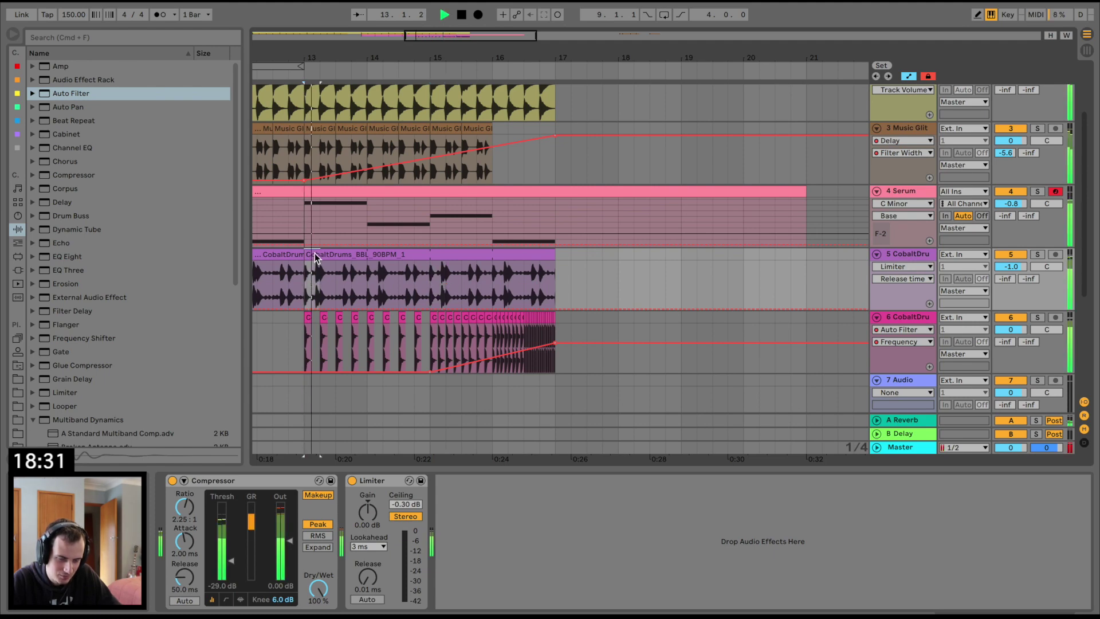
{"action": "left_click_drag", "start_coordinate": [432, 288], "coordinate": [445, 288]}
{"action": "key", "text": "super+e"}
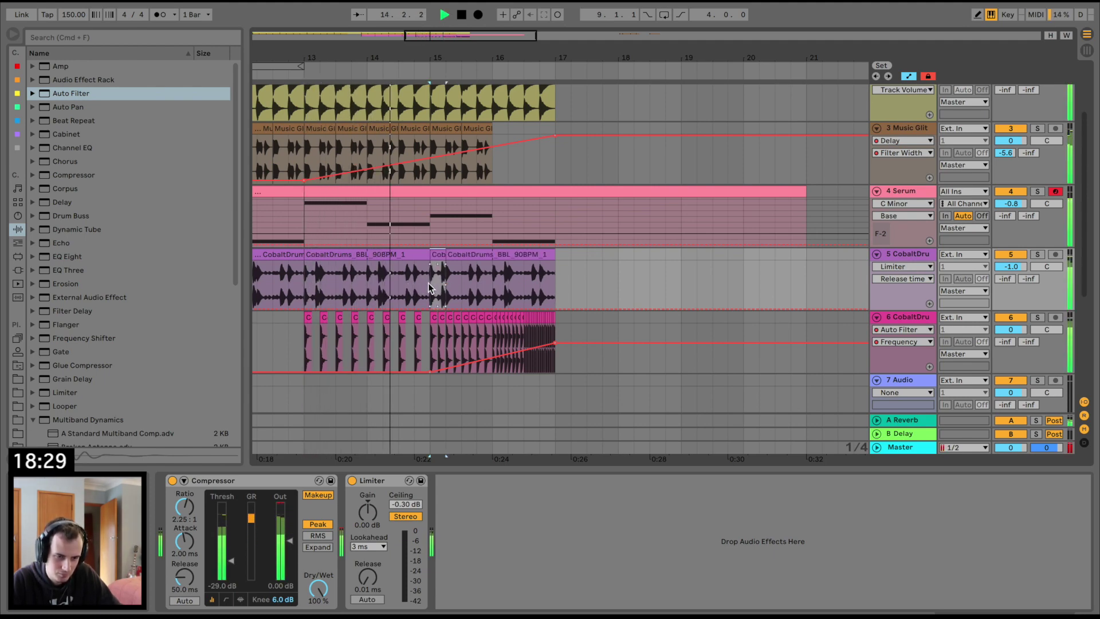
{"action": "left_click", "coordinate": [437, 255]}
{"action": "key", "text": "super+d"}
{"action": "key", "text": "super+d"}
{"action": "key", "text": "super+d"}
{"action": "key", "text": "super+d"}
{"action": "key", "text": "super+d"}
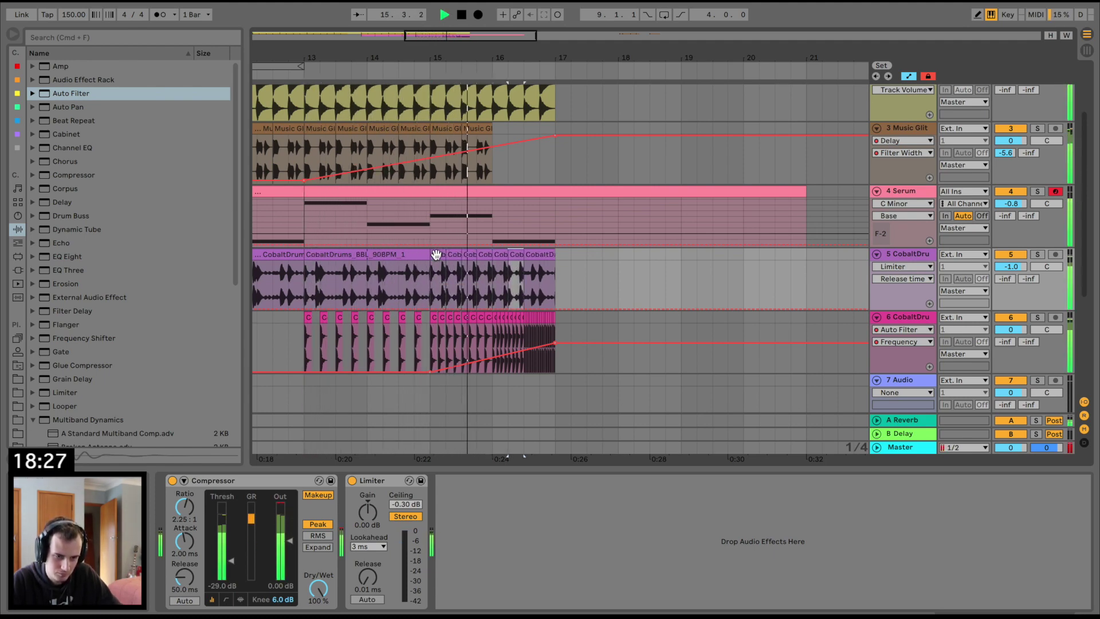
Try filling bar 16 of the CobaltDrums loop with a repeated eighth-note slice up to bar 17 and play it back.
{"action": "left_click_drag", "start_coordinate": [527, 58], "coordinate": [528, 112]}
{"action": "key", "text": "space"}
{"action": "left_click", "coordinate": [462, 274]}
{"action": "key", "text": "super+d"}
{"action": "key", "text": "super+d"}
{"action": "key", "text": "super+d"}
{"action": "key", "text": "super+d"}
{"action": "key", "text": "super+d"}
{"action": "key", "text": "super+d"}
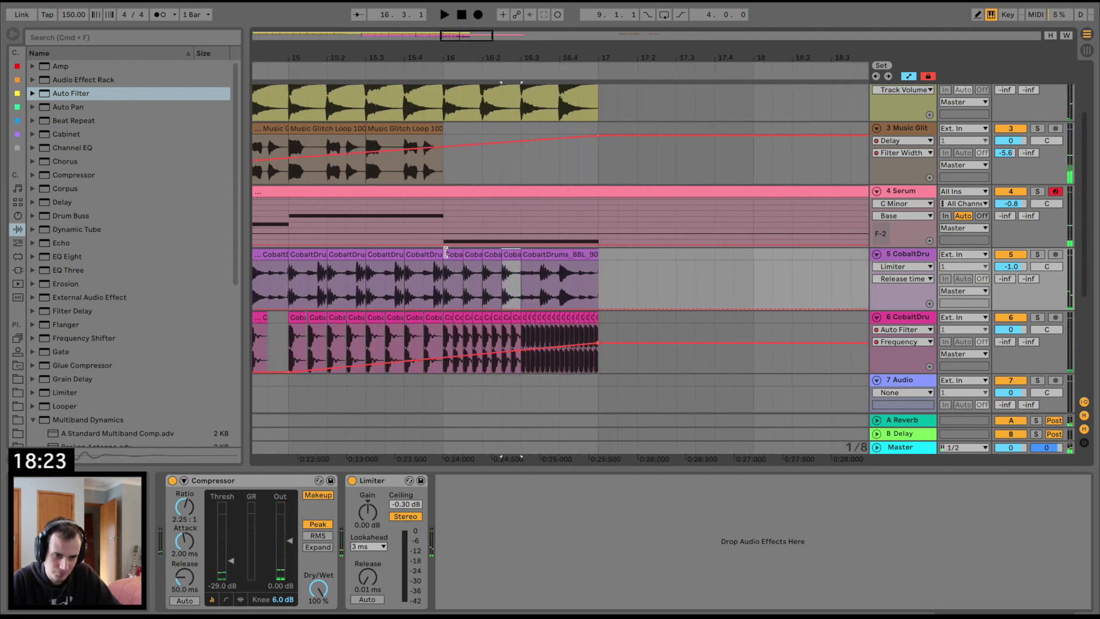
{"action": "left_click", "coordinate": [423, 281]}
{"action": "key", "text": "space"}
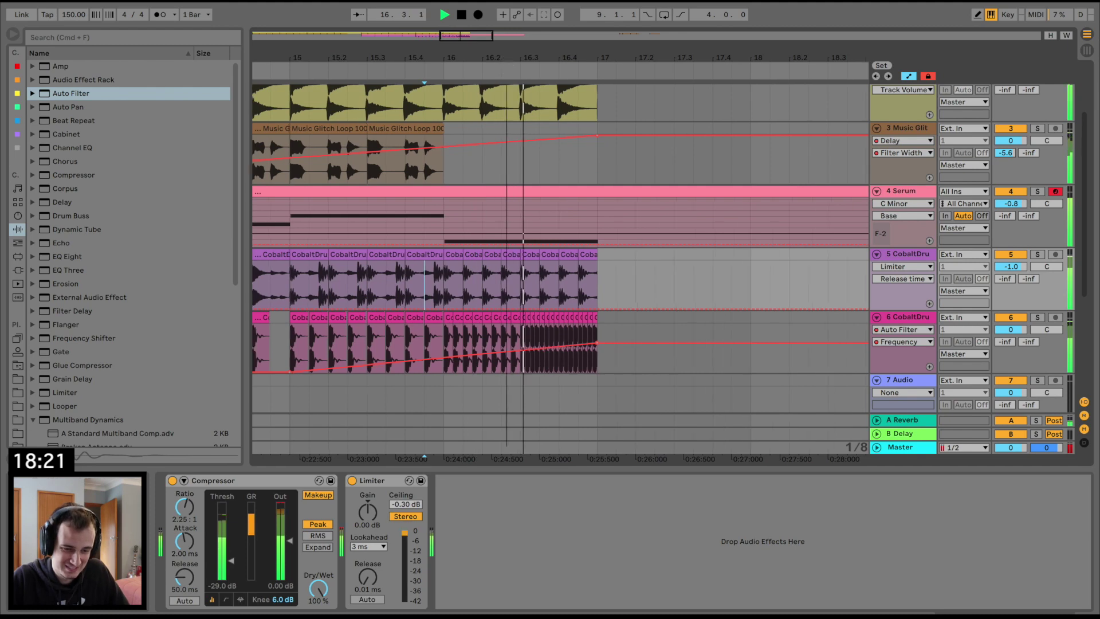
{"action": "left_click_drag", "start_coordinate": [505, 60], "coordinate": [505, 50]}
{"action": "key", "text": "space"}
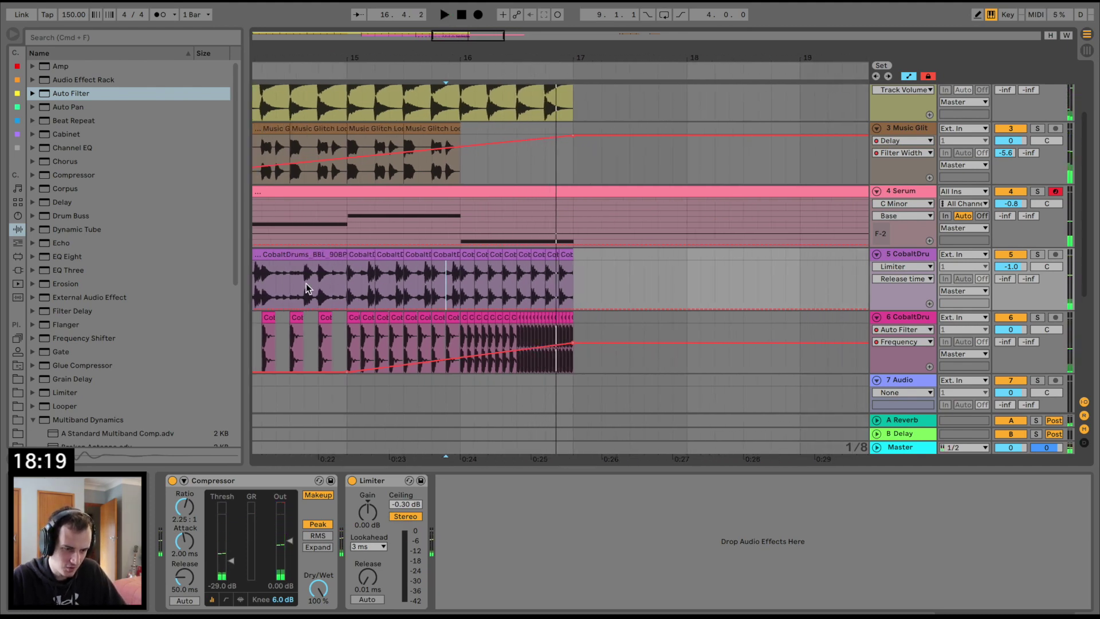
Paste a one-beat CobaltDrums slice from bar 14 at bar 16 and duplicate it until bar 17 during playback.
{"action": "left_click_drag", "start_coordinate": [280, 280], "coordinate": [299, 278]}
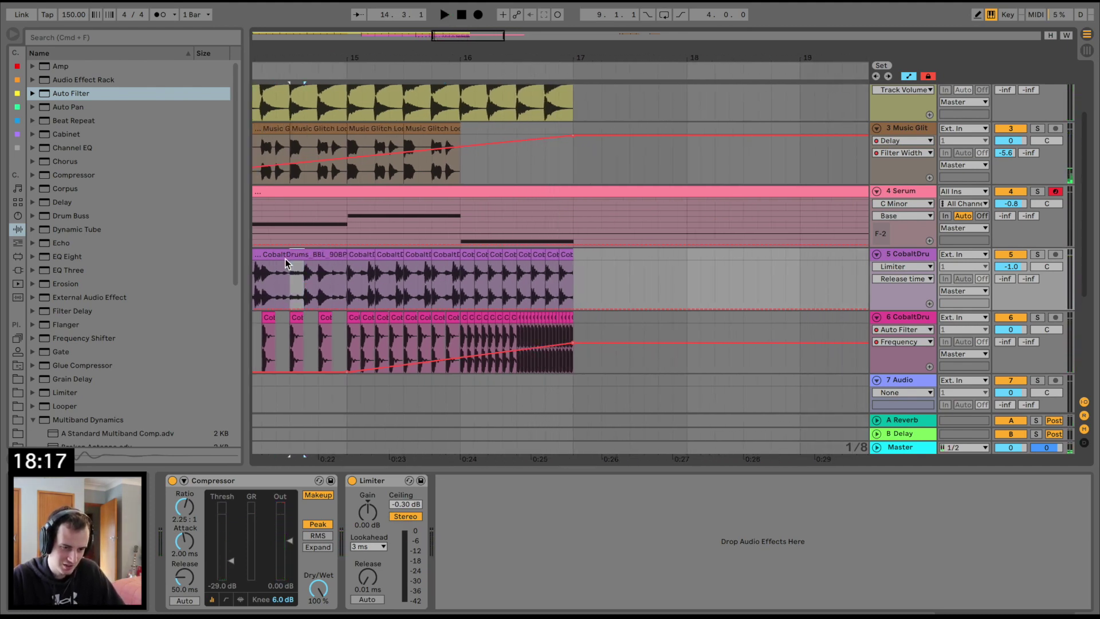
{"action": "left_click", "coordinate": [466, 252]}
{"action": "key", "text": "super+v"}
{"action": "key", "text": "space"}
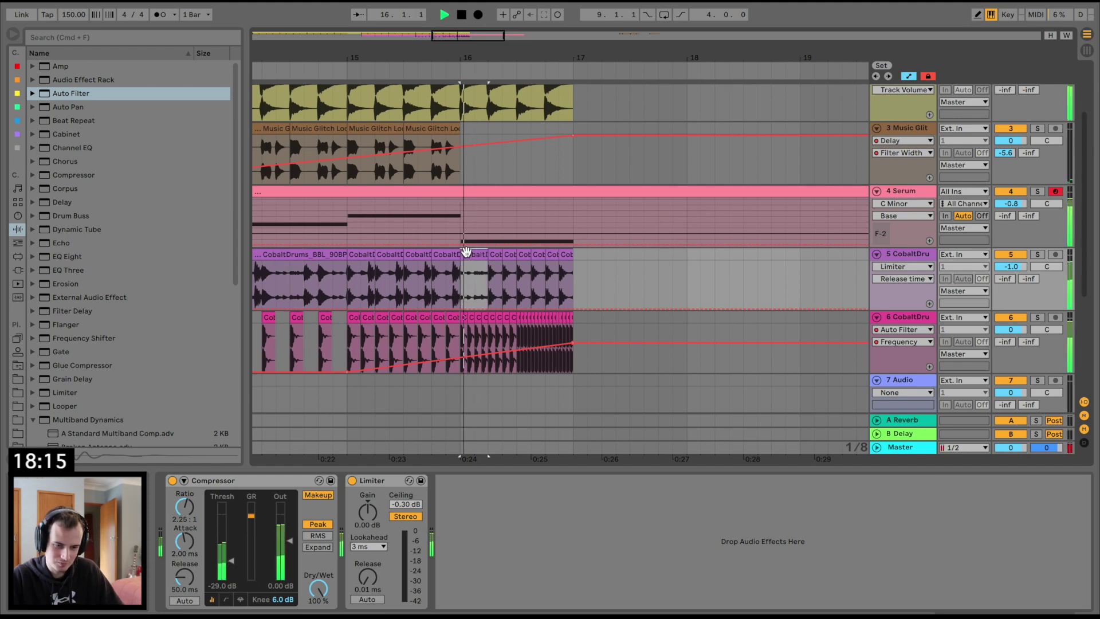
{"action": "key", "text": "super+d"}
{"action": "key", "text": "super+d"}
{"action": "key", "text": "super+d"}
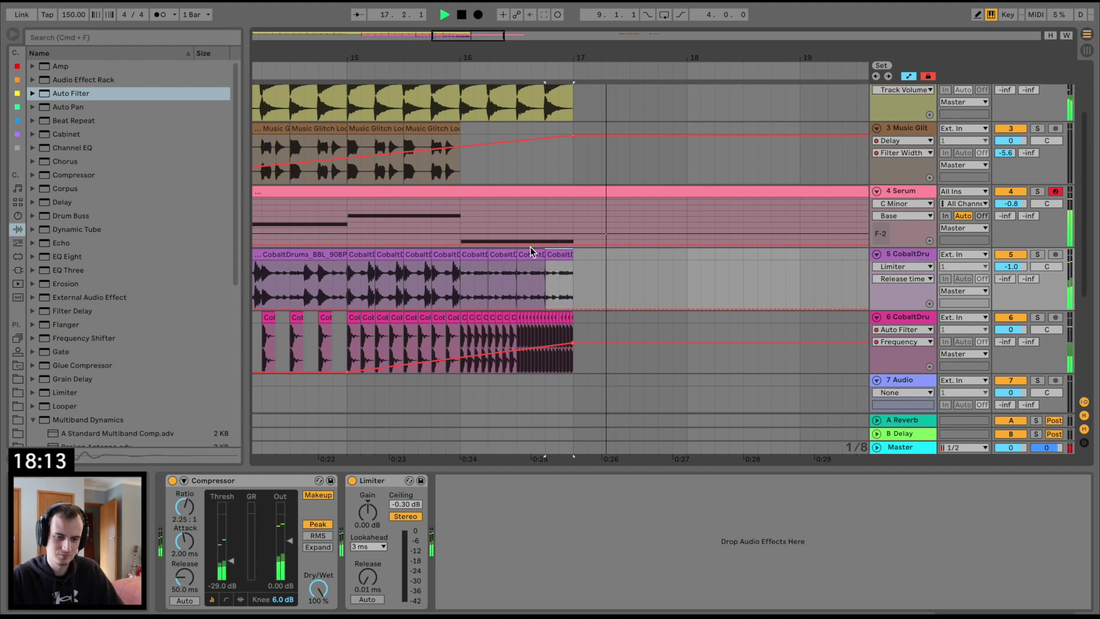
{"action": "key", "text": "space"}
Play the build-up, add a fade-out to the end of the last Antidote clip at bar 17, and play from bar 8.
{"action": "scroll", "coordinate": [532, 281], "scroll_direction": "up", "scroll_amount": 3}
{"action": "left_click_drag", "start_coordinate": [571, 59], "coordinate": [571, 59]}
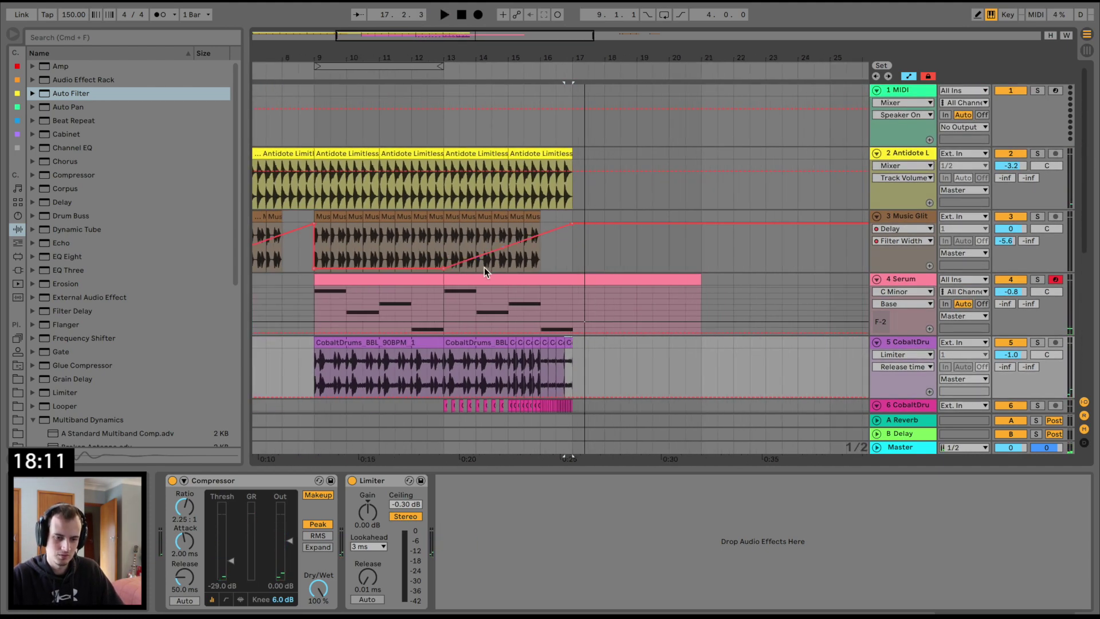
{"action": "left_click", "coordinate": [476, 286]}
{"action": "key", "text": "space"}
{"action": "scroll", "coordinate": [532, 332], "scroll_direction": "down", "scroll_amount": 2}
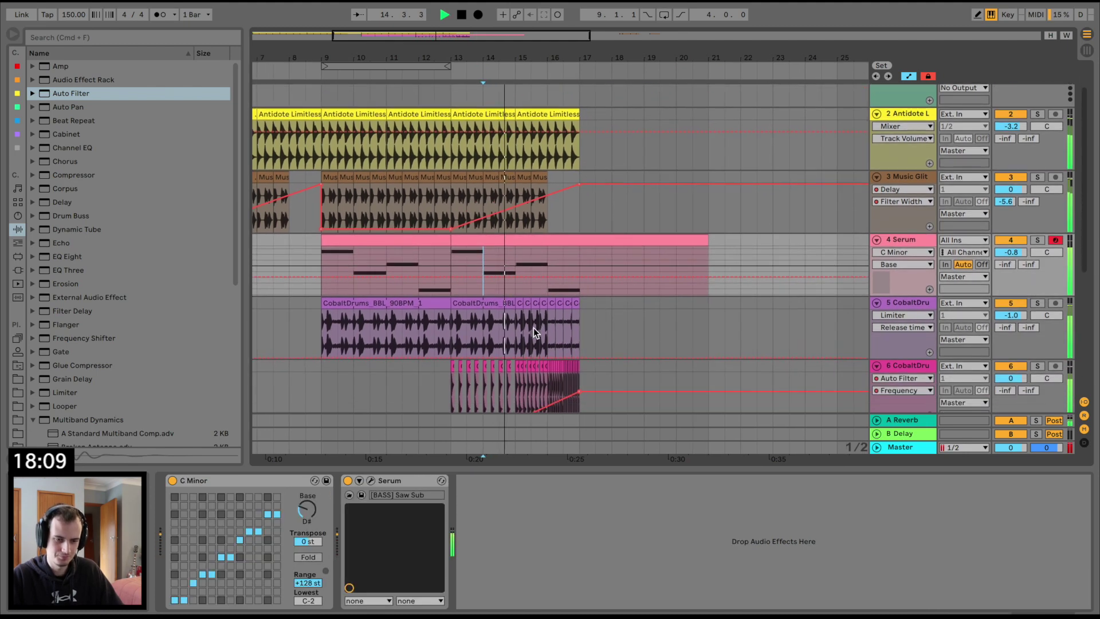
{"action": "scroll", "coordinate": [534, 332], "scroll_direction": "down", "scroll_amount": 1}
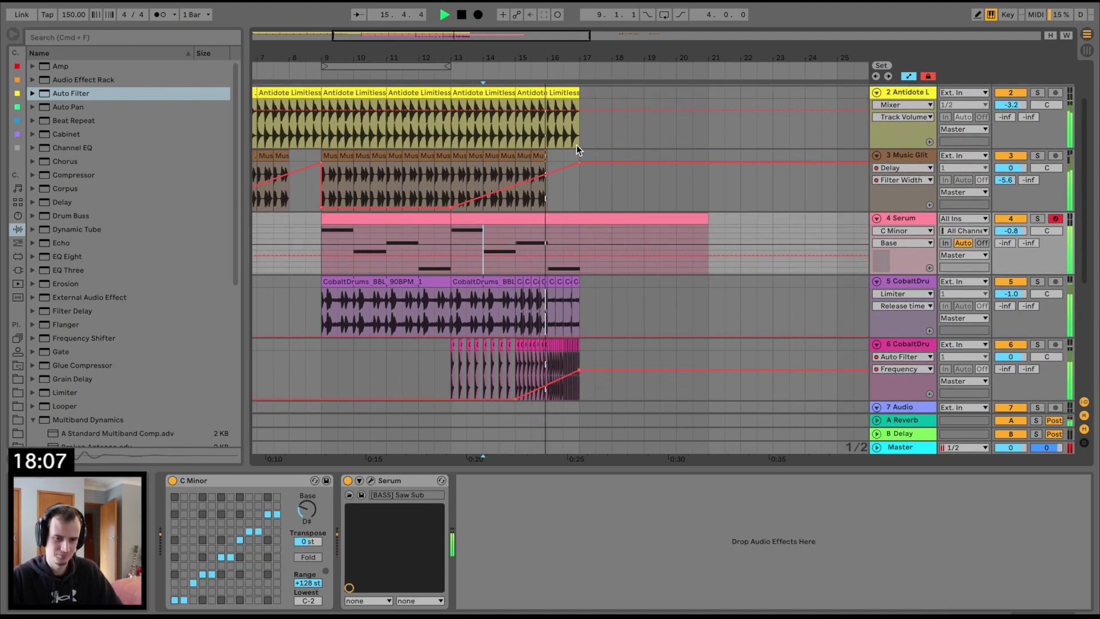
{"action": "left_click", "coordinate": [575, 94]}
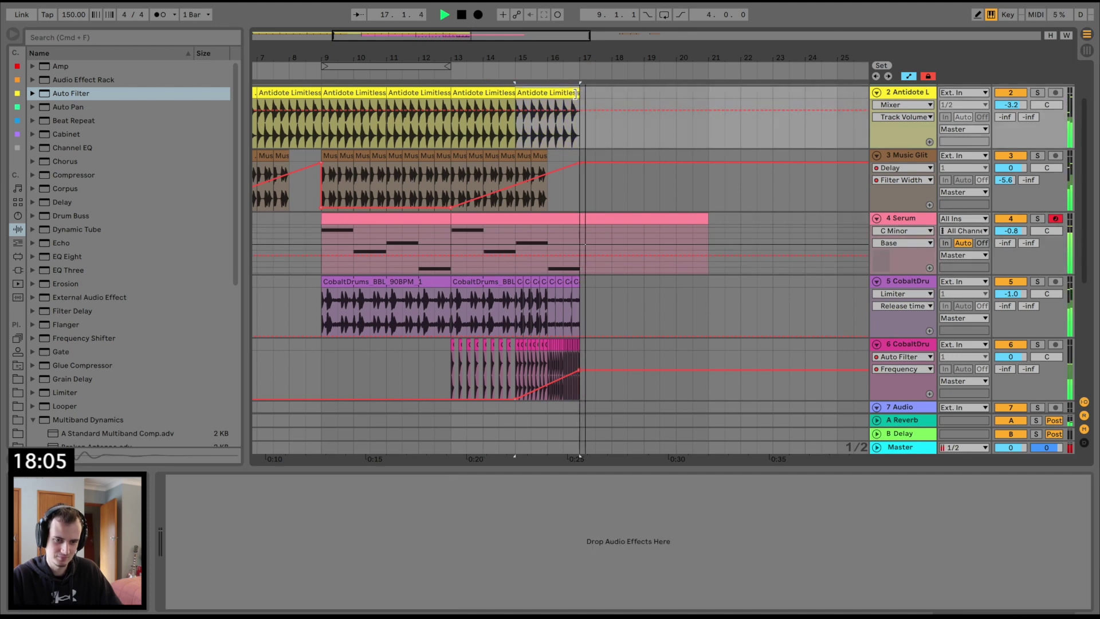
{"action": "key", "text": "space"}
{"action": "key", "text": "a"}
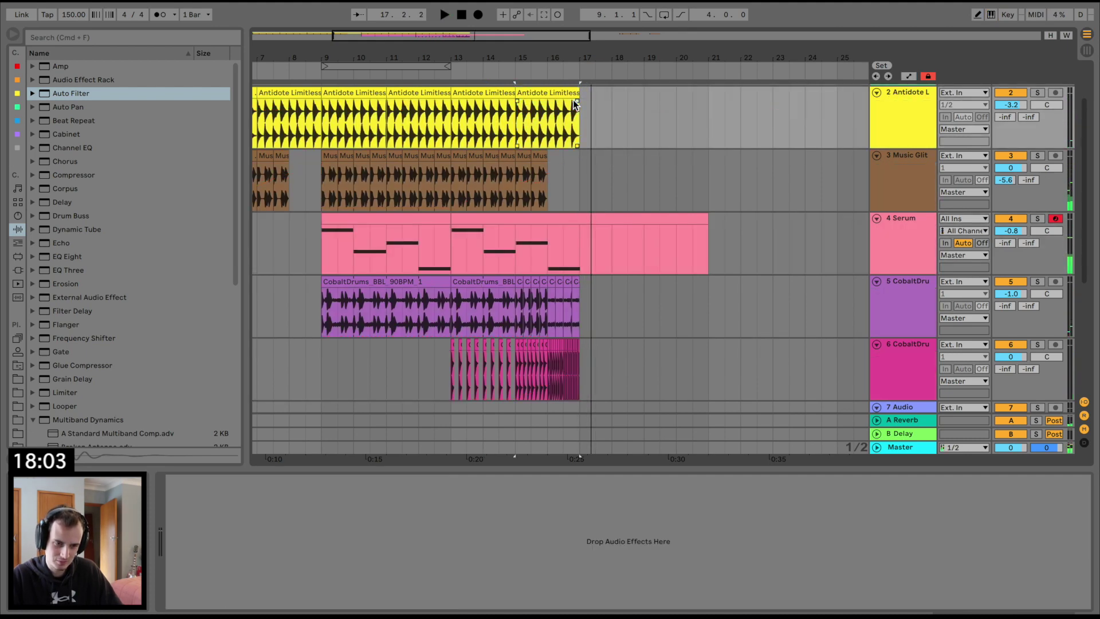
{"action": "left_click", "coordinate": [286, 224]}
{"action": "key", "text": "space"}
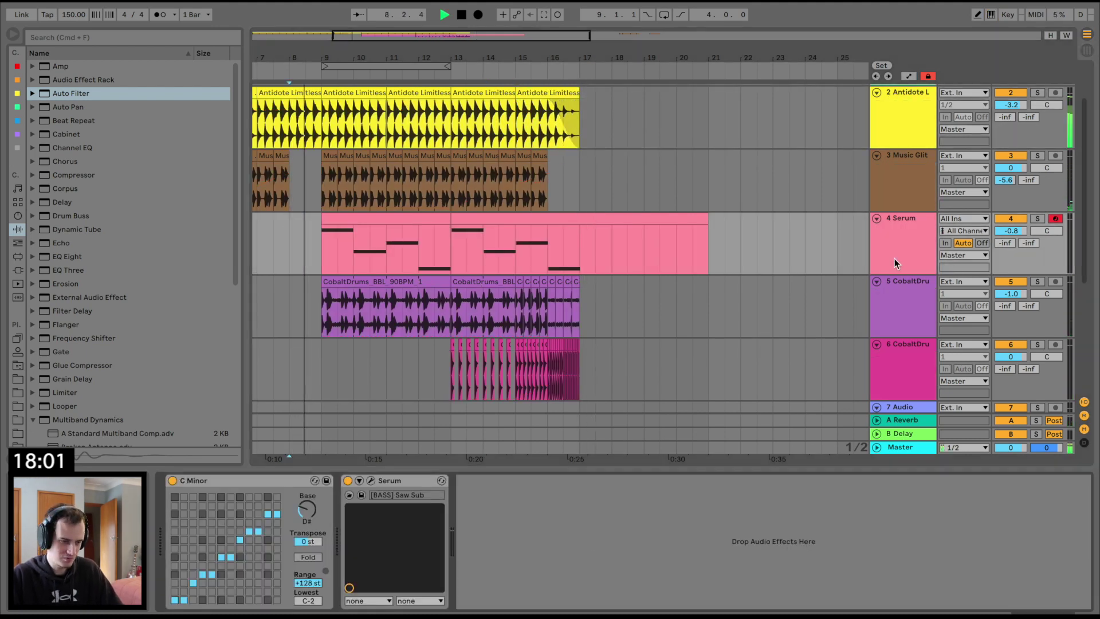
Add a Saturator to the Serum track with Base at 4.57 and Drive at 8.00 dB.
{"action": "scroll", "coordinate": [141, 336], "scroll_direction": "down", "scroll_amount": 5}
{"action": "scroll", "coordinate": [141, 336], "scroll_direction": "down", "scroll_amount": 2}
{"action": "double_click", "coordinate": [70, 370]}
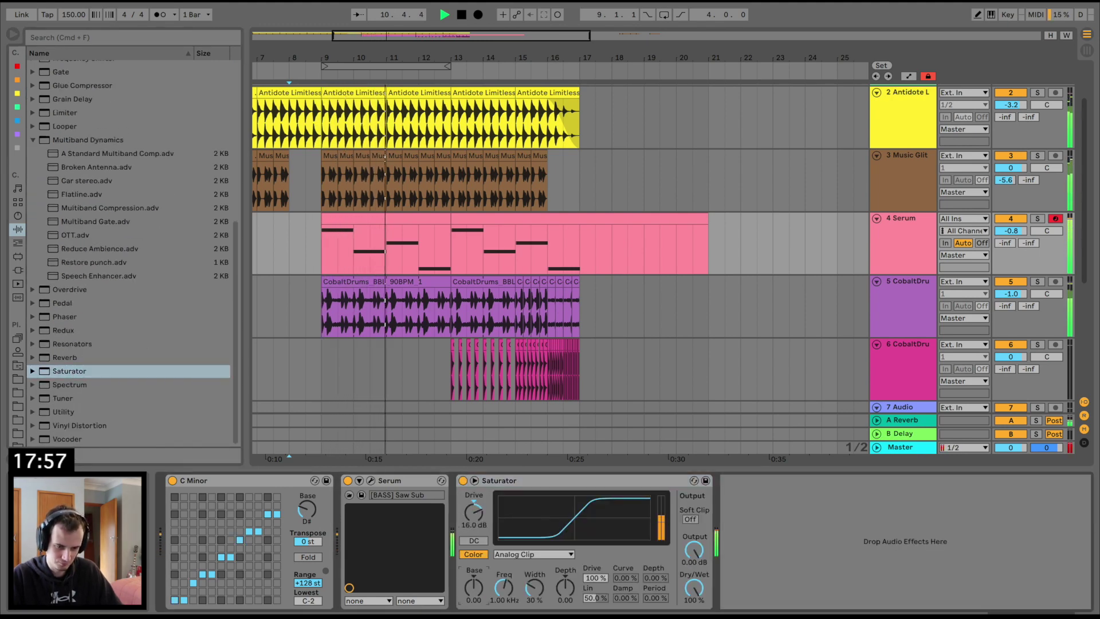
{"action": "left_click_drag", "start_coordinate": [474, 588], "coordinate": [474, 567]}
{"action": "left_click_drag", "start_coordinate": [481, 521], "coordinate": [481, 530]}
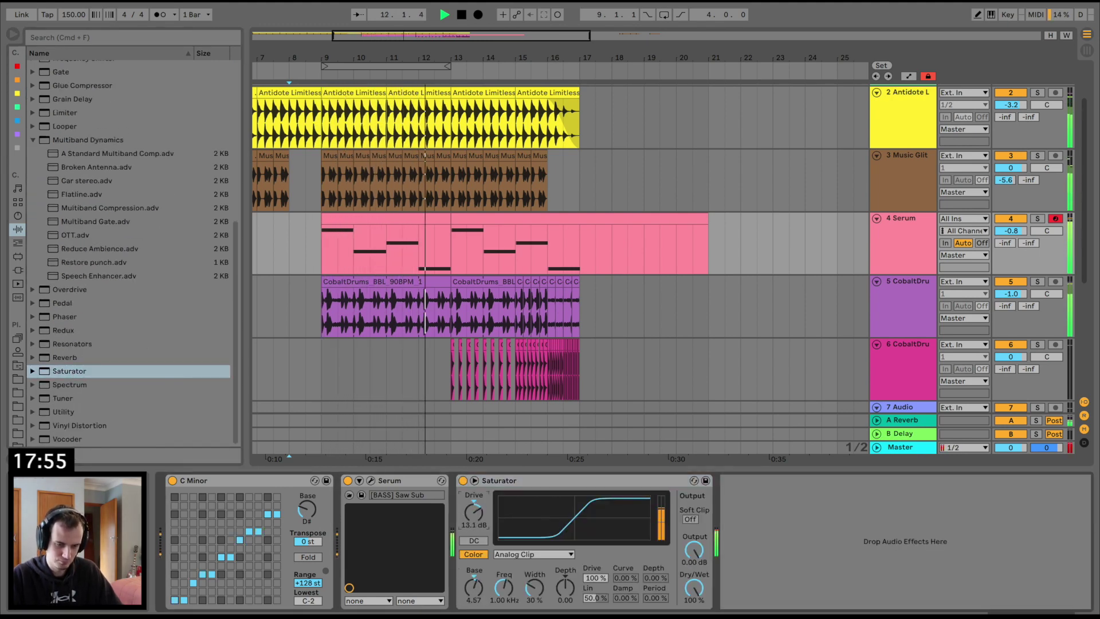
Add a Chorus with 22 % dry/wet to the Serum track, play from before bar 9 and lower the track volume to -5.2 dB.
{"action": "scroll", "coordinate": [78, 182], "scroll_direction": "up", "scroll_amount": 5}
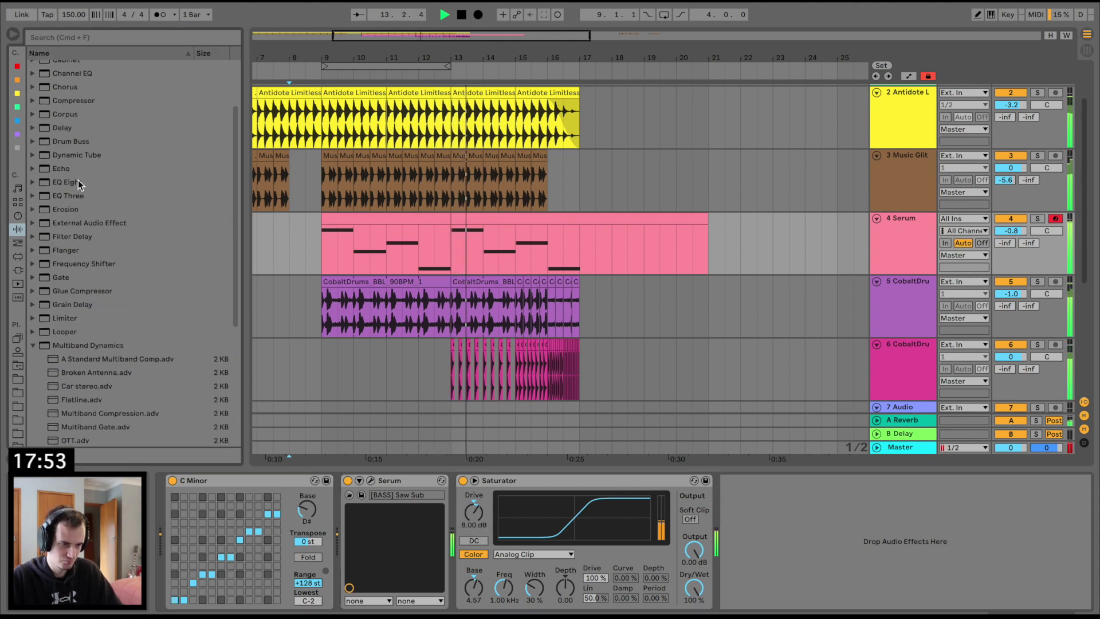
{"action": "double_click", "coordinate": [64, 87]}
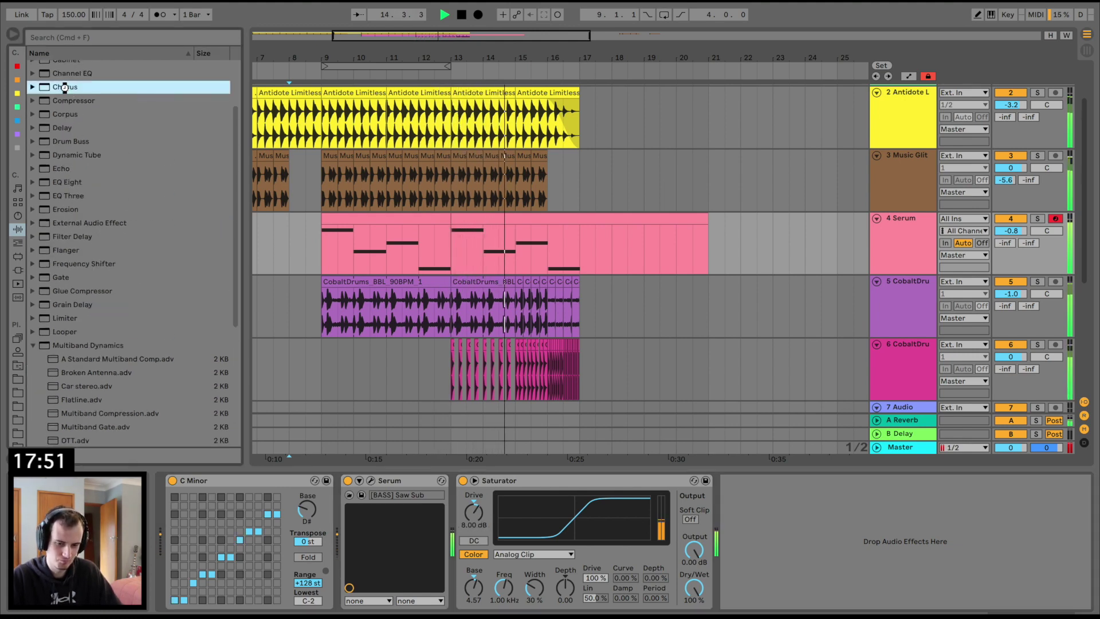
{"action": "left_click_drag", "start_coordinate": [915, 586], "coordinate": [915, 590]}
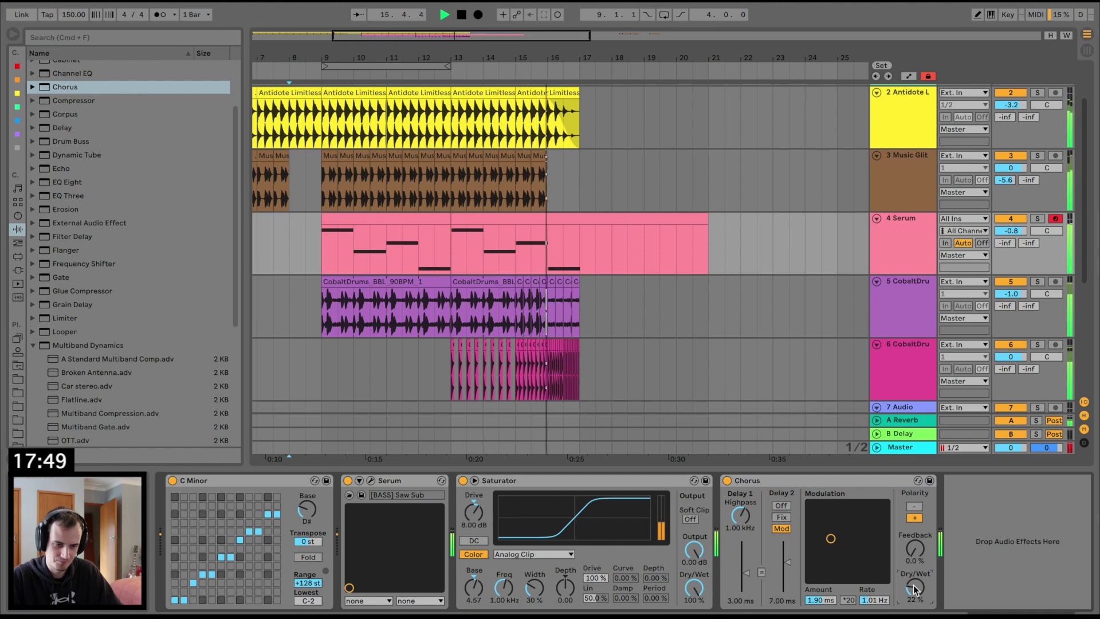
{"action": "left_click", "coordinate": [306, 252]}
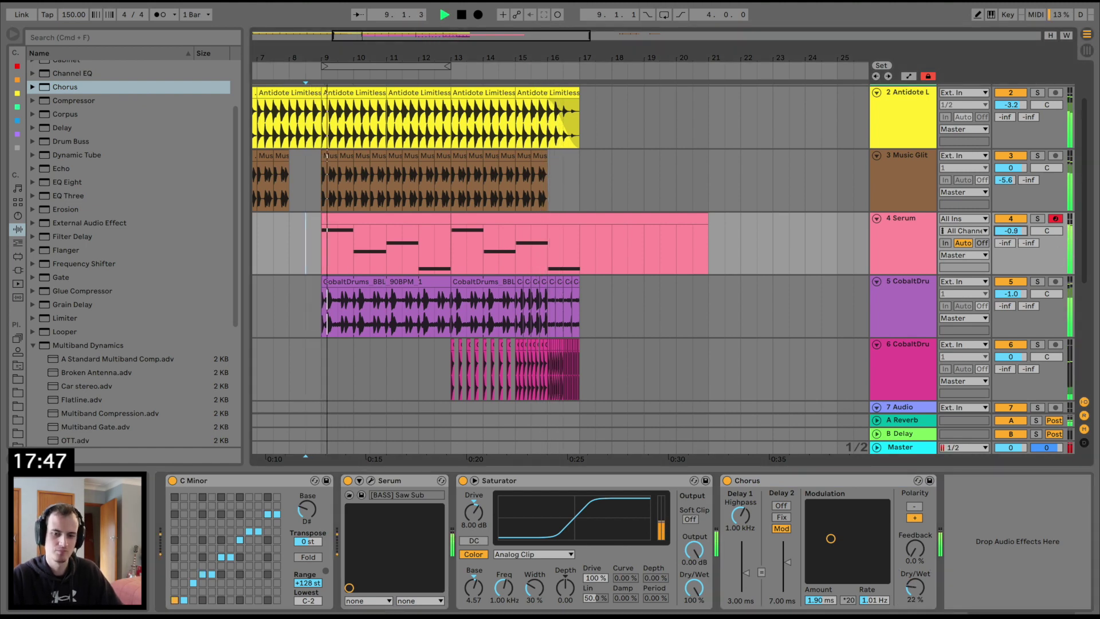
Try the Serum notes in bars 9 to 12 an octave lower during playback, and return them to their original octave.
{"action": "double_click", "coordinate": [396, 250]}
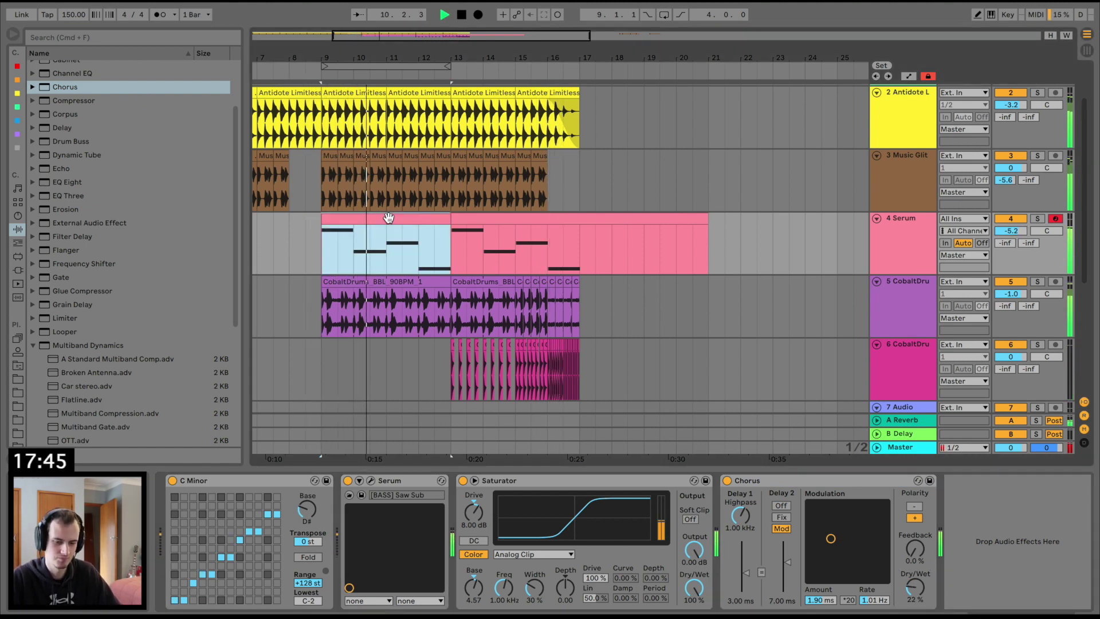
{"action": "key", "text": "super+a"}
{"action": "key", "text": "shift+Down"}
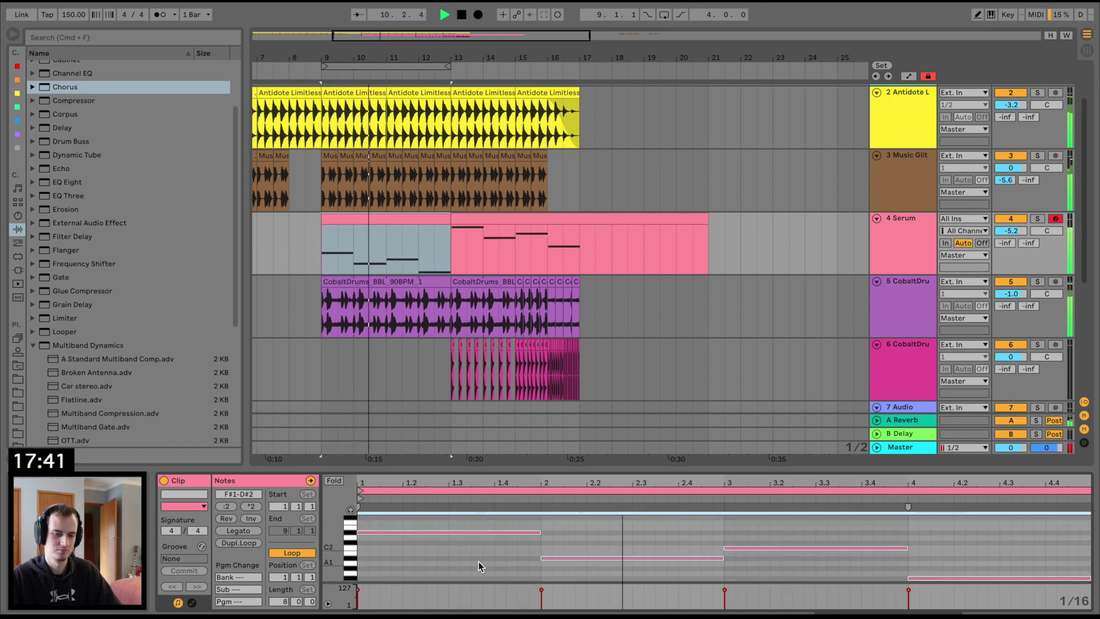
{"action": "left_click_drag", "start_coordinate": [623, 527], "coordinate": [939, 580]}
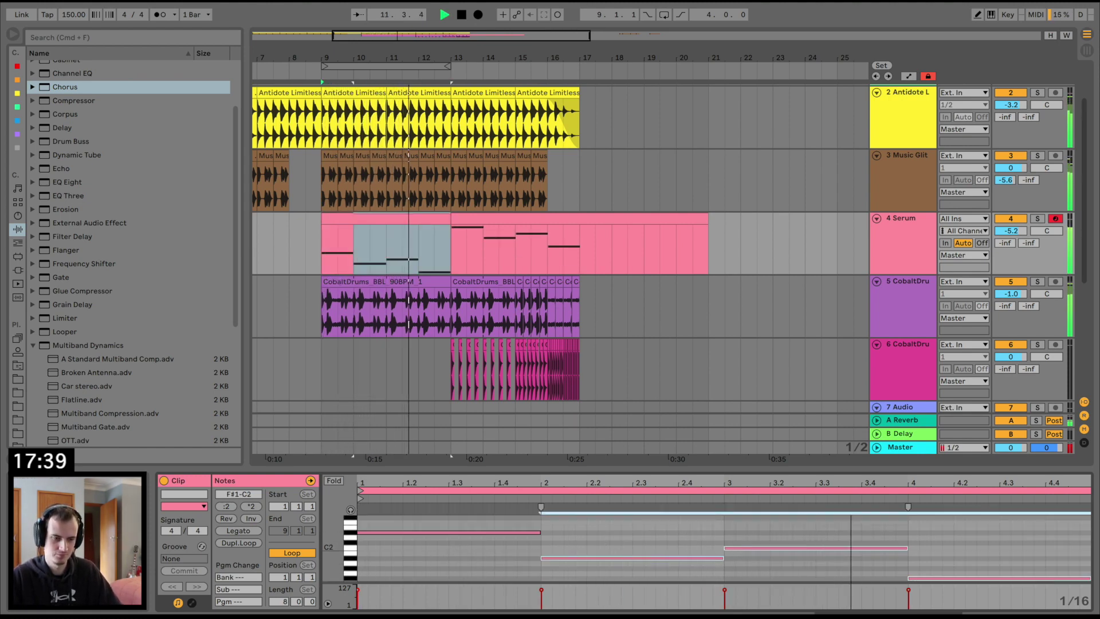
{"action": "key", "text": "shift+Up"}
{"action": "key", "text": "space"}
{"action": "key", "text": "space"}
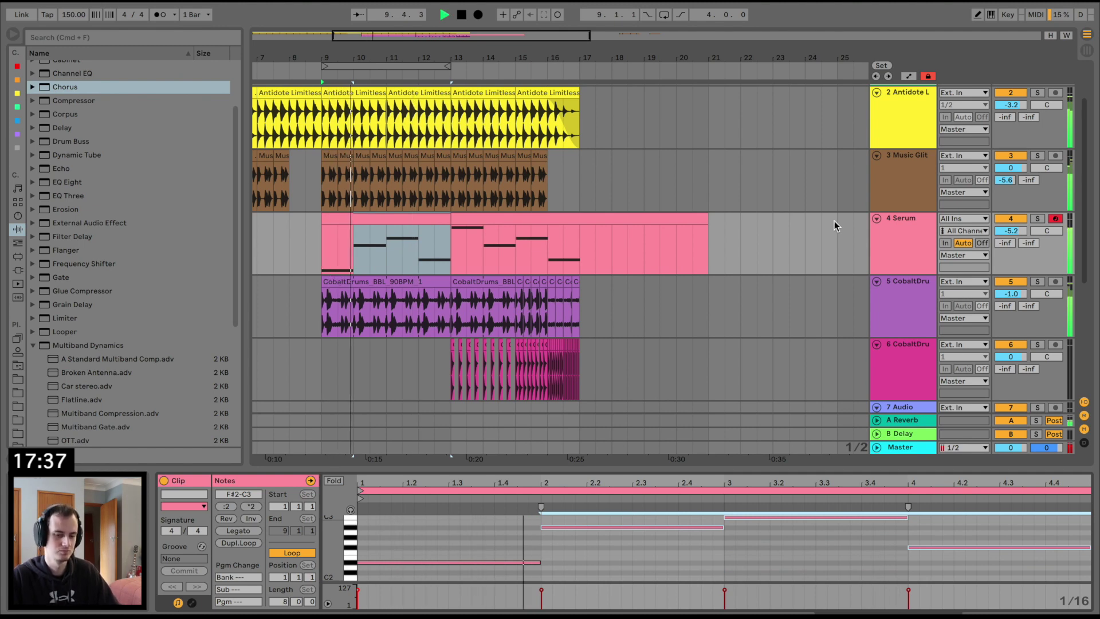
{"action": "left_click", "coordinate": [447, 563]}
{"action": "key", "text": "shift+Up"}
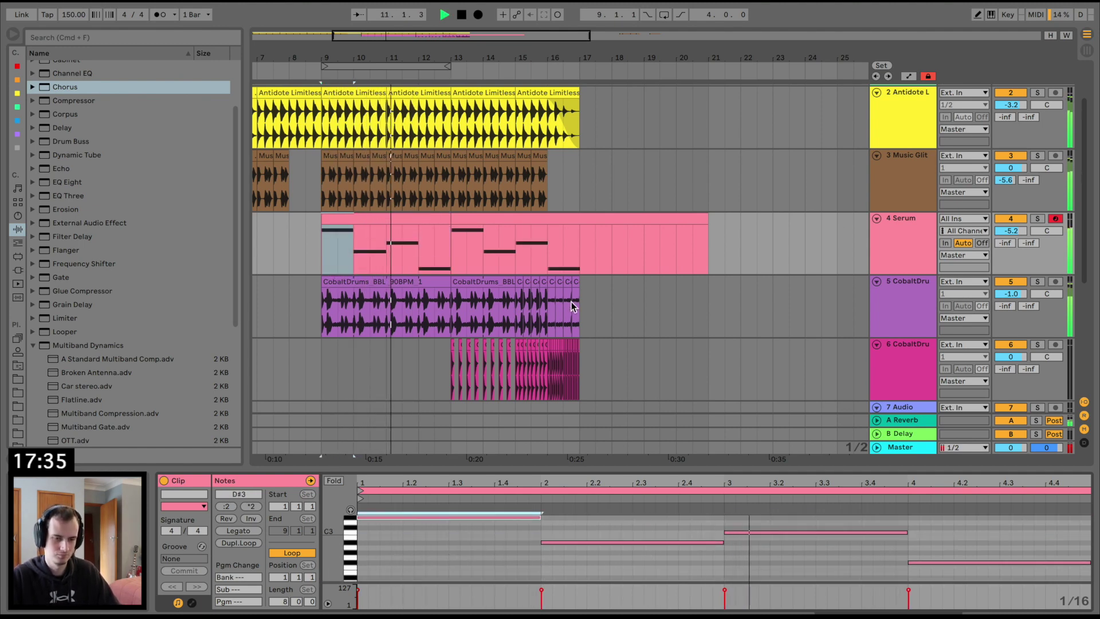
Lower the first note of the Serum pattern at bar 13 by an octave to D#2.
{"action": "left_click", "coordinate": [489, 220]}
{"action": "left_click", "coordinate": [406, 574]}
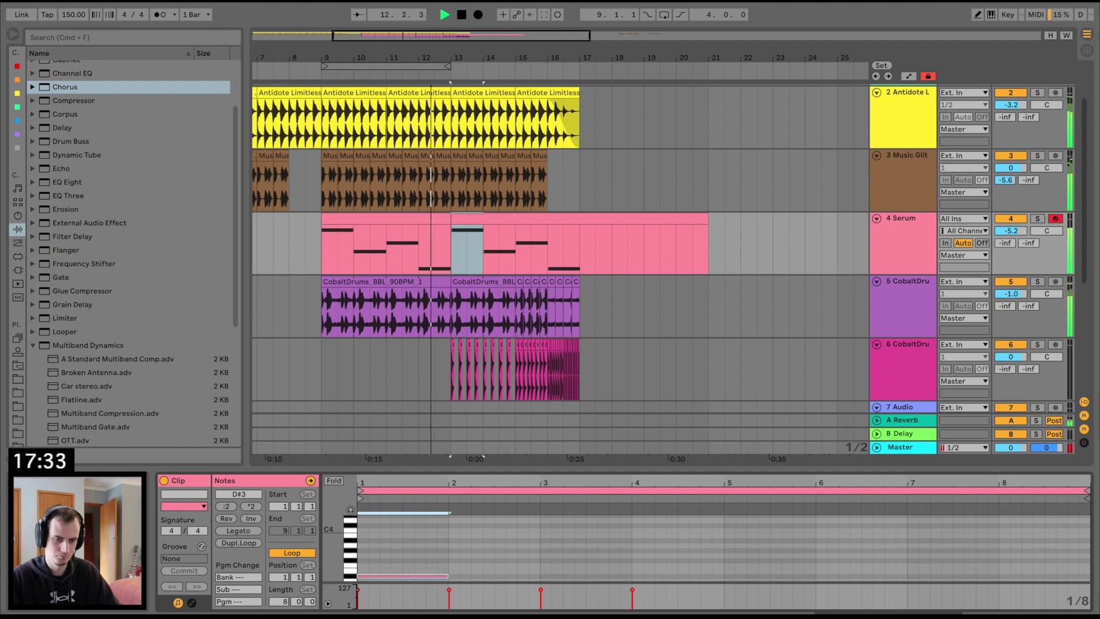
{"action": "key", "text": "shift+Down"}
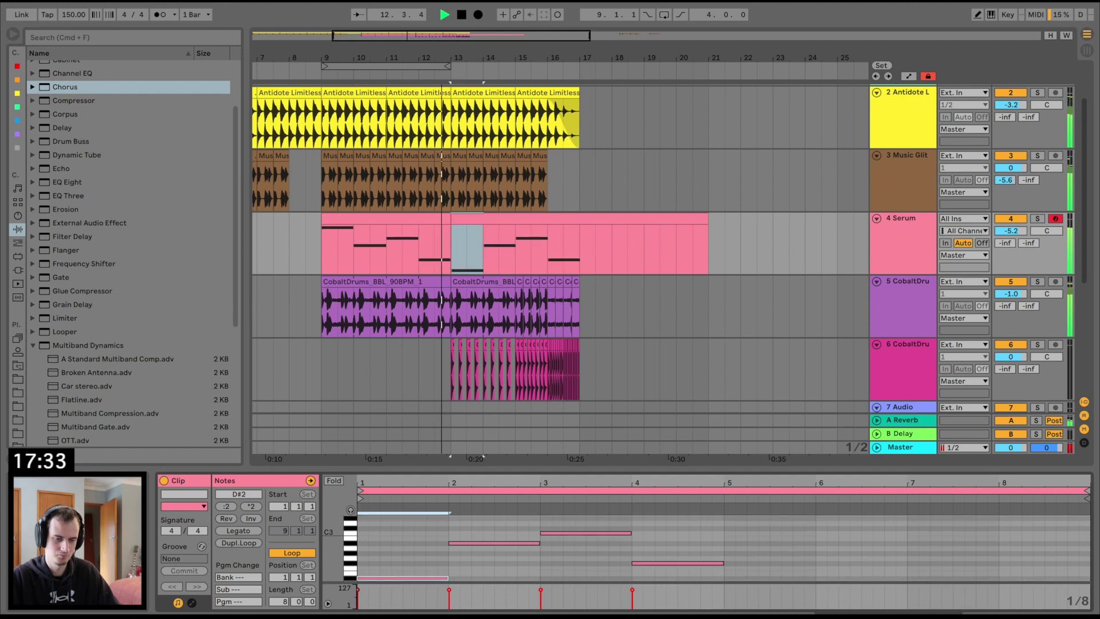
Add an Arpeggiator before Serum, automate it to stay off until bar 13 and switch on there, and play from bar 13.
{"action": "left_click", "coordinate": [885, 256]}
{"action": "left_click", "coordinate": [18, 243]}
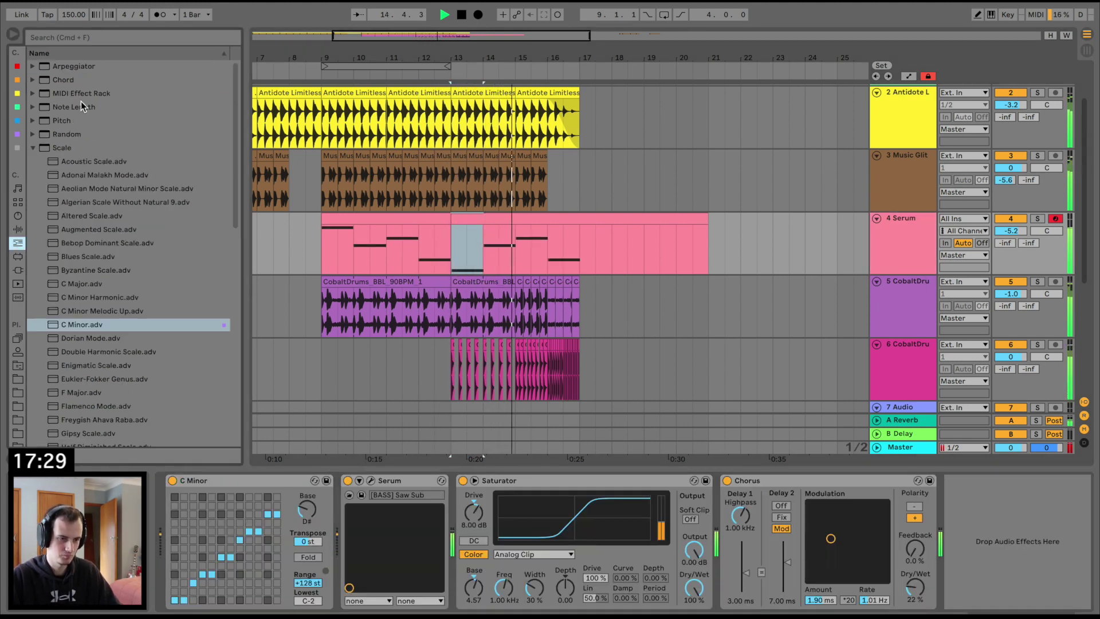
{"action": "double_click", "coordinate": [68, 66]}
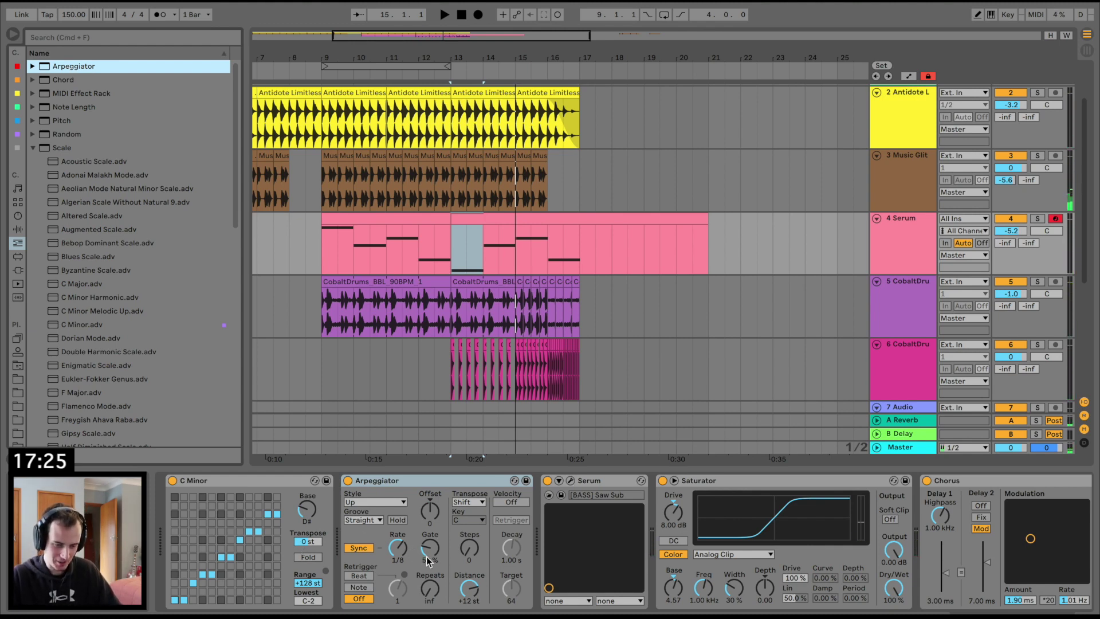
{"action": "left_click", "coordinate": [348, 481]}
{"action": "key", "text": "a"}
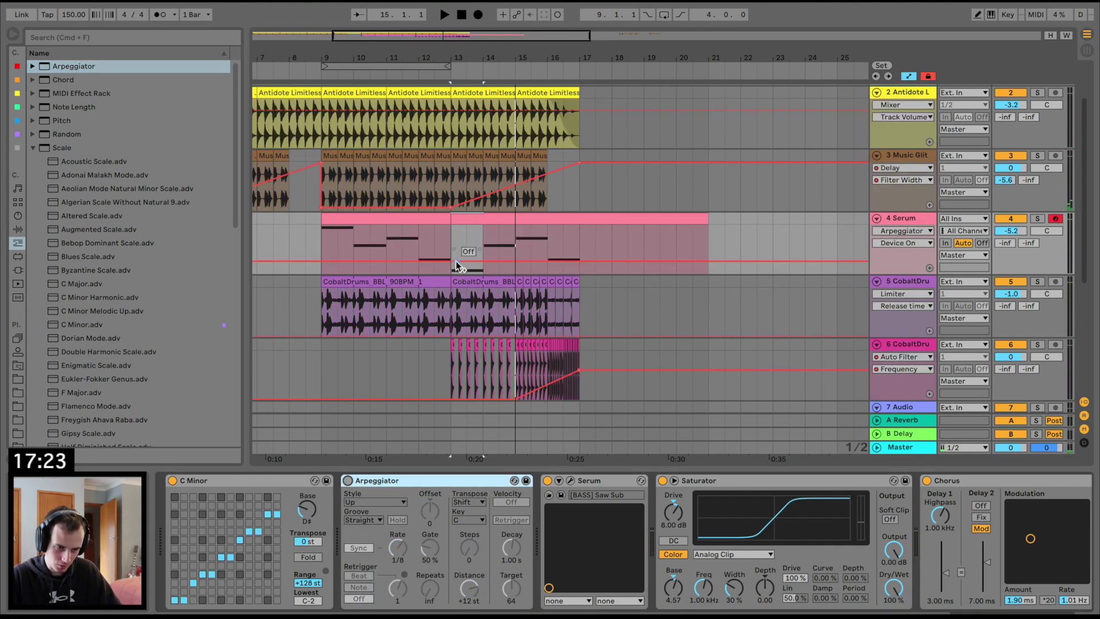
{"action": "left_click", "coordinate": [453, 265]}
{"action": "left_click_drag", "start_coordinate": [460, 261], "coordinate": [451, 237]}
{"action": "key", "text": "space"}
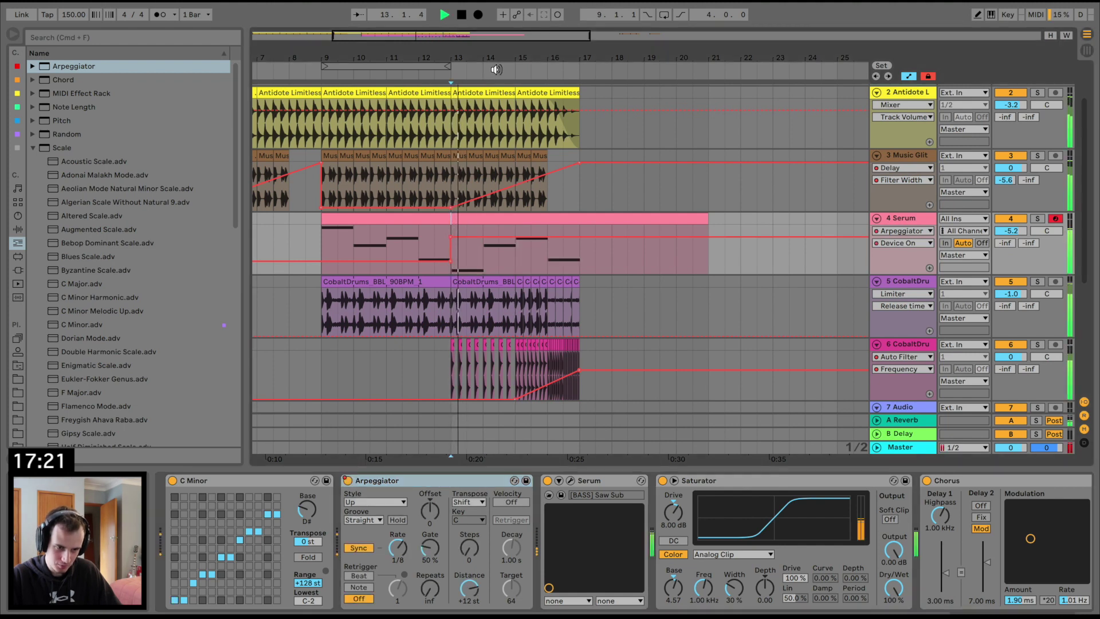
Automate the Arpeggiator's Gate on the Serum track to fall from 200 % at bar 13 to 40 % at bar 17.
{"action": "left_click_drag", "start_coordinate": [497, 58], "coordinate": [497, 85]}
{"action": "left_click_drag", "start_coordinate": [429, 545], "coordinate": [426, 553]}
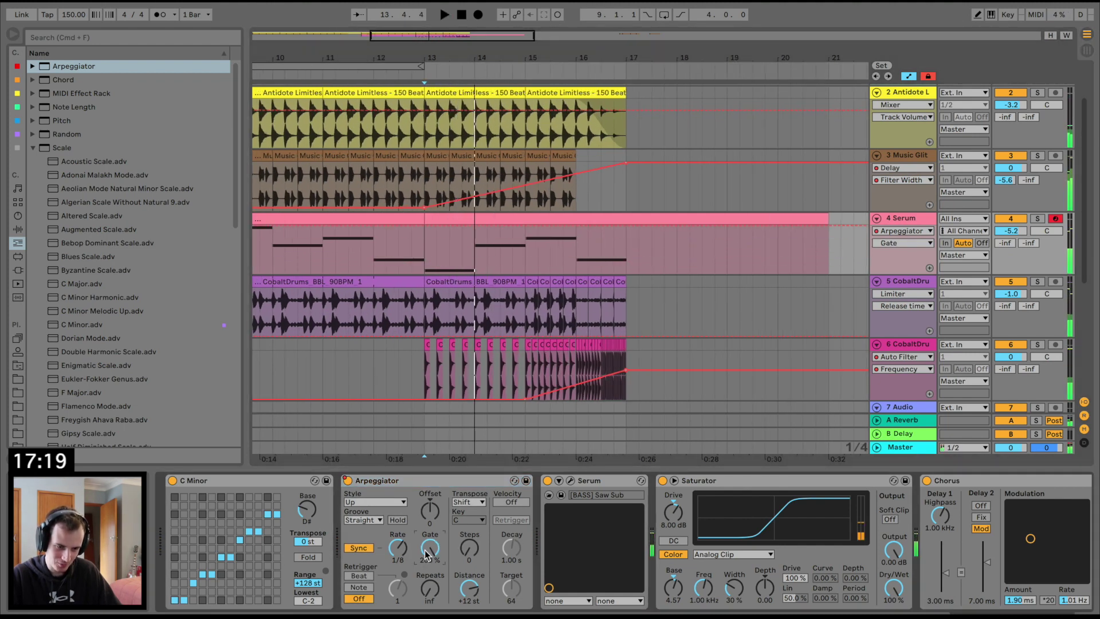
{"action": "key", "text": "space"}
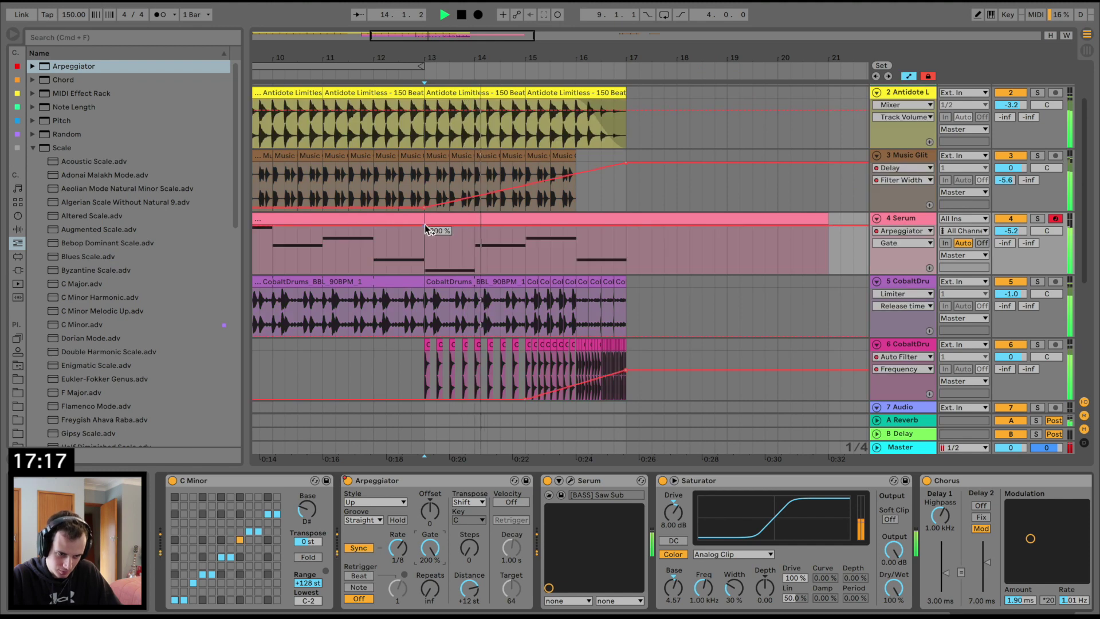
{"action": "left_click", "coordinate": [425, 225]}
{"action": "left_click_drag", "start_coordinate": [624, 227], "coordinate": [626, 261]}
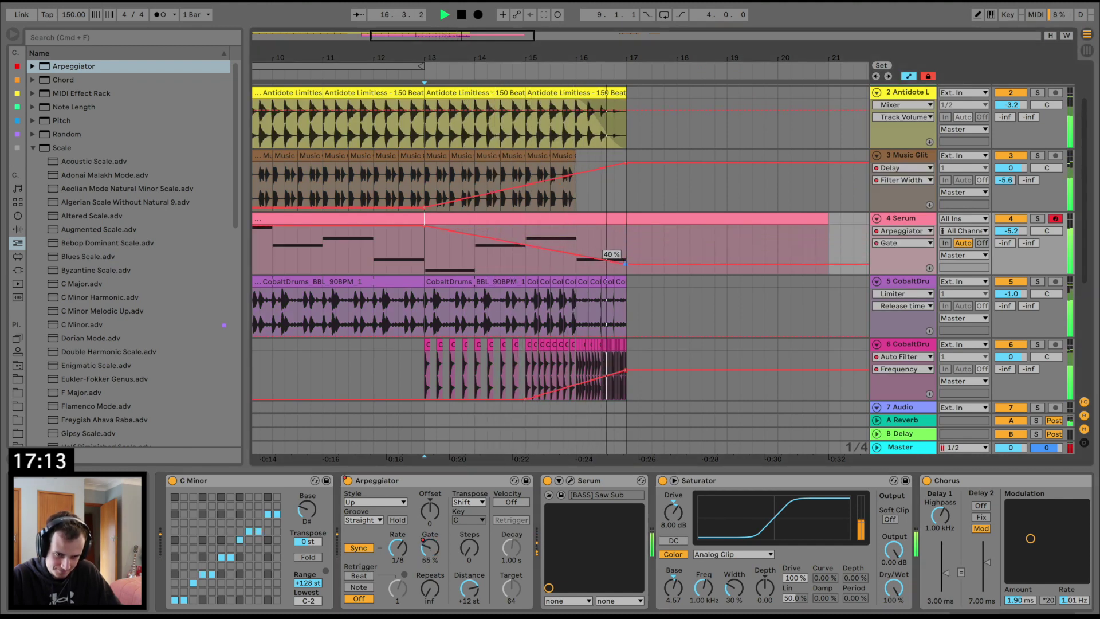
Reshape the Arpeggiator's Gate automation to hold 200 % until bar 15 and fall to about 78 % at bar 16.
{"action": "left_click", "coordinate": [577, 255]}
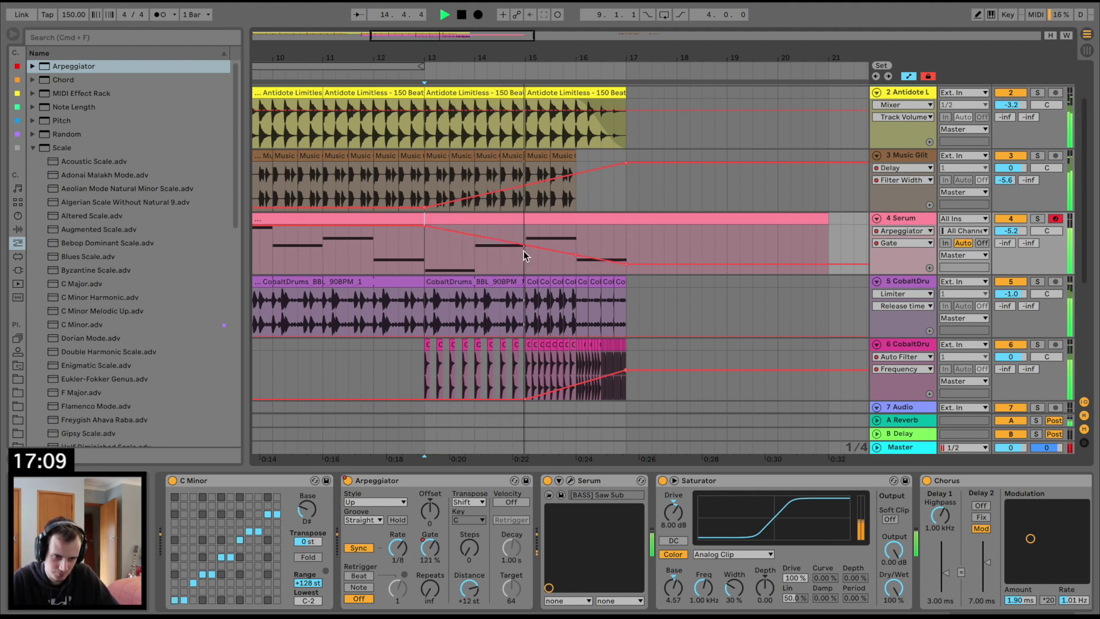
{"action": "left_click_drag", "start_coordinate": [521, 243], "coordinate": [526, 226]}
{"action": "key", "text": "space"}
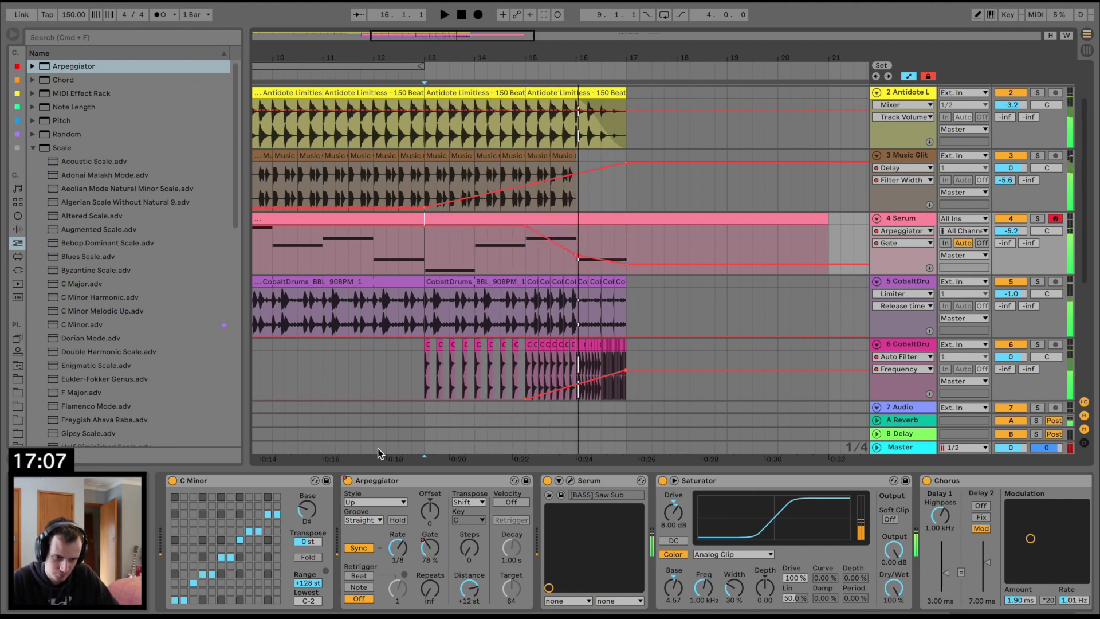
Automate the Arpeggiator's Device On to stay off until bar 15, and play from bar 13.
{"action": "right_click", "coordinate": [347, 484]}
{"action": "left_click", "coordinate": [364, 487]}
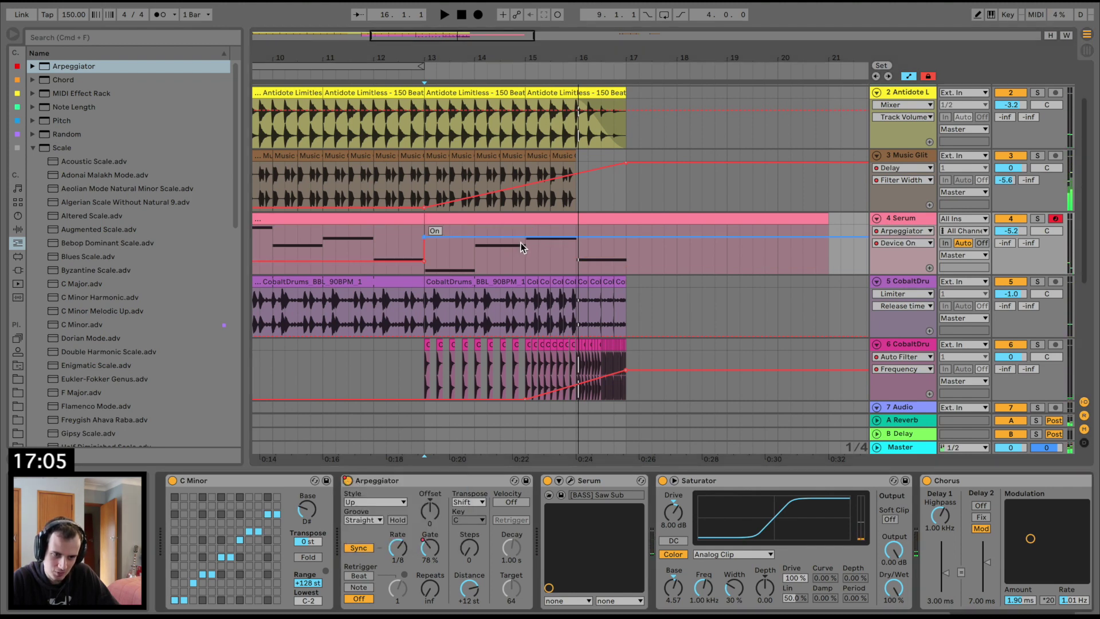
{"action": "left_click", "coordinate": [521, 242]}
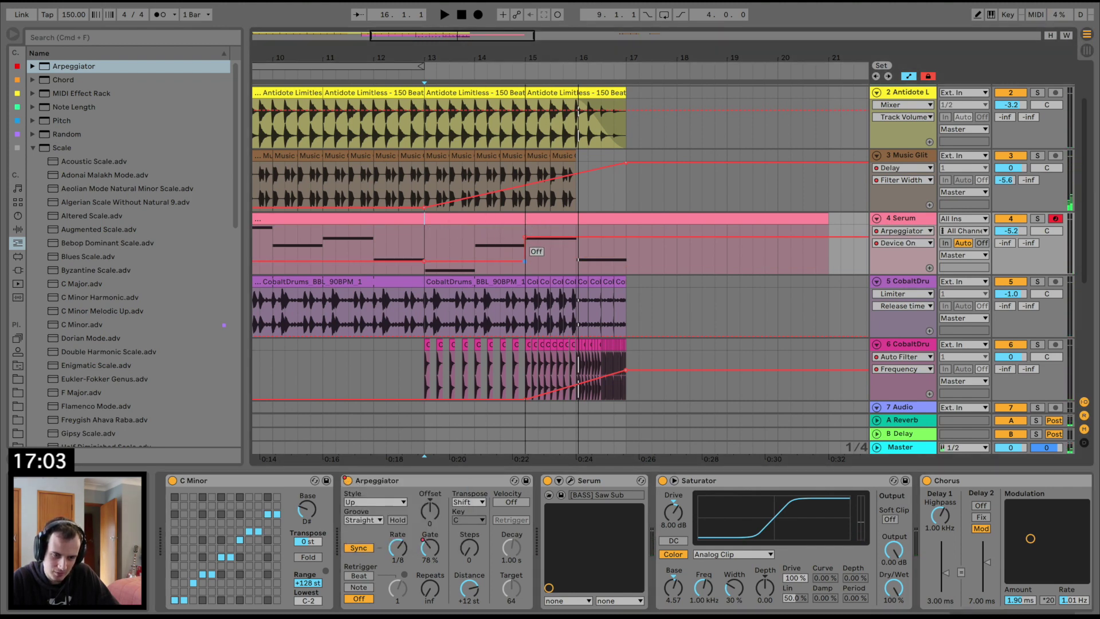
{"action": "key", "text": "space"}
Automate the Arpeggiator's Synced Rate to move from 1/8 to 1/16 by bar 16 and replay the section.
{"action": "left_click", "coordinate": [398, 548]}
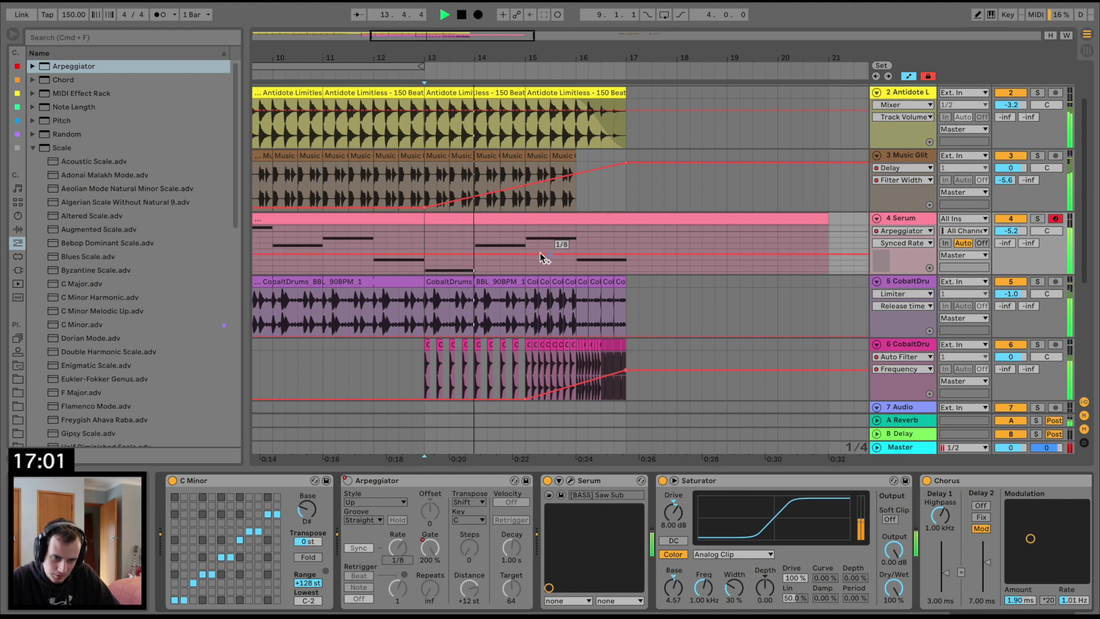
{"action": "left_click", "coordinate": [575, 253]}
{"action": "mouse_move", "coordinate": [575, 254]}
{"action": "left_mouse_down"}
{"action": "mouse_move", "coordinate": [575, 267]}
{"action": "mouse_move", "coordinate": [575, 255]}
{"action": "left_mouse_up"}
{"action": "key", "text": "space"}
{"action": "key", "text": "space"}
Raise the end of the Arpeggiator's Gate automation at bar 17 to 72 % during playback.
{"action": "left_click", "coordinate": [430, 548]}
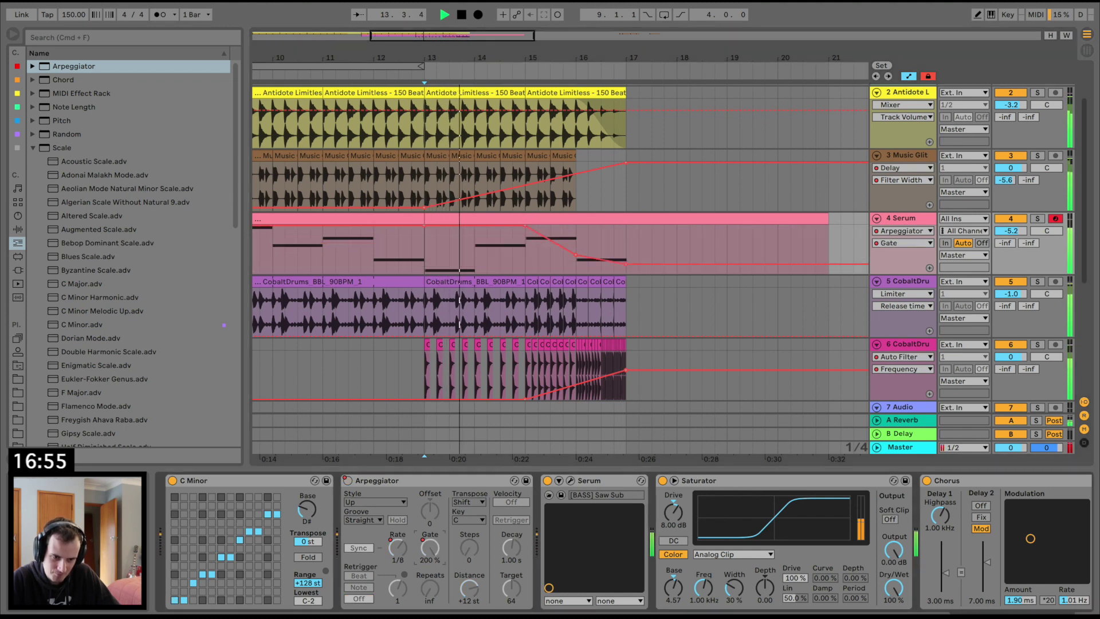
{"action": "left_click_drag", "start_coordinate": [576, 255], "coordinate": [627, 253]}
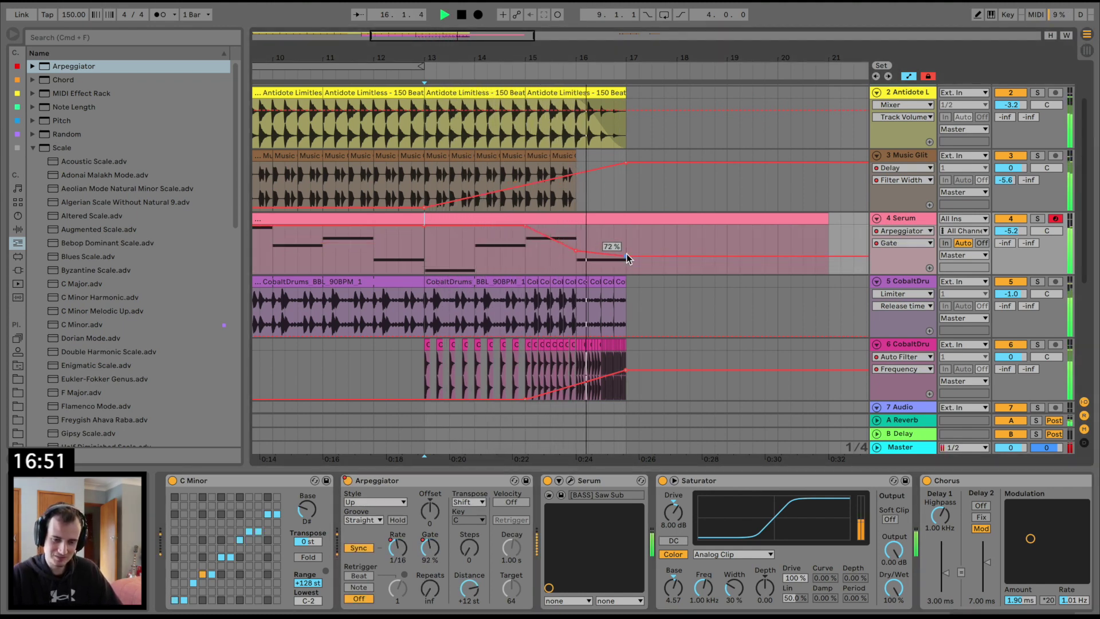
{"action": "key", "text": "space"}
Delete the Arpeggiator from the Serum track and trim the Serum clip to end at bar 17.
{"action": "left_click", "coordinate": [500, 255]}
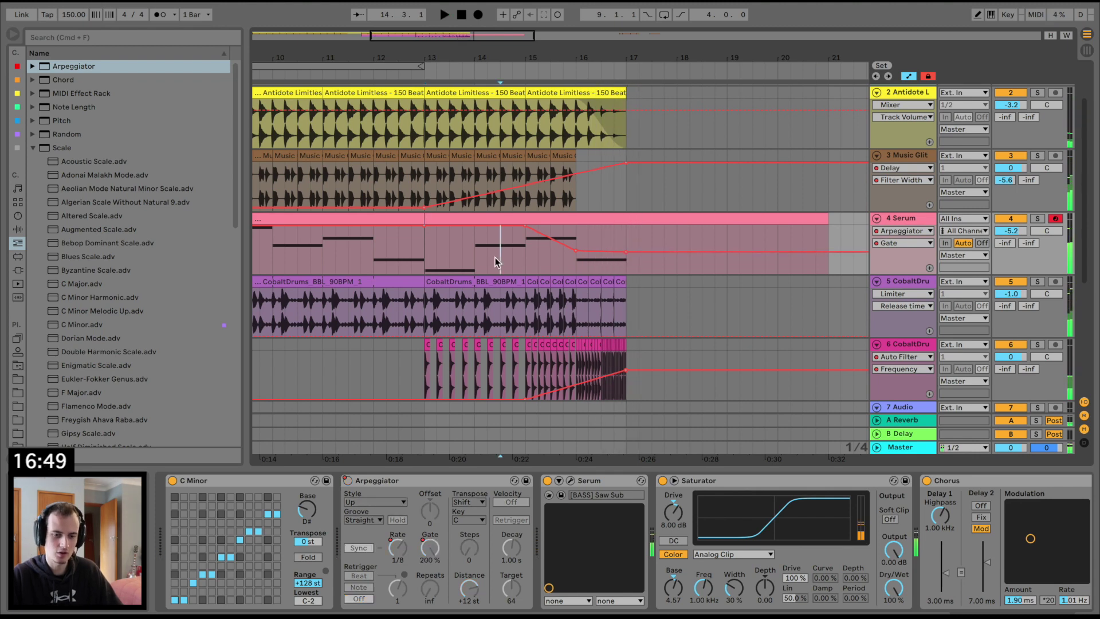
{"action": "left_click", "coordinate": [378, 480]}
{"action": "key", "text": "Delete"}
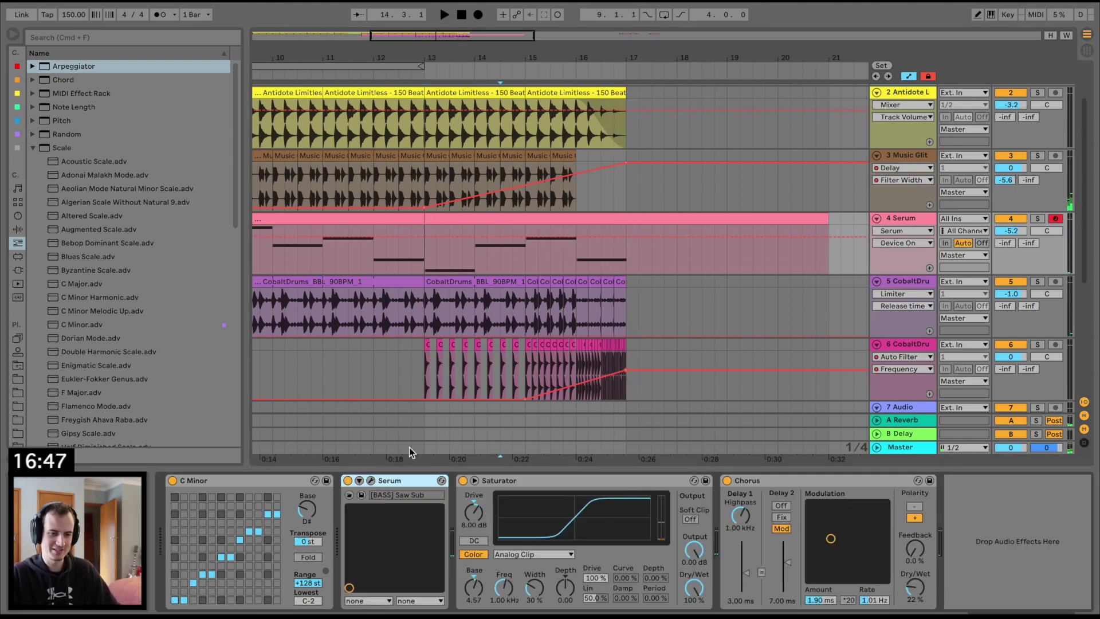
{"action": "left_click_drag", "start_coordinate": [520, 43], "coordinate": [519, 36]}
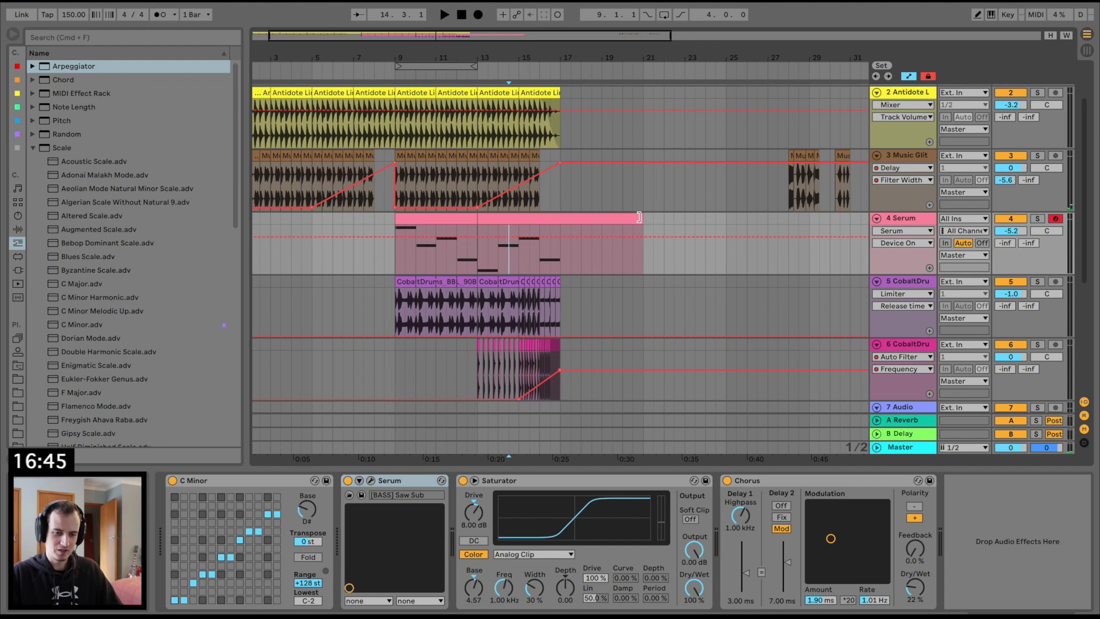
{"action": "left_click_drag", "start_coordinate": [639, 217], "coordinate": [561, 218]}
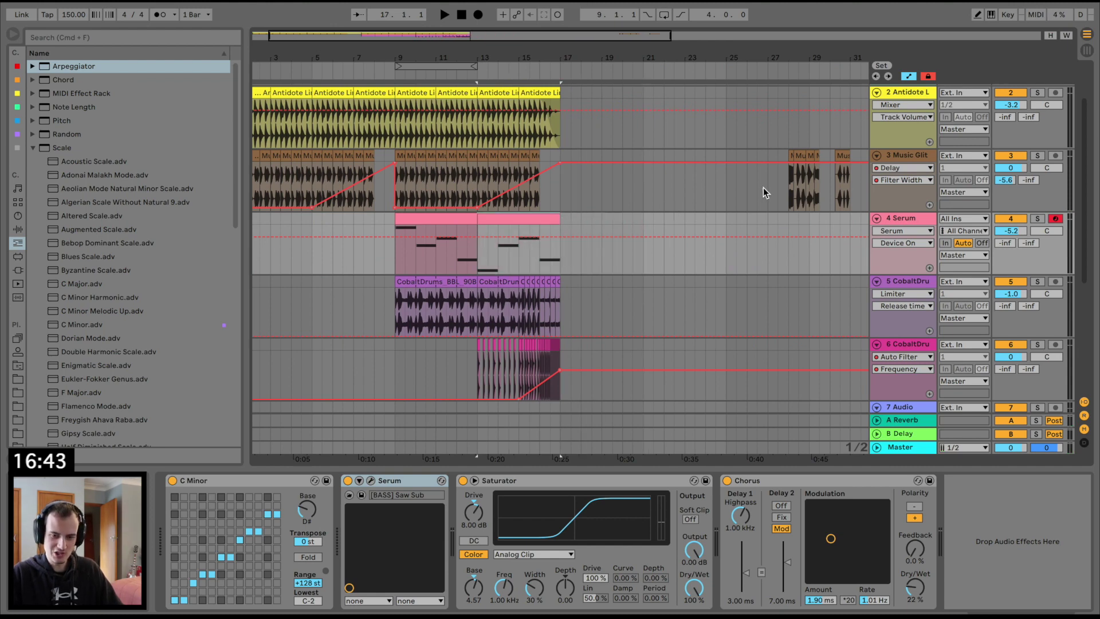
Fold the Music Glitch, Serum and both Cobalt drum tracks and insert an audio track below the Antidote Limitless track.
{"action": "left_click", "coordinate": [791, 153]}
{"action": "scroll", "coordinate": [902, 220], "scroll_direction": "right", "scroll_amount": 3}
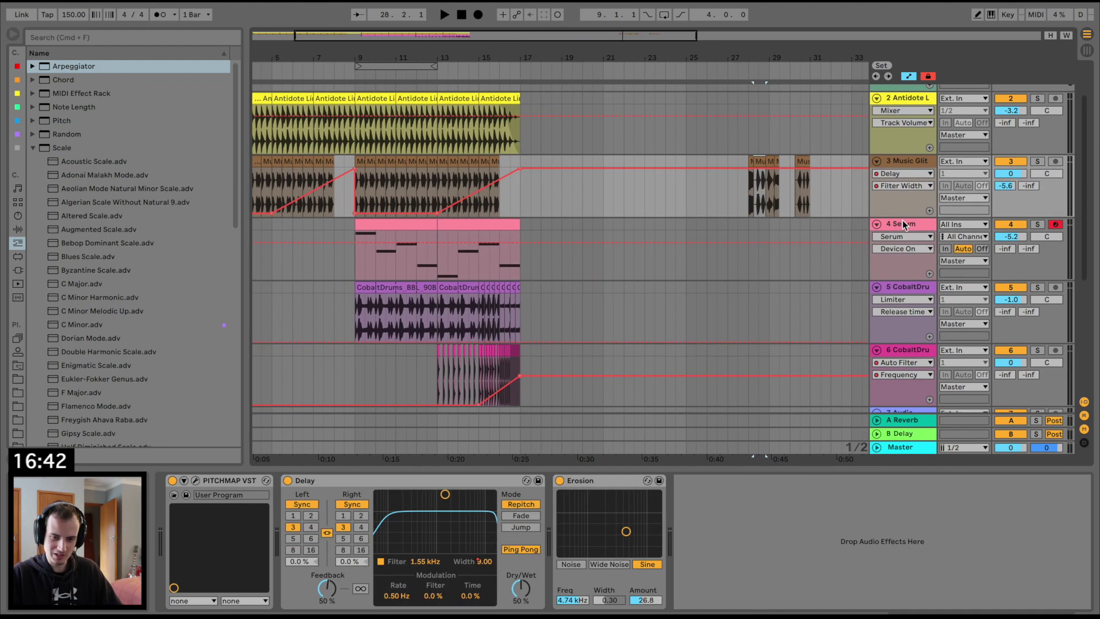
{"action": "left_click", "coordinate": [877, 161]}
{"action": "left_click", "coordinate": [876, 174]}
{"action": "left_click", "coordinate": [877, 188]}
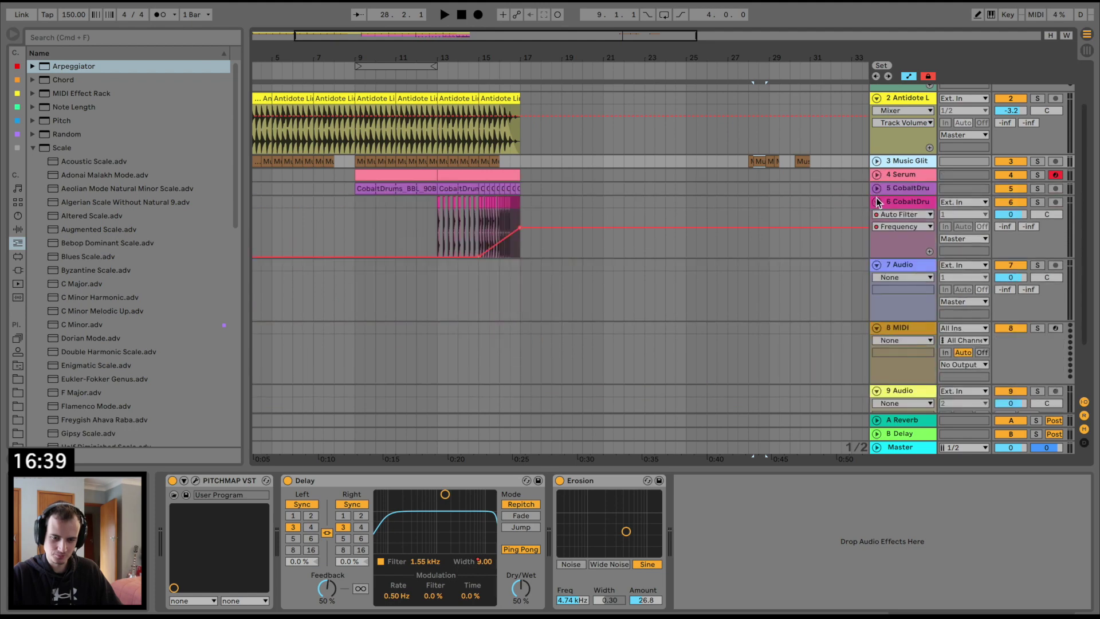
{"action": "left_click", "coordinate": [877, 202]}
{"action": "key", "text": "super+t"}
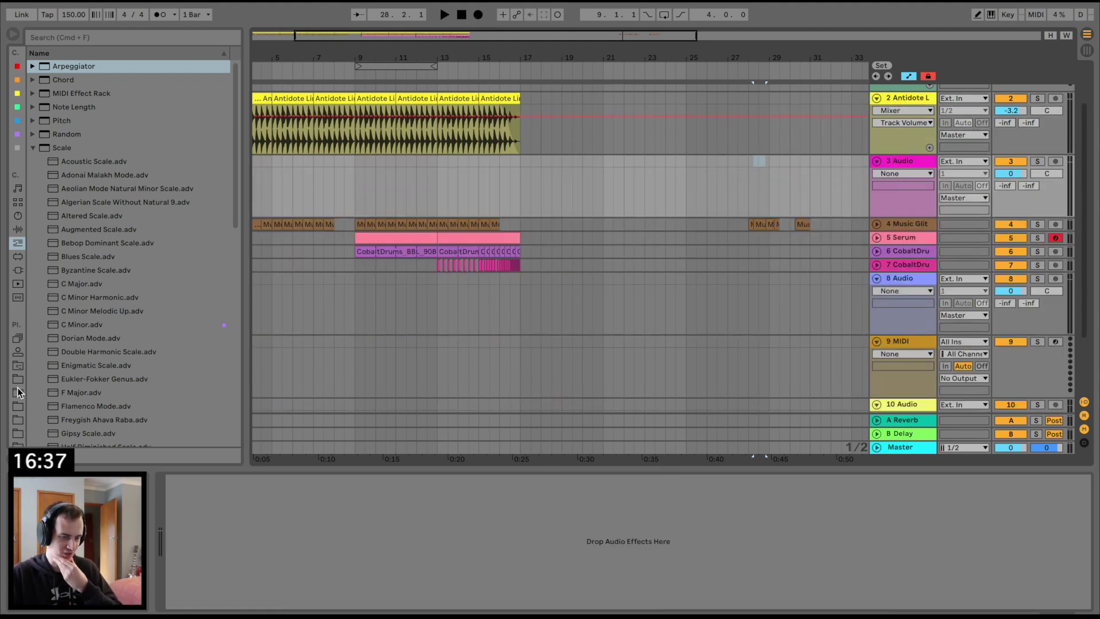
Place melodic riddim sample.wav from the sample folder on the new audio track at bar 17.
{"action": "left_click", "coordinate": [17, 379]}
{"action": "scroll", "coordinate": [60, 372], "scroll_direction": "down", "scroll_amount": 10}
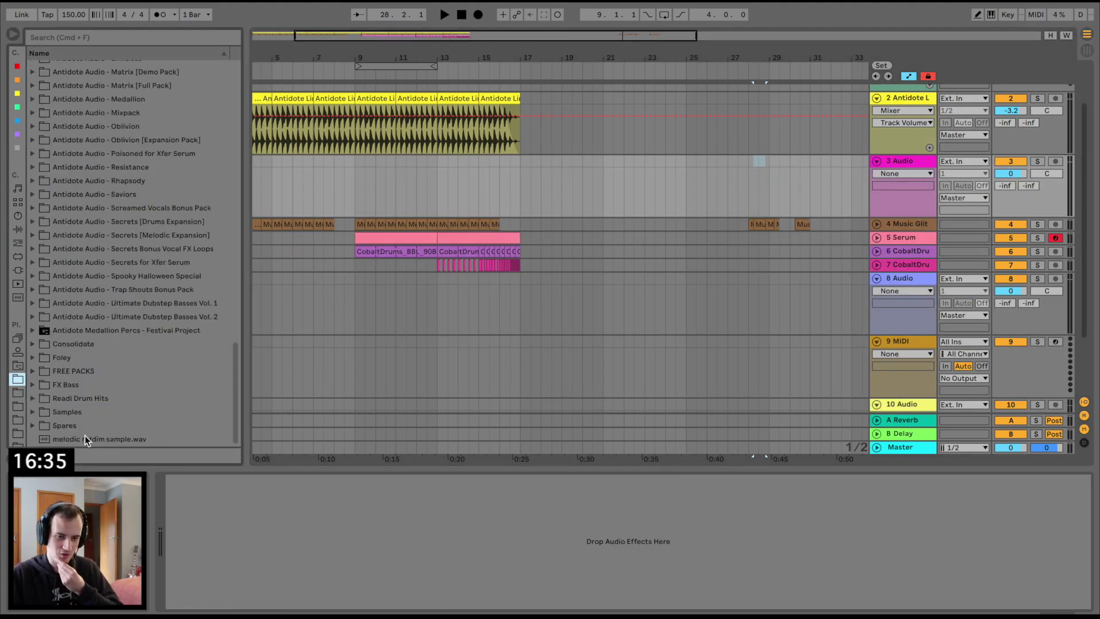
{"action": "left_click_drag", "start_coordinate": [85, 435], "coordinate": [522, 171]}
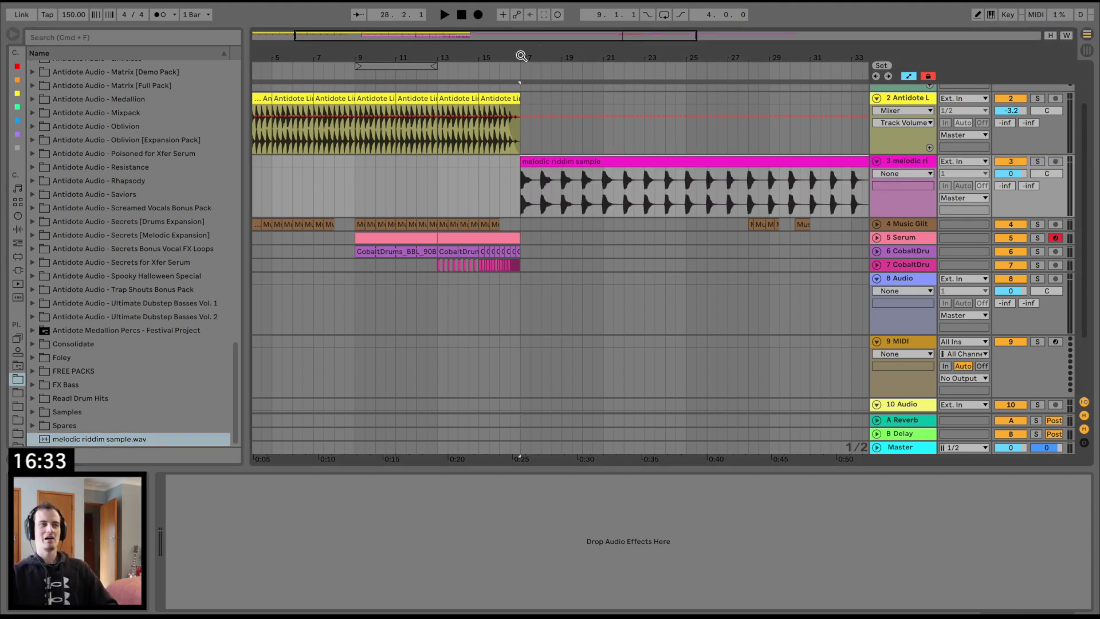
{"action": "left_click_drag", "start_coordinate": [521, 55], "coordinate": [523, 56]}
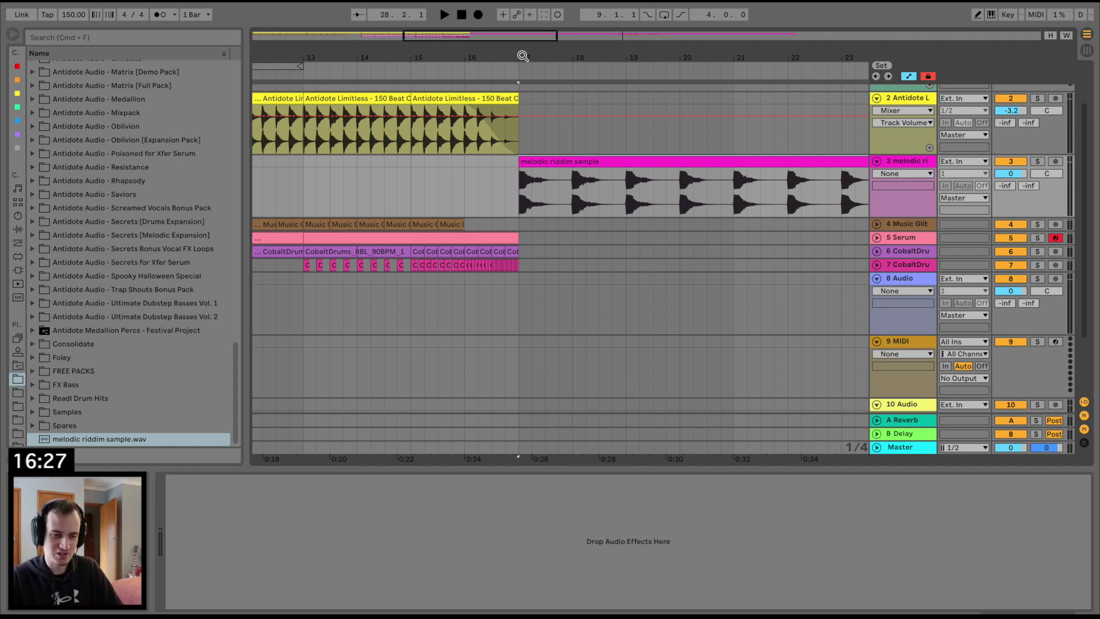
{"action": "left_click_drag", "start_coordinate": [531, 53], "coordinate": [532, 55]}
Move the melodic riddim clip's sample start to the hit at about 0:09.581 and audition it from bar 17.
{"action": "double_click", "coordinate": [553, 158]}
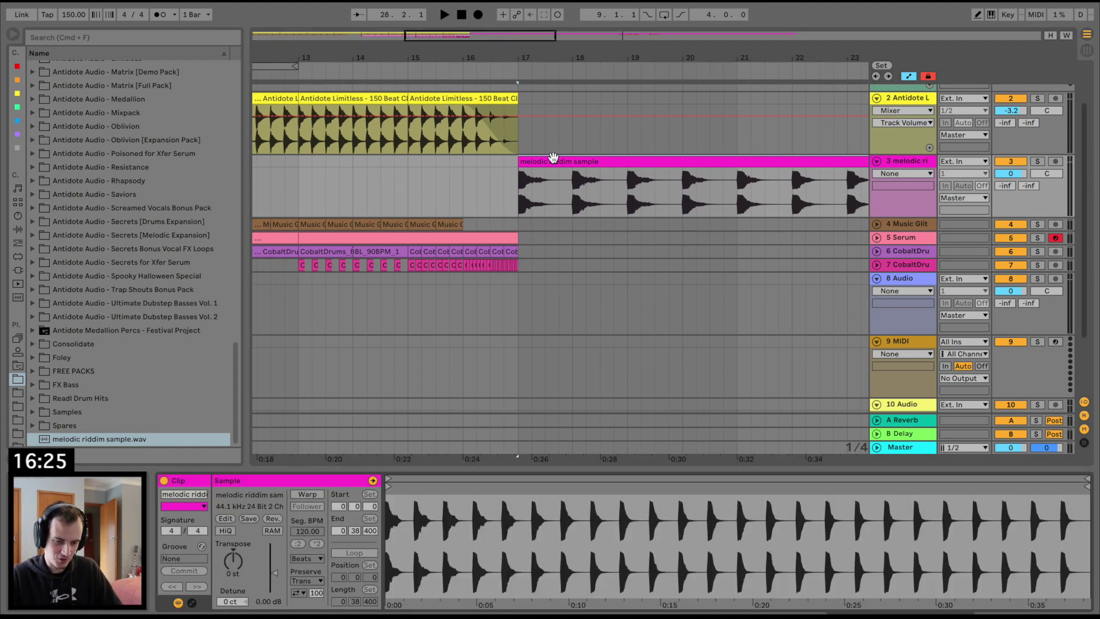
{"action": "left_click_drag", "start_coordinate": [391, 483], "coordinate": [554, 486]}
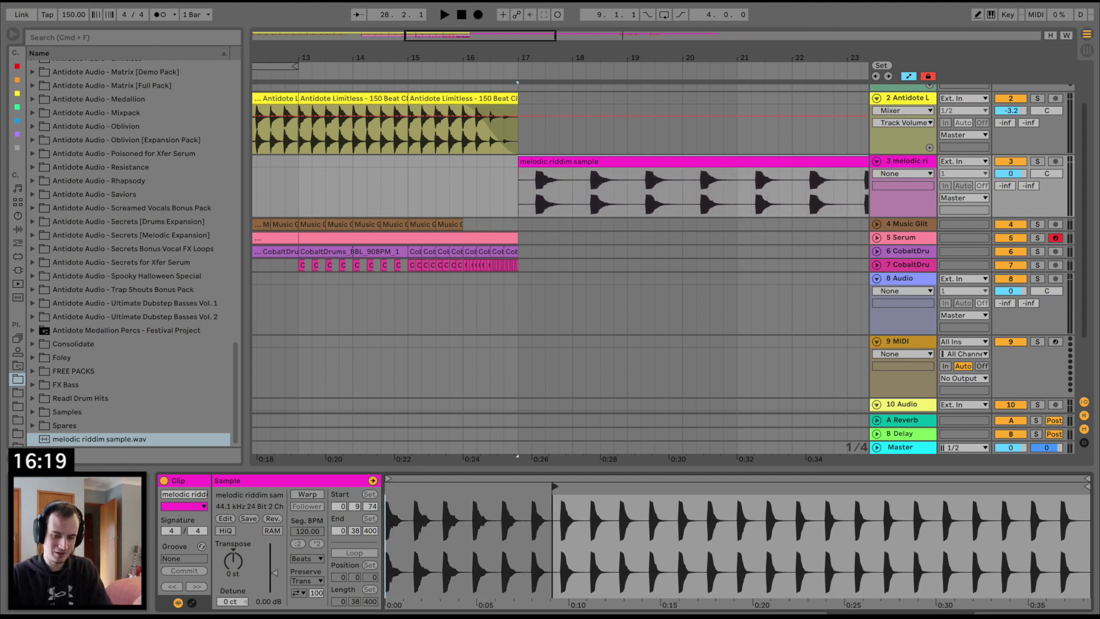
{"action": "mouse_move", "coordinate": [554, 490]}
{"action": "left_mouse_down"}
{"action": "mouse_move", "coordinate": [554, 500]}
{"action": "mouse_move", "coordinate": [584, 485]}
{"action": "left_mouse_up"}
{"action": "key", "text": "space"}
{"action": "key", "text": "space"}
{"action": "key", "text": "space"}
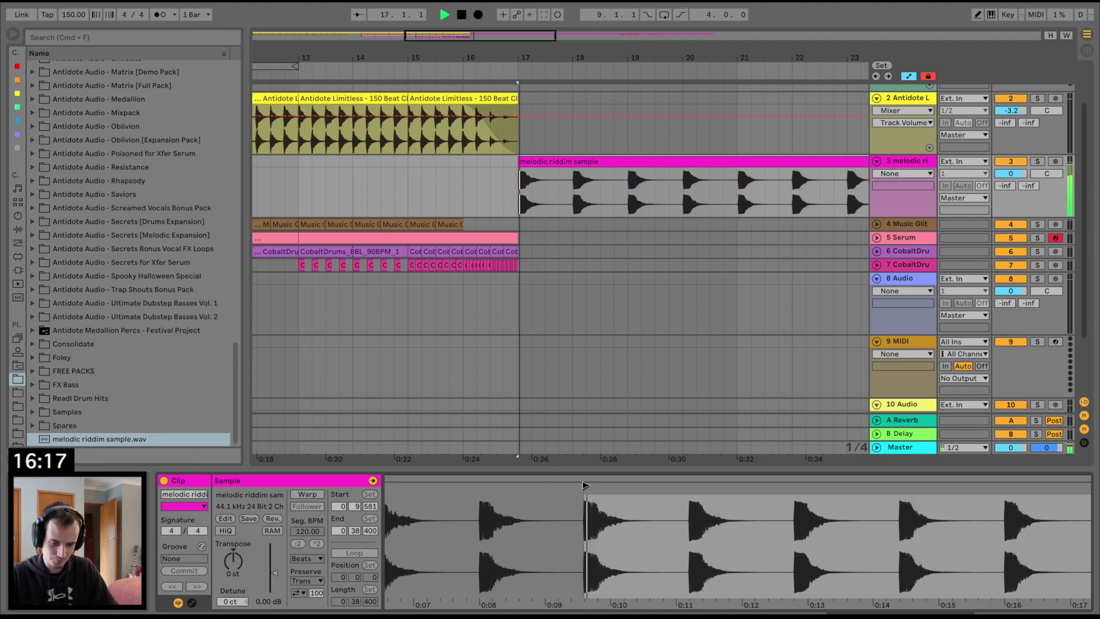
{"action": "key", "text": "space"}
{"action": "key", "text": "space"}
{"action": "key", "text": "space"}
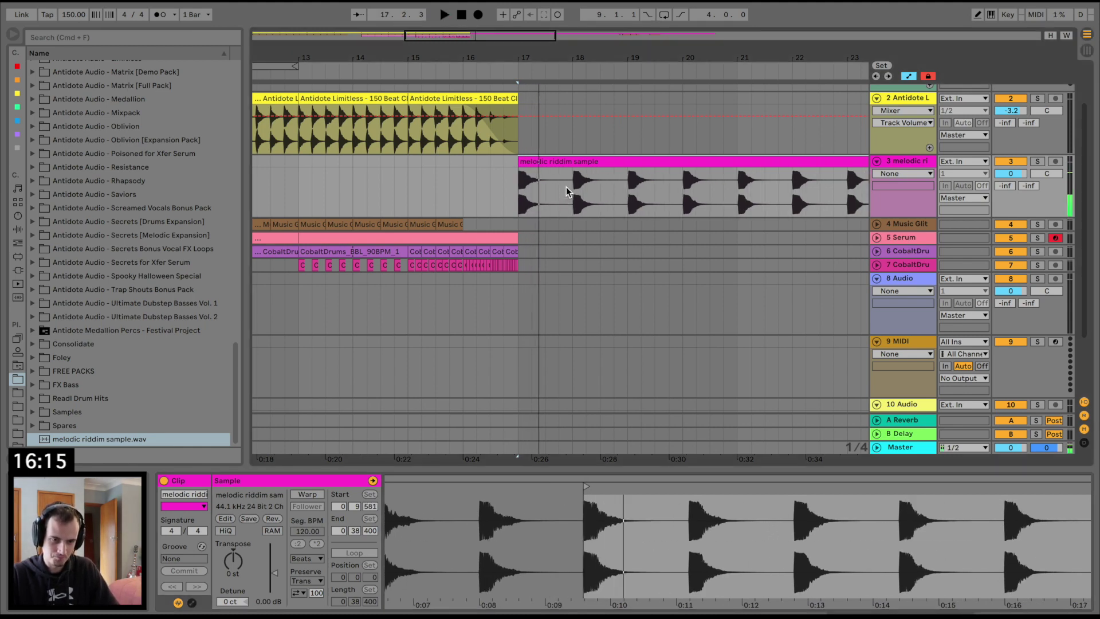
Split the melodic riddim clip at bar 18 and delete everything after the split.
{"action": "left_click", "coordinate": [566, 187]}
{"action": "key", "text": "super+e"}
{"action": "left_click", "coordinate": [586, 159]}
{"action": "key", "text": "Delete"}
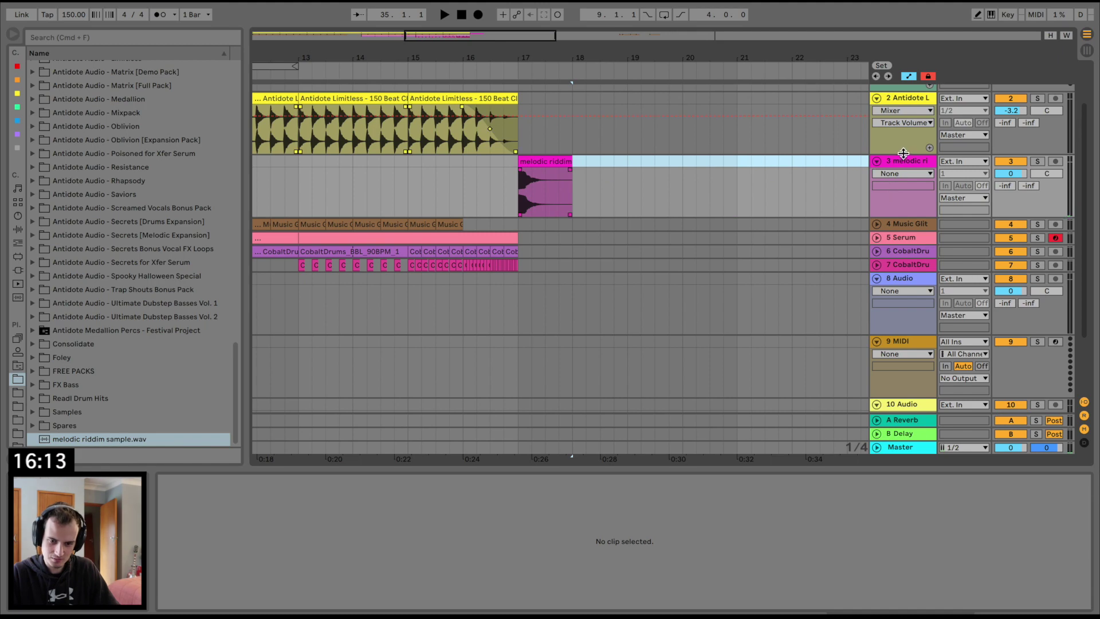
With the Serum track unfolded, fine-tune the riddim clip's sample start to 0:09.600 and play the transition into bar 17.
{"action": "left_click", "coordinate": [876, 237]}
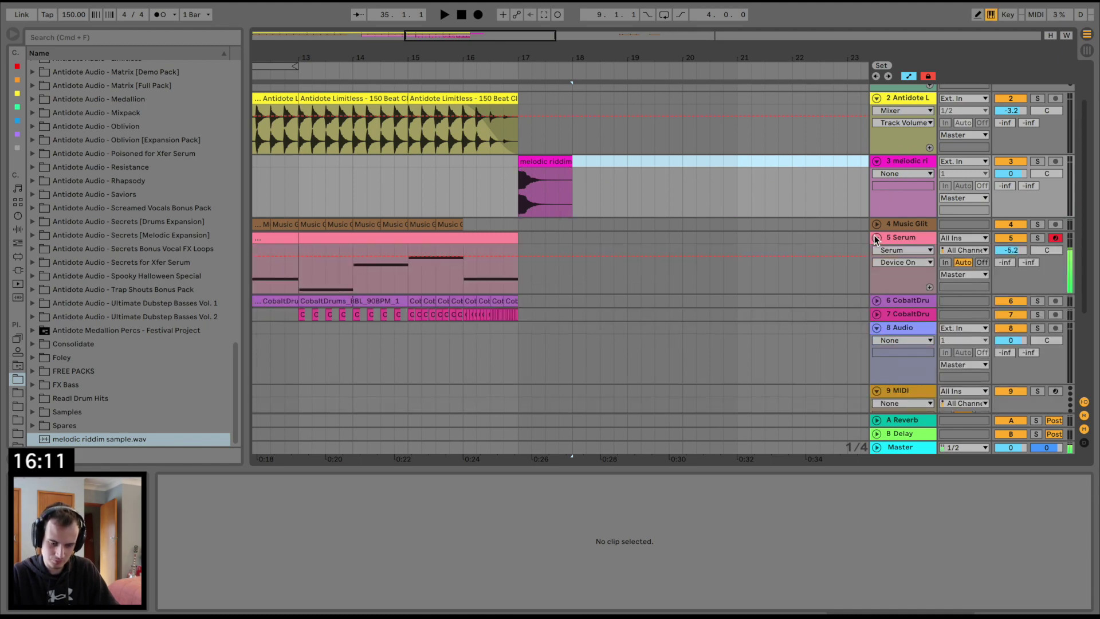
{"action": "key", "text": "space"}
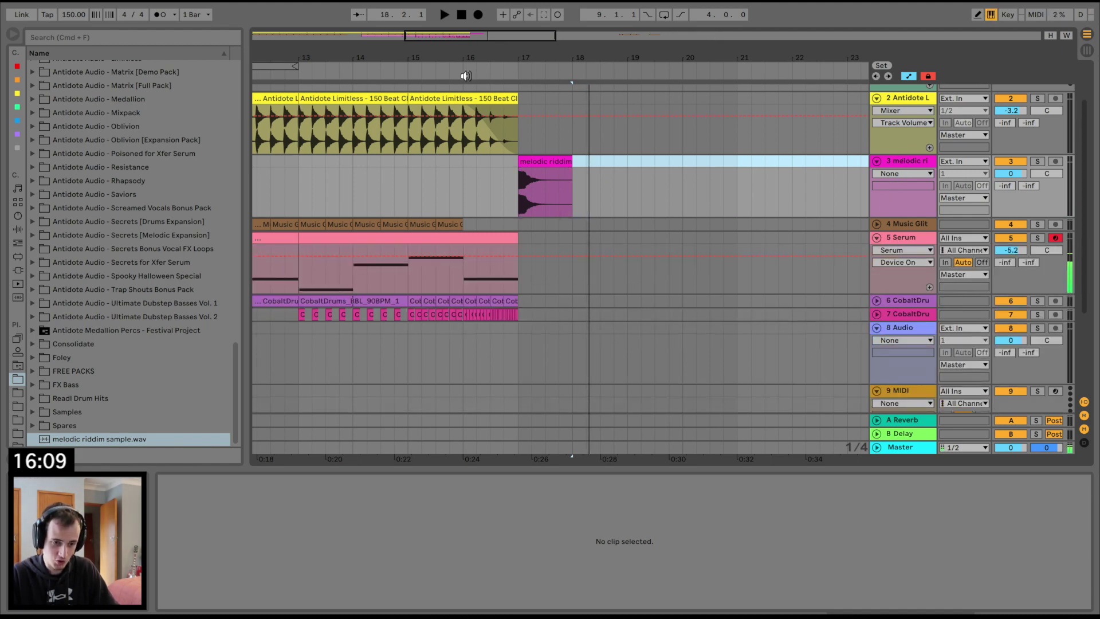
{"action": "left_click", "coordinate": [527, 159]}
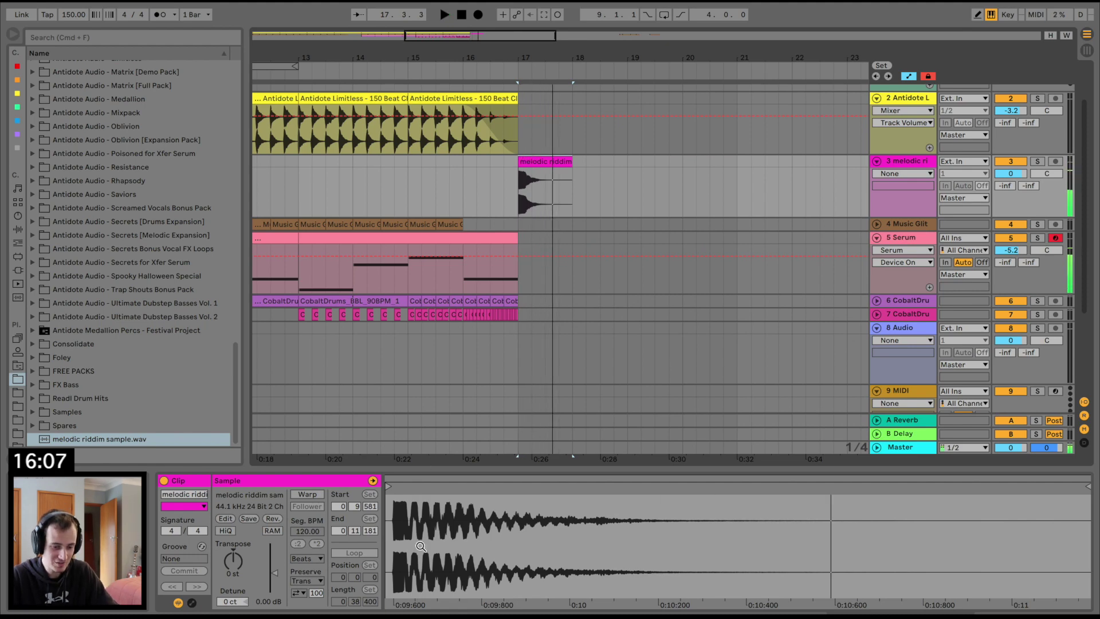
{"action": "left_click_drag", "start_coordinate": [390, 488], "coordinate": [484, 488]}
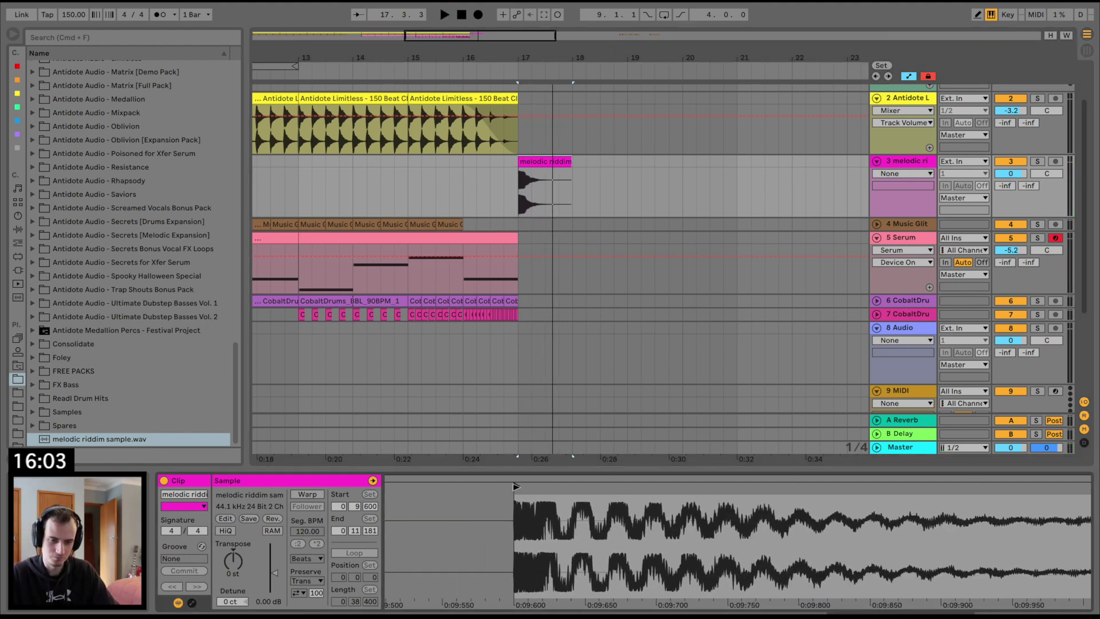
{"action": "left_click", "coordinate": [455, 183]}
{"action": "key", "text": "space"}
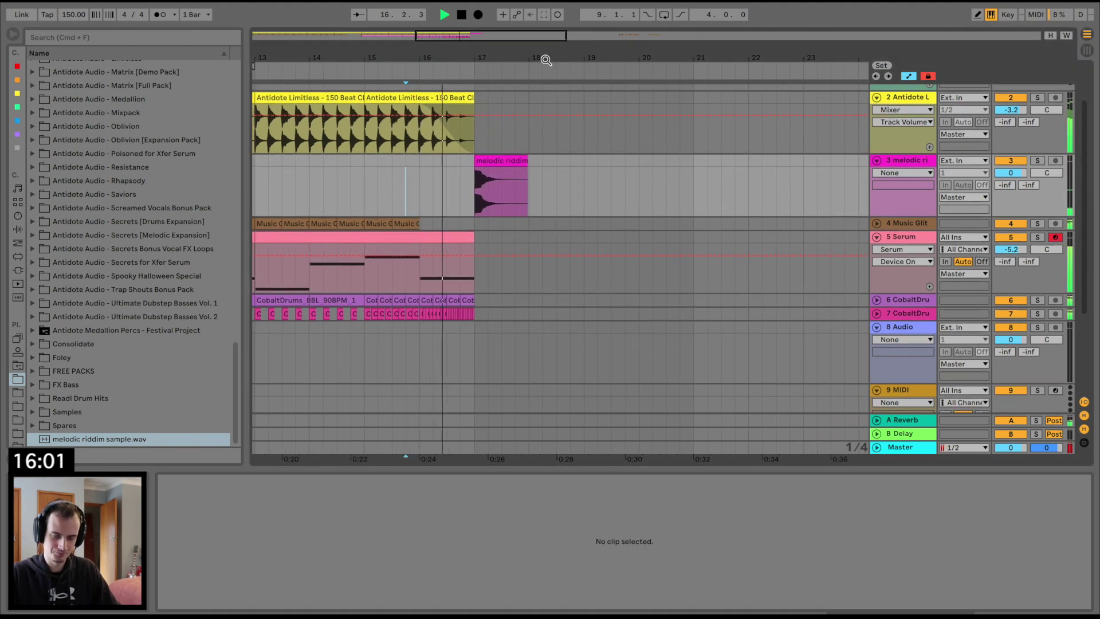
{"action": "left_click_drag", "start_coordinate": [546, 60], "coordinate": [545, 46]}
{"action": "scroll", "coordinate": [602, 162], "scroll_direction": "right", "scroll_amount": 2}
{"action": "key", "text": "space"}
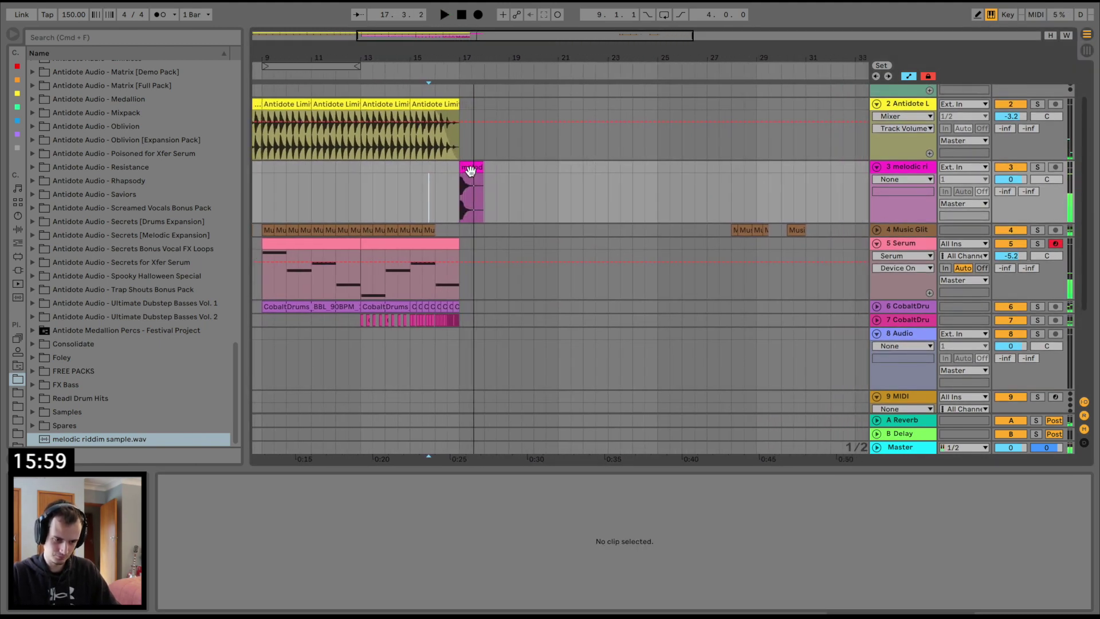
Add an EQ Eight to the melodic riddim track.
{"action": "left_click", "coordinate": [470, 170]}
{"action": "left_click", "coordinate": [18, 228]}
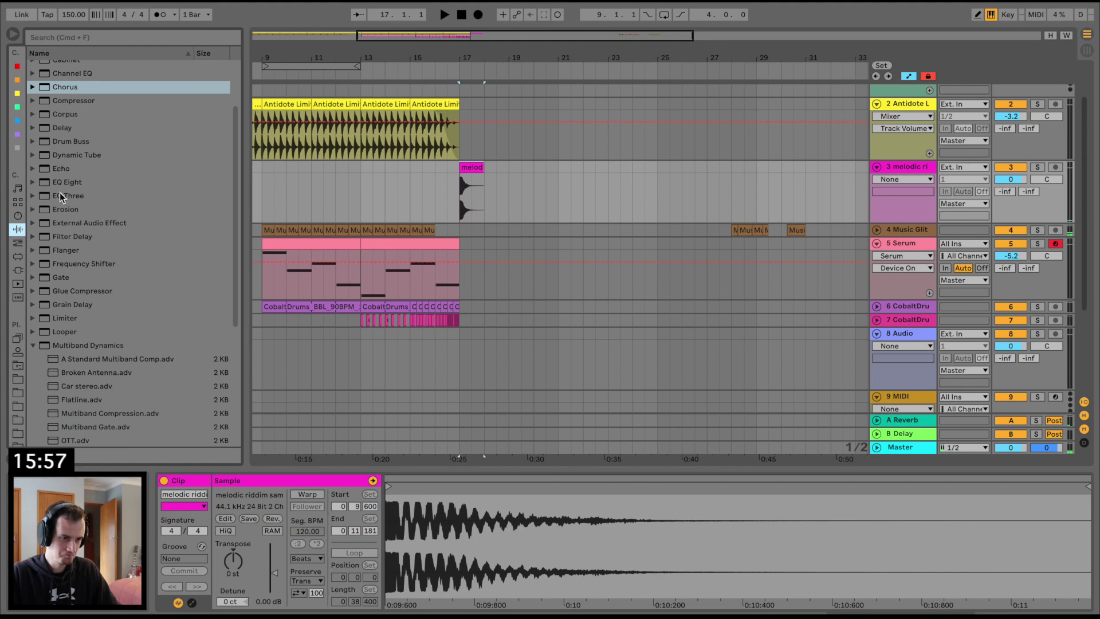
{"action": "left_click", "coordinate": [62, 196]}
{"action": "double_click", "coordinate": [61, 187]}
Set EQ Eight band 1 to a low cut at 861 Hz with Q 2.11 and enable band 8 as a high cut while auditioning.
{"action": "left_click", "coordinate": [211, 589]}
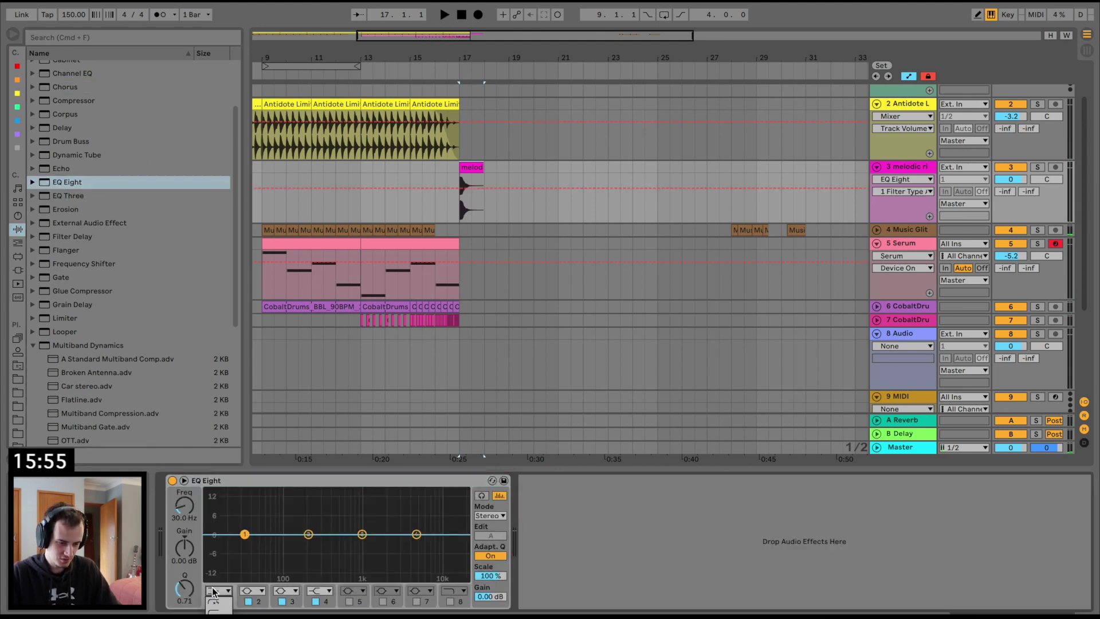
{"action": "left_click", "coordinate": [218, 607]}
{"action": "key", "text": "space"}
{"action": "left_click_drag", "start_coordinate": [246, 543], "coordinate": [402, 547]}
{"action": "left_click", "coordinate": [450, 601]}
{"action": "key", "text": "space"}
{"action": "key", "text": "space"}
{"action": "key", "text": "space"}
{"action": "left_click", "coordinate": [357, 527]}
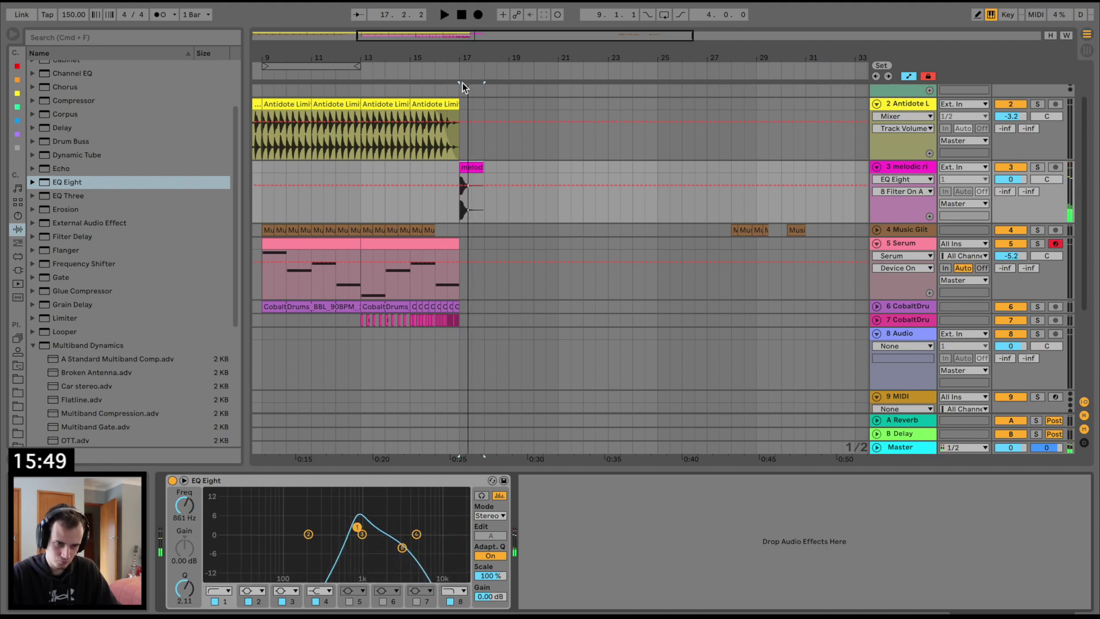
Shorten the melodic riddim clip to half a bar with a steep curved fade-out and audition it.
{"action": "left_click_drag", "start_coordinate": [467, 56], "coordinate": [435, 219]}
{"action": "key", "text": "space"}
{"action": "key", "text": "space"}
{"action": "key", "text": "space"}
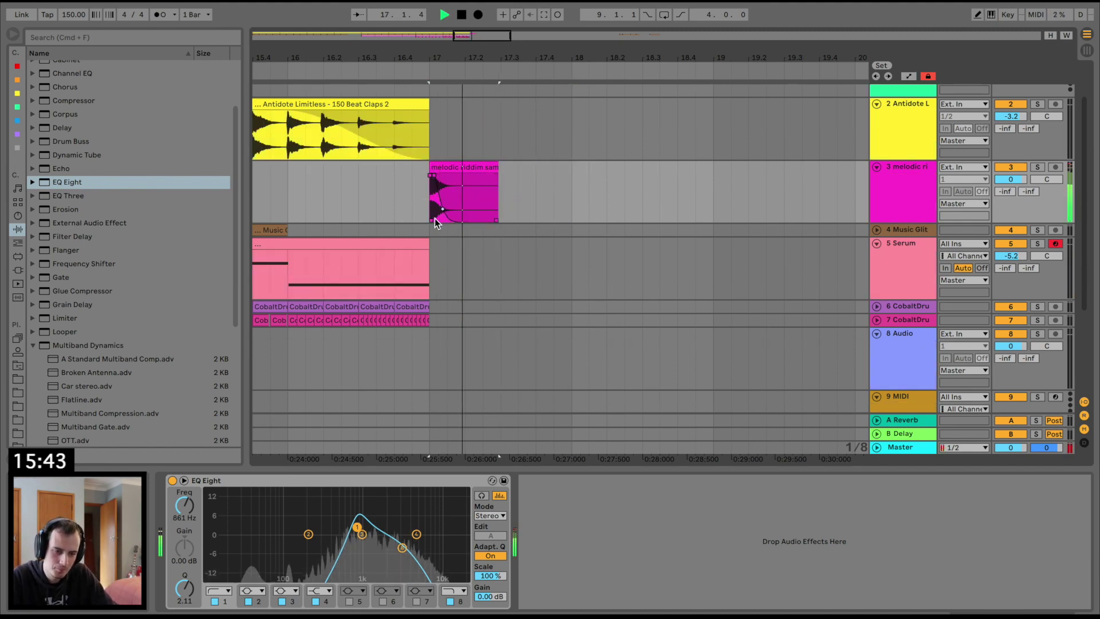
{"action": "key", "text": "space"}
Copy the melodic riddim clip to bar 19, shorten the one at bar 17 to one beat, and select bar 17.
{"action": "left_click", "coordinate": [473, 164]}
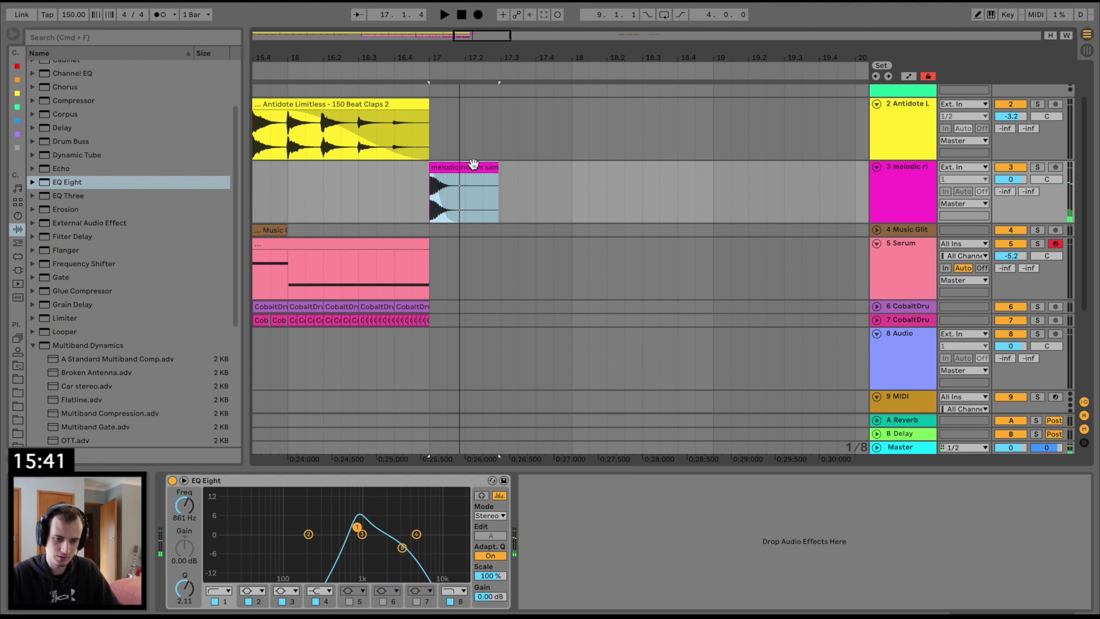
{"action": "left_click_drag", "start_coordinate": [473, 164], "coordinate": [756, 172]}
{"action": "left_click", "coordinate": [445, 170]}
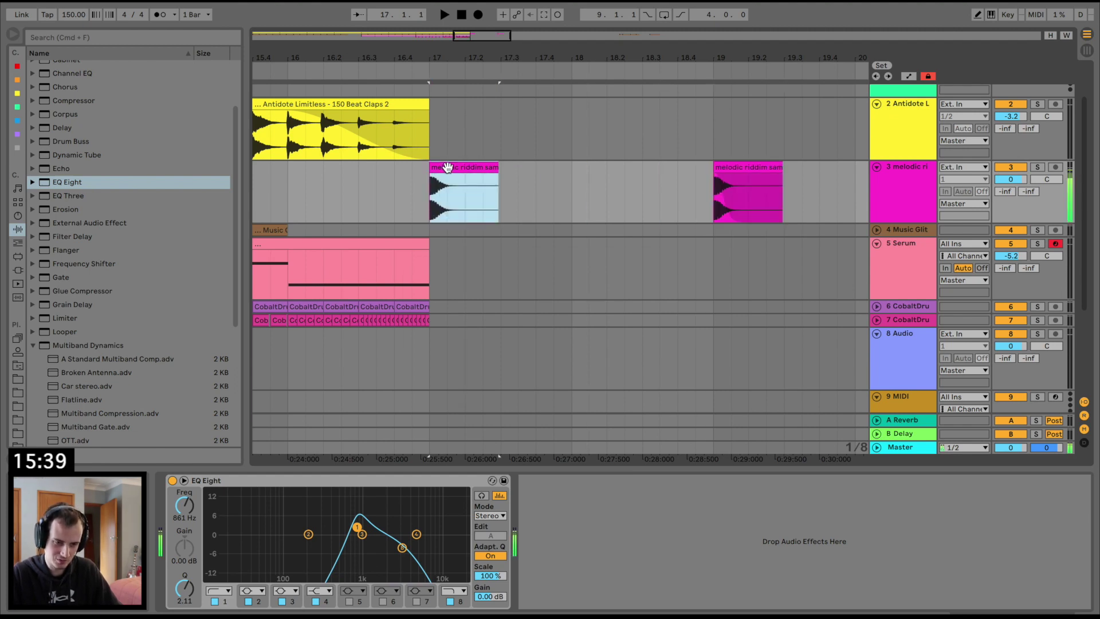
{"action": "mouse_move", "coordinate": [491, 167]}
{"action": "left_mouse_down"}
{"action": "mouse_move", "coordinate": [463, 167]}
{"action": "mouse_move", "coordinate": [551, 179]}
{"action": "left_mouse_up"}
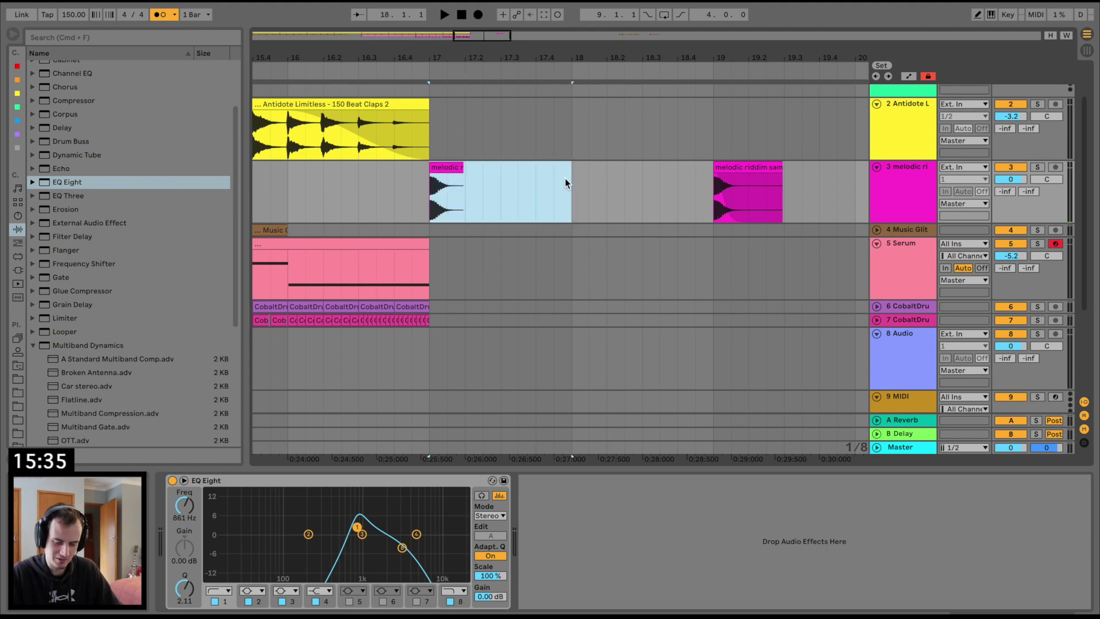
Loop bar 17 and paste a copy of the one-beat melodic riddim clip at 17.1.4 during playback.
{"action": "key", "text": "super+l"}
{"action": "key", "text": "space"}
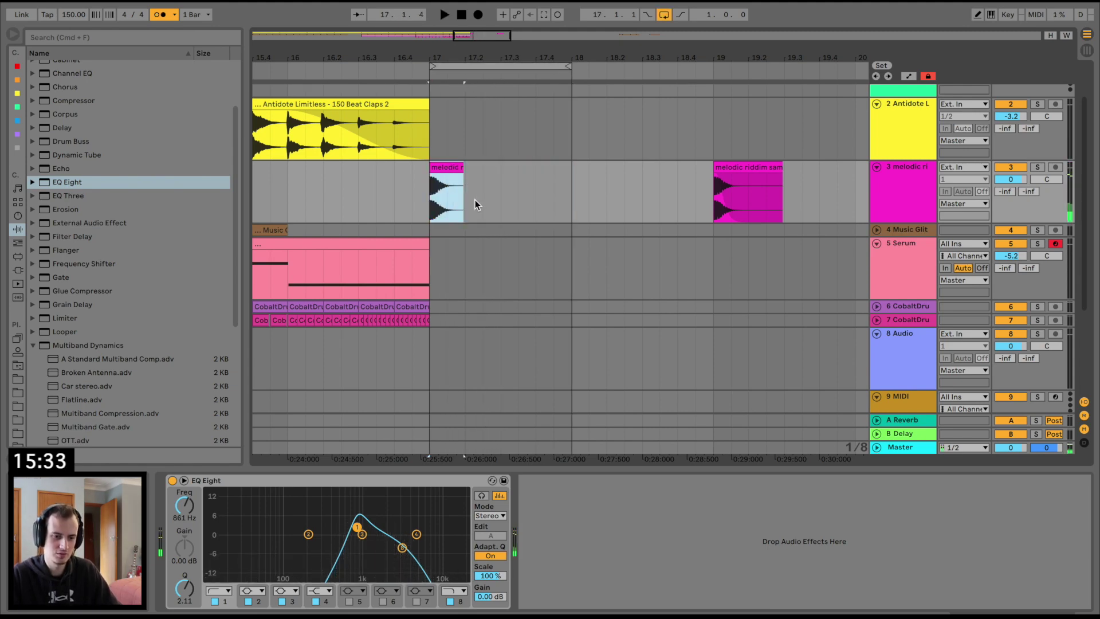
{"action": "left_click", "coordinate": [474, 189]}
{"action": "left_click_drag", "start_coordinate": [463, 55], "coordinate": [463, 59]}
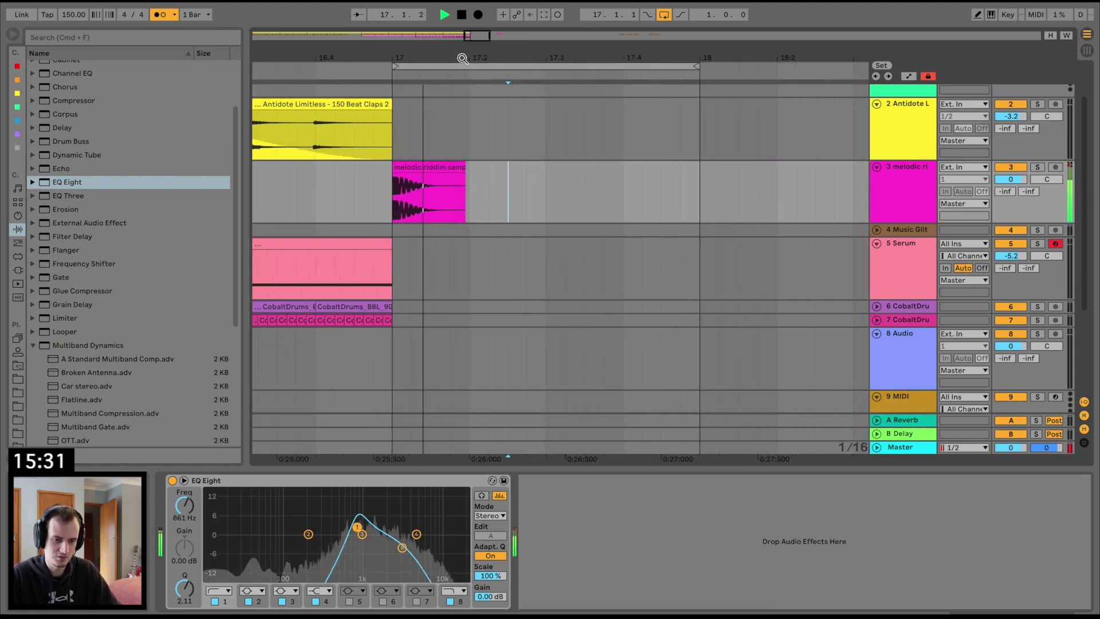
{"action": "left_click", "coordinate": [454, 198]}
{"action": "key", "text": "super+v"}
{"action": "left_click", "coordinate": [405, 166]}
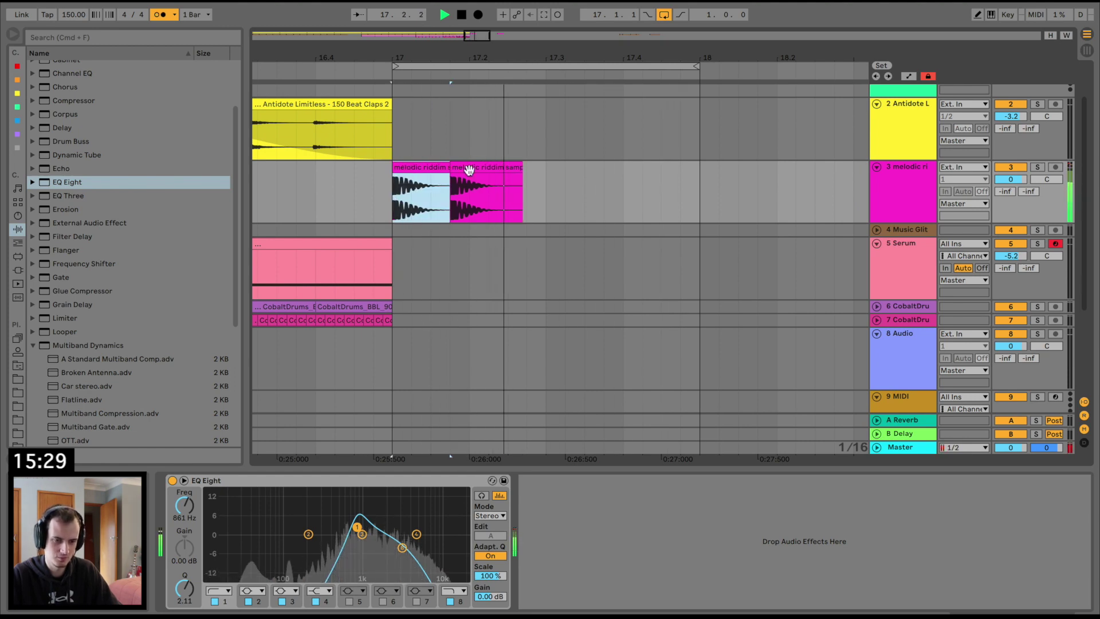
Place two more copies of the melodic riddim clip at 17.3 and 17.4 and audition the loop.
{"action": "key", "text": "space"}
{"action": "left_click", "coordinate": [547, 188]}
{"action": "key", "text": "super+v"}
{"action": "left_click", "coordinate": [620, 197]}
{"action": "key", "text": "super+v"}
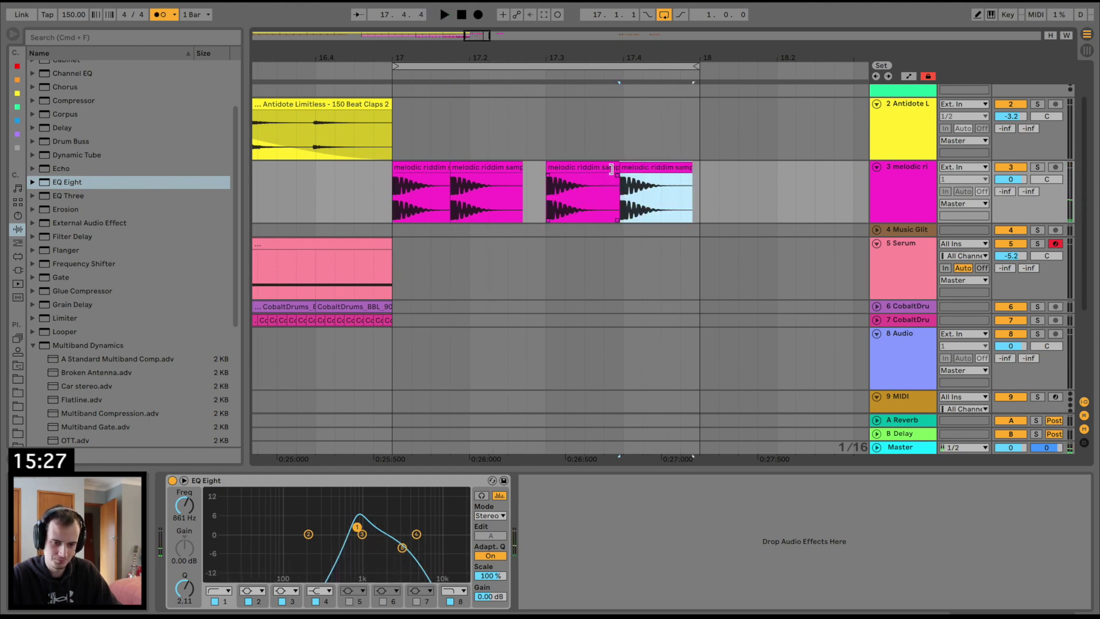
{"action": "left_click_drag", "start_coordinate": [637, 166], "coordinate": [647, 174]}
{"action": "key", "text": "space"}
{"action": "key", "text": "space"}
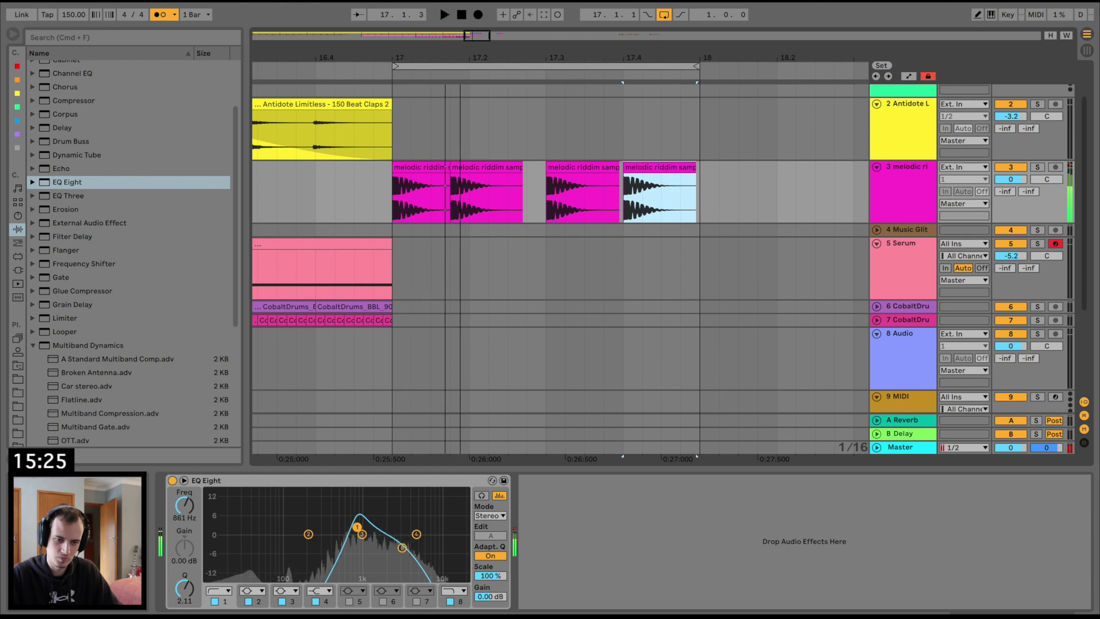
Move the first beat of the bar 19 melodic riddim clip to 17.4 and give it a curved fade-out.
{"action": "left_click_drag", "start_coordinate": [461, 56], "coordinate": [461, 52]}
{"action": "scroll", "coordinate": [586, 163], "scroll_direction": "right", "scroll_amount": 4}
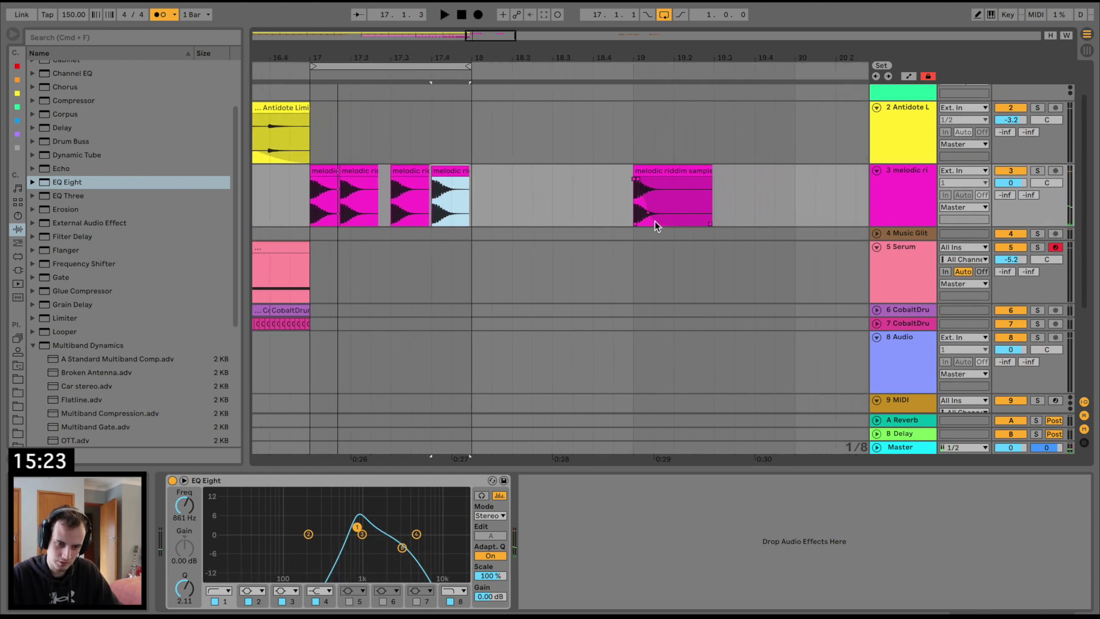
{"action": "left_click", "coordinate": [674, 197]}
{"action": "left_click_drag", "start_coordinate": [662, 172], "coordinate": [336, 172]}
{"action": "key", "text": "space"}
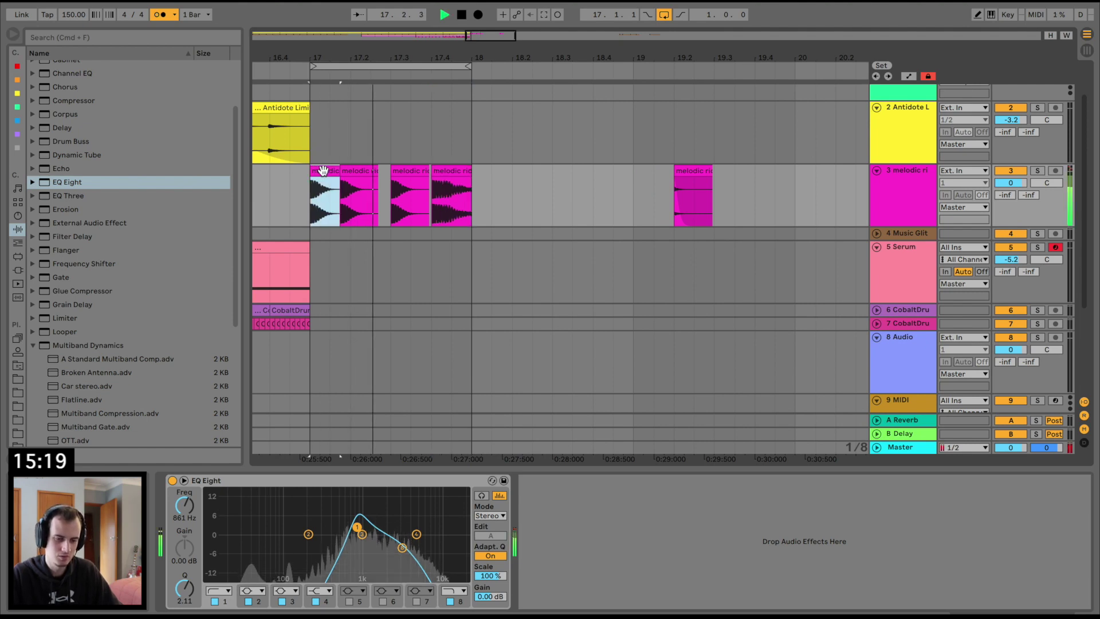
{"action": "left_click_drag", "start_coordinate": [470, 179], "coordinate": [447, 206]}
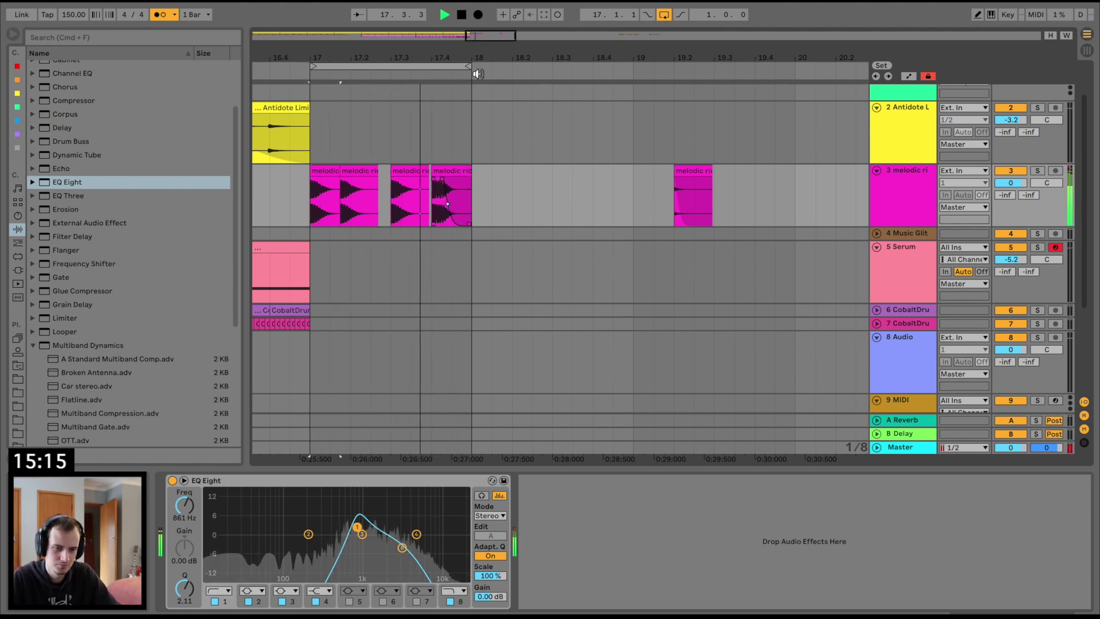
Unfold the Music Glitch track and audition its spare clips starting at bar 28.
{"action": "left_click_drag", "start_coordinate": [487, 68], "coordinate": [500, 61]}
{"action": "scroll", "coordinate": [592, 191], "scroll_direction": "right", "scroll_amount": 10}
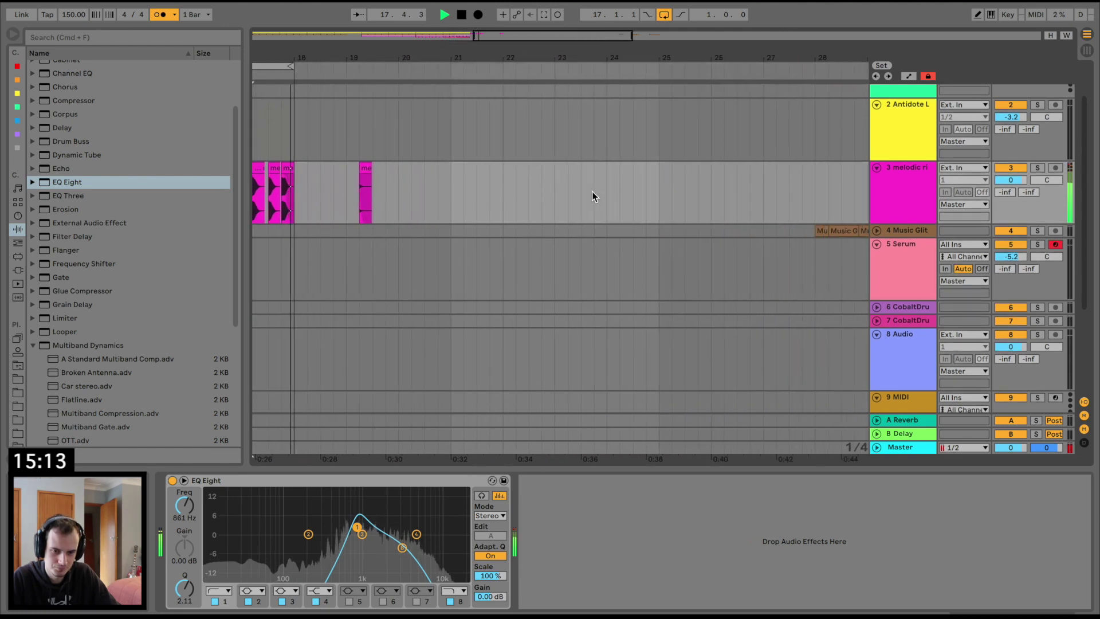
{"action": "key", "text": "space"}
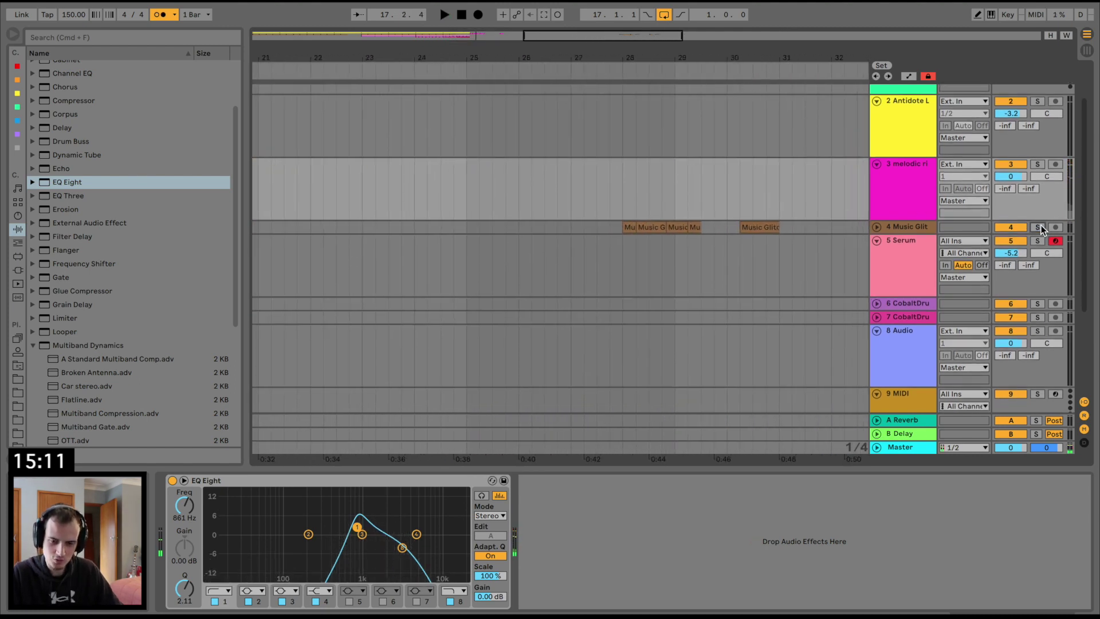
{"action": "left_click", "coordinate": [876, 227]}
{"action": "left_click", "coordinate": [624, 244]}
{"action": "key", "text": "space"}
{"action": "scroll", "coordinate": [624, 244], "scroll_direction": "left", "scroll_amount": 5}
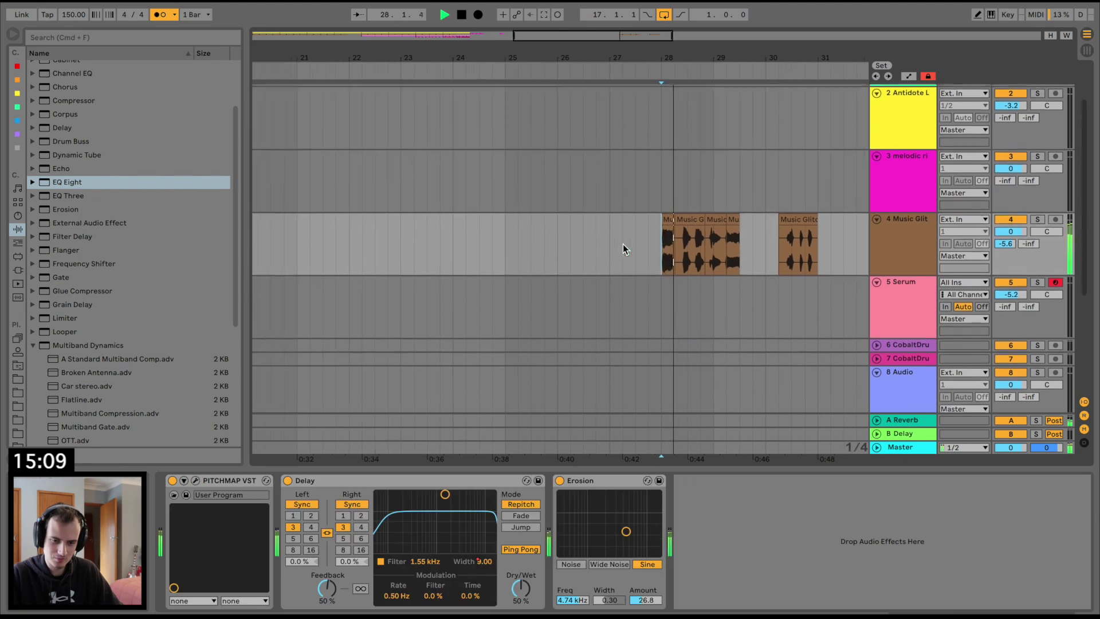
{"action": "left_click_drag", "start_coordinate": [469, 46], "coordinate": [469, 30]}
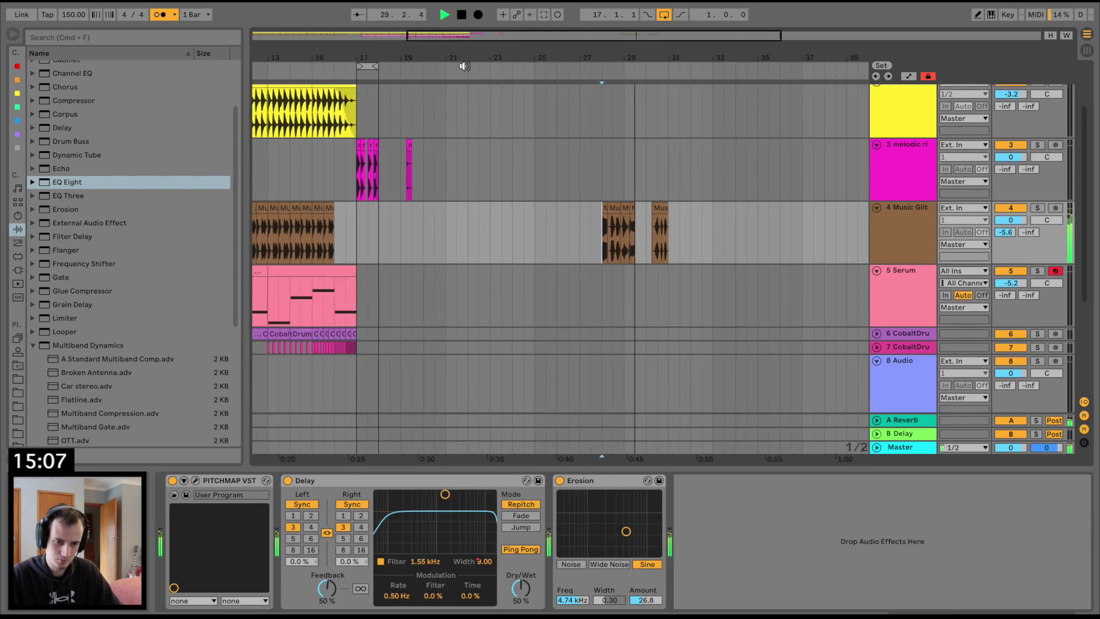
Copy the first spare Music Glitch clip from bar 28 to the start of bar 17.
{"action": "key", "text": "space"}
{"action": "key", "text": "space"}
{"action": "key", "text": "space"}
{"action": "left_click", "coordinate": [604, 208]}
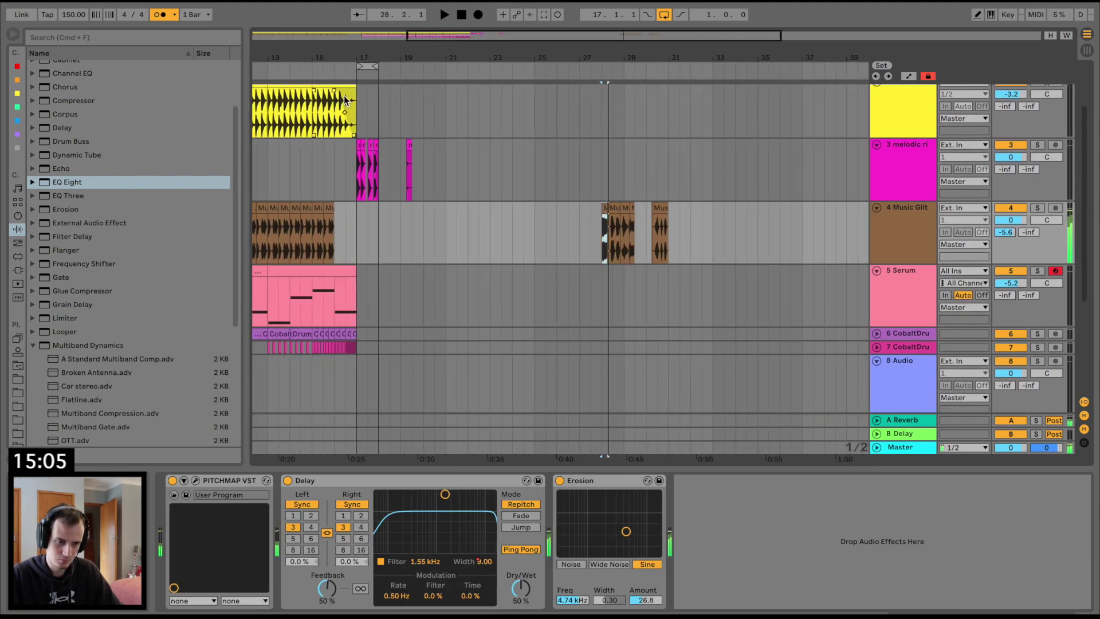
{"action": "left_click_drag", "start_coordinate": [345, 59], "coordinate": [345, 67]}
{"action": "left_click", "coordinate": [375, 223]}
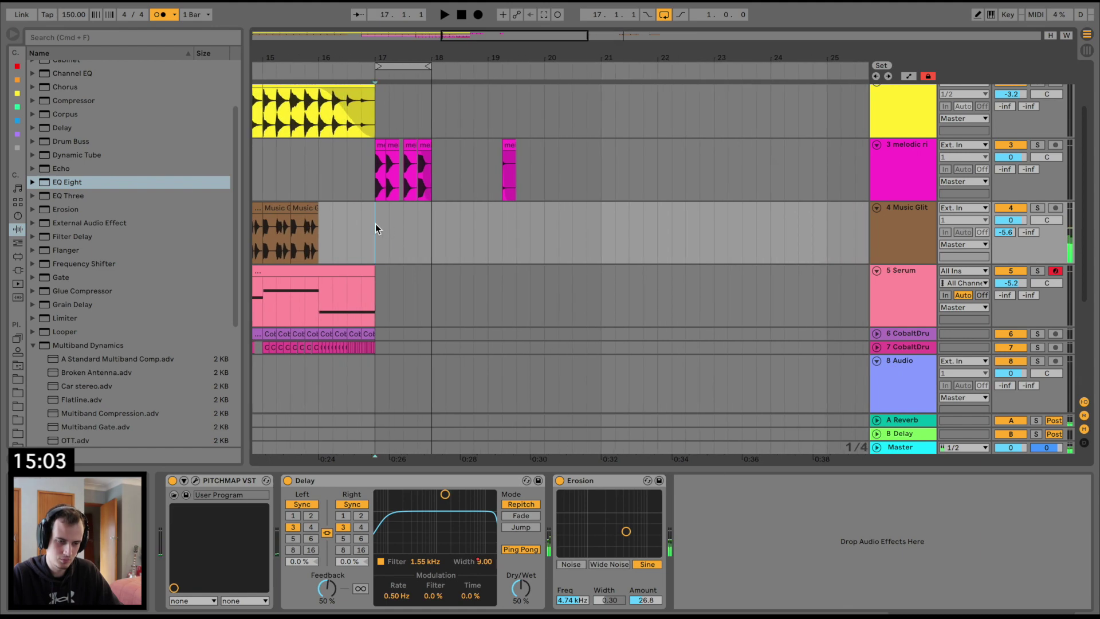
{"action": "key", "text": "super+v"}
Transpose the Music Glitch clip at bar 17 to -1 st while auditioning it against the melodic riddim clips.
{"action": "key", "text": "space"}
{"action": "double_click", "coordinate": [381, 209]}
{"action": "key", "text": "space"}
{"action": "key", "text": "space"}
{"action": "key", "text": "space"}
{"action": "left_click_drag", "start_coordinate": [233, 561], "coordinate": [233, 564]}
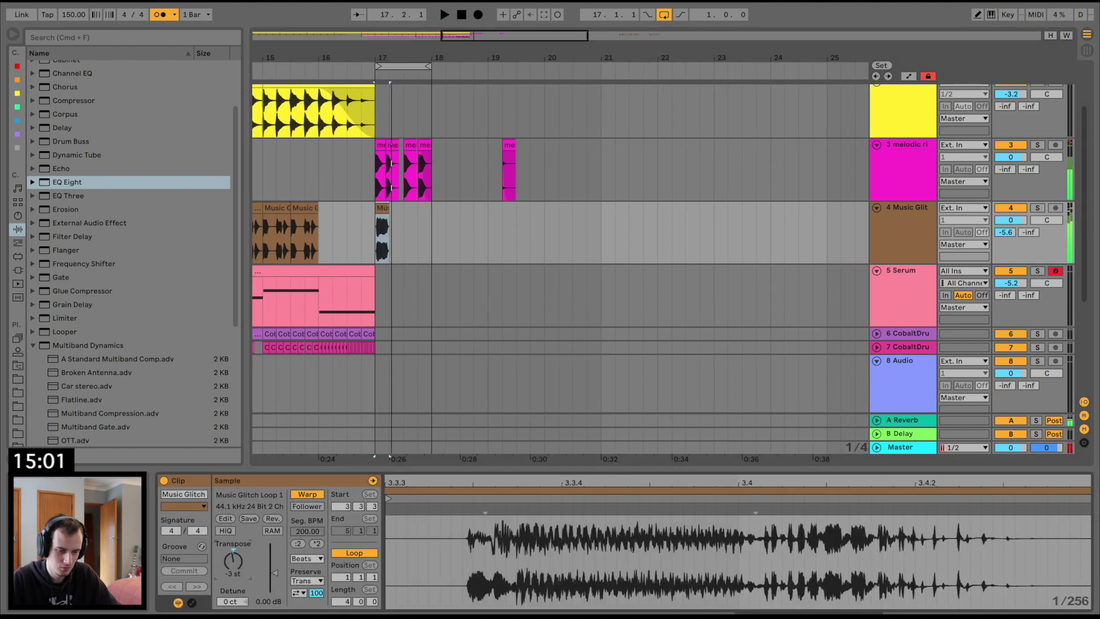
{"action": "key", "text": "space"}
{"action": "key", "text": "space"}
{"action": "key", "text": "space"}
{"action": "key", "text": "space"}
{"action": "key", "text": "space"}
{"action": "key", "text": "space"}
{"action": "key", "text": "space"}
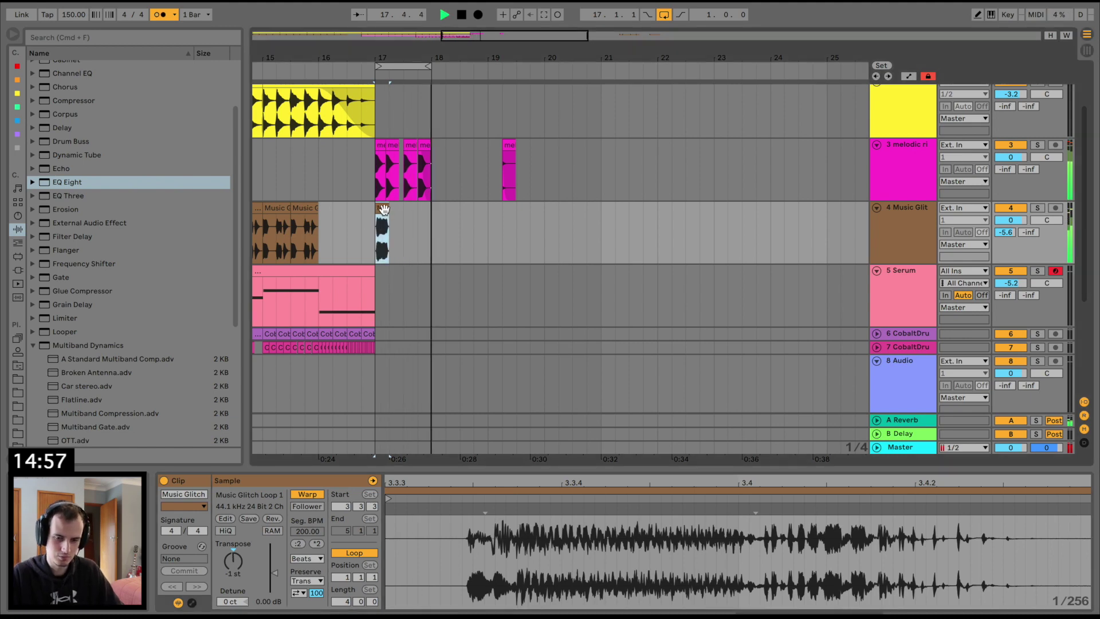
Move the second melodic riddim clip in bar 17 to beat 17.2 and audition the loop.
{"action": "left_click", "coordinate": [905, 228]}
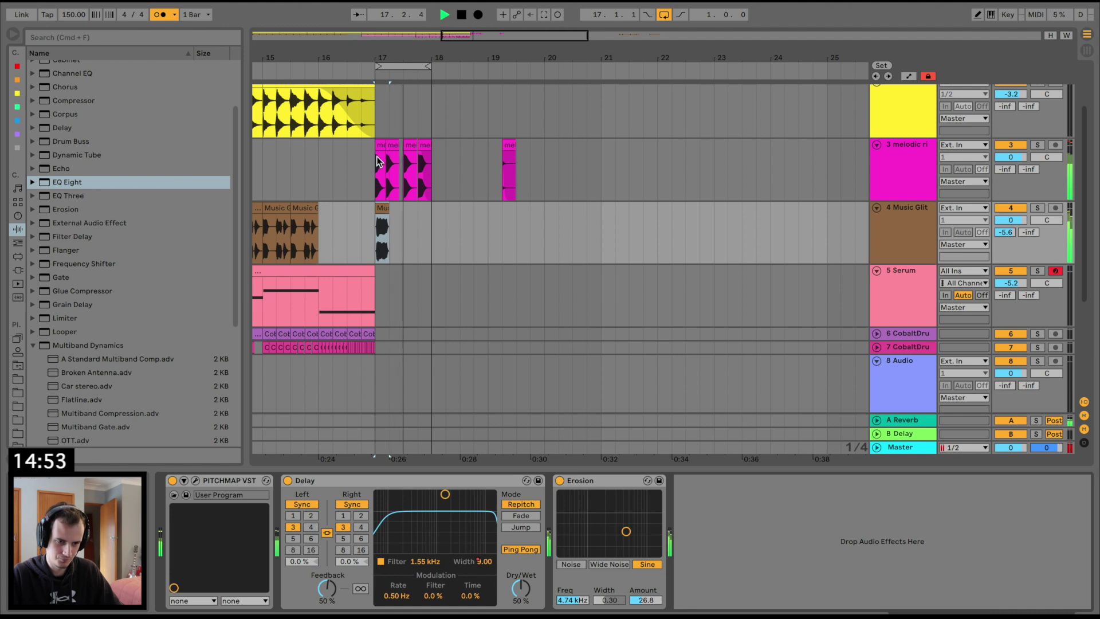
{"action": "left_click", "coordinate": [393, 144]}
{"action": "key", "text": "space"}
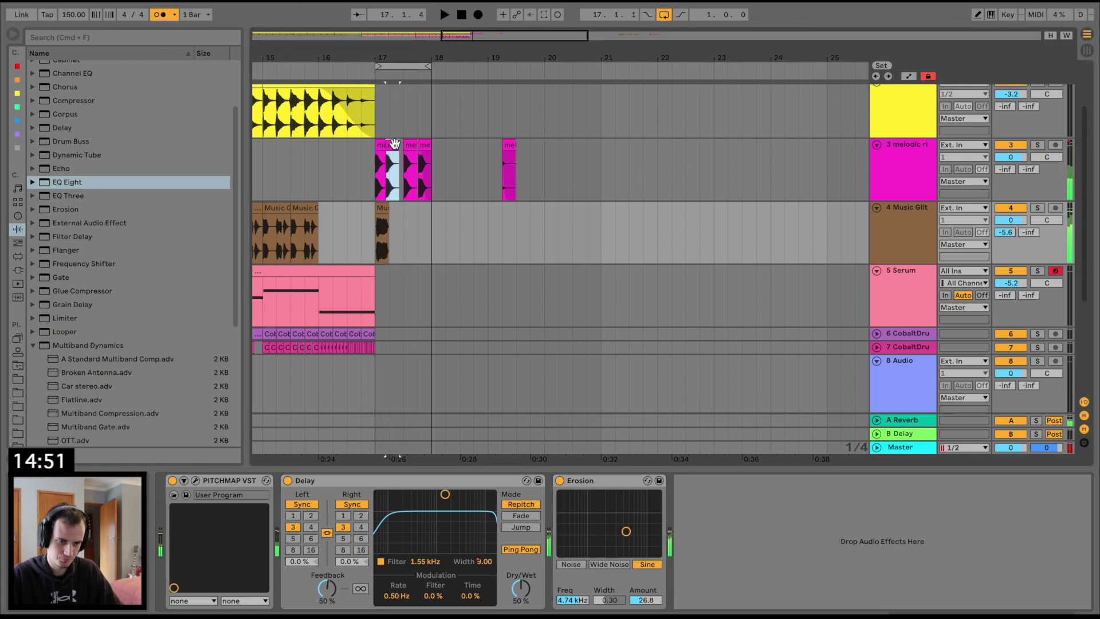
{"action": "left_click", "coordinate": [356, 150]}
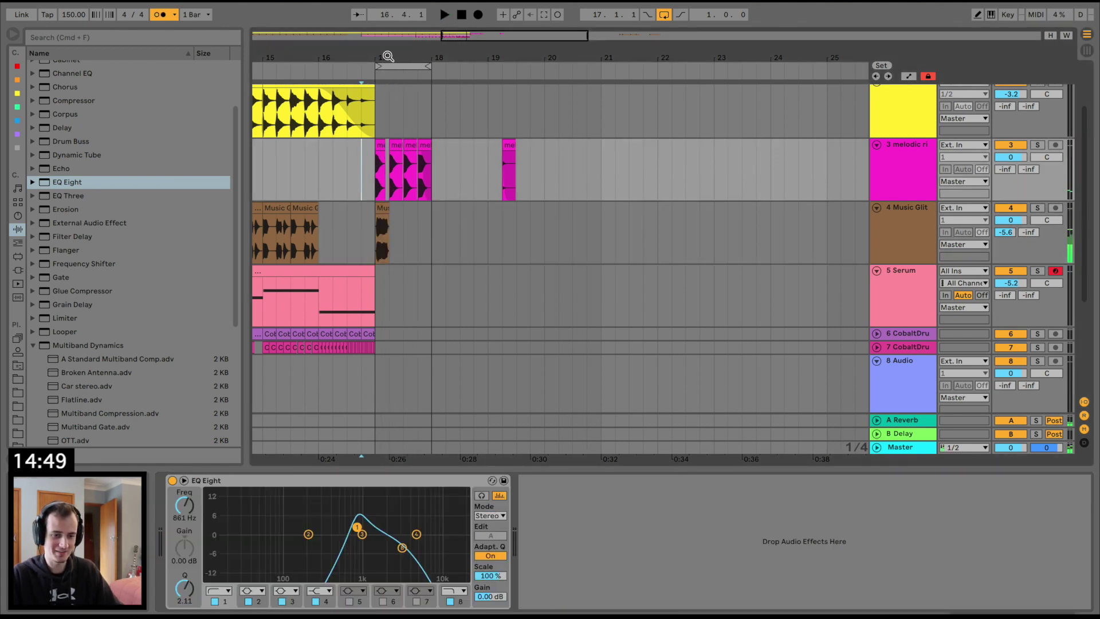
{"action": "left_click_drag", "start_coordinate": [388, 56], "coordinate": [387, 92]}
{"action": "left_click", "coordinate": [371, 150]}
{"action": "key", "text": "space"}
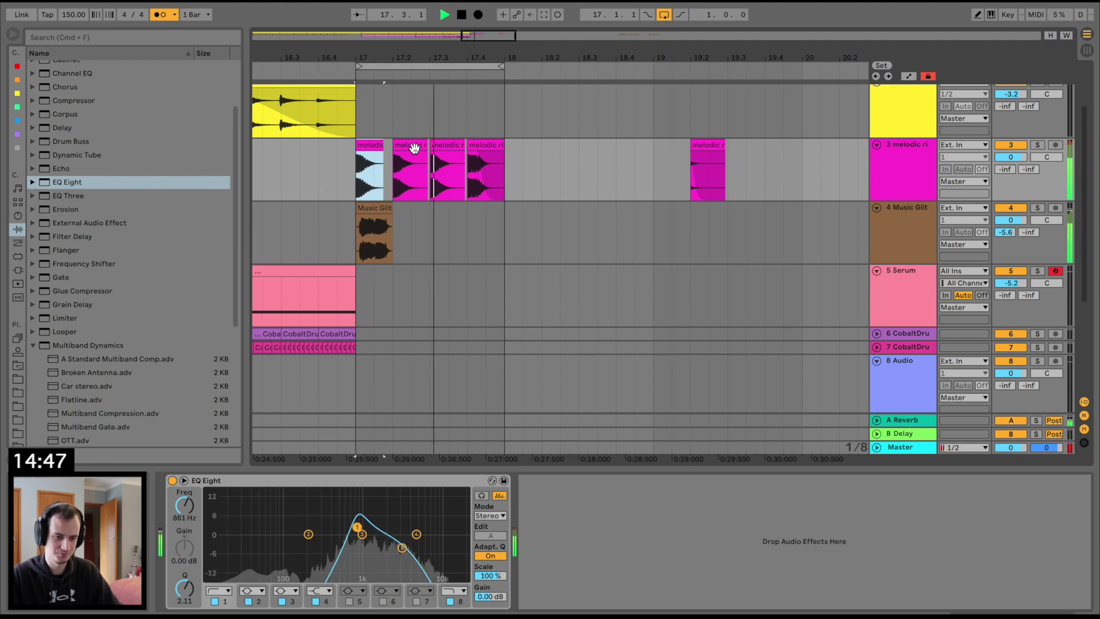
Switch off the EQ Eight on the melodic riddim track and audition the unfiltered sound.
{"action": "left_click", "coordinate": [413, 171]}
{"action": "key", "text": "space"}
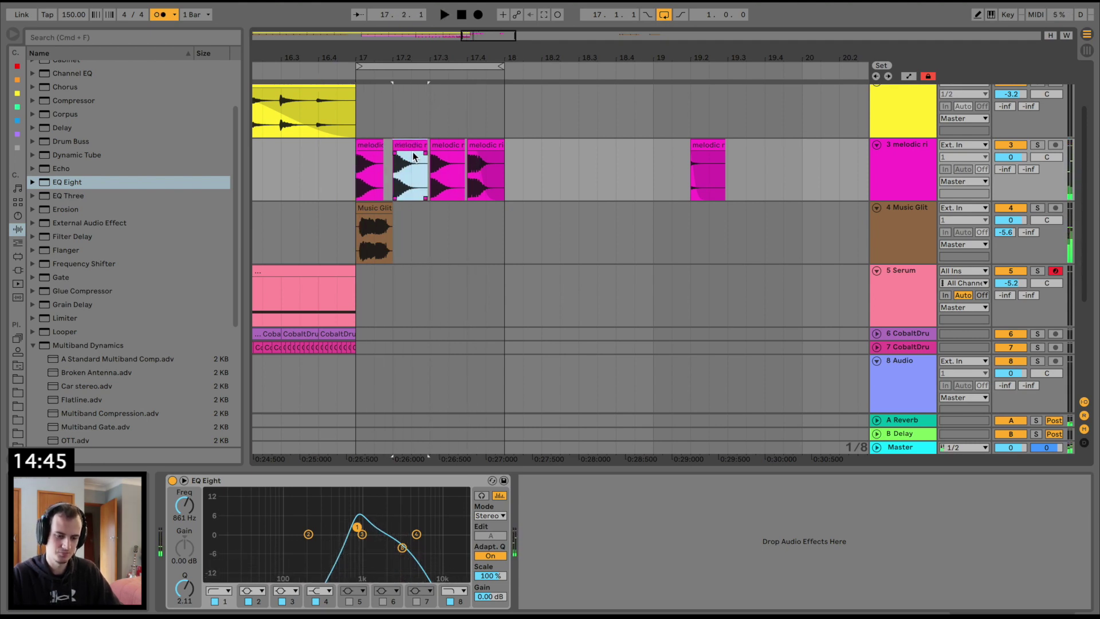
{"action": "left_click", "coordinate": [172, 480]}
{"action": "key", "text": "space"}
{"action": "key", "text": "space"}
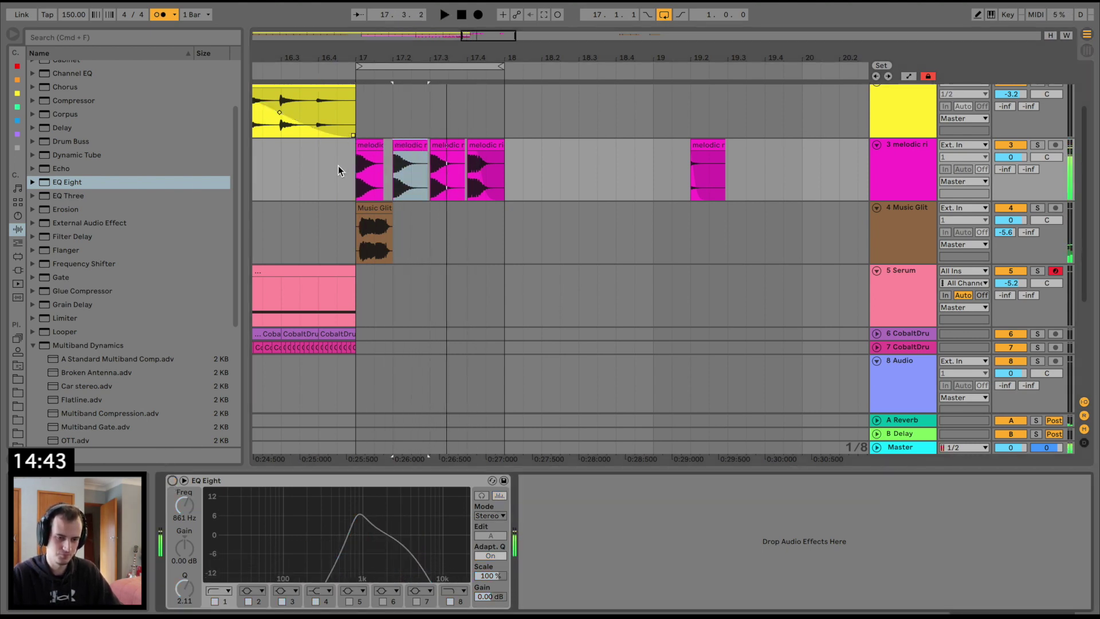
Delete the melodic riddim clip at 17.2 while playing the loop.
{"action": "left_click", "coordinate": [338, 166]}
{"action": "key", "text": "space"}
{"action": "left_click", "coordinate": [406, 145]}
{"action": "key", "text": "space"}
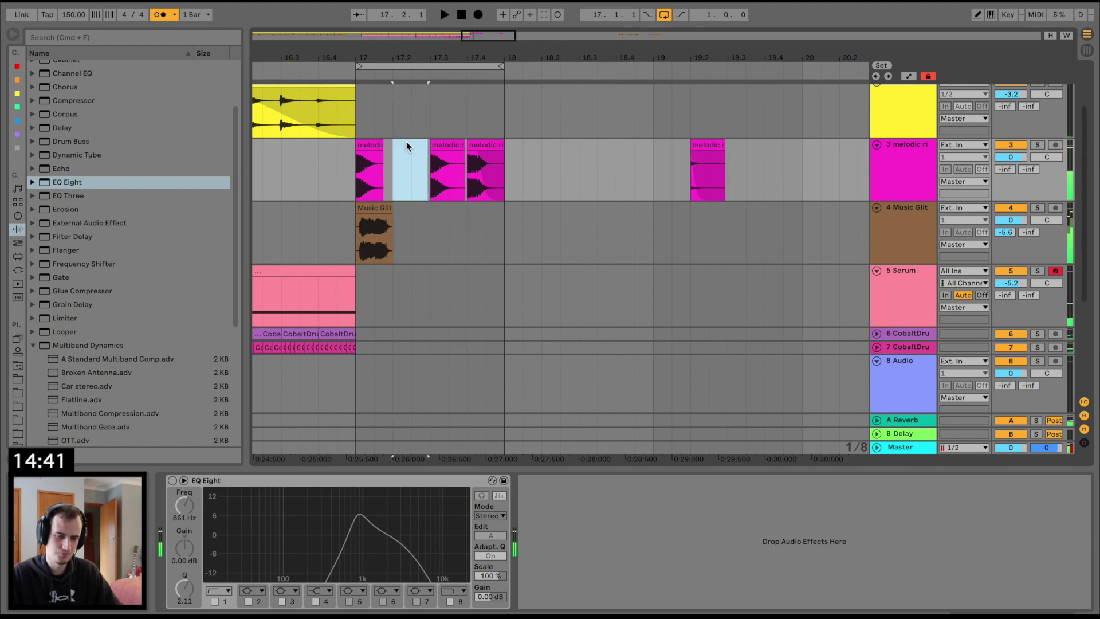
Move the start marker of the bar 17 Music Glitch clip to the onset of its waveform and audition it.
{"action": "left_click", "coordinate": [359, 145]}
{"action": "double_click", "coordinate": [366, 208]}
{"action": "key", "text": "space"}
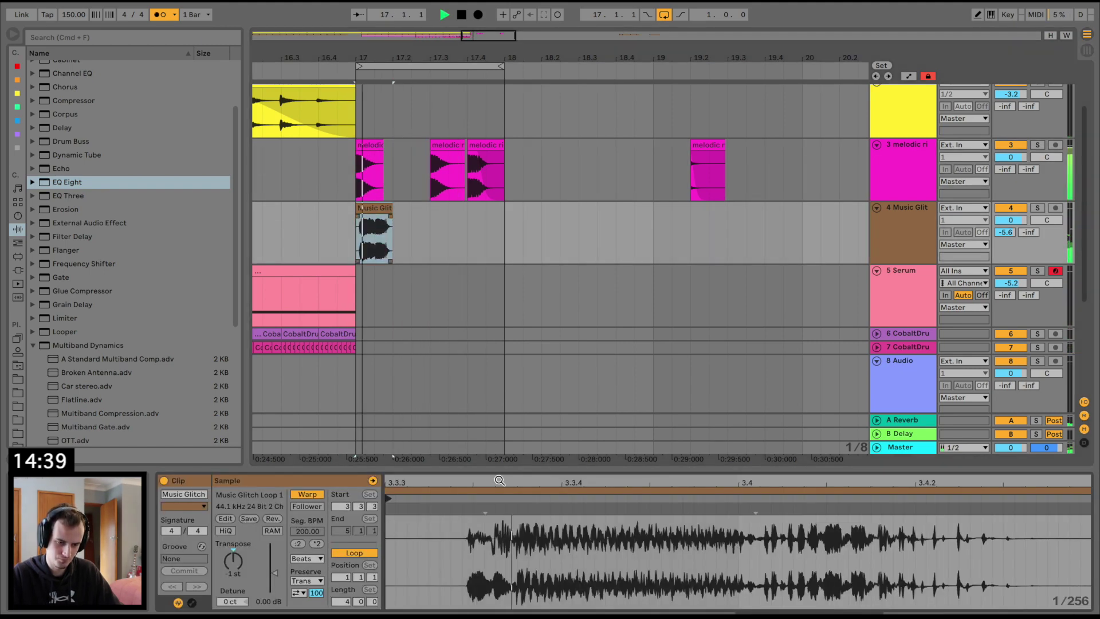
{"action": "key", "text": "space"}
{"action": "left_click_drag", "start_coordinate": [386, 497], "coordinate": [474, 499]}
{"action": "key", "text": "space"}
{"action": "key", "text": "space"}
{"action": "key", "text": "space"}
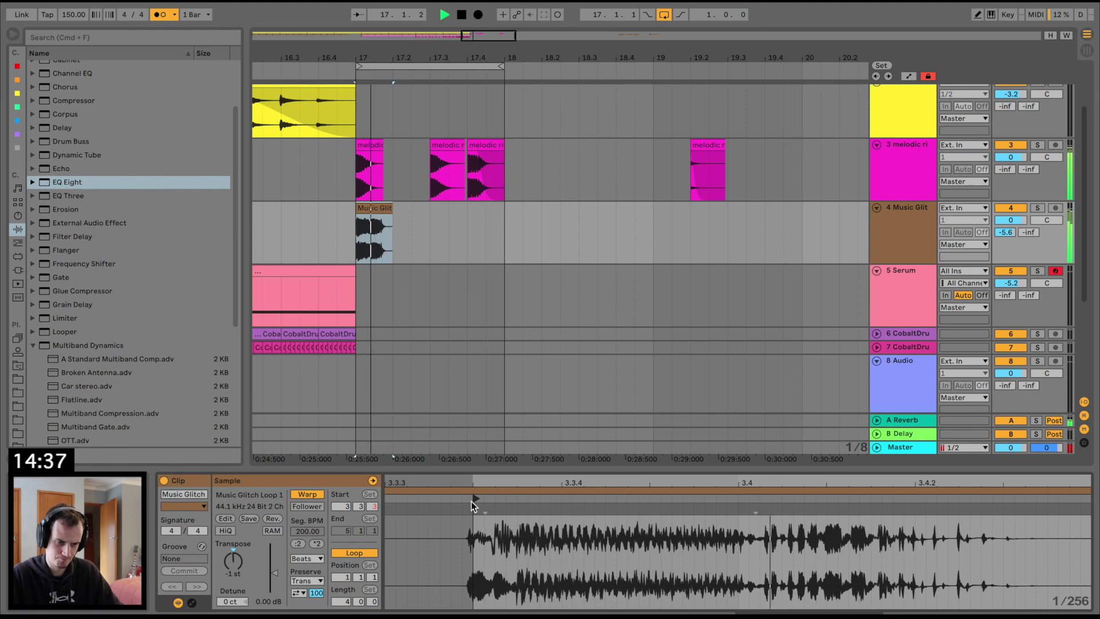
{"action": "key", "text": "space"}
{"action": "key", "text": "space"}
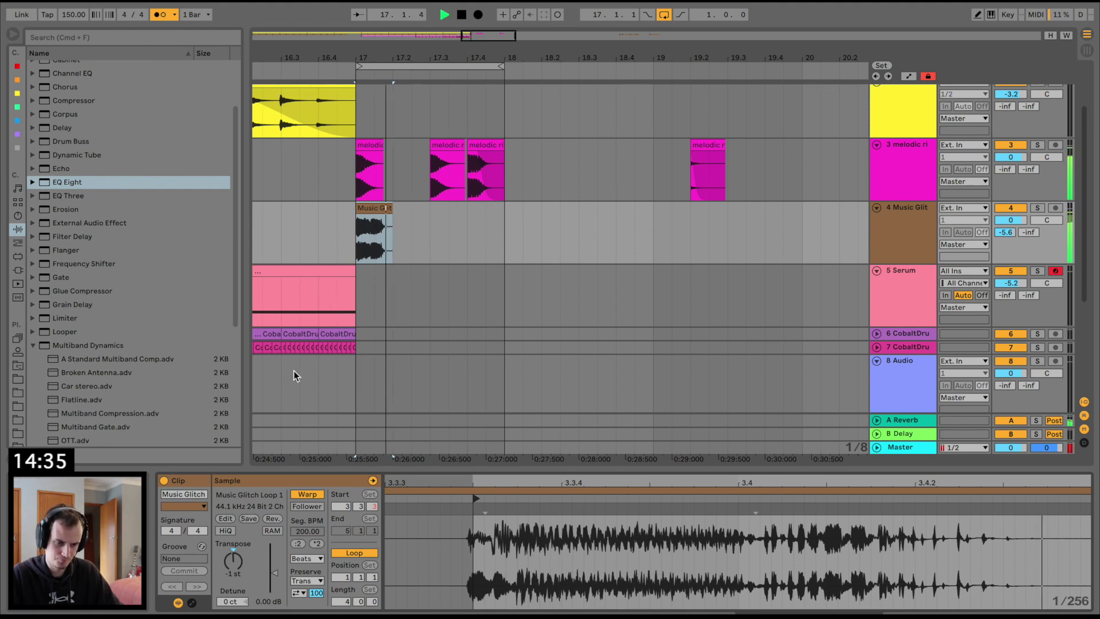
Reshape the fade of the melodic riddim clip at 17.4 and copy that clip over the one at 17.3.
{"action": "left_click", "coordinate": [486, 179]}
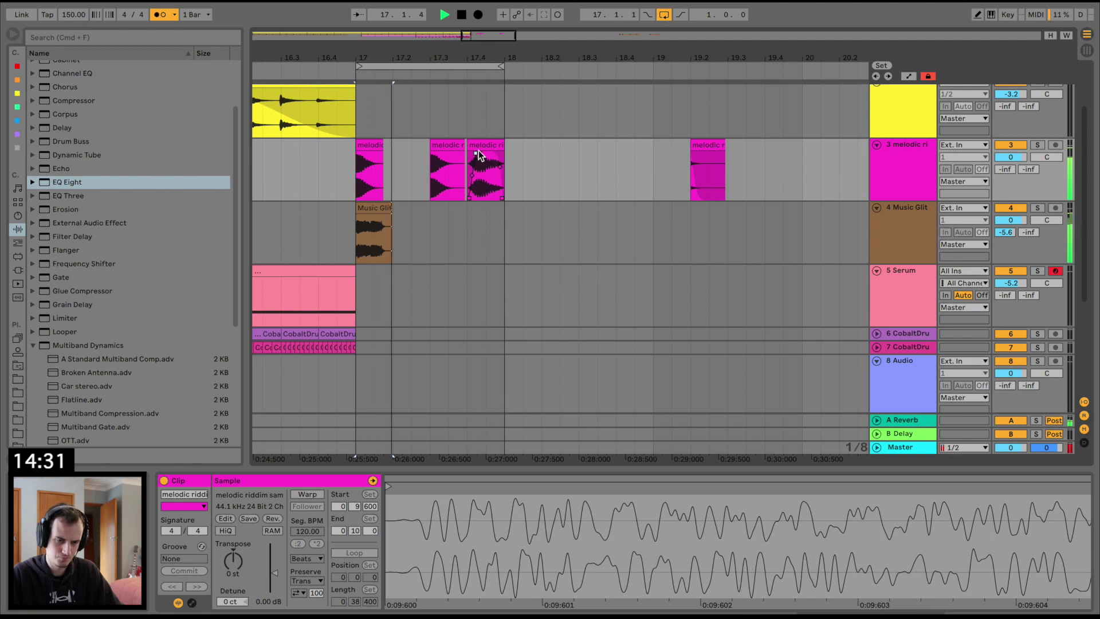
{"action": "key", "text": "space"}
{"action": "mouse_move", "coordinate": [486, 145]}
{"action": "left_mouse_down"}
{"action": "mouse_move", "coordinate": [450, 150]}
{"action": "mouse_move", "coordinate": [476, 143]}
{"action": "left_mouse_up"}
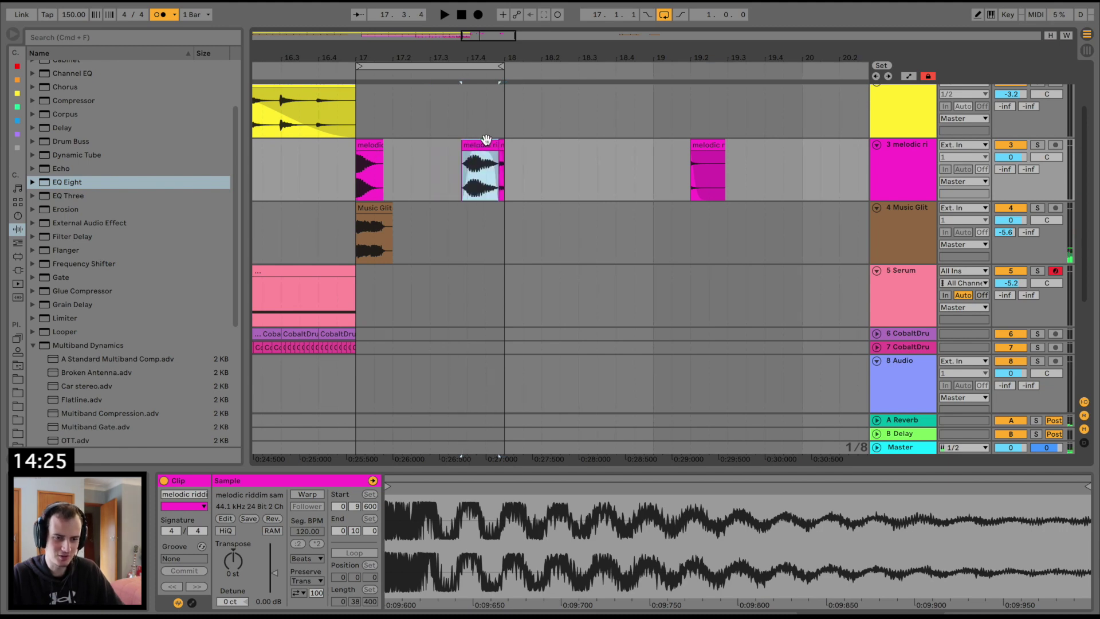
{"action": "key", "text": "super+z"}
{"action": "left_click", "coordinate": [486, 148]}
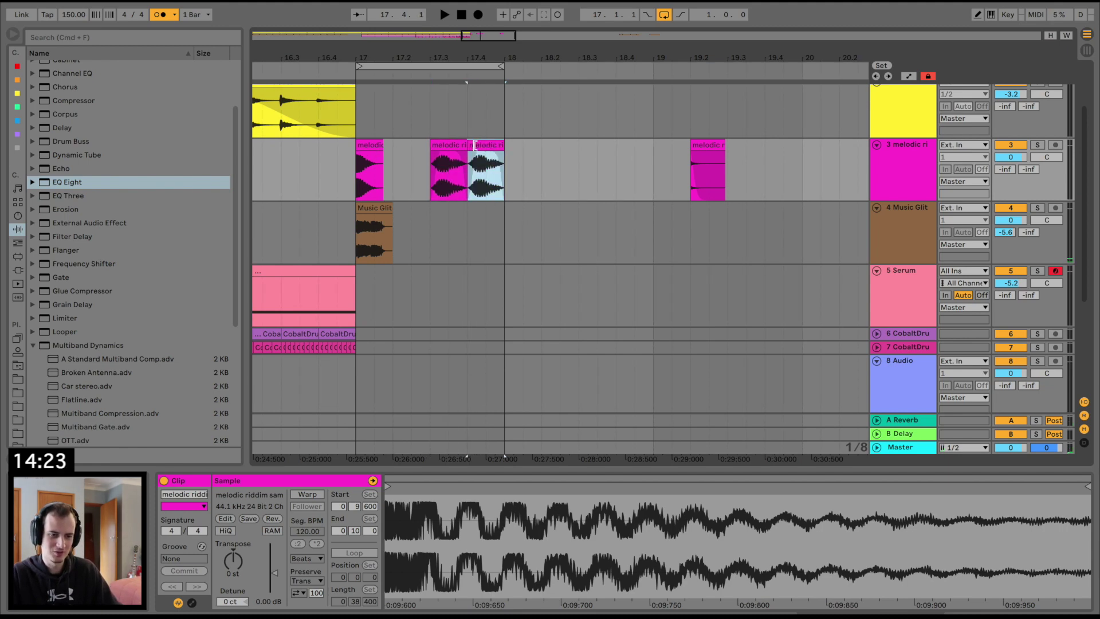
Add a curved fade-out to the melodic riddim clip at 17.3 and adjust its curve while auditioning.
{"action": "left_click", "coordinate": [425, 146]}
{"action": "key", "text": "space"}
{"action": "left_click", "coordinate": [371, 145]}
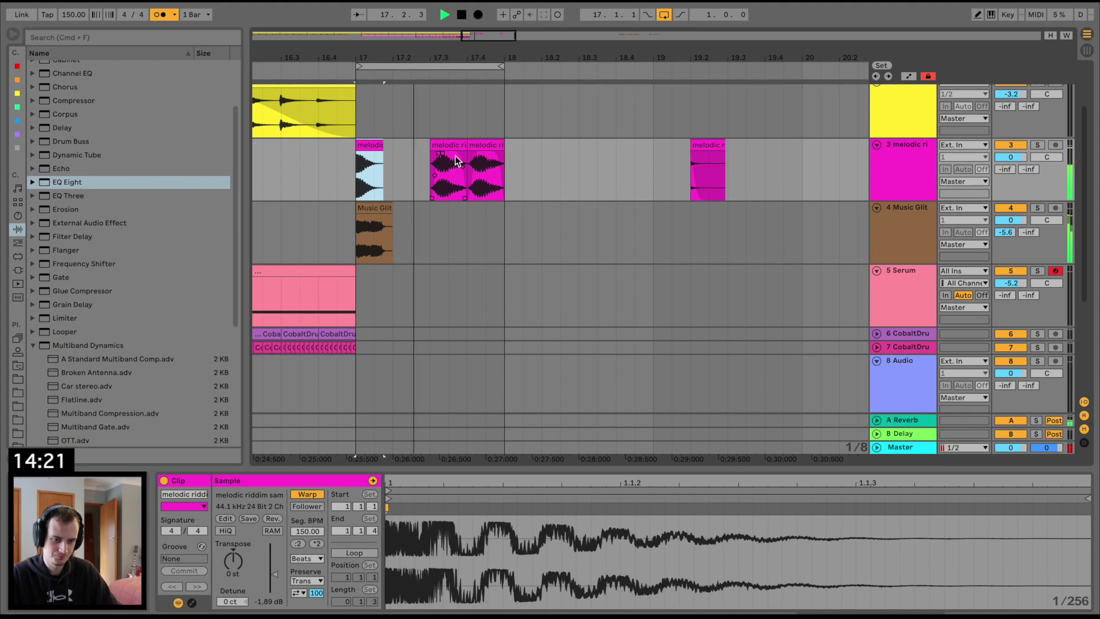
{"action": "left_click", "coordinate": [462, 173]}
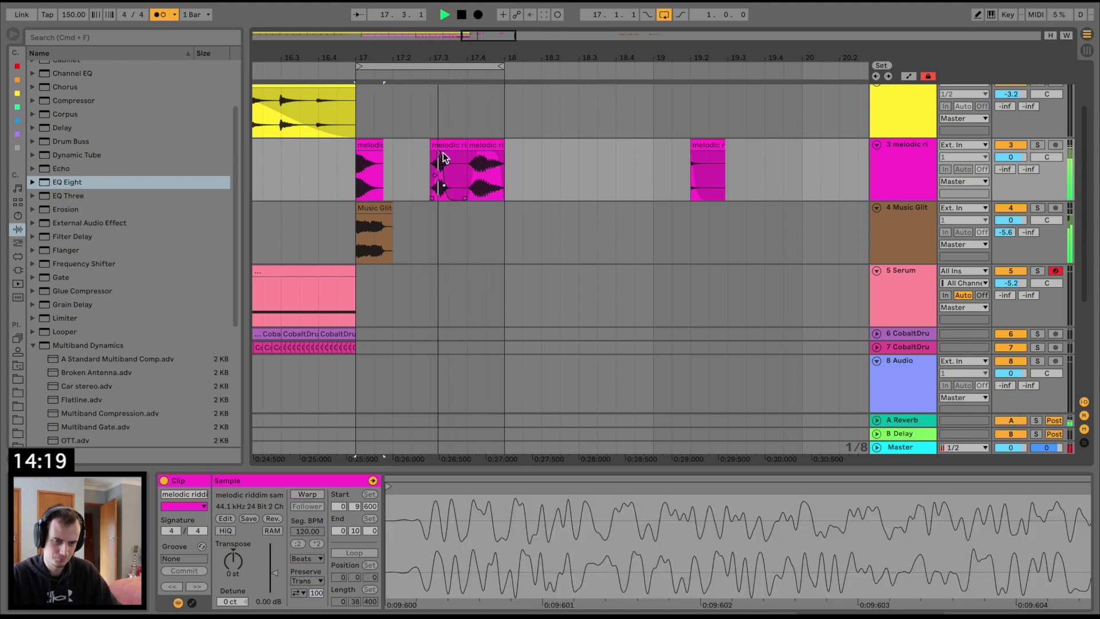
{"action": "key", "text": "space"}
{"action": "left_click_drag", "start_coordinate": [445, 187], "coordinate": [449, 185]}
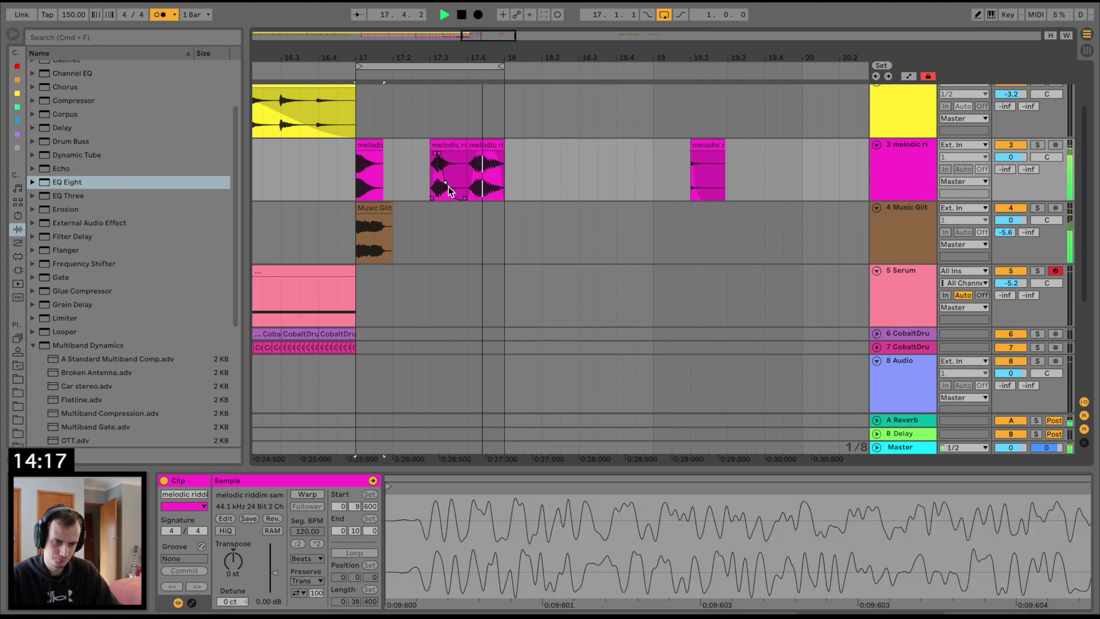
{"action": "key", "text": "space"}
Duplicate the faded melodic riddim clip from 17.3 to 17.4.
{"action": "left_click", "coordinate": [444, 144]}
{"action": "key", "text": "super+d"}
{"action": "left_click", "coordinate": [443, 144]}
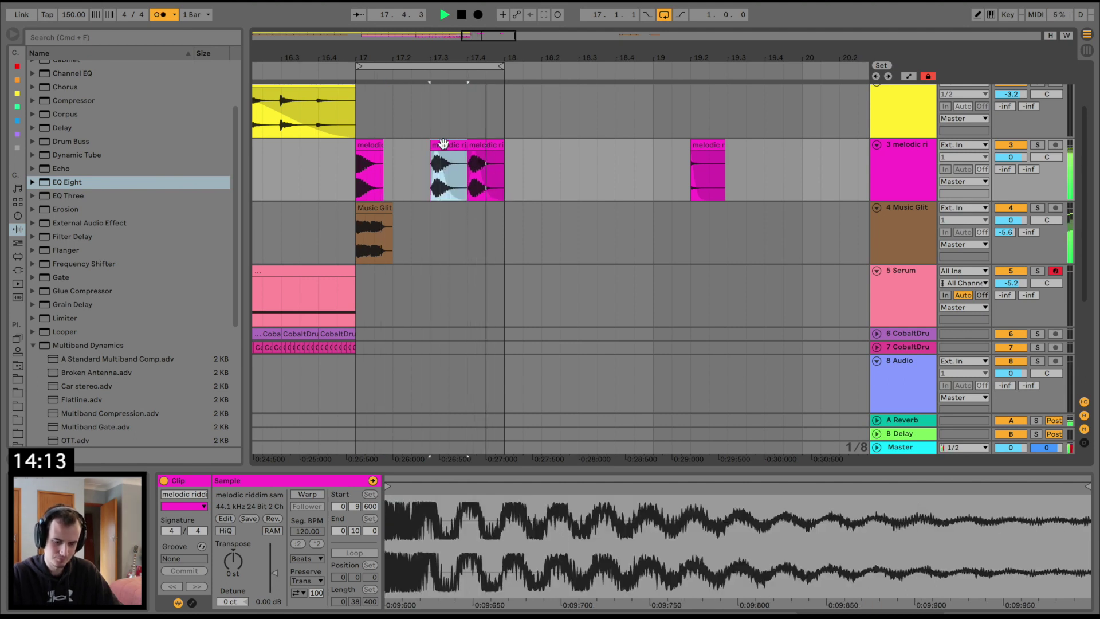
Shorten the melodic riddim clip at 17.3 to half a beat, repeat it directly after, and audition the result.
{"action": "key", "text": "r"}
{"action": "key", "text": "Return"}
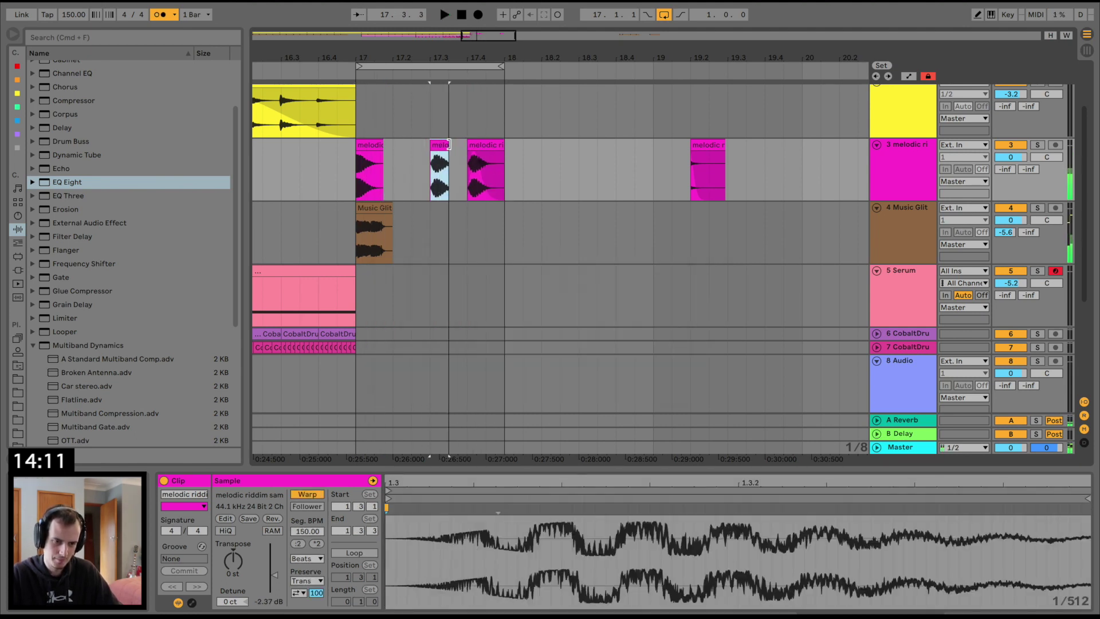
{"action": "left_click", "coordinate": [413, 154]}
{"action": "key", "text": "space"}
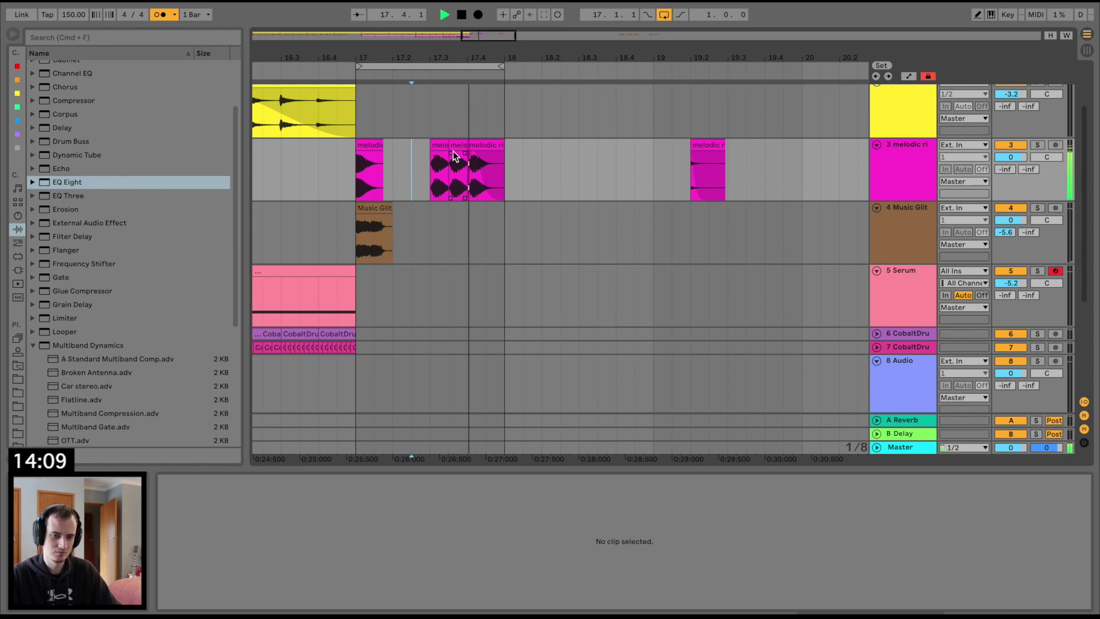
Move the second melodic riddim clip in beat 17.3 earlier so it starts a sixteenth note after the first, and audition it.
{"action": "left_click_drag", "start_coordinate": [445, 52], "coordinate": [444, 63]}
{"action": "key", "text": "space"}
{"action": "left_click_drag", "start_coordinate": [478, 148], "coordinate": [452, 147]}
{"action": "left_click", "coordinate": [427, 147]}
{"action": "key", "text": "space"}
{"action": "left_click_drag", "start_coordinate": [436, 56], "coordinate": [439, 68]}
{"action": "key", "text": "space"}
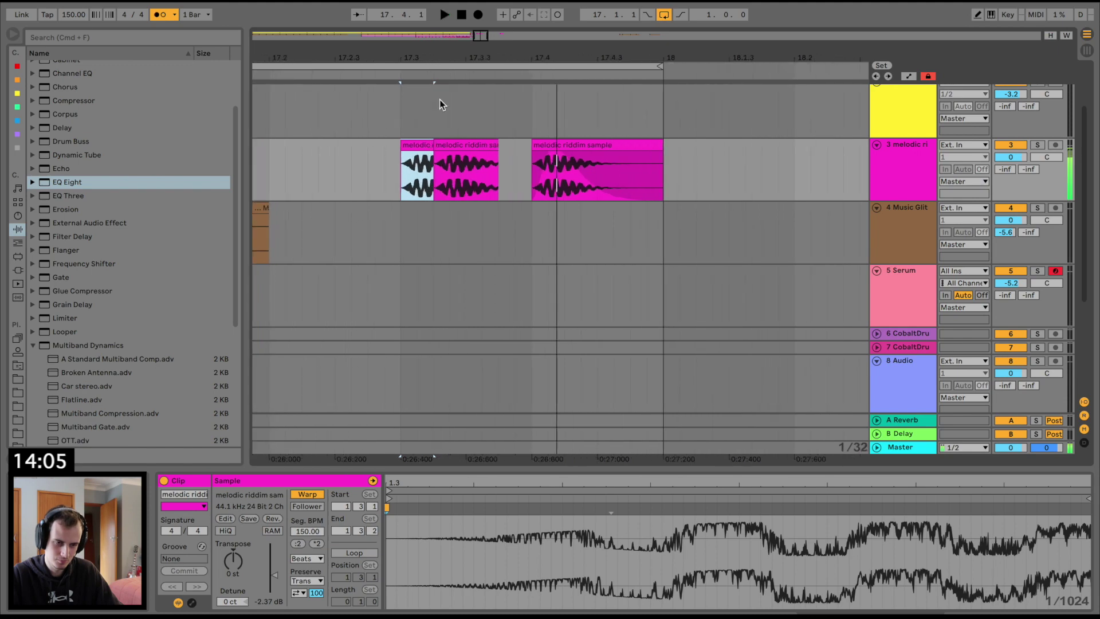
Shift the second melodic riddim clip in beat 17.3 a thirty-second note later and audition the repeated hits.
{"action": "left_click", "coordinate": [448, 141]}
{"action": "mouse_move", "coordinate": [448, 140]}
{"action": "left_mouse_down"}
{"action": "mouse_move", "coordinate": [457, 141]}
{"action": "mouse_move", "coordinate": [437, 154]}
{"action": "left_mouse_up"}
{"action": "left_click", "coordinate": [429, 143]}
{"action": "key", "text": "space"}
{"action": "key", "text": "space"}
{"action": "key", "text": "space"}
{"action": "key", "text": "space"}
{"action": "key", "text": "space"}
{"action": "key", "text": "space"}
{"action": "key", "text": "space"}
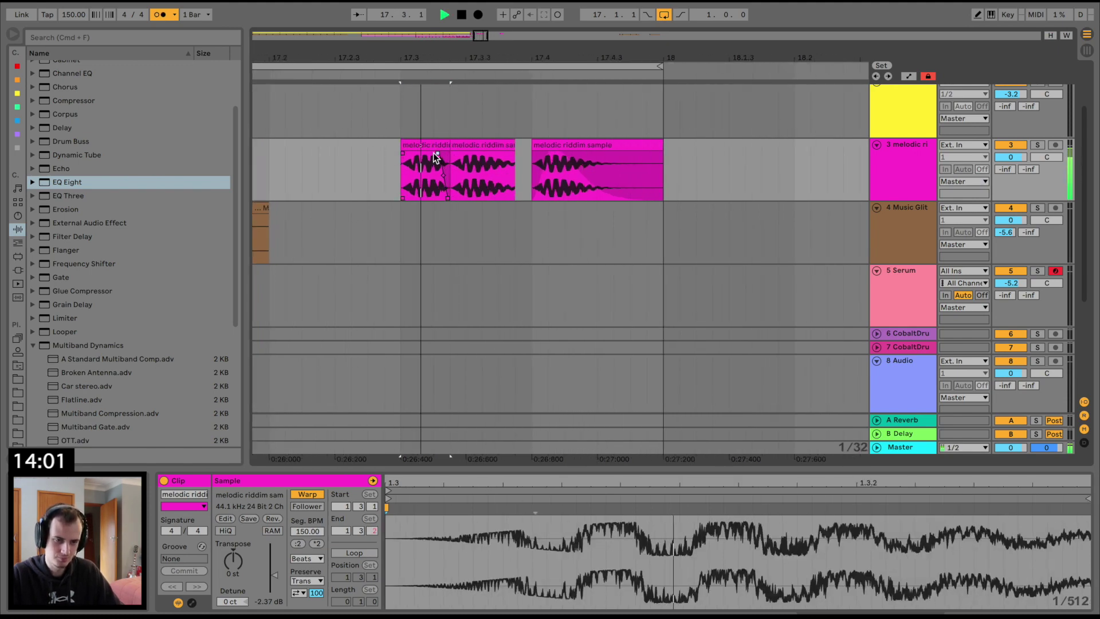
{"action": "key", "text": "space"}
Play bar 17 from its start to hear the melodic riddim clips in sequence.
{"action": "left_click_drag", "start_coordinate": [456, 57], "coordinate": [455, 47]}
{"action": "left_click", "coordinate": [449, 144]}
{"action": "key", "text": "space"}
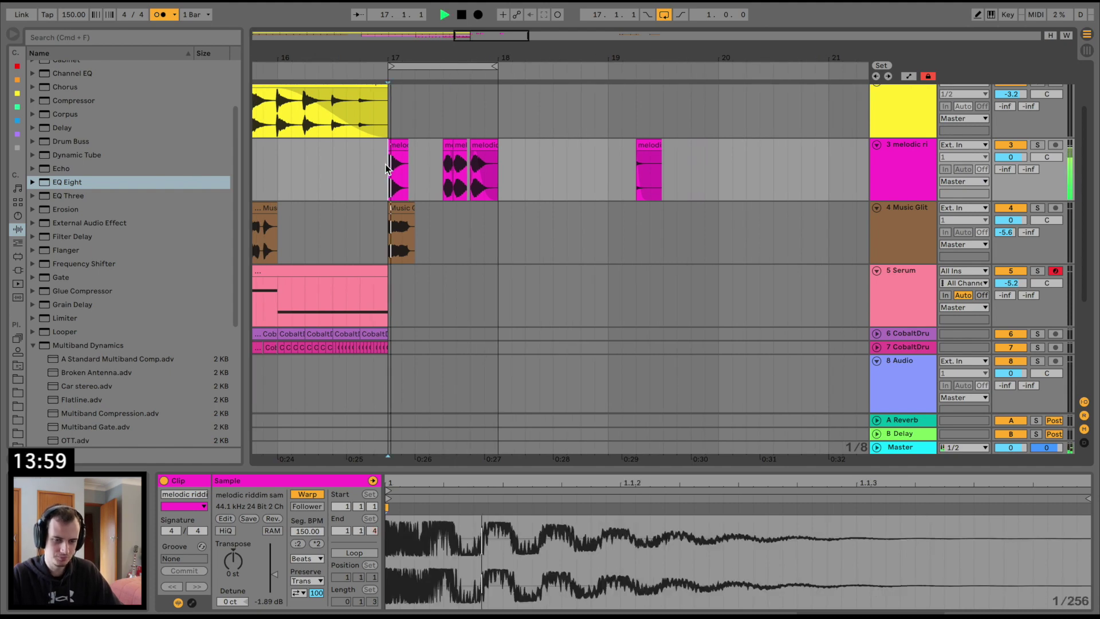
{"action": "left_click", "coordinate": [448, 144]}
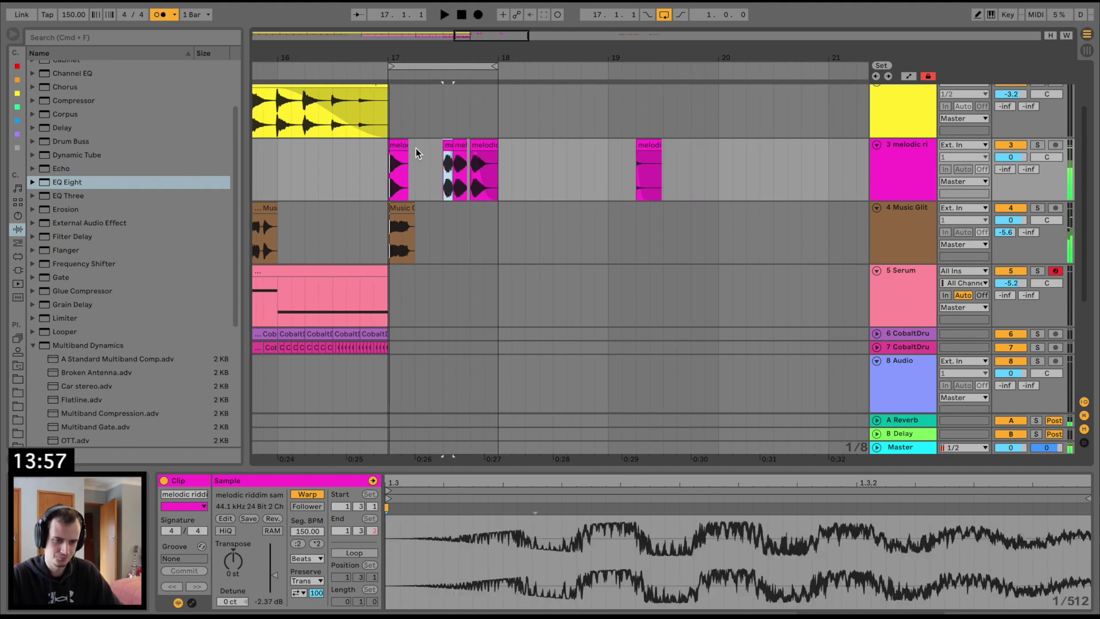
{"action": "left_click", "coordinate": [401, 146]}
{"action": "key", "text": "space"}
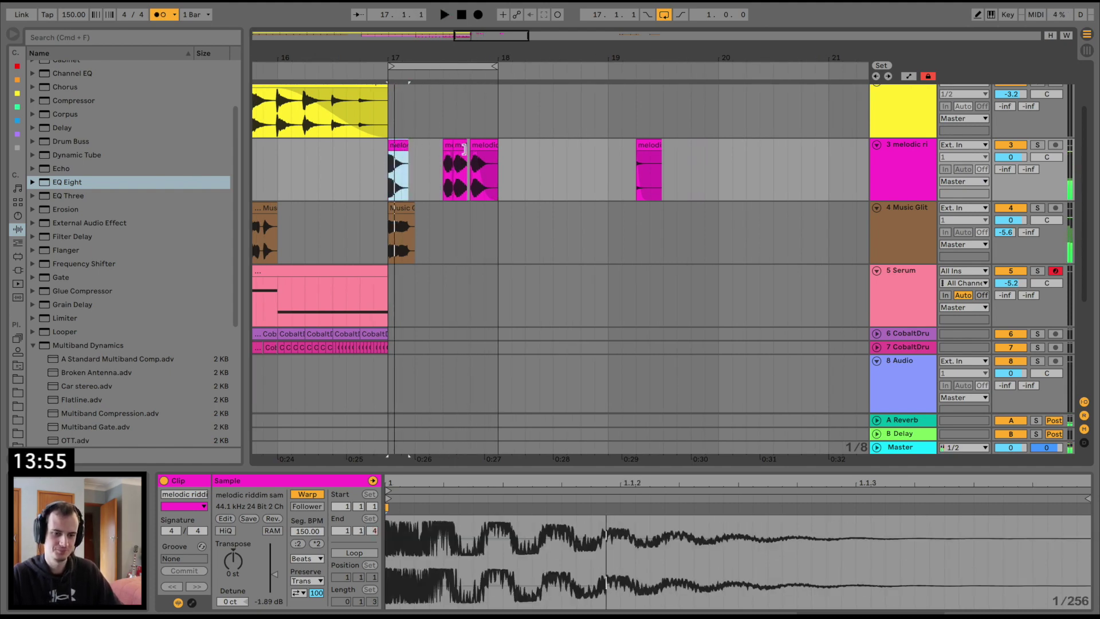
Duplicate the 5 Serum track and delete the copied MIDI clips from the duplicate.
{"action": "left_click_drag", "start_coordinate": [507, 46], "coordinate": [507, 33]}
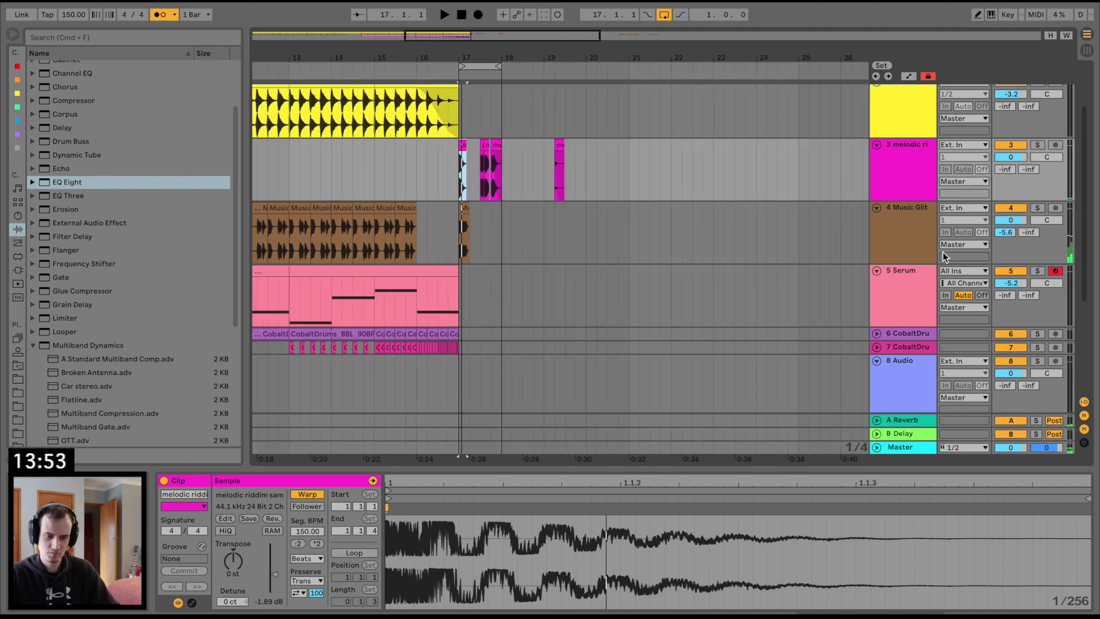
{"action": "left_click", "coordinate": [912, 288]}
{"action": "key", "text": "super+d"}
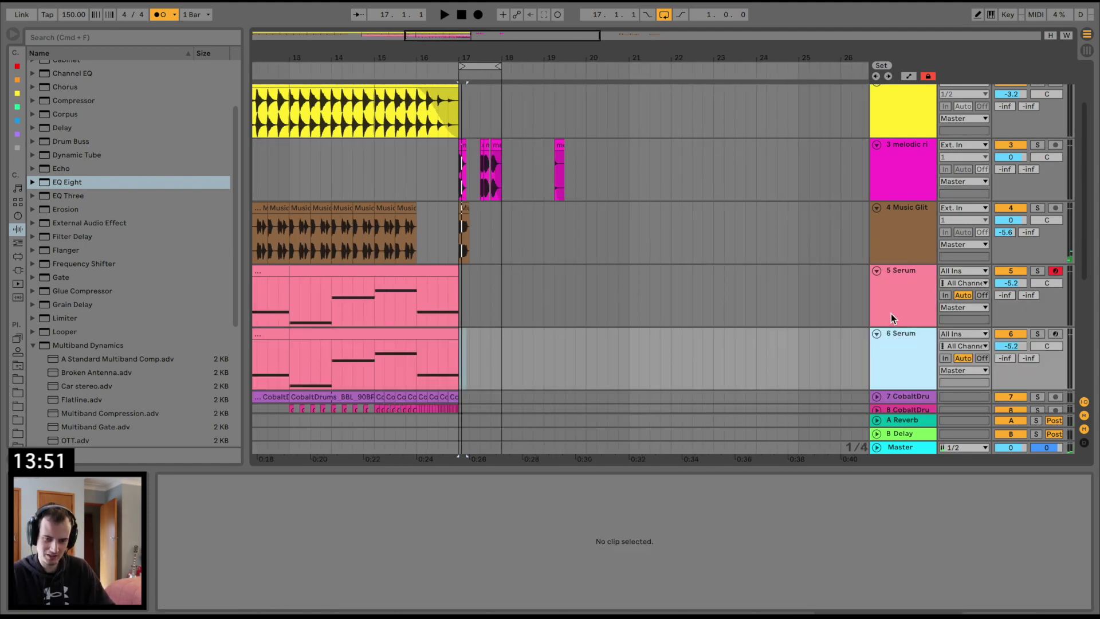
{"action": "left_click", "coordinate": [499, 349]}
{"action": "scroll", "coordinate": [500, 349], "scroll_direction": "left", "scroll_amount": 8}
{"action": "left_click", "coordinate": [429, 344], "text": "shift"}
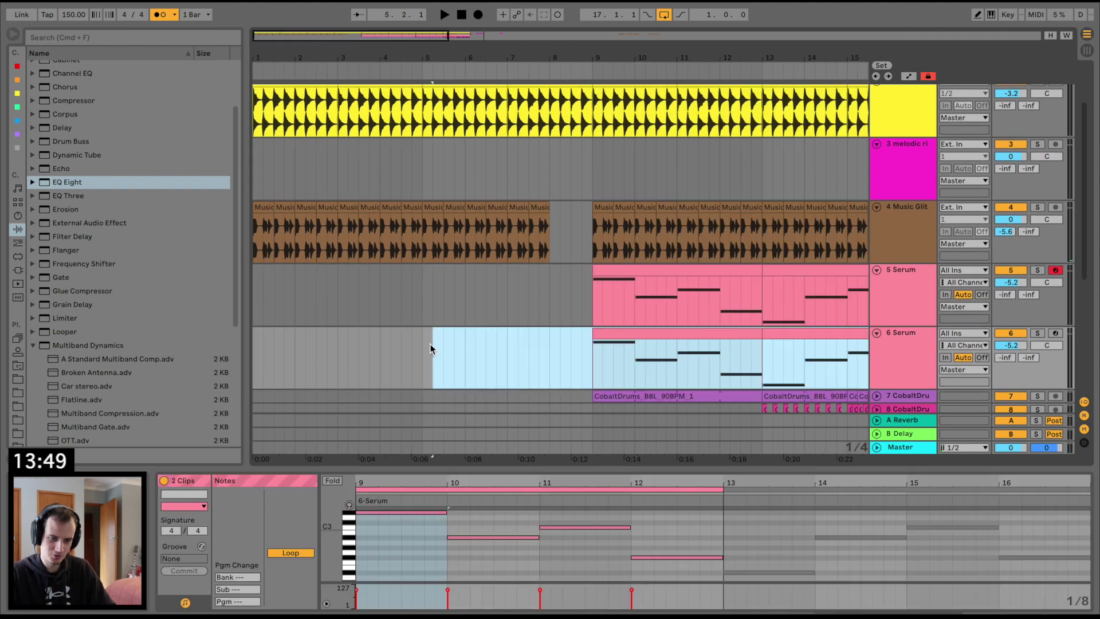
{"action": "key", "text": "Delete"}
{"action": "scroll", "coordinate": [428, 342], "scroll_direction": "right", "scroll_amount": 6}
{"action": "left_click", "coordinate": [570, 362]}
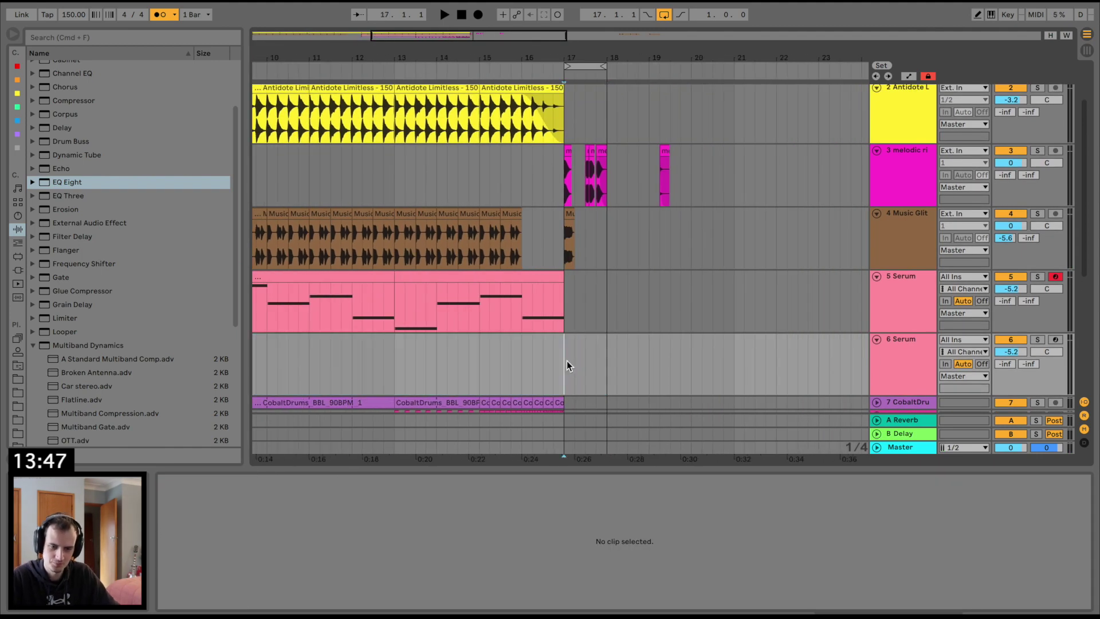
Arm the duplicated Serum track for recording and enable the computer MIDI keyboard.
{"action": "left_click", "coordinate": [1054, 340]}
{"action": "left_click", "coordinate": [924, 346]}
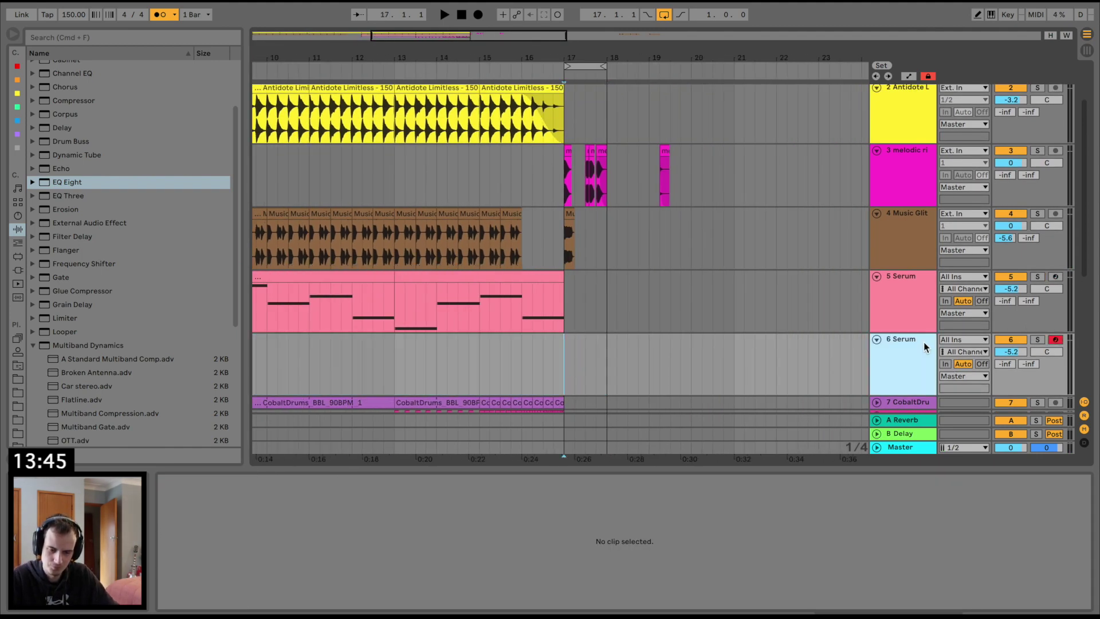
{"action": "key", "text": "m"}
Show the duplicated Serum track's device chain and delete its Chorus effect.
{"action": "double_click", "coordinate": [924, 347]}
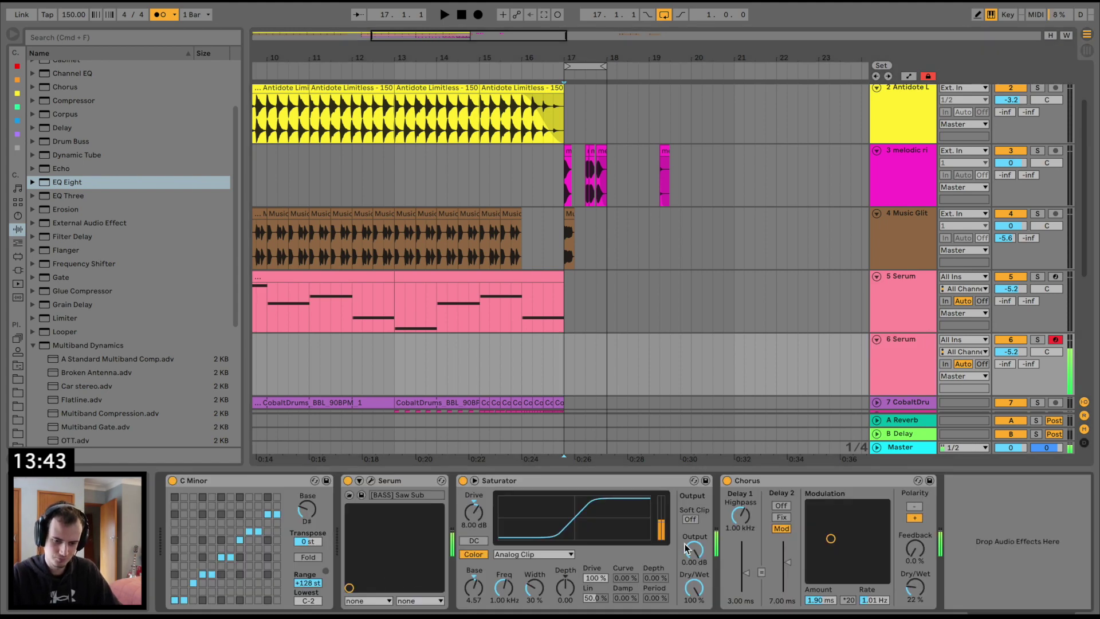
{"action": "left_click", "coordinate": [770, 490]}
{"action": "key", "text": "Delete"}
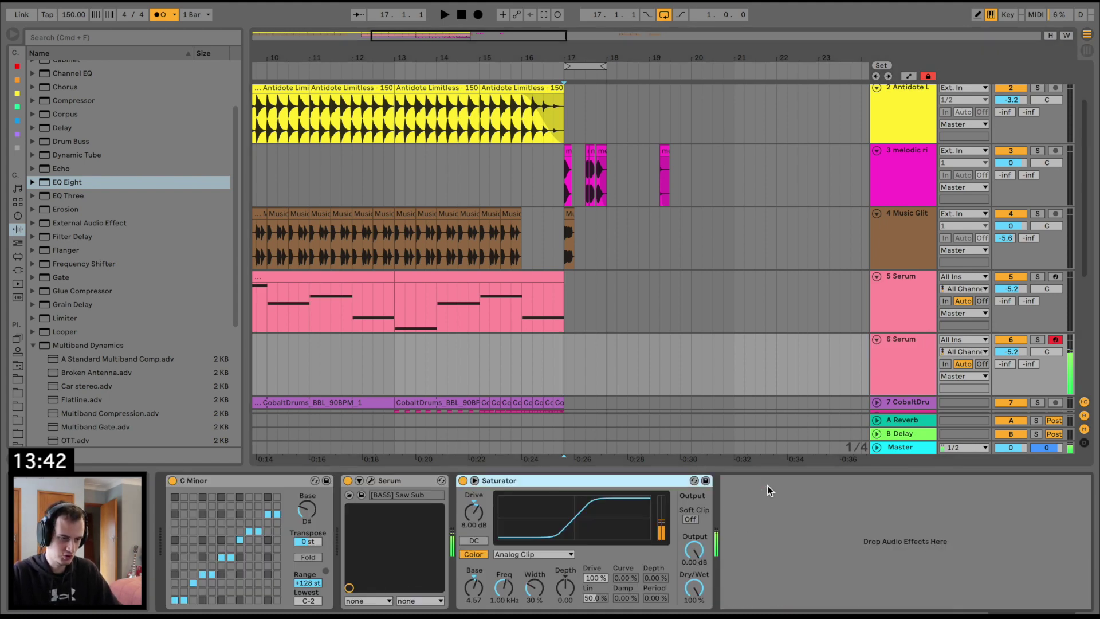
Add iZotope Trash 2 and Soundtoys LittleMicroShift after the Saturator on the duplicated Serum track.
{"action": "left_click", "coordinate": [18, 273]}
{"action": "left_click", "coordinate": [100, 150]}
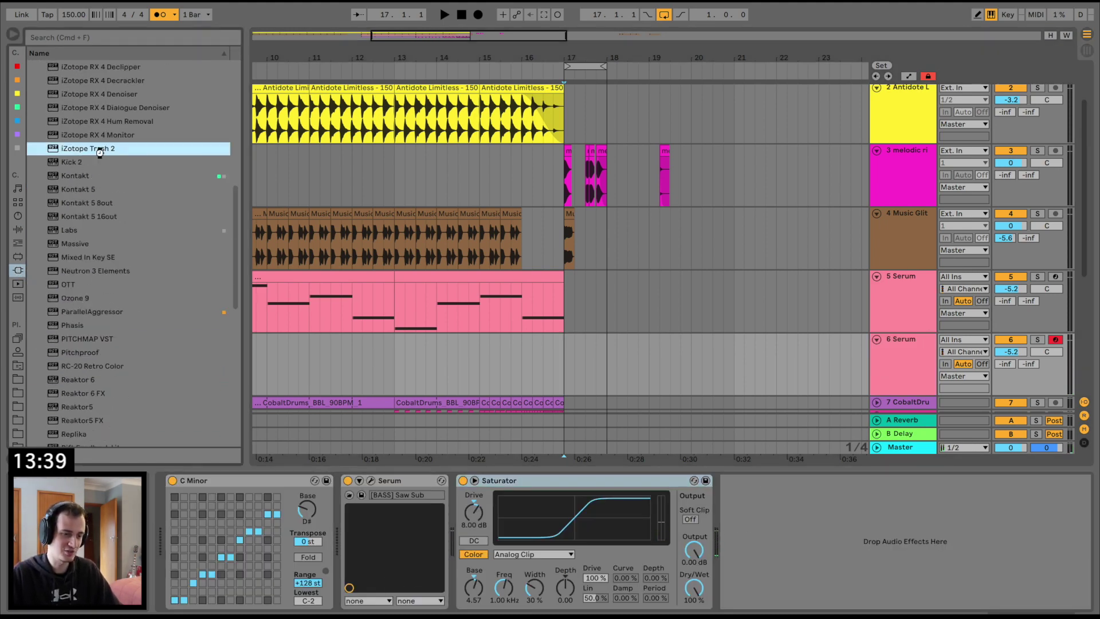
{"action": "key", "text": "Return"}
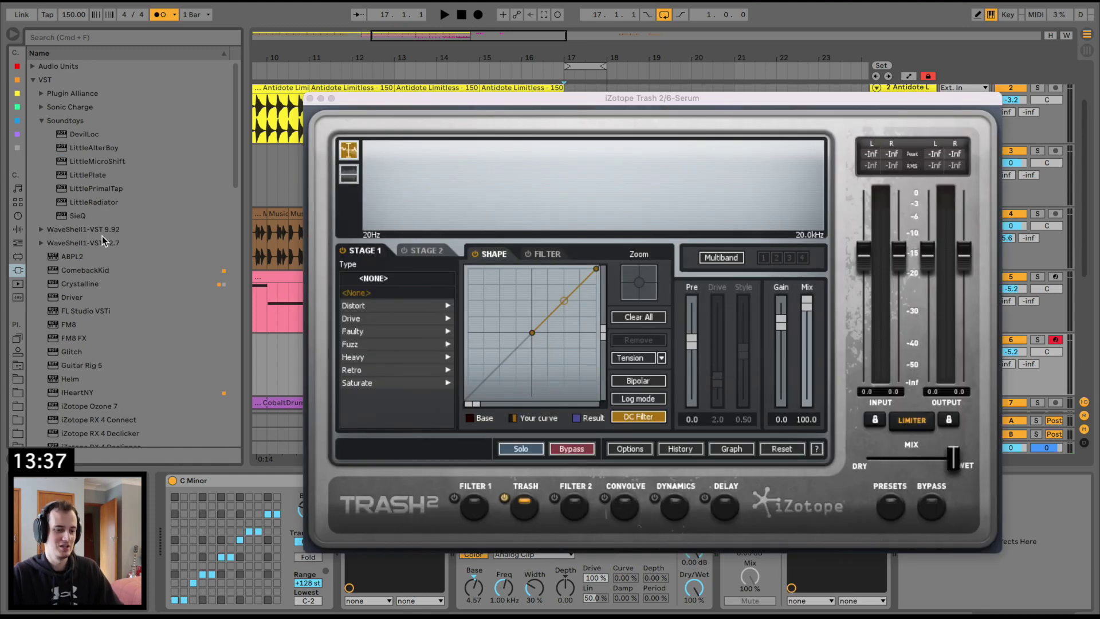
{"action": "left_click", "coordinate": [87, 162]}
{"action": "key", "text": "Return"}
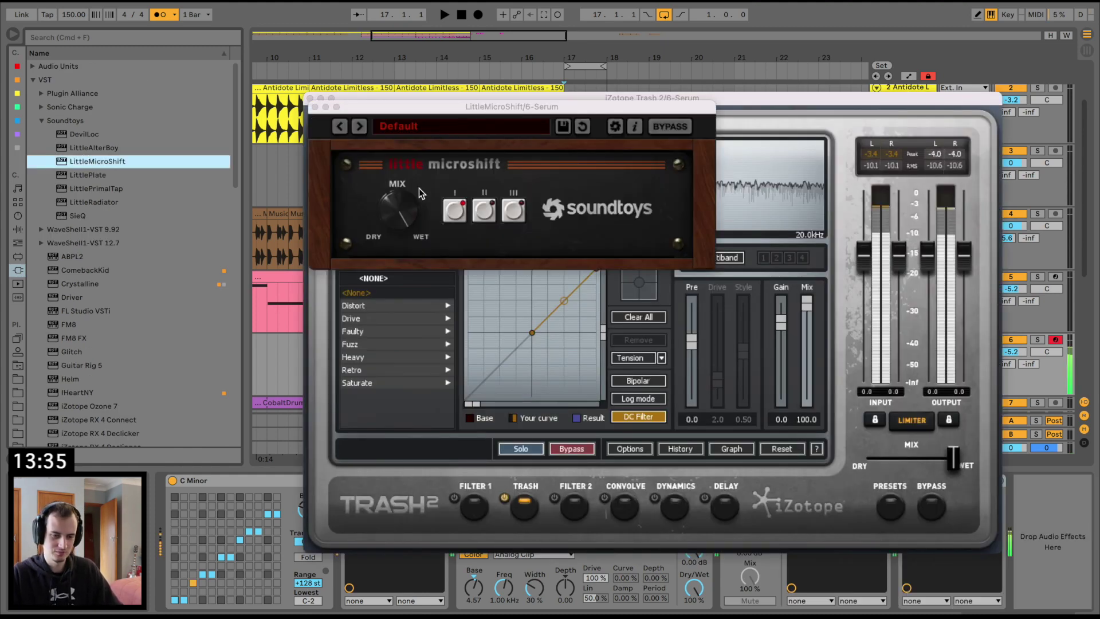
{"action": "left_click", "coordinate": [314, 107]}
Compare distortion types in Trash 2's Stage 1 and set it to Clip Control from the Distort category.
{"action": "left_click", "coordinate": [360, 302]}
{"action": "left_click", "coordinate": [358, 331]}
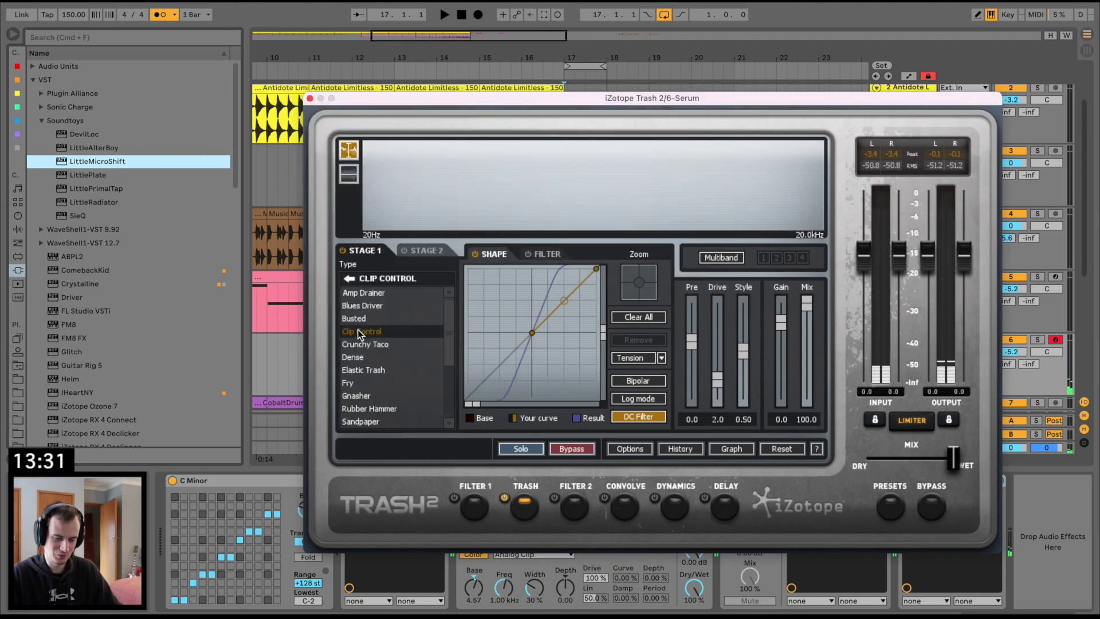
{"action": "left_click", "coordinate": [362, 318]}
{"action": "left_click", "coordinate": [362, 331]}
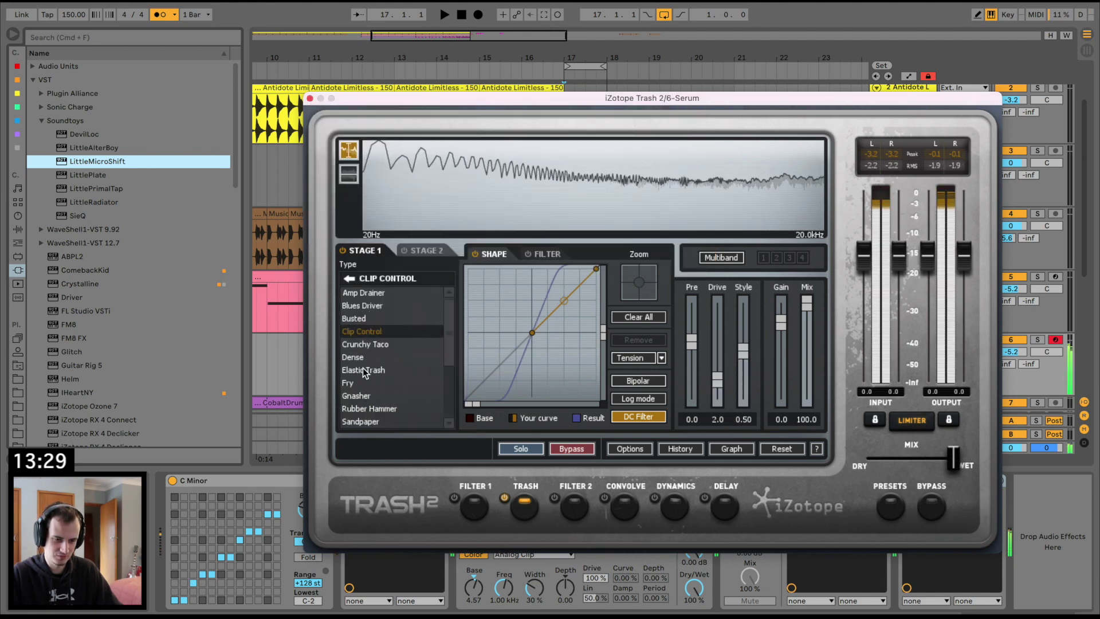
{"action": "left_click", "coordinate": [363, 369]}
{"action": "left_click", "coordinate": [364, 355]}
{"action": "left_click", "coordinate": [365, 333]}
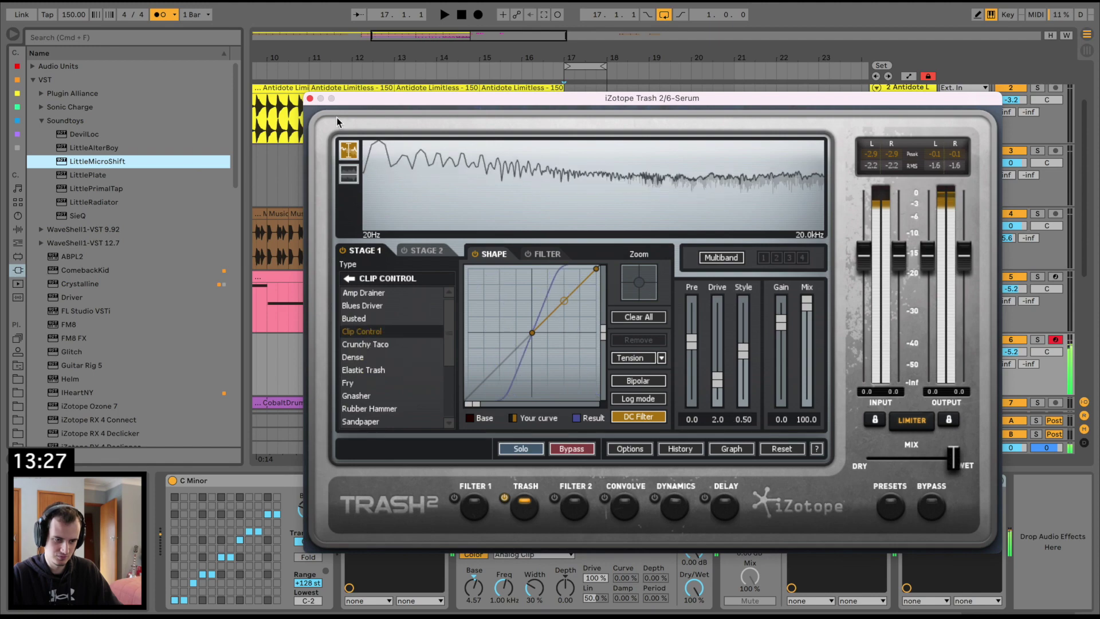
{"action": "left_click", "coordinate": [309, 99]}
Play the arrangement from bar 13 into bar 17 and turn off the loop and the metronome.
{"action": "left_click", "coordinate": [429, 346]}
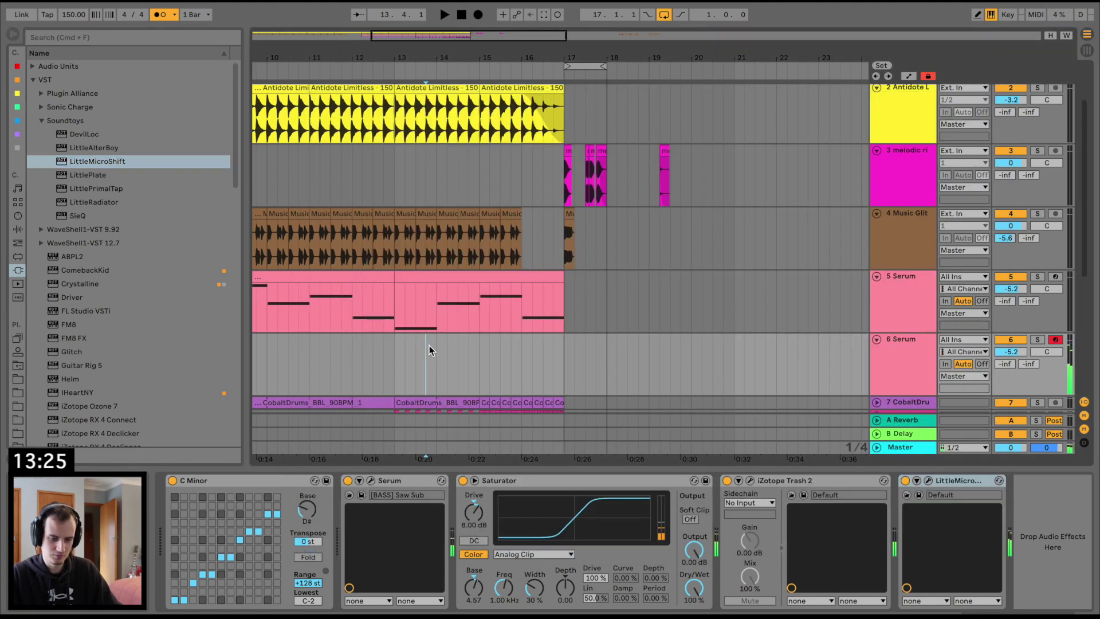
{"action": "key", "text": "space"}
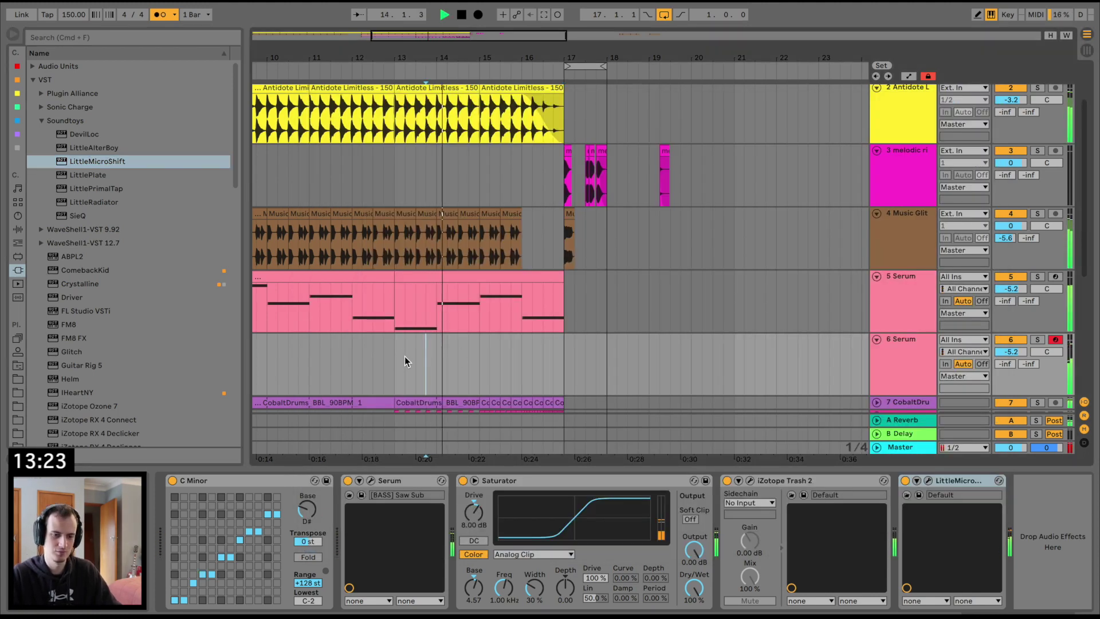
{"action": "left_click", "coordinate": [393, 355]}
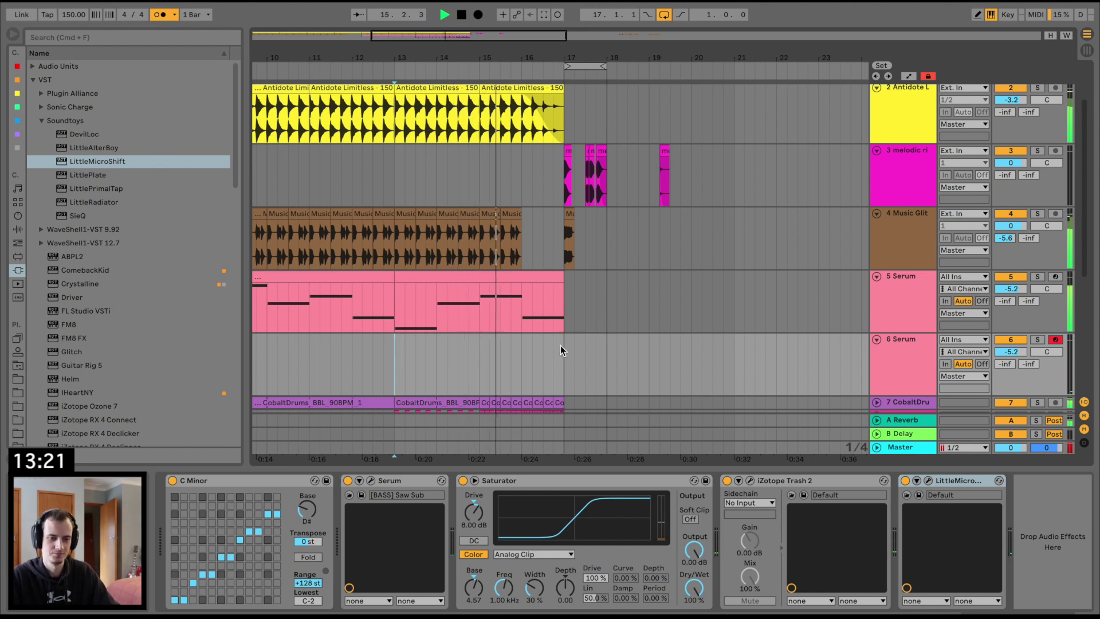
{"action": "key", "text": "super+l"}
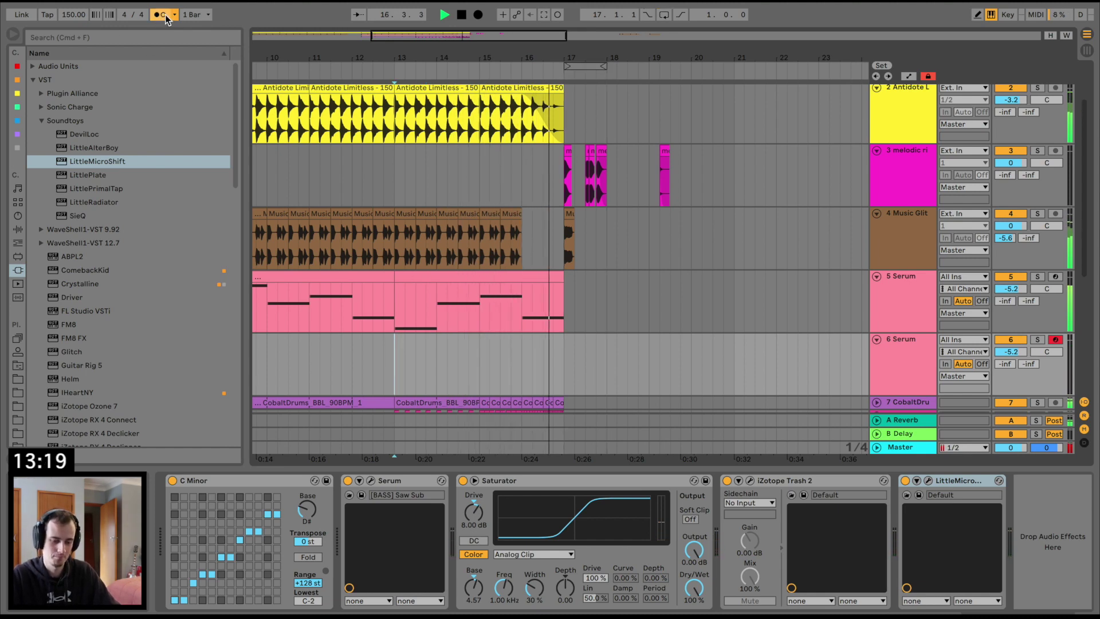
{"action": "left_click", "coordinate": [165, 16]}
{"action": "scroll", "coordinate": [568, 366], "scroll_direction": "right", "scroll_amount": 3}
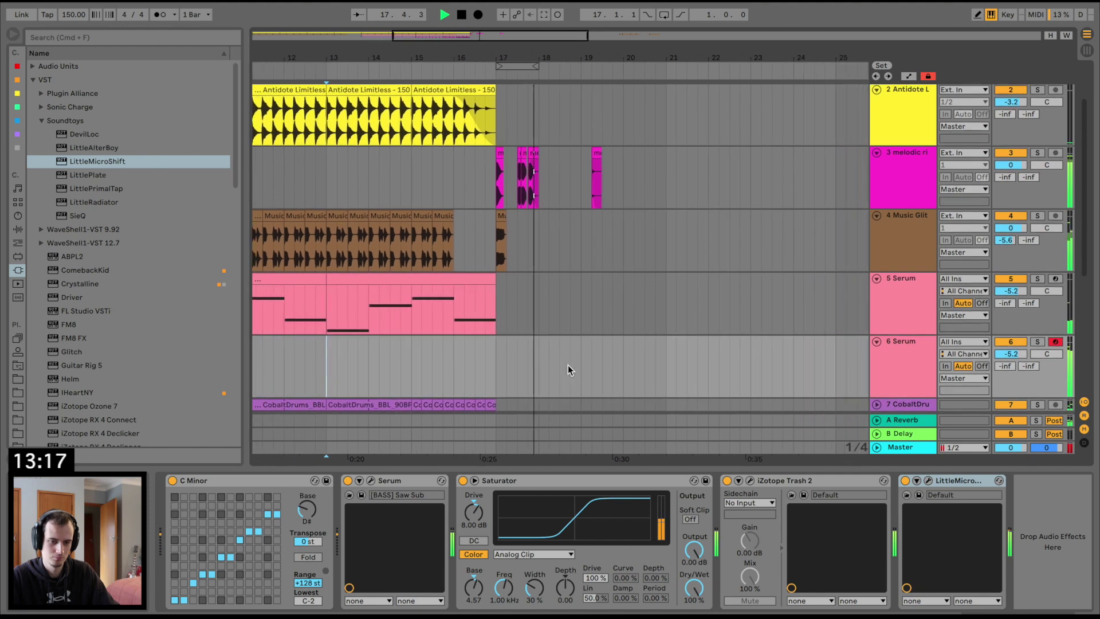
Insert a two-bar MIDI clip at bar 17 on the 6 Serum track and fill it with a sustained D#2 note.
{"action": "left_click", "coordinate": [480, 352]}
{"action": "key", "text": "space"}
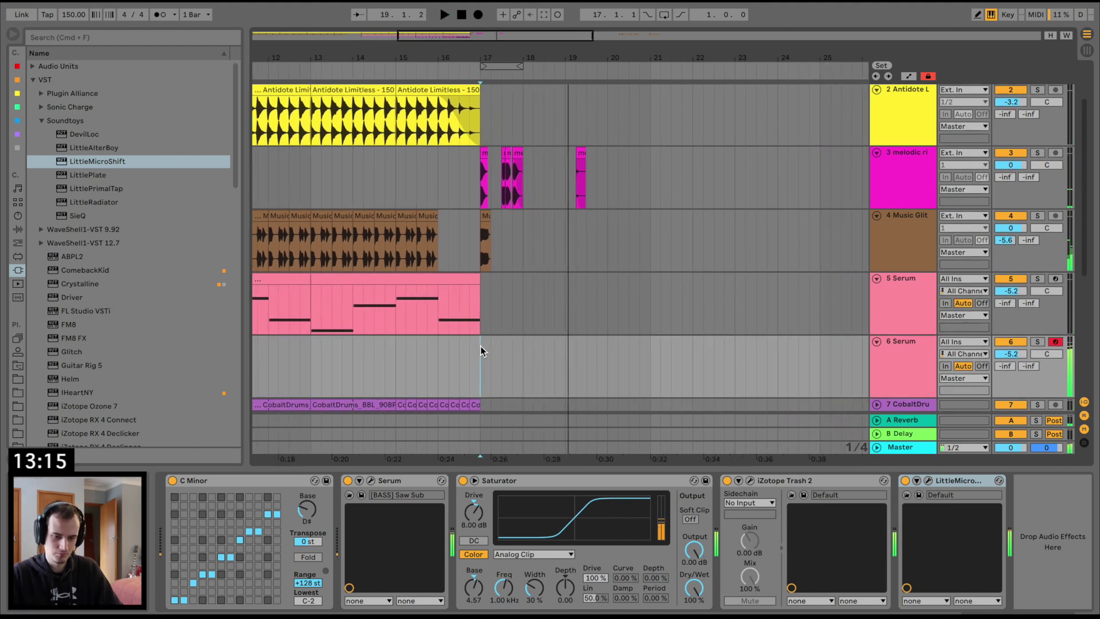
{"action": "key", "text": "super+shift+m"}
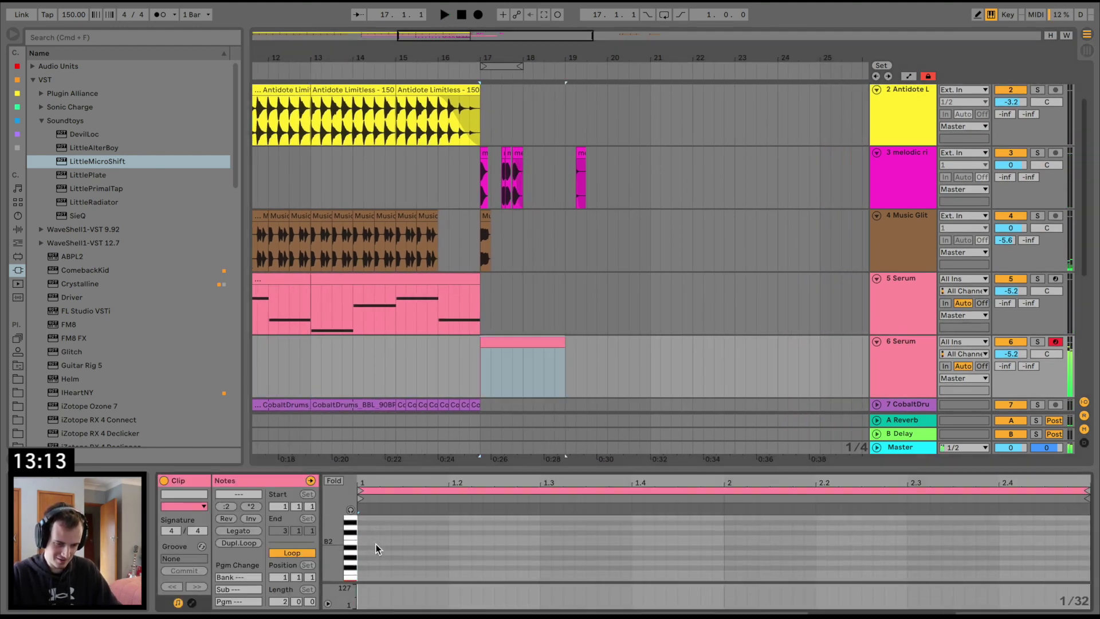
{"action": "double_click", "coordinate": [363, 558]}
{"action": "left_click", "coordinate": [258, 532]}
{"action": "key", "text": "space"}
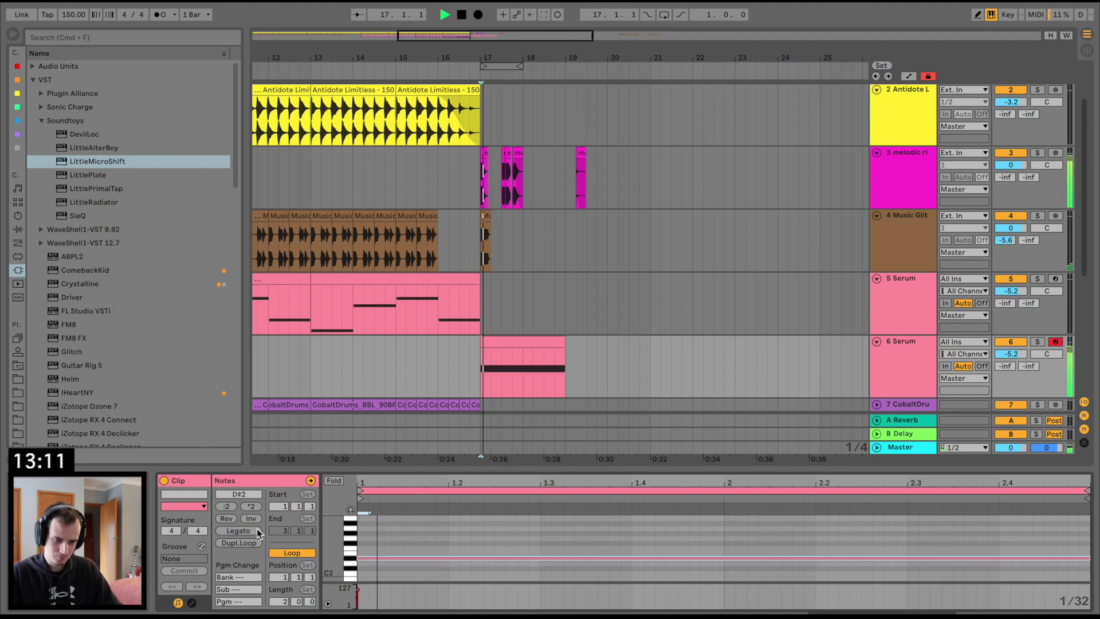
{"action": "key", "text": "space"}
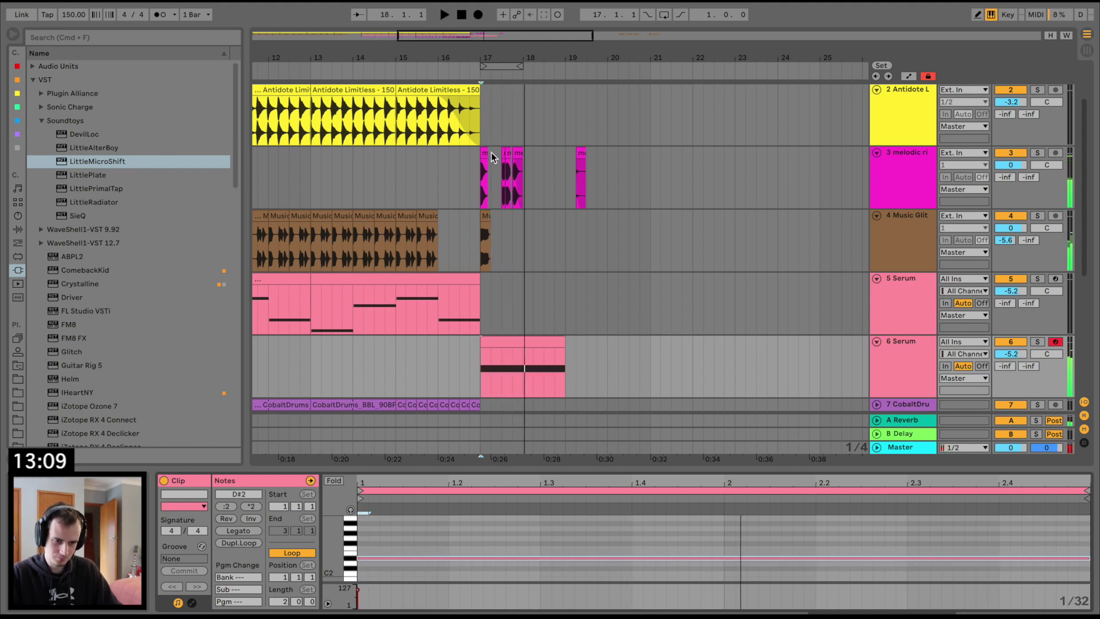
Delete all melodic riddim clips after the first one in bar 17, including the one in bar 19.
{"action": "left_click_drag", "start_coordinate": [491, 156], "coordinate": [582, 157]}
{"action": "key", "text": "plus"}
{"action": "key", "text": "plus"}
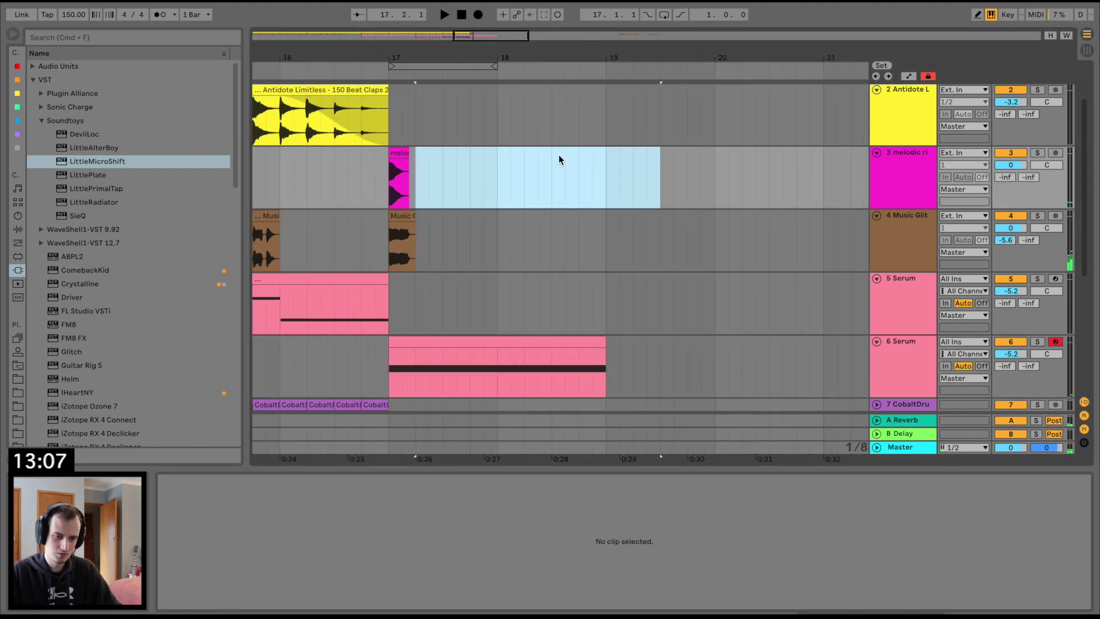
Copy the first melodic riddim clip to bar 18, shift the copy an eighth note later and audition it.
{"action": "left_click", "coordinate": [398, 150]}
{"action": "key", "text": "space"}
{"action": "left_click", "coordinate": [491, 166]}
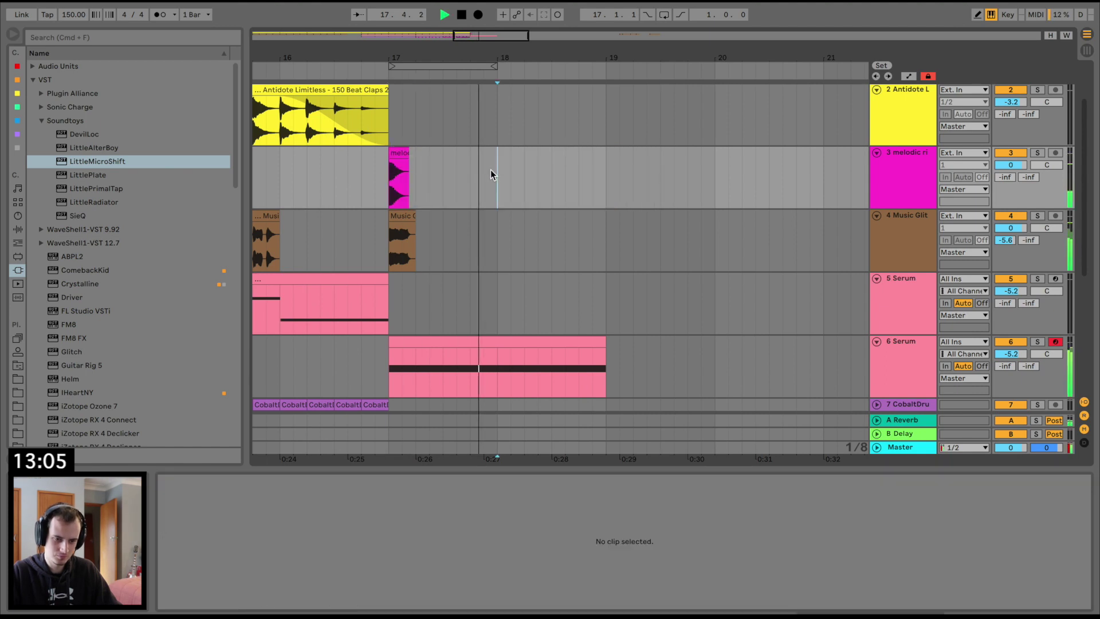
{"action": "key", "text": "super+v"}
{"action": "key", "text": "space"}
{"action": "key", "text": "space"}
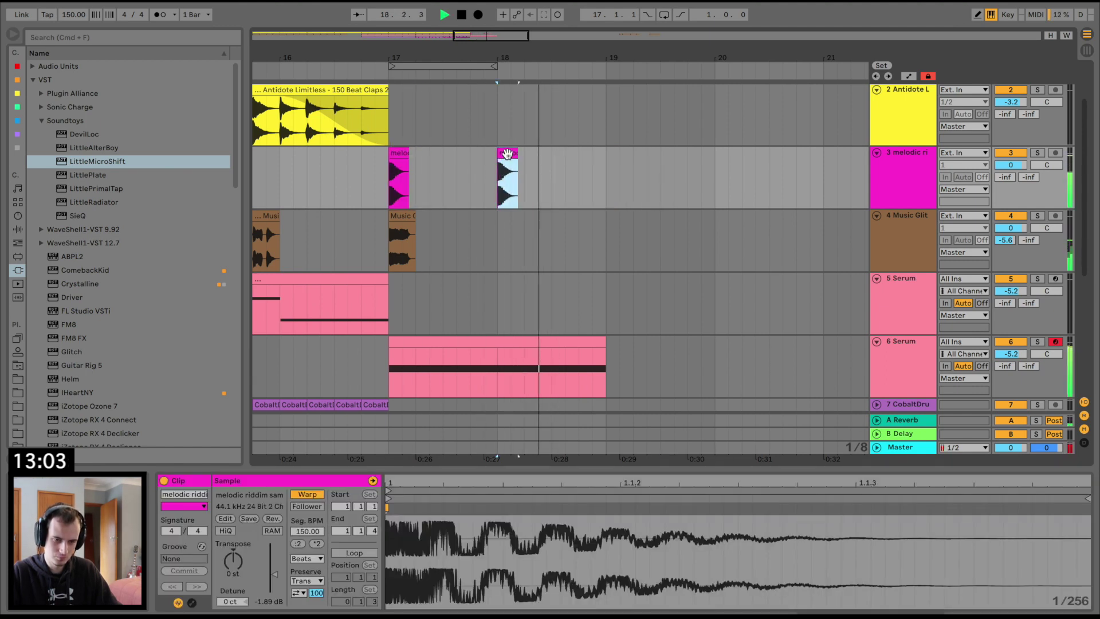
{"action": "key", "text": "space"}
{"action": "left_click_drag", "start_coordinate": [508, 153], "coordinate": [522, 163]}
{"action": "left_click", "coordinate": [386, 164]}
{"action": "key", "text": "space"}
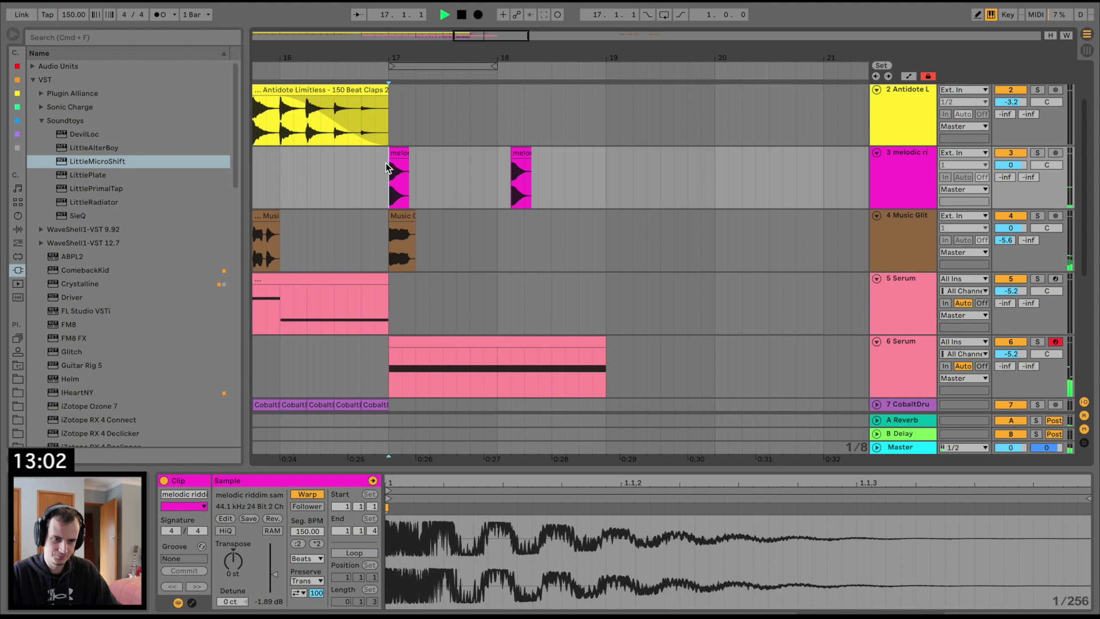
{"action": "key", "text": "space"}
Paste another melodic riddim clip halfway through the second beat of bar 17 and play from bar 17.
{"action": "left_click", "coordinate": [432, 165]}
{"action": "key", "text": "super+v"}
{"action": "left_click", "coordinate": [387, 161]}
{"action": "key", "text": "space"}
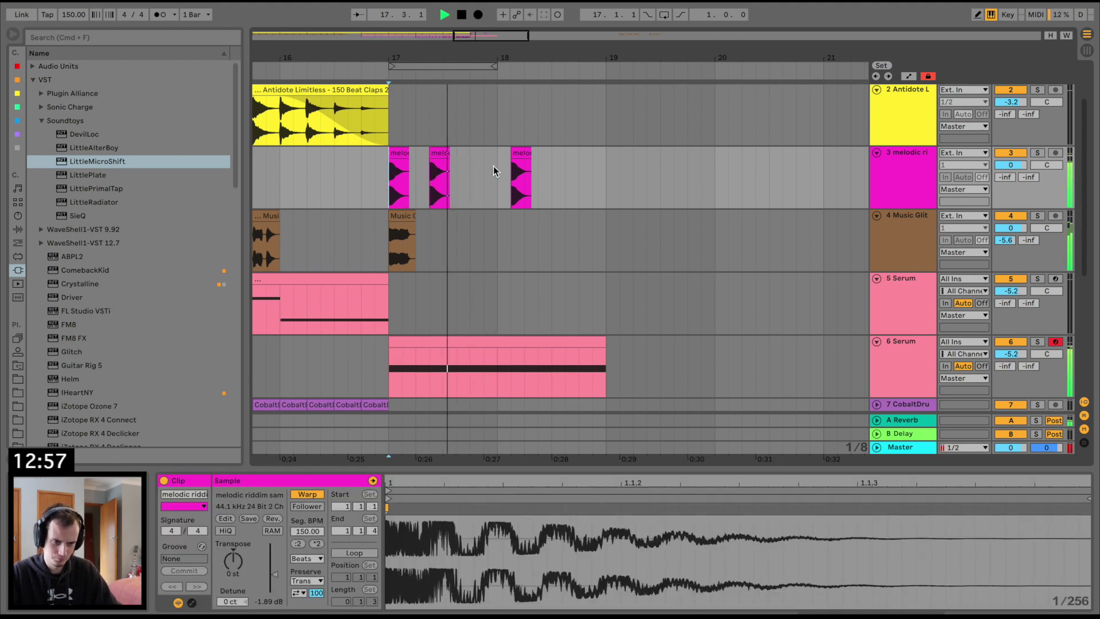
Duplicate bar 17's melodic riddim pattern into bar 18.
{"action": "left_click_drag", "start_coordinate": [495, 167], "coordinate": [391, 170]}
{"action": "key", "text": "super+d"}
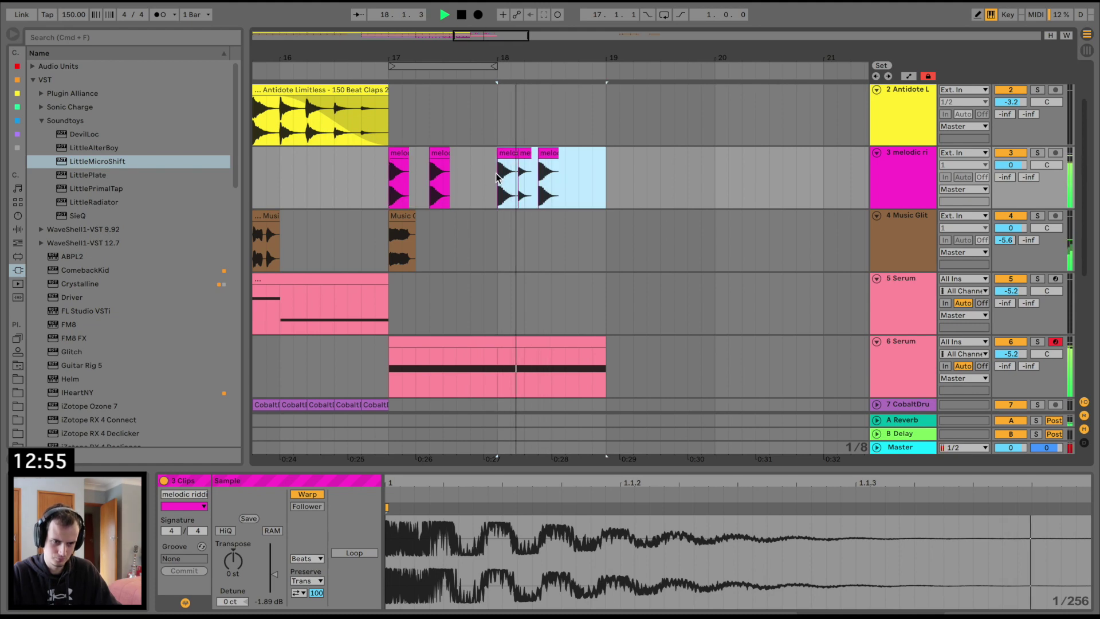
{"action": "key", "text": "space"}
{"action": "left_click", "coordinate": [351, 170]}
Copy the Delay effect from the Music Glitch track onto the melodic riddim track and play the result.
{"action": "left_click", "coordinate": [916, 259]}
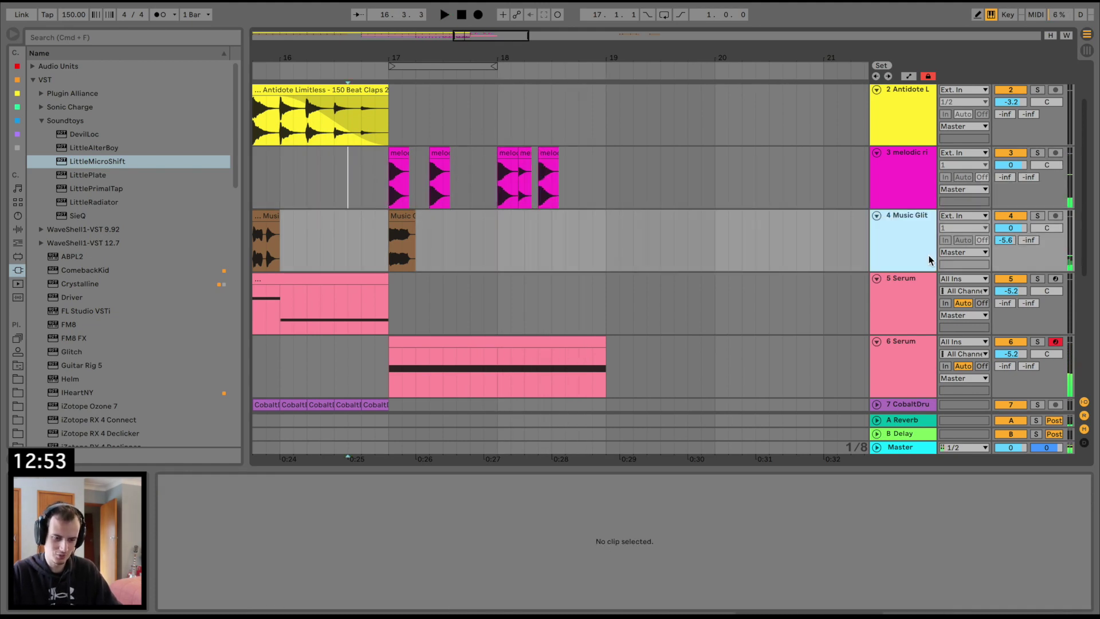
{"action": "left_click_drag", "start_coordinate": [362, 481], "coordinate": [413, 217]}
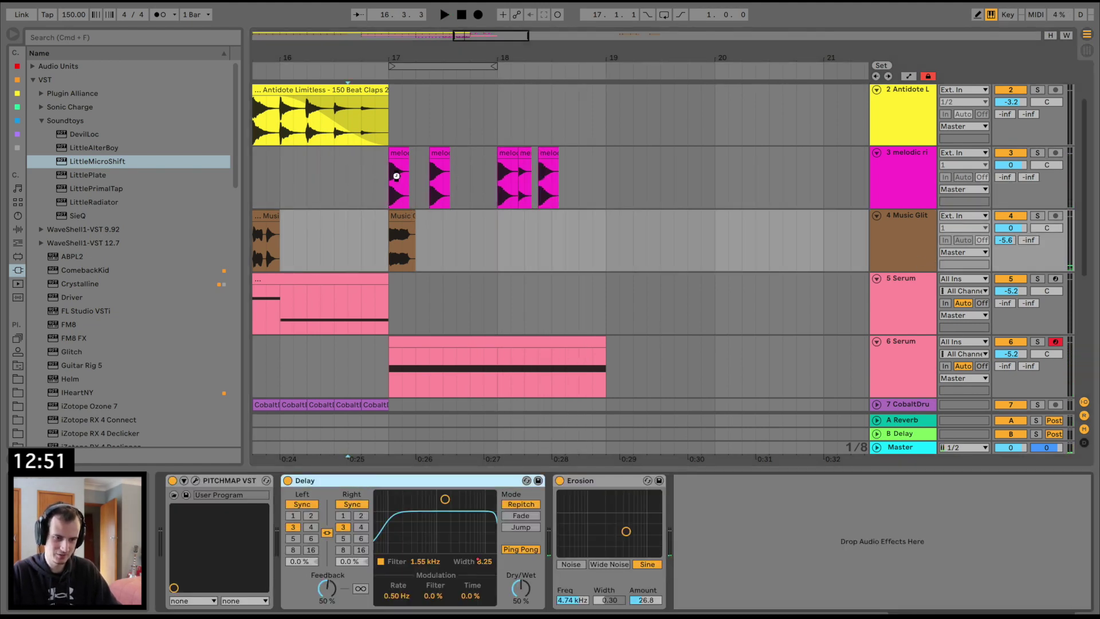
{"action": "left_click_drag", "start_coordinate": [396, 177], "coordinate": [396, 177]}
{"action": "key", "text": "space"}
Set the melodic riddim track's Delay to 27% dry/wet, its filter to 1.87 kHz with width 2.40, and disable Ping Pong.
{"action": "left_click_drag", "start_coordinate": [771, 600], "coordinate": [770, 616]}
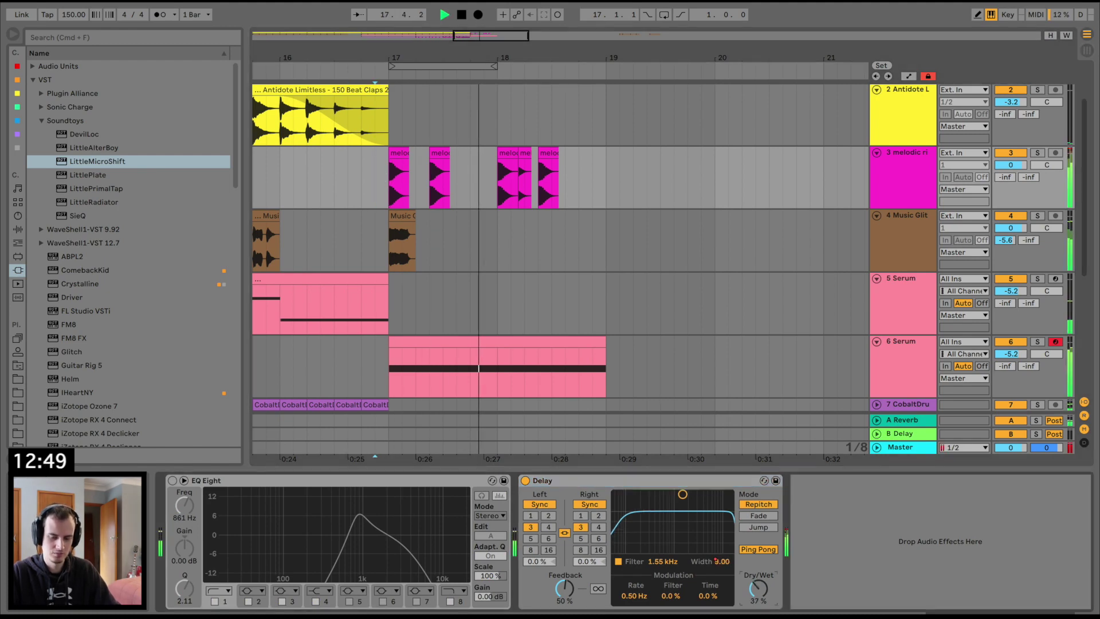
{"action": "left_click_drag", "start_coordinate": [682, 494], "coordinate": [686, 536]}
{"action": "left_click", "coordinate": [754, 551]}
{"action": "key", "text": "space"}
{"action": "key", "text": "space"}
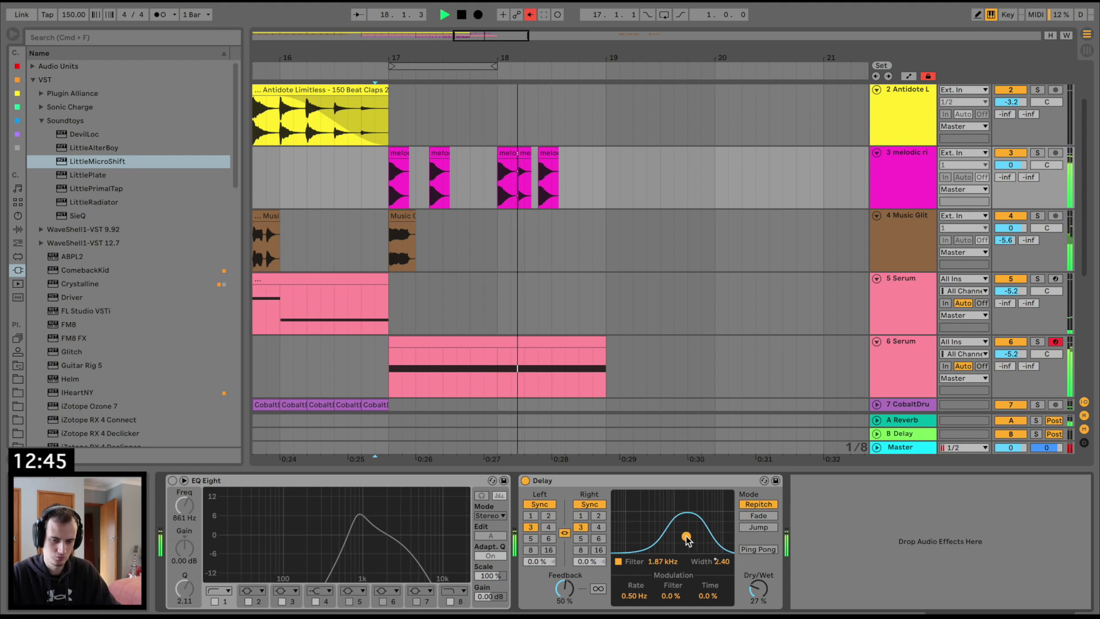
Shorten the bass clip on the second Serum track so it ends at beat 3 of bar 18.
{"action": "left_click", "coordinate": [519, 338]}
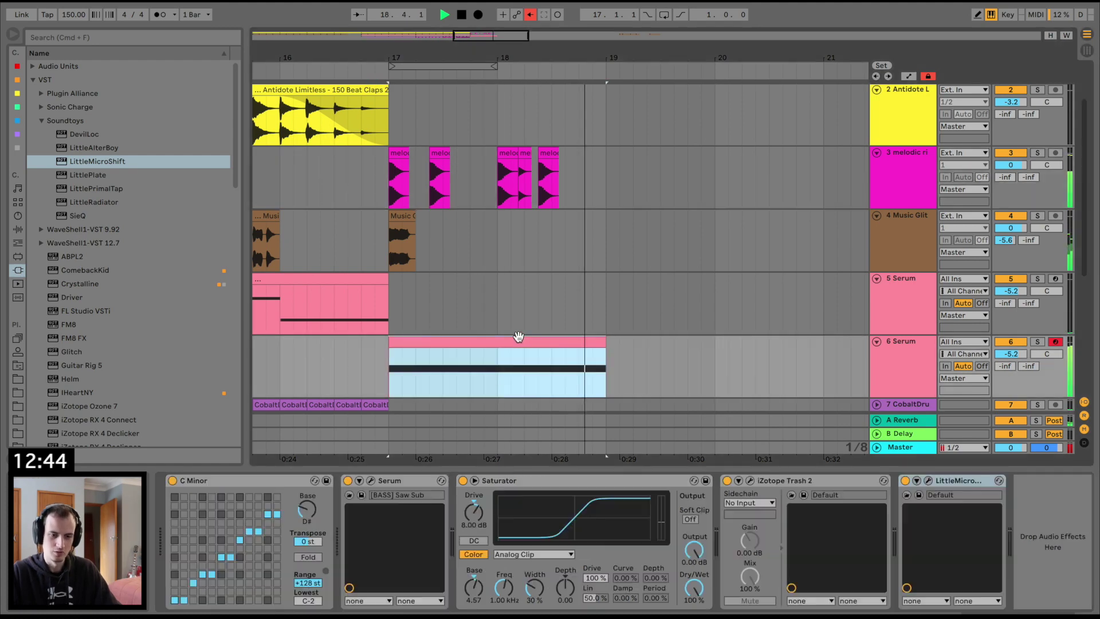
{"action": "left_click", "coordinate": [603, 338]}
{"action": "left_click_drag", "start_coordinate": [602, 342], "coordinate": [548, 342]}
Copy a kick clip from the CleanKicks track onto a new audio track at bar 19 and audition it.
{"action": "left_click_drag", "start_coordinate": [513, 60], "coordinate": [513, 44]}
{"action": "scroll", "coordinate": [468, 177], "scroll_direction": "down", "scroll_amount": 5}
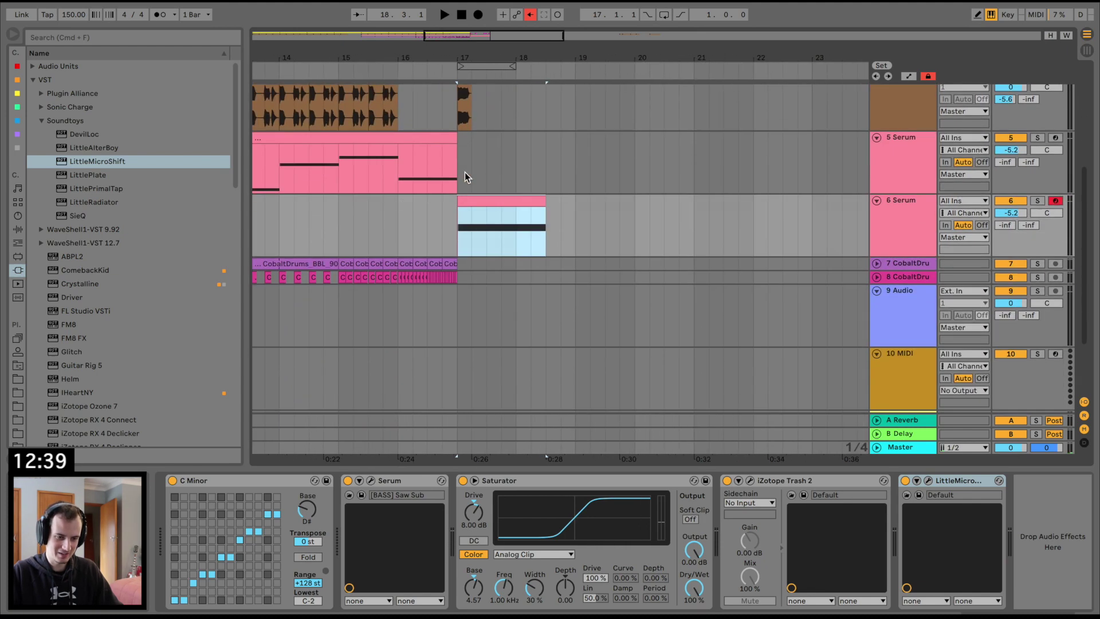
{"action": "left_click", "coordinate": [283, 277]}
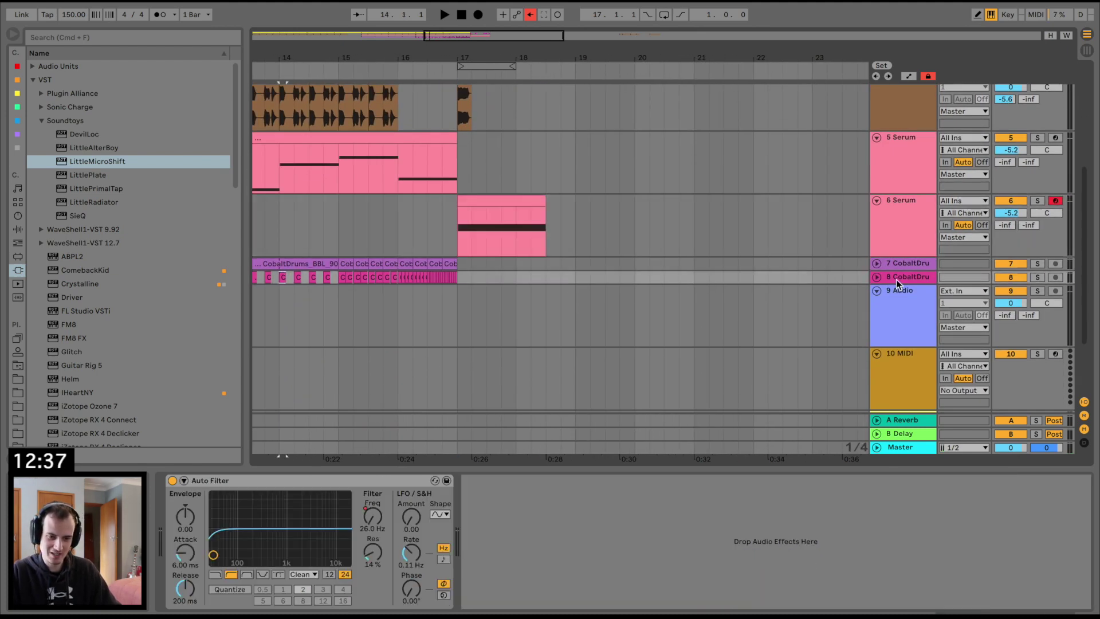
{"action": "key", "text": "super+t"}
{"action": "left_click", "coordinate": [572, 287]}
{"action": "key", "text": "super+v"}
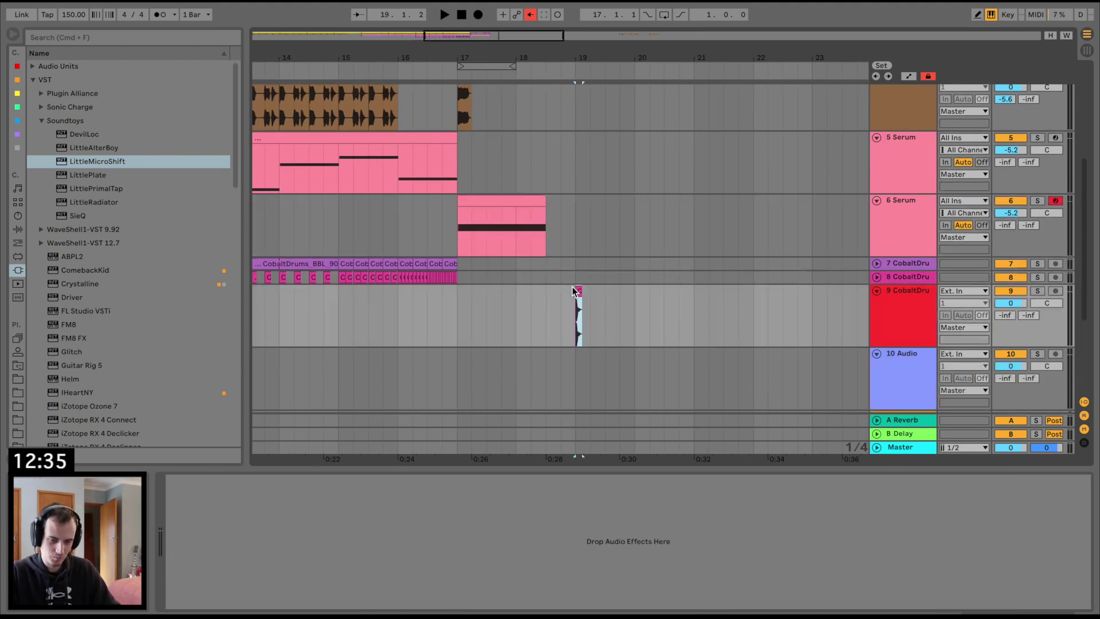
{"action": "key", "text": "space"}
{"action": "scroll", "coordinate": [579, 289], "scroll_direction": "right", "scroll_amount": 1}
{"action": "key", "text": "space"}
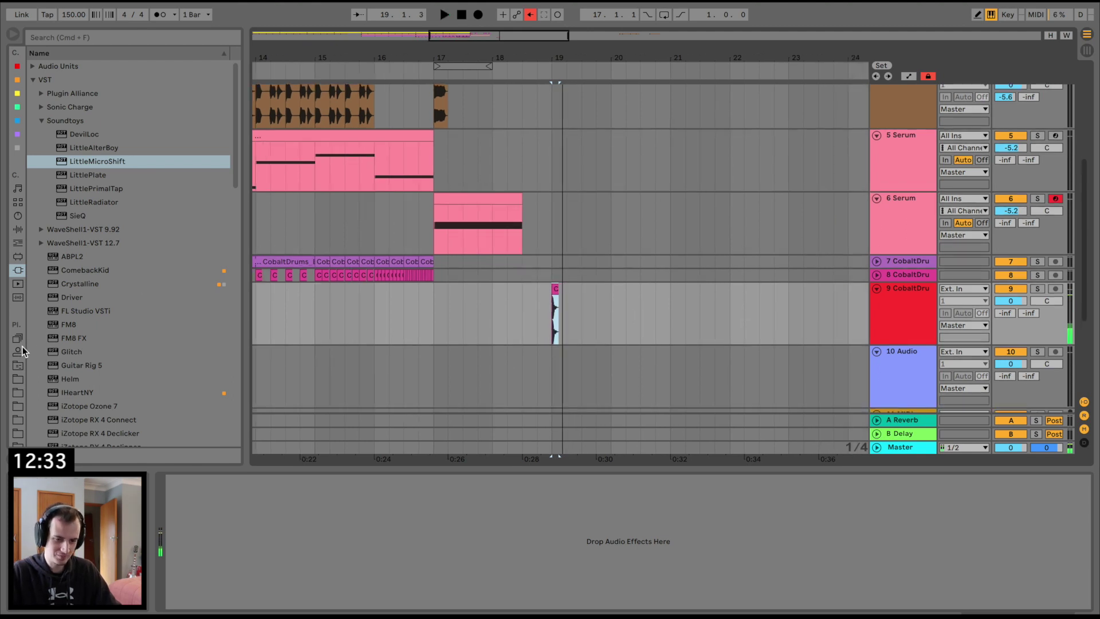
Show the pasted kick's source sample in the browser and expand the Claps folder of the Cobalt Drums pack.
{"action": "left_click", "coordinate": [555, 286]}
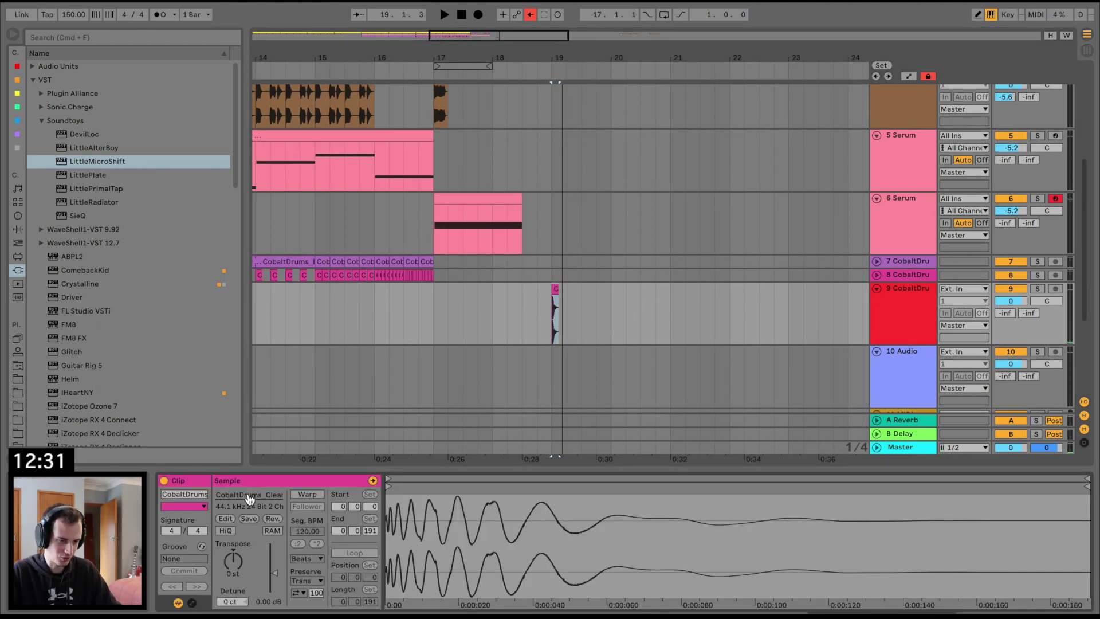
{"action": "left_click", "coordinate": [250, 497]}
{"action": "scroll", "coordinate": [143, 239], "scroll_direction": "up", "scroll_amount": 10}
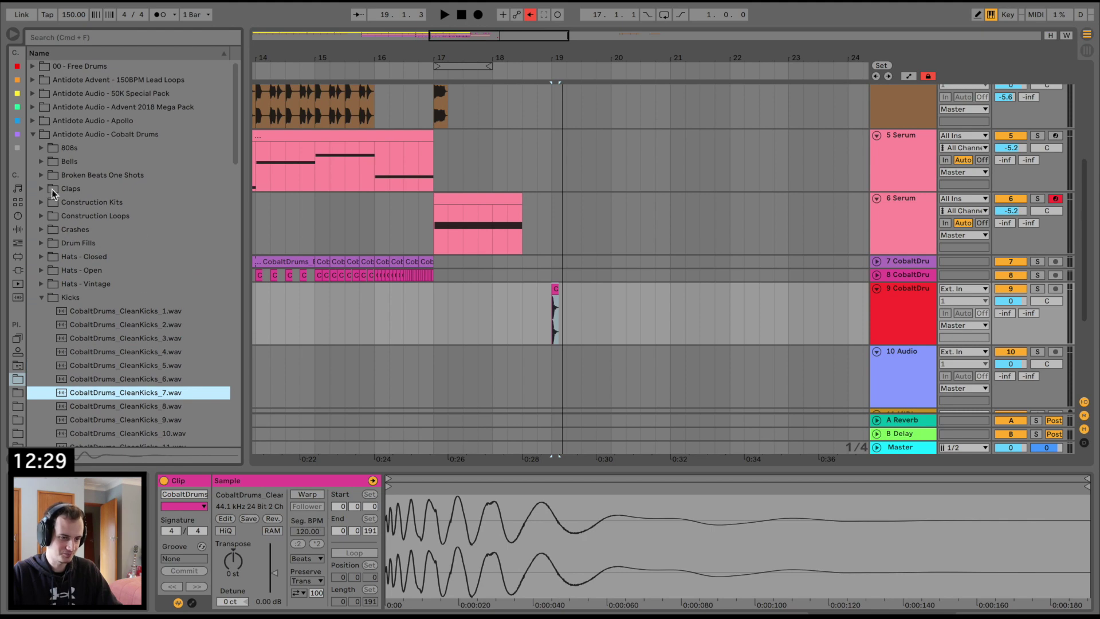
{"action": "left_click", "coordinate": [41, 189]}
Audition clap samples and place CobaltDrums_CleanClap_9.wav on the empty audio track at beat 3 of bar 19.
{"action": "left_click", "coordinate": [103, 270]}
{"action": "scroll", "coordinate": [103, 270], "scroll_direction": "down", "scroll_amount": 2}
{"action": "left_click", "coordinate": [103, 270]}
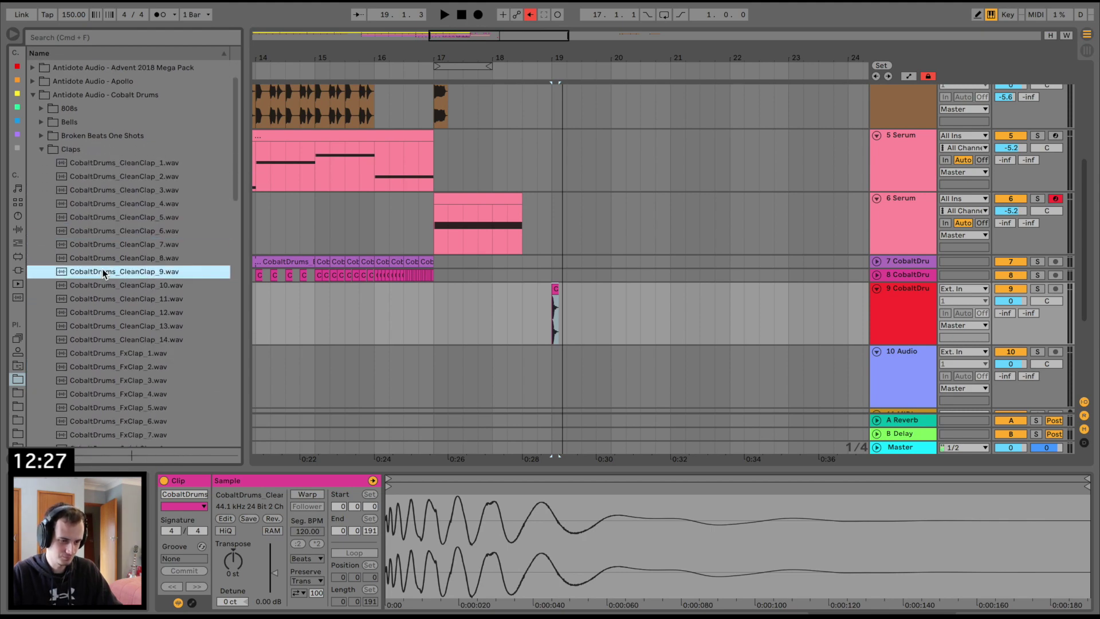
{"action": "key", "text": "Down"}
{"action": "key", "text": "Up"}
{"action": "left_click_drag", "start_coordinate": [103, 273], "coordinate": [586, 376]}
Duplicate the bar 19 kick every half bar through beat 3 of bar 20 and play from bar 19.
{"action": "left_click_drag", "start_coordinate": [583, 309], "coordinate": [546, 307]}
{"action": "key", "text": "super+d"}
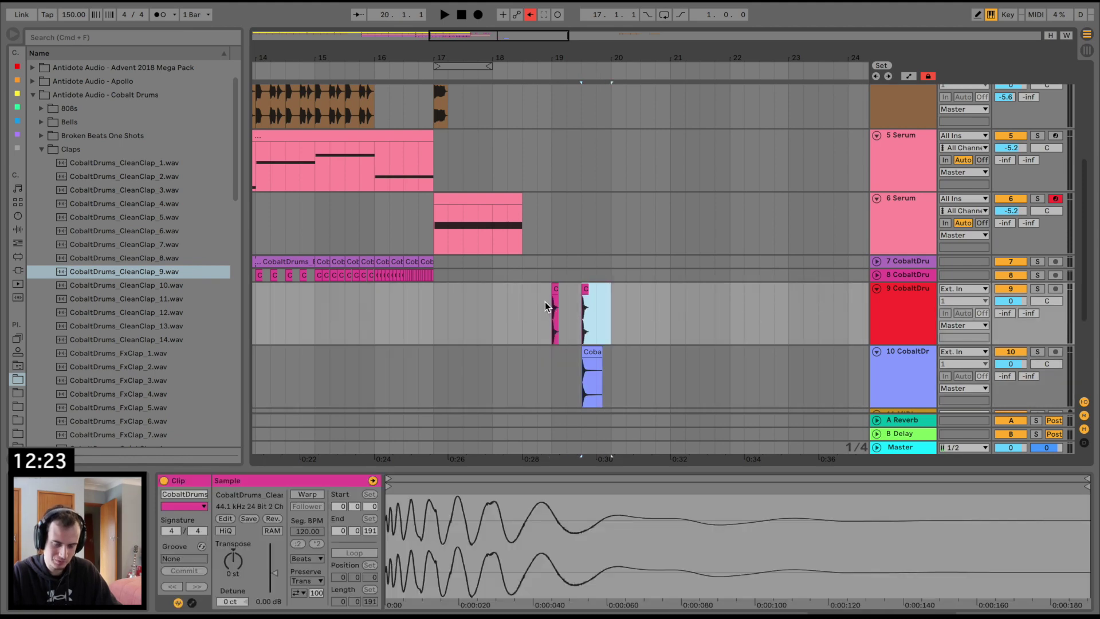
{"action": "key", "text": "super+d"}
{"action": "key", "text": "super+d"}
{"action": "left_click", "coordinate": [545, 306]}
{"action": "key", "text": "space"}
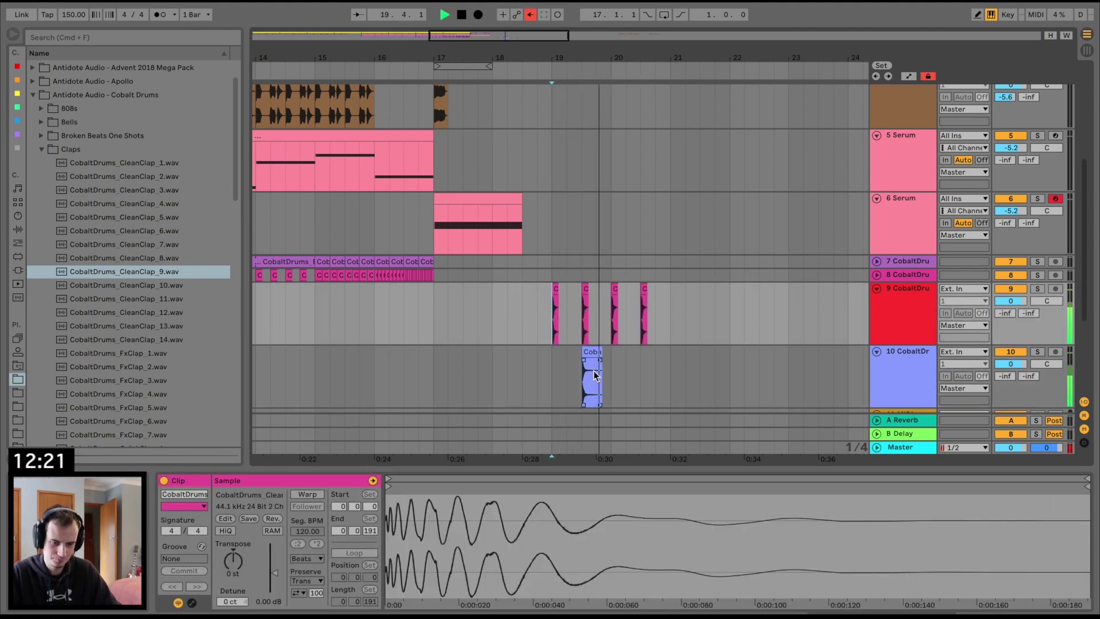
Duplicate the one-bar clap pattern from bar 19 into bars 20 and 21.
{"action": "left_click_drag", "start_coordinate": [612, 370], "coordinate": [554, 368]}
{"action": "key", "text": "super+d"}
{"action": "key", "text": "super+d"}
{"action": "key", "text": "space"}
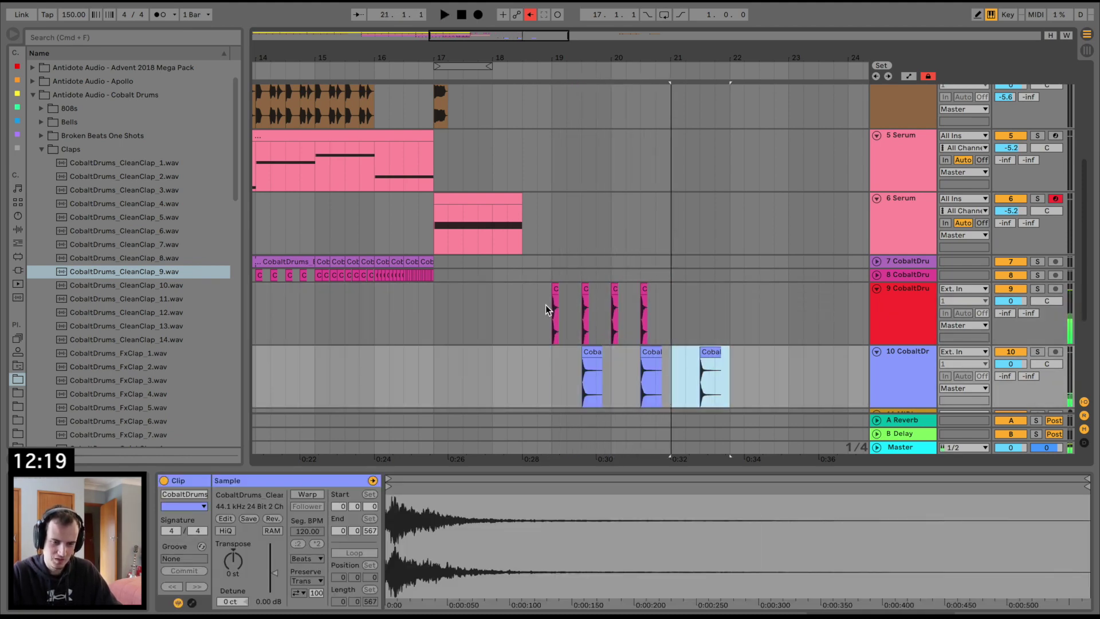
Duplicate the two-bar kick and clap pattern from bar 19 twice, extending it up to bar 25.
{"action": "left_click_drag", "start_coordinate": [545, 309], "coordinate": [675, 352]}
{"action": "key", "text": "super+d"}
{"action": "key", "text": "super+d"}
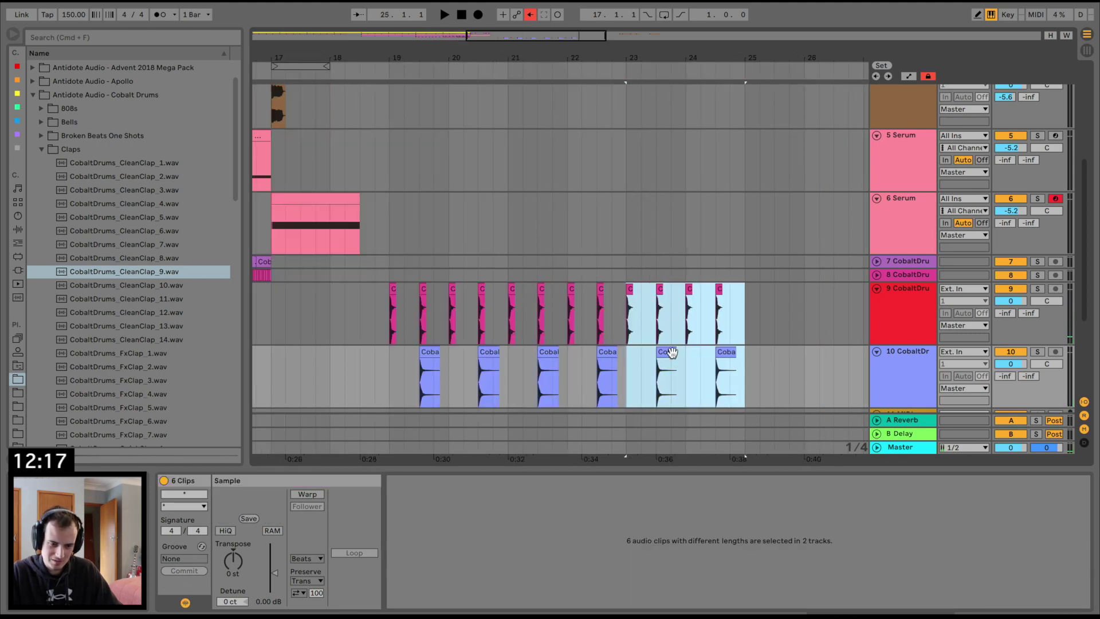
Show the track delays and set the clap track's delay to -7.00 ms while auditioning the layered hit in bar 19.
{"action": "left_click", "coordinate": [378, 324]}
{"action": "scroll", "coordinate": [452, 229], "scroll_direction": "down", "scroll_amount": 3}
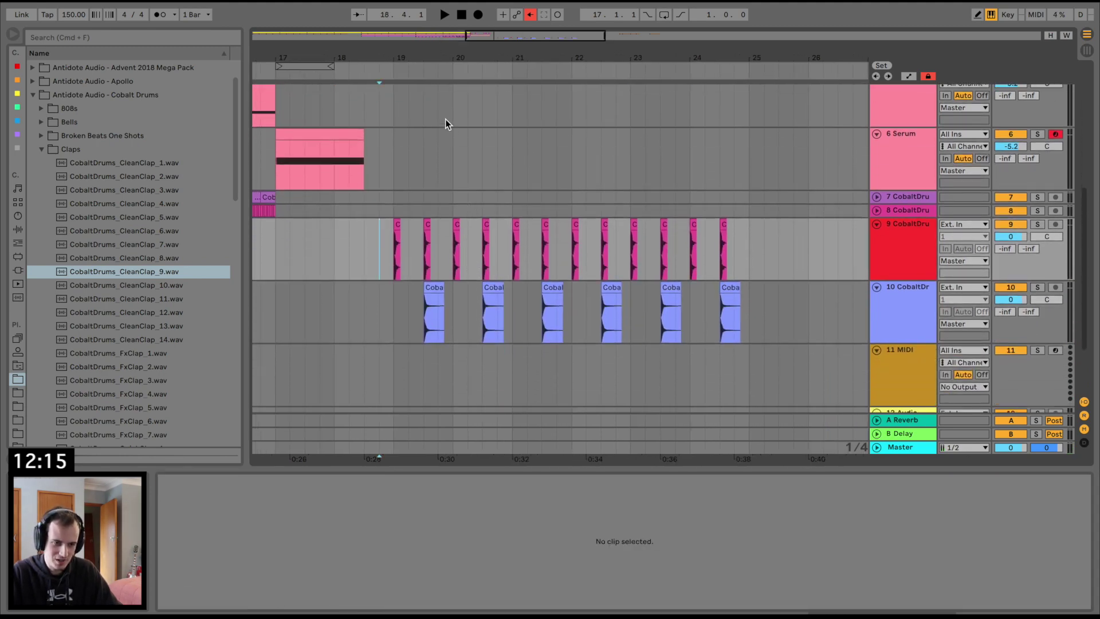
{"action": "left_click_drag", "start_coordinate": [415, 55], "coordinate": [415, 138]}
{"action": "left_click", "coordinate": [558, 291]}
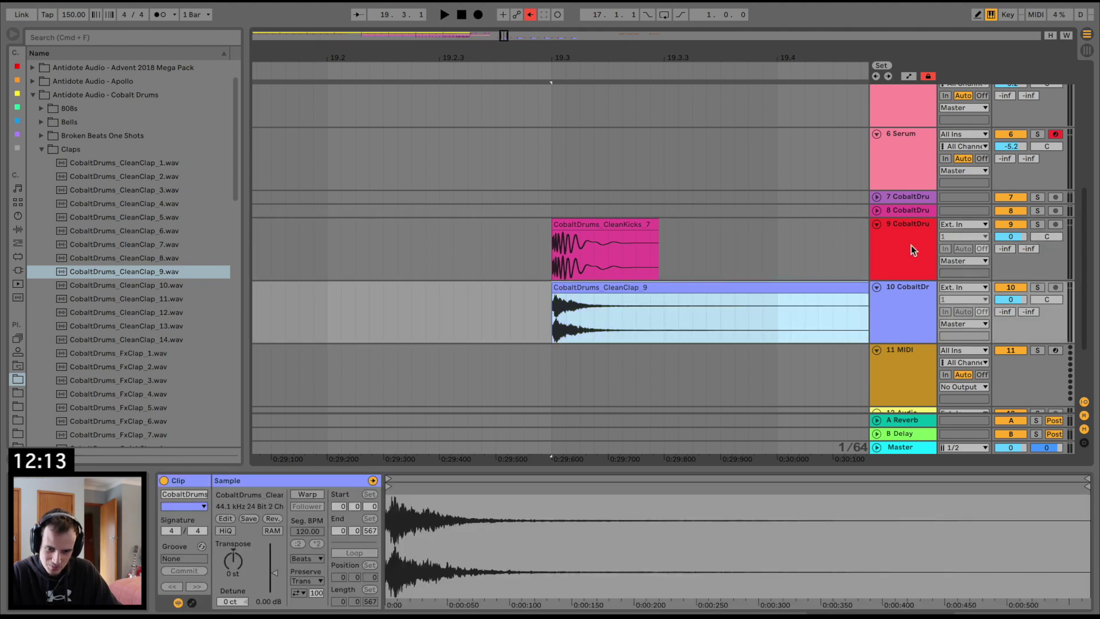
{"action": "left_click", "coordinate": [1083, 442]}
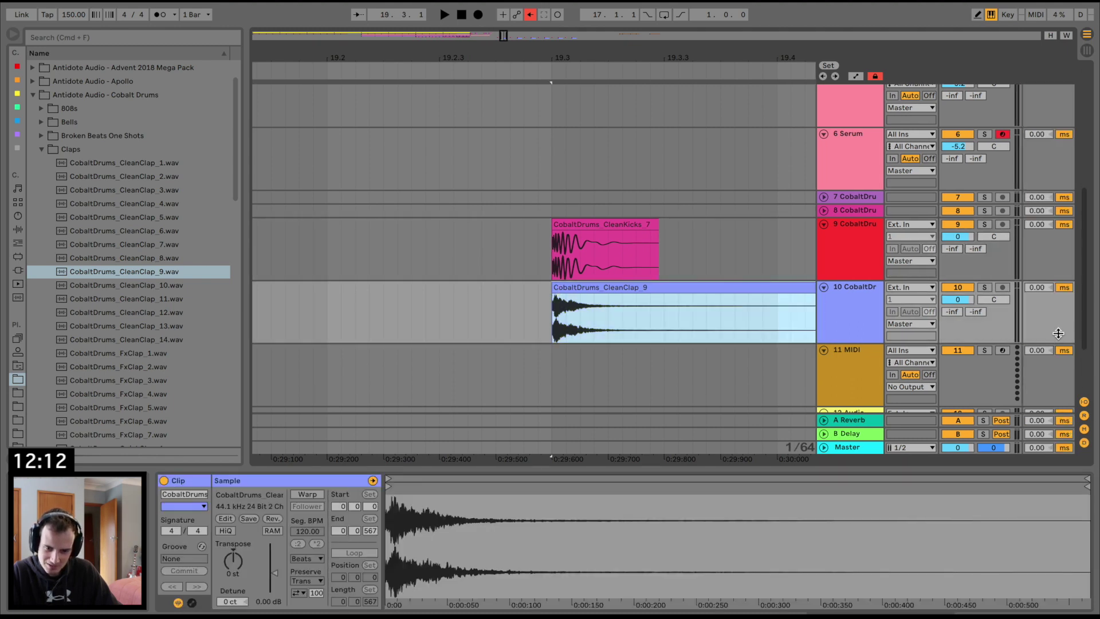
{"action": "left_click", "coordinate": [1033, 288]}
{"action": "key", "text": "space"}
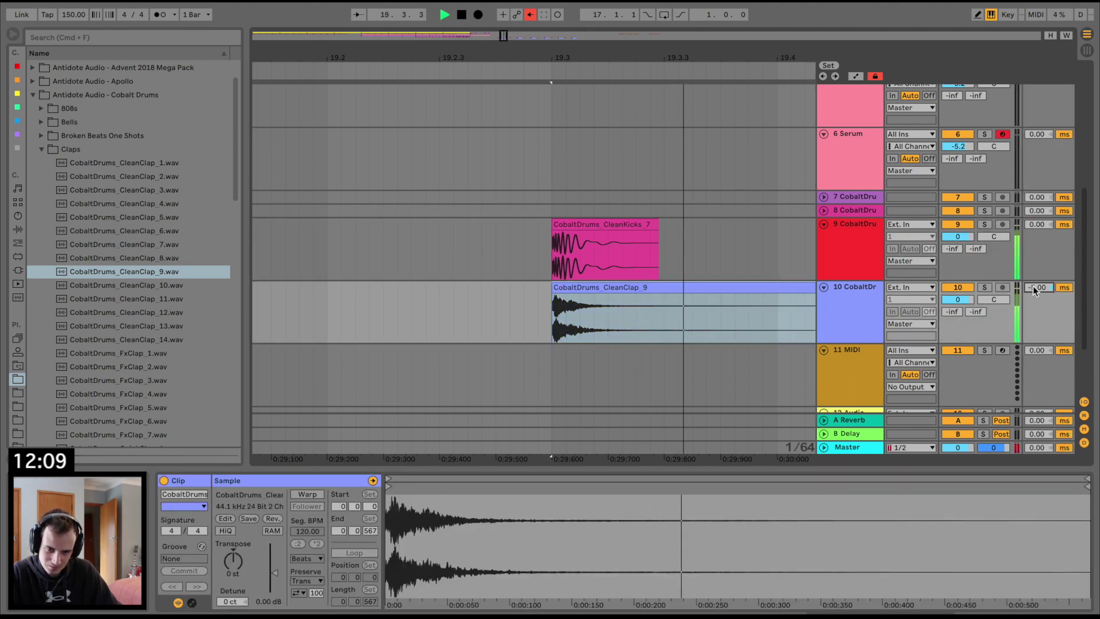
{"action": "key", "text": "space"}
{"action": "left_click_drag", "start_coordinate": [1033, 289], "coordinate": [1033, 289]}
{"action": "key", "text": "space"}
{"action": "key", "text": "space"}
{"action": "key", "text": "space"}
{"action": "key", "text": "space"}
{"action": "key", "text": "space"}
{"action": "key", "text": "space"}
{"action": "key", "text": "space"}
{"action": "key", "text": "space"}
{"action": "key", "text": "space"}
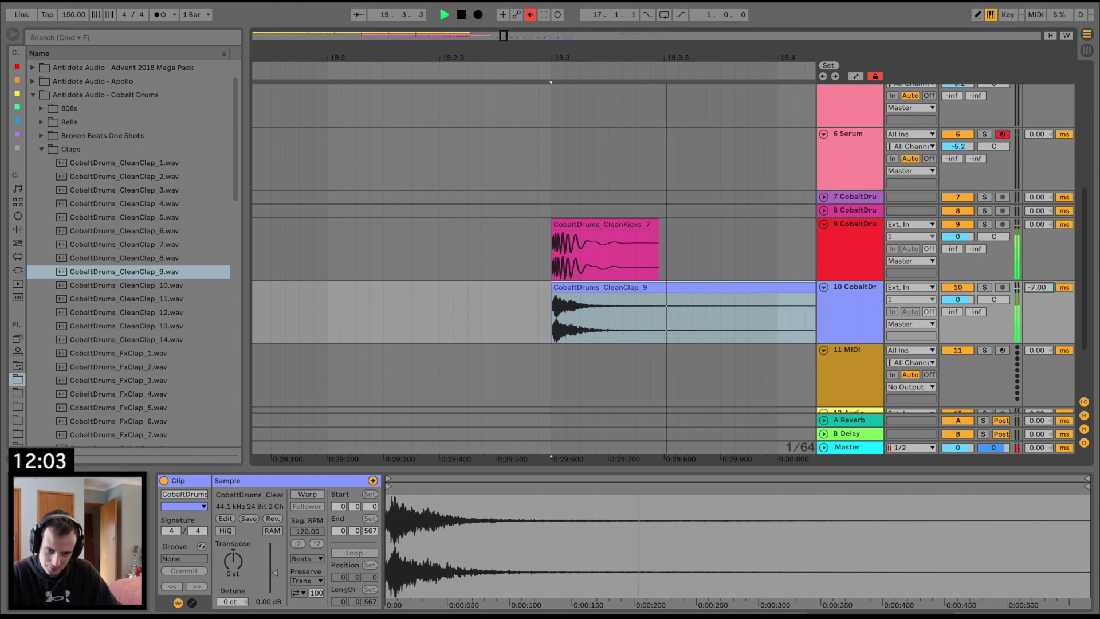
{"action": "key", "text": "space"}
{"action": "key", "text": "space"}
{"action": "key", "text": "space"}
{"action": "key", "text": "space"}
{"action": "key", "text": "space"}
Play the kick and clap from just before beat 3 of bar 19 and hide the track delays.
{"action": "left_click", "coordinate": [452, 131]}
{"action": "key", "text": "space"}
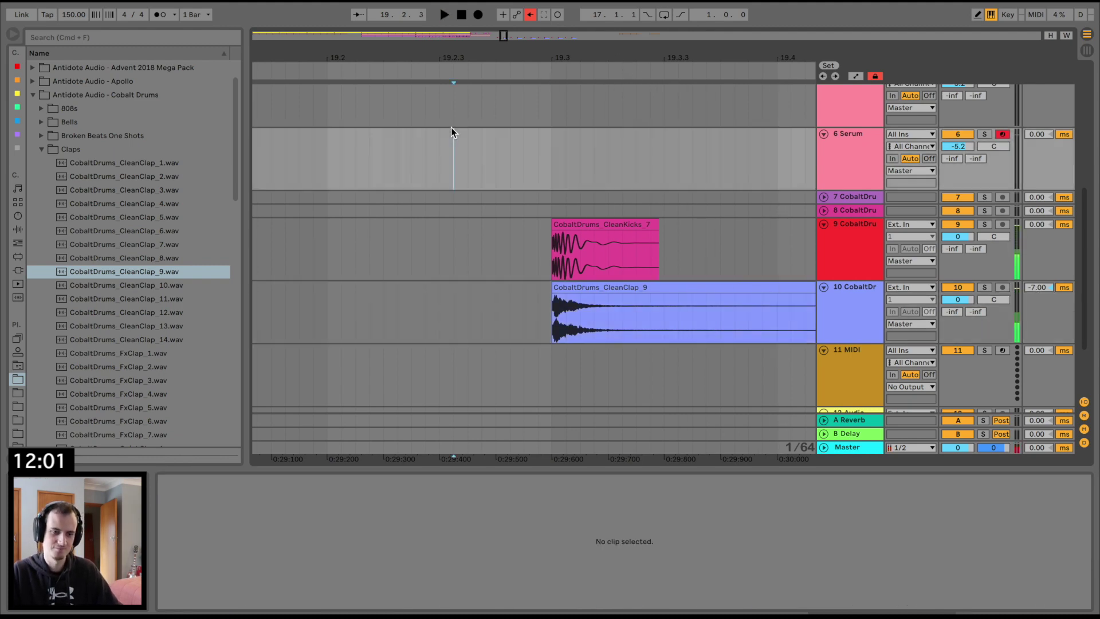
{"action": "key", "text": "space"}
{"action": "left_click_drag", "start_coordinate": [506, 57], "coordinate": [505, 51]}
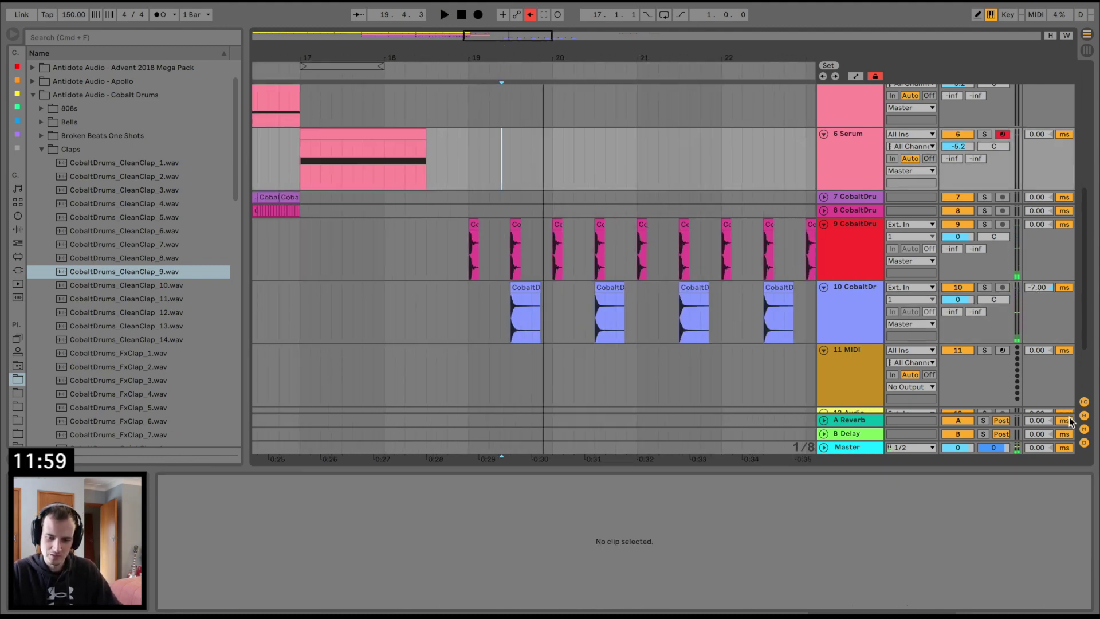
{"action": "left_click", "coordinate": [1084, 443]}
Group the new kick and clap tracks together.
{"action": "left_click", "coordinate": [911, 266]}
{"action": "left_click", "coordinate": [909, 311], "text": "shift"}
{"action": "key", "text": "super+g"}
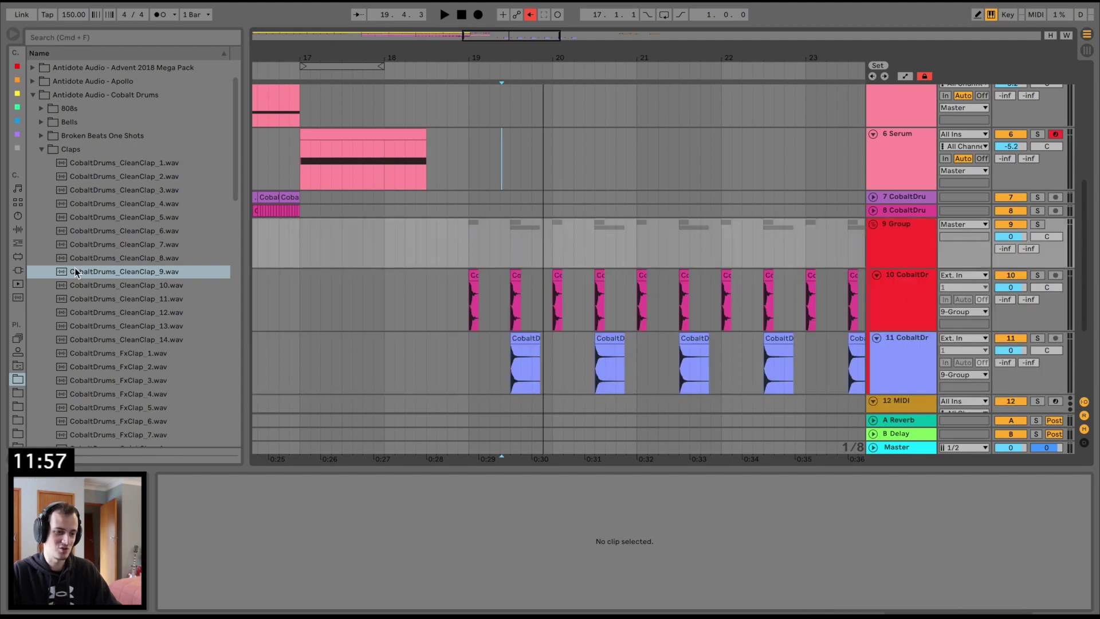
Add a Saturator with 11.4 dB drive to the drum group and audition it from bar 18.
{"action": "left_click", "coordinate": [13, 231]}
{"action": "scroll", "coordinate": [77, 352], "scroll_direction": "down", "scroll_amount": 6}
{"action": "left_click_drag", "start_coordinate": [68, 371], "coordinate": [181, 540]}
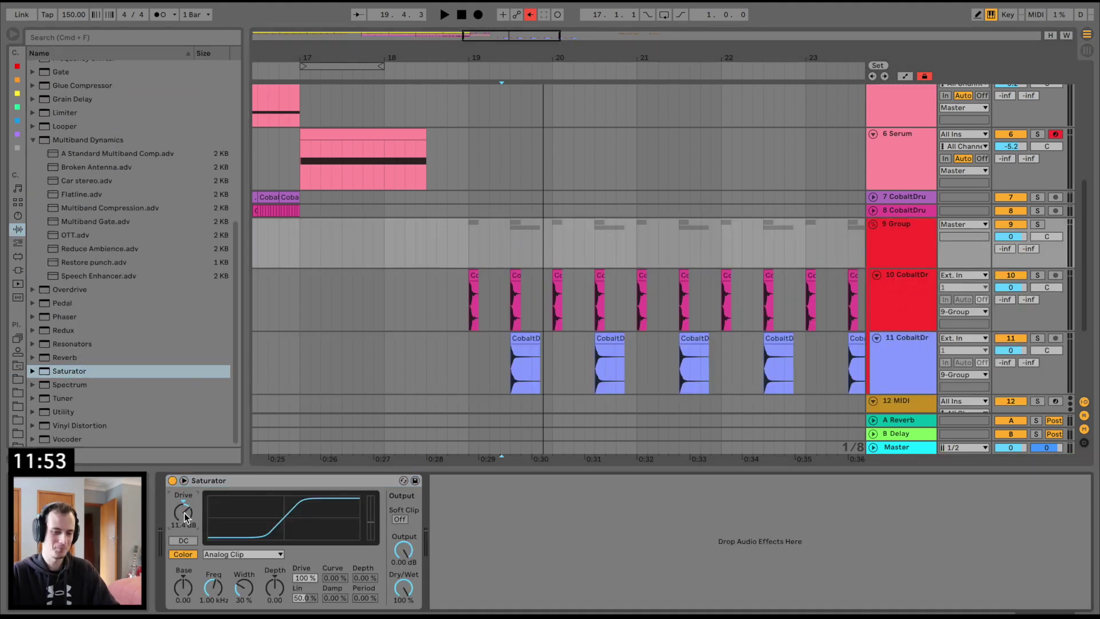
{"action": "key", "text": "space"}
{"action": "key", "text": "space"}
{"action": "key", "text": "space"}
{"action": "key", "text": "space"}
{"action": "left_click", "coordinate": [408, 239]}
{"action": "key", "text": "space"}
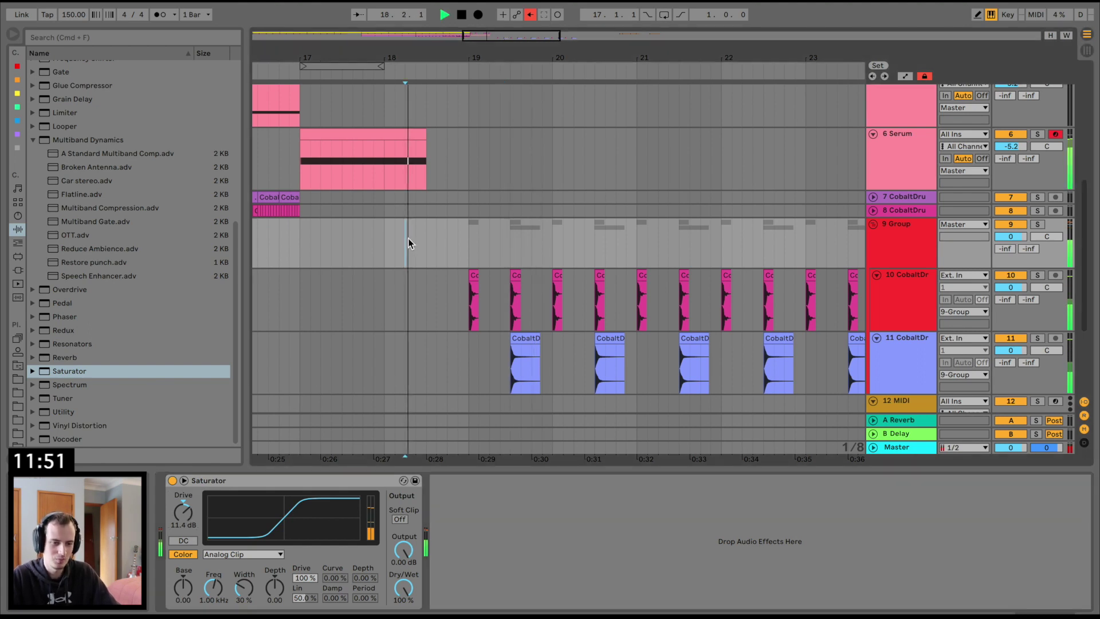
Copy the Serum bass clip from bar 17 to bar 19 and play it with the drums.
{"action": "scroll", "coordinate": [409, 241], "scroll_direction": "up", "scroll_amount": 2}
{"action": "scroll", "coordinate": [409, 240], "scroll_direction": "left", "scroll_amount": 1}
{"action": "left_click", "coordinate": [366, 189]}
{"action": "key", "text": "space"}
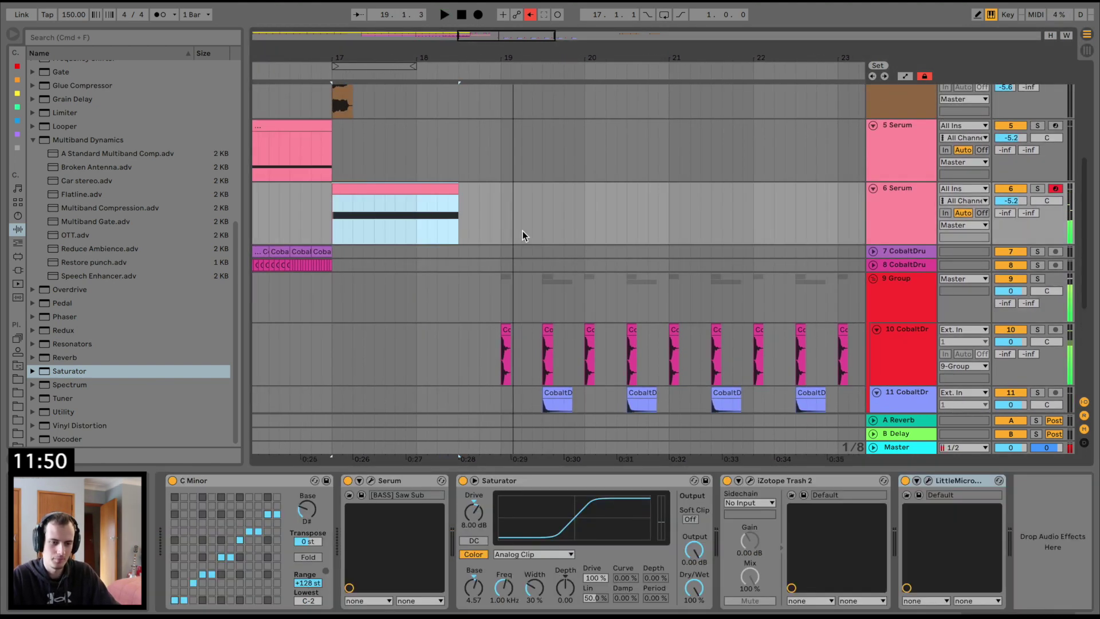
{"action": "left_click", "coordinate": [497, 211]}
{"action": "key", "text": "super+v"}
{"action": "key", "text": "space"}
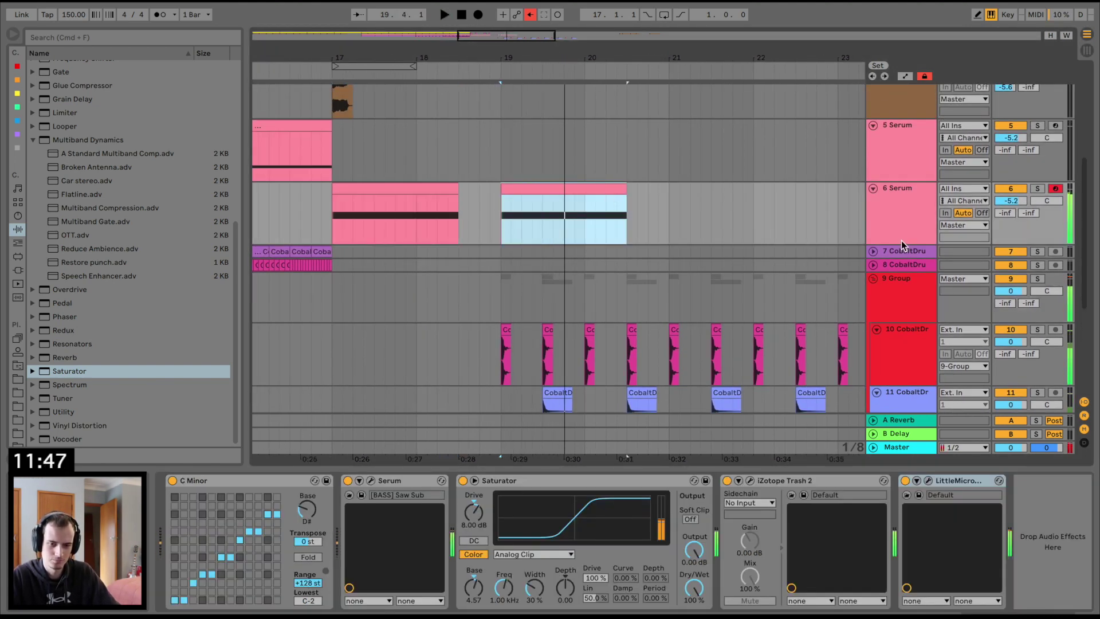
Add a Compressor to the second Serum track with its sidechain fed from the drum group's CleanKicks 7 track.
{"action": "left_click", "coordinate": [902, 239]}
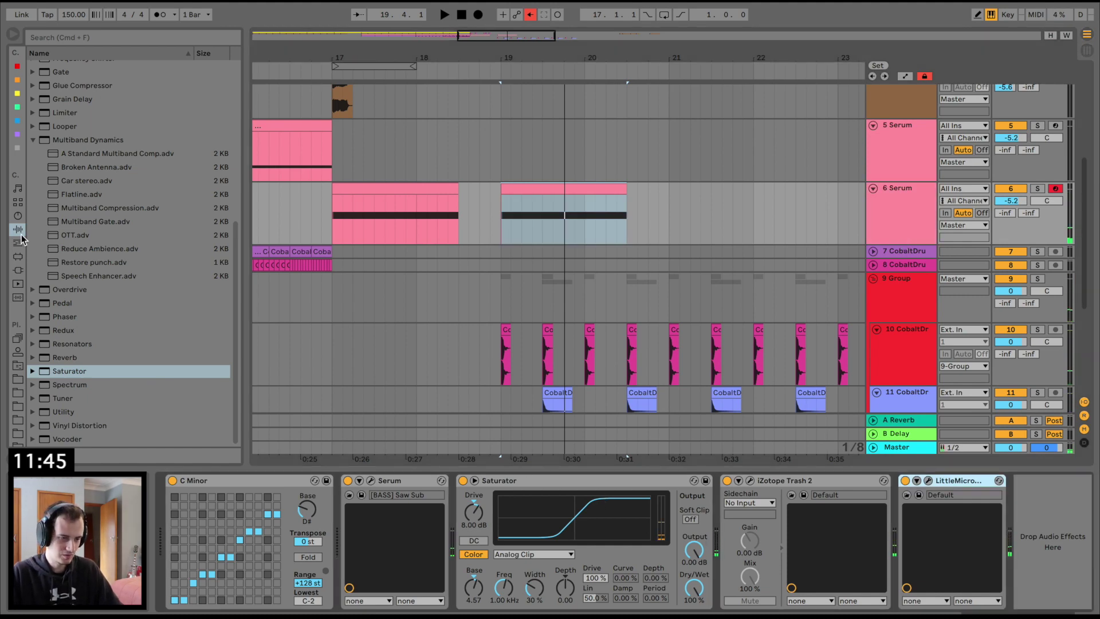
{"action": "scroll", "coordinate": [80, 191], "scroll_direction": "up", "scroll_amount": 10}
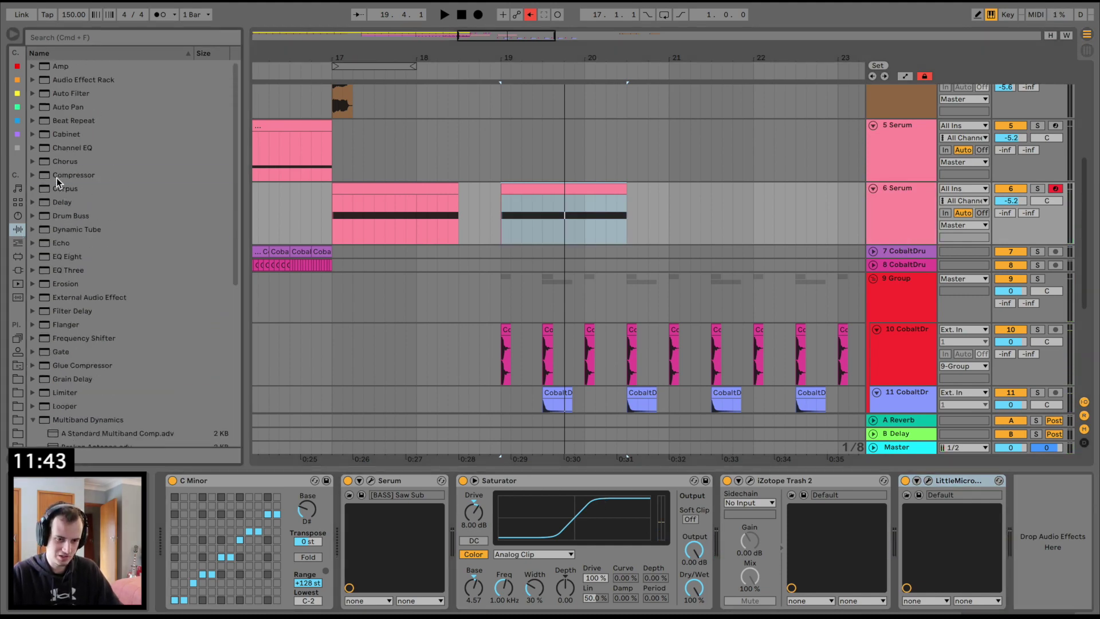
{"action": "left_click_drag", "start_coordinate": [58, 175], "coordinate": [554, 209]}
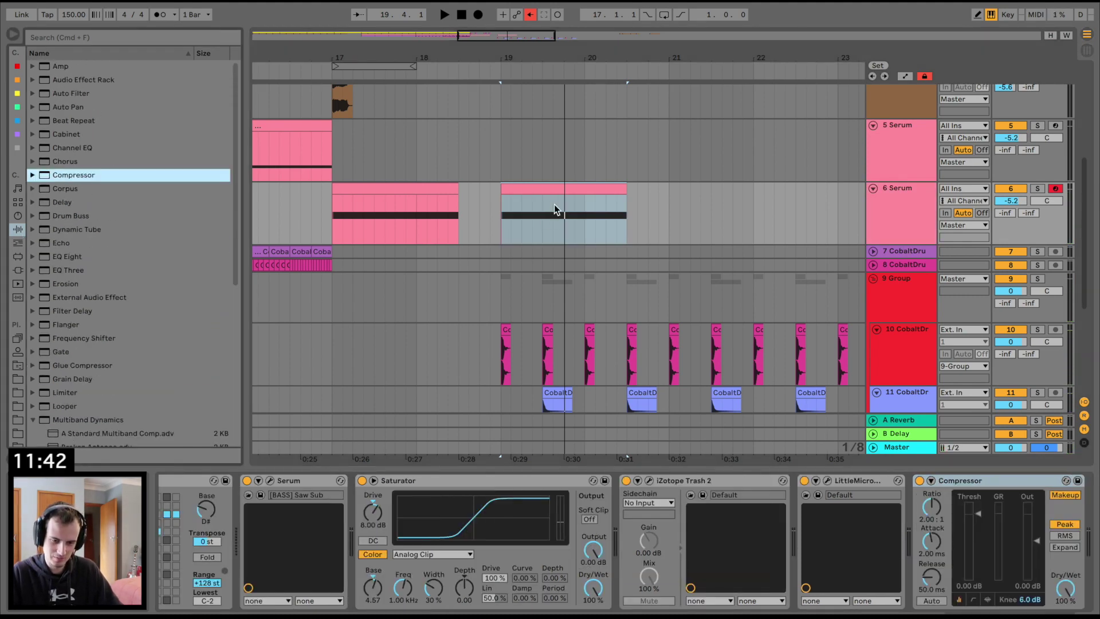
{"action": "left_click", "coordinate": [931, 481]}
{"action": "left_click", "coordinate": [942, 495]}
{"action": "left_click", "coordinate": [942, 515]}
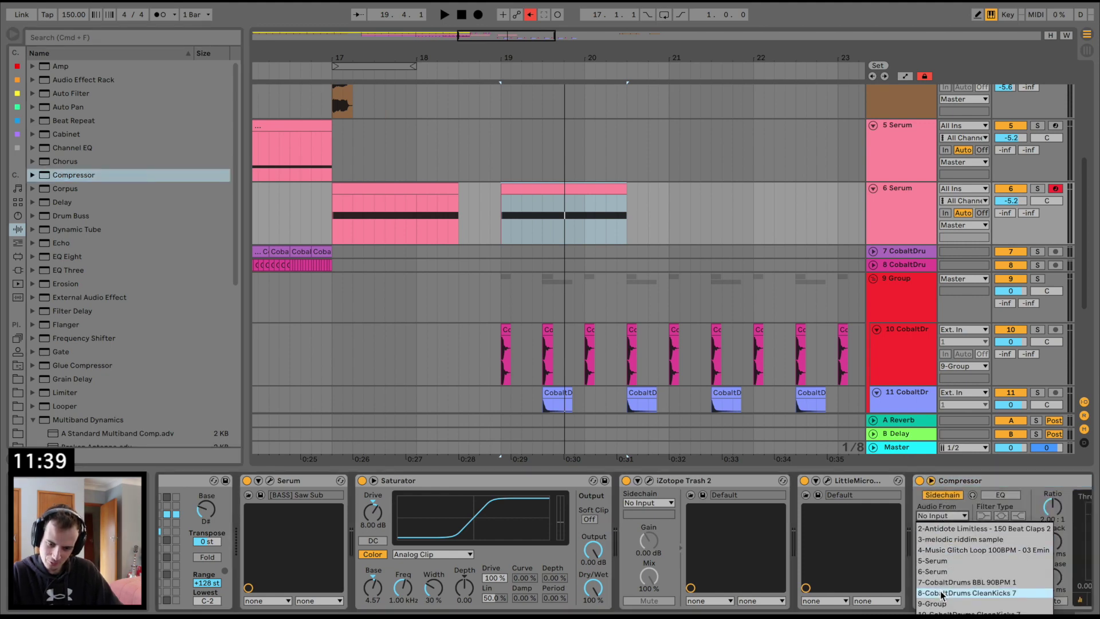
{"action": "left_click", "coordinate": [974, 612]}
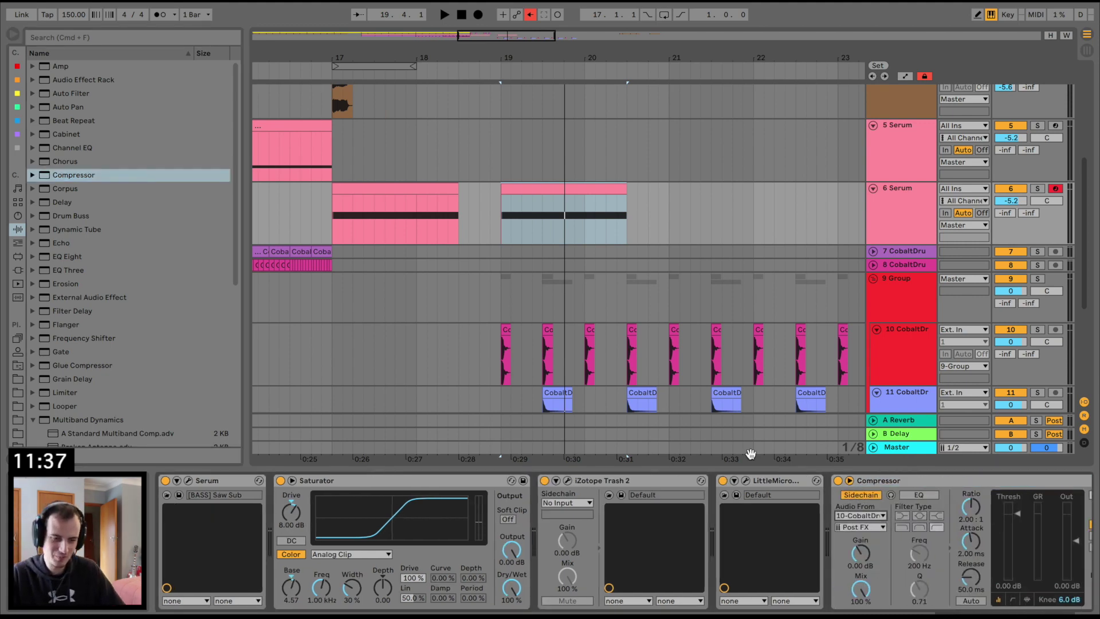
Lower the bass compressor's threshold to -44.1 dB while auditioning the sidechain ducking.
{"action": "key", "text": "space"}
{"action": "key", "text": "space"}
{"action": "key", "text": "space"}
{"action": "key", "text": "space"}
{"action": "left_click_drag", "start_coordinate": [1017, 514], "coordinate": [1012, 560]}
{"action": "key", "text": "space"}
{"action": "key", "text": "space"}
{"action": "key", "text": "space"}
{"action": "key", "text": "space"}
{"action": "key", "text": "space"}
Set the bass compressor's ratio to inf:1 and its attack to 0.01 ms during playback.
{"action": "left_click_drag", "start_coordinate": [971, 506], "coordinate": [971, 452]}
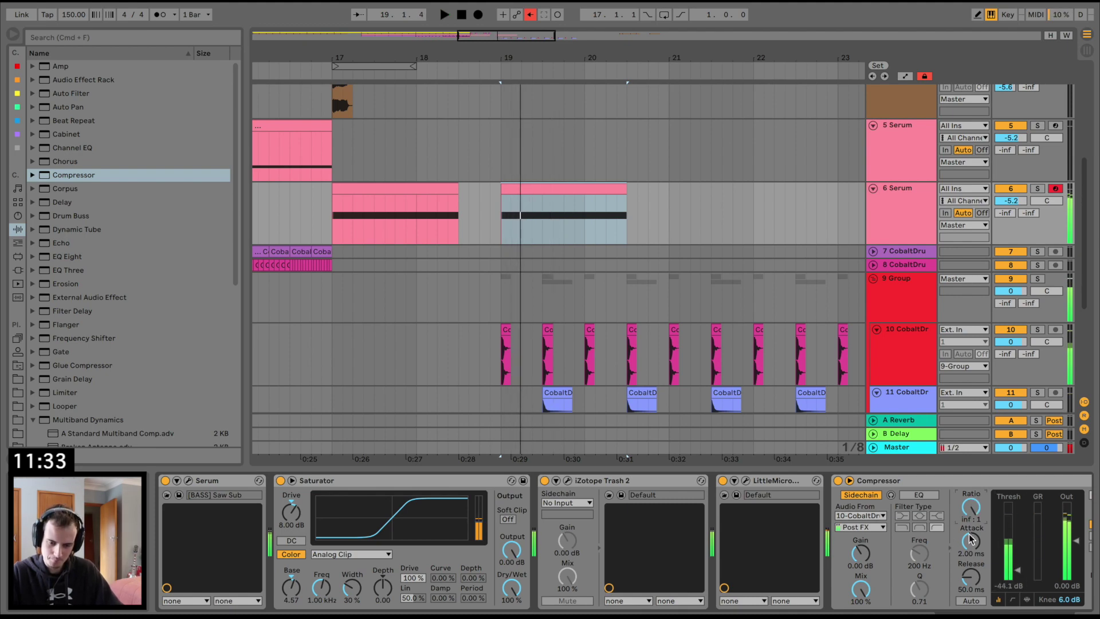
{"action": "key", "text": "space"}
{"action": "key", "text": "space"}
{"action": "key", "text": "space"}
{"action": "key", "text": "space"}
{"action": "left_click_drag", "start_coordinate": [970, 539], "coordinate": [971, 594]}
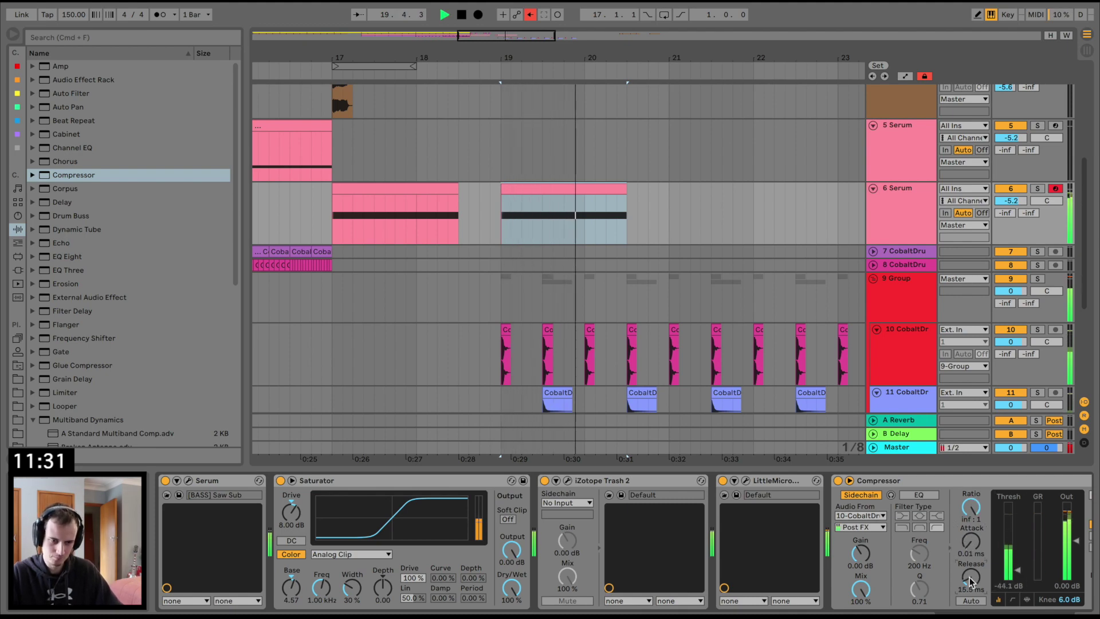
Transpose the note of the Serum bass clip at bar 19 up to D#3 and audition it with the drums.
{"action": "key", "text": "space"}
{"action": "key", "text": "space"}
{"action": "left_click", "coordinate": [539, 185]}
{"action": "double_click", "coordinate": [539, 184]}
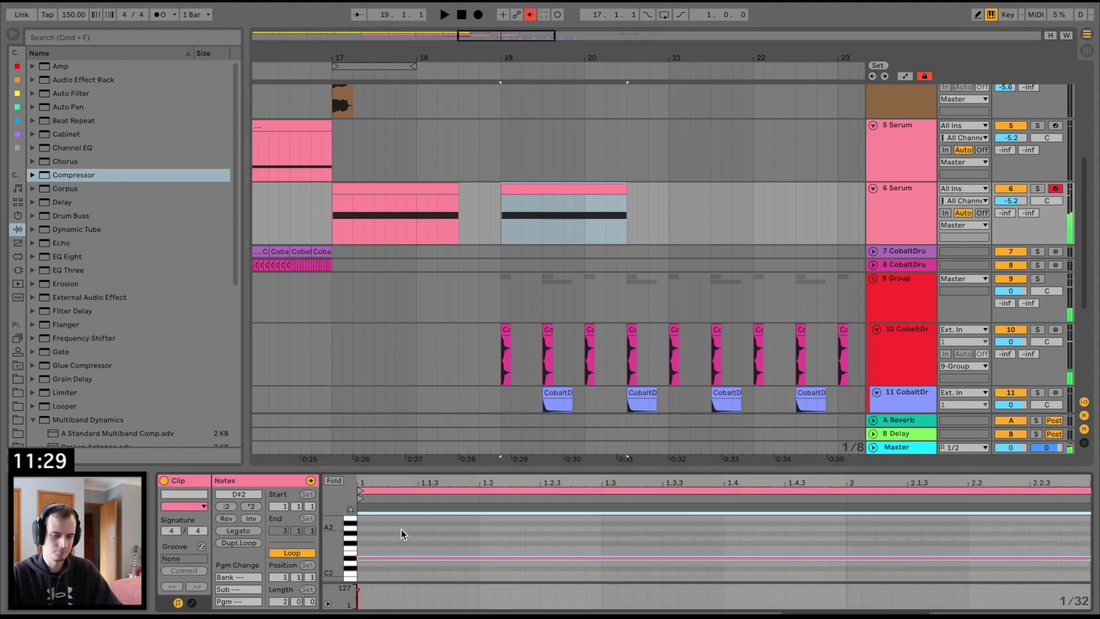
{"action": "key", "text": "space"}
{"action": "key", "text": "space"}
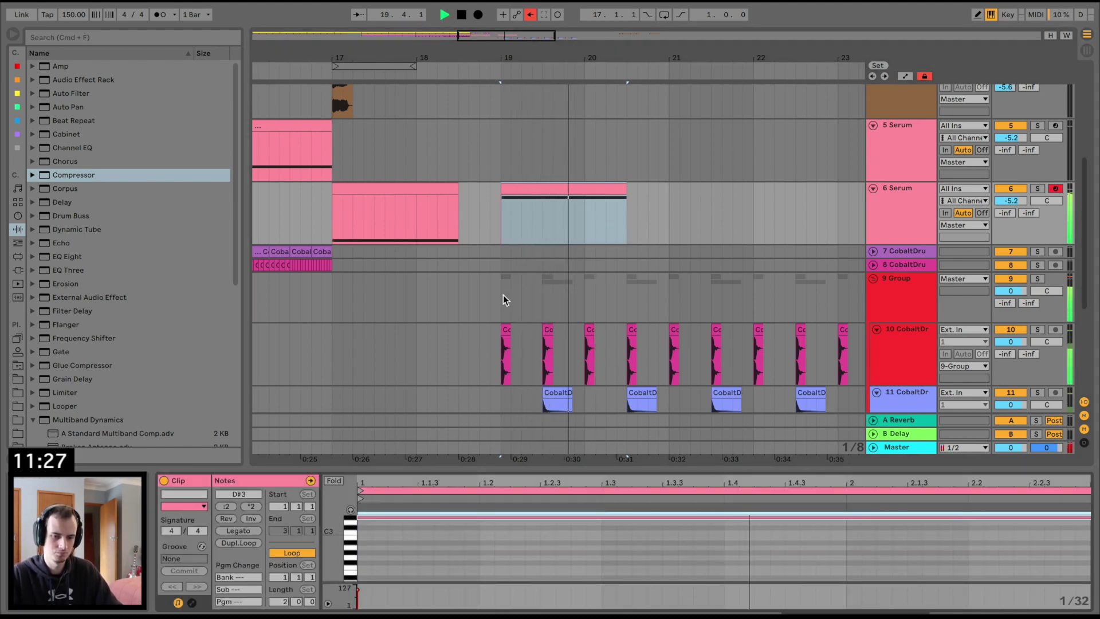
{"action": "key", "text": "space"}
{"action": "key", "text": "space"}
Shorten the D#3 note in the bar 19 bass clip to a brief hit at the clip's start and play it.
{"action": "scroll", "coordinate": [1075, 533], "scroll_direction": "up", "scroll_amount": 1}
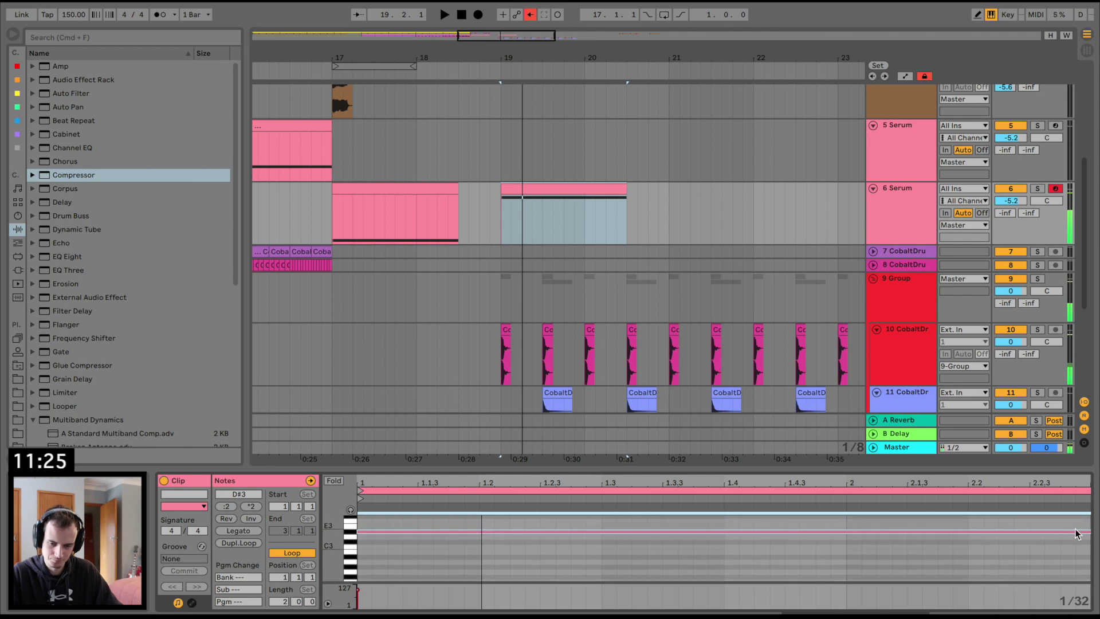
{"action": "left_click_drag", "start_coordinate": [919, 482], "coordinate": [919, 455]}
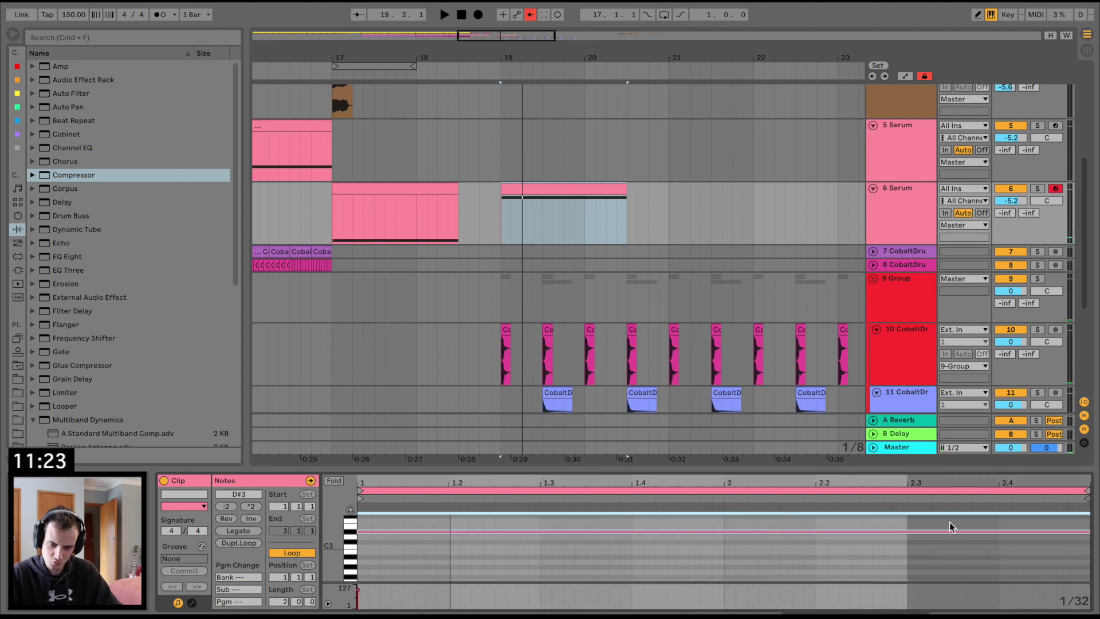
{"action": "left_click_drag", "start_coordinate": [1089, 532], "coordinate": [368, 541]}
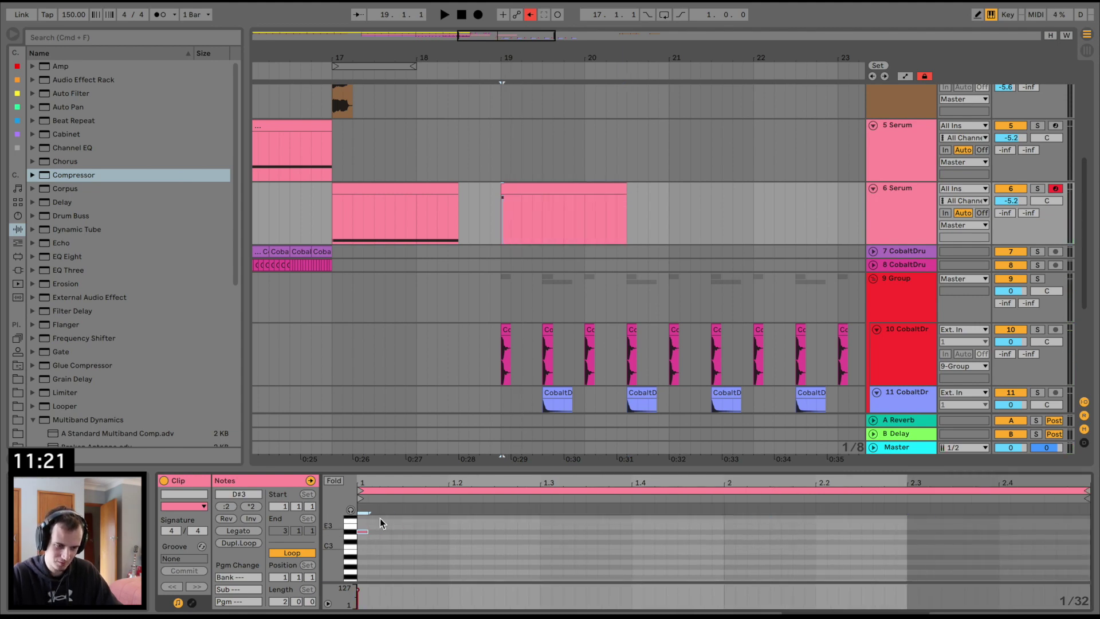
{"action": "left_click_drag", "start_coordinate": [373, 468], "coordinate": [397, 384]}
{"action": "scroll", "coordinate": [389, 435], "scroll_direction": "up", "scroll_amount": 2}
{"action": "key", "text": "space"}
{"action": "key", "text": "space"}
{"action": "key", "text": "space"}
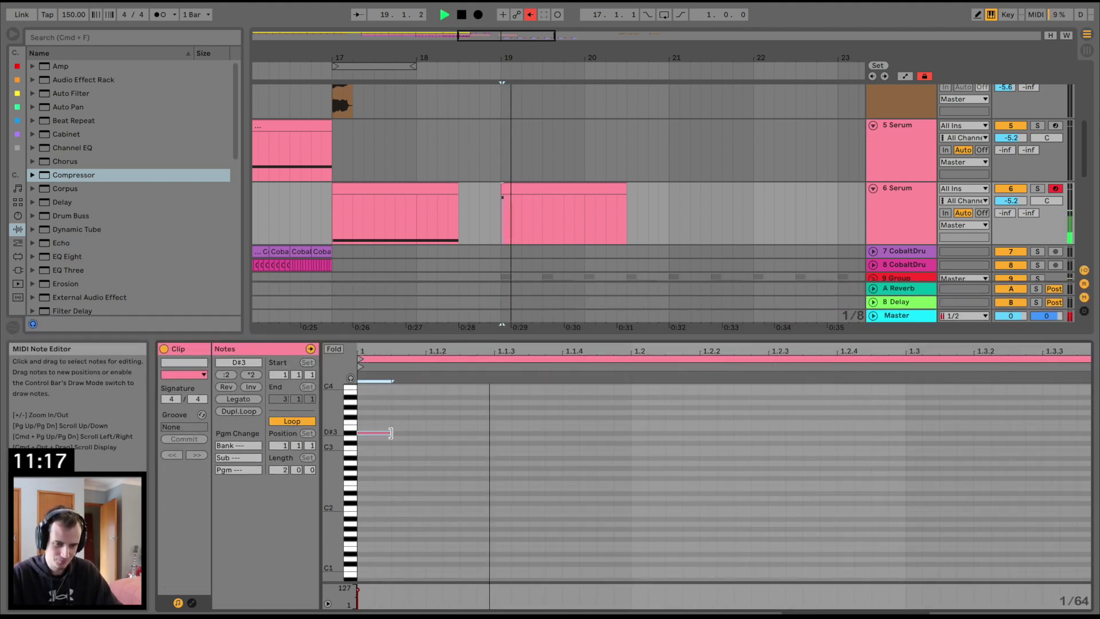
Lengthen the D#3 note so it ends at 1.1.3 and audition it.
{"action": "left_click_drag", "start_coordinate": [390, 433], "coordinate": [503, 439]}
{"action": "key", "text": "space"}
{"action": "key", "text": "space"}
{"action": "key", "text": "space"}
{"action": "key", "text": "space"}
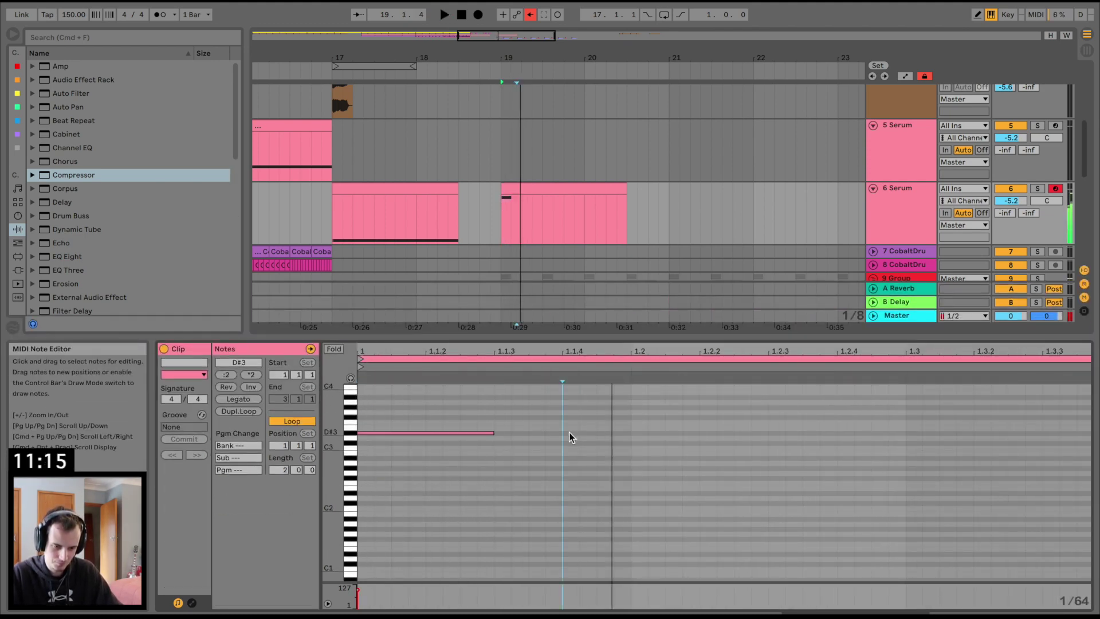
Add a second D#3 note starting at 1.1.4 and ending just before 1.2.2, and play the pattern.
{"action": "double_click", "coordinate": [569, 433]}
{"action": "left_click_drag", "start_coordinate": [586, 432], "coordinate": [681, 433]}
{"action": "key", "text": "space"}
{"action": "key", "text": "space"}
{"action": "key", "text": "space"}
{"action": "key", "text": "space"}
Add a third, very short D#3 note at 1.2.3 and audition the rhythm.
{"action": "double_click", "coordinate": [757, 437]}
{"action": "left_click_drag", "start_coordinate": [762, 437], "coordinate": [780, 440]}
{"action": "key", "text": "space"}
{"action": "key", "text": "space"}
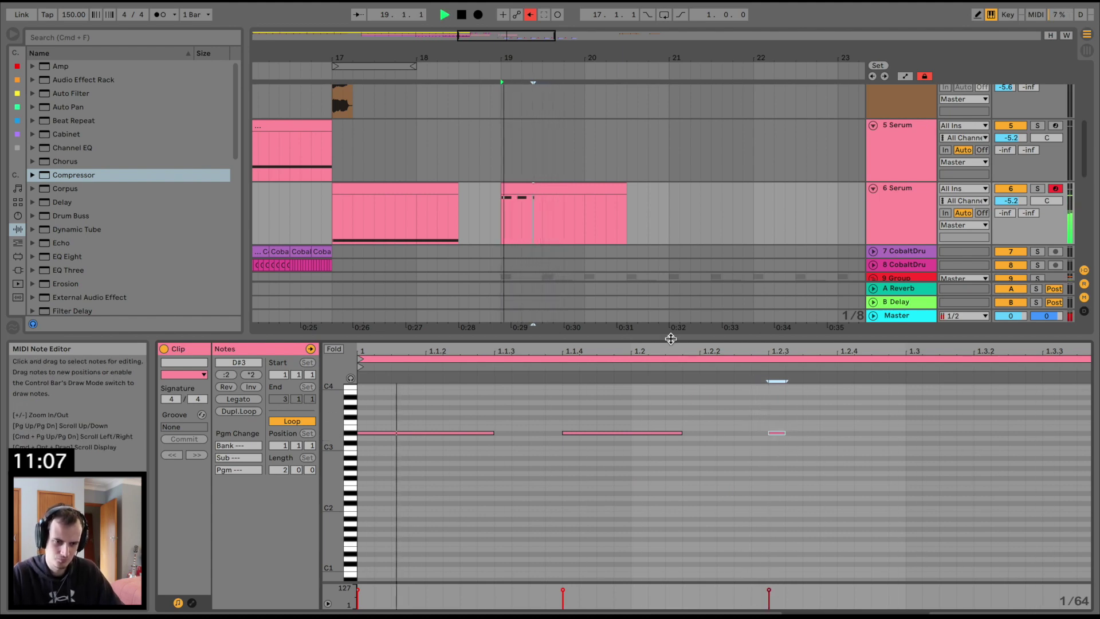
{"action": "key", "text": "space"}
Duplicate the first half bar of the bar 19 bass clip twice and play the result.
{"action": "left_click_drag", "start_coordinate": [543, 207], "coordinate": [501, 204]}
{"action": "key", "text": "space"}
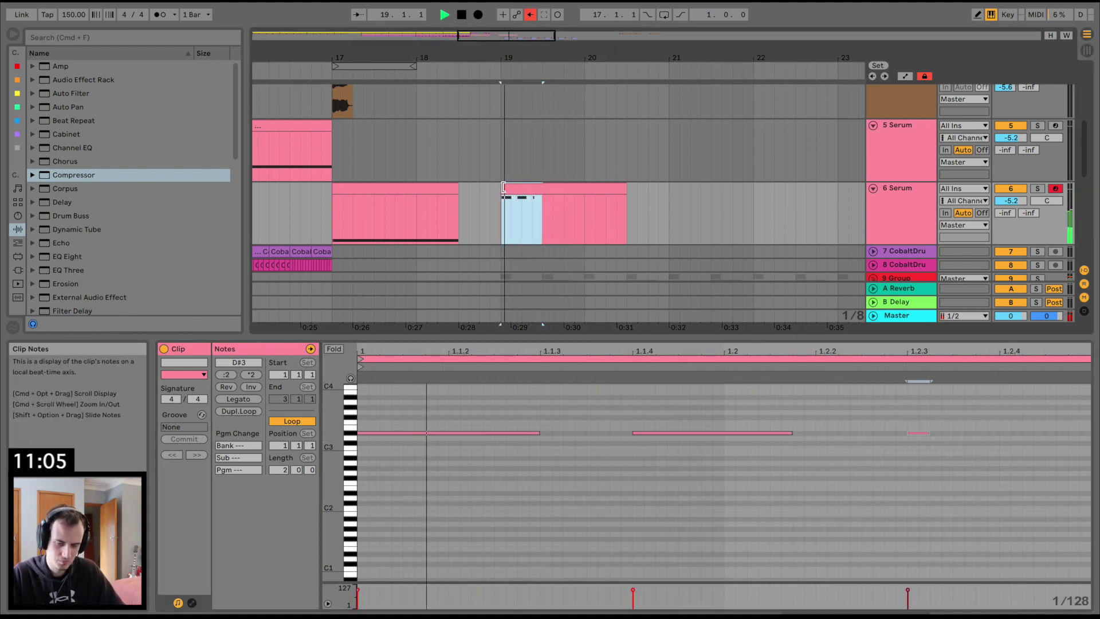
{"action": "key", "text": "super+d"}
{"action": "key", "text": "super+d"}
{"action": "key", "text": "space"}
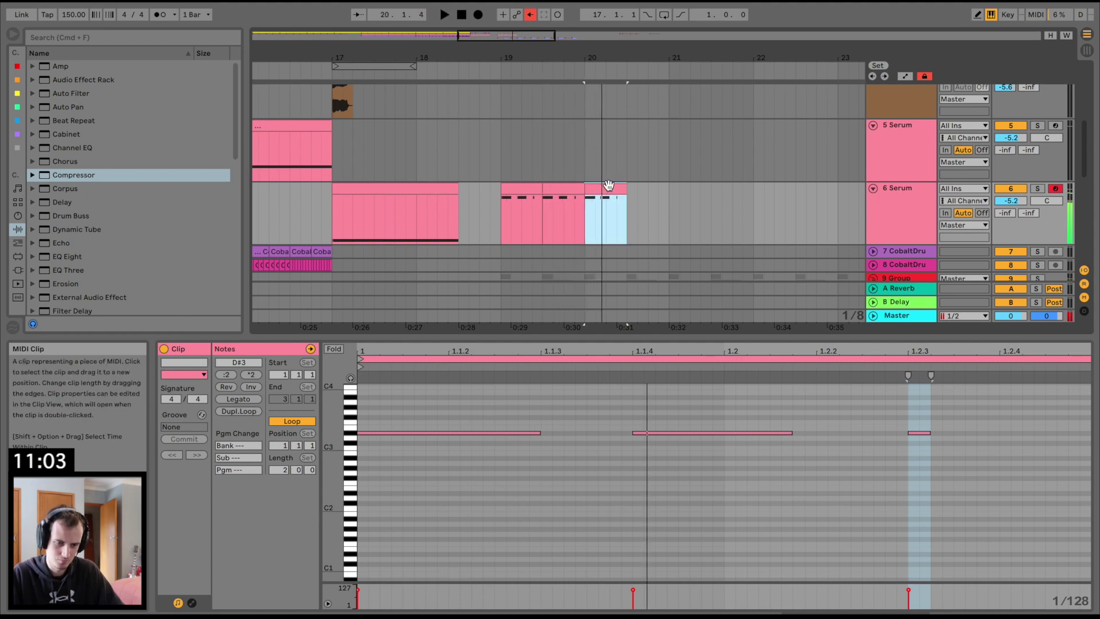
Transpose all notes of the bass clip at bar 20 down to A2 while auditioning.
{"action": "left_click", "coordinate": [505, 403]}
{"action": "key", "text": "super+a"}
{"action": "key", "text": "Down"}
{"action": "key", "text": "Down"}
{"action": "key", "text": "Down"}
{"action": "key", "text": "space"}
{"action": "key", "text": "Down"}
{"action": "key", "text": "Down"}
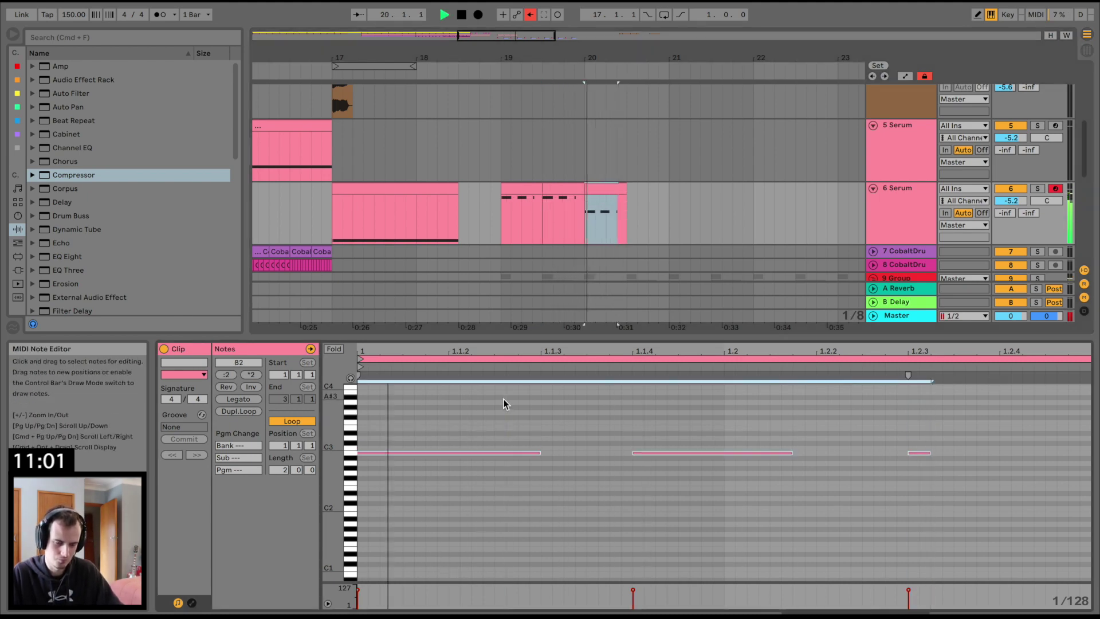
{"action": "key", "text": "Down"}
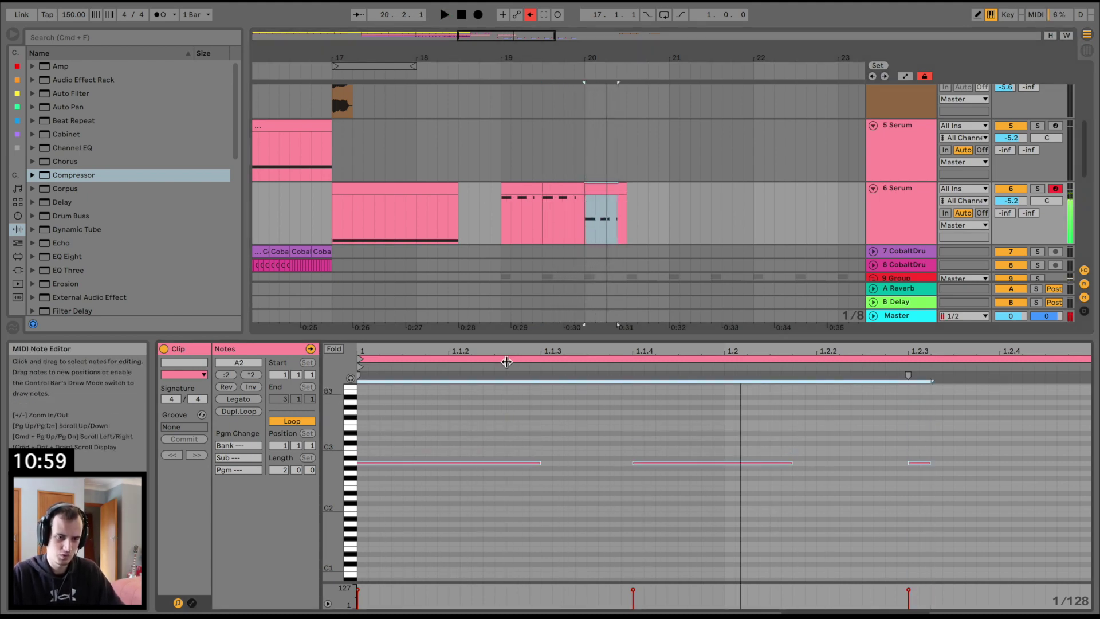
{"action": "key", "text": "space"}
Check the notes of the earlier Serum melody at bar 13 and raise the bar 20 bass clip's notes to A#2.
{"action": "scroll", "coordinate": [510, 208], "scroll_direction": "left", "scroll_amount": 10}
{"action": "left_click", "coordinate": [418, 121]}
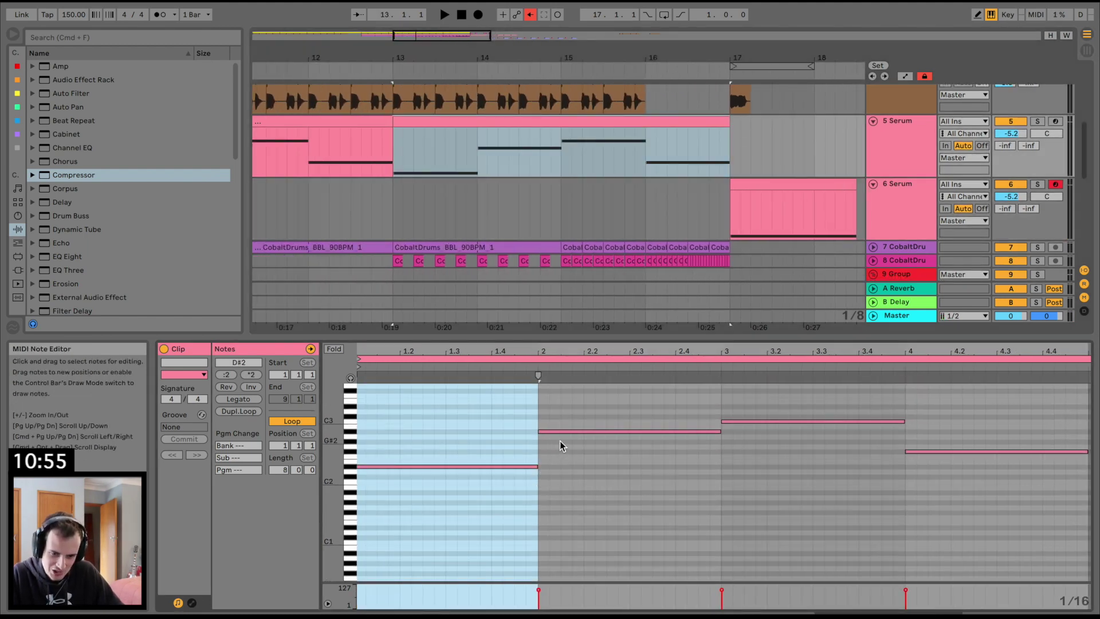
{"action": "left_click_drag", "start_coordinate": [686, 167], "coordinate": [652, 174]}
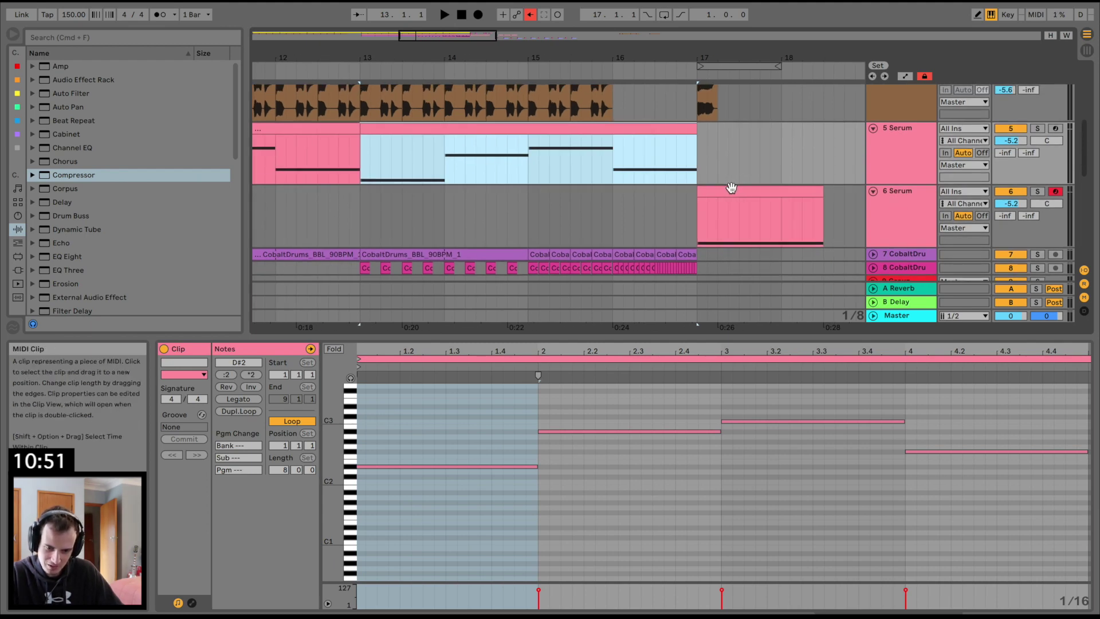
{"action": "left_click", "coordinate": [731, 188]}
{"action": "scroll", "coordinate": [724, 240], "scroll_direction": "right", "scroll_amount": 10}
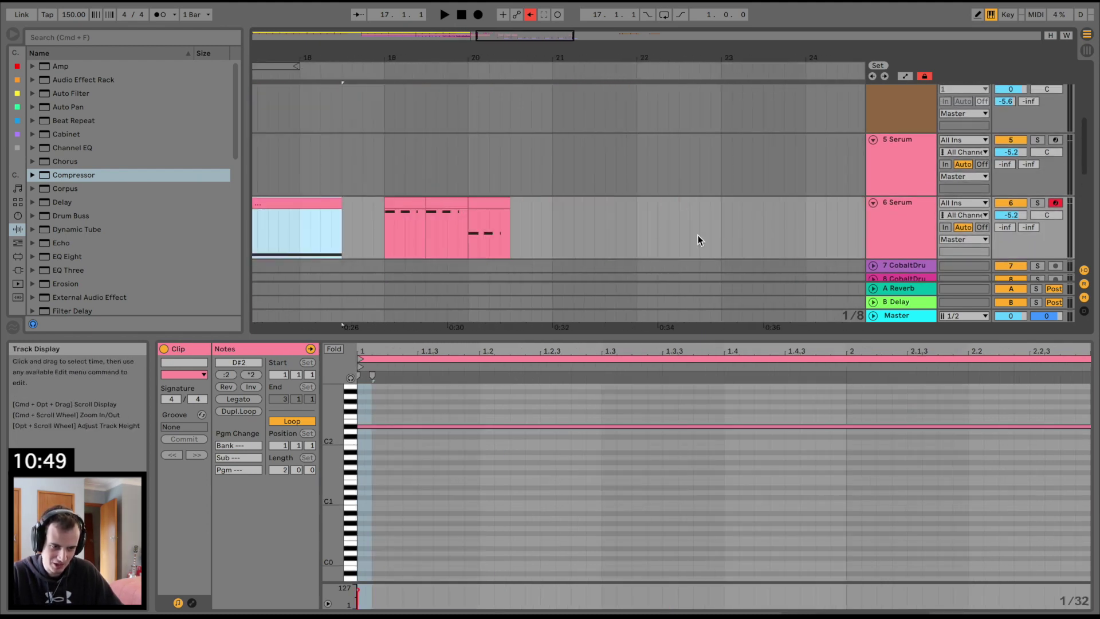
{"action": "left_click", "coordinate": [418, 202]}
{"action": "left_click", "coordinate": [482, 203]}
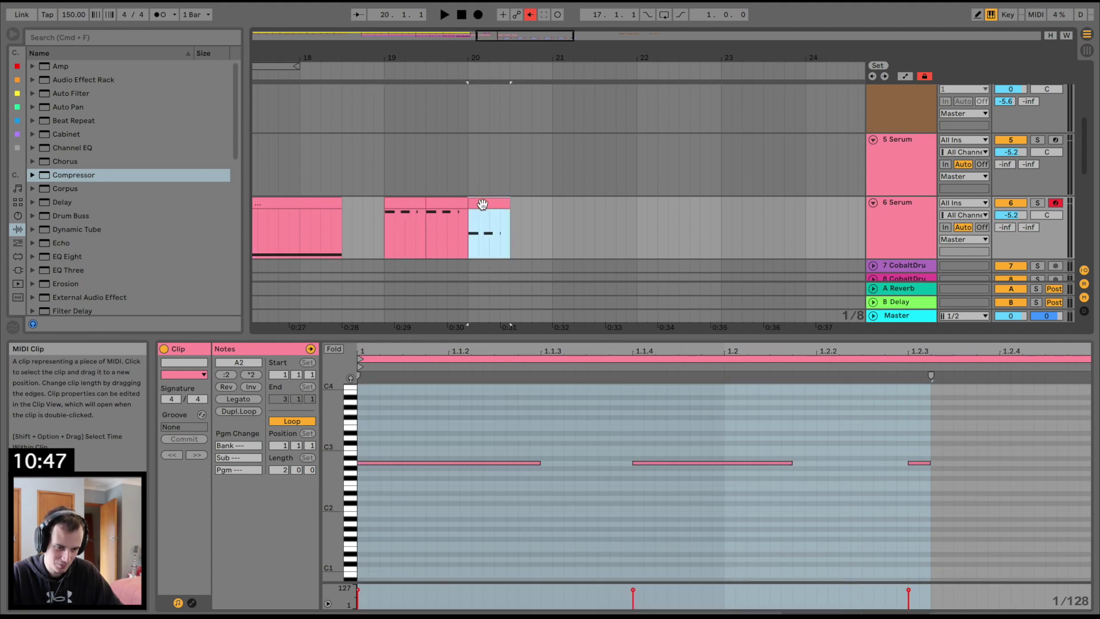
{"action": "left_click", "coordinate": [416, 448]}
{"action": "key", "text": "super+a"}
{"action": "key", "text": "Up"}
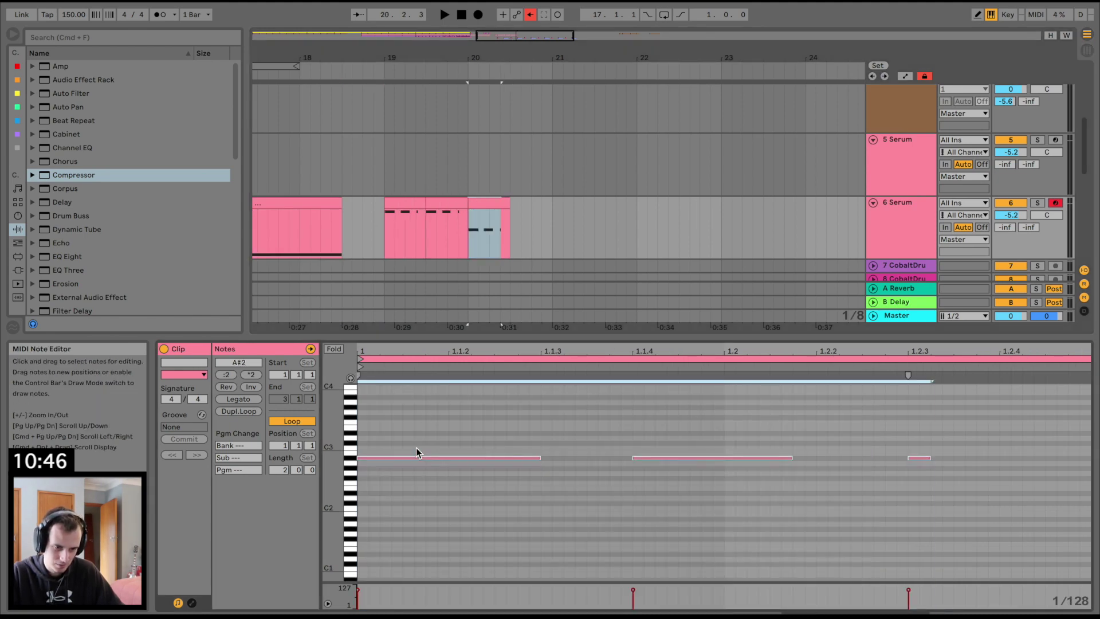
Duplicate the A#2 bass clip twice and transpose the copy at bar 21 up to C3.
{"action": "left_click", "coordinate": [490, 207]}
{"action": "key", "text": "super+d"}
{"action": "key", "text": "super+d"}
{"action": "left_click", "coordinate": [443, 400]}
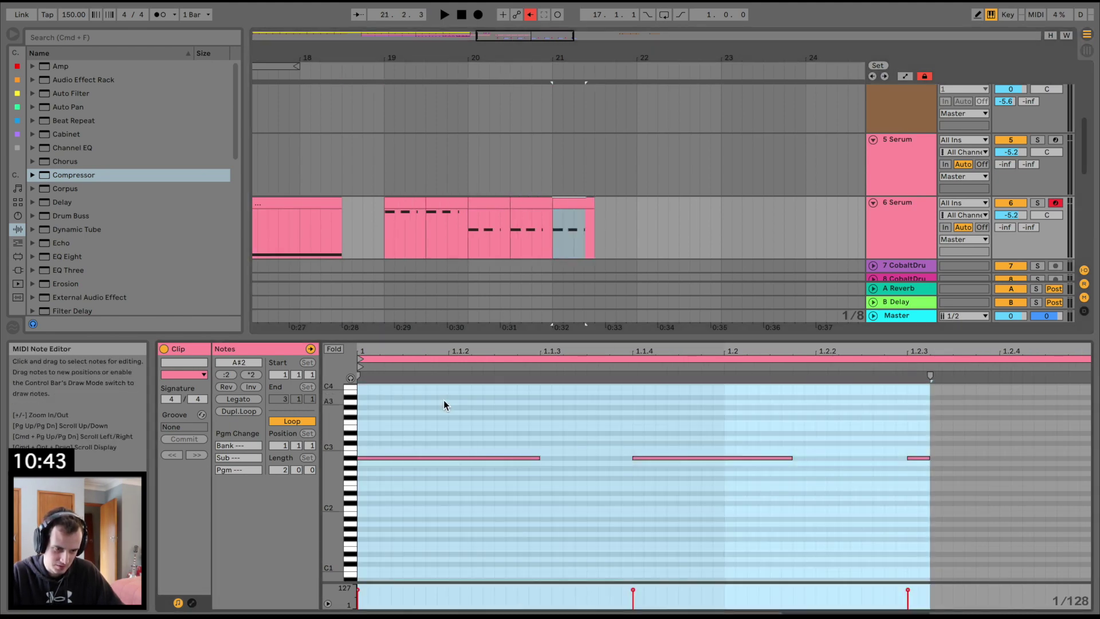
{"action": "key", "text": "super+a"}
{"action": "key", "text": "Up"}
{"action": "key", "text": "Up"}
{"action": "key", "text": "space"}
Duplicate the C3 bass clip twice and transpose the copy at bar 22 down to F#2, auditioning it.
{"action": "left_click", "coordinate": [577, 202]}
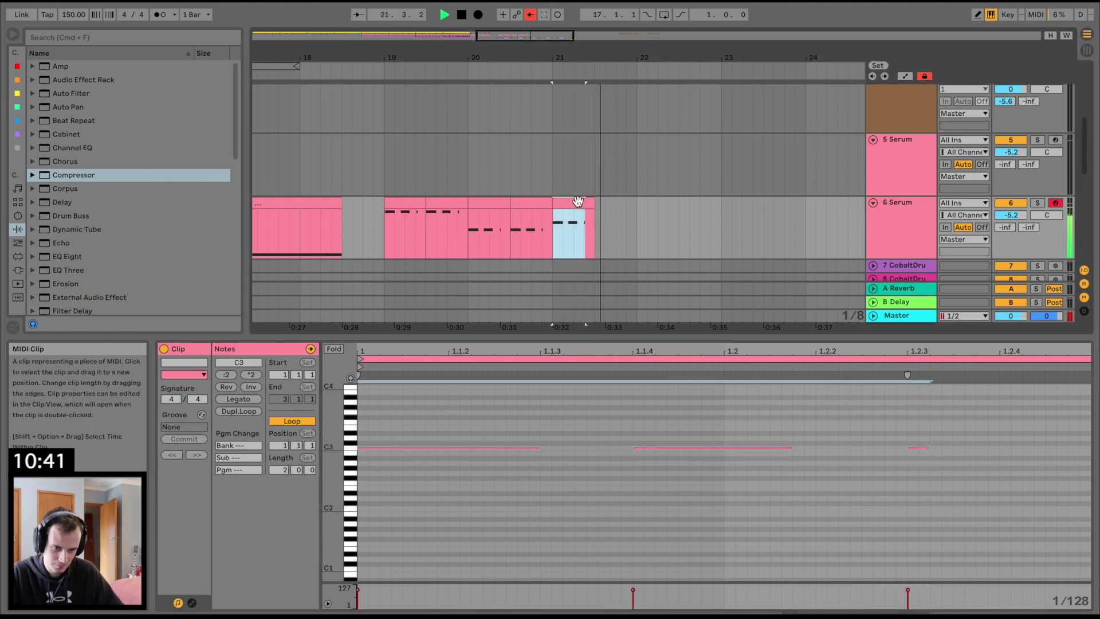
{"action": "key", "text": "super+d"}
{"action": "key", "text": "super+d"}
{"action": "key", "text": "space"}
{"action": "left_click", "coordinate": [452, 439]}
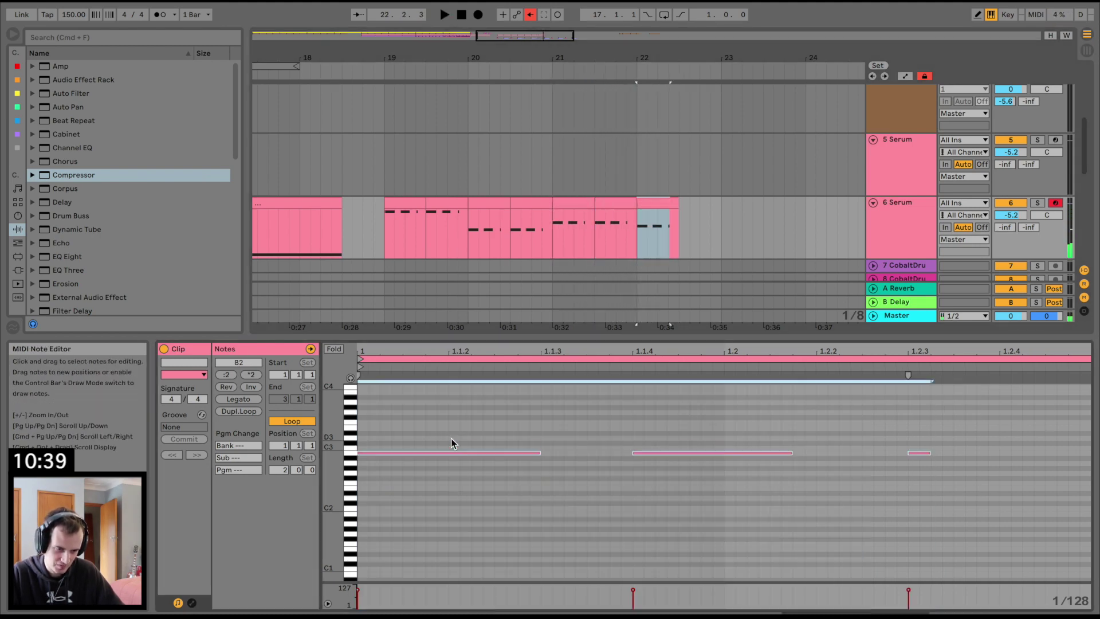
{"action": "key", "text": "super+a"}
{"action": "key", "text": "Down"}
{"action": "key", "text": "Down"}
{"action": "key", "text": "Down"}
{"action": "key", "text": "Down"}
{"action": "key", "text": "Down"}
{"action": "key", "text": "Down"}
{"action": "key", "text": "space"}
Duplicate the F#2 bass clip once to fill the second half of bar 22.
{"action": "left_click", "coordinate": [671, 203]}
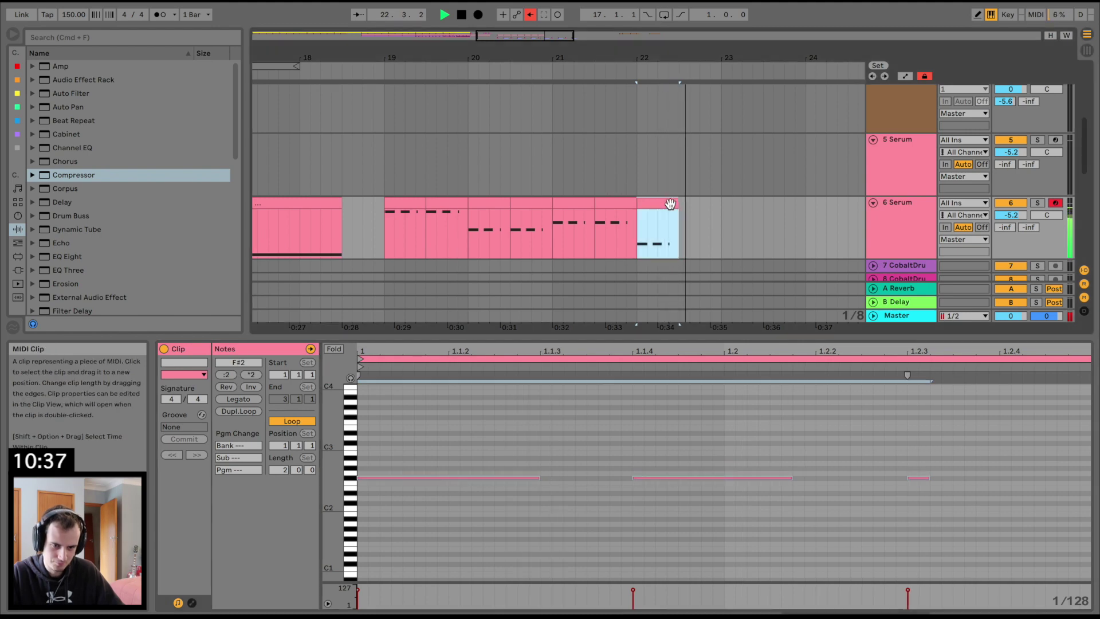
{"action": "key", "text": "super+d"}
{"action": "left_click", "coordinate": [322, 226]}
{"action": "key", "text": "space"}
Automate the Delay Dry/Wet on the Music Glitch track down to 11 % just before bar 19.
{"action": "left_click_drag", "start_coordinate": [489, 338], "coordinate": [516, 473]}
{"action": "scroll", "coordinate": [572, 284], "scroll_direction": "up", "scroll_amount": 6}
{"action": "scroll", "coordinate": [572, 284], "scroll_direction": "left", "scroll_amount": 5}
{"action": "scroll", "coordinate": [281, 220], "scroll_direction": "left", "scroll_amount": 4}
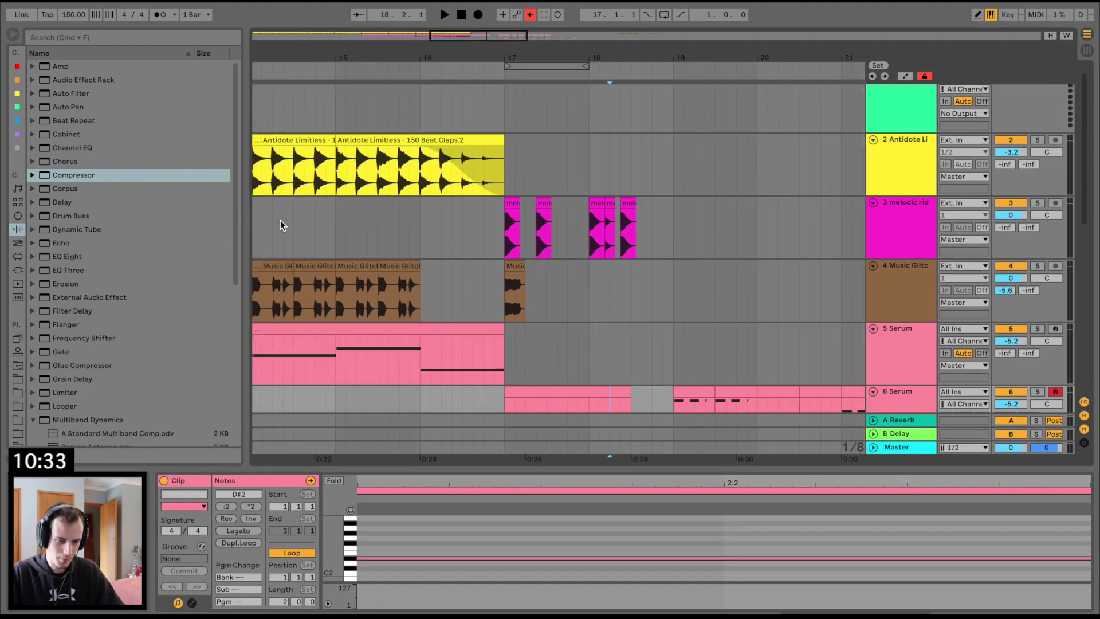
{"action": "left_click_drag", "start_coordinate": [421, 53], "coordinate": [421, 23]}
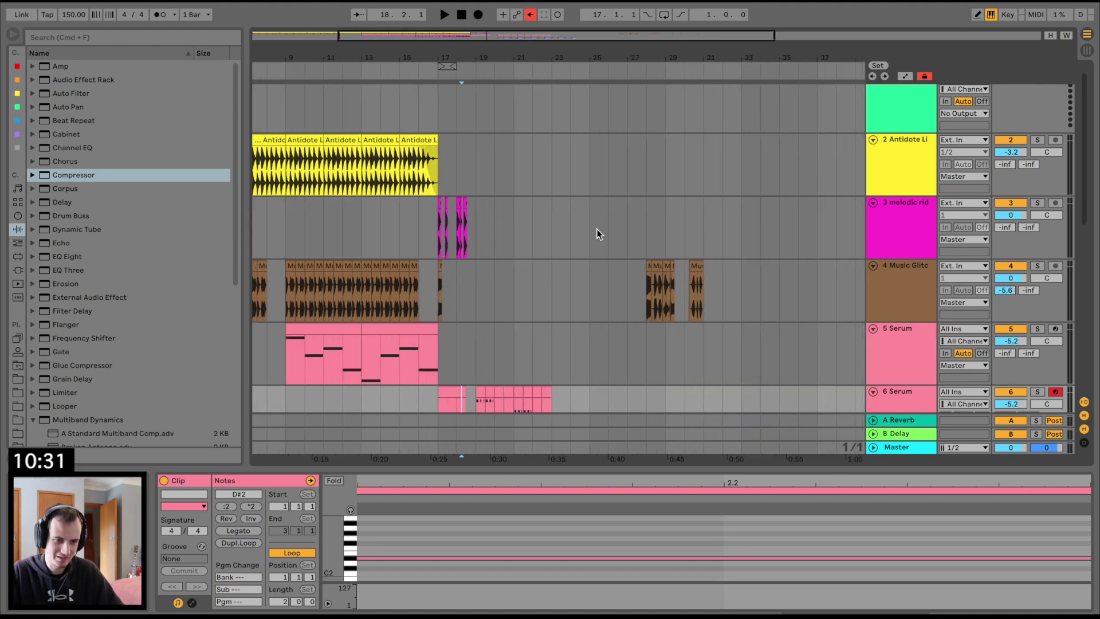
{"action": "left_click_drag", "start_coordinate": [482, 54], "coordinate": [482, 61]}
{"action": "left_click", "coordinate": [898, 293]}
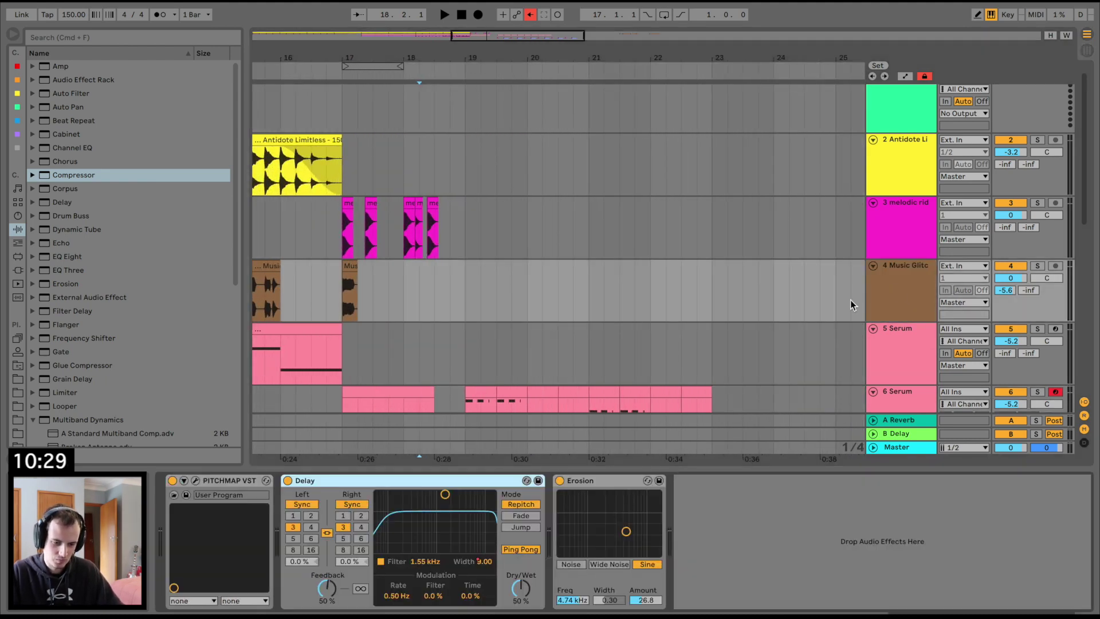
{"action": "left_click", "coordinate": [519, 589]}
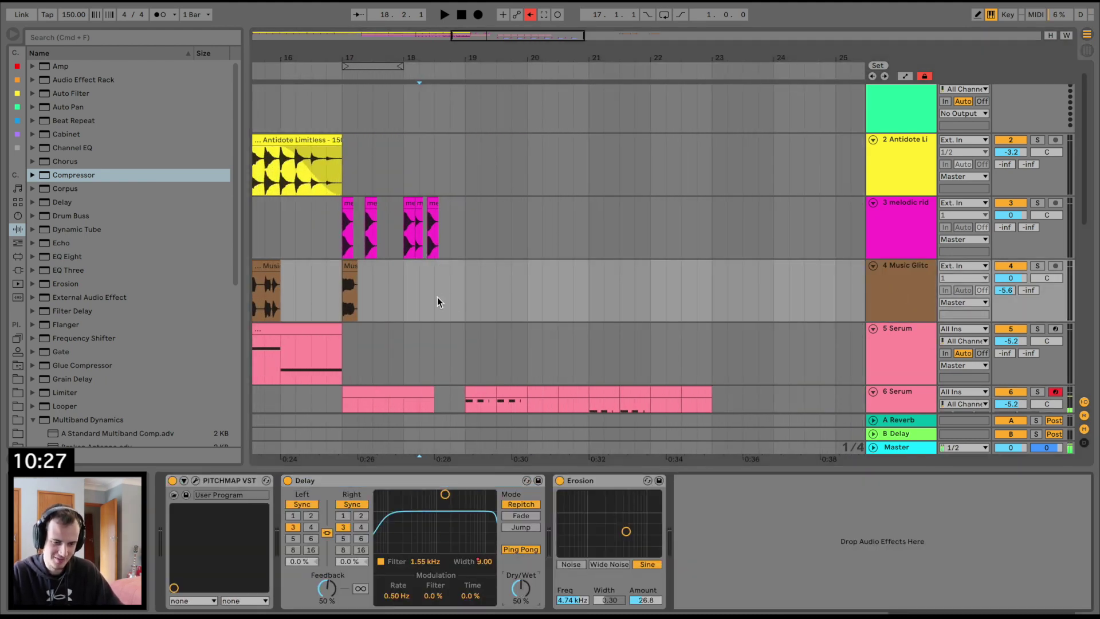
{"action": "key", "text": "a"}
{"action": "left_click_drag", "start_coordinate": [458, 297], "coordinate": [459, 315]}
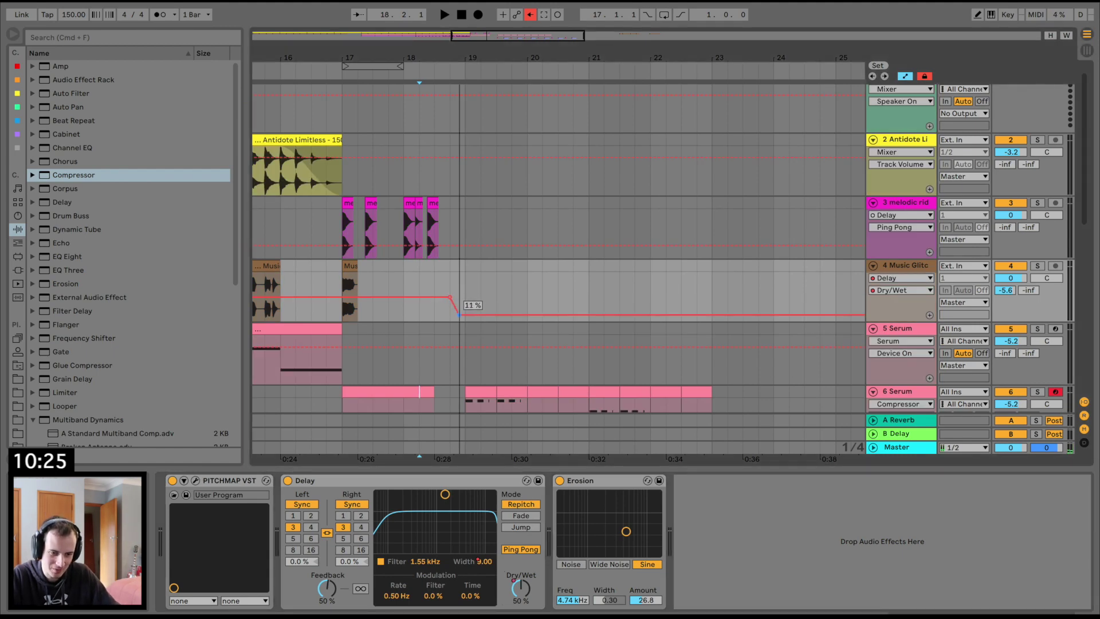
Move the Music Glitch clips from bar 28 to 19.4 over the new bass pattern and play them.
{"action": "scroll", "coordinate": [466, 273], "scroll_direction": "down", "scroll_amount": 3}
{"action": "scroll", "coordinate": [467, 272], "scroll_direction": "right", "scroll_amount": 5}
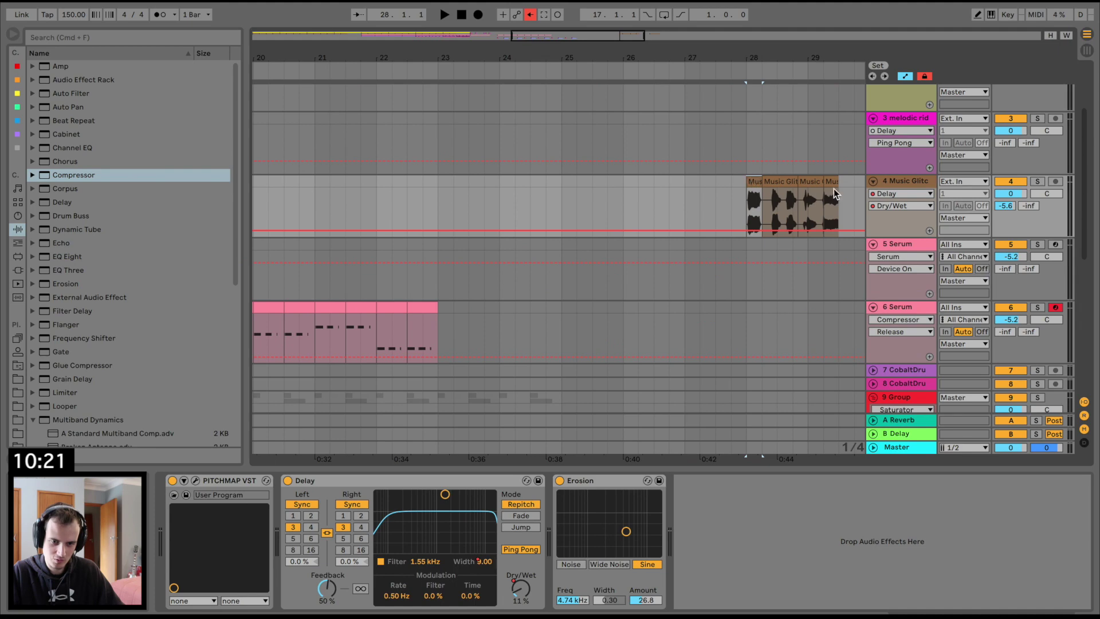
{"action": "scroll", "coordinate": [834, 188], "scroll_direction": "left", "scroll_amount": 2}
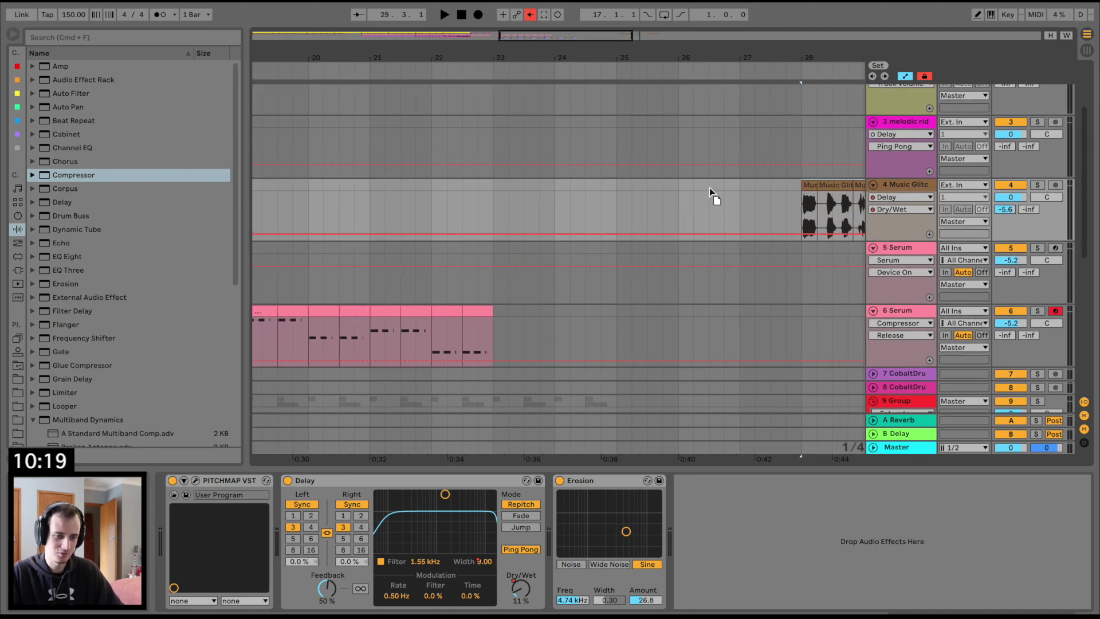
{"action": "left_click_drag", "start_coordinate": [709, 187], "coordinate": [304, 186]}
{"action": "scroll", "coordinate": [312, 190], "scroll_direction": "left", "scroll_amount": 3}
{"action": "left_click", "coordinate": [318, 194]}
{"action": "key", "text": "space"}
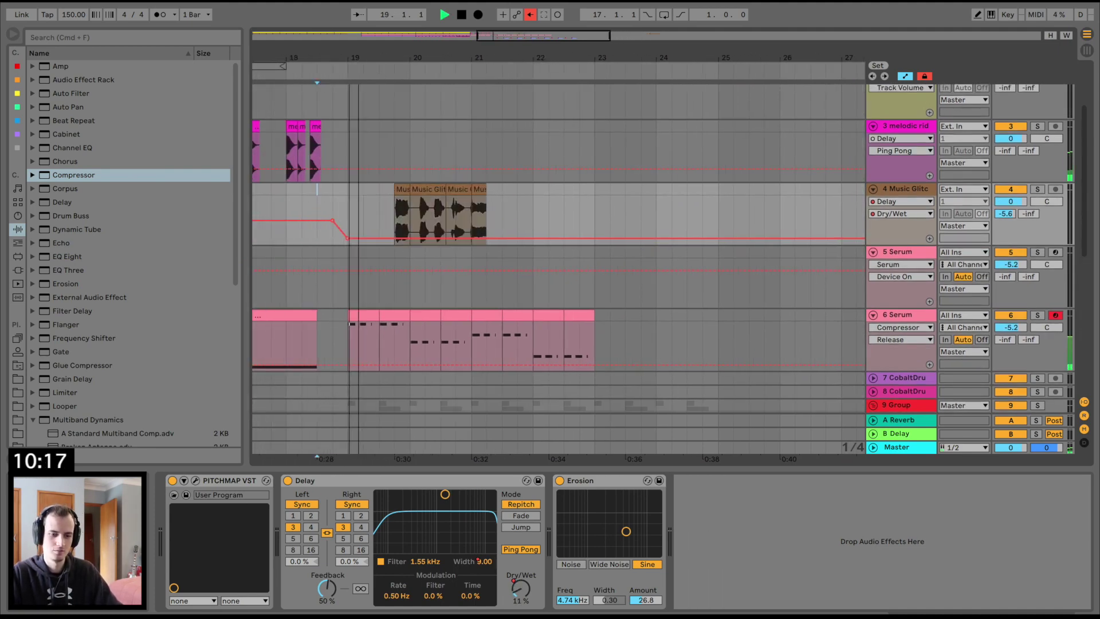
{"action": "key", "text": "plus"}
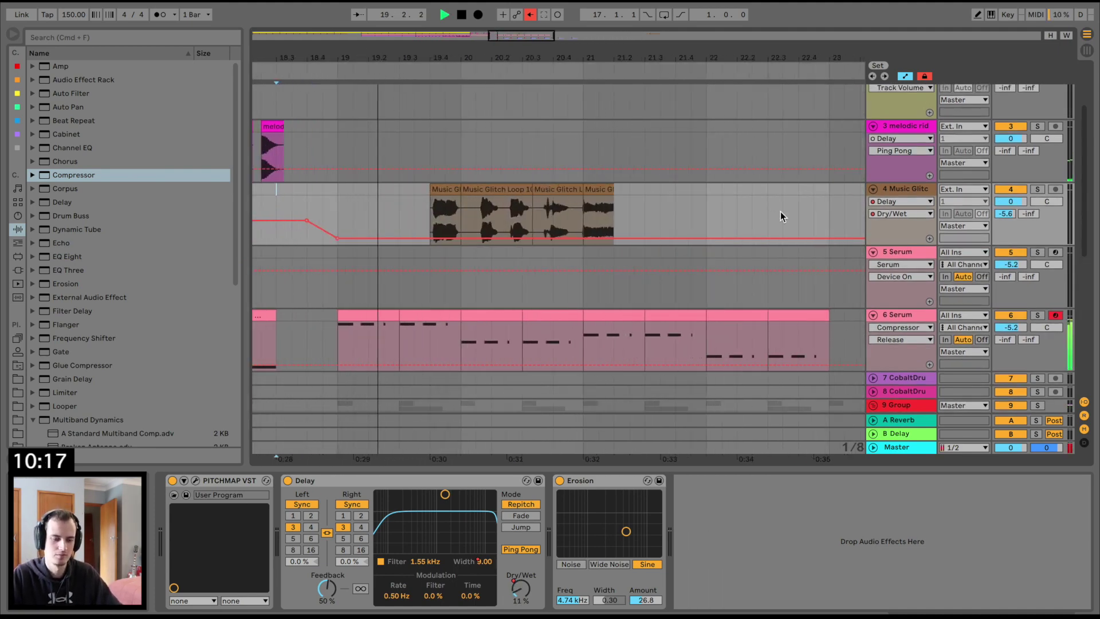
Move the first glitch clip earlier to beat 19.2, trim it to a short stab at 19.2.3 and audition it.
{"action": "left_click", "coordinate": [451, 191]}
{"action": "key", "text": "space"}
{"action": "left_click_drag", "start_coordinate": [450, 190], "coordinate": [386, 190]}
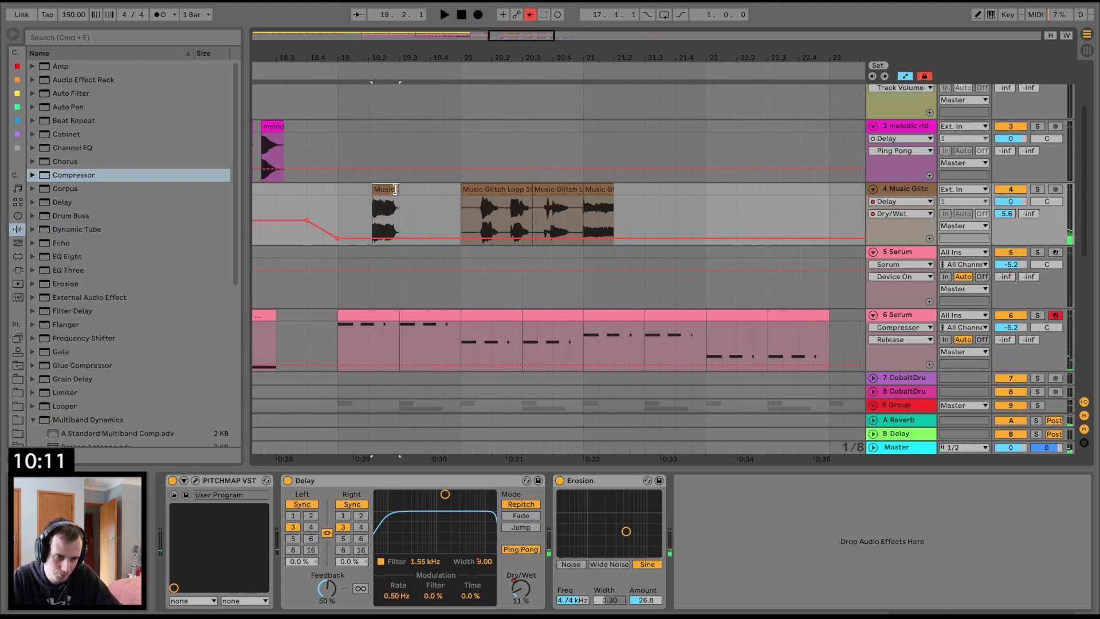
{"action": "left_click_drag", "start_coordinate": [399, 189], "coordinate": [386, 190]}
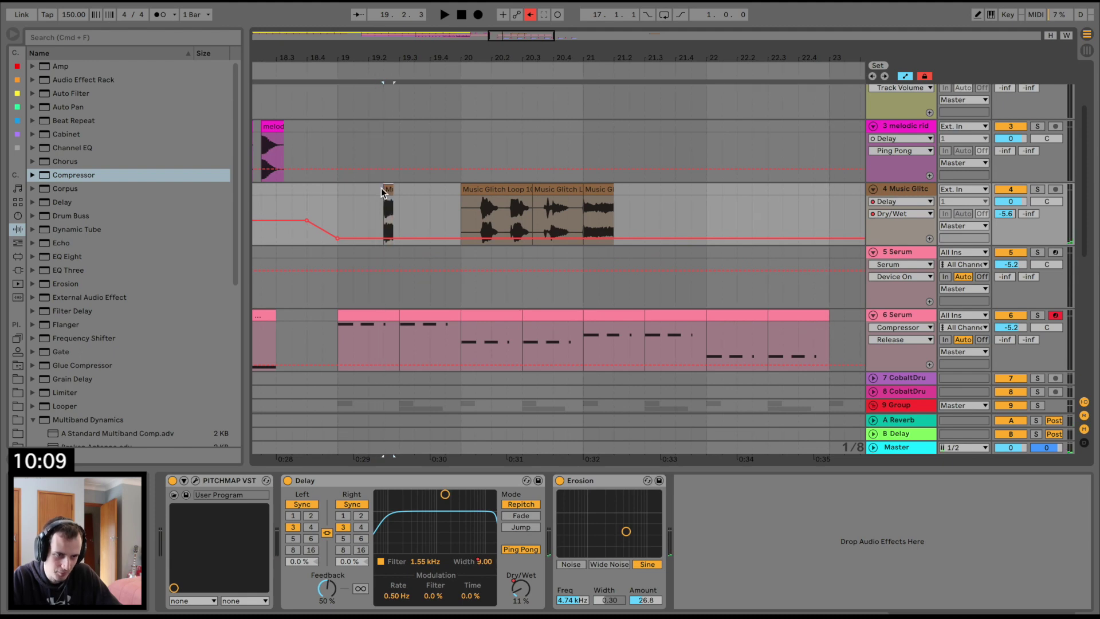
{"action": "left_click", "coordinate": [329, 188]}
{"action": "key", "text": "space"}
{"action": "key", "text": "space"}
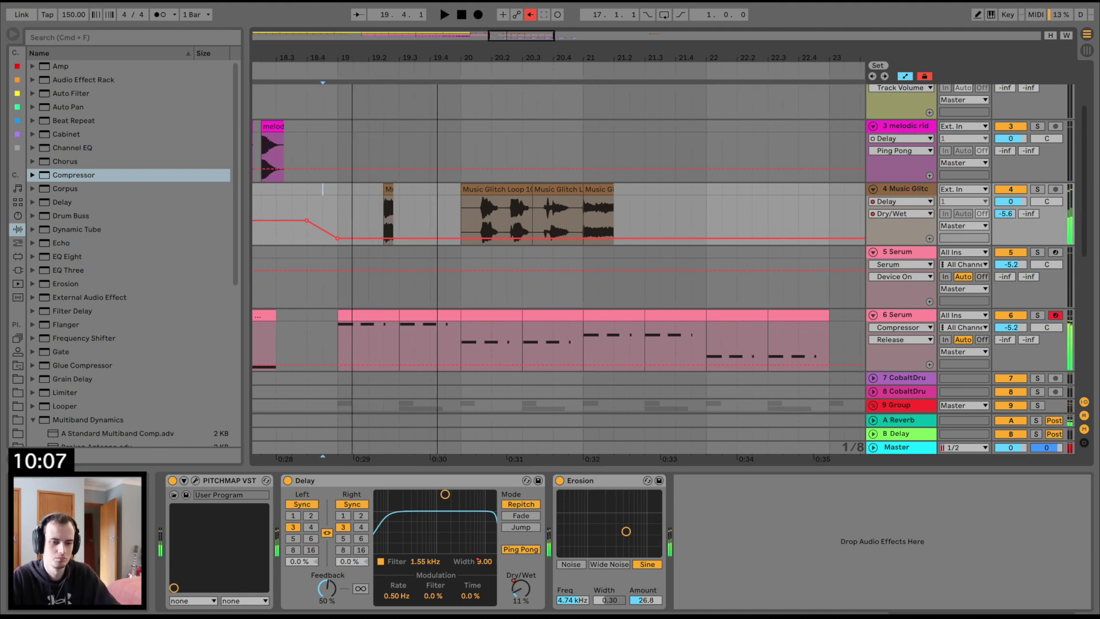
Move the first glitch hit of bar 20 earlier to start just before bar 20, auditioning it with the bass.
{"action": "left_click_drag", "start_coordinate": [351, 58], "coordinate": [351, 72]}
{"action": "key", "text": "space"}
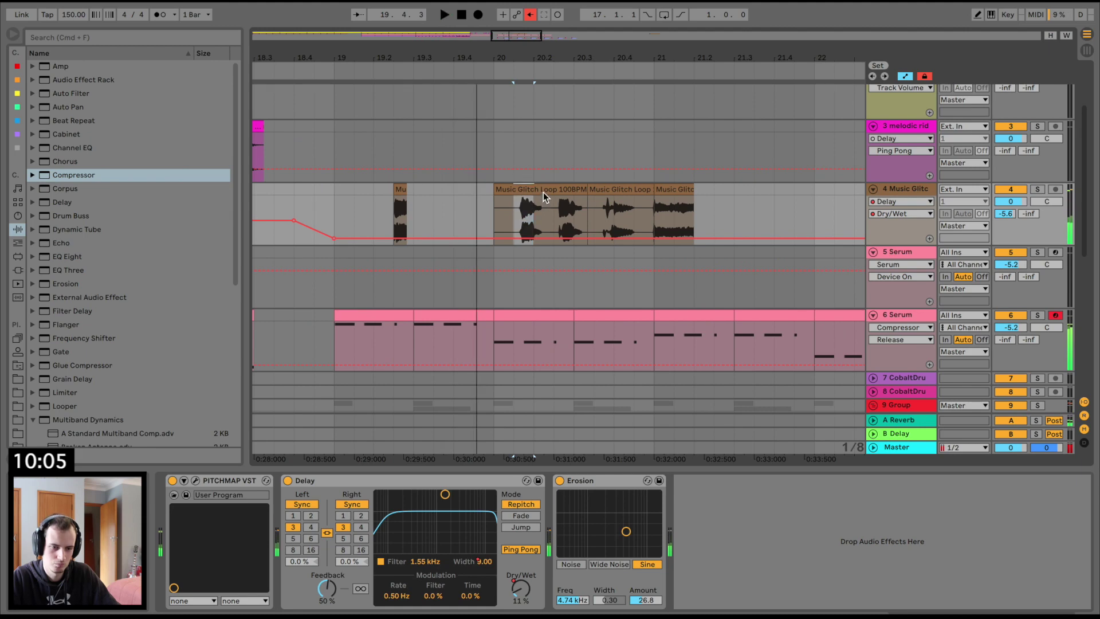
{"action": "key", "text": "space"}
{"action": "left_click_drag", "start_coordinate": [528, 190], "coordinate": [473, 187]}
{"action": "key", "text": "space"}
{"action": "key", "text": "space"}
{"action": "left_click", "coordinate": [423, 197]}
{"action": "key", "text": "space"}
{"action": "key", "text": "space"}
{"action": "left_click", "coordinate": [427, 193]}
{"action": "key", "text": "space"}
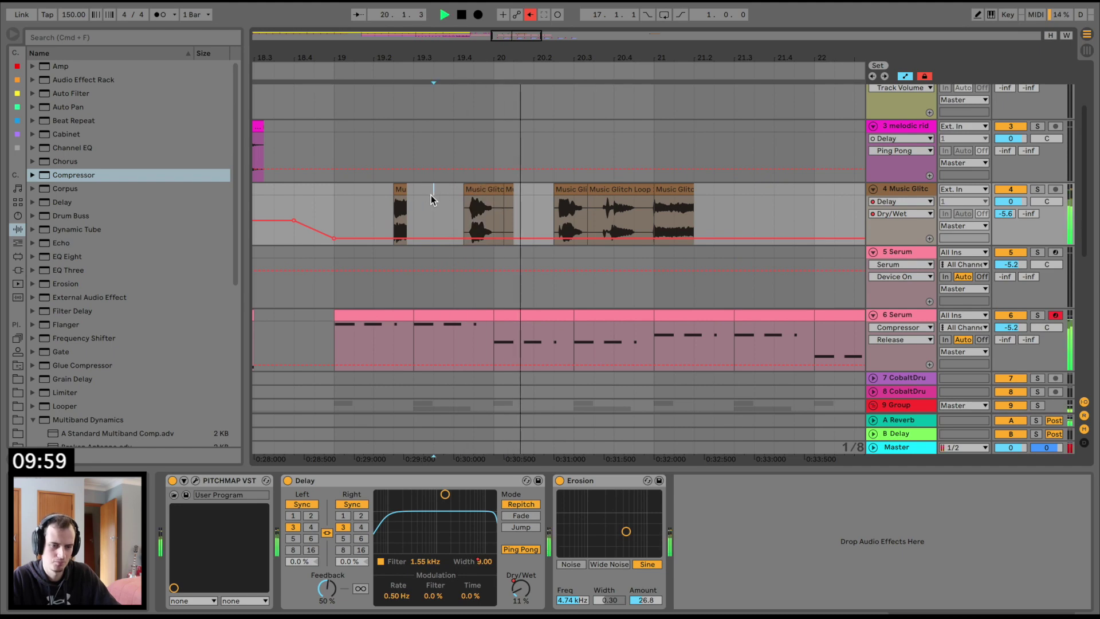
Nudge the glitch hit just before bar 20 slightly later to about 19.4.2, auditioning it with the bass.
{"action": "key", "text": "space"}
{"action": "left_click", "coordinate": [413, 193]}
{"action": "key", "text": "space"}
{"action": "left_click_drag", "start_coordinate": [484, 187], "coordinate": [493, 187]}
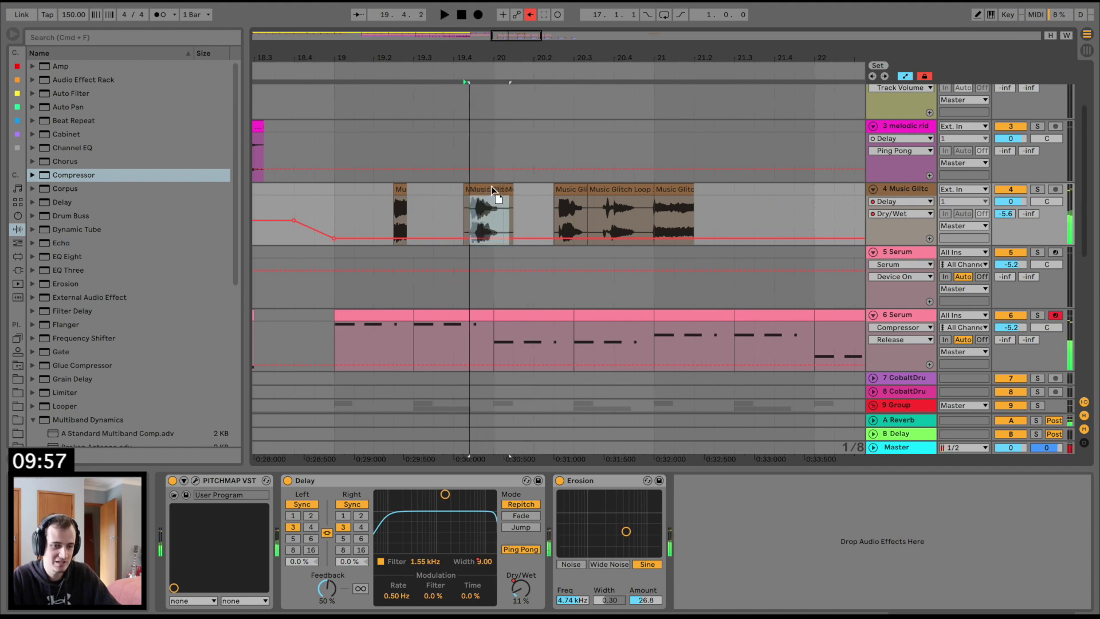
{"action": "left_click", "coordinate": [413, 188]}
{"action": "key", "text": "space"}
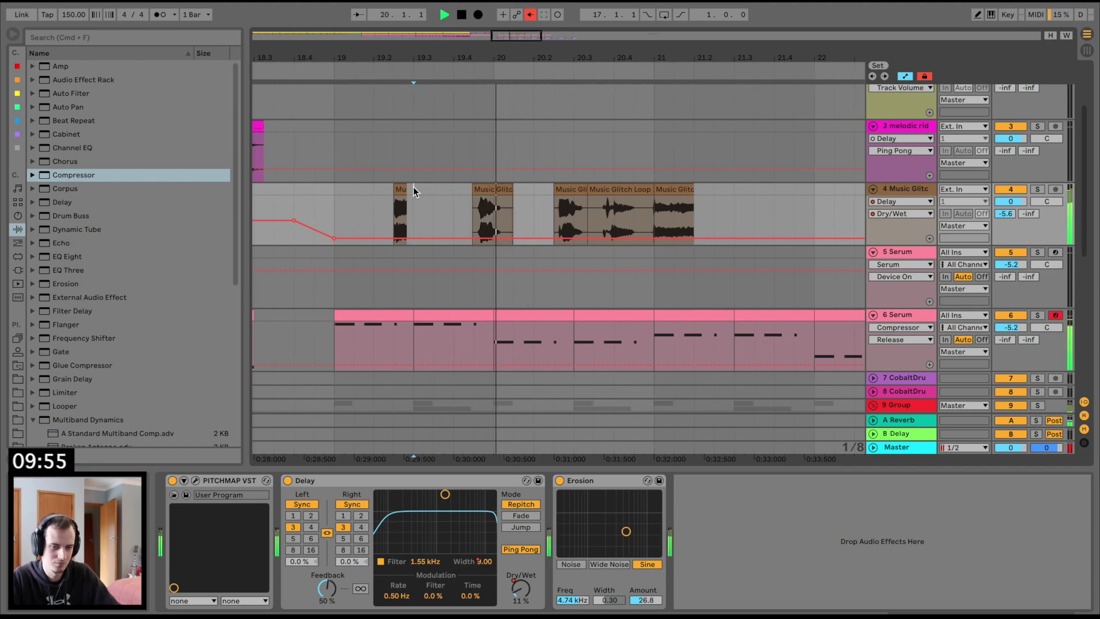
{"action": "key", "text": "space"}
{"action": "left_click", "coordinate": [493, 189]}
{"action": "left_click_drag", "start_coordinate": [492, 189], "coordinate": [489, 189]}
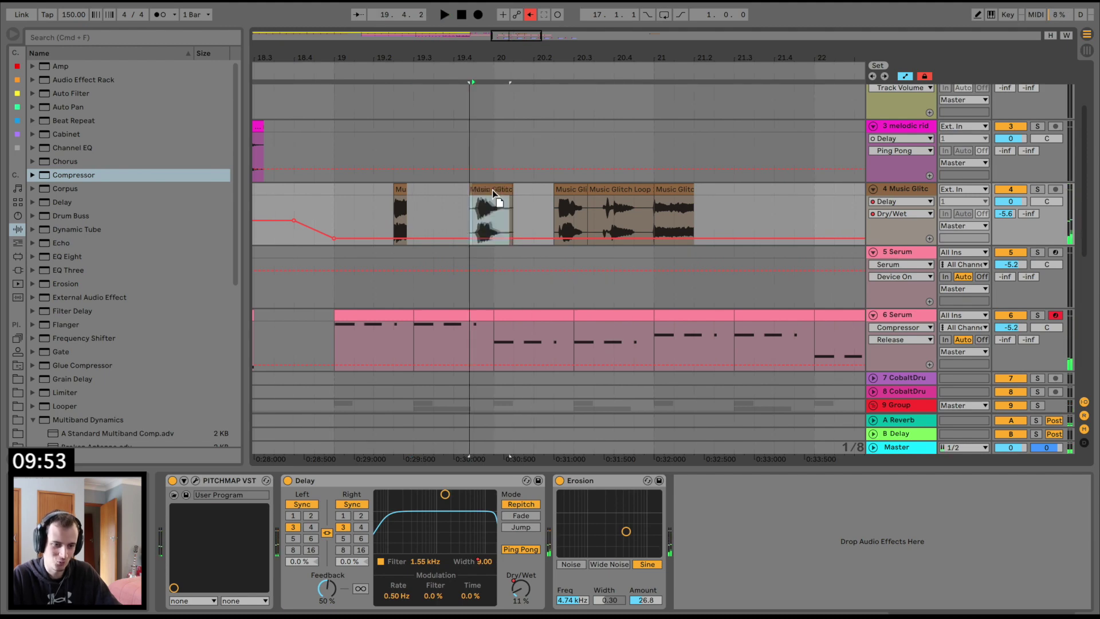
{"action": "left_click", "coordinate": [359, 191]}
{"action": "key", "text": "space"}
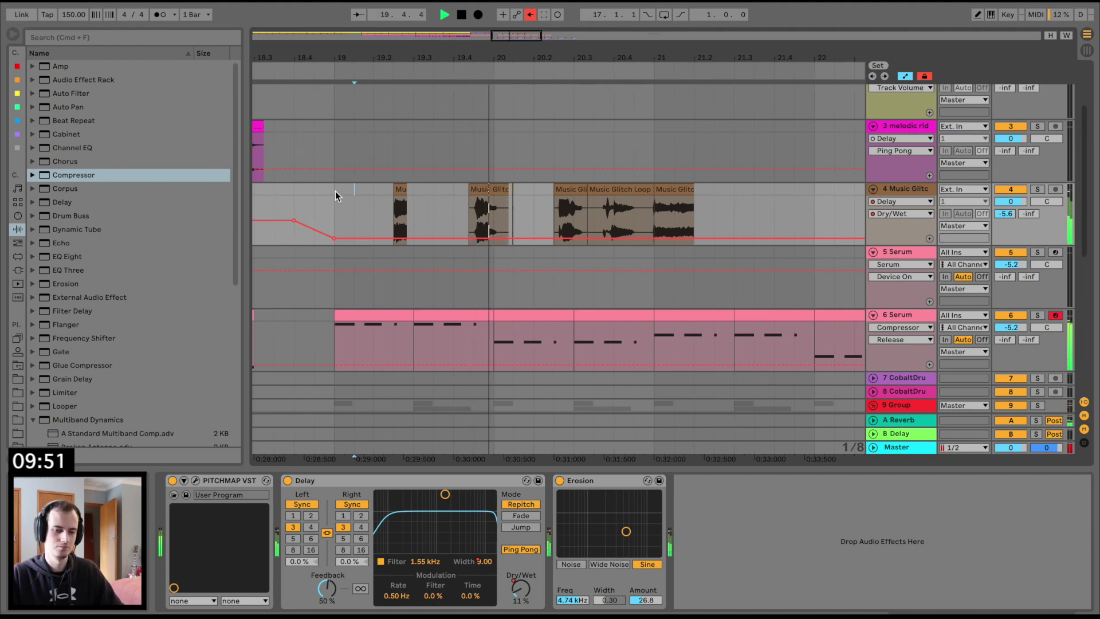
{"action": "left_click_drag", "start_coordinate": [335, 191], "coordinate": [483, 189]}
Delete the short glitch clip at 20.2.3 and listen to the remaining pattern.
{"action": "left_click", "coordinate": [557, 188]}
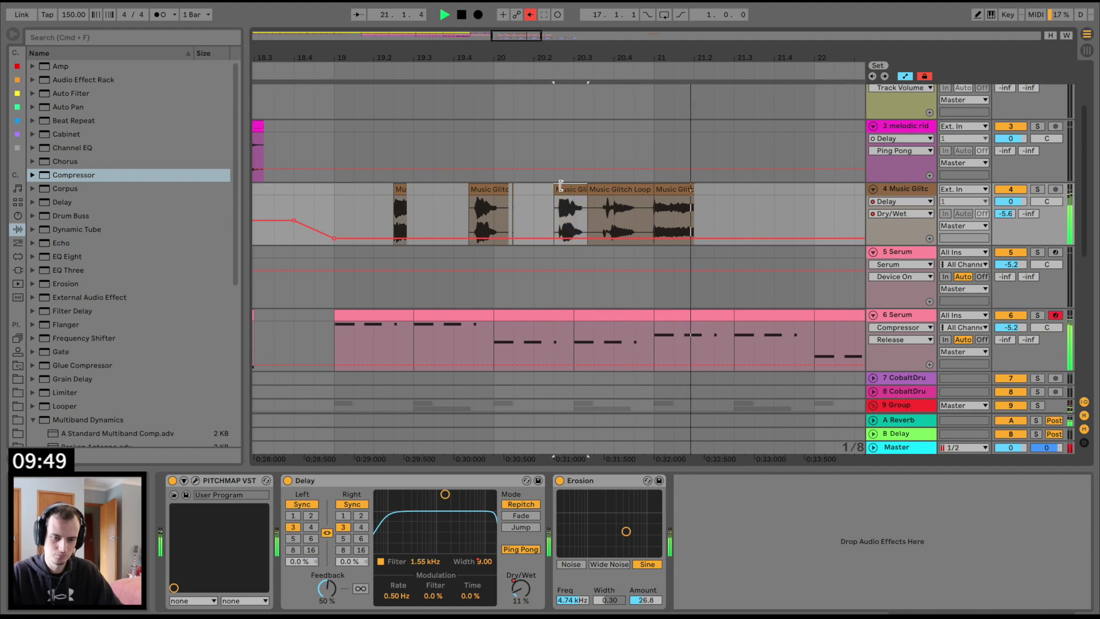
{"action": "key", "text": "Delete"}
{"action": "key", "text": "space"}
{"action": "key", "text": "space"}
Move the sustained glitch clip from bar 21 to bar 22 and audition it with the bass.
{"action": "scroll", "coordinate": [565, 187], "scroll_direction": "right", "scroll_amount": 4}
{"action": "left_click", "coordinate": [533, 189]}
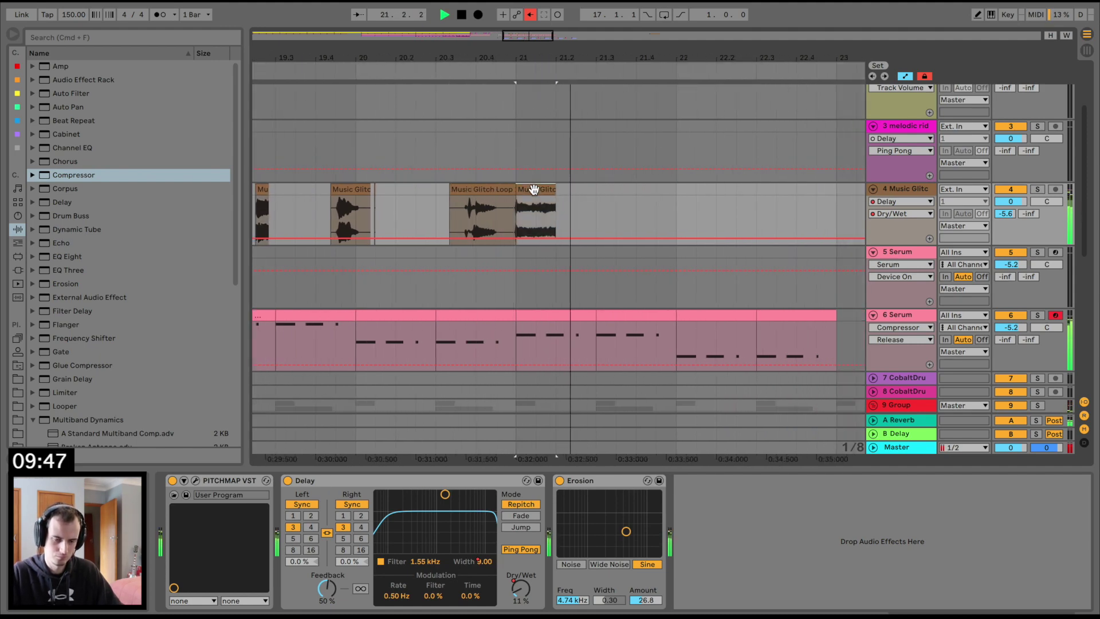
{"action": "key", "text": "space"}
{"action": "key", "text": "space"}
{"action": "left_click_drag", "start_coordinate": [533, 189], "coordinate": [690, 187]}
{"action": "key", "text": "space"}
{"action": "key", "text": "space"}
{"action": "key", "text": "space"}
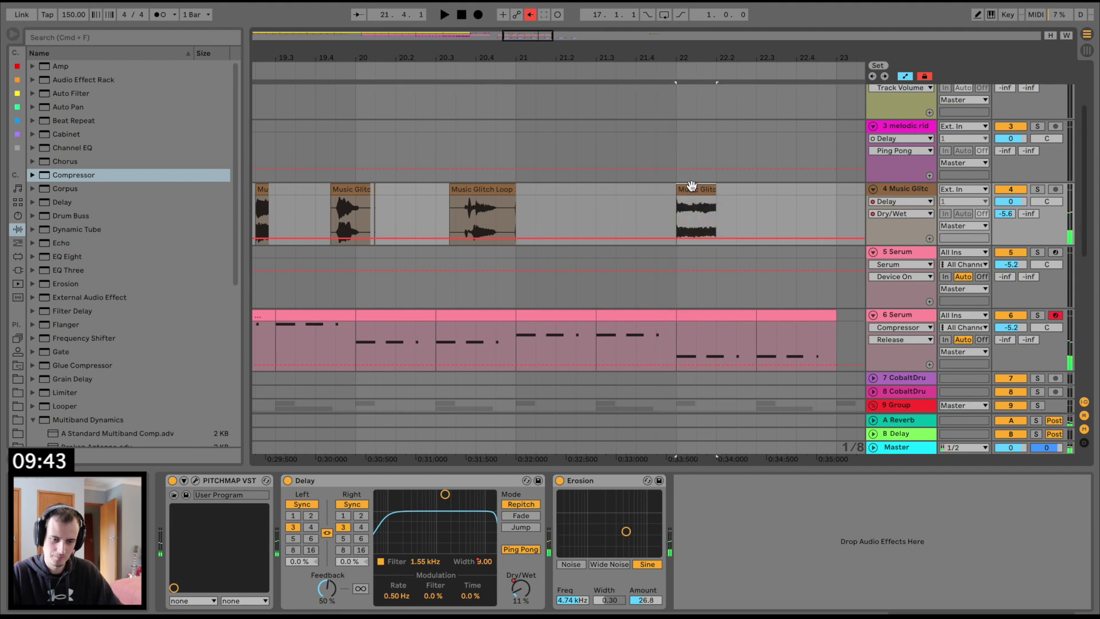
{"action": "key", "text": "space"}
{"action": "key", "text": "space"}
{"action": "key", "text": "space"}
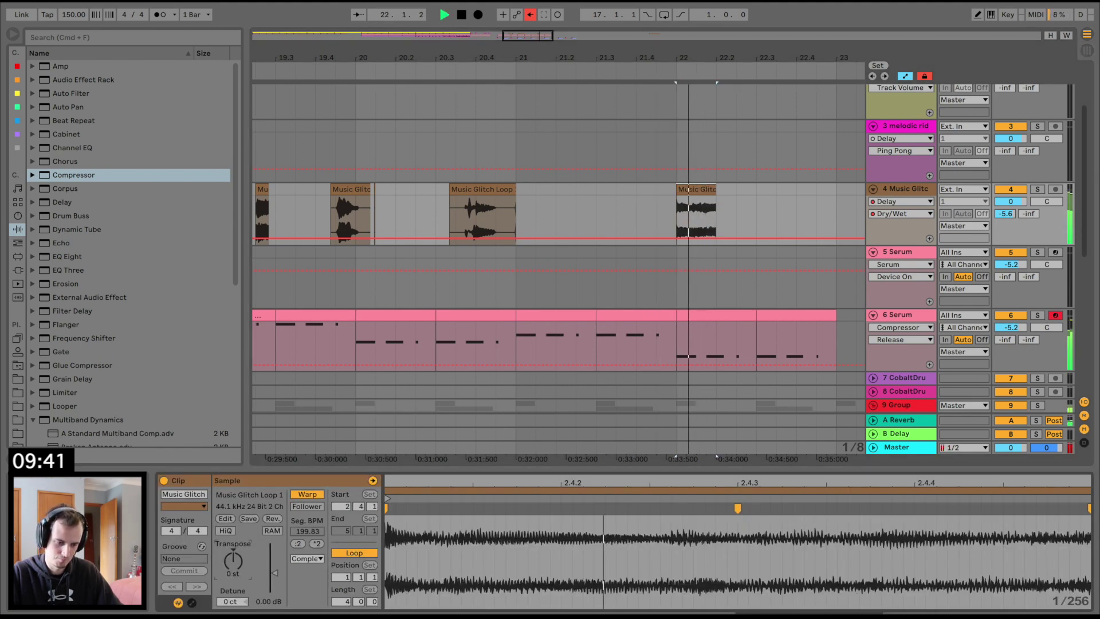
Try transposing the bar 22 glitch clip to -4 st, -8 st and 5 st while auditioning it.
{"action": "key", "text": "space"}
{"action": "key", "text": "space"}
{"action": "key", "text": "space"}
{"action": "key", "text": "space"}
{"action": "key", "text": "space"}
{"action": "key", "text": "Down"}
{"action": "key", "text": "Down"}
{"action": "key", "text": "space"}
{"action": "key", "text": "space"}
{"action": "key", "text": "Down"}
{"action": "key", "text": "Down"}
{"action": "key", "text": "Down"}
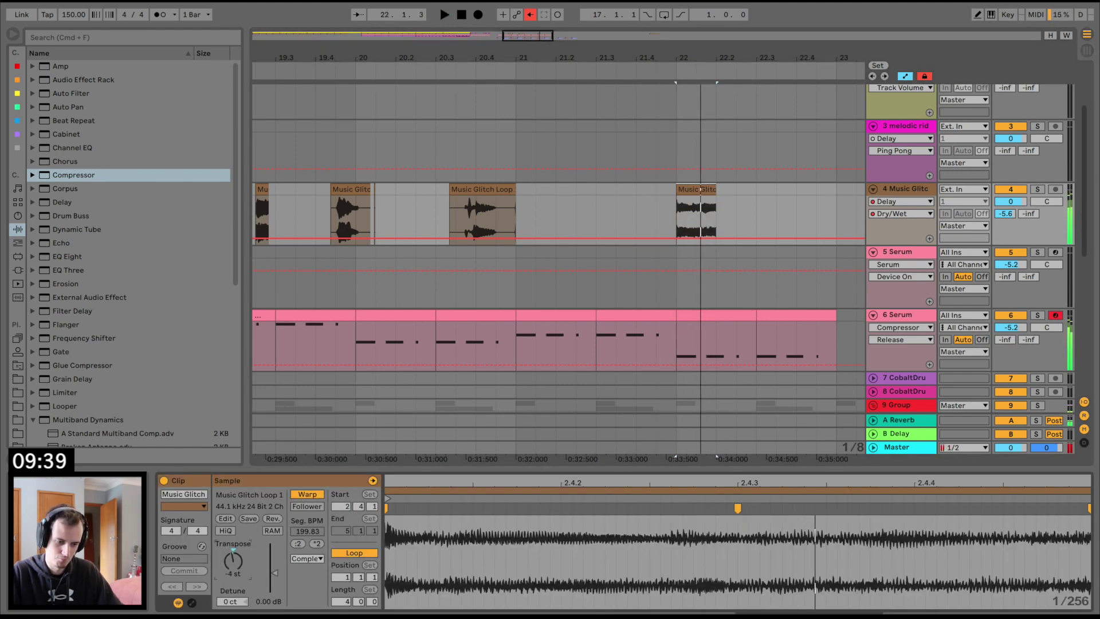
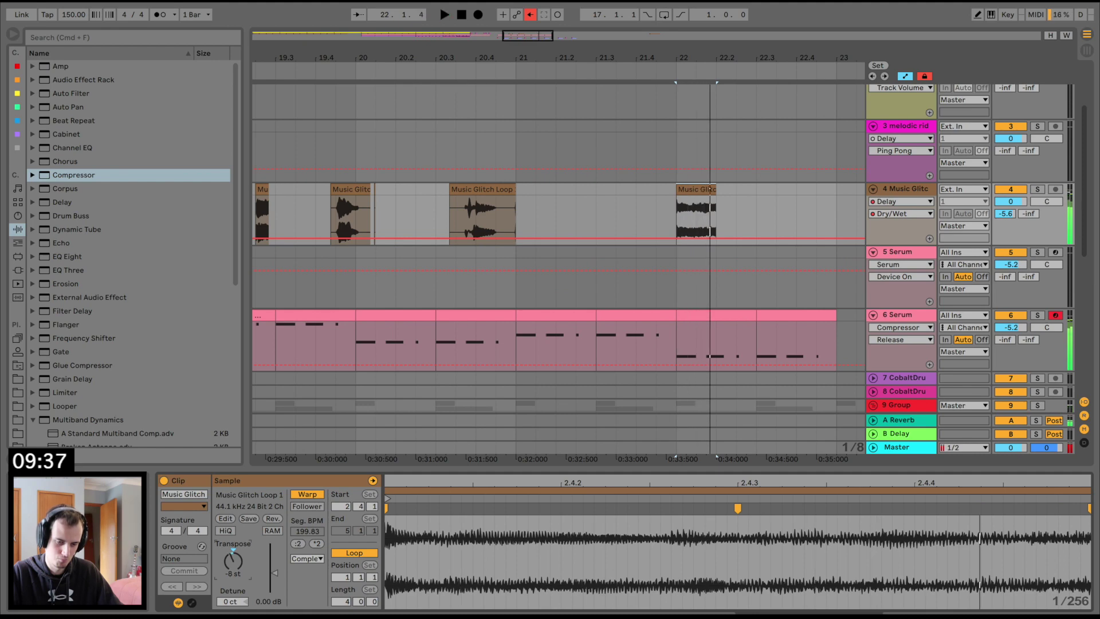
{"action": "key", "text": "space"}
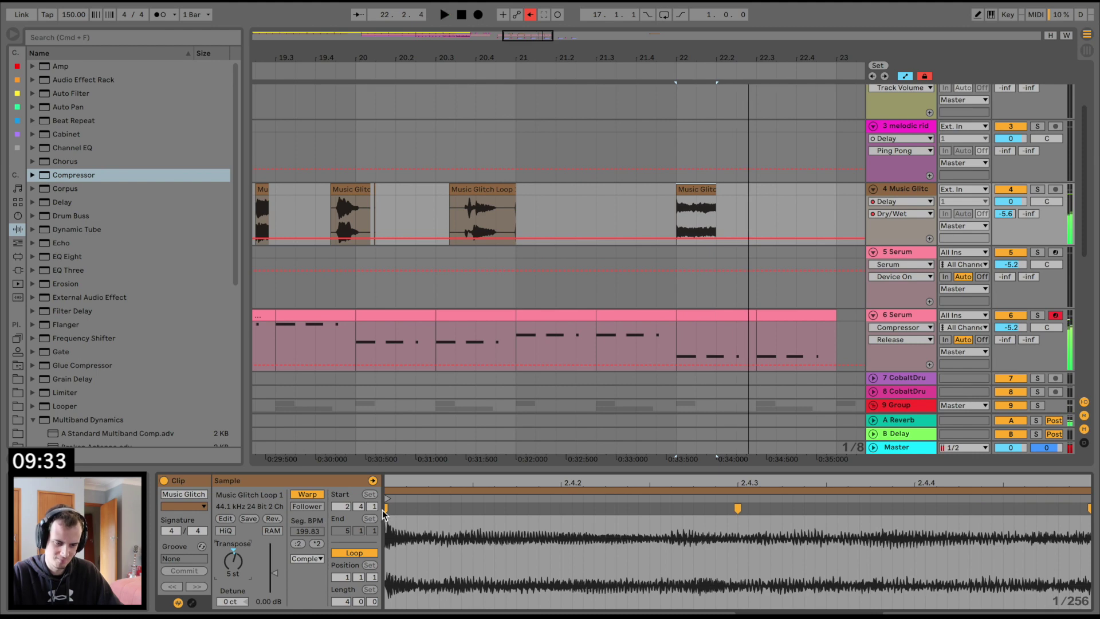
Shift the bar 22 glitch clip's sample start to 3.2.1 and play it.
{"action": "left_click_drag", "start_coordinate": [483, 481], "coordinate": [483, 446]}
{"action": "left_click_drag", "start_coordinate": [487, 497], "coordinate": [613, 498]}
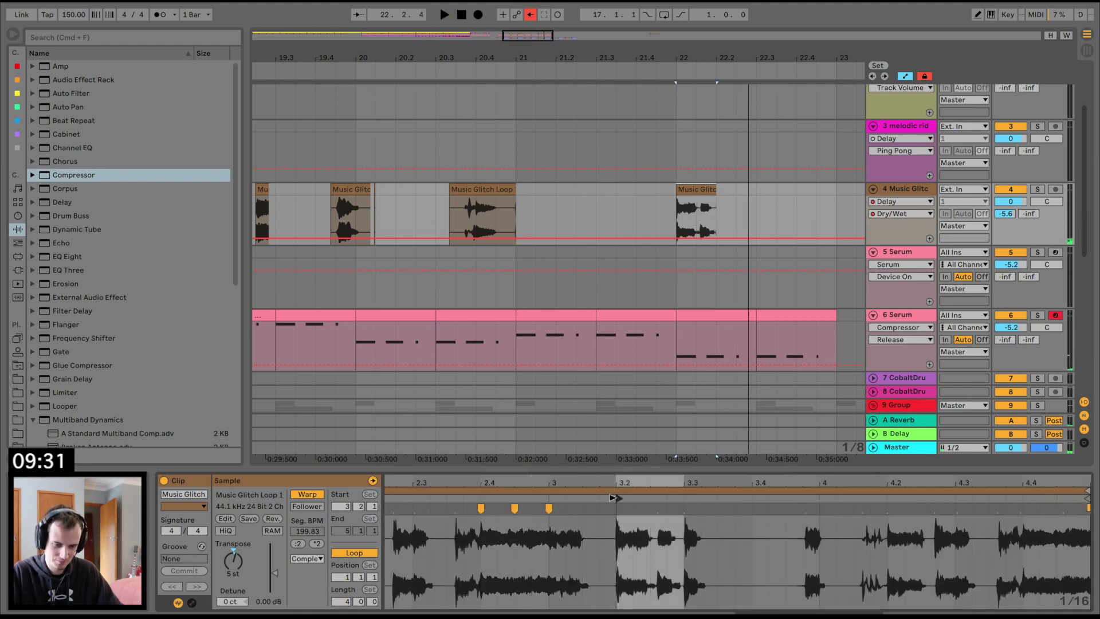
{"action": "key", "text": "space"}
{"action": "key", "text": "space"}
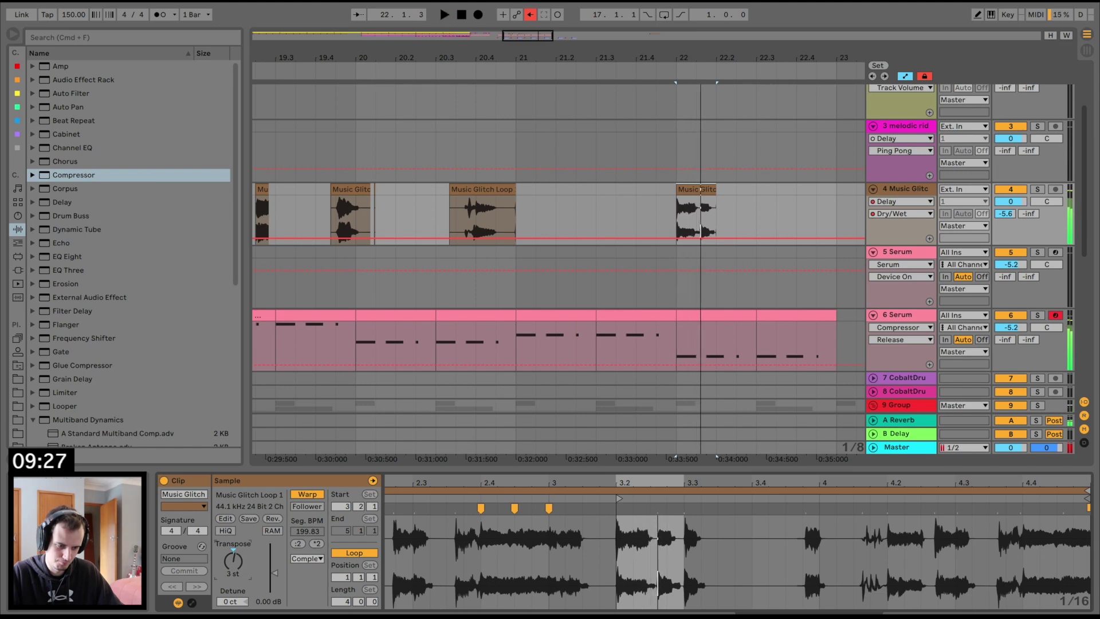
Transpose the bar 22 glitch clip to 10 st, auditioning different pitches against the bass.
{"action": "key", "text": "Down"}
{"action": "key", "text": "space"}
{"action": "key", "text": "space"}
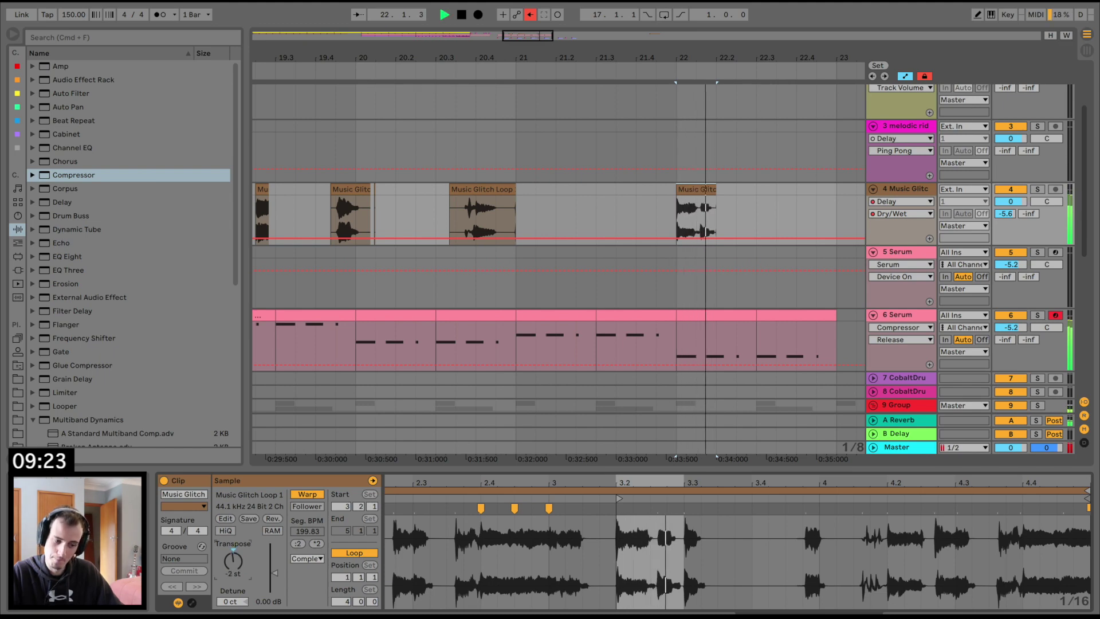
{"action": "key", "text": "space"}
{"action": "key", "text": "Up"}
{"action": "key", "text": "Up"}
{"action": "key", "text": "Up"}
{"action": "key", "text": "Up"}
{"action": "key", "text": "Up"}
{"action": "key", "text": "Up"}
{"action": "key", "text": "Up"}
{"action": "key", "text": "space"}
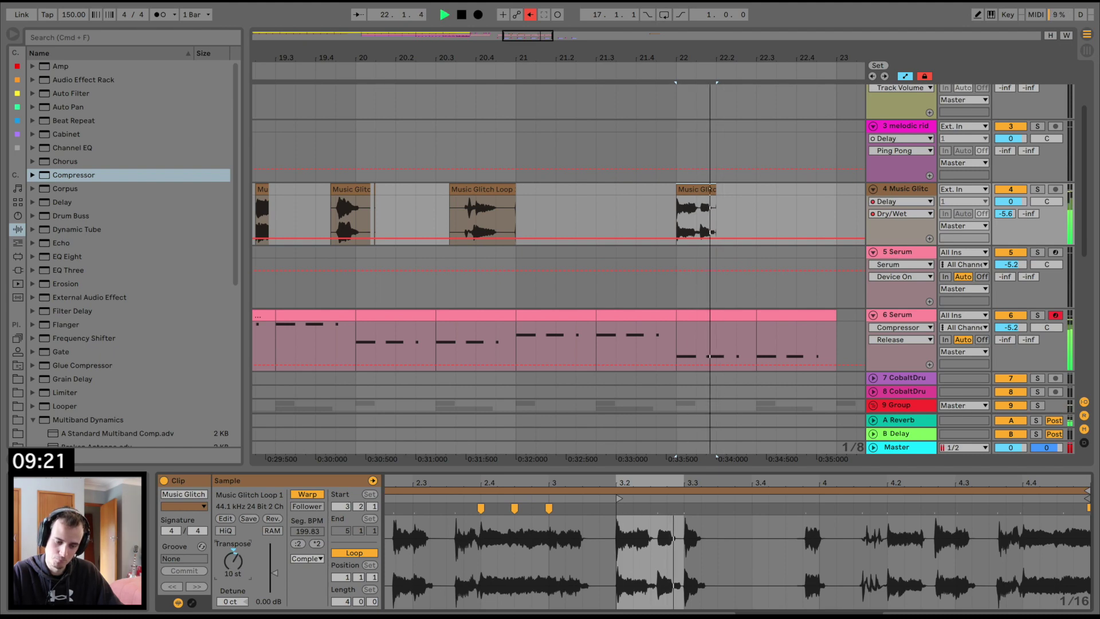
{"action": "key", "text": "space"}
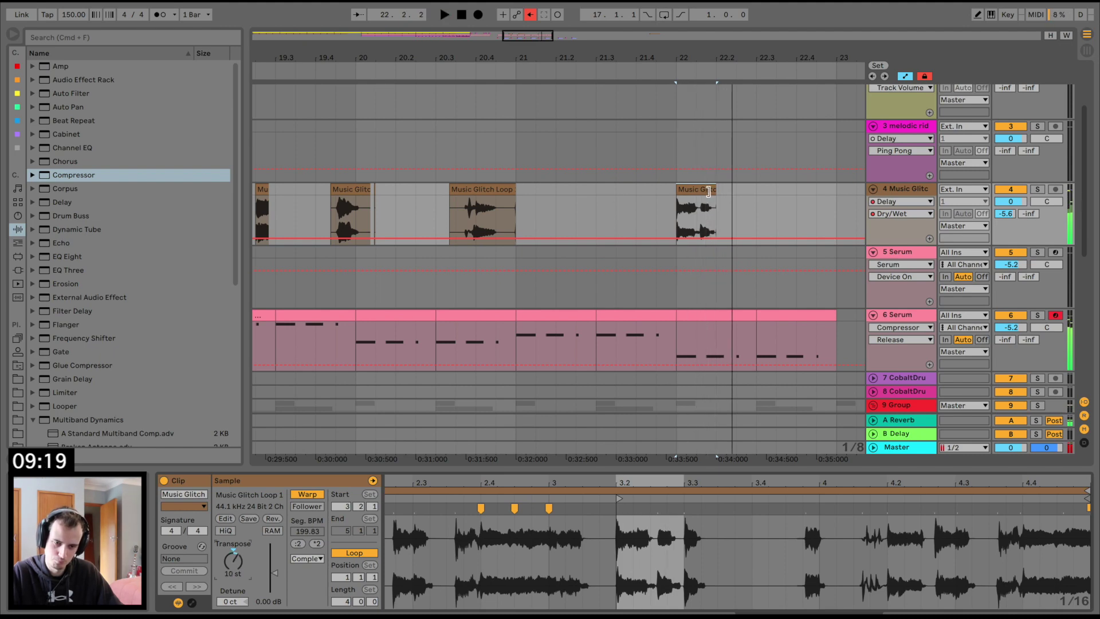
Trim the bar 22 glitch clip to an eighth-note stab and duplicate it directly behind the original.
{"action": "left_click_drag", "start_coordinate": [715, 190], "coordinate": [696, 191]}
{"action": "key", "text": "space"}
{"action": "key", "text": "super+d"}
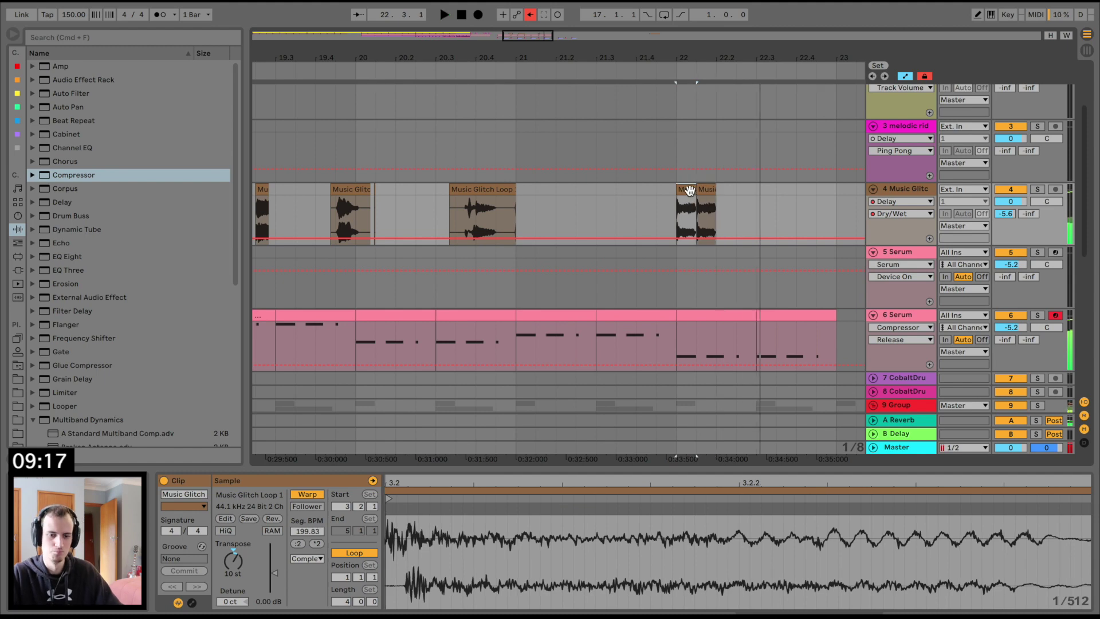
{"action": "key", "text": "space"}
{"action": "key", "text": "space"}
Paste another copy of the glitch stab, place it at 22.3.3 and duplicate it to 22.4.
{"action": "left_click", "coordinate": [764, 194]}
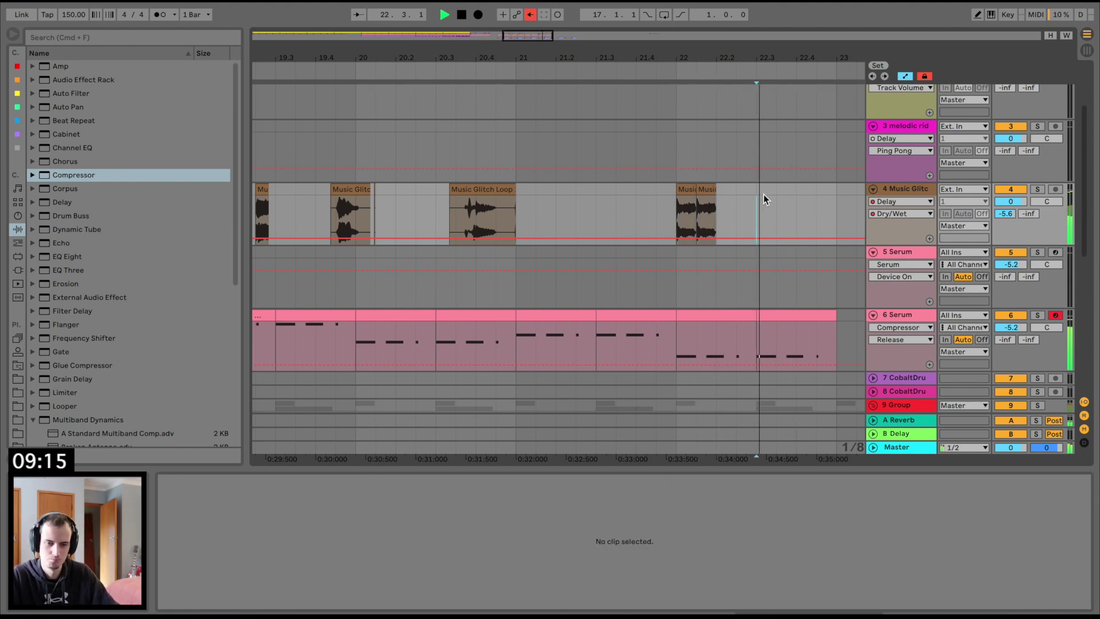
{"action": "key", "text": "super+v"}
{"action": "key", "text": "space"}
{"action": "left_click_drag", "start_coordinate": [769, 192], "coordinate": [791, 195]}
{"action": "key", "text": "super+d"}
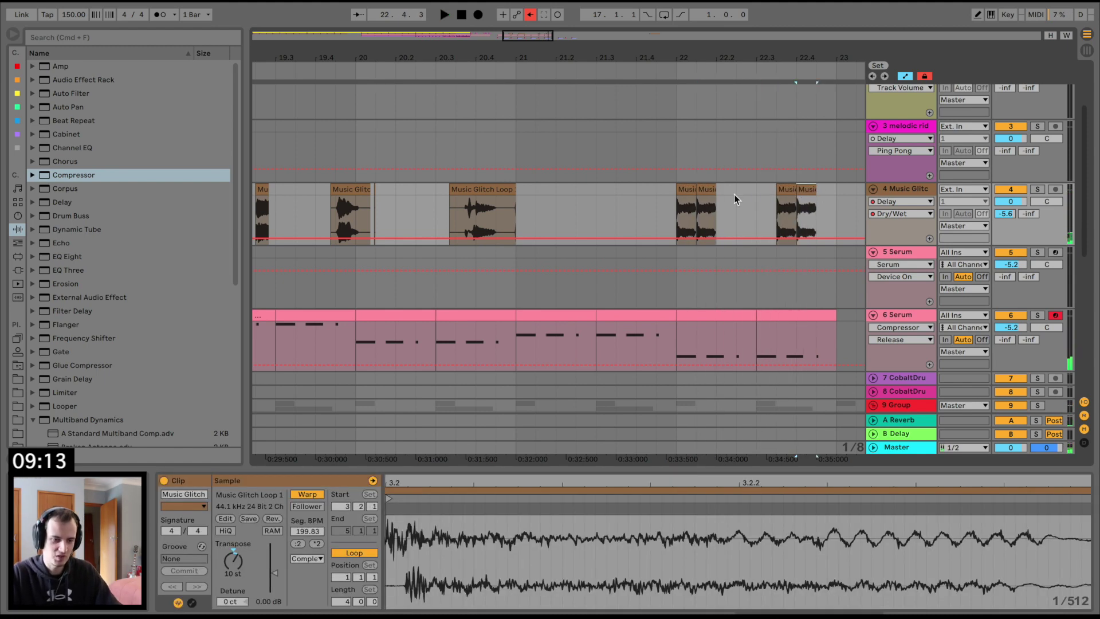
Play the rearranged glitch clips with the bassline from bar 19.
{"action": "key", "text": "space"}
{"action": "scroll", "coordinate": [397, 198], "scroll_direction": "left", "scroll_amount": 3}
{"action": "key", "text": "space"}
{"action": "left_click", "coordinate": [294, 195]}
{"action": "key", "text": "space"}
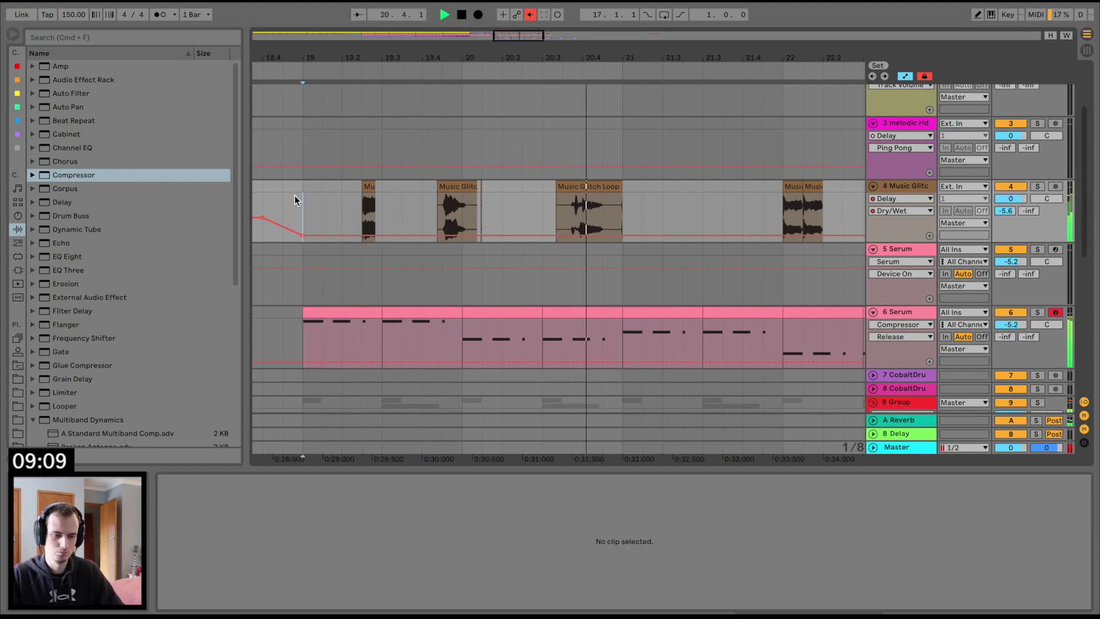
Raise the Music Glitch track's Delay Dry/Wet automation from bar 19 onward to 34 %.
{"action": "scroll", "coordinate": [421, 118], "scroll_direction": "down", "scroll_amount": 3}
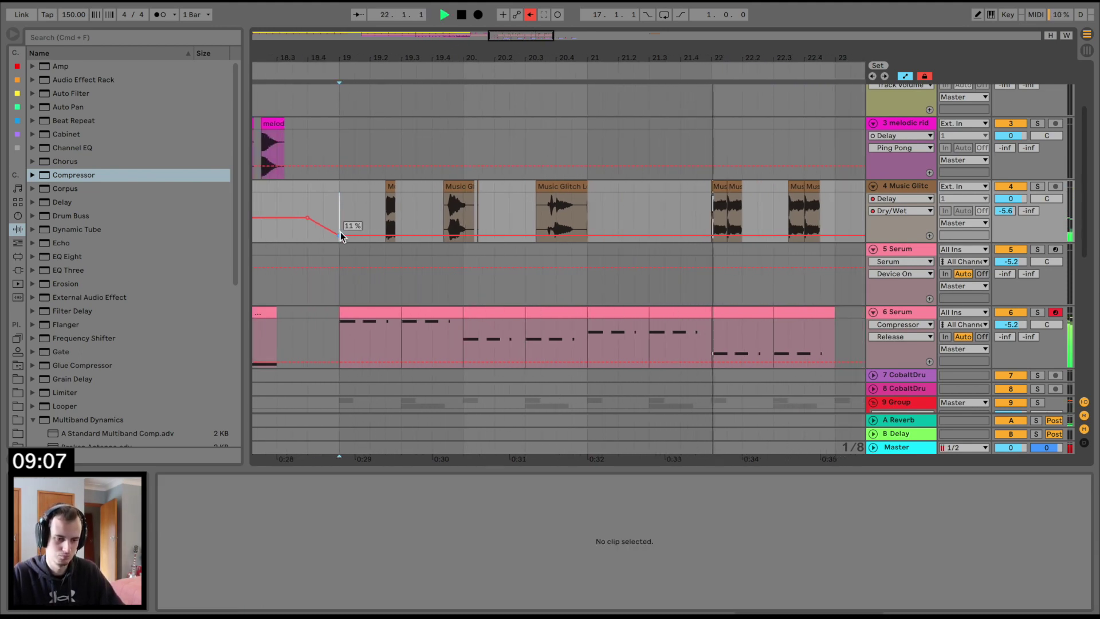
{"action": "left_click", "coordinate": [323, 208]}
{"action": "key", "text": "space"}
Copy the sidechained Compressor from the Serum bass track onto the Music Glitch track.
{"action": "left_click", "coordinate": [898, 313]}
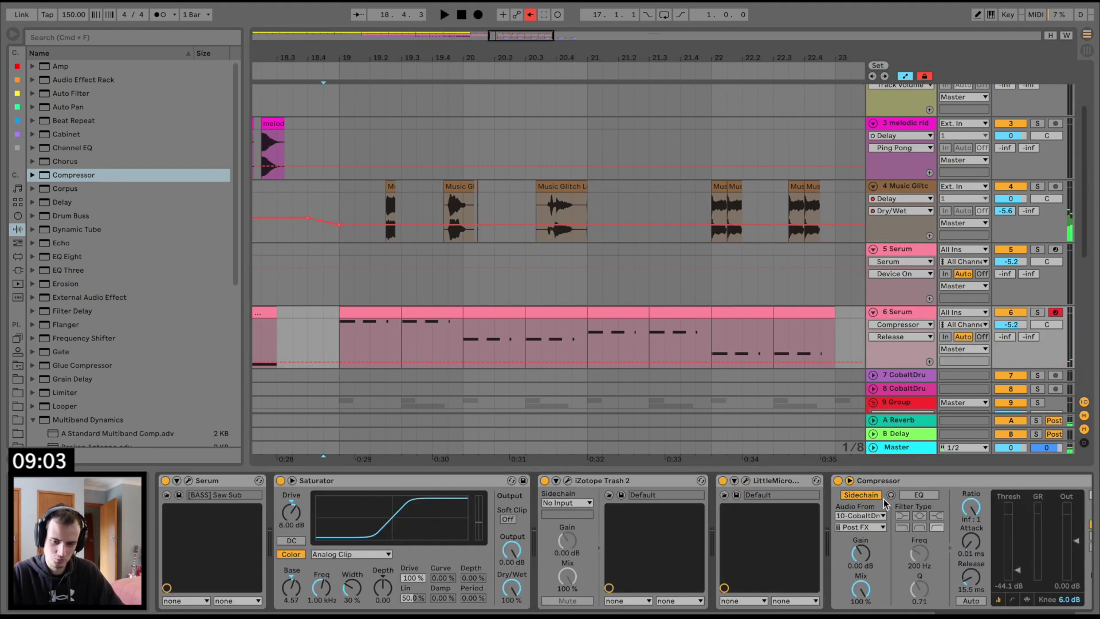
{"action": "scroll", "coordinate": [885, 503], "scroll_direction": "right", "scroll_amount": 3}
{"action": "left_click_drag", "start_coordinate": [869, 486], "coordinate": [334, 183]}
Insert a MIDI track below Music Glitch and copy the bass pattern from bars 19 to 23 onto it.
{"action": "key", "text": "super+shift+t"}
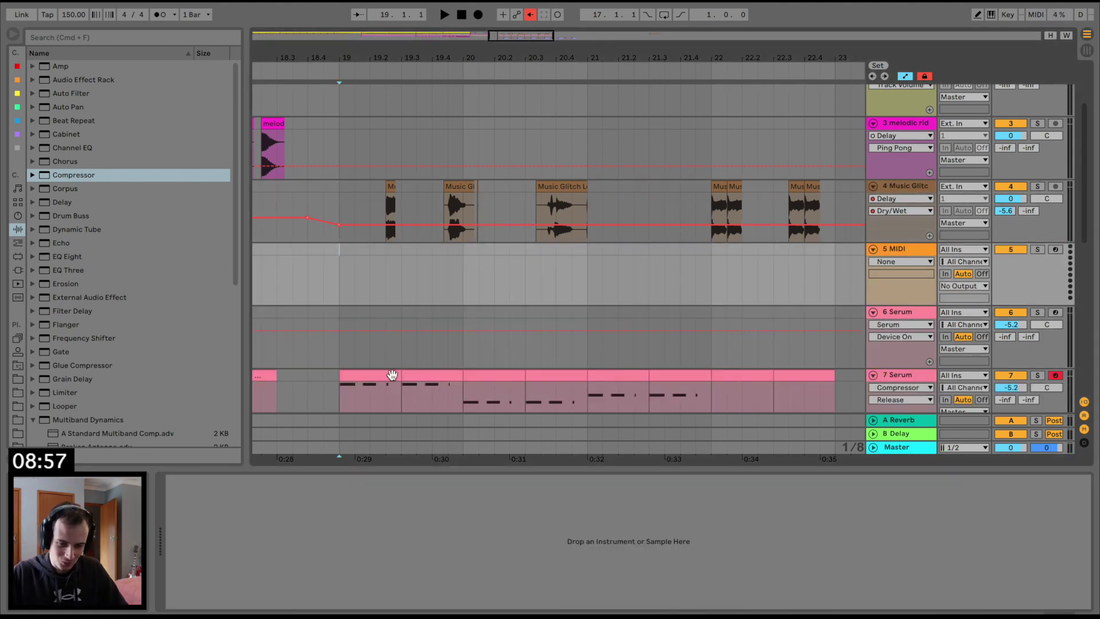
{"action": "left_click", "coordinate": [392, 374]}
{"action": "left_click_drag", "start_coordinate": [801, 379], "coordinate": [805, 269]}
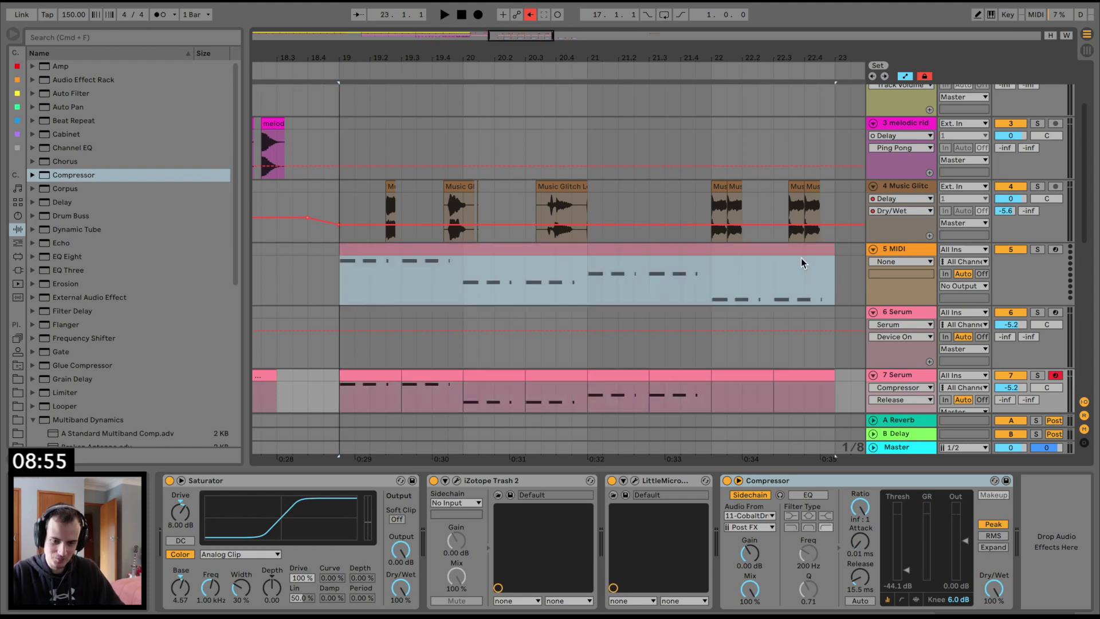
Copy the Music Glitch track's sidechained Compressor onto the new MIDI track and load Serum as its instrument.
{"action": "left_click", "coordinate": [912, 189]}
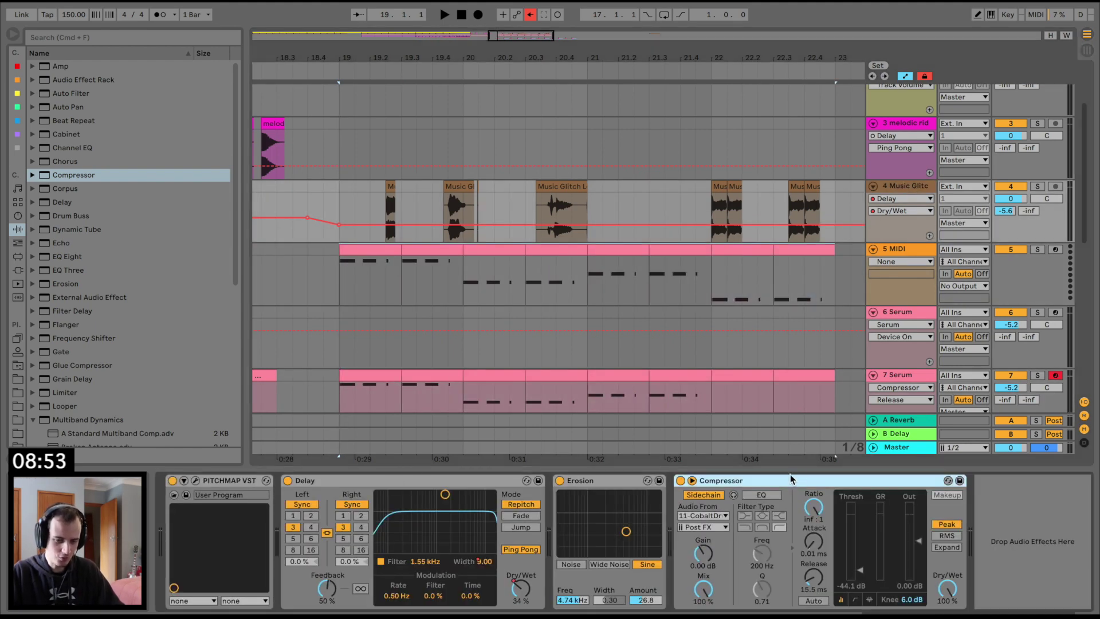
{"action": "left_click_drag", "start_coordinate": [789, 478], "coordinate": [464, 266]}
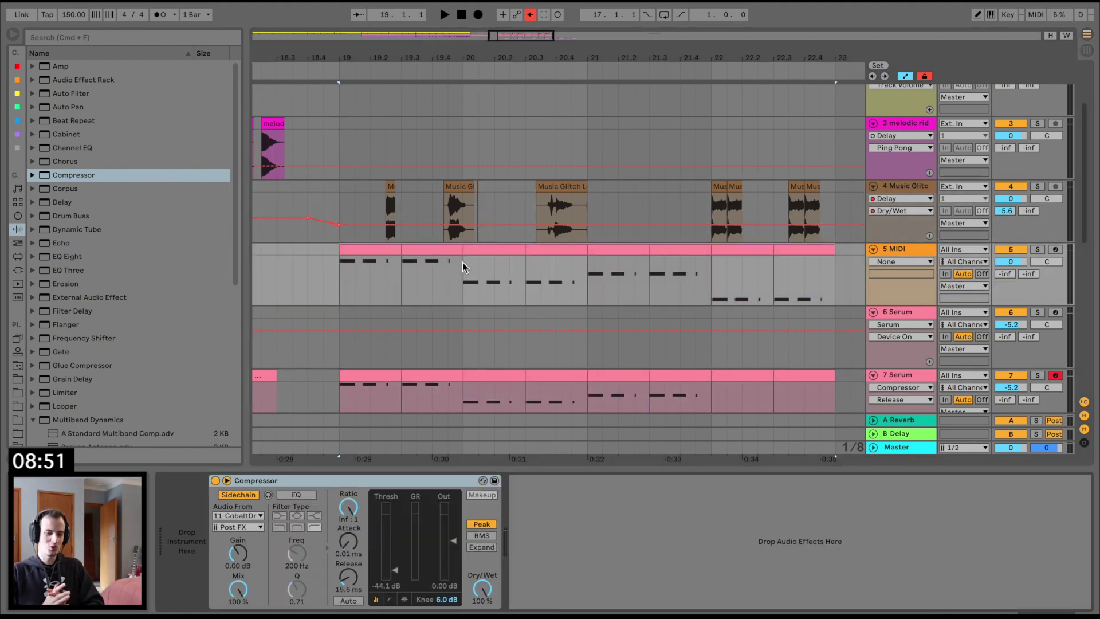
{"action": "left_click", "coordinate": [17, 271]}
{"action": "scroll", "coordinate": [68, 258], "scroll_direction": "down", "scroll_amount": 15}
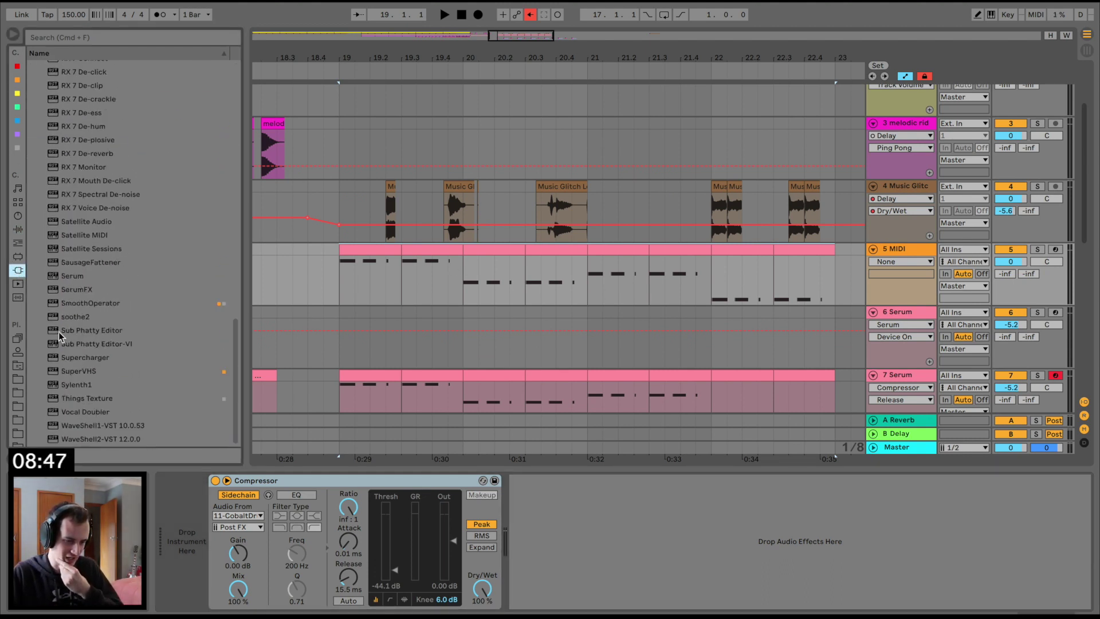
{"action": "left_click_drag", "start_coordinate": [73, 276], "coordinate": [177, 519]}
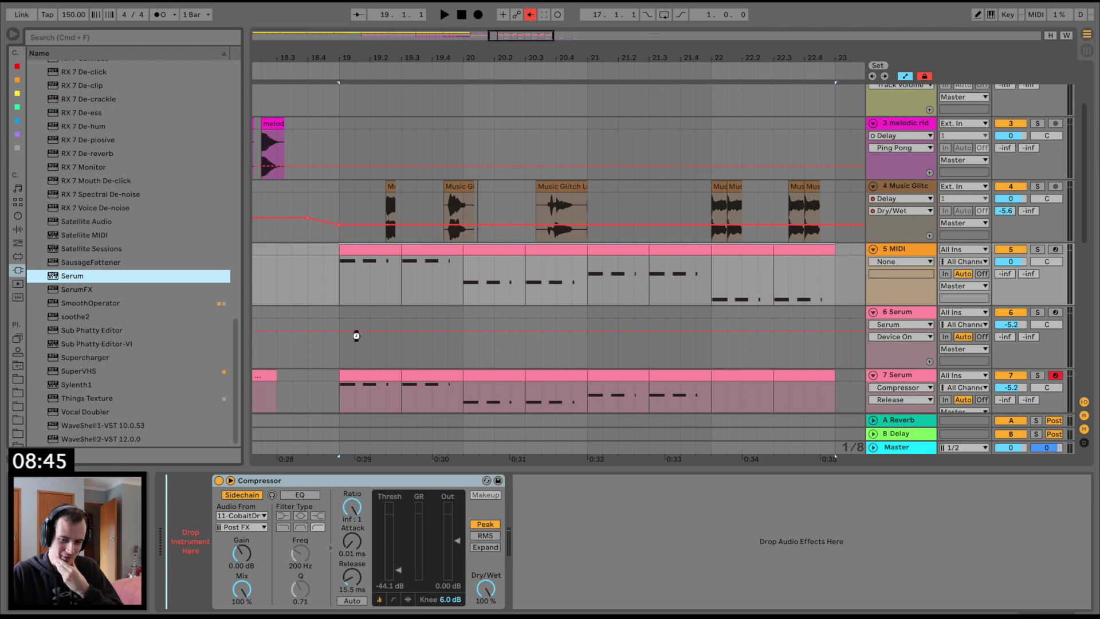
{"action": "left_click_drag", "start_coordinate": [878, 261], "coordinate": [881, 259]}
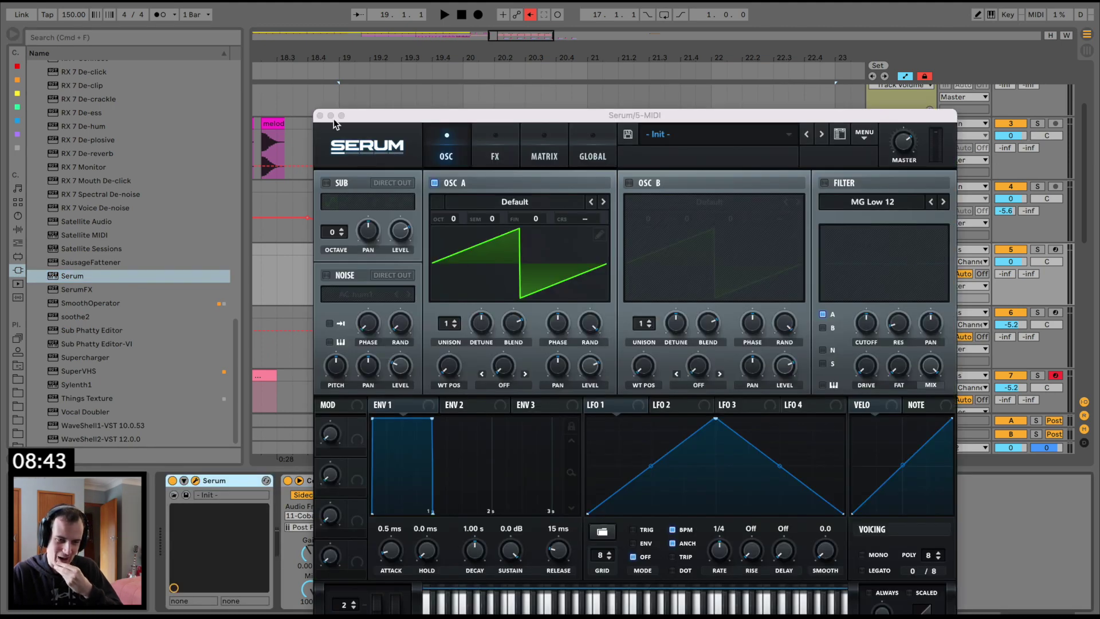
{"action": "left_click", "coordinate": [319, 116]}
Copy the PITCHMAP VST from the Music Glitch track onto the new Serum track.
{"action": "left_click", "coordinate": [907, 190]}
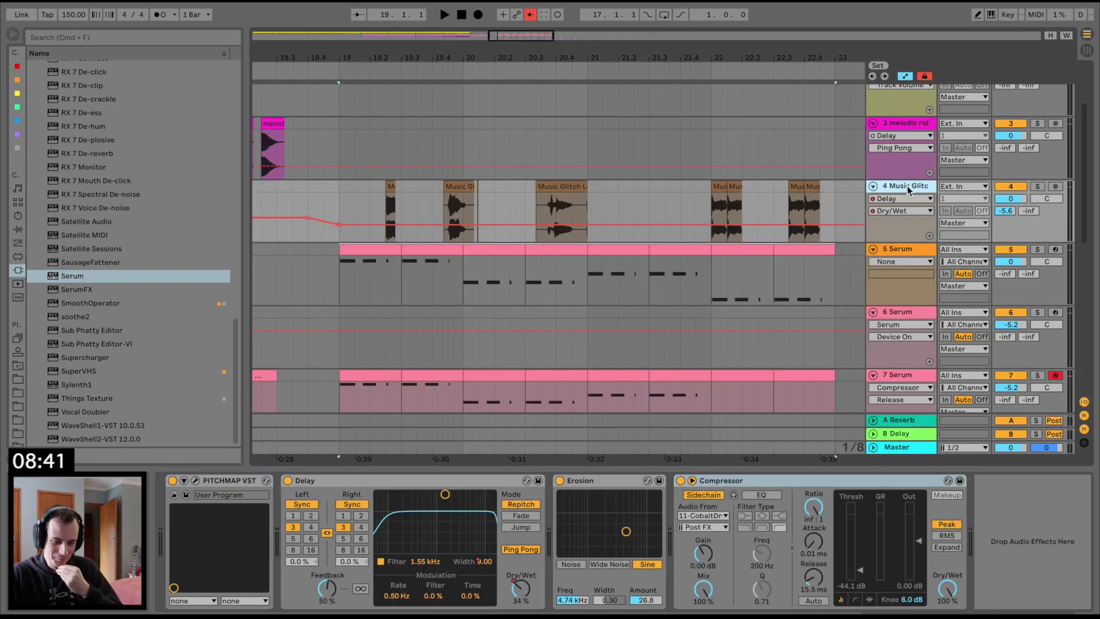
{"action": "left_click_drag", "start_coordinate": [210, 480], "coordinate": [310, 387]}
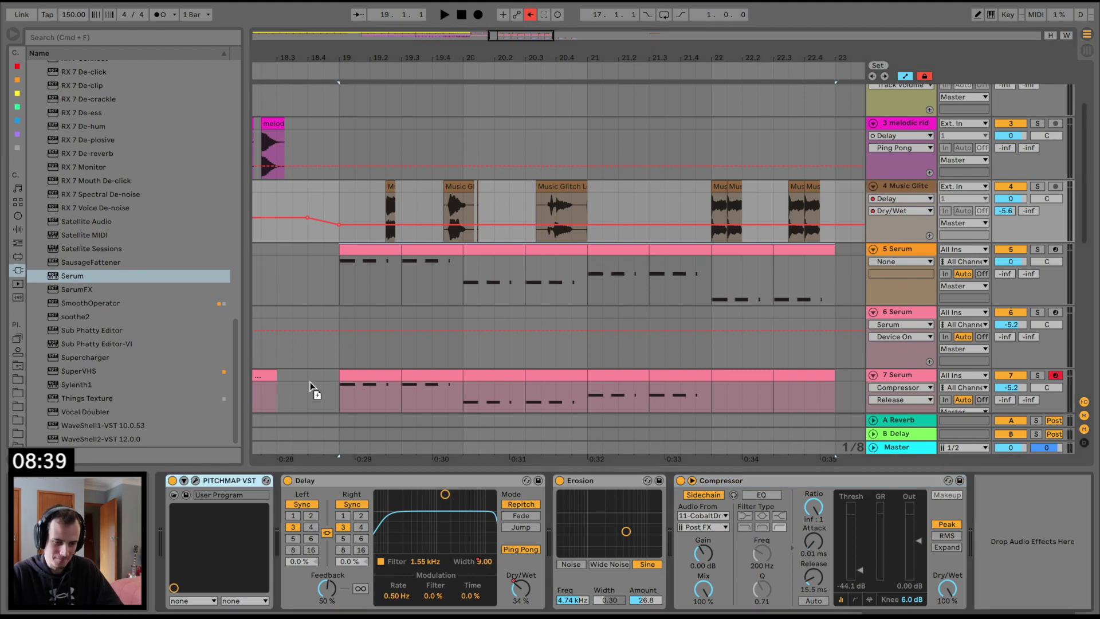
{"action": "left_click_drag", "start_coordinate": [376, 266], "coordinate": [378, 268]}
Copy the C Minor scale device from the original Serum bass track onto the new Serum track.
{"action": "left_click", "coordinate": [890, 376]}
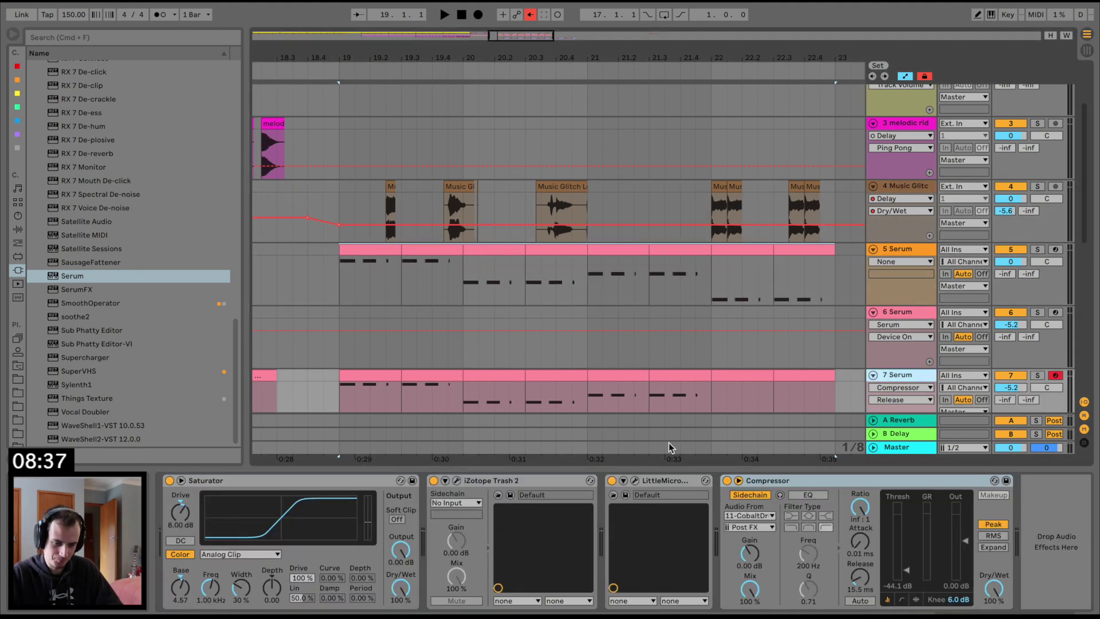
{"action": "scroll", "coordinate": [363, 556], "scroll_direction": "left", "scroll_amount": 5}
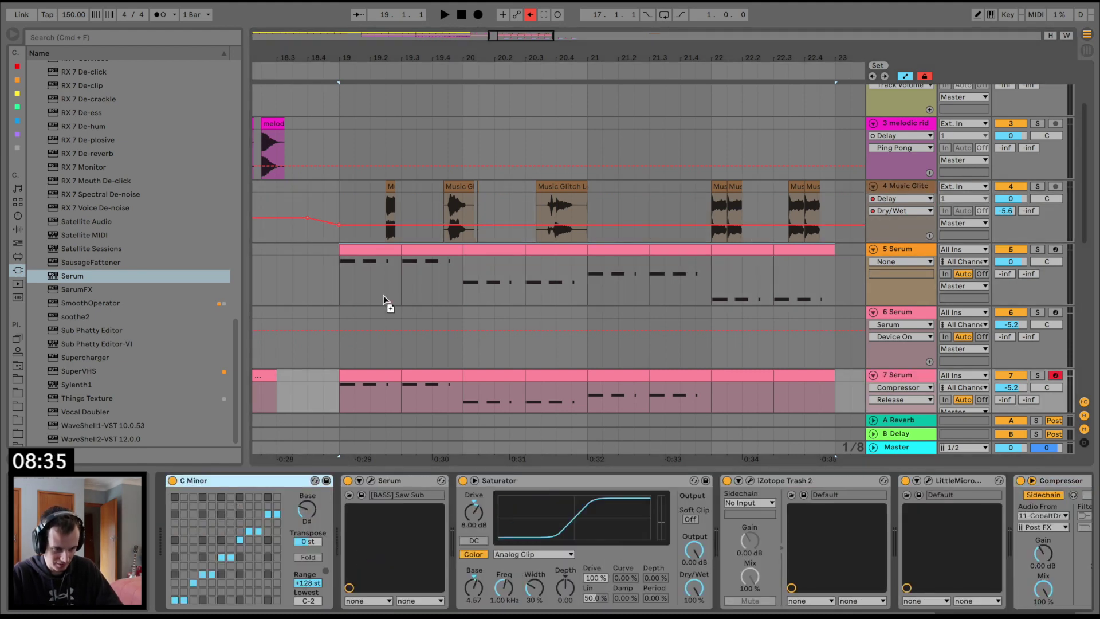
{"action": "left_click", "coordinate": [389, 280]}
Consolidate the two bar 21 clips on track 5 Serum into one clip and move all of its notes to C#3.
{"action": "key", "text": "space"}
{"action": "left_click", "coordinate": [349, 249]}
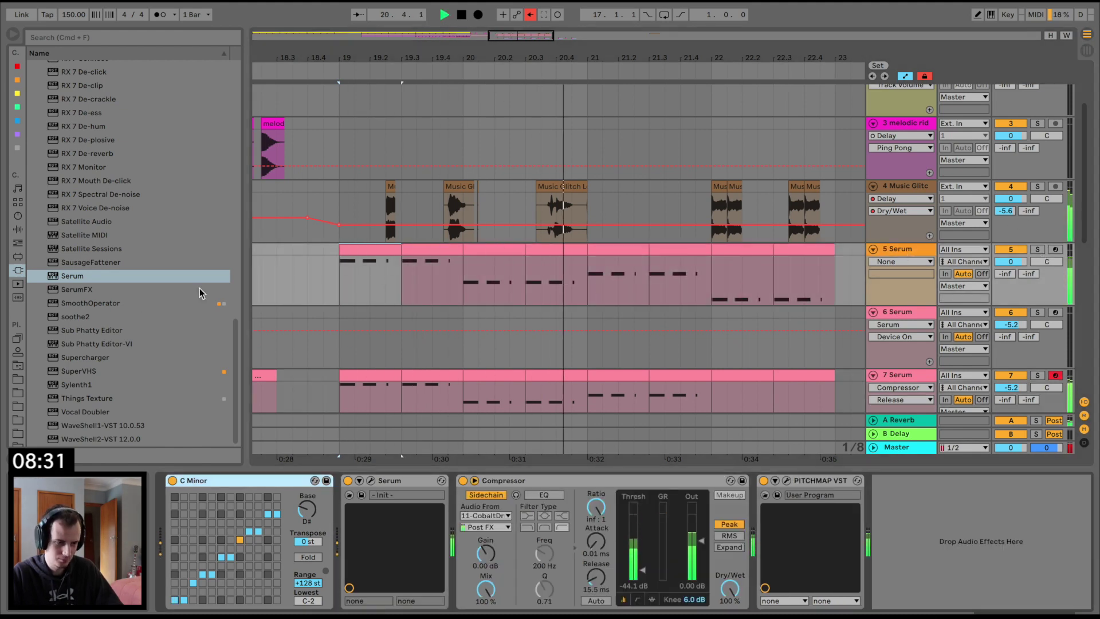
{"action": "left_click", "coordinate": [14, 230]}
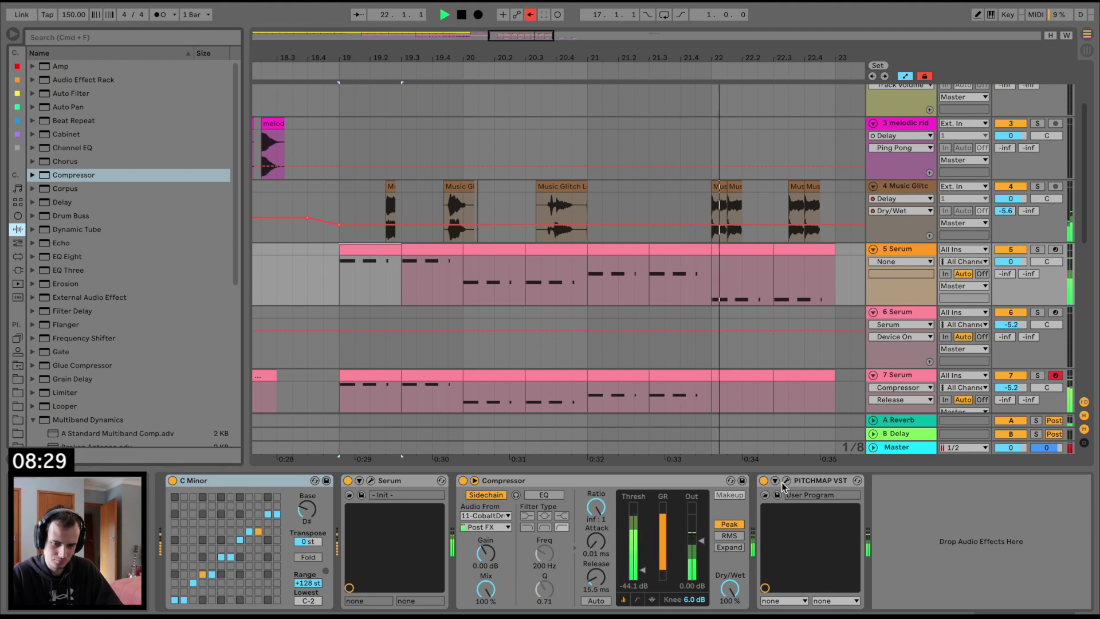
{"action": "key", "text": "space"}
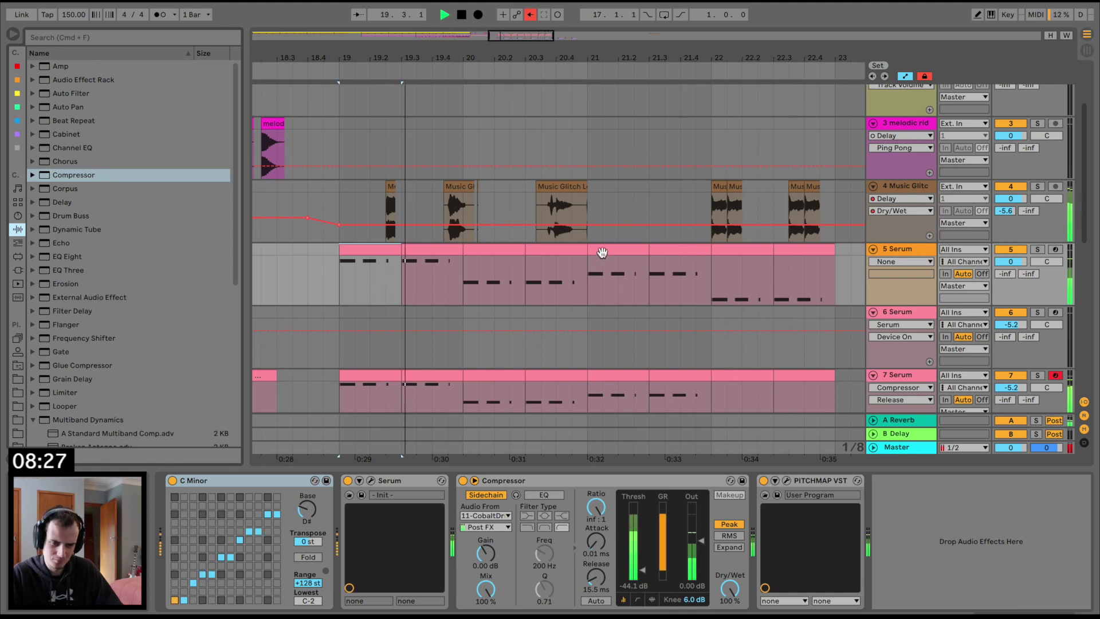
{"action": "left_click", "coordinate": [603, 250]}
{"action": "left_click", "coordinate": [672, 249], "text": "shift"}
{"action": "key", "text": "super+j"}
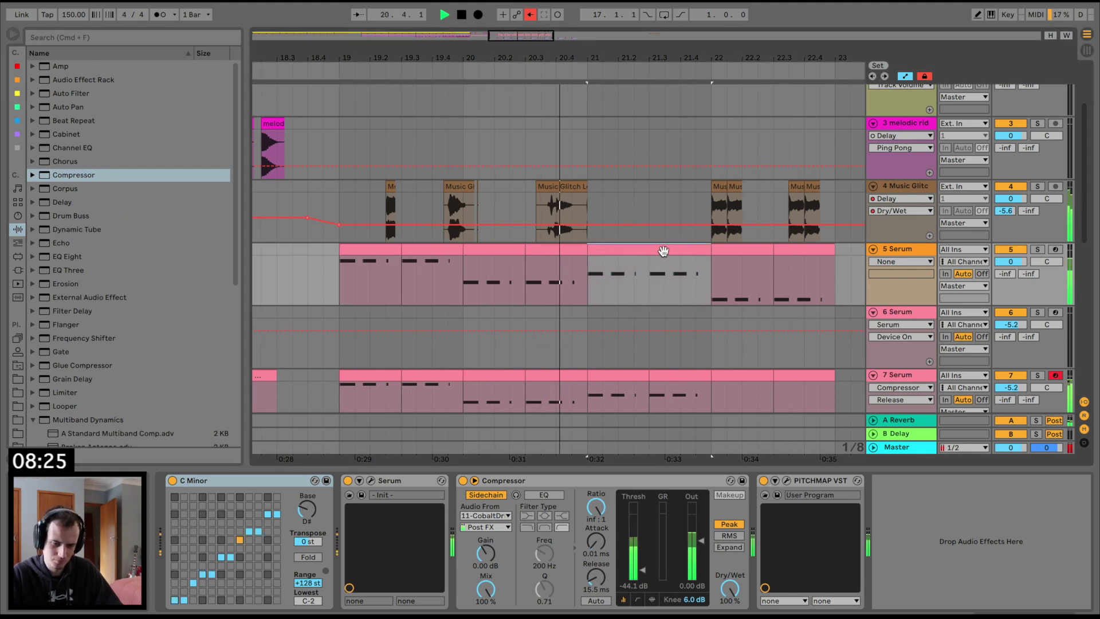
{"action": "double_click", "coordinate": [663, 250]}
{"action": "left_click", "coordinate": [445, 561]}
{"action": "key", "text": "super+a"}
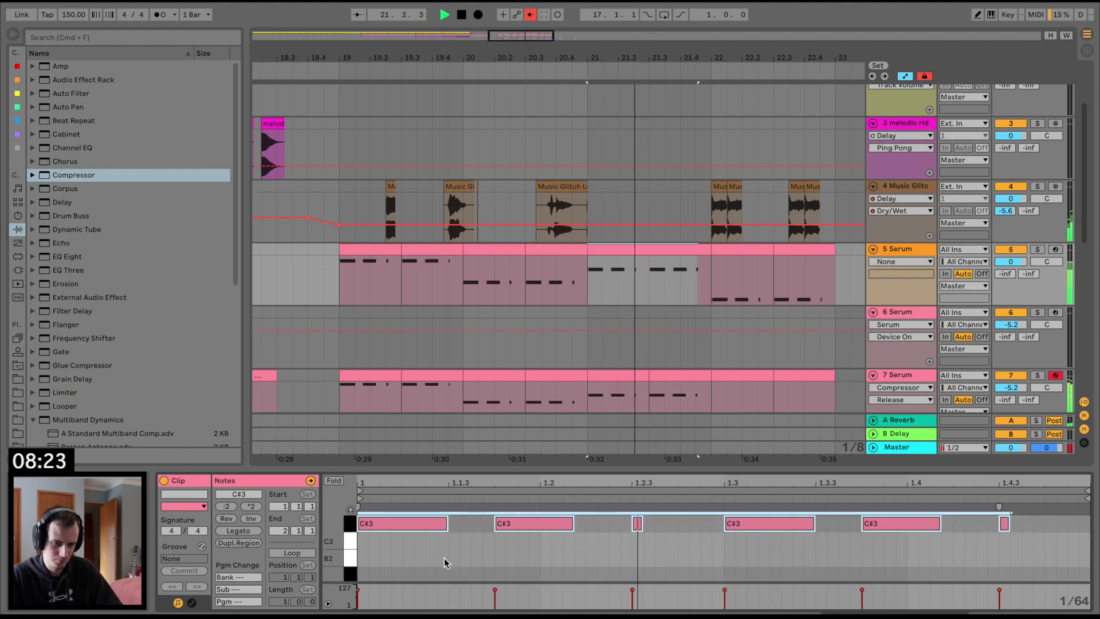
Add the OTT preset of Multiband Dynamics after PITCHMAP VST on track 5 Serum and audition it.
{"action": "left_click", "coordinate": [309, 270]}
{"action": "scroll", "coordinate": [78, 323], "scroll_direction": "down", "scroll_amount": 10}
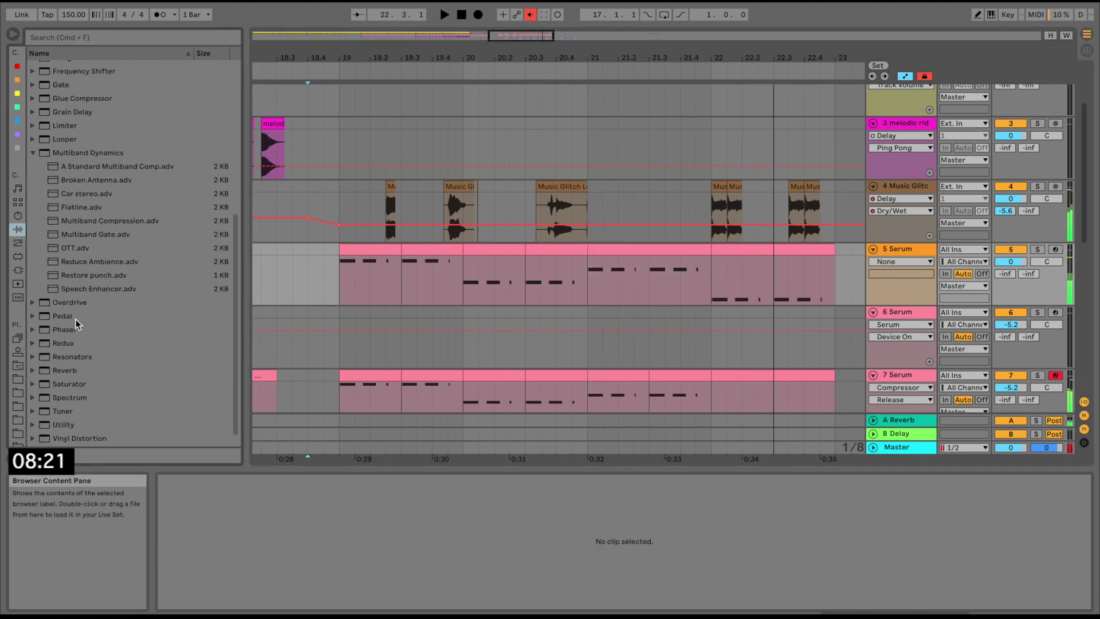
{"action": "left_click_drag", "start_coordinate": [66, 253], "coordinate": [443, 268]}
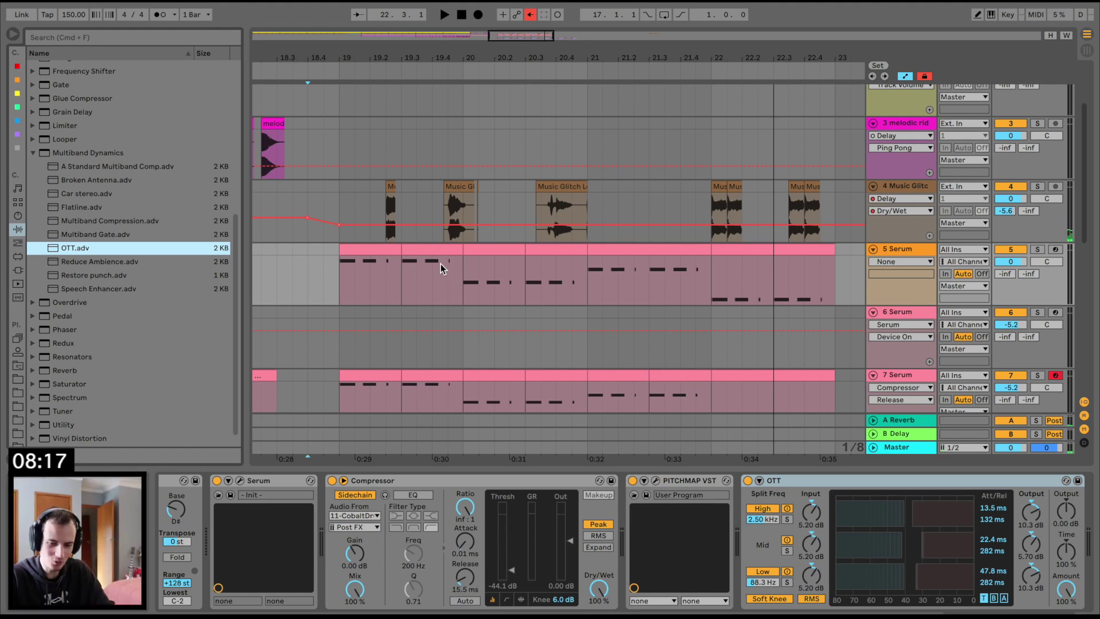
{"action": "left_click_drag", "start_coordinate": [773, 480], "coordinate": [1058, 542]}
{"action": "key", "text": "space"}
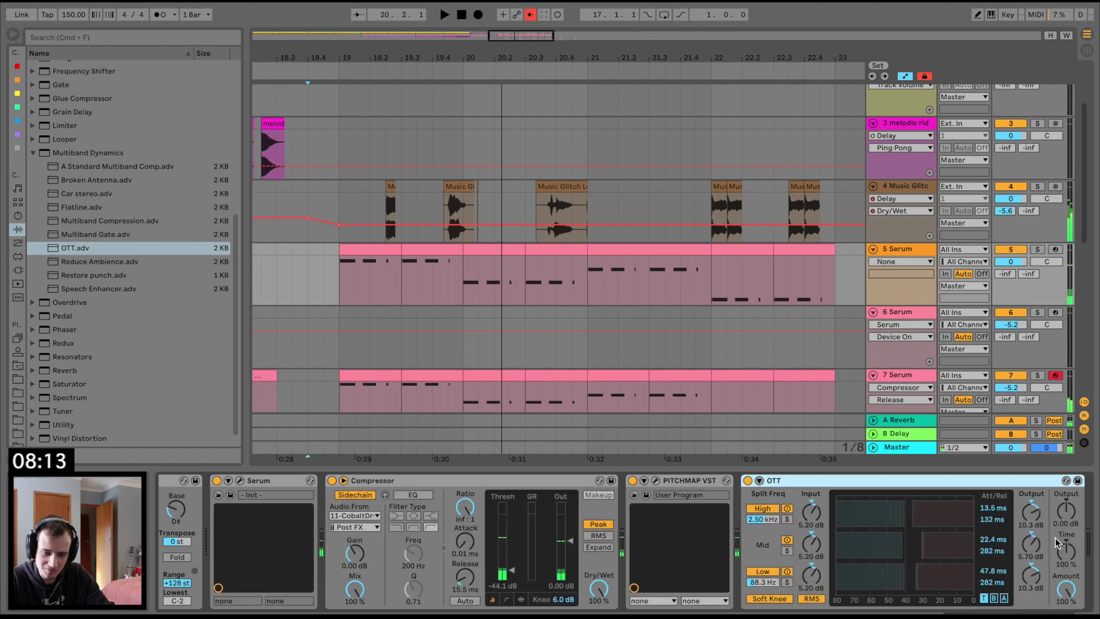
{"action": "key", "text": "space"}
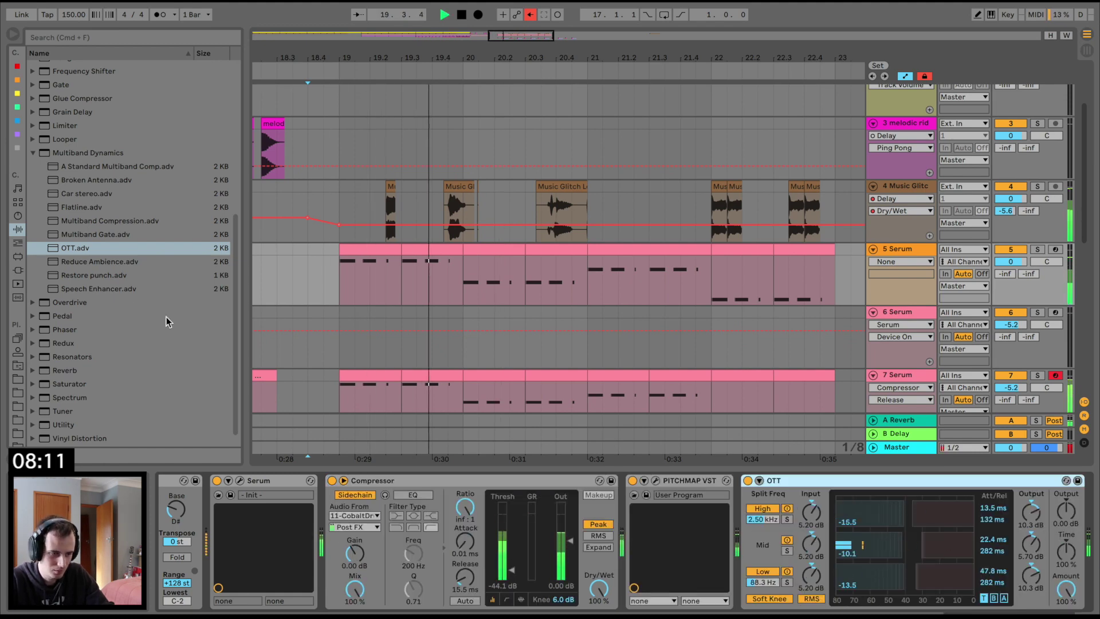
Add LittleMicroShift after OTT on track 5 Serum and lower its Mix while auditioning the drop.
{"action": "scroll", "coordinate": [51, 320], "scroll_direction": "up", "scroll_amount": 10}
{"action": "key", "text": "space"}
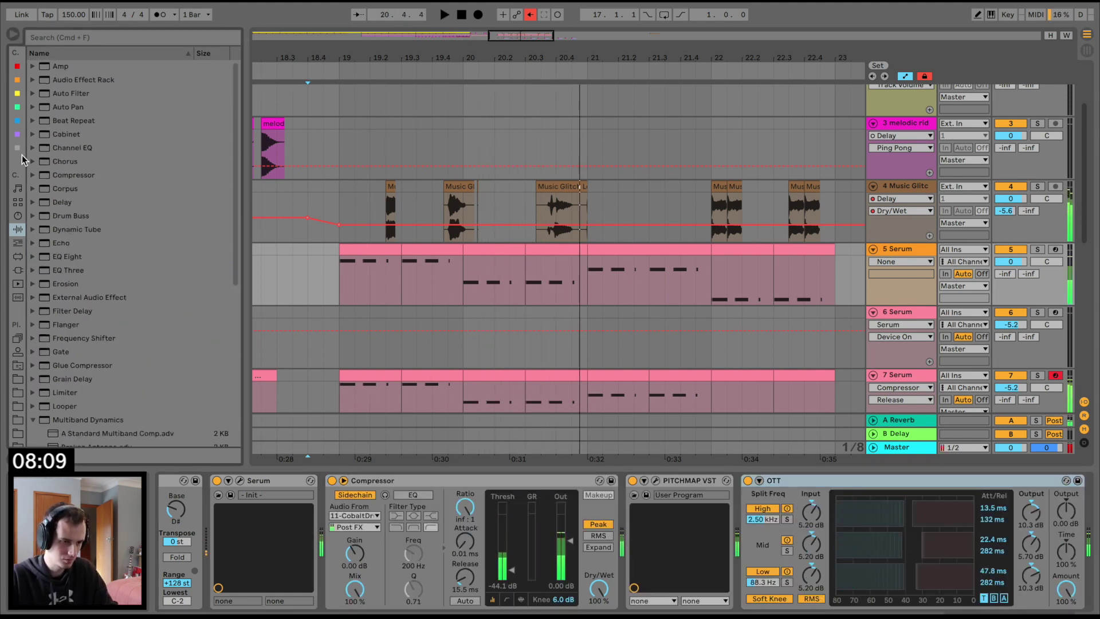
{"action": "left_click", "coordinate": [18, 270]}
{"action": "scroll", "coordinate": [67, 140], "scroll_direction": "down", "scroll_amount": 10}
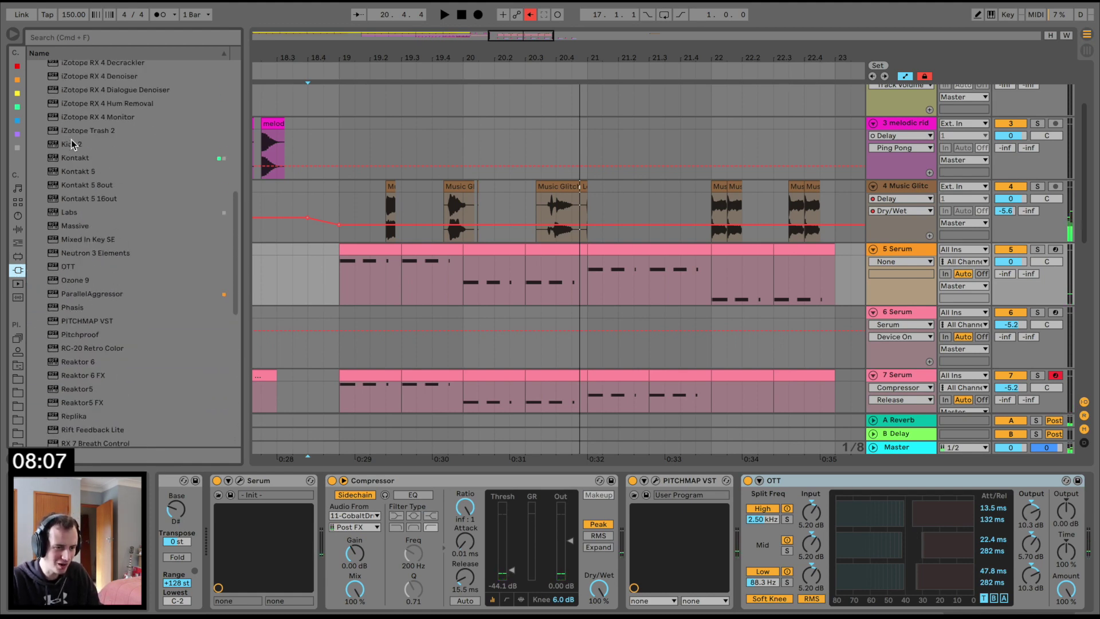
{"action": "left_click_drag", "start_coordinate": [95, 100], "coordinate": [304, 136]}
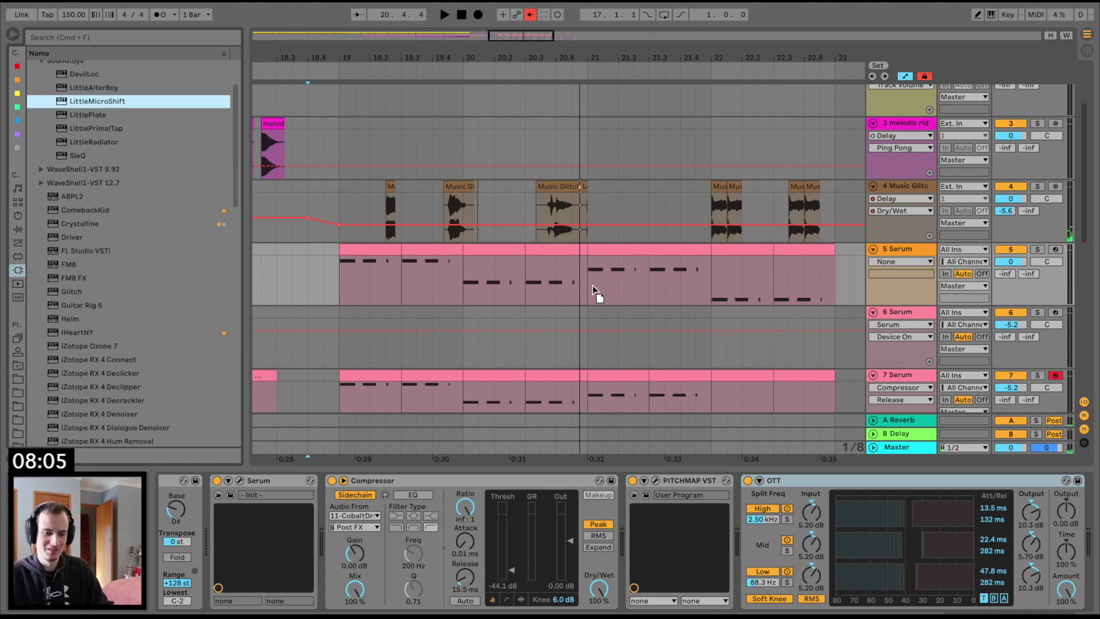
{"action": "left_click_drag", "start_coordinate": [400, 289], "coordinate": [399, 289]}
{"action": "key", "text": "space"}
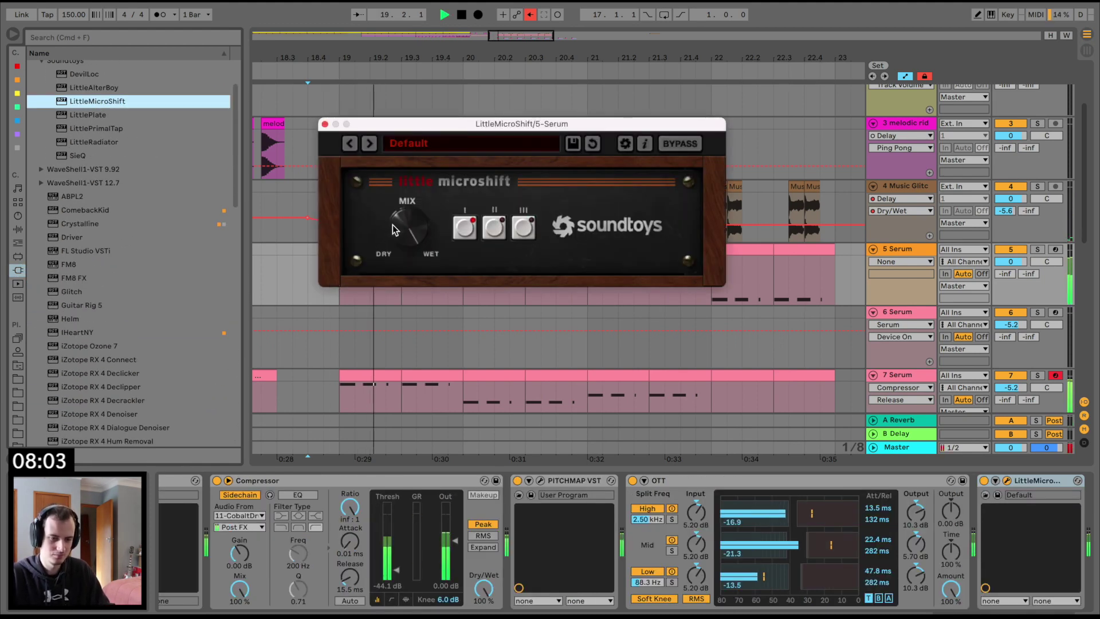
{"action": "left_click_drag", "start_coordinate": [397, 232], "coordinate": [388, 252]}
{"action": "left_click", "coordinate": [325, 125]}
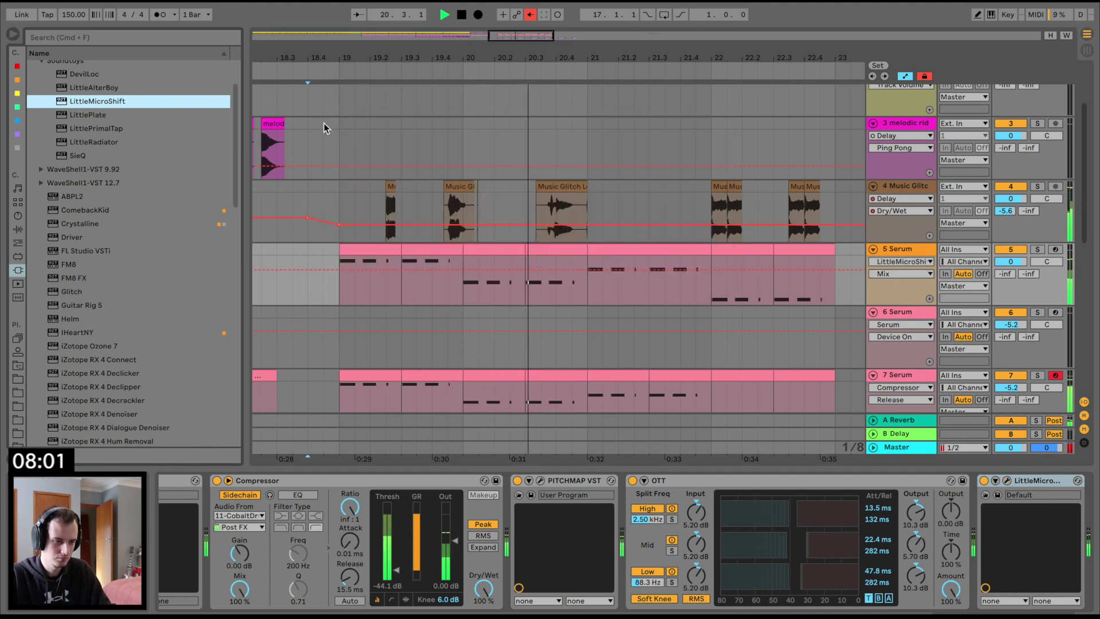
Add the Ballad Reverb preset at the end of track 5 Serum with 38% Dry/Wet and a 10.3 s Decay Time.
{"action": "left_click", "coordinate": [17, 230]}
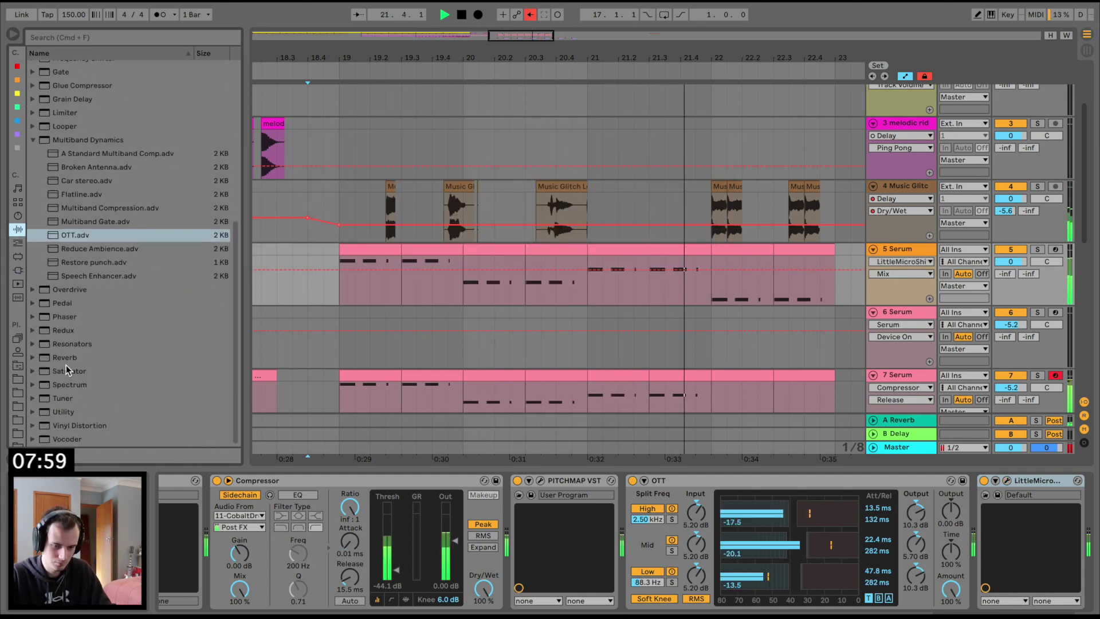
{"action": "mouse_move", "coordinate": [825, 545]}
{"action": "left_mouse_down"}
{"action": "mouse_move", "coordinate": [1048, 596]}
{"action": "mouse_move", "coordinate": [1064, 581]}
{"action": "left_mouse_up"}
{"action": "key", "text": "space"}
{"action": "key", "text": "space"}
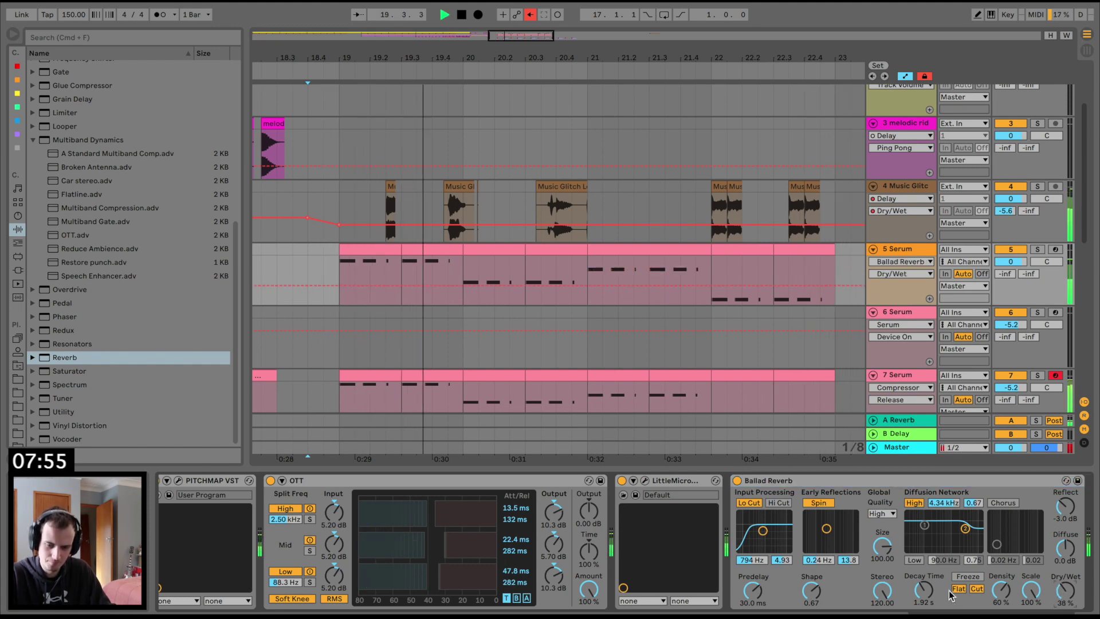
{"action": "left_click_drag", "start_coordinate": [924, 590], "coordinate": [923, 564]}
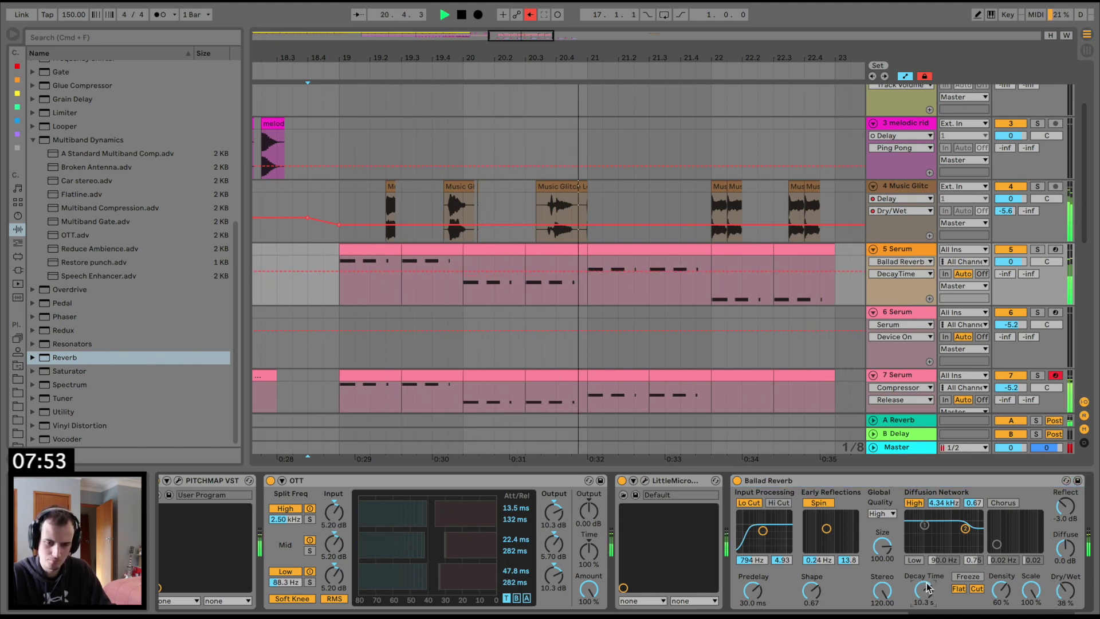
Duplicate track 5 Serum with its clips and devices, and solo the copy for playback.
{"action": "left_click", "coordinate": [911, 253]}
{"action": "key", "text": "space"}
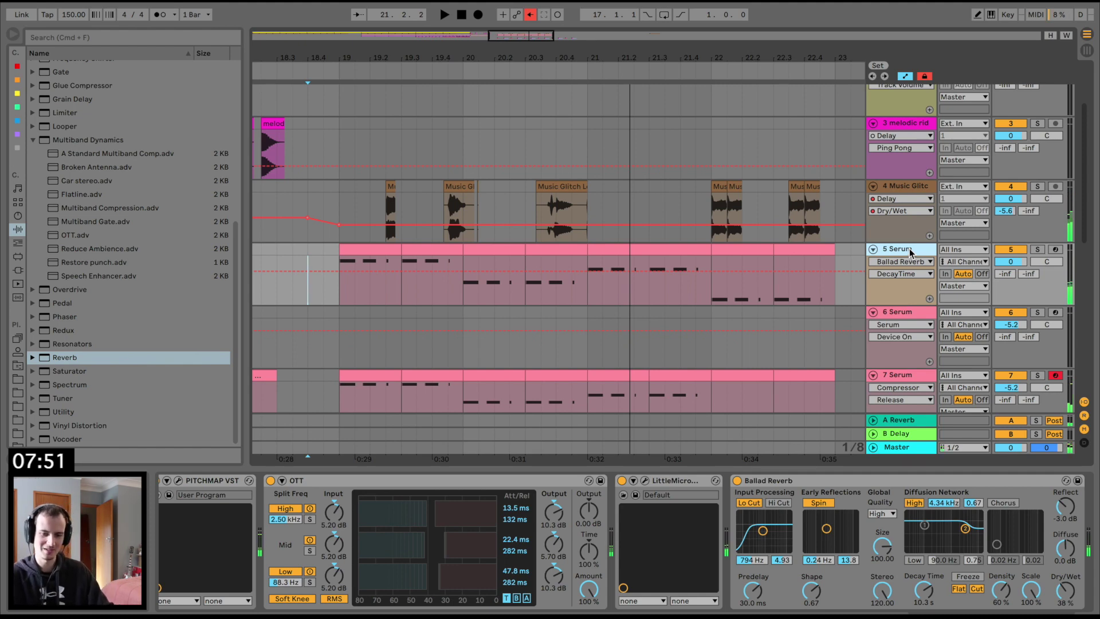
{"action": "key", "text": "super+d"}
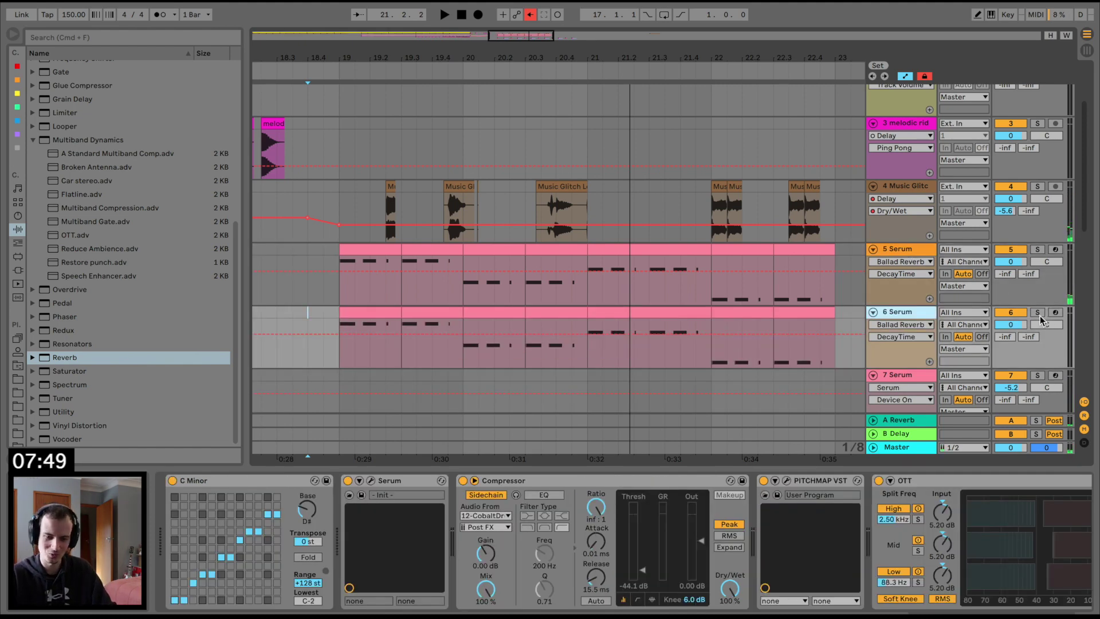
{"action": "left_click", "coordinate": [920, 314]}
{"action": "key", "text": "space"}
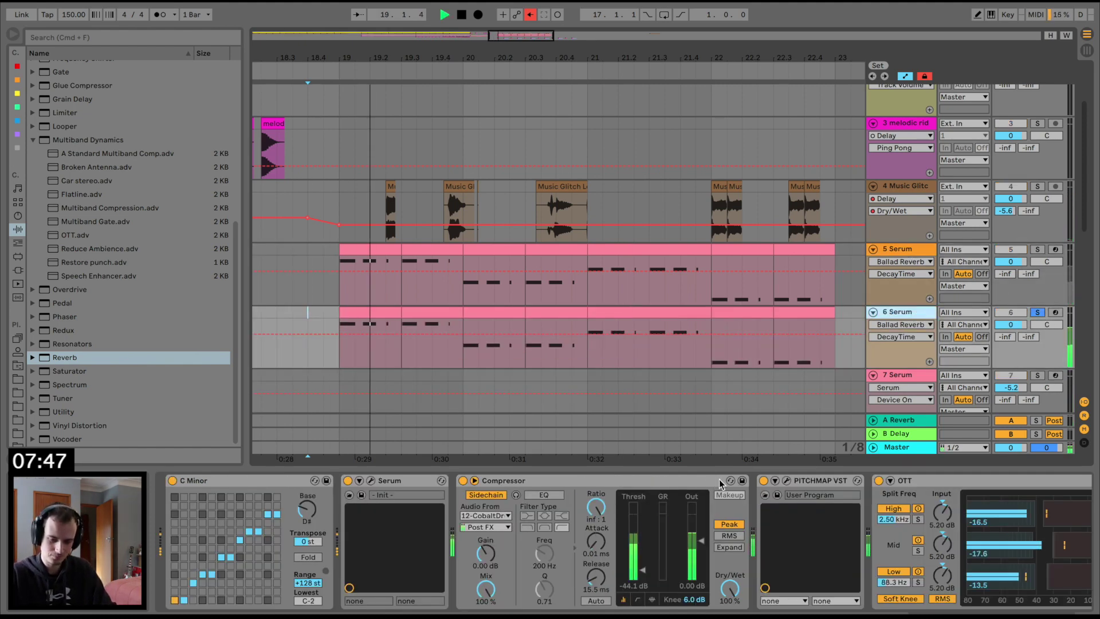
In the duplicate's Serum, set Osc A to 8 unison voices, and enable Osc B with 6 unison voices and a raised octave.
{"action": "key", "text": "space"}
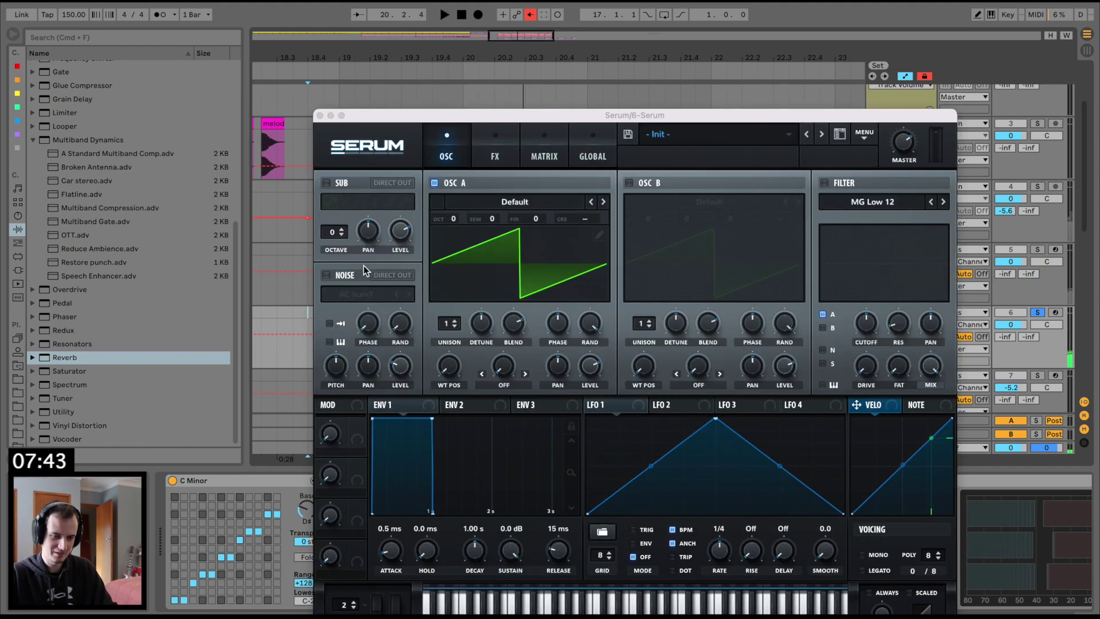
{"action": "left_click_drag", "start_coordinate": [448, 330], "coordinate": [452, 285]}
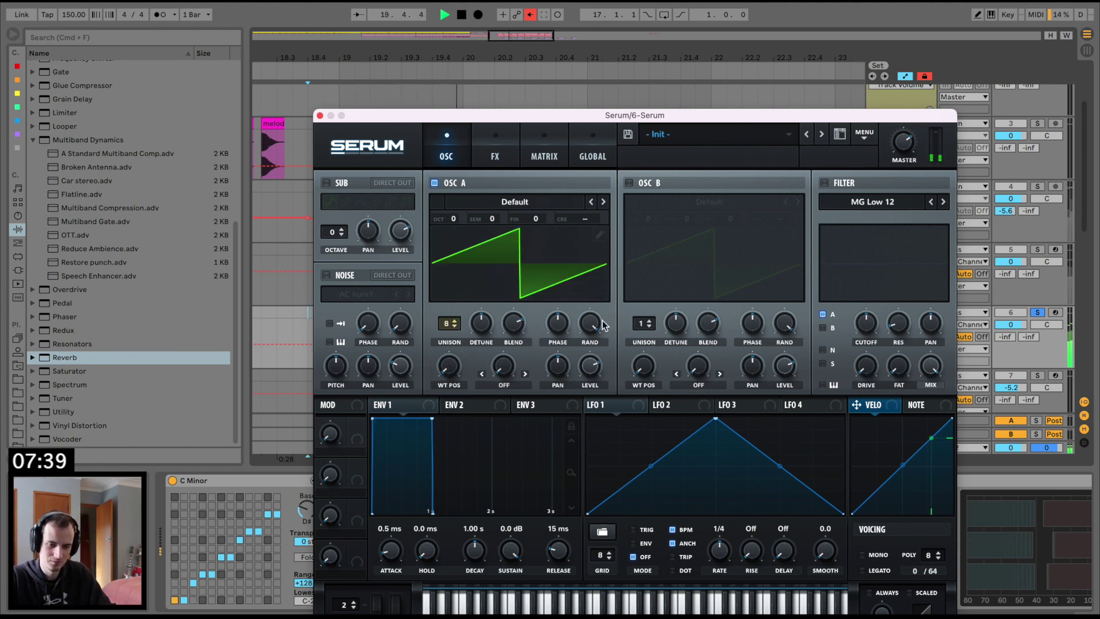
{"action": "left_click_drag", "start_coordinate": [650, 325], "coordinate": [649, 266]}
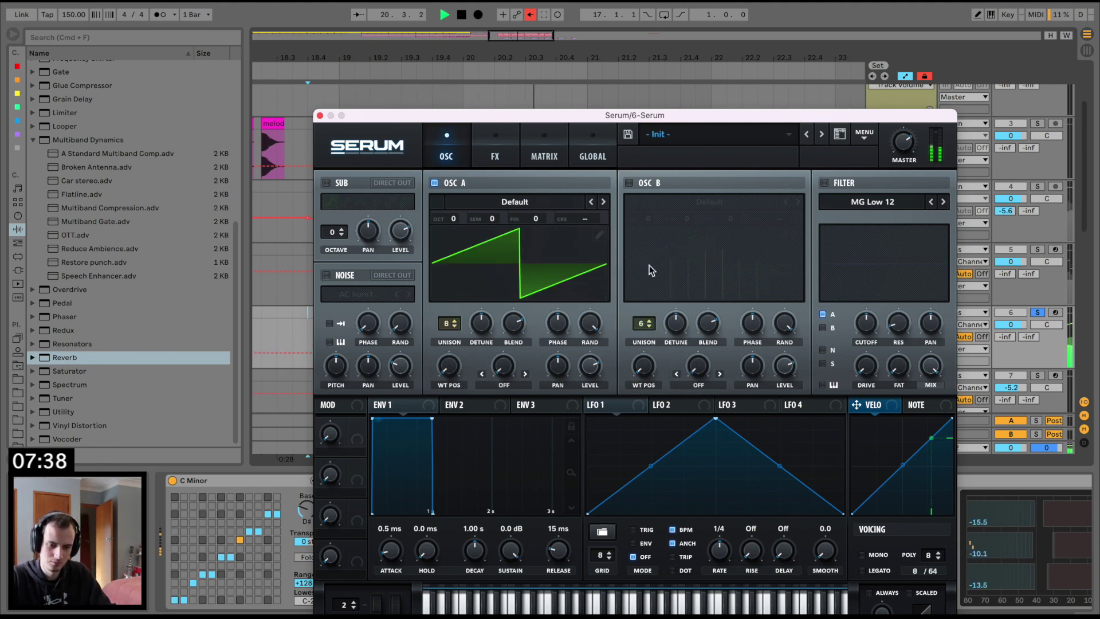
{"action": "left_click", "coordinate": [629, 183]}
{"action": "mouse_move", "coordinate": [646, 218]}
{"action": "left_mouse_down"}
{"action": "mouse_move", "coordinate": [650, 237]}
{"action": "mouse_move", "coordinate": [645, 210]}
{"action": "left_mouse_up"}
{"action": "key", "text": "space"}
Enable Serum's Hyper/Dimension effect with the Dimension mix at about 26% and the Hyper mix at about 43%.
{"action": "left_click", "coordinate": [496, 158]}
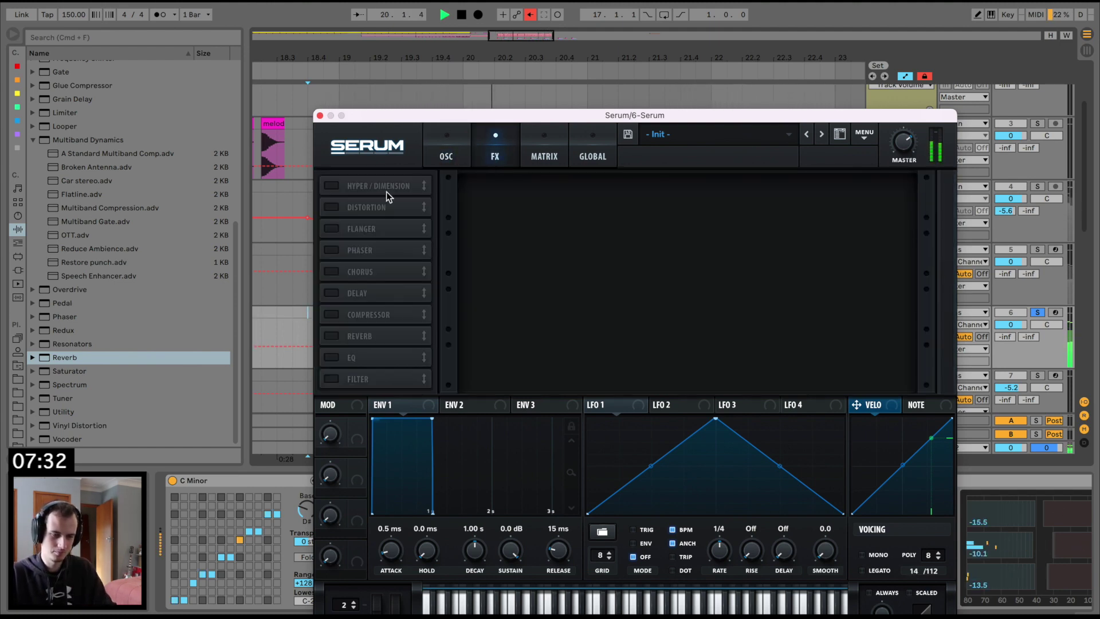
{"action": "left_click", "coordinate": [334, 187]}
{"action": "left_click_drag", "start_coordinate": [895, 205], "coordinate": [898, 164]}
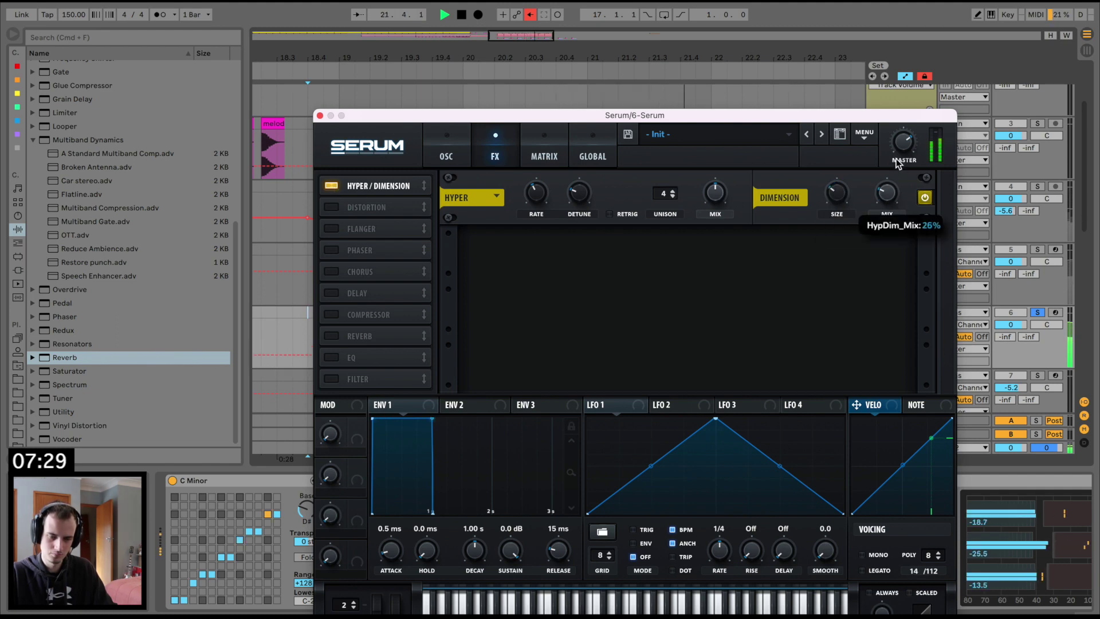
{"action": "left_click_drag", "start_coordinate": [715, 193], "coordinate": [706, 215]}
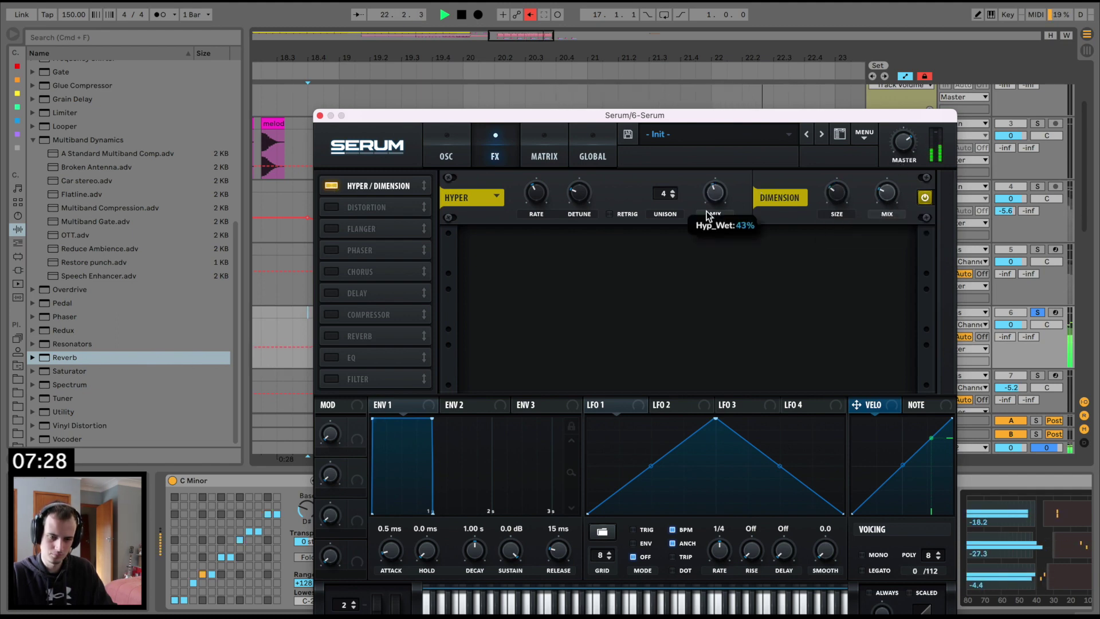
Enable Serum's Compressor in multiband mode with about 7.4 dB gain, and add Tube Distortion with increased drive.
{"action": "left_click", "coordinate": [338, 315]}
{"action": "left_click", "coordinate": [749, 269]}
{"action": "left_click_drag", "start_coordinate": [706, 252], "coordinate": [704, 225]}
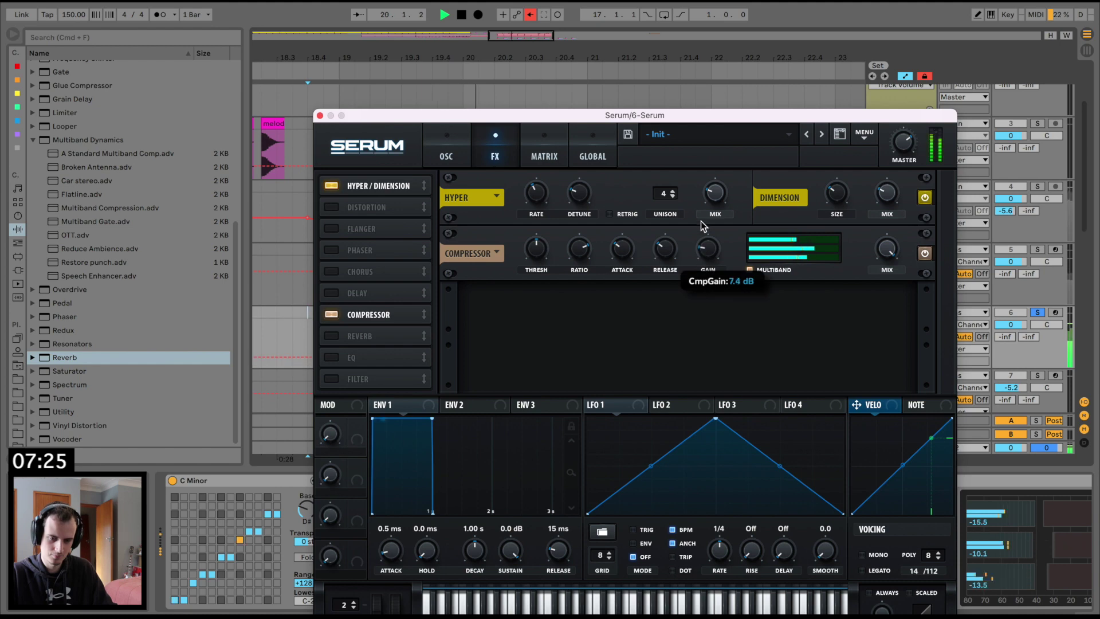
{"action": "left_click", "coordinate": [375, 209]}
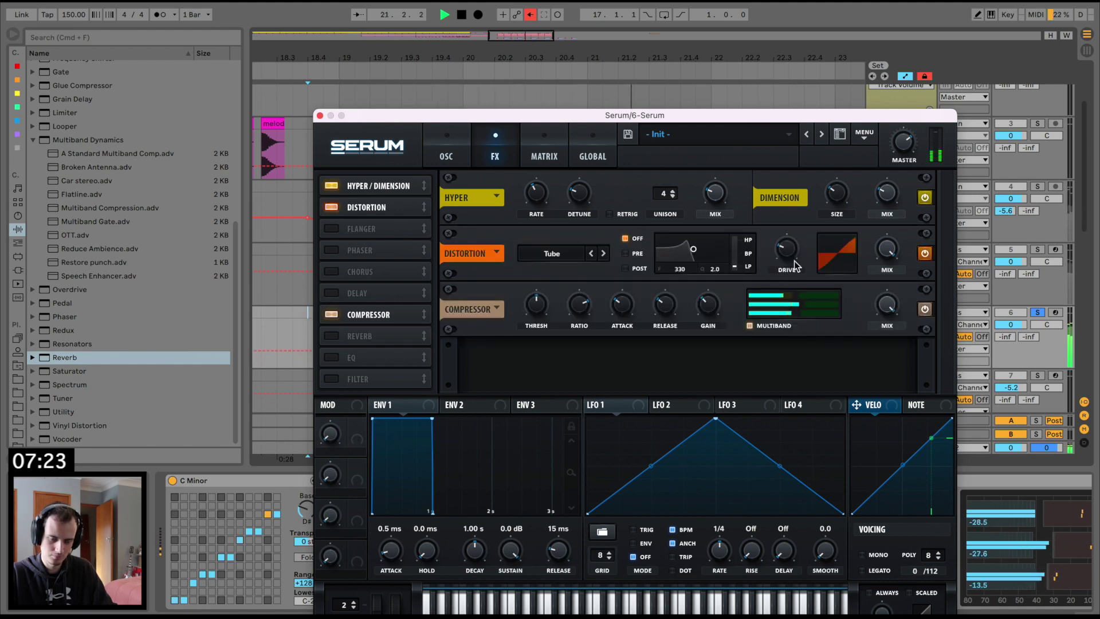
{"action": "left_click_drag", "start_coordinate": [794, 259], "coordinate": [801, 190]}
{"action": "key", "text": "space"}
{"action": "left_click", "coordinate": [320, 116]}
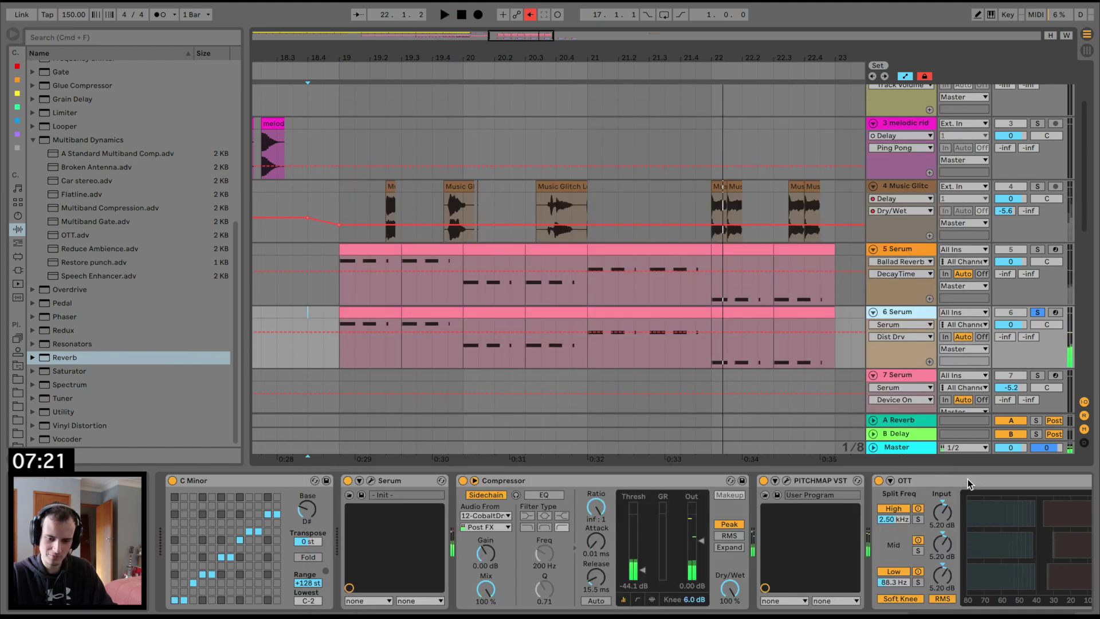
Insert a Chord MIDI effect before the C Minor scale on track 6 Serum with Shift 1 at +7 st.
{"action": "left_click", "coordinate": [913, 483]}
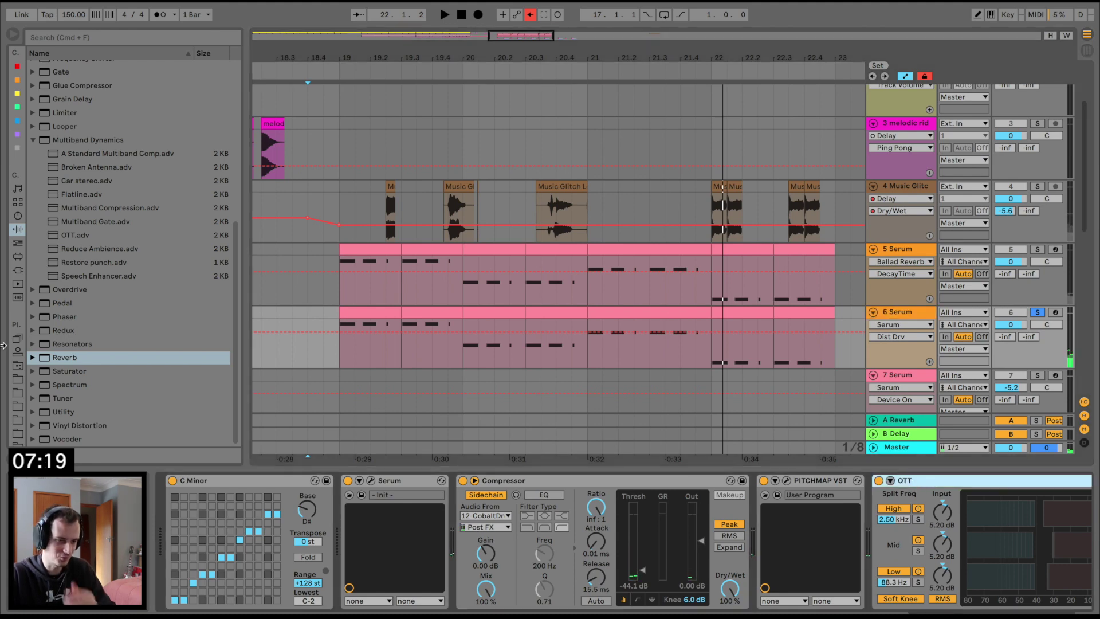
{"action": "left_click", "coordinate": [18, 243]}
{"action": "left_click", "coordinate": [38, 148]}
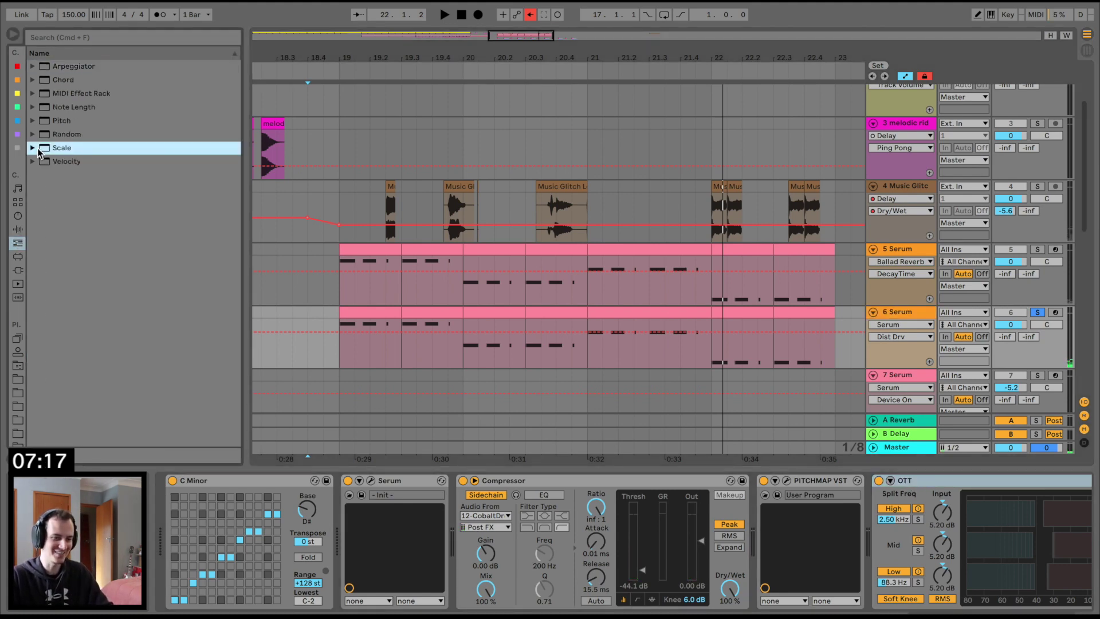
{"action": "left_click", "coordinate": [44, 122]}
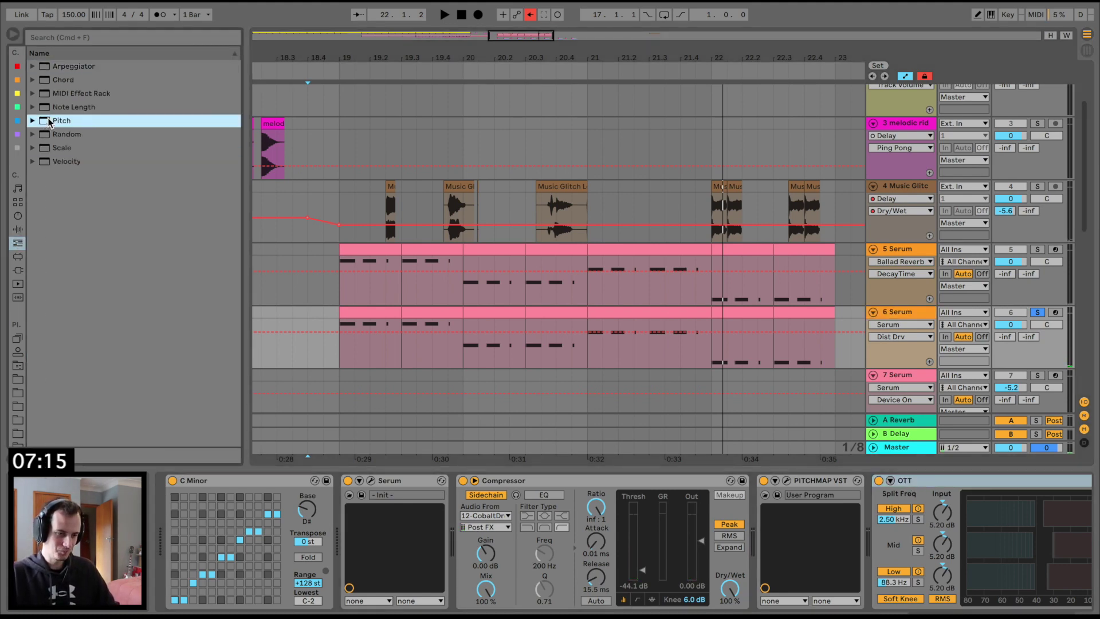
{"action": "left_click_drag", "start_coordinate": [62, 79], "coordinate": [351, 537]}
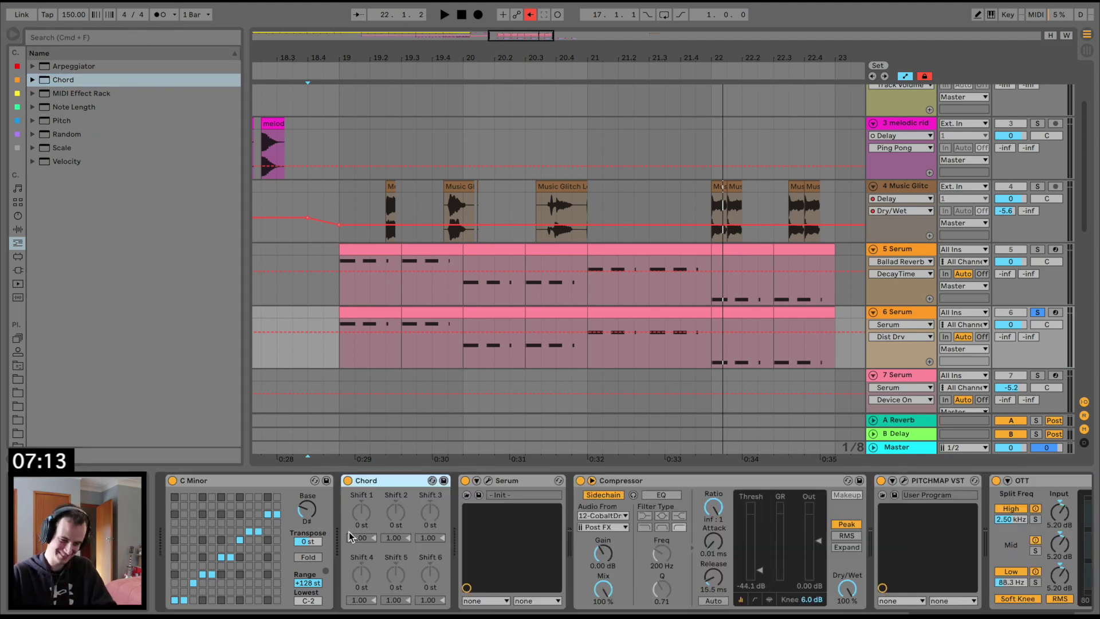
{"action": "left_click_drag", "start_coordinate": [393, 481], "coordinate": [184, 507]}
{"action": "key", "text": "space"}
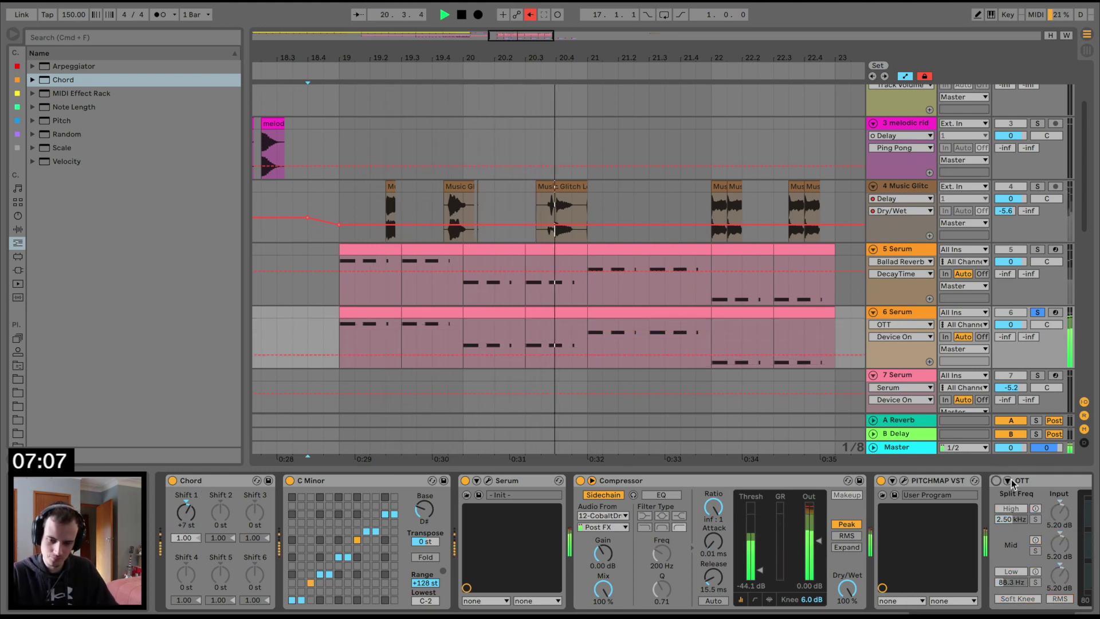
Delete the OTT device from track 6 Serum.
{"action": "left_click", "coordinate": [1027, 482]}
{"action": "key", "text": "0"}
{"action": "key", "text": "Delete"}
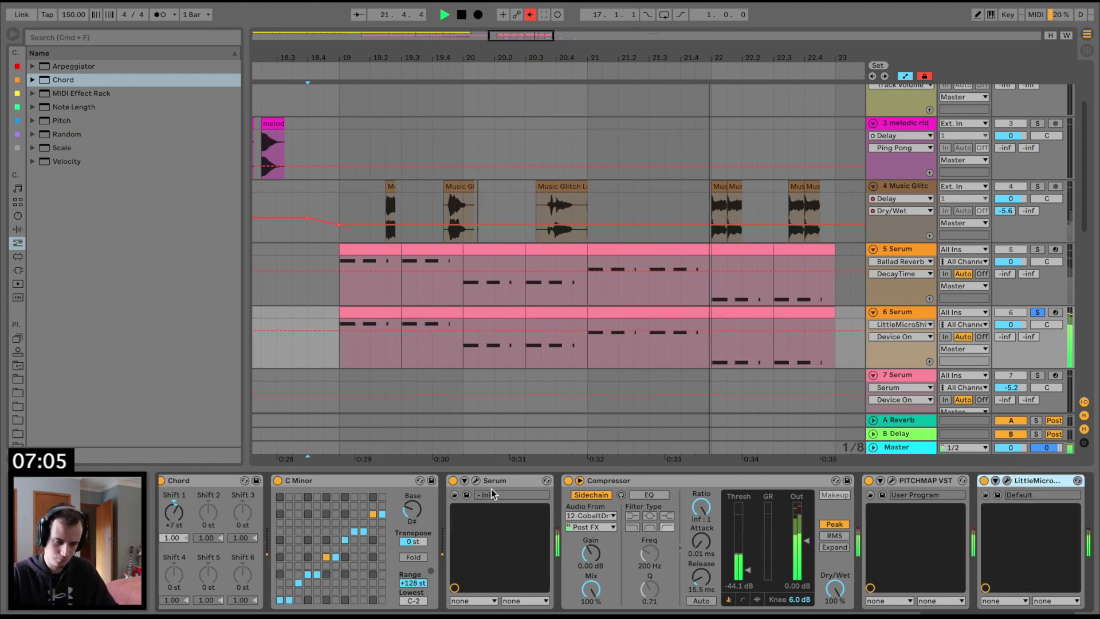
In track 6 Serum, raise Osc B one octave and shape Envelope 1 to about 134 ms attack, 209 ms decay and -∞ dB sustain.
{"action": "key", "text": "space"}
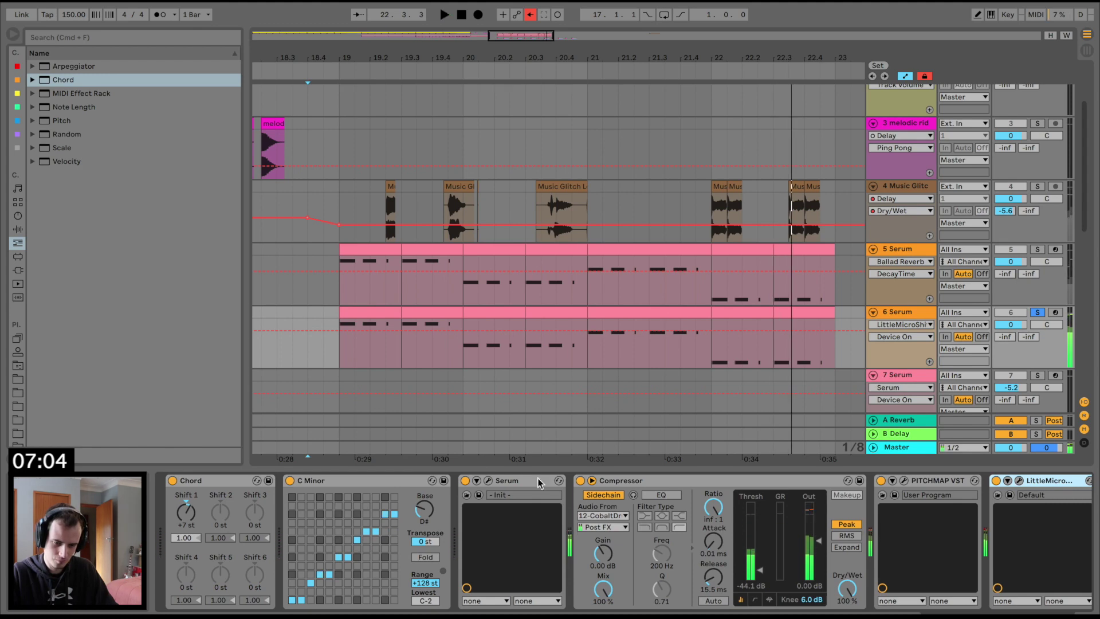
{"action": "left_click", "coordinate": [488, 480]}
{"action": "left_click_drag", "start_coordinate": [644, 220], "coordinate": [652, 189]}
{"action": "key", "text": "space"}
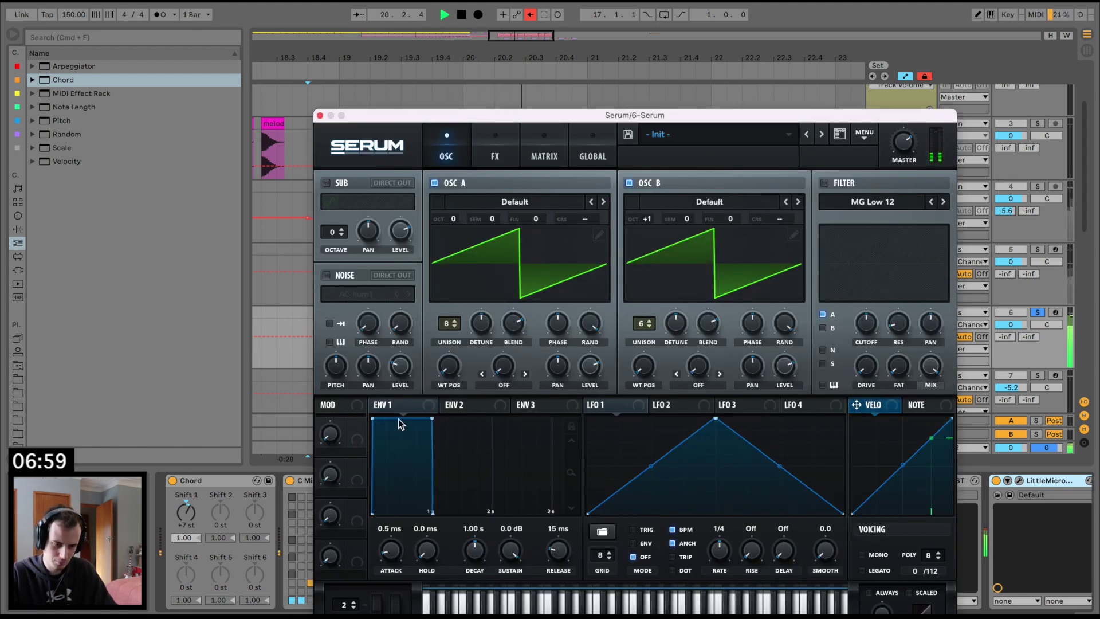
{"action": "left_click_drag", "start_coordinate": [373, 418], "coordinate": [400, 511]}
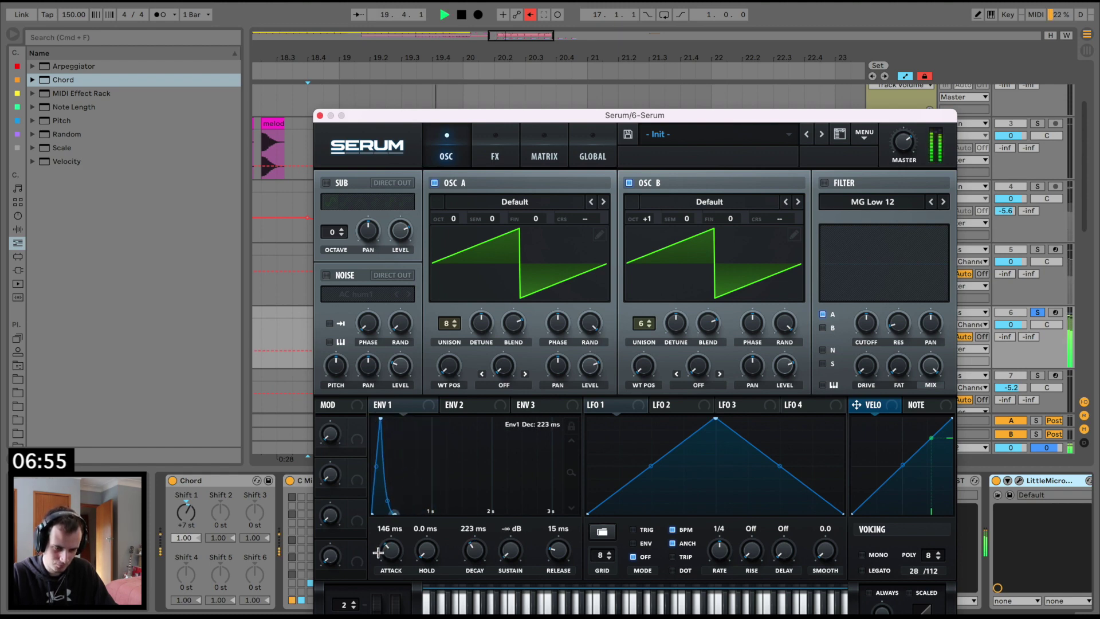
{"action": "left_click_drag", "start_coordinate": [379, 418], "coordinate": [377, 418]}
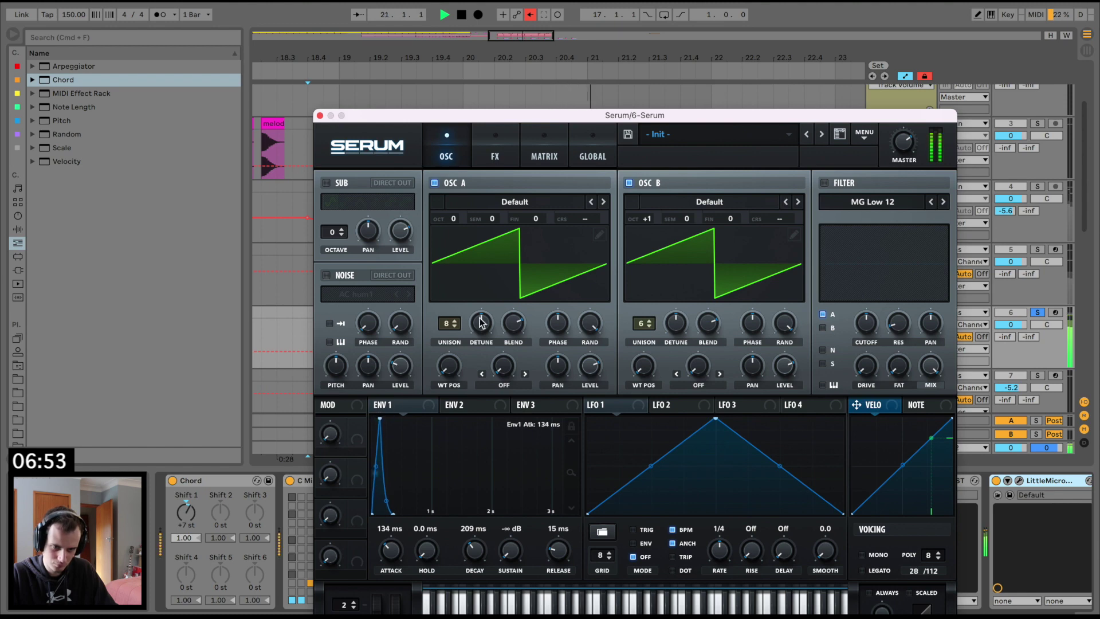
Modulate Osc B's octave, set to 0, with LFO 1 at a 1/2 rate, and set the Chord device's Shift 2 to +19 st.
{"action": "left_click_drag", "start_coordinate": [652, 222], "coordinate": [648, 280]}
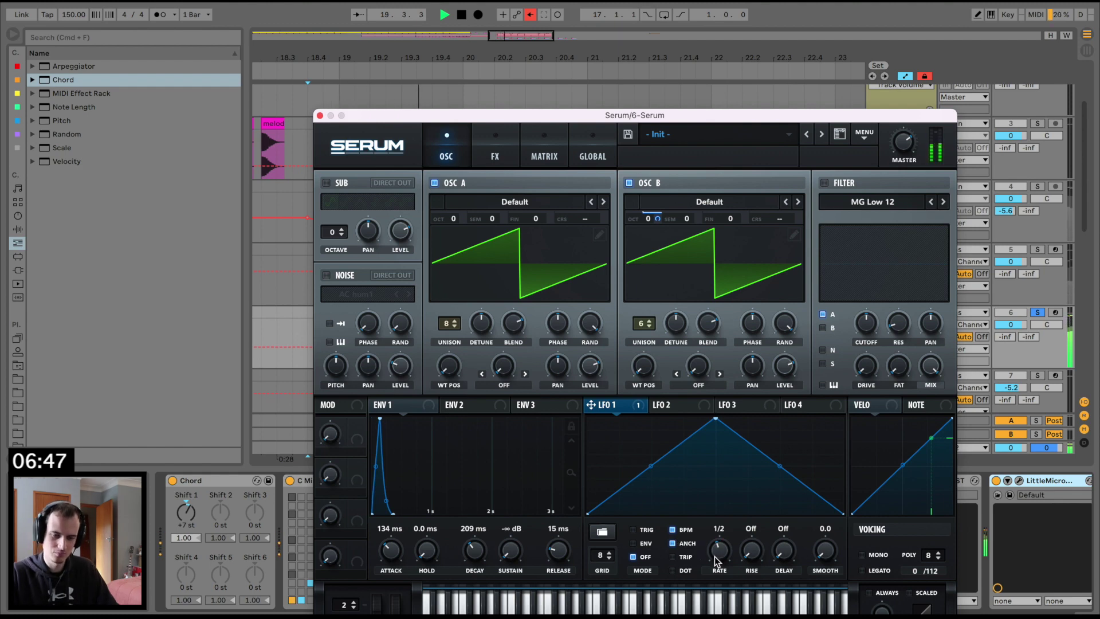
{"action": "left_click", "coordinate": [321, 116]}
{"action": "left_click_drag", "start_coordinate": [219, 528], "coordinate": [220, 522]}
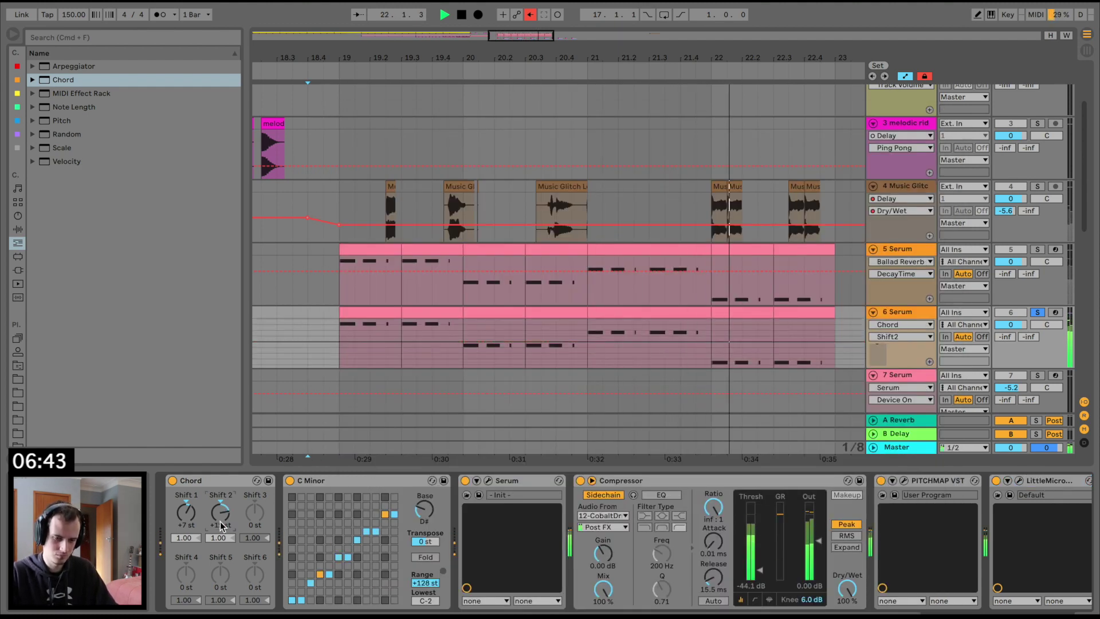
Try transposing all notes of the track 5 Serum clip at bar 21 down one semitone to C3.
{"action": "left_click", "coordinate": [647, 250]}
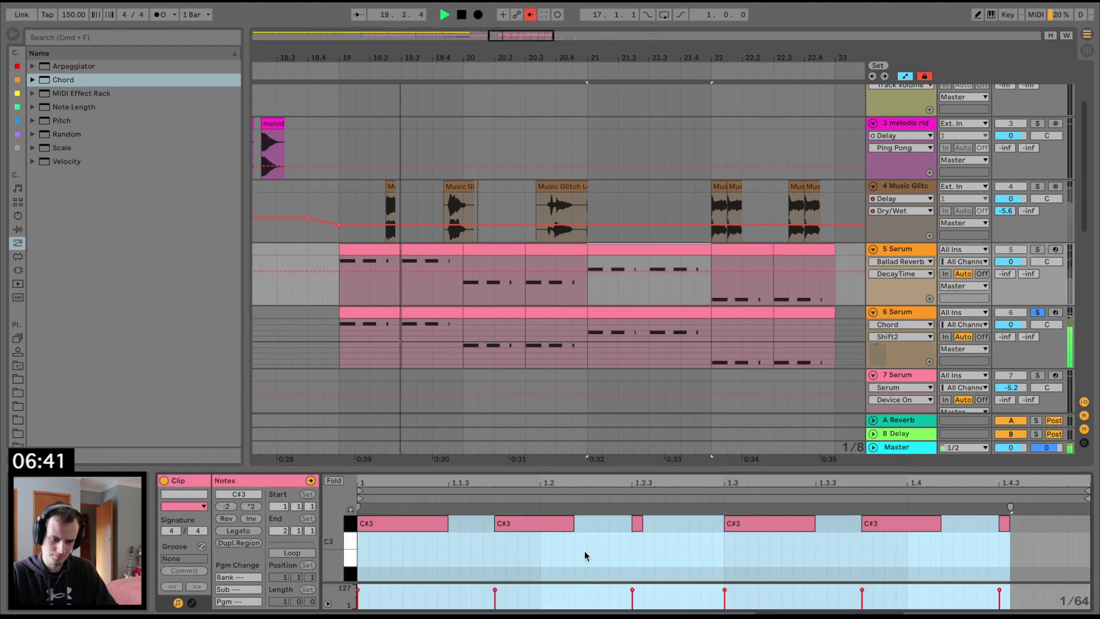
{"action": "key", "text": "super+a"}
{"action": "key", "text": "Down"}
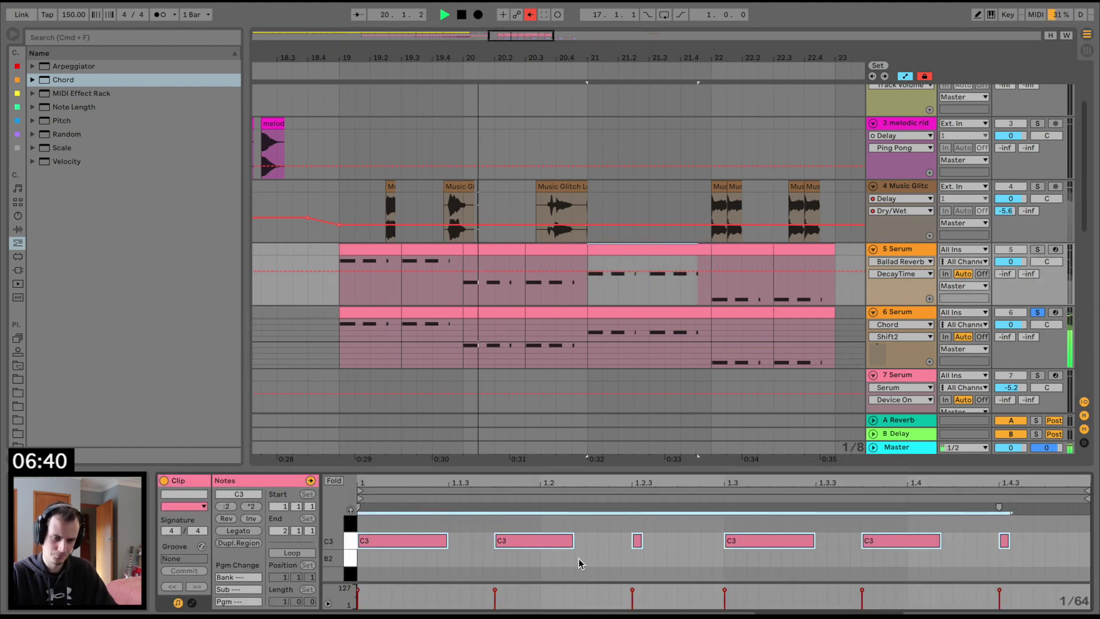
{"action": "left_click", "coordinate": [919, 253]}
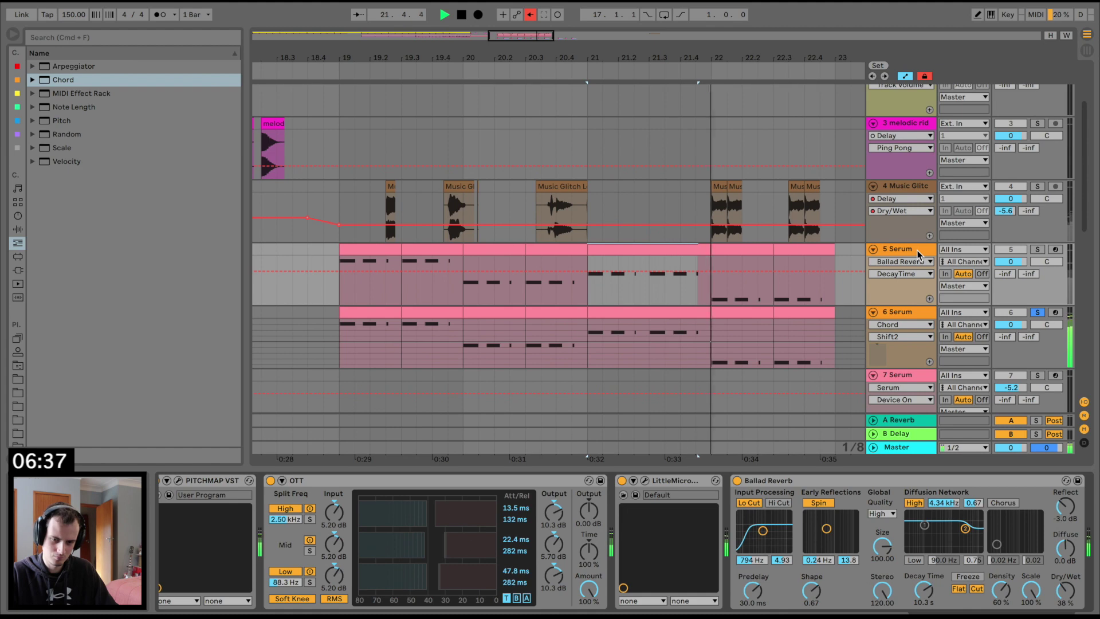
{"action": "key", "text": "space"}
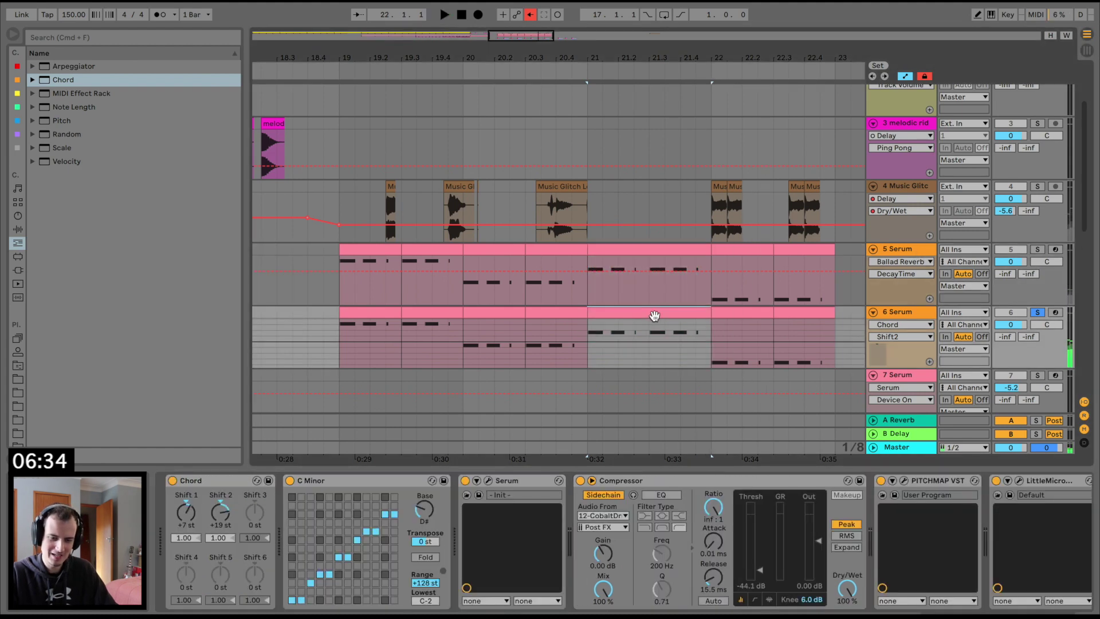
Transpose all notes of the track 6 Serum clip at bar 21 down one semitone to C3 and audition it.
{"action": "left_click", "coordinate": [653, 317]}
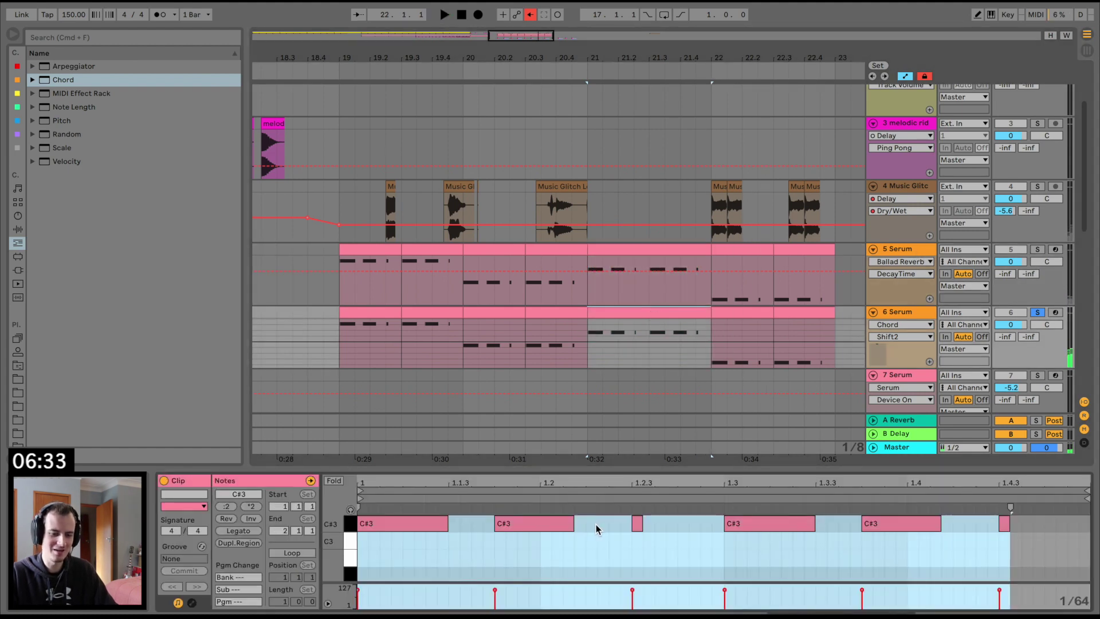
{"action": "key", "text": "super+a"}
{"action": "key", "text": "Down"}
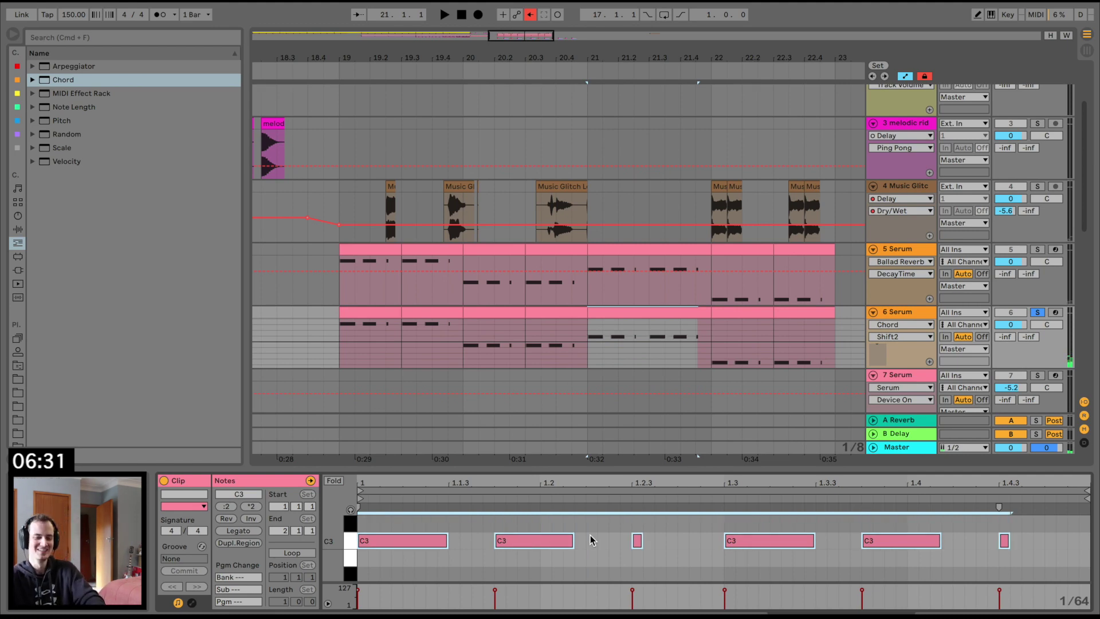
{"action": "key", "text": "space"}
{"action": "key", "text": "space"}
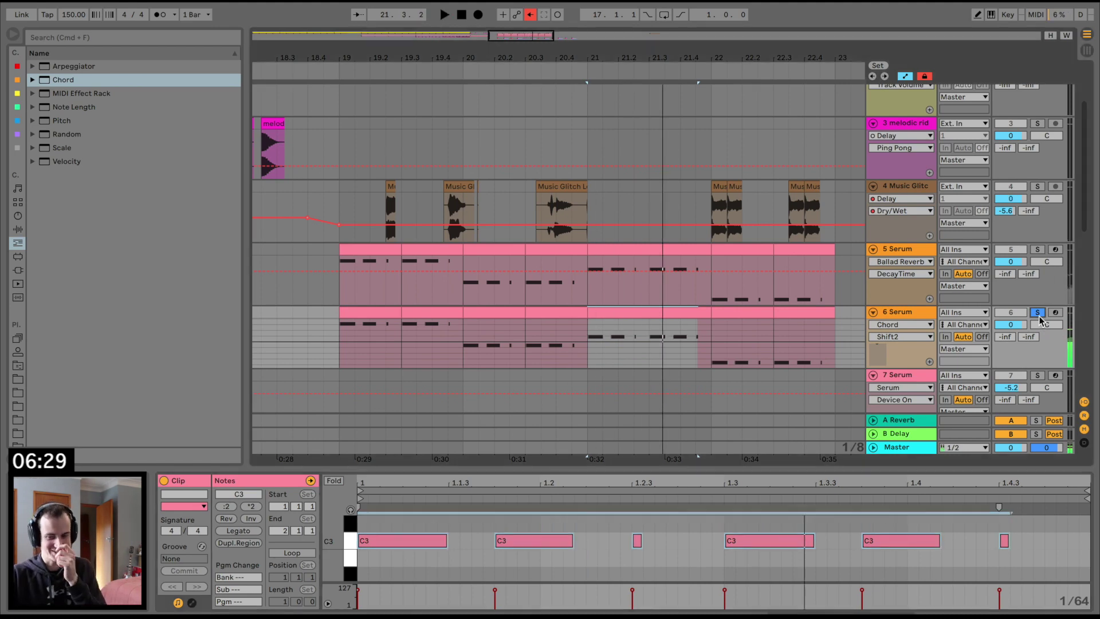
Unsolo track 6 Serum and play the full drop from just before bar 19.
{"action": "left_click", "coordinate": [323, 336]}
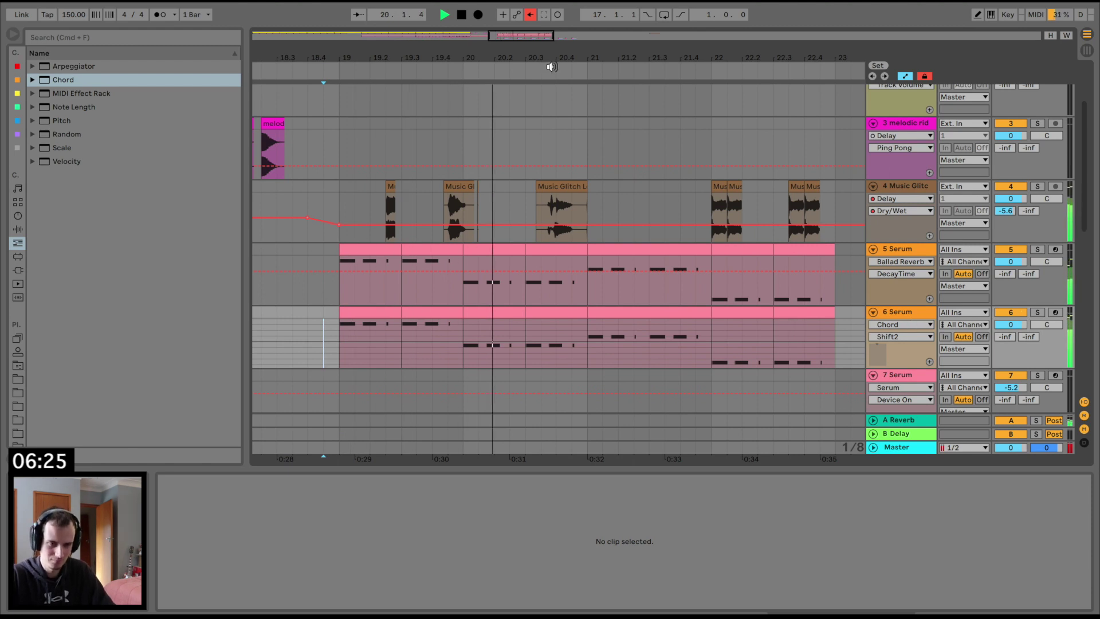
{"action": "left_click_drag", "start_coordinate": [550, 53], "coordinate": [549, 53]}
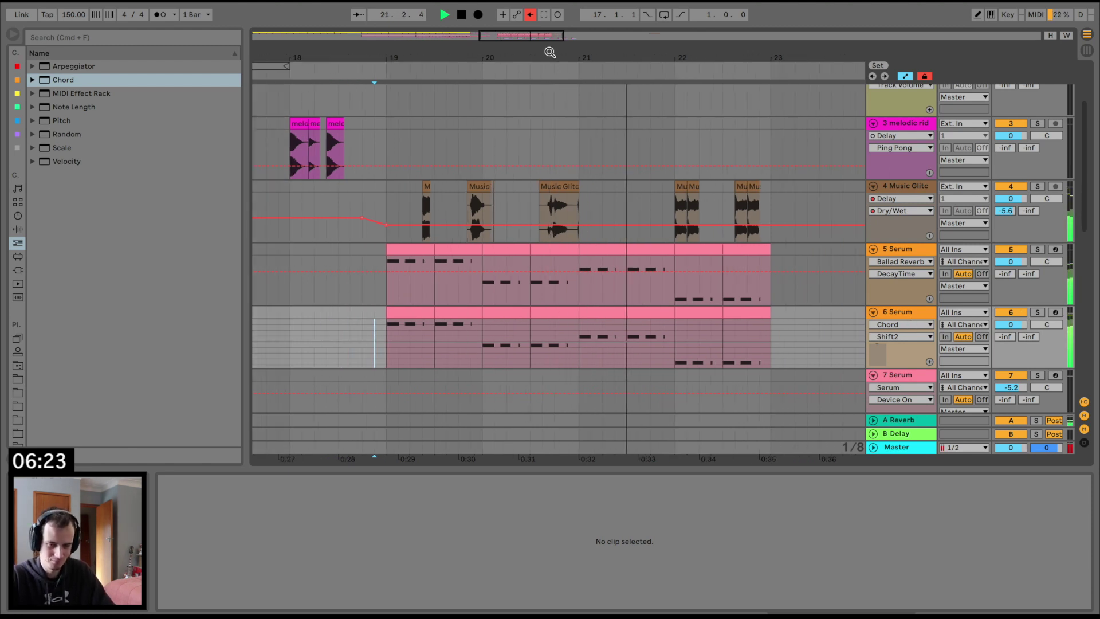
{"action": "left_click", "coordinate": [901, 314]}
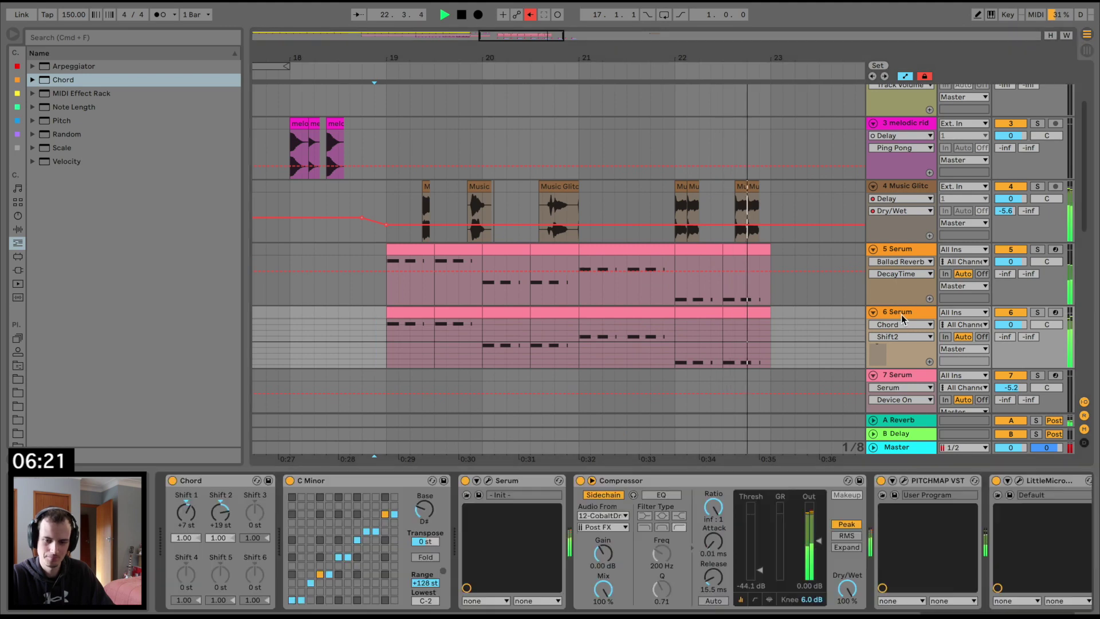
{"action": "key", "text": "space"}
Solo track 6 Serum and compare its sound with the LittleMicroShift effect bypassed and active.
{"action": "left_click", "coordinate": [1036, 313]}
{"action": "scroll", "coordinate": [818, 559], "scroll_direction": "right", "scroll_amount": 7}
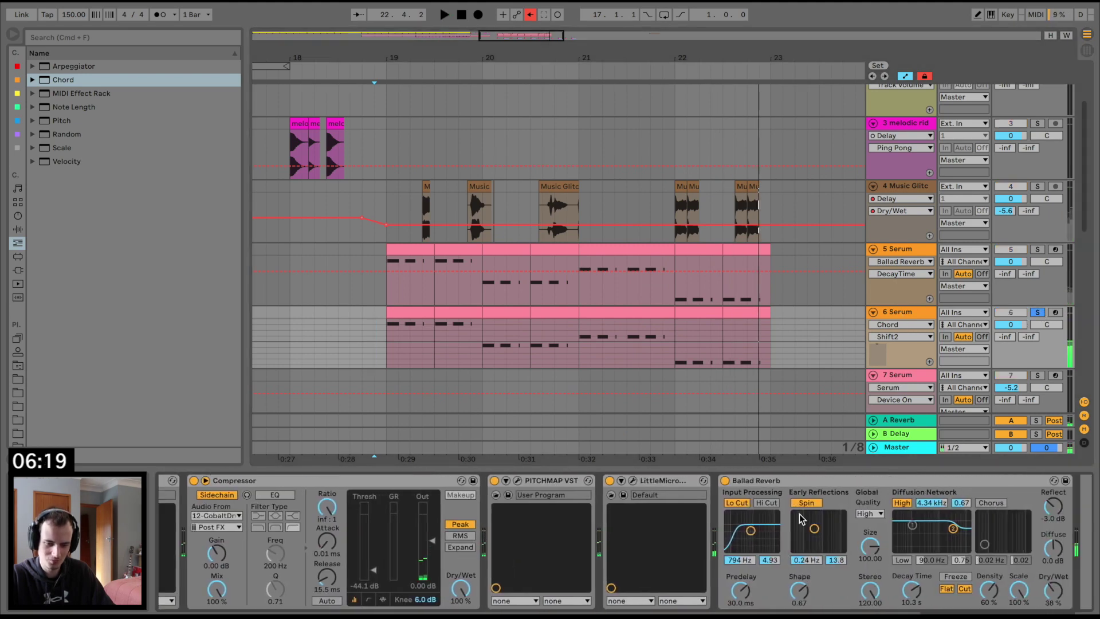
{"action": "key", "text": "space"}
{"action": "left_click", "coordinate": [610, 481]}
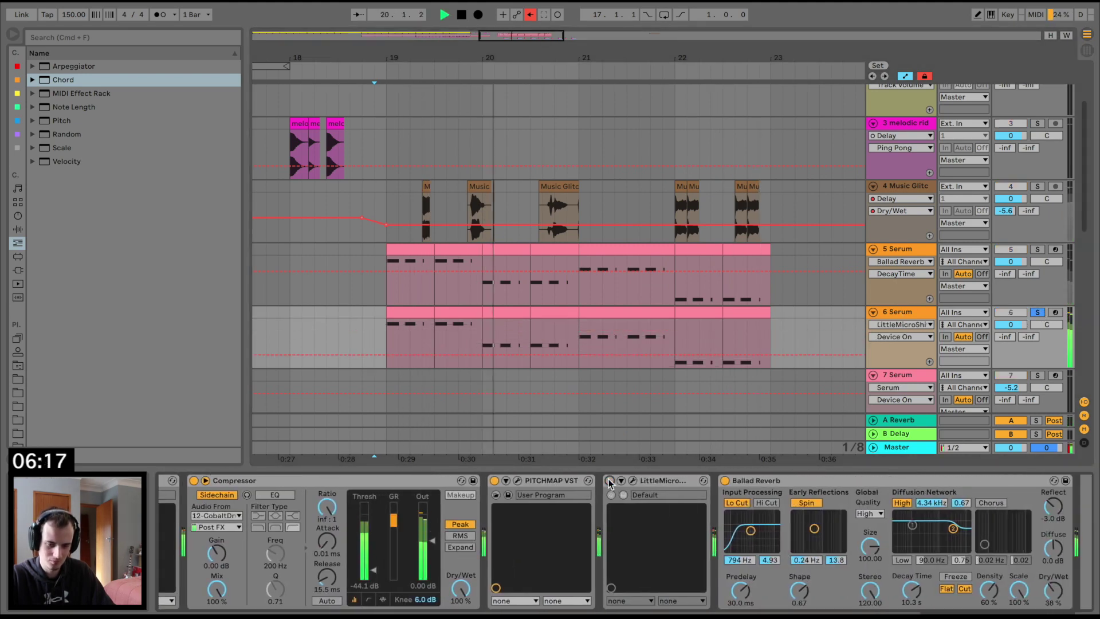
{"action": "left_click", "coordinate": [609, 481]}
{"action": "scroll", "coordinate": [661, 524], "scroll_direction": "left", "scroll_amount": 7}
{"action": "key", "text": "space"}
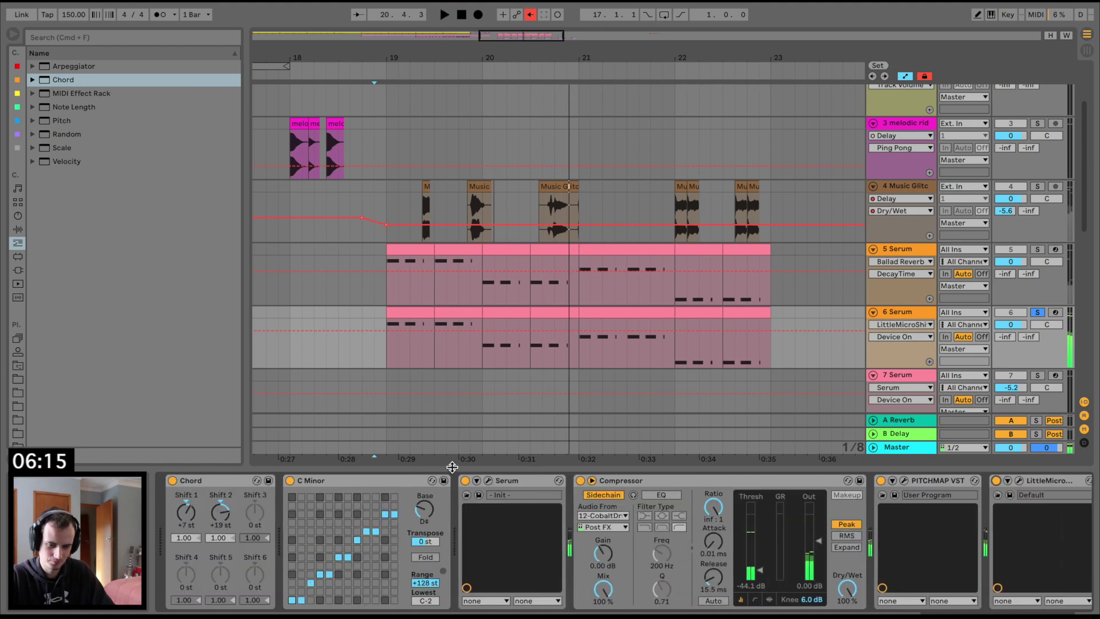
Compare track 6's sound with the PITCHMAP effect bypassed and active.
{"action": "left_click", "coordinate": [880, 480]}
{"action": "key", "text": "space"}
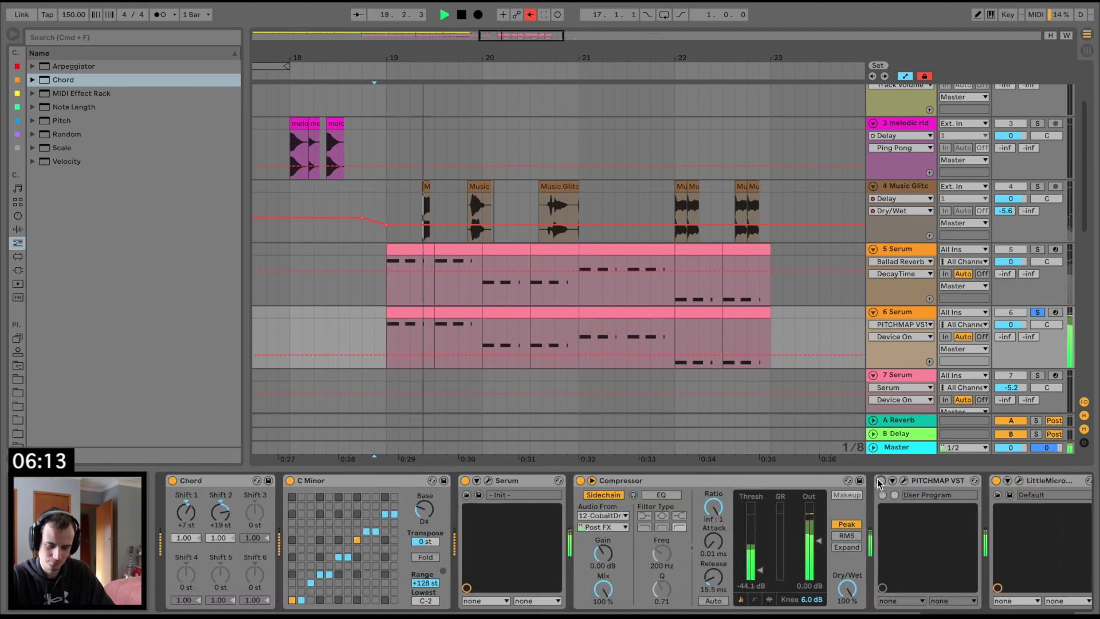
{"action": "key", "text": "space"}
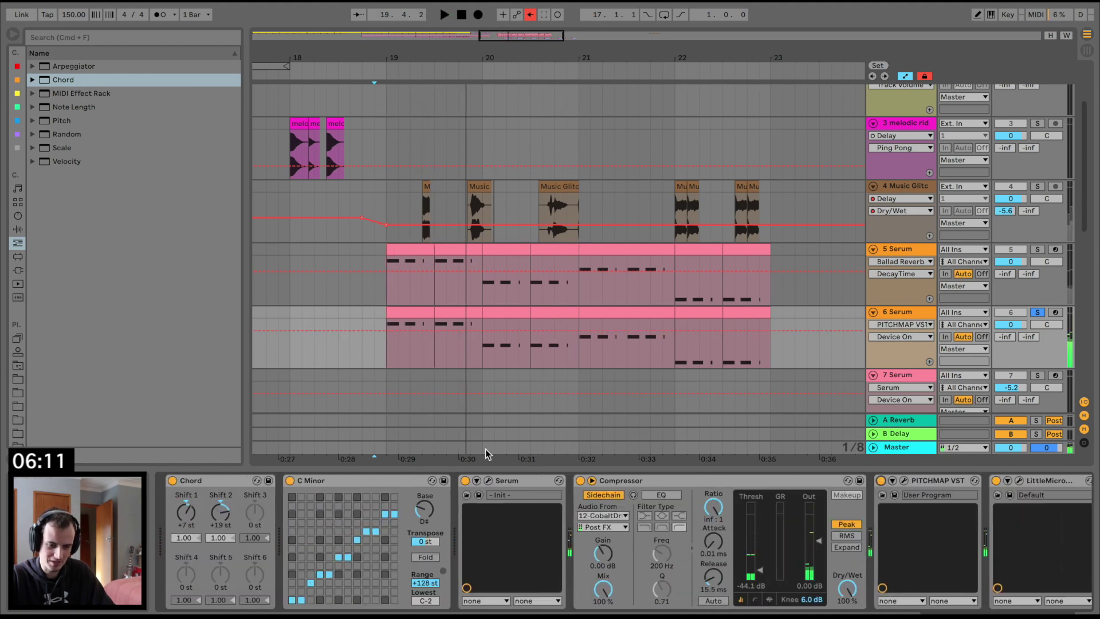
In track 6 Serum's effects, disable the Compressor's multiband mode and set the Distortion drive to about 51%.
{"action": "left_click", "coordinate": [487, 480]}
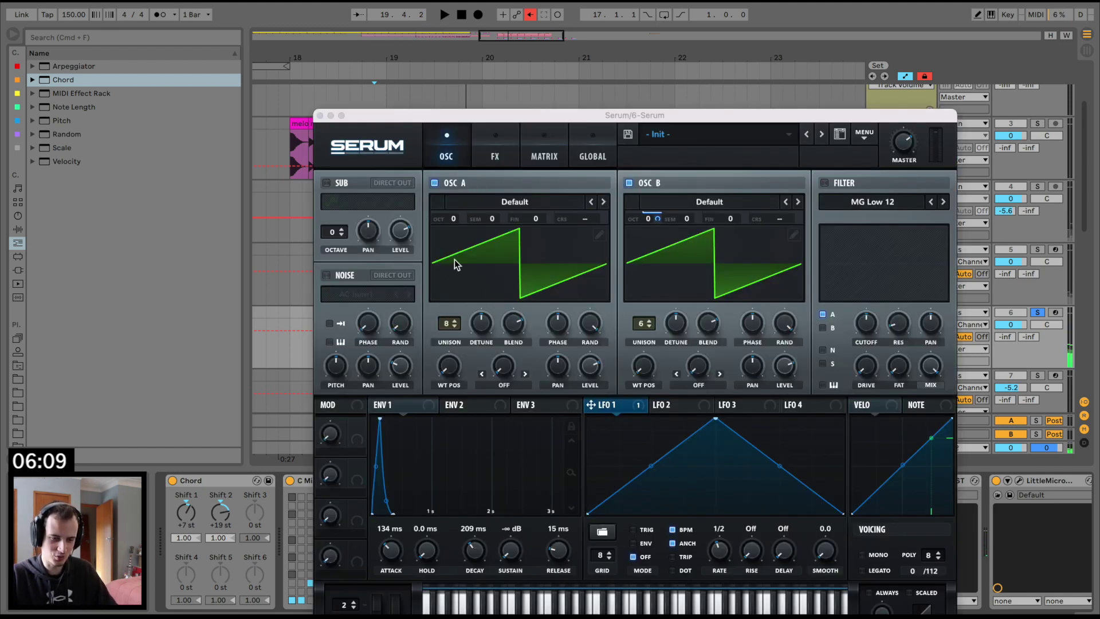
{"action": "left_click", "coordinate": [496, 153]}
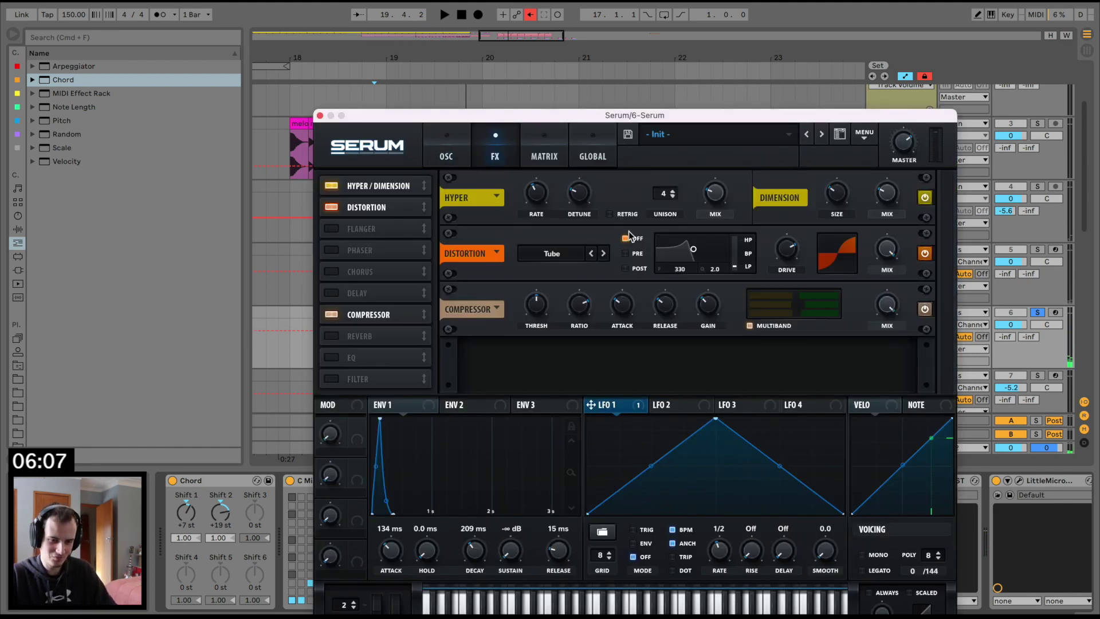
{"action": "left_click", "coordinate": [760, 325]}
{"action": "key", "text": "space"}
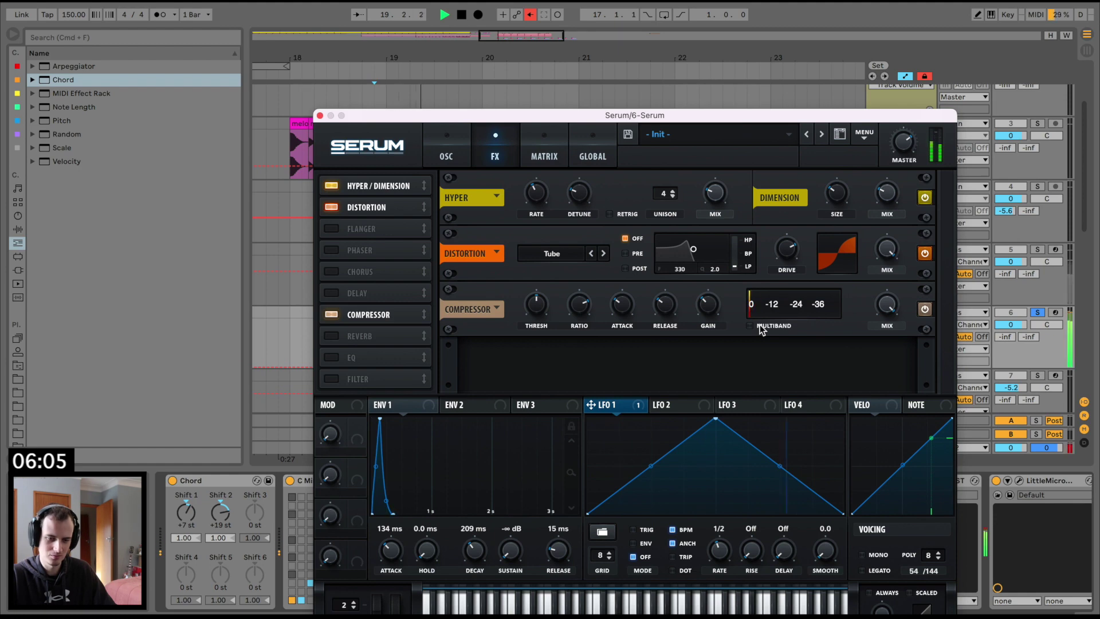
{"action": "left_click_drag", "start_coordinate": [791, 248], "coordinate": [791, 260]}
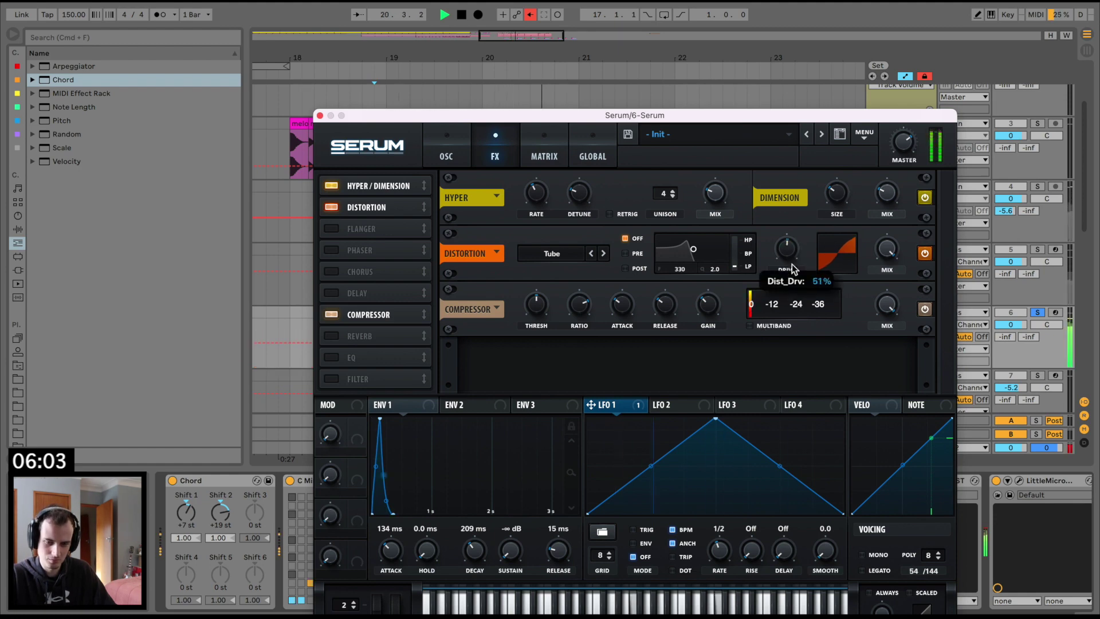
Set Osc A to 12 unison voices with slightly more detune, disable Osc B, and arm track 6 for live testing.
{"action": "left_click", "coordinate": [453, 156]}
{"action": "key", "text": "space"}
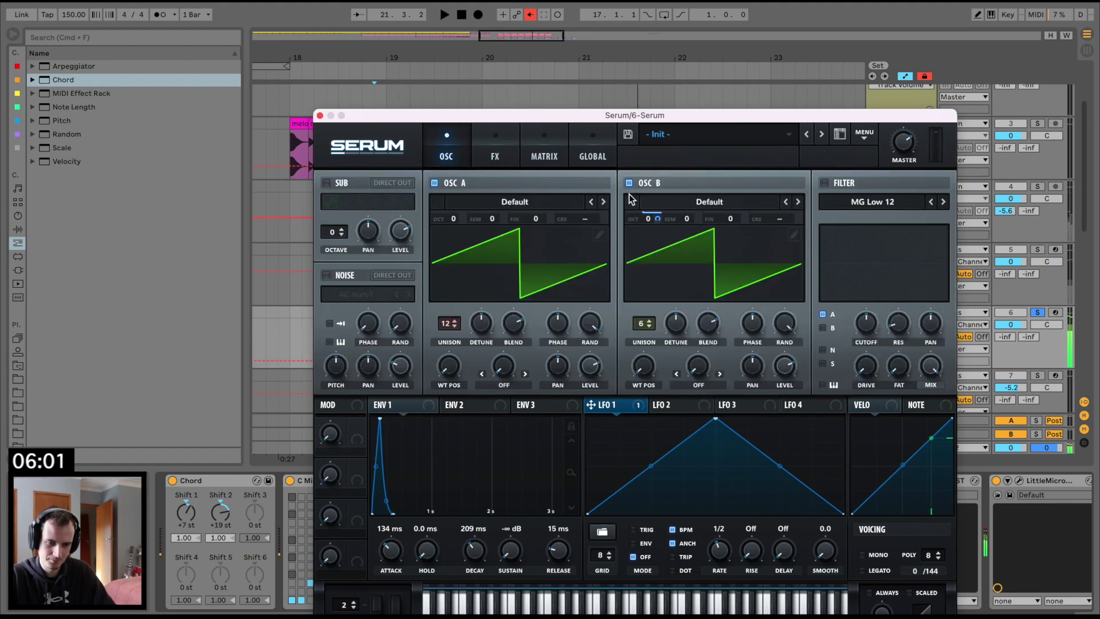
{"action": "left_click", "coordinate": [629, 183]}
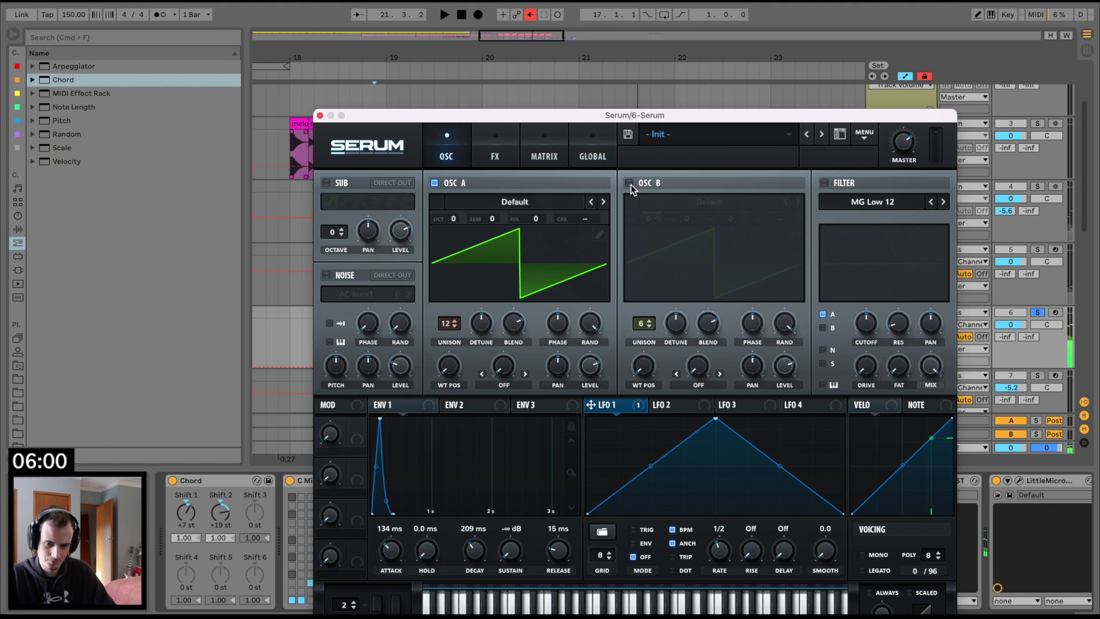
{"action": "left_click", "coordinate": [1051, 312]}
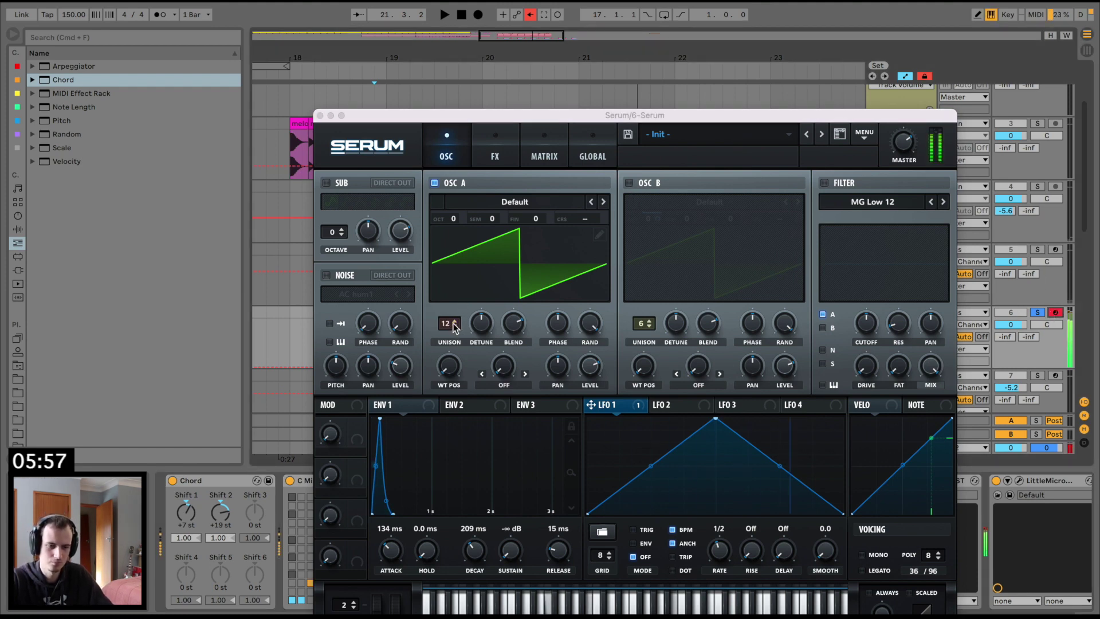
{"action": "mouse_move", "coordinate": [482, 324]}
{"action": "left_mouse_down"}
{"action": "mouse_move", "coordinate": [510, 247]}
{"action": "mouse_move", "coordinate": [480, 315]}
{"action": "left_mouse_up"}
Enable Serum's MG Low 12 filter on Osc A and modulate its cutoff with Envelope 1.
{"action": "left_click", "coordinate": [824, 184]}
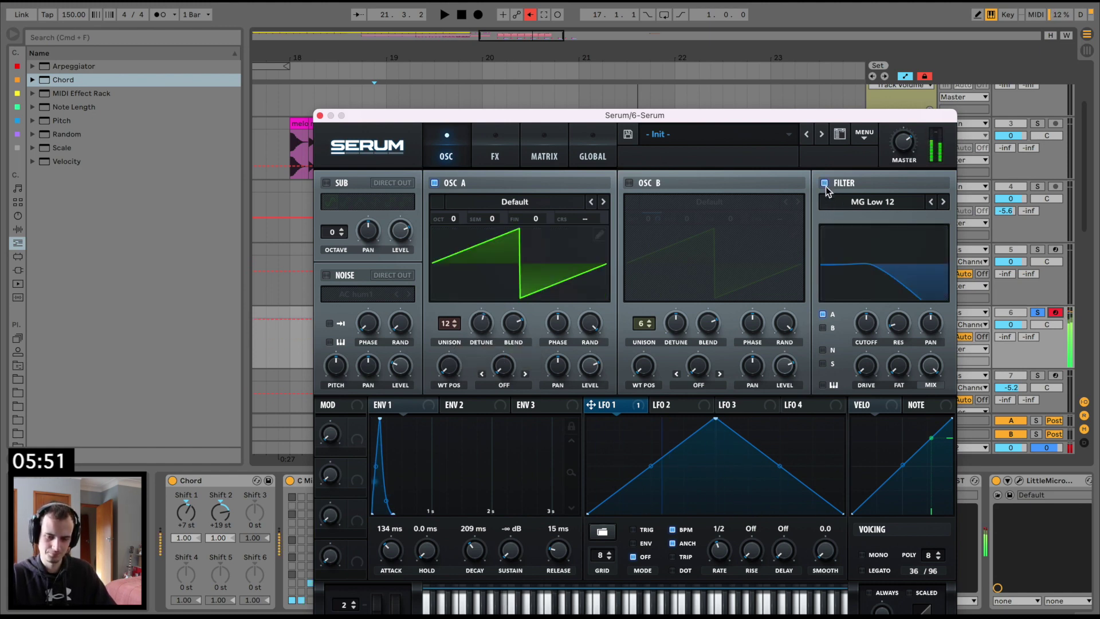
{"action": "mouse_move", "coordinate": [863, 317]}
{"action": "left_mouse_down"}
{"action": "mouse_move", "coordinate": [866, 286]}
{"action": "mouse_move", "coordinate": [873, 321]}
{"action": "left_mouse_up"}
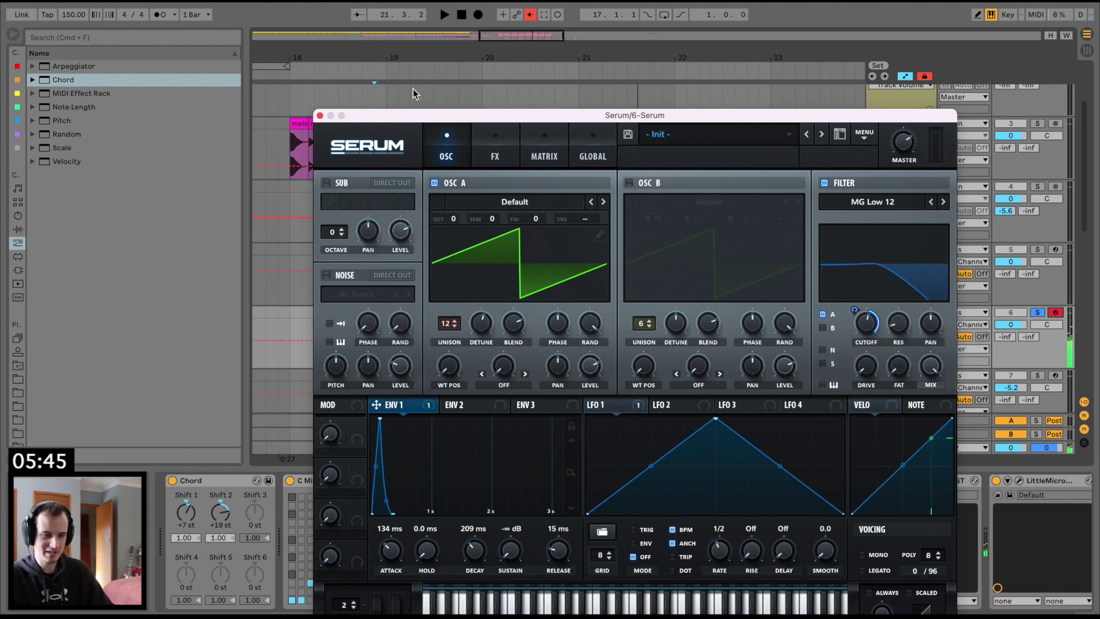
{"action": "left_click", "coordinate": [318, 115]}
Play the drop with track 6 unsoloed and raise its Serum filter cutoff to brighten the layer.
{"action": "key", "text": "space"}
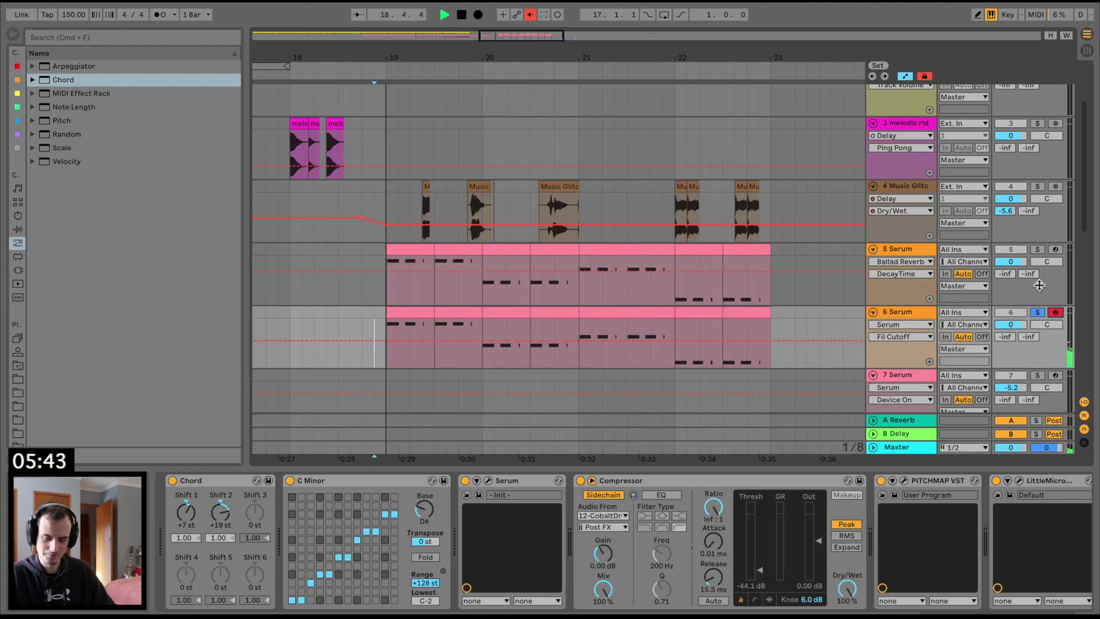
{"action": "left_click", "coordinate": [1038, 312]}
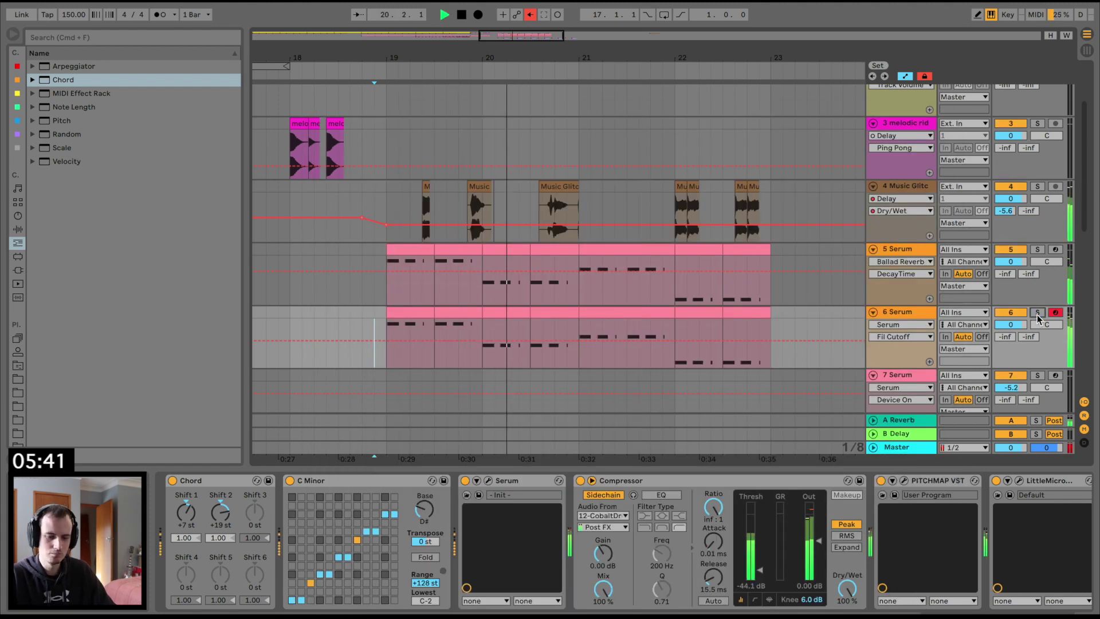
{"action": "left_click", "coordinate": [488, 480]}
{"action": "left_click_drag", "start_coordinate": [866, 324], "coordinate": [869, 309]}
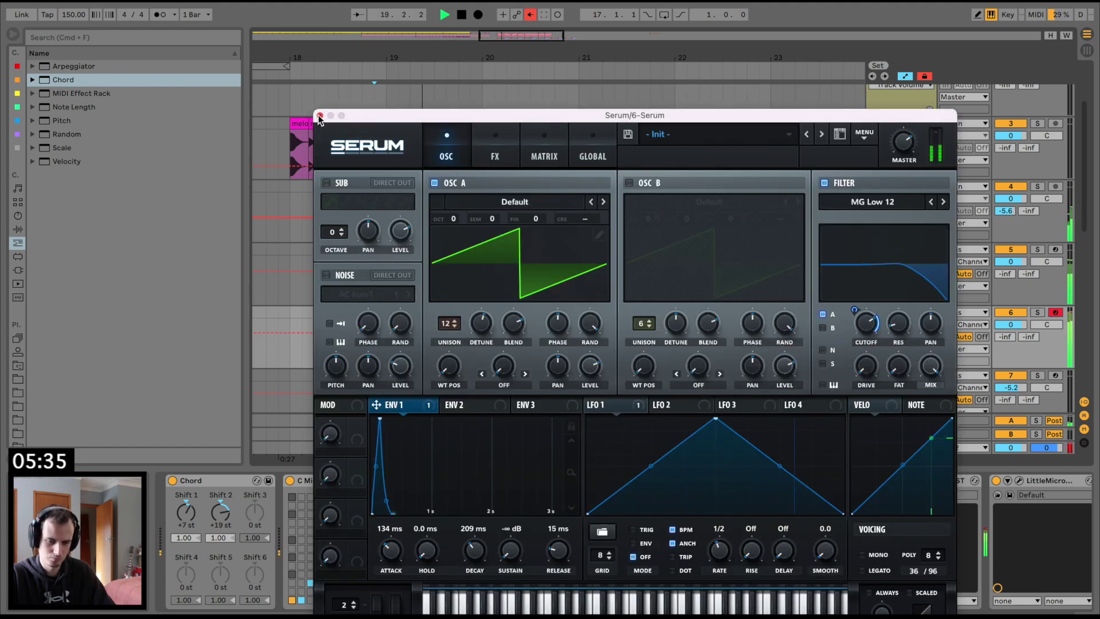
{"action": "left_click", "coordinate": [319, 117]}
Set the Dry/Wet of track 6's Ballad Reverb to 23%.
{"action": "scroll", "coordinate": [1011, 573], "scroll_direction": "right", "scroll_amount": 10}
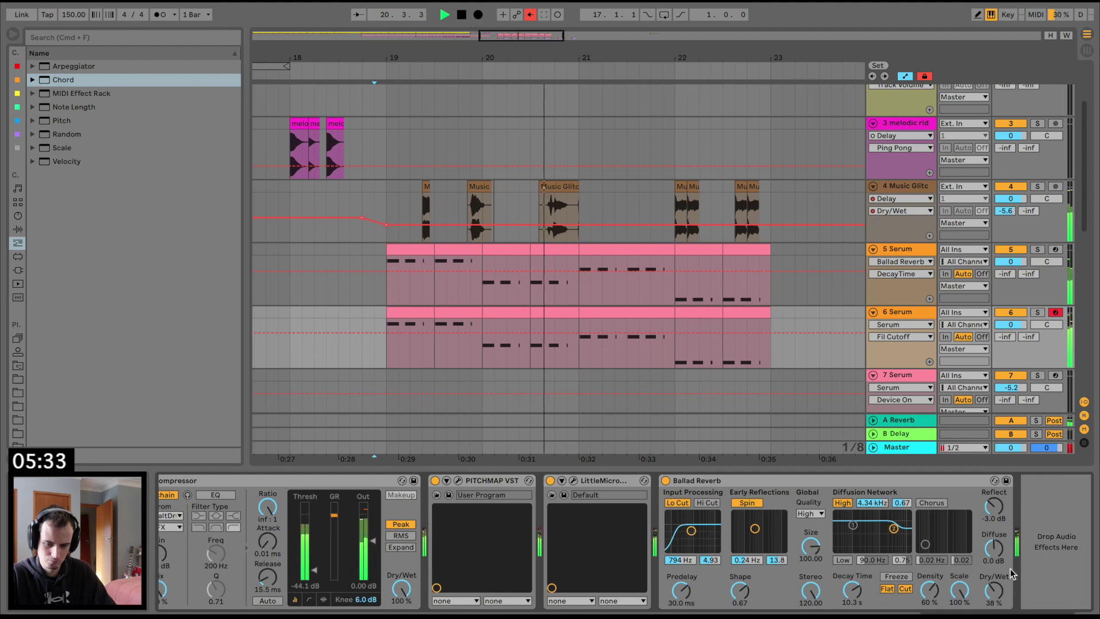
{"action": "left_click_drag", "start_coordinate": [993, 590], "coordinate": [994, 605]}
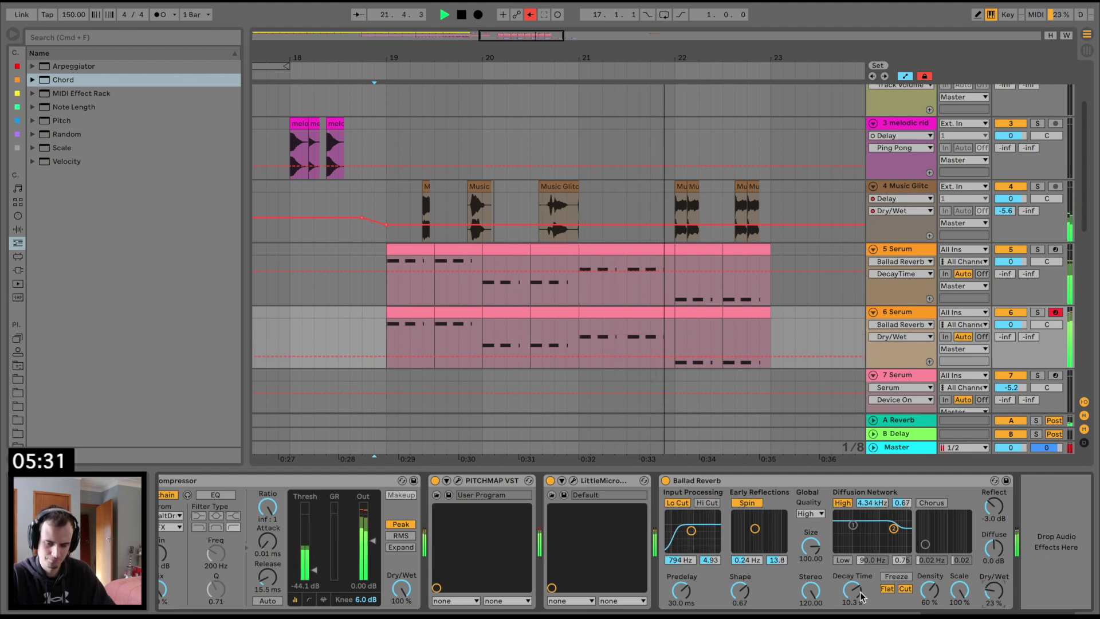
Set the Ballad Reverb on track 6 to a 4.98 s decay time and 44% Dry/Wet, then restart playback.
{"action": "left_click_drag", "start_coordinate": [859, 592], "coordinate": [858, 604]}
{"action": "left_click_drag", "start_coordinate": [994, 591], "coordinate": [993, 573]}
{"action": "key", "text": "space"}
{"action": "key", "text": "space"}
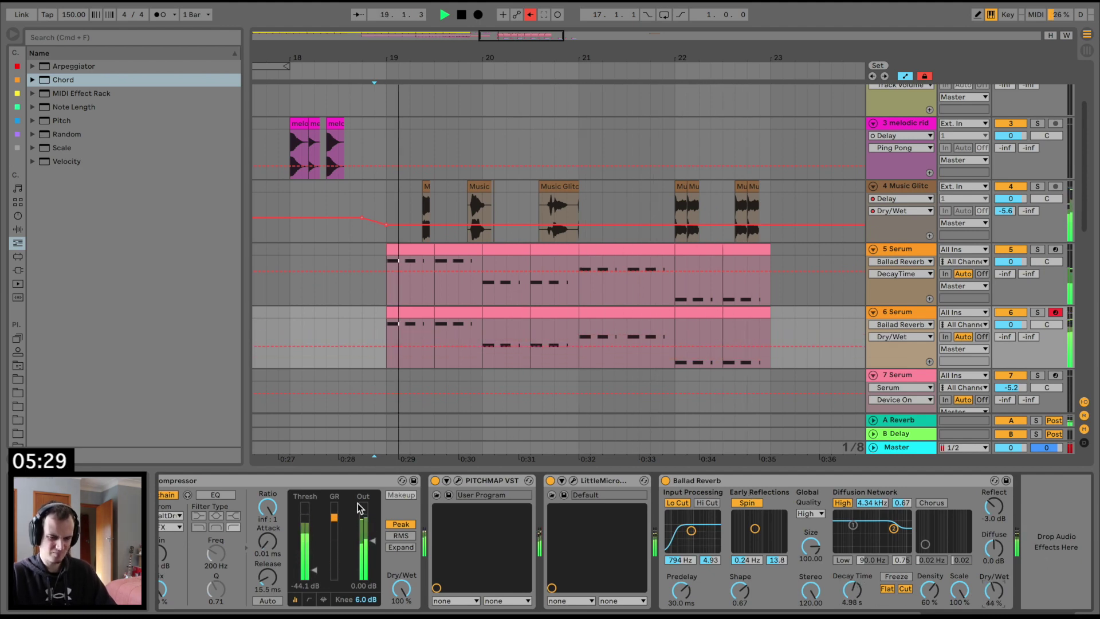
In the effects of track 6's Serum, enable multiband compression and Chorus, and adjust the Chorus mix by ear.
{"action": "scroll", "coordinate": [359, 508], "scroll_direction": "left", "scroll_amount": 10}
{"action": "left_click", "coordinate": [491, 481]}
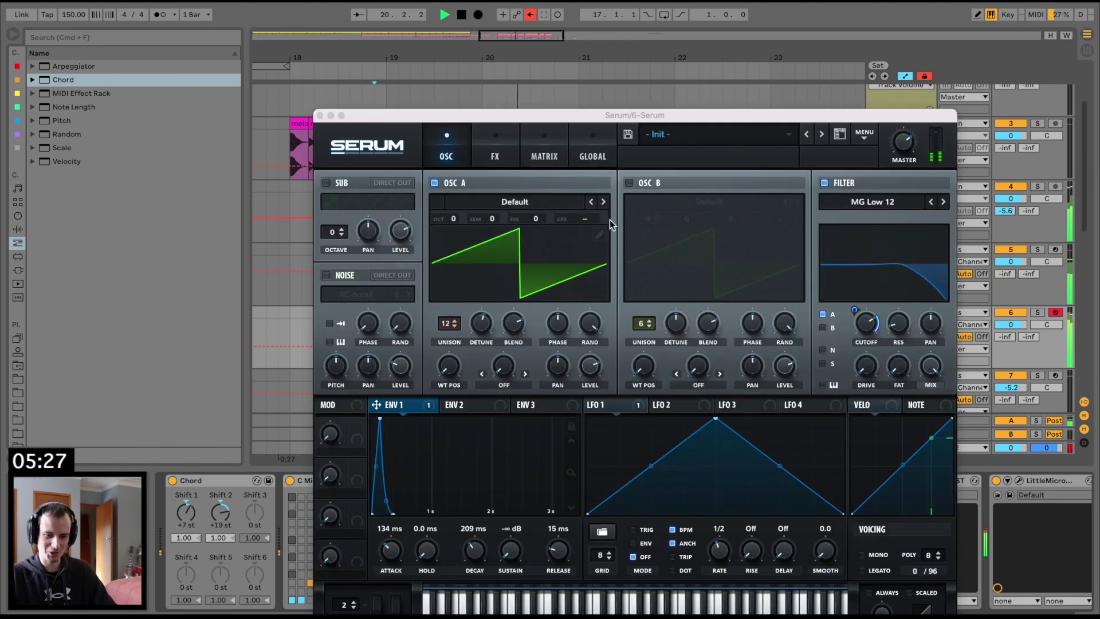
{"action": "left_click", "coordinate": [497, 150]}
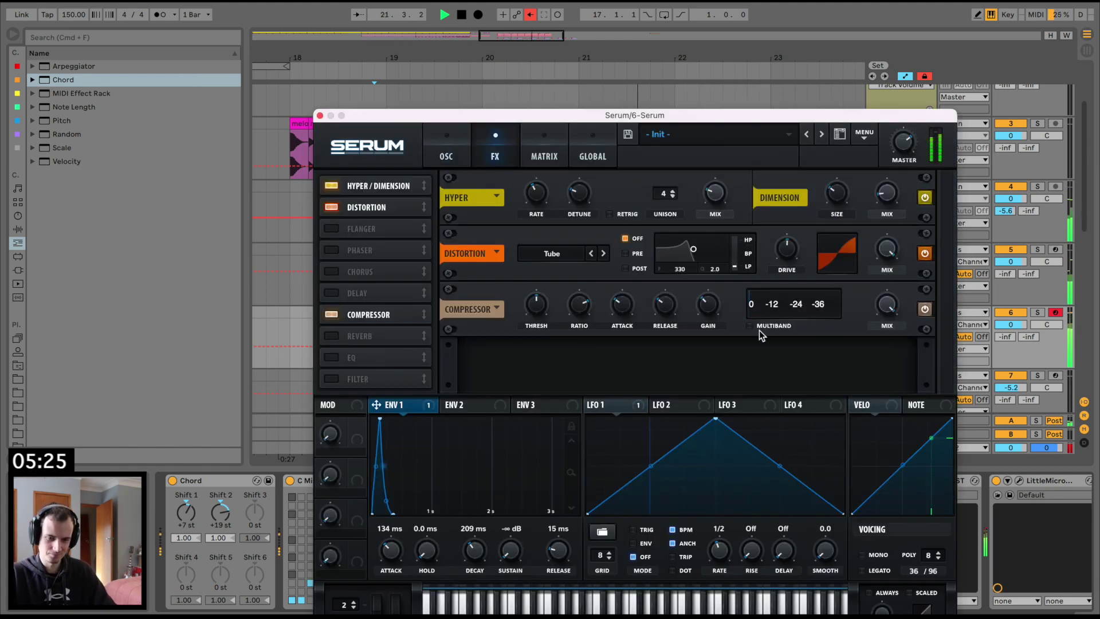
{"action": "left_click", "coordinate": [331, 272]}
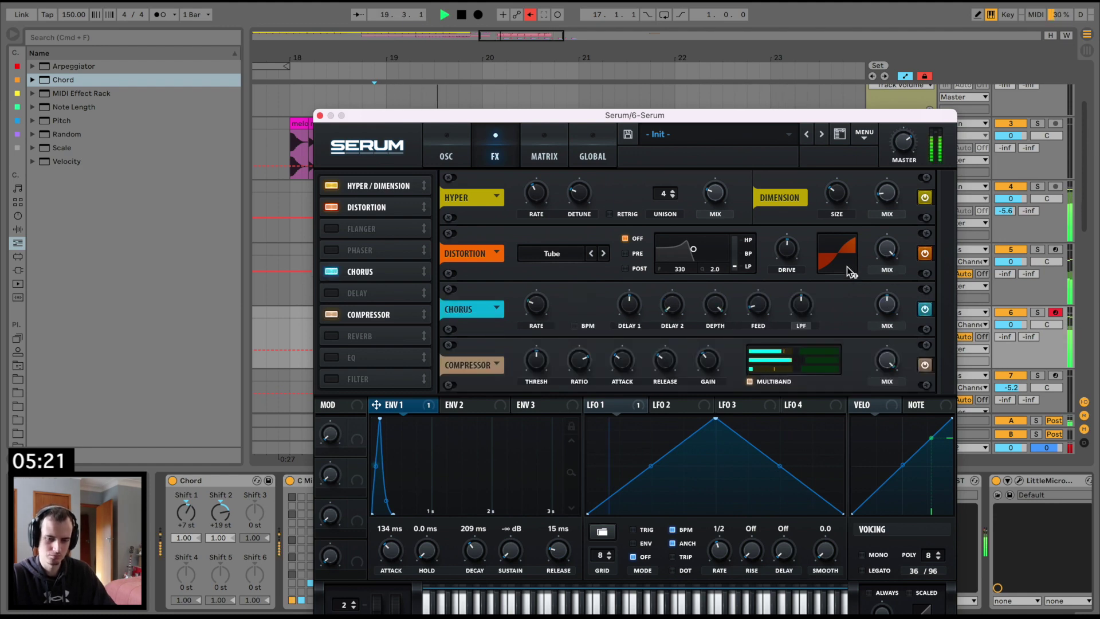
{"action": "left_click_drag", "start_coordinate": [893, 304], "coordinate": [920, 140]}
{"action": "left_click_drag", "start_coordinate": [887, 311], "coordinate": [862, 375]}
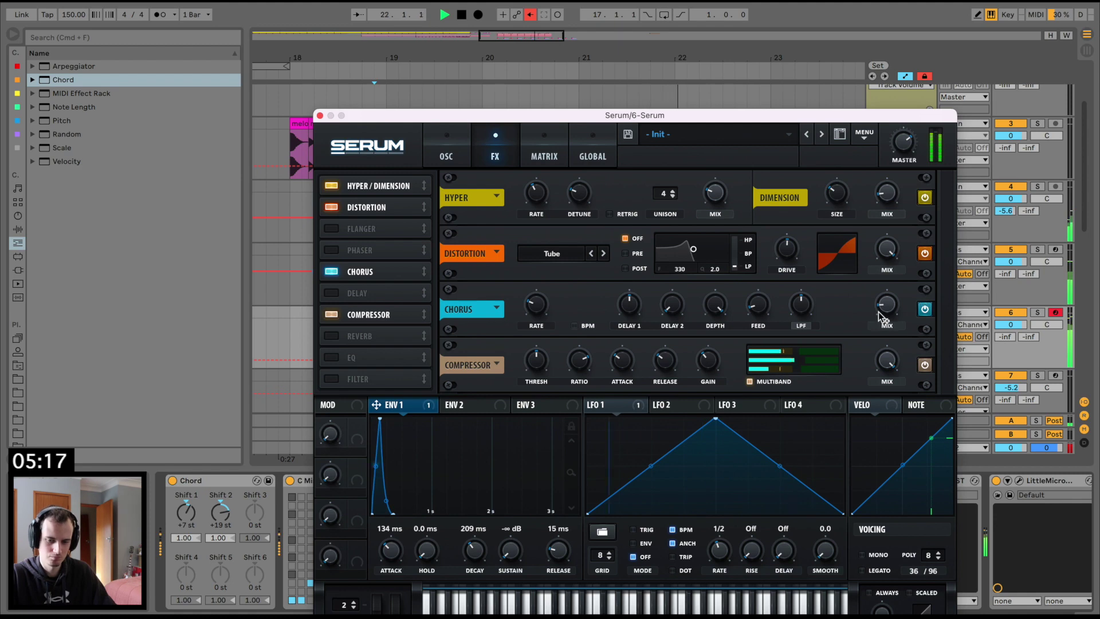
{"action": "left_click_drag", "start_coordinate": [879, 312], "coordinate": [880, 287]}
{"action": "left_click", "coordinate": [321, 115]}
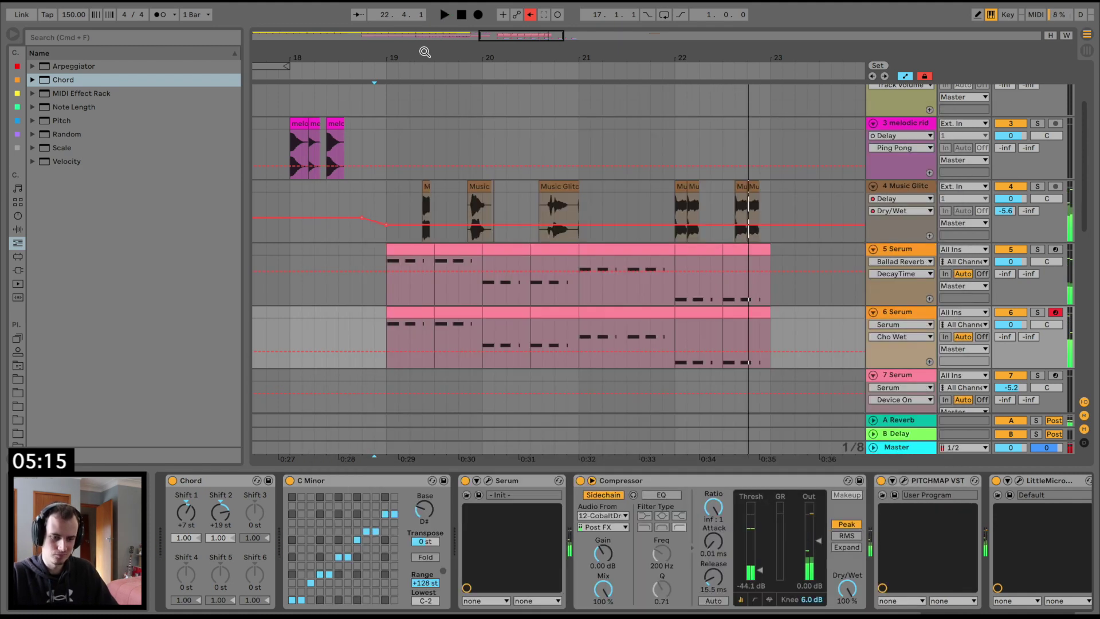
Duplicate Serum track 6 with its chord clips and delete the LittleMicro effect from the copy.
{"action": "left_click_drag", "start_coordinate": [425, 50], "coordinate": [426, 35]}
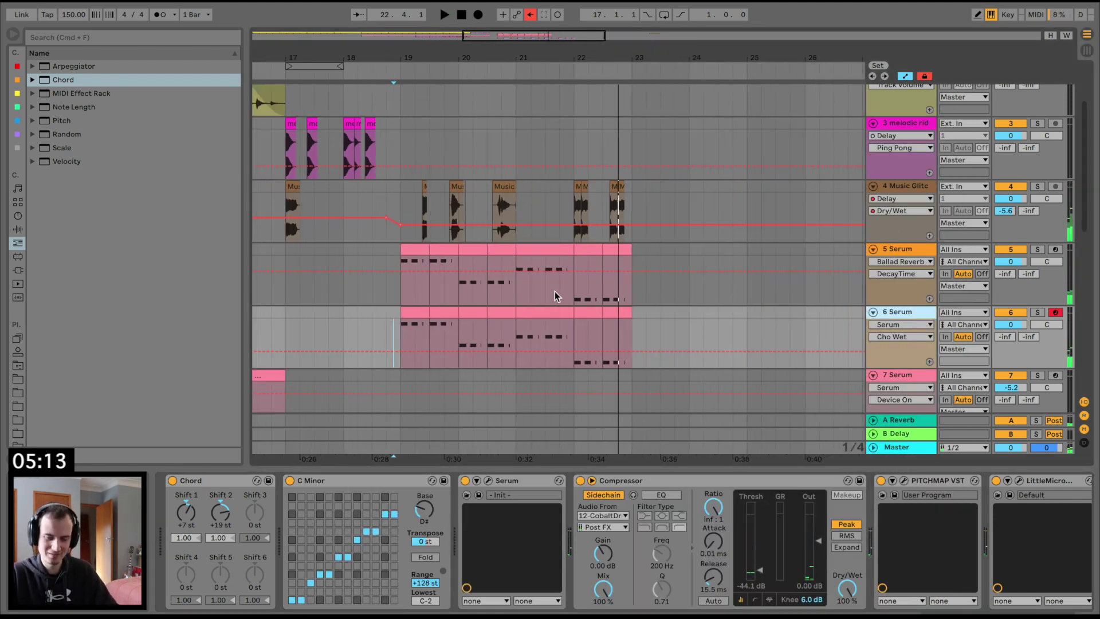
{"action": "key", "text": "super+d"}
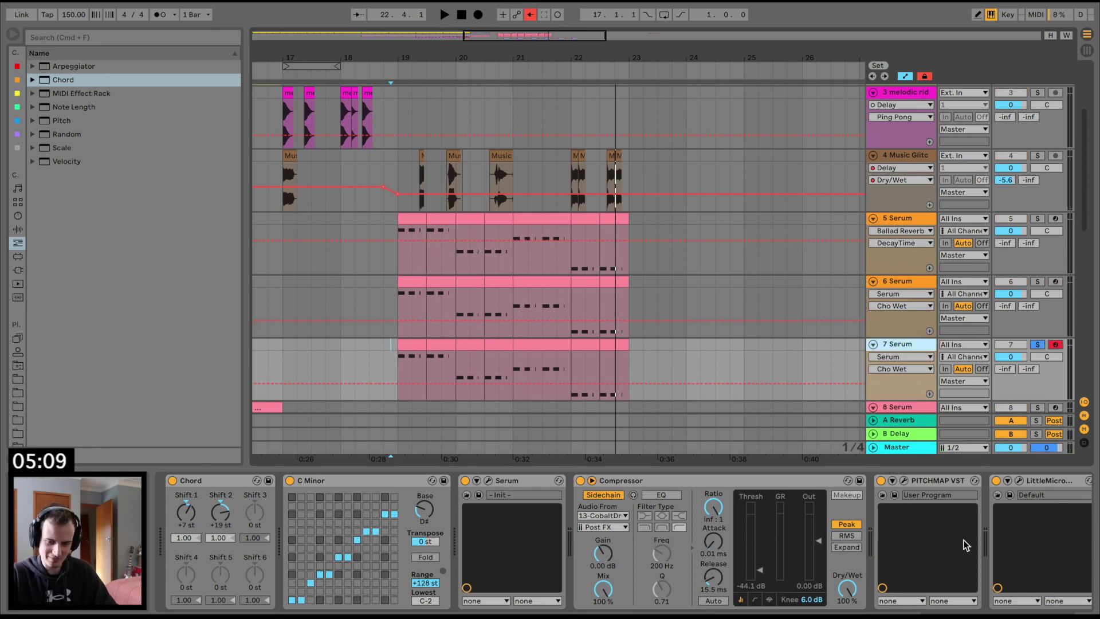
{"action": "scroll", "coordinate": [808, 498], "scroll_direction": "right", "scroll_amount": 6}
{"action": "key", "text": "Delete"}
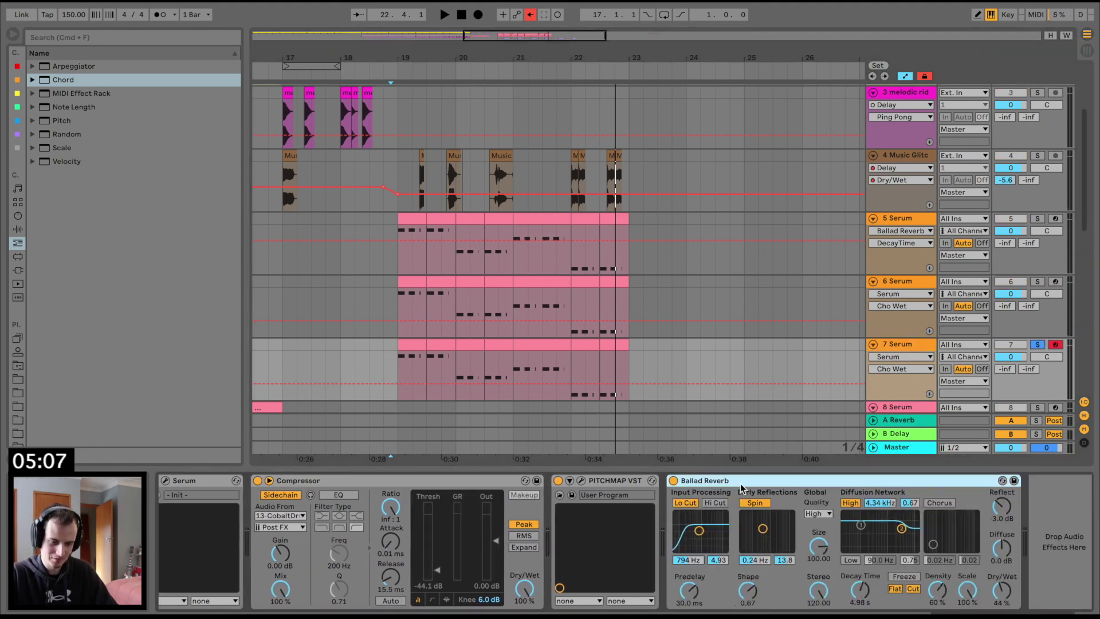
{"action": "scroll", "coordinate": [740, 488], "scroll_direction": "left", "scroll_amount": 6}
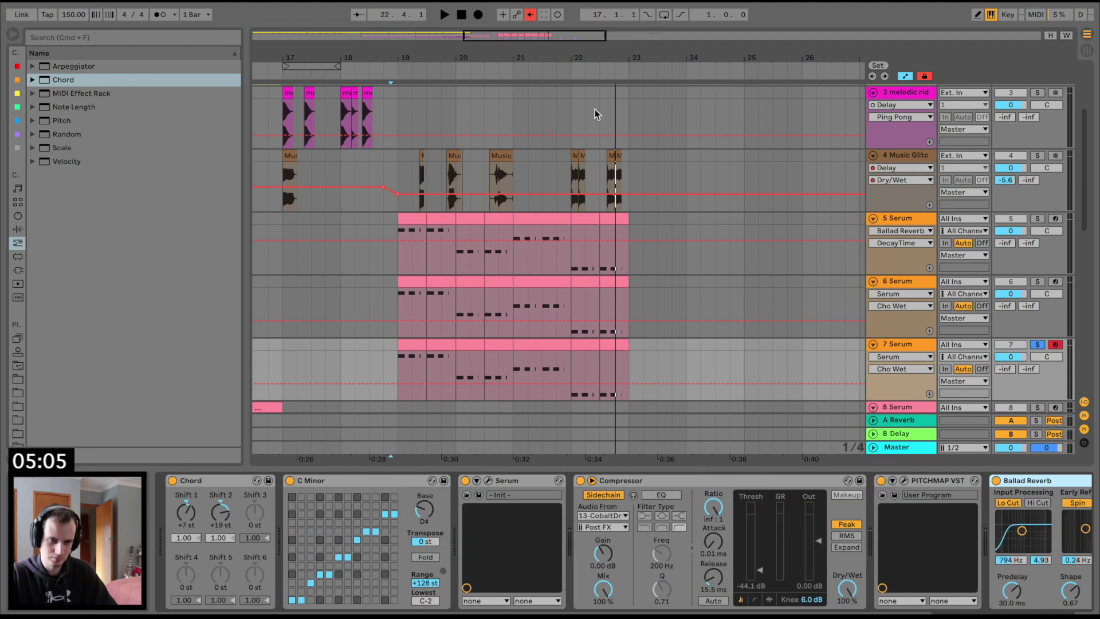
Load the [CHORD] Chord Stack preset from Antidote Audio - Sunset for Xfer Serum into track 7's Serum.
{"action": "key", "text": "super+alt+p"}
{"action": "left_click", "coordinate": [692, 129]}
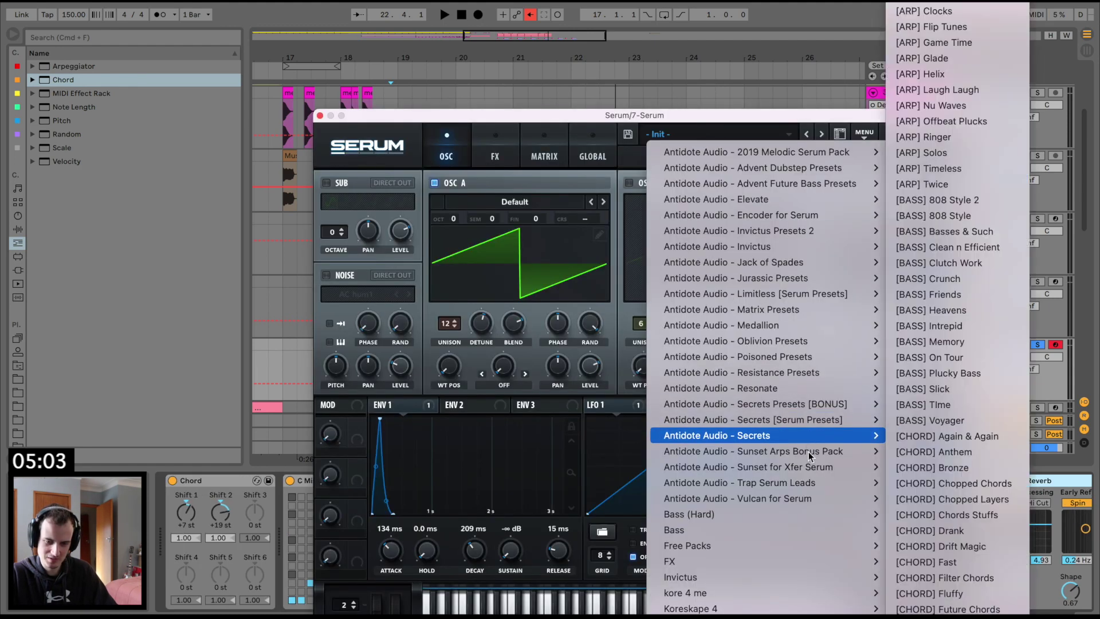
{"action": "mouse_move", "coordinate": [799, 451]}
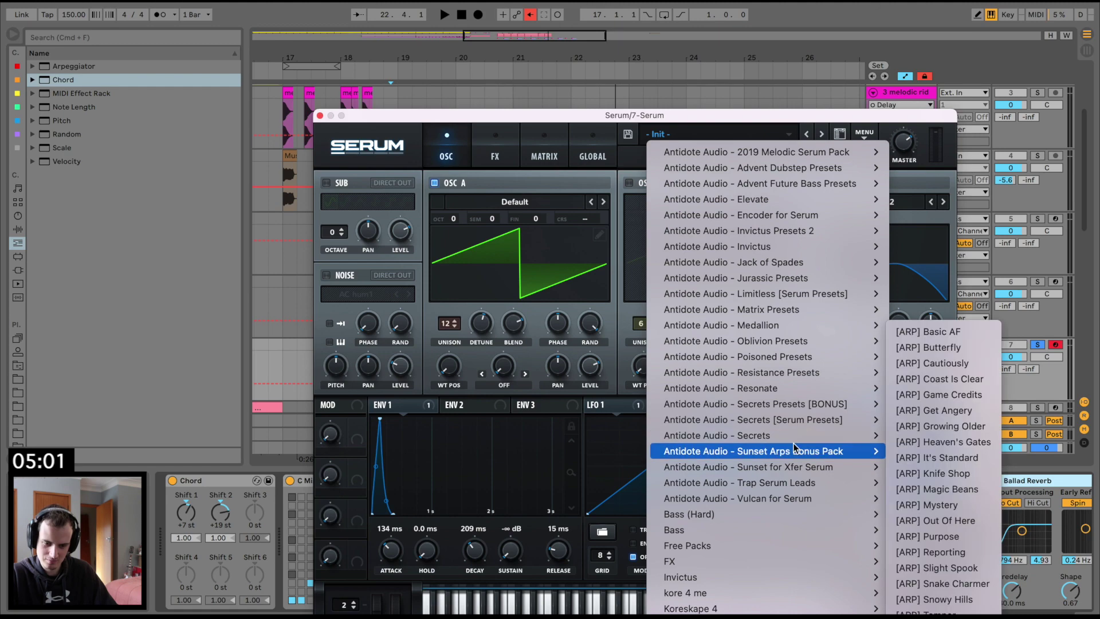
{"action": "scroll", "coordinate": [957, 498], "scroll_direction": "down", "scroll_amount": 6}
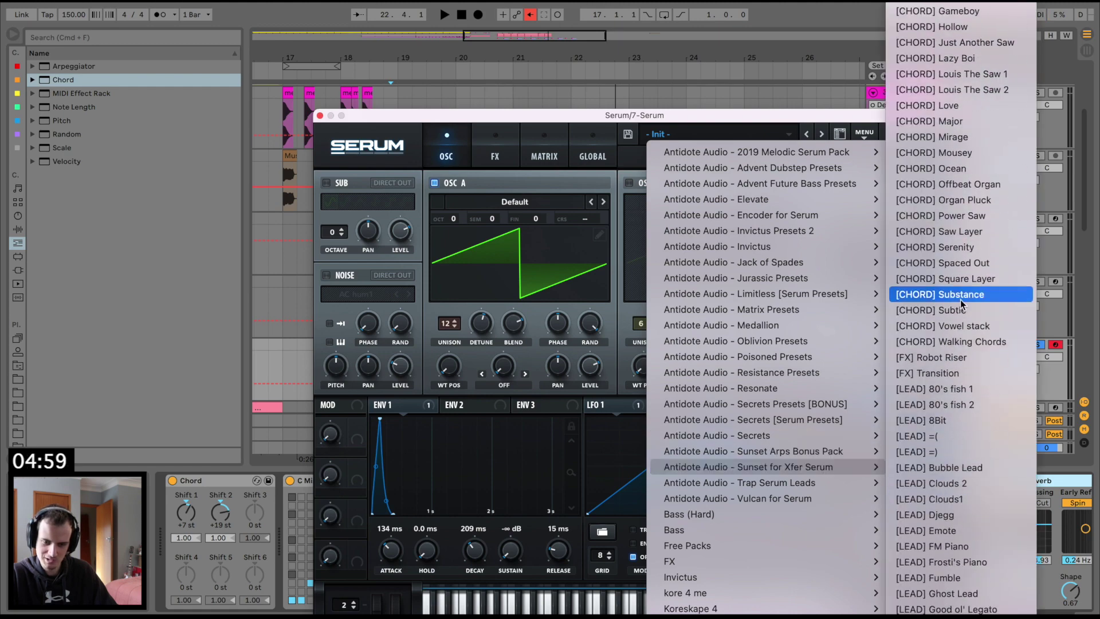
{"action": "scroll", "coordinate": [972, 248], "scroll_direction": "up", "scroll_amount": 5}
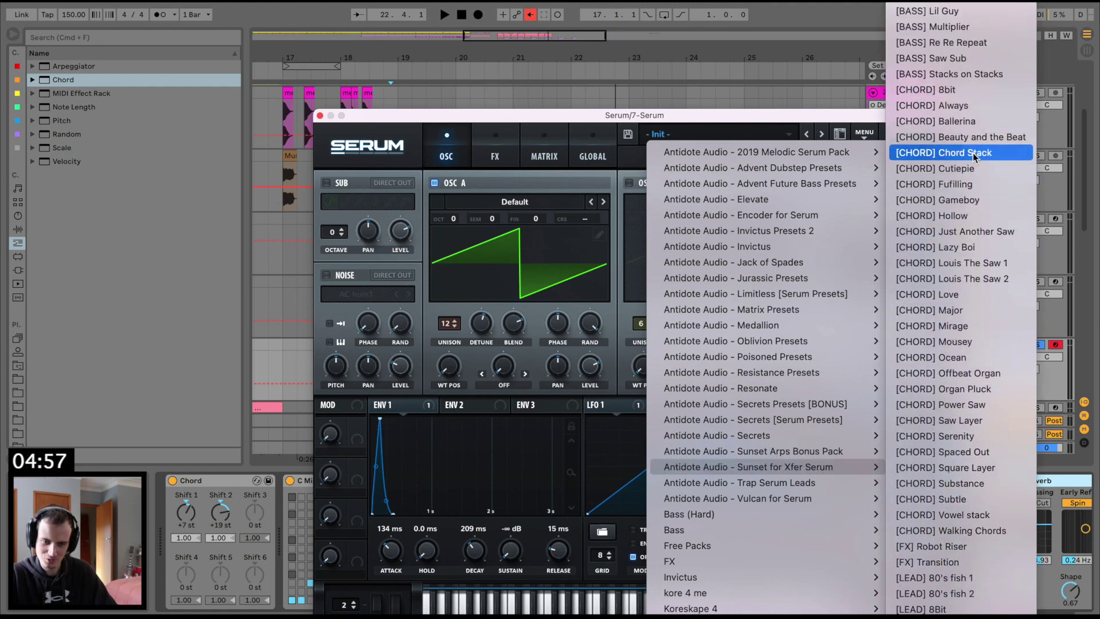
{"action": "left_click", "coordinate": [974, 154]}
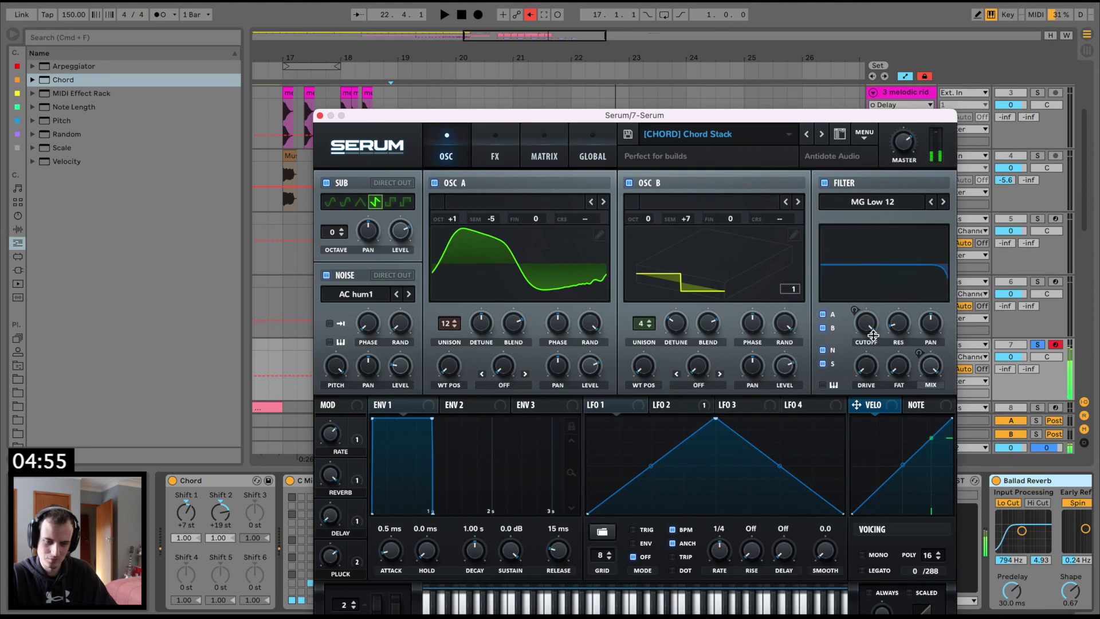
Play the drop with track 7 unsoloed, set its volume to 3.5 dB, and switch its Serum to the [CHORD] Cutiepie preset.
{"action": "key", "text": "space"}
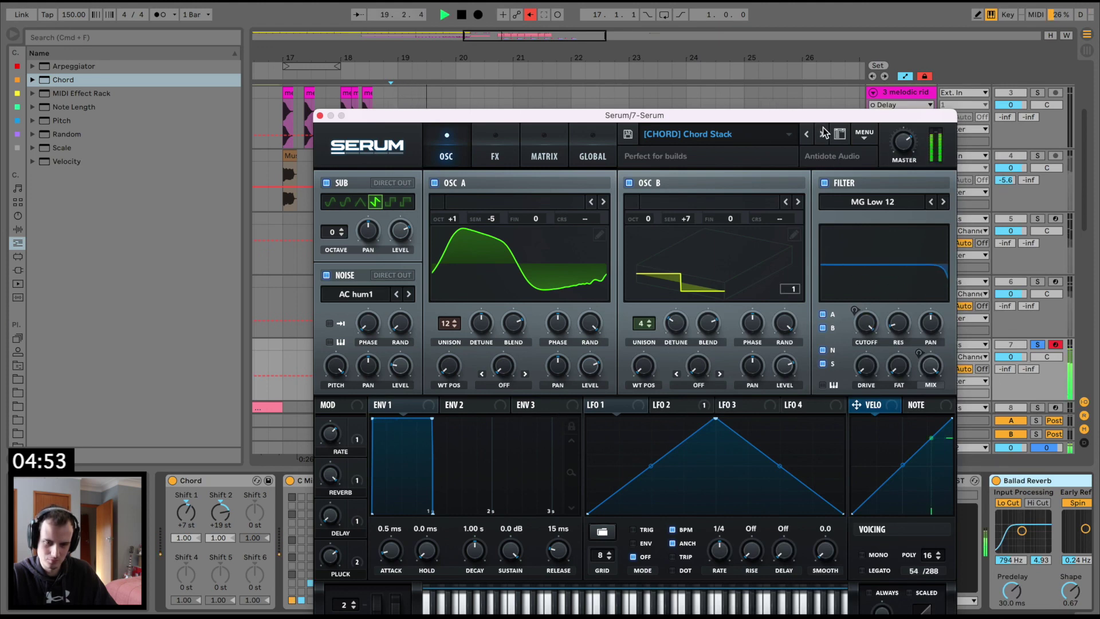
{"action": "left_click", "coordinate": [1037, 344]}
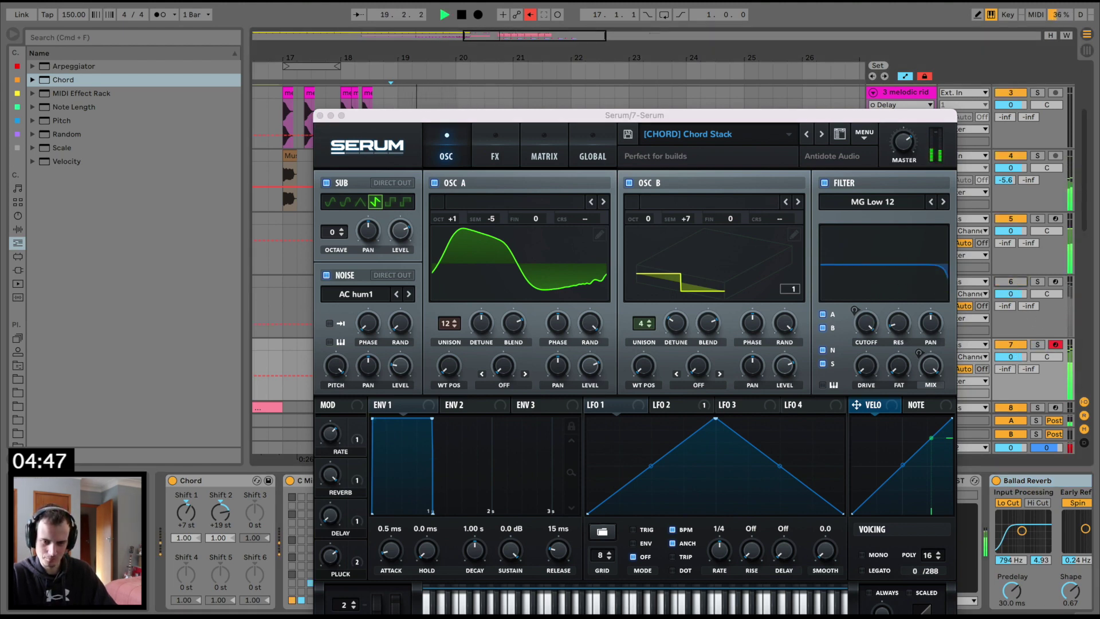
{"action": "mouse_move", "coordinate": [1015, 358]}
{"action": "left_mouse_down"}
{"action": "mouse_move", "coordinate": [1015, 332]}
{"action": "mouse_move", "coordinate": [1015, 370]}
{"action": "left_mouse_up"}
{"action": "left_click", "coordinate": [822, 134]}
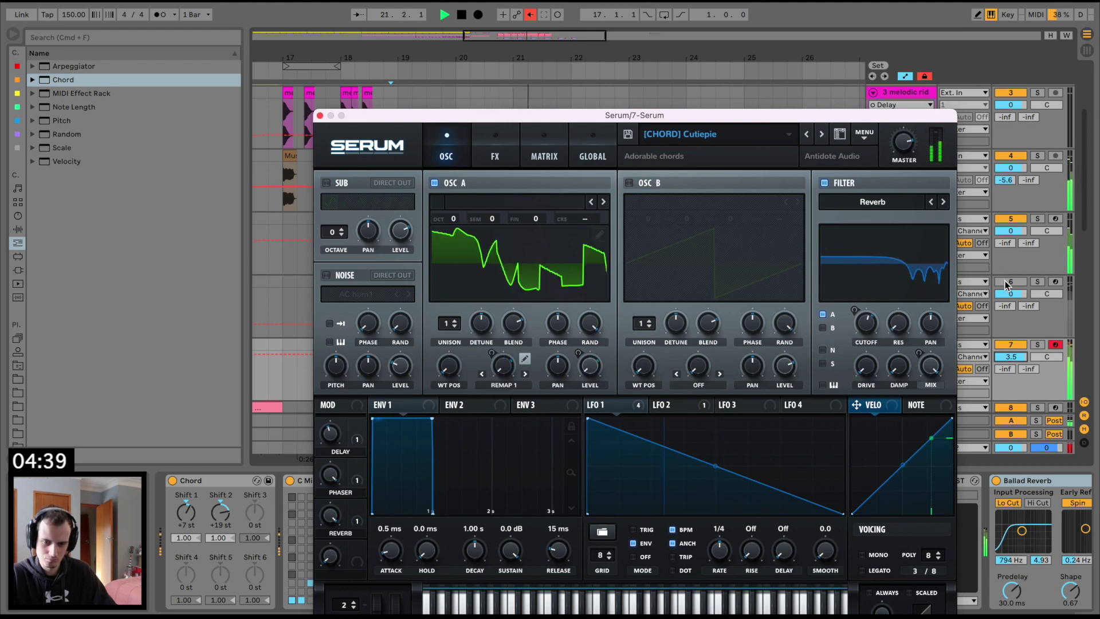
Set track 6's volume to -4.0 dB and shorten the Ballad Reverb decay time on track 7 to 473 ms.
{"action": "left_click_drag", "start_coordinate": [1010, 293], "coordinate": [1010, 305]}
{"action": "key", "text": "space"}
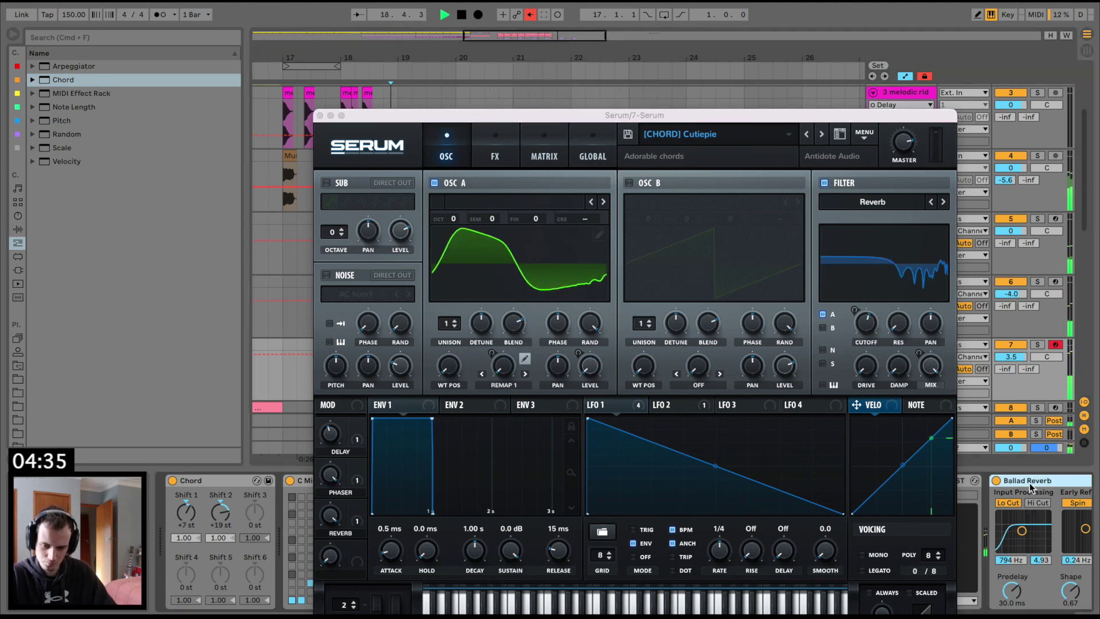
{"action": "scroll", "coordinate": [1031, 492], "scroll_direction": "right", "scroll_amount": 5}
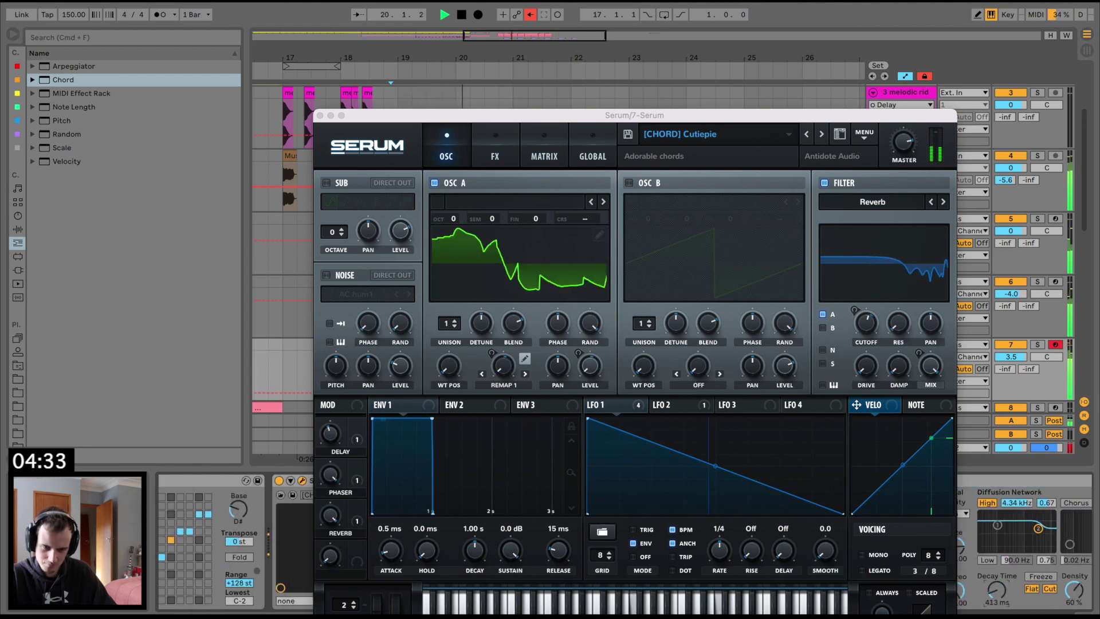
{"action": "left_click", "coordinate": [319, 115]}
{"action": "key", "text": "space"}
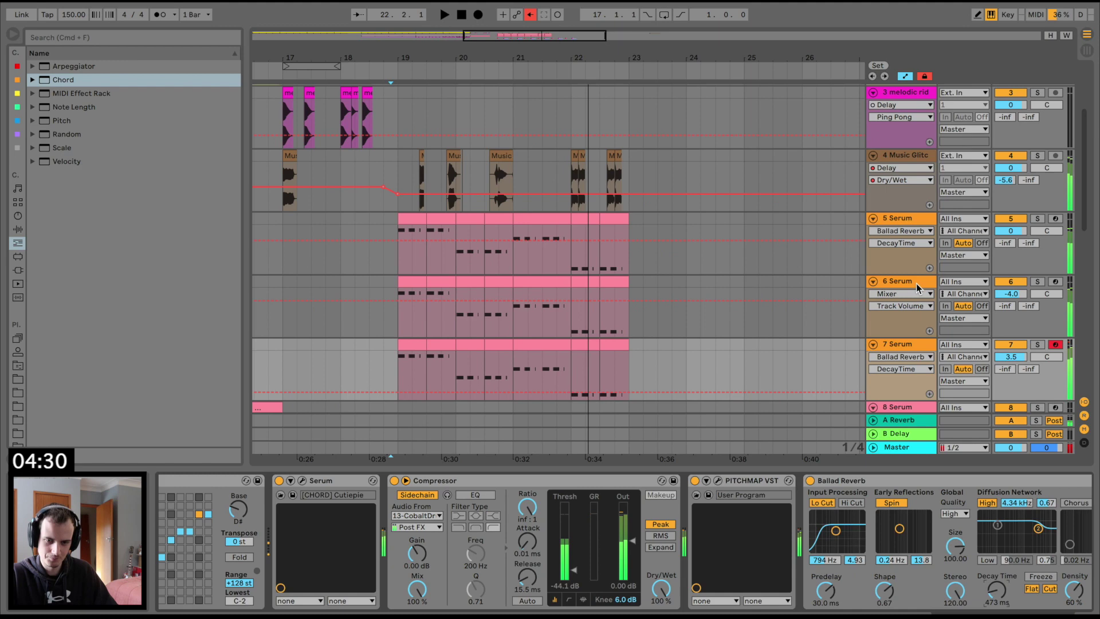
Briefly solo track 5 during playback, then set its volume to 2.6 dB.
{"action": "left_click", "coordinate": [905, 218]}
{"action": "key", "text": "space"}
{"action": "left_click", "coordinate": [1038, 219]}
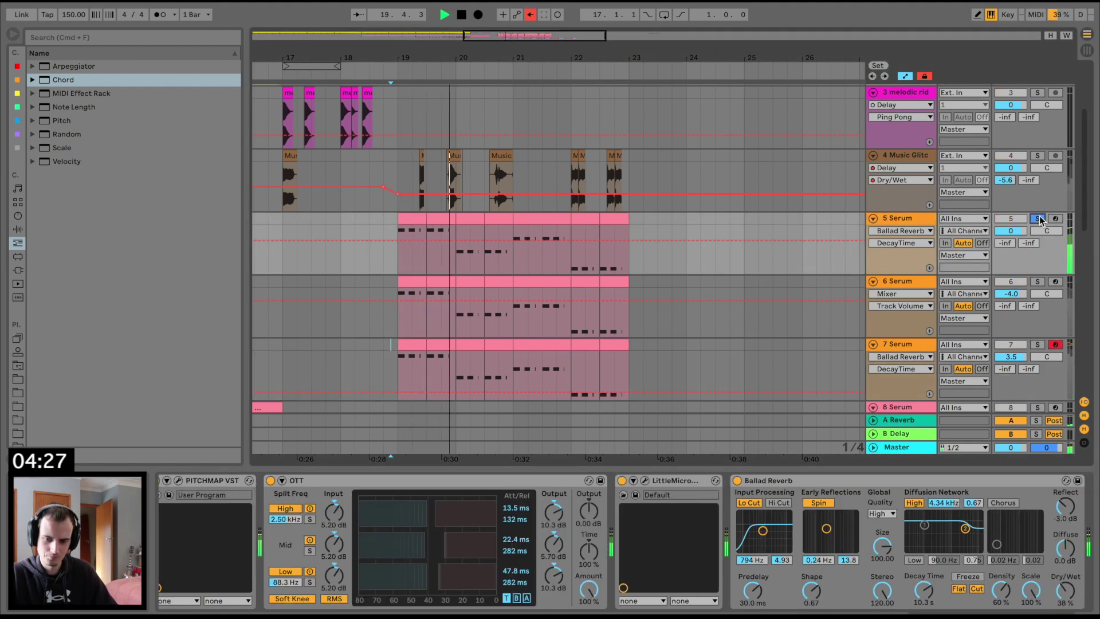
{"action": "left_click", "coordinate": [1039, 220]}
{"action": "mouse_move", "coordinate": [1017, 230]}
{"action": "left_mouse_down"}
{"action": "mouse_move", "coordinate": [1018, 209]}
{"action": "mouse_move", "coordinate": [1018, 242]}
{"action": "left_mouse_up"}
{"action": "key", "text": "space"}
Group Serum tracks 6 and 7 together.
{"action": "left_click", "coordinate": [905, 282]}
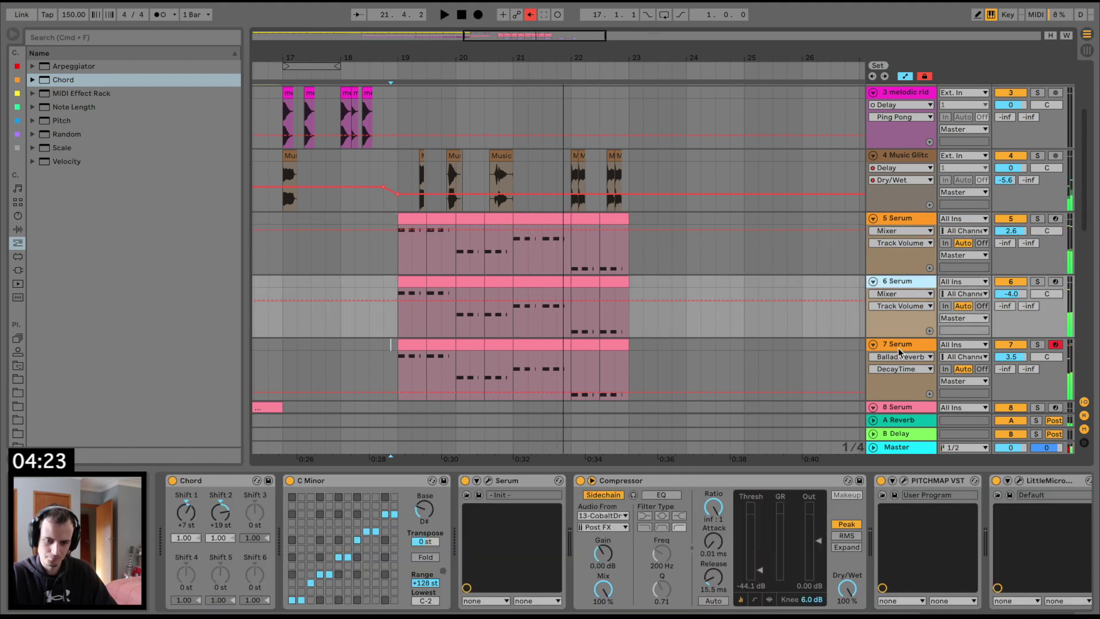
{"action": "left_click", "coordinate": [897, 345], "text": "shift"}
{"action": "key", "text": "super+g"}
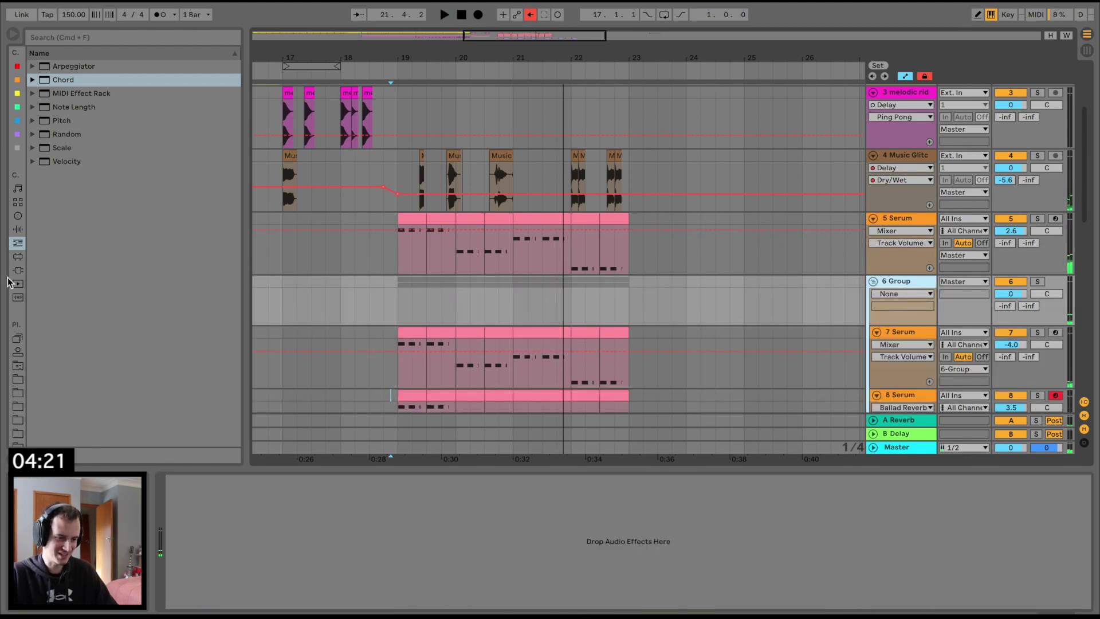
Find iZotope Trash 2 among the plug-ins and add it to the new Serum group.
{"action": "left_click", "coordinate": [18, 270]}
{"action": "scroll", "coordinate": [106, 120], "scroll_direction": "down", "scroll_amount": 15}
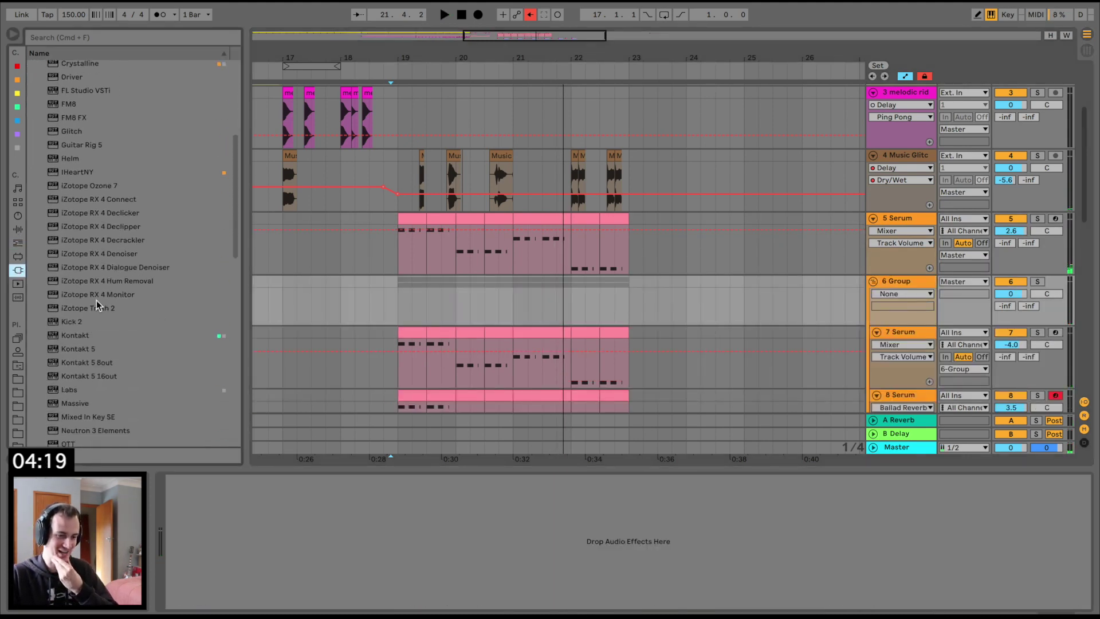
{"action": "scroll", "coordinate": [97, 305], "scroll_direction": "down", "scroll_amount": 4}
{"action": "left_click_drag", "start_coordinate": [91, 160], "coordinate": [417, 289]}
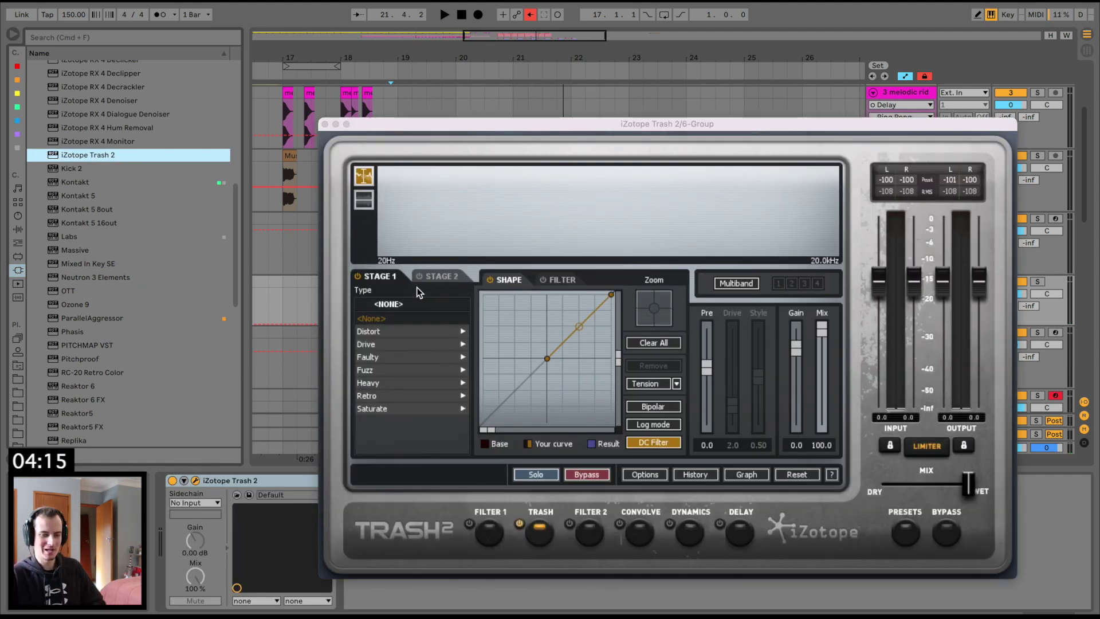
Try Trash 2's Distort types Clip Control, Dense, Elastic Trash, Gnasher and Fry on the group during playback.
{"action": "left_click", "coordinate": [392, 332]}
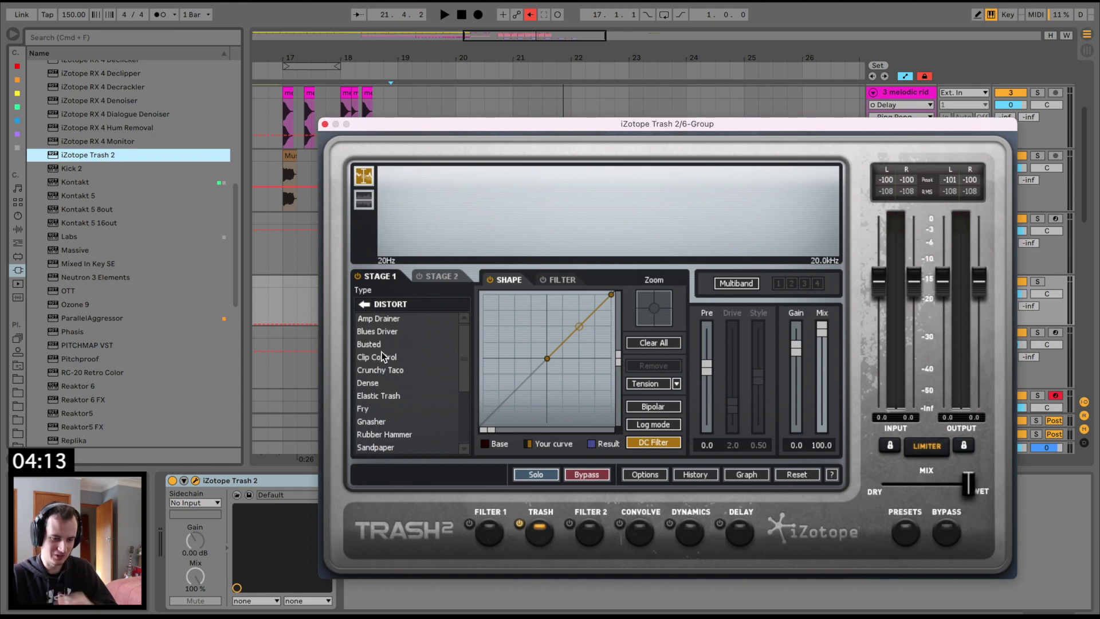
{"action": "left_click", "coordinate": [384, 357]}
{"action": "key", "text": "space"}
{"action": "left_click", "coordinate": [385, 383]}
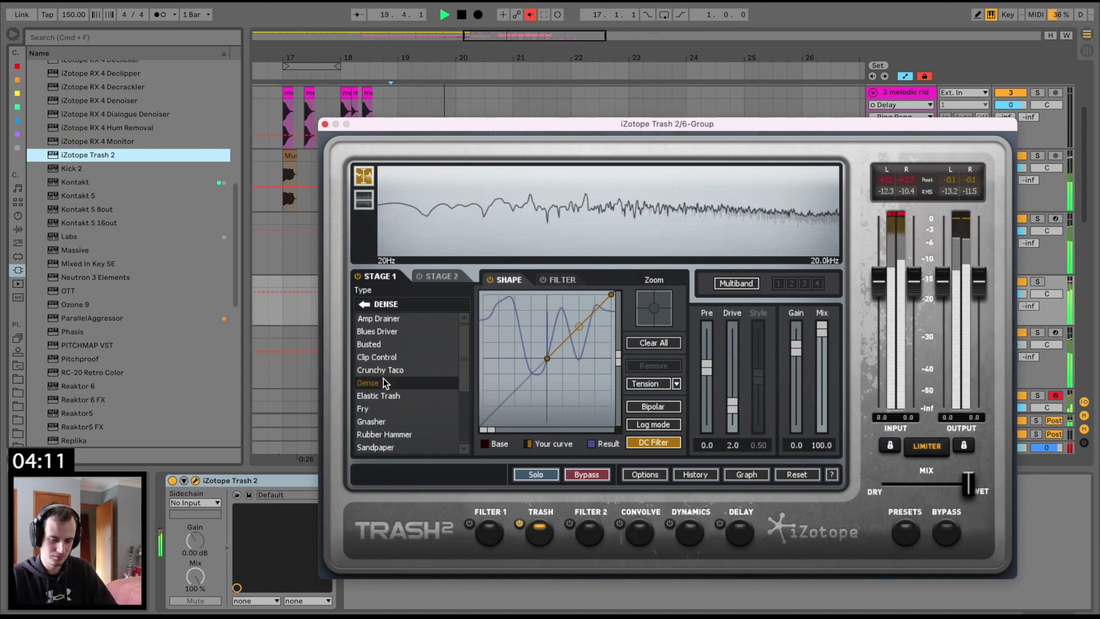
{"action": "left_click", "coordinate": [380, 396]}
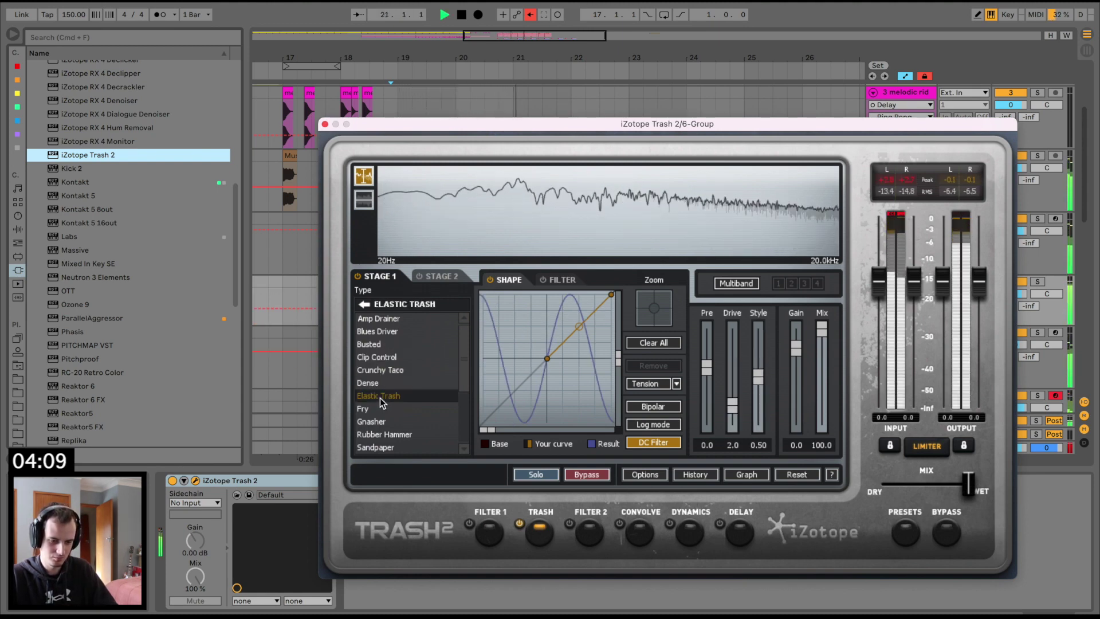
{"action": "left_click", "coordinate": [378, 422]}
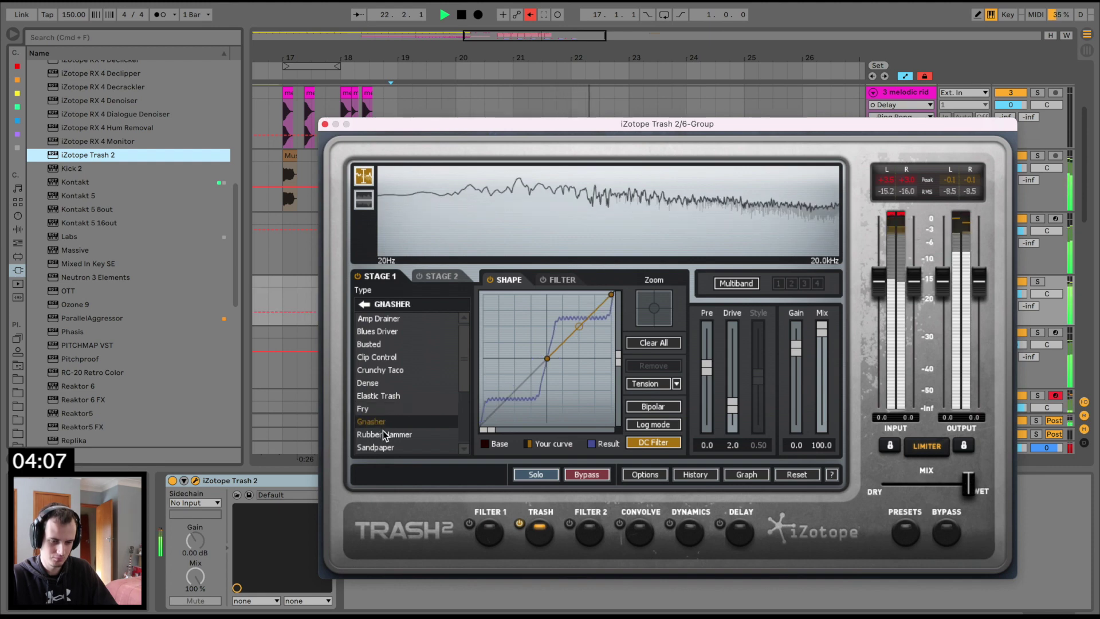
{"action": "left_click", "coordinate": [365, 409]}
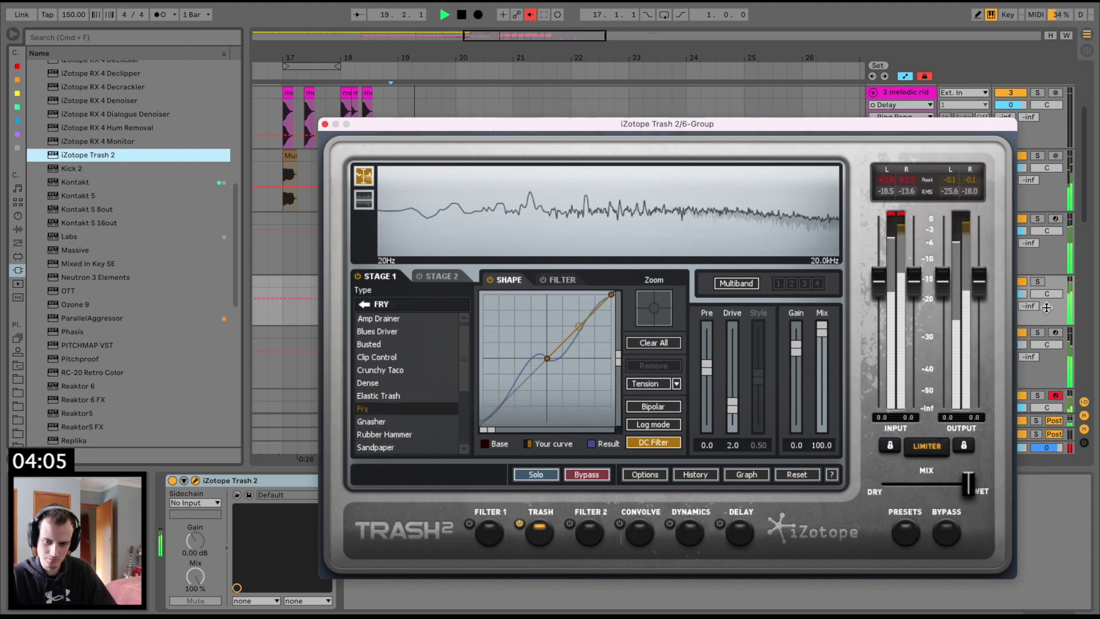
Solo the group, try Busted and Capacity in Trash 2, and set its Stage 1 type to Crungey Grunch from the Drive category.
{"action": "left_click", "coordinate": [1037, 282]}
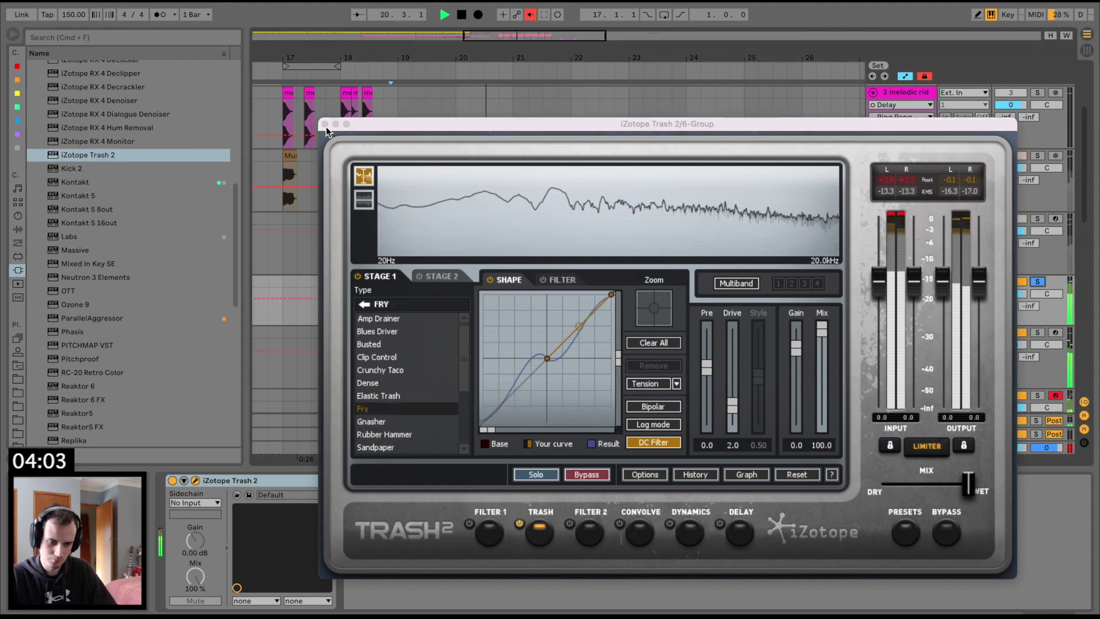
{"action": "left_click", "coordinate": [368, 343]}
{"action": "left_click", "coordinate": [366, 306]}
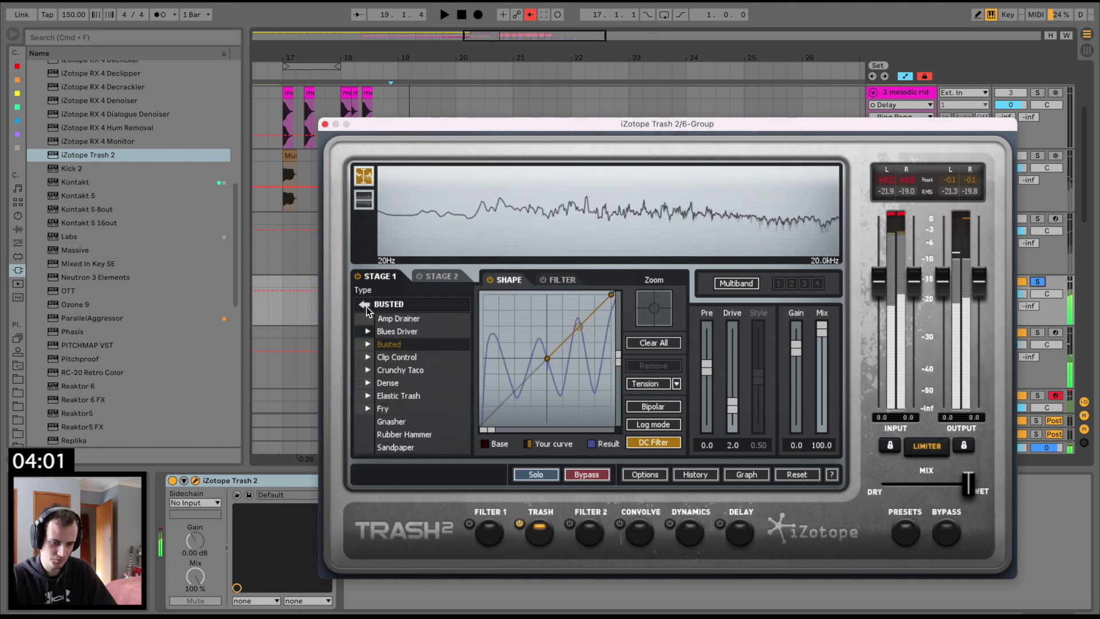
{"action": "key", "text": "space"}
{"action": "left_click", "coordinate": [376, 347]}
{"action": "left_click", "coordinate": [368, 347]}
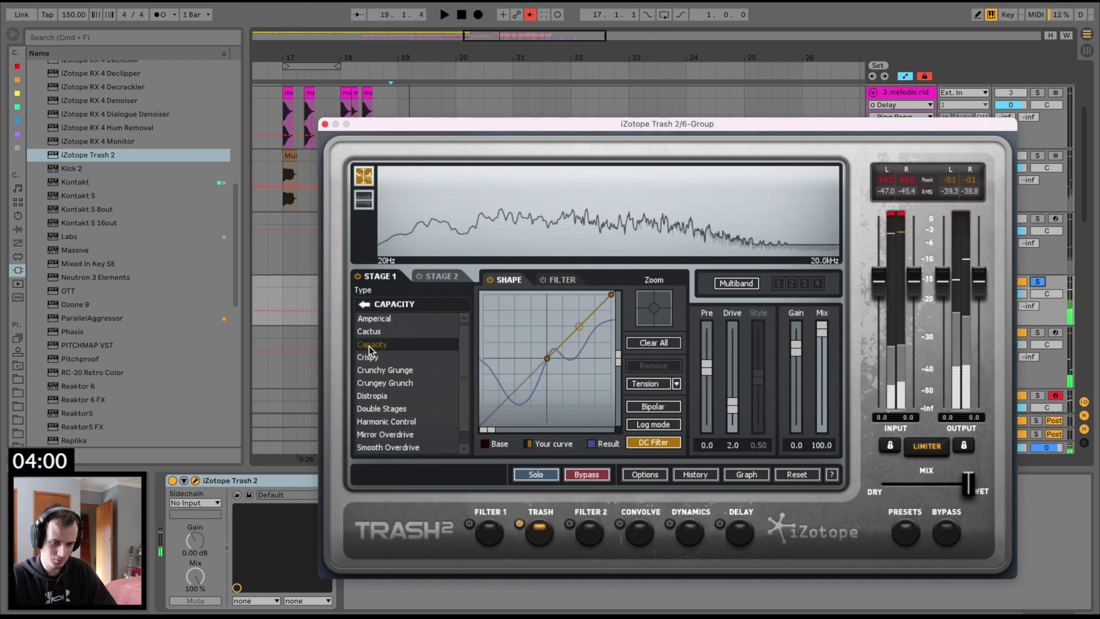
{"action": "left_click", "coordinate": [378, 385]}
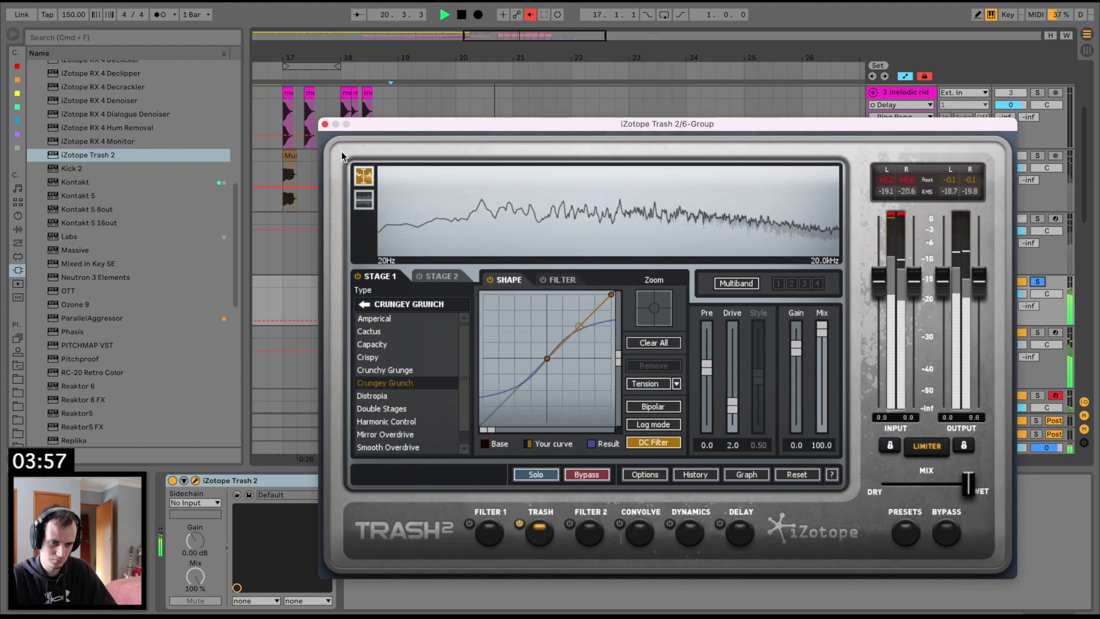
Add soothe2 after Trash 2 on the Serum group and continue past its licence expiration notice.
{"action": "left_click", "coordinate": [325, 123]}
{"action": "key", "text": "space"}
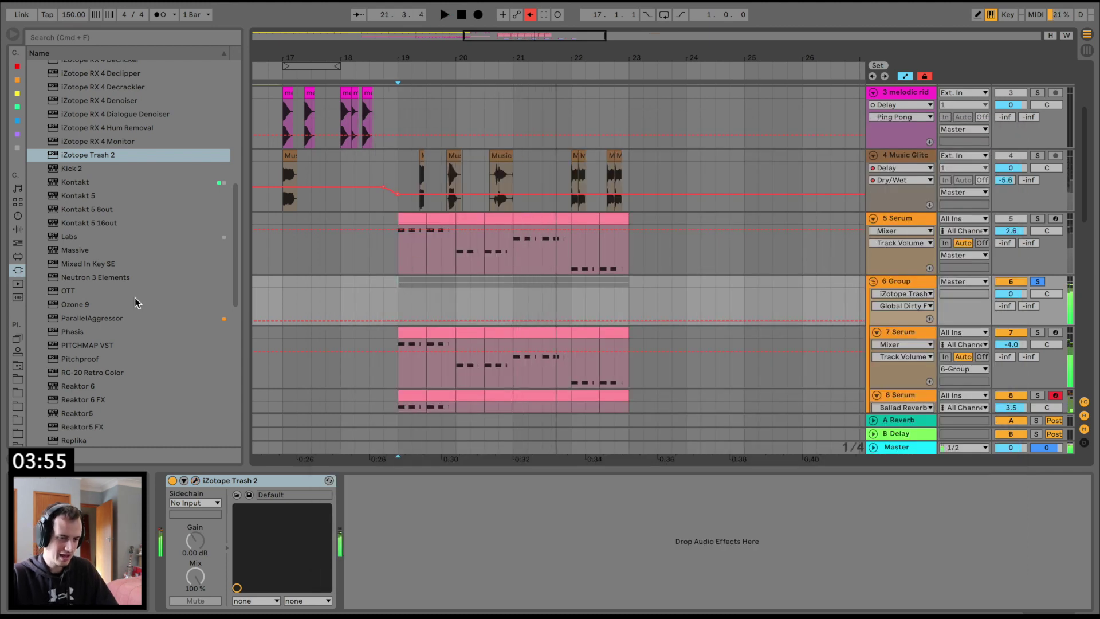
{"action": "scroll", "coordinate": [136, 303], "scroll_direction": "down", "scroll_amount": 10}
{"action": "left_click_drag", "start_coordinate": [73, 339], "coordinate": [451, 519]}
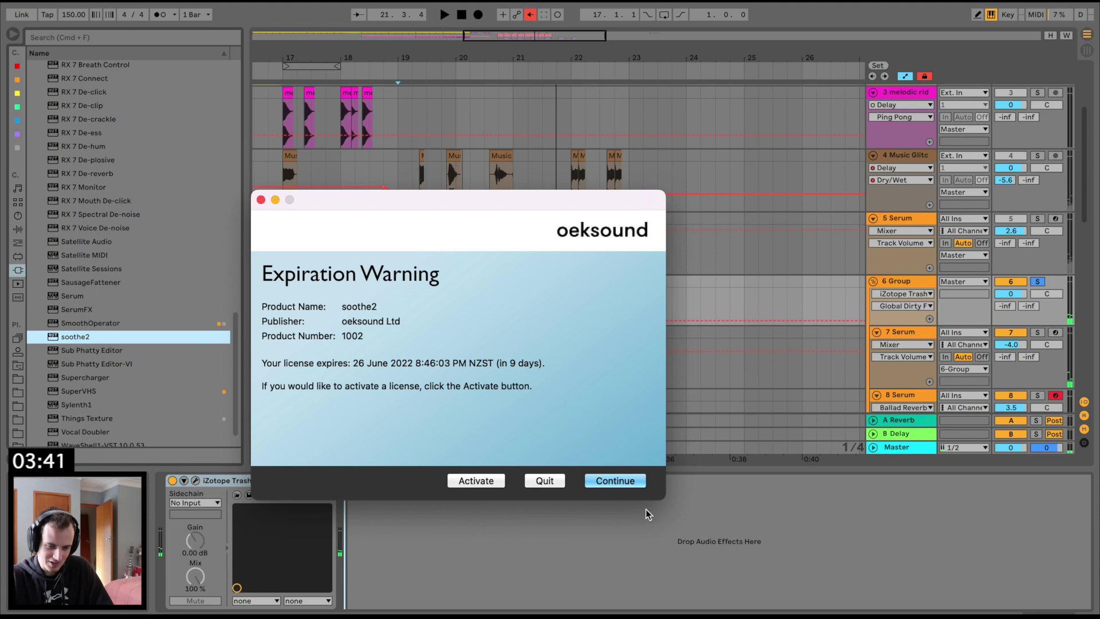
{"action": "left_click", "coordinate": [612, 479]}
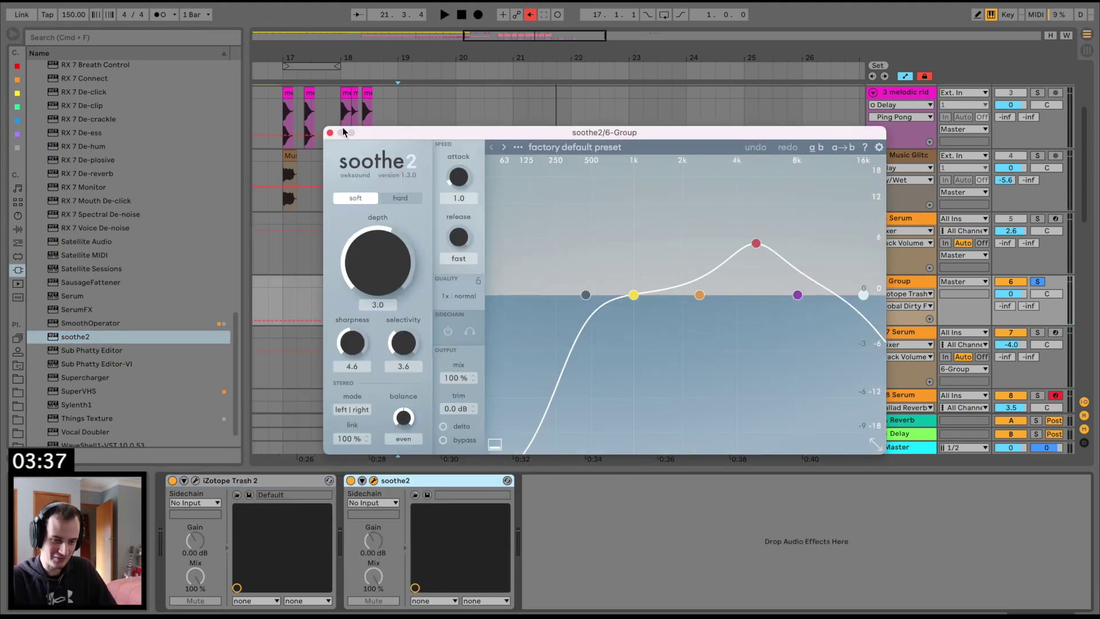
Set soothe2's depth to 6.7, move its low cut down in frequency, and lower band 3's sensitivity to 1.8 dB.
{"action": "left_click_drag", "start_coordinate": [501, 130], "coordinate": [381, 296]}
{"action": "key", "text": "space"}
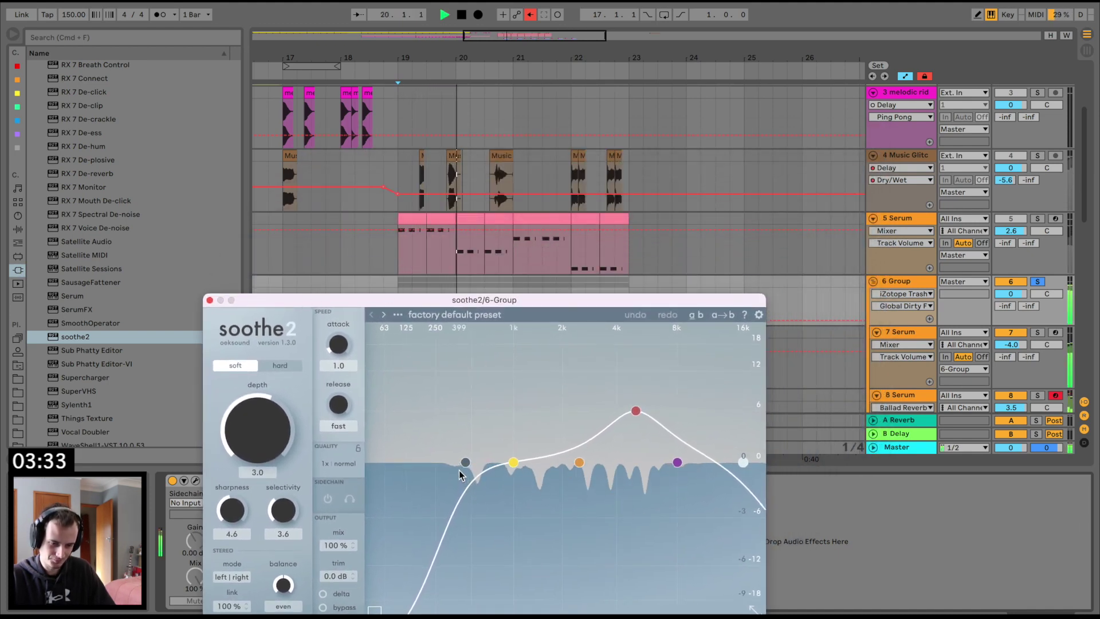
{"action": "left_click_drag", "start_coordinate": [464, 463], "coordinate": [402, 463]}
{"action": "mouse_move", "coordinate": [250, 443]}
{"action": "left_mouse_down"}
{"action": "mouse_move", "coordinate": [232, 414]}
{"action": "mouse_move", "coordinate": [236, 427]}
{"action": "left_mouse_up"}
{"action": "left_click_drag", "start_coordinate": [635, 411], "coordinate": [638, 451]}
{"action": "key", "text": "space"}
Unsolo the Serum group, play it within the full mix, and close the soothe2 window.
{"action": "left_click", "coordinate": [1037, 283]}
{"action": "key", "text": "space"}
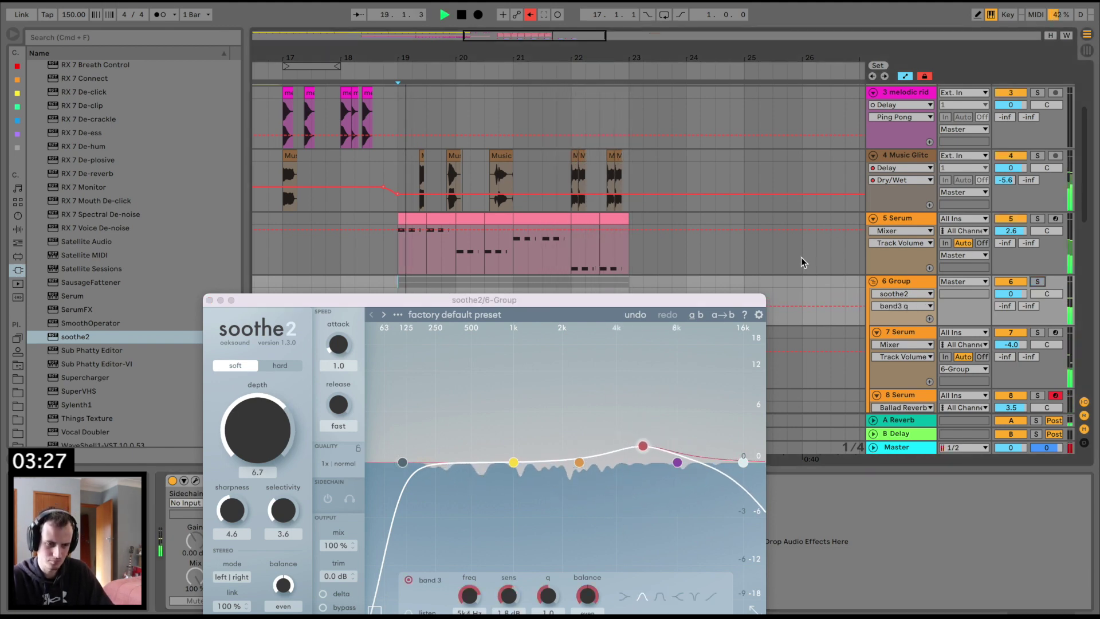
{"action": "left_click", "coordinate": [210, 301]}
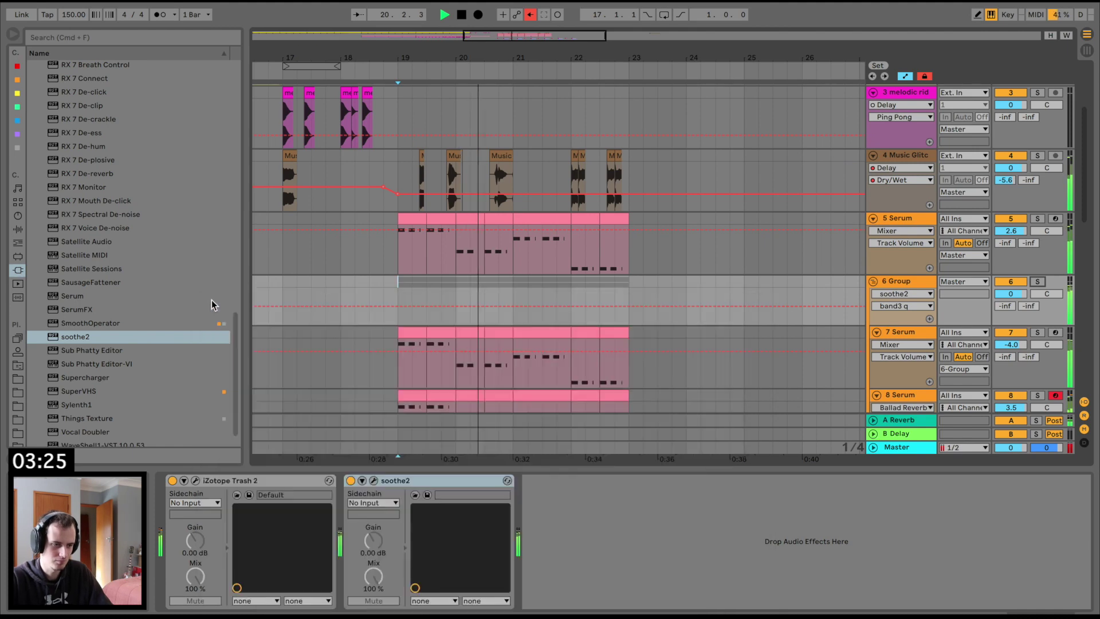
{"action": "key", "text": "space"}
Add EQ Eight to the Serum group and readjust soothe2's depth during playback.
{"action": "left_click", "coordinate": [18, 229]}
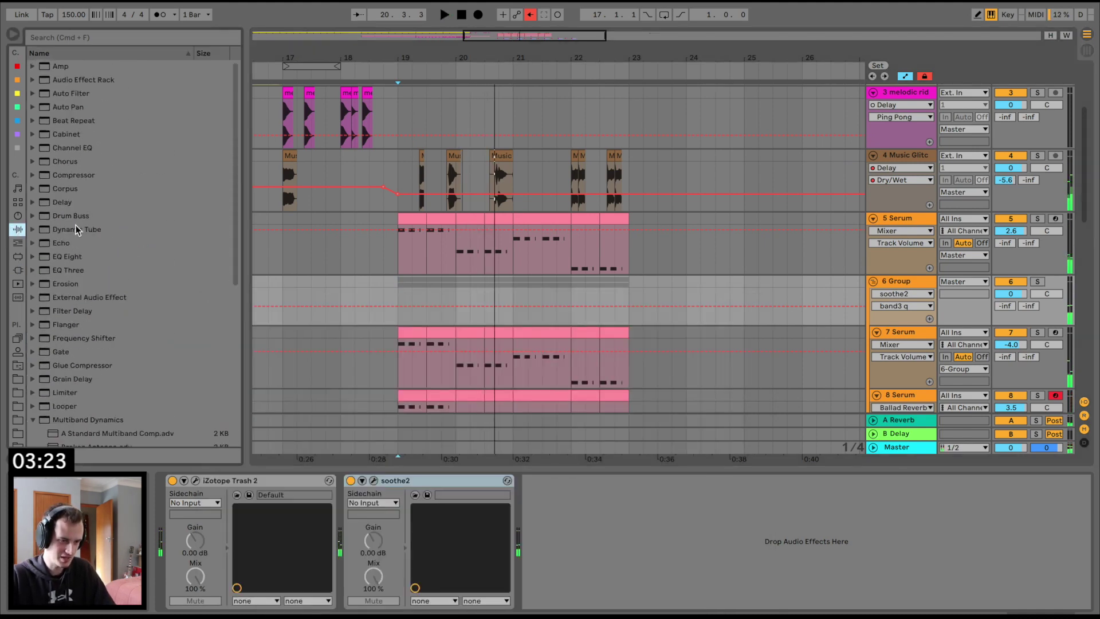
{"action": "double_click", "coordinate": [67, 256]}
{"action": "left_click", "coordinate": [373, 481]}
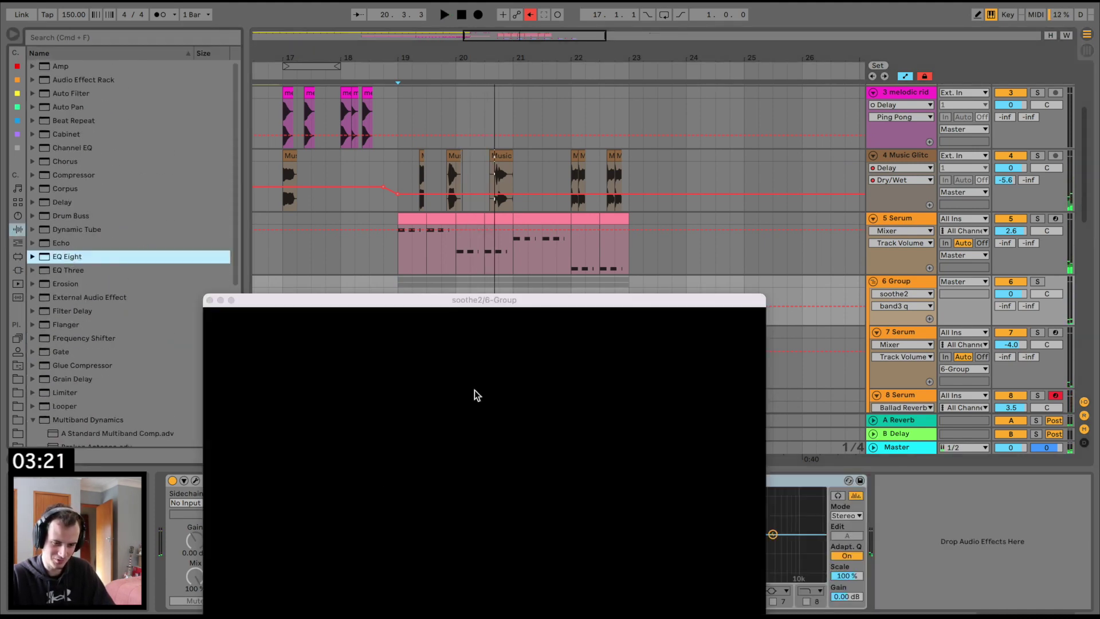
{"action": "key", "text": "space"}
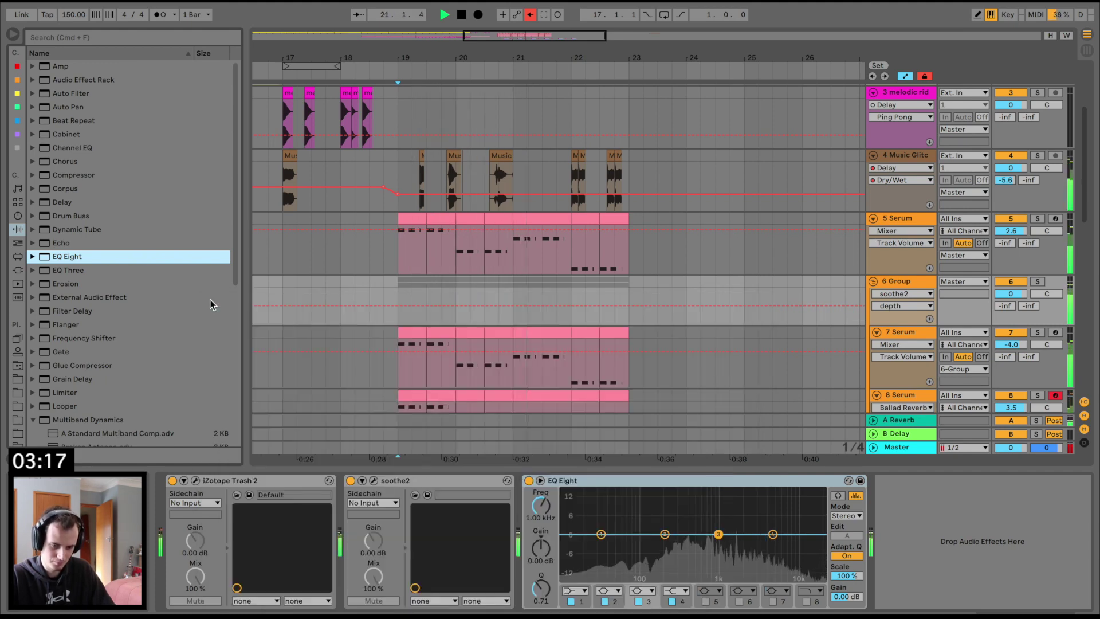
{"action": "left_click", "coordinate": [209, 301]}
In EQ Eight, cut band 2 by 6.82 dB at 272 Hz and boost band 4 by 3.60 dB at 4.35 kHz.
{"action": "left_click_drag", "start_coordinate": [675, 552], "coordinate": [675, 554]}
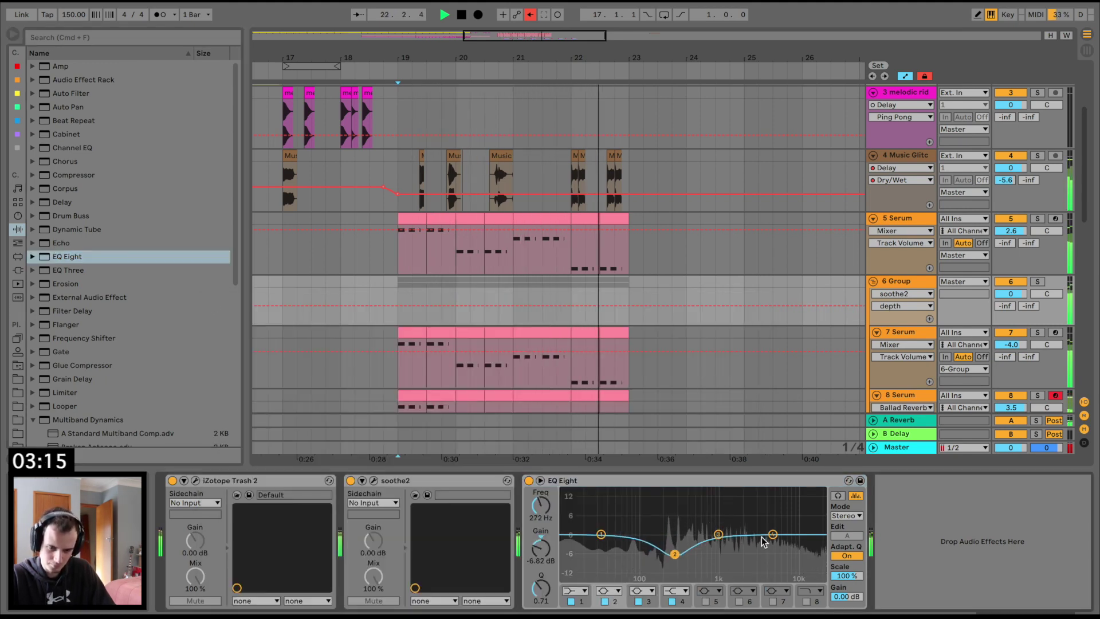
{"action": "key", "text": "space"}
{"action": "key", "text": "space"}
{"action": "mouse_move", "coordinate": [773, 534]}
{"action": "left_mouse_down"}
{"action": "mouse_move", "coordinate": [771, 513]}
{"action": "mouse_move", "coordinate": [767, 525]}
{"action": "left_mouse_up"}
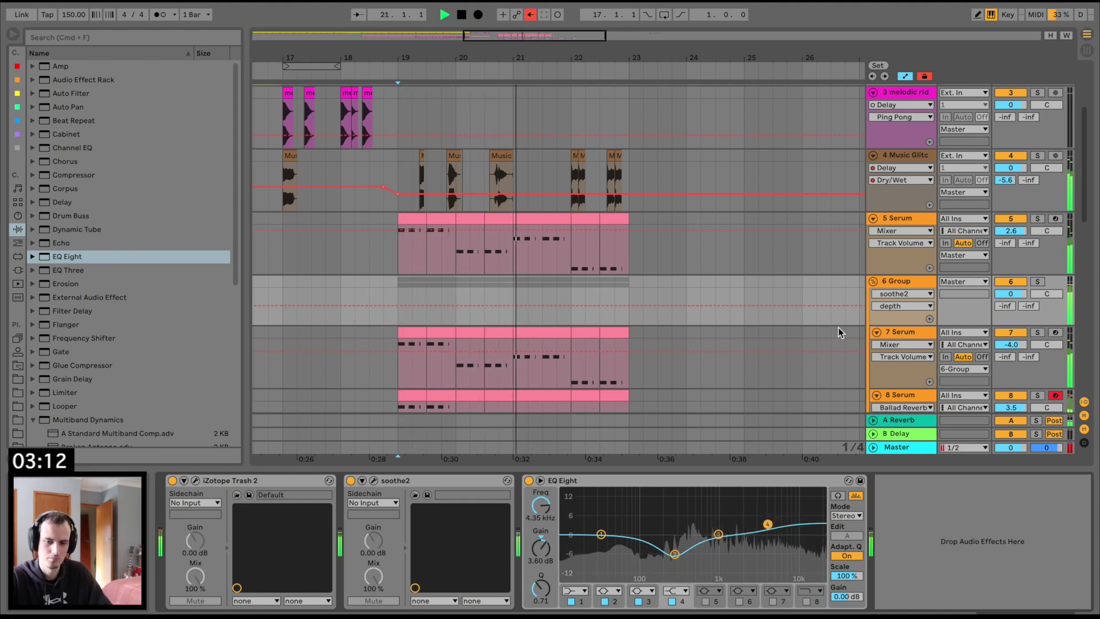
Fold the Serum group and collapse all tracks in the arrangement.
{"action": "left_click", "coordinate": [872, 281]}
{"action": "scroll", "coordinate": [622, 363], "scroll_direction": "down", "scroll_amount": 3}
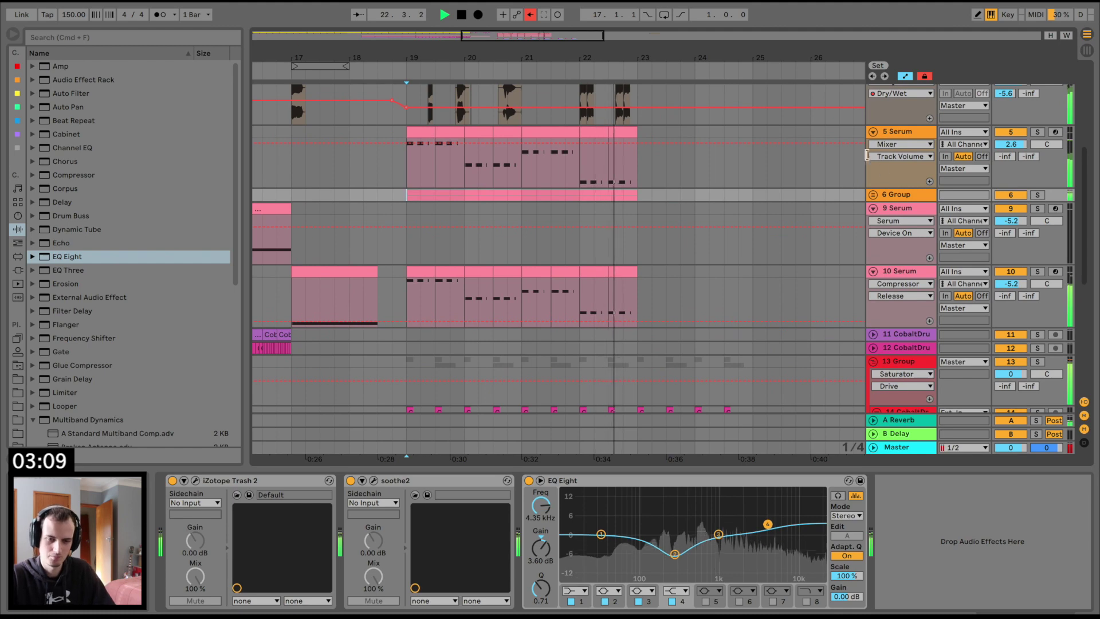
{"action": "left_click", "coordinate": [873, 132]}
{"action": "scroll", "coordinate": [898, 224], "scroll_direction": "up", "scroll_amount": 5}
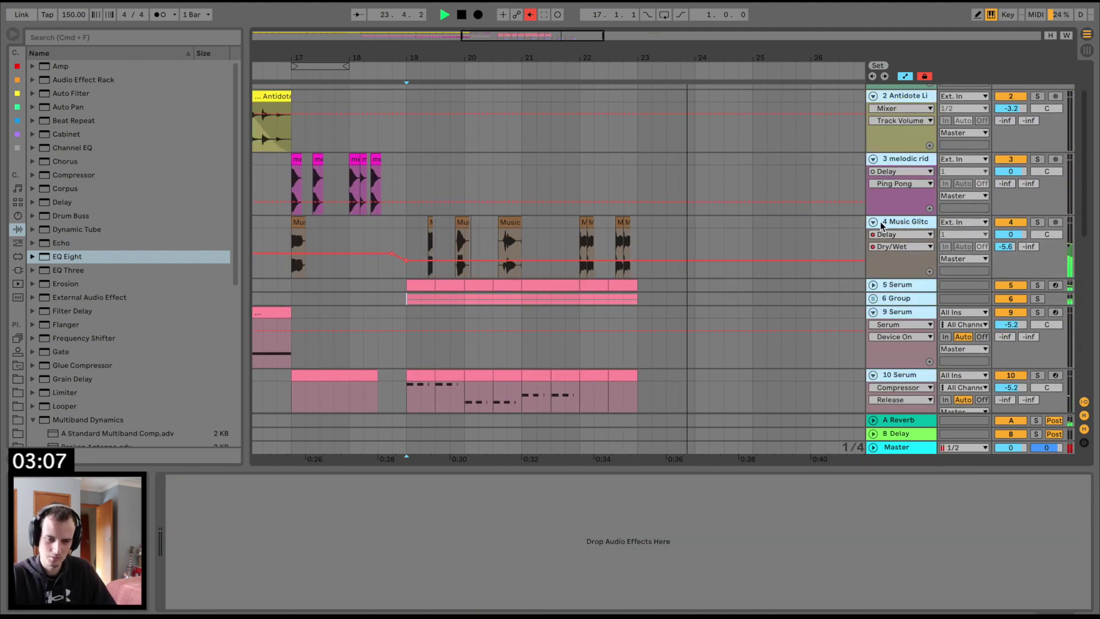
{"action": "left_click", "coordinate": [873, 223], "text": "alt"}
{"action": "key", "text": "space"}
Duplicate bars 19 to 23 across the Music Glitch, Serum and drum group tracks.
{"action": "left_click_drag", "start_coordinate": [408, 133], "coordinate": [637, 231]}
{"action": "key", "text": "super+d"}
{"action": "scroll", "coordinate": [385, 284], "scroll_direction": "left", "scroll_amount": 5}
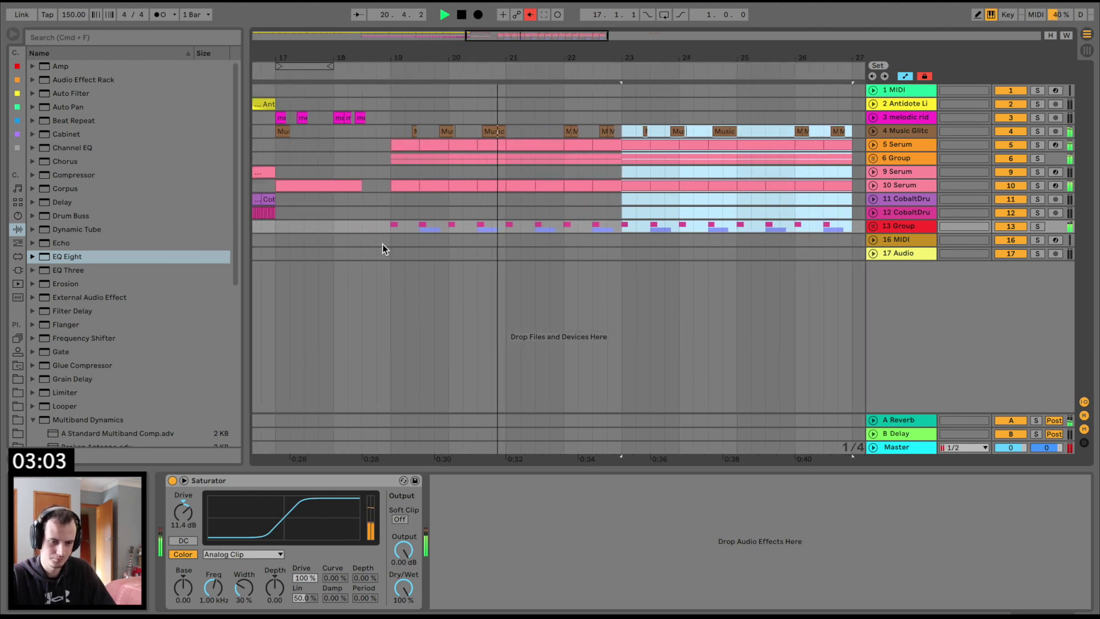
Raise the Reverb send of CobaltDrums track 15 to 0 dB inside the drum group, and fold the group again.
{"action": "left_click", "coordinate": [359, 225]}
{"action": "left_click", "coordinate": [875, 225]}
{"action": "scroll", "coordinate": [779, 352], "scroll_direction": "down", "scroll_amount": 2}
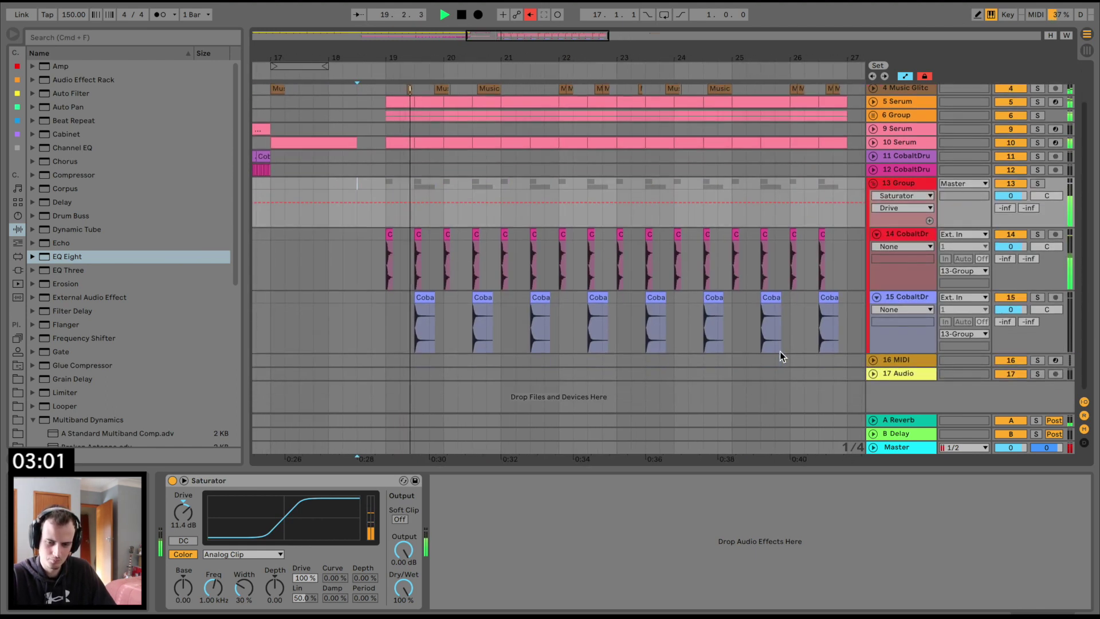
{"action": "left_click_drag", "start_coordinate": [1005, 321], "coordinate": [1004, 246]}
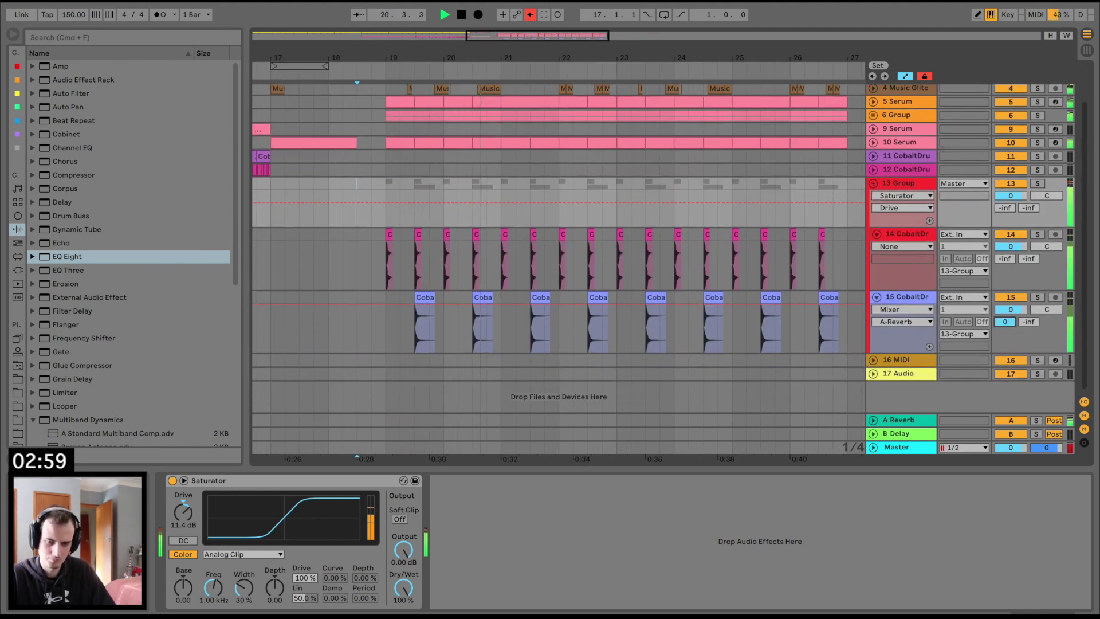
{"action": "left_click", "coordinate": [874, 183]}
{"action": "scroll", "coordinate": [740, 245], "scroll_direction": "right", "scroll_amount": 2}
{"action": "left_click_drag", "start_coordinate": [703, 53], "coordinate": [703, 25]}
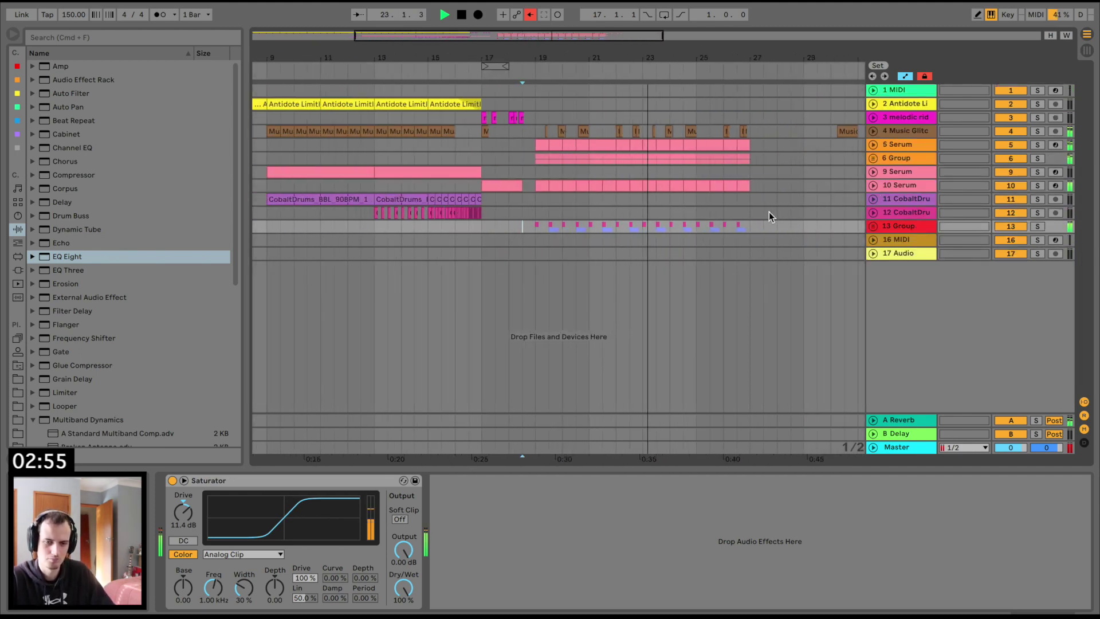
Duplicate bars 19 to 27 of the drop across tracks 4 through 13 so they repeat from bar 27.
{"action": "scroll", "coordinate": [752, 222], "scroll_direction": "right", "scroll_amount": 3}
{"action": "scroll", "coordinate": [751, 221], "scroll_direction": "right", "scroll_amount": 3}
{"action": "left_click_drag", "start_coordinate": [555, 114], "coordinate": [748, 131]}
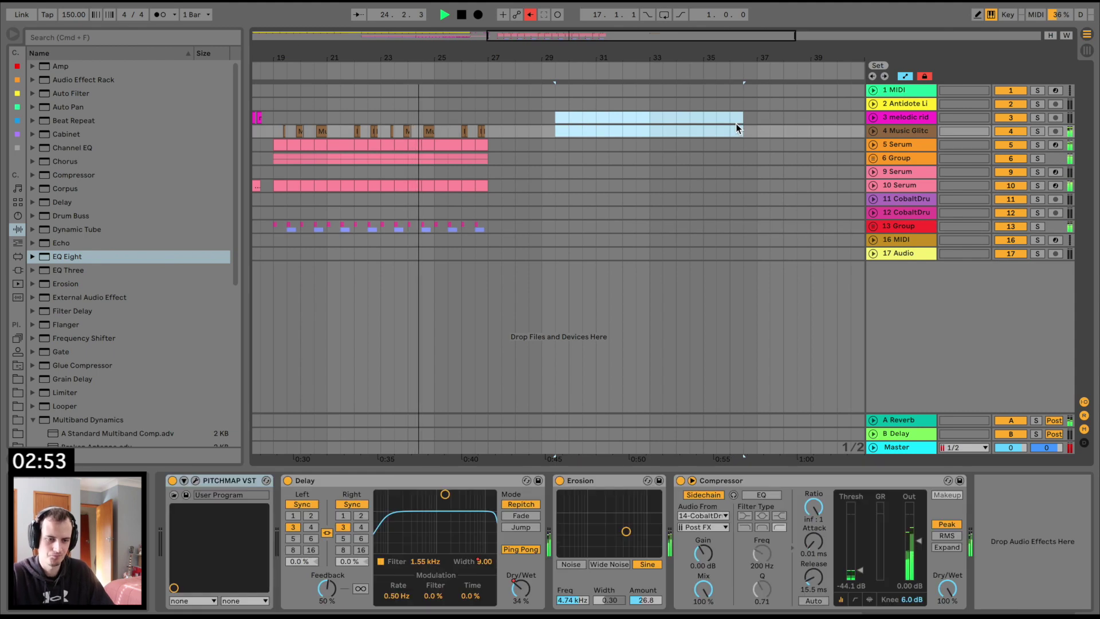
{"action": "scroll", "coordinate": [440, 173], "scroll_direction": "left", "scroll_amount": 2}
{"action": "left_click_drag", "start_coordinate": [558, 227], "coordinate": [345, 133]}
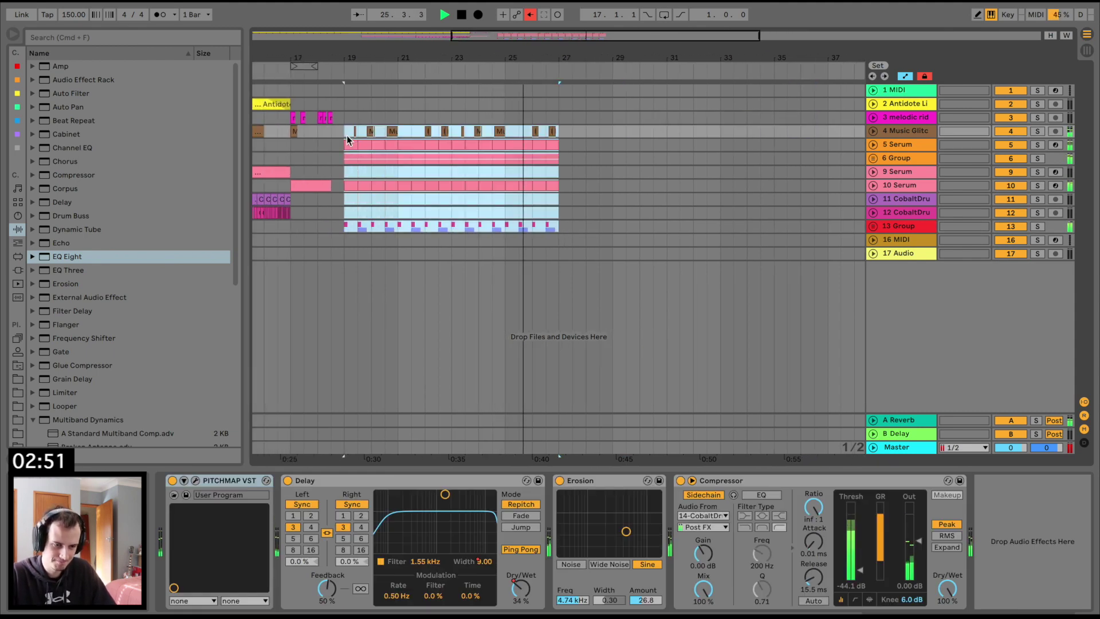
{"action": "key", "text": "super+d"}
Unfold the Serum group, deactivate the 7 Serum clips from bar 27 to 35, and fold the group again.
{"action": "key", "text": "u"}
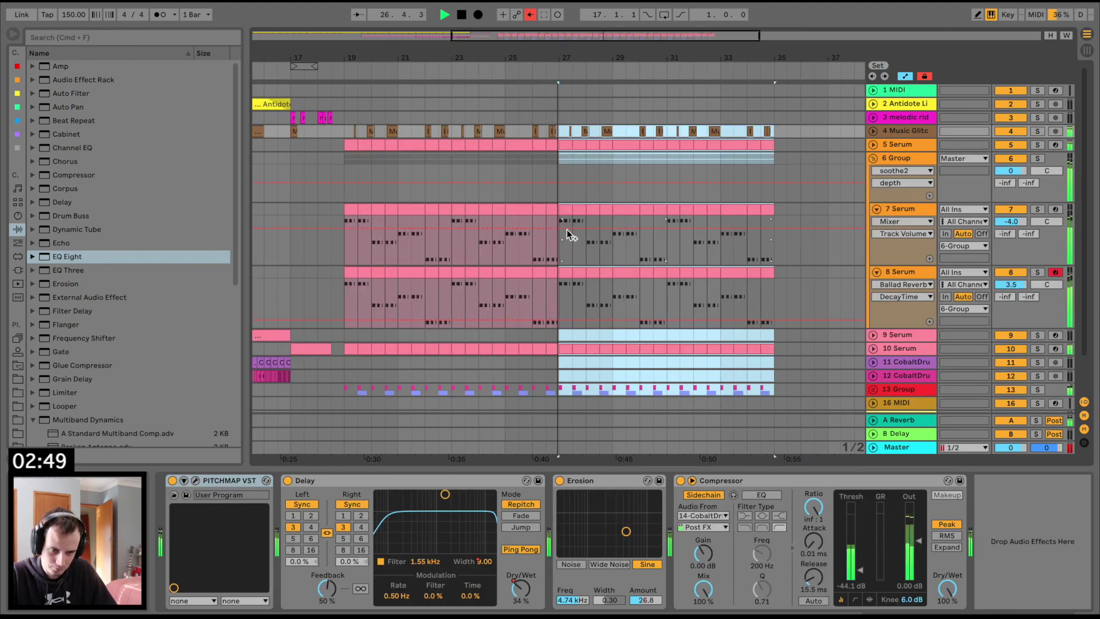
{"action": "left_click", "coordinate": [567, 210]}
{"action": "left_click", "coordinate": [771, 209], "text": "shift"}
{"action": "key", "text": "0"}
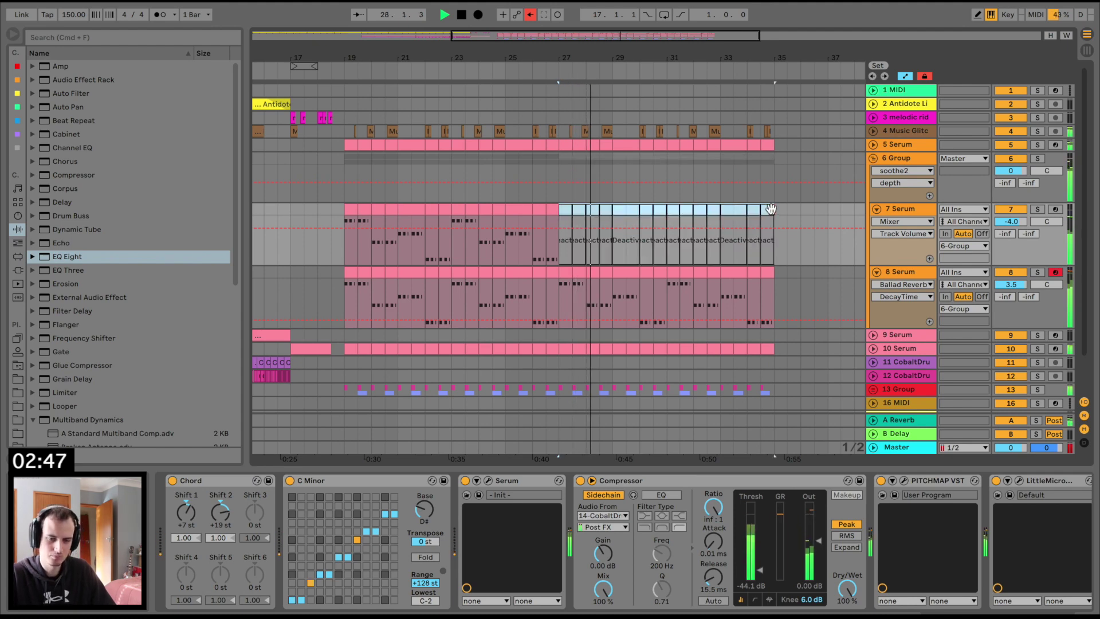
{"action": "left_click", "coordinate": [873, 159]}
Duplicate the 5 Serum track and delete every clip on the copy.
{"action": "left_click", "coordinate": [892, 146]}
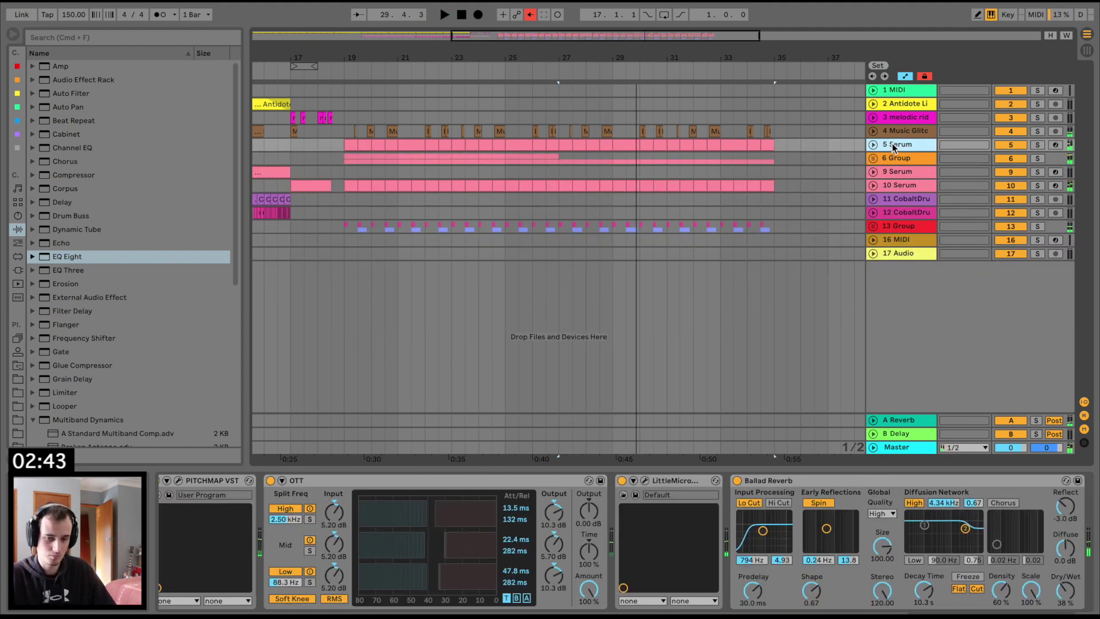
{"action": "key", "text": "super+d"}
{"action": "left_click", "coordinate": [606, 158]}
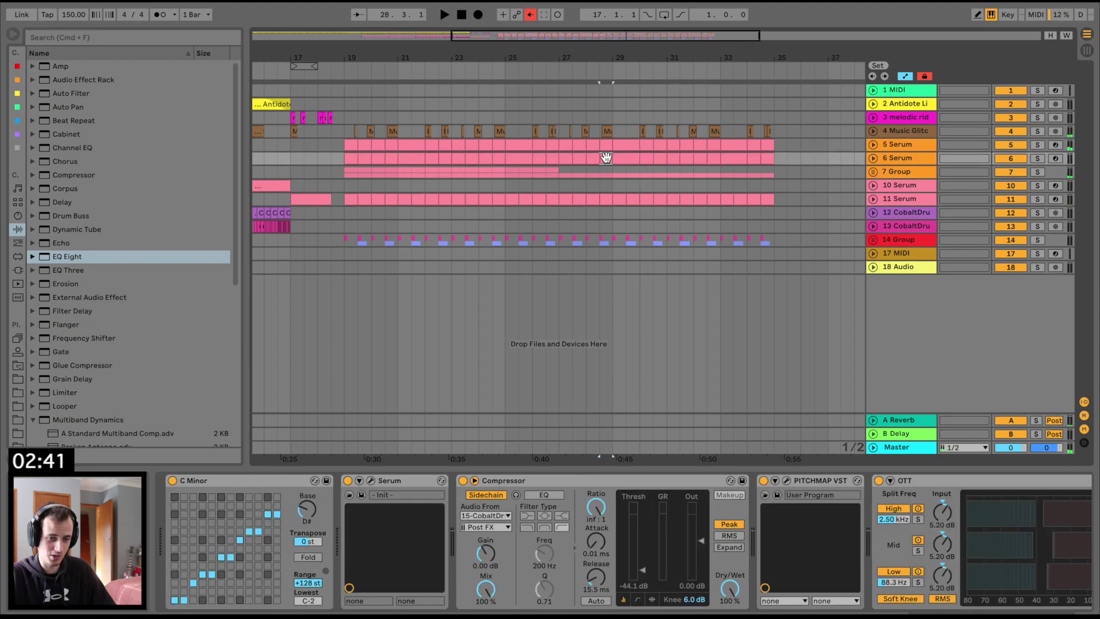
{"action": "left_click", "coordinate": [343, 159], "text": "shift"}
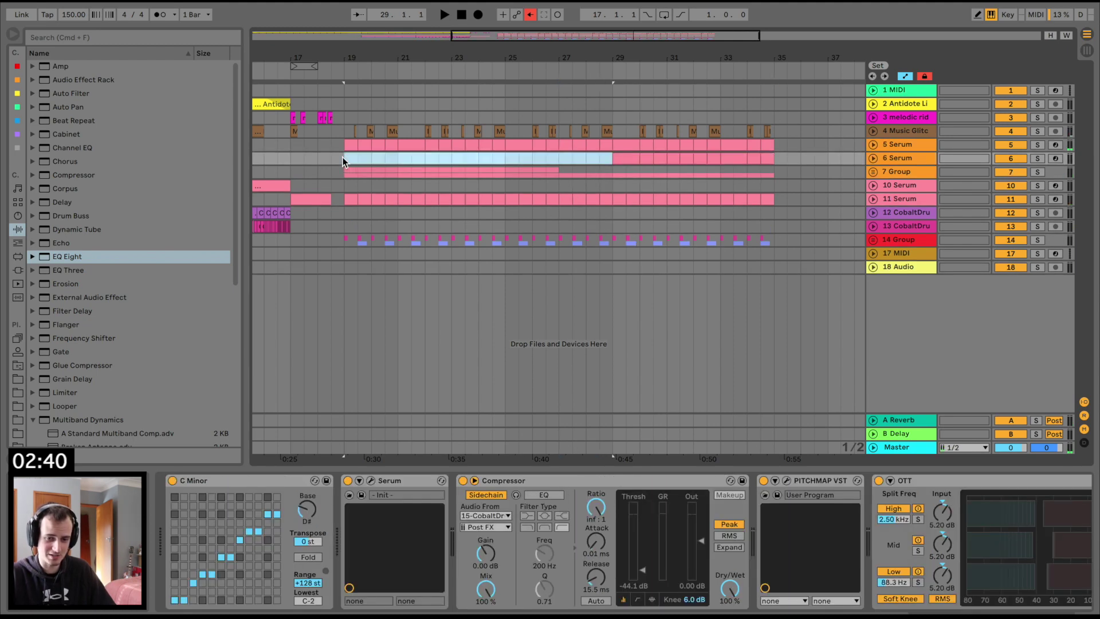
{"action": "left_click", "coordinate": [872, 158]}
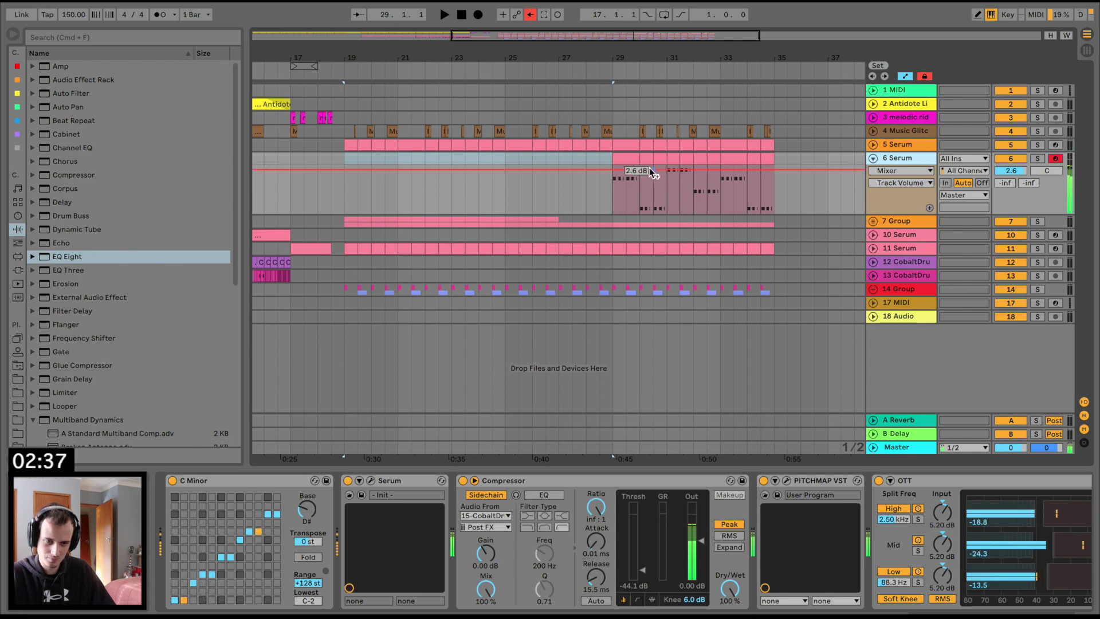
{"action": "left_click", "coordinate": [631, 157]}
{"action": "left_click", "coordinate": [771, 161], "text": "shift"}
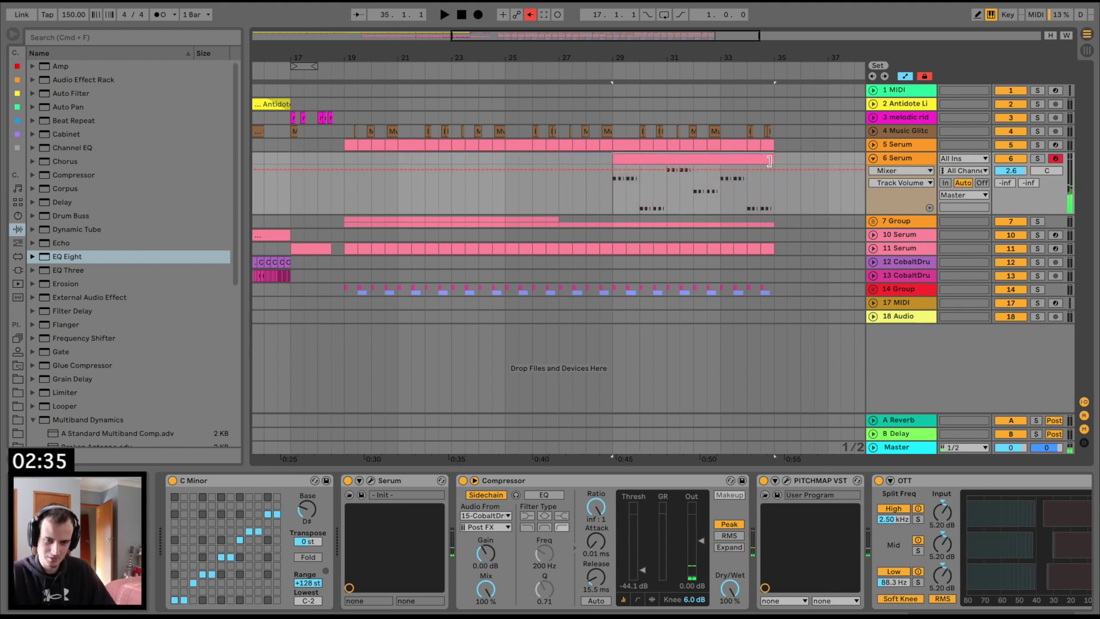
{"action": "key", "text": "Delete"}
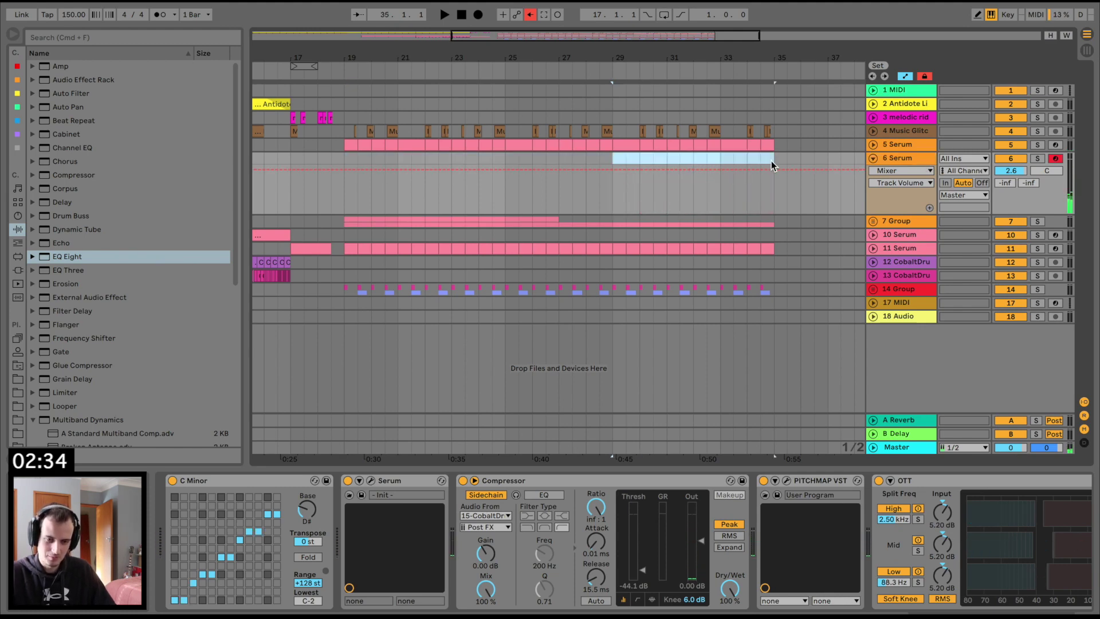
Record a new MIDI melody on the emptied 6 Serum track from about bar 26 to bar 30.
{"action": "left_click", "coordinate": [610, 155]}
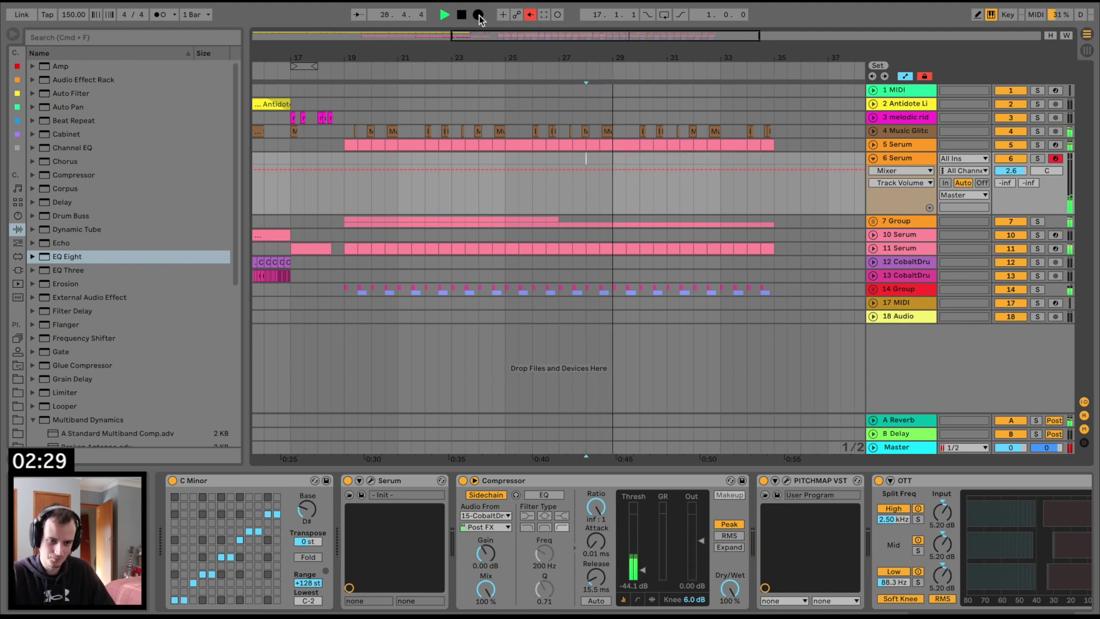
{"action": "key", "text": "space"}
{"action": "left_click", "coordinate": [528, 65]}
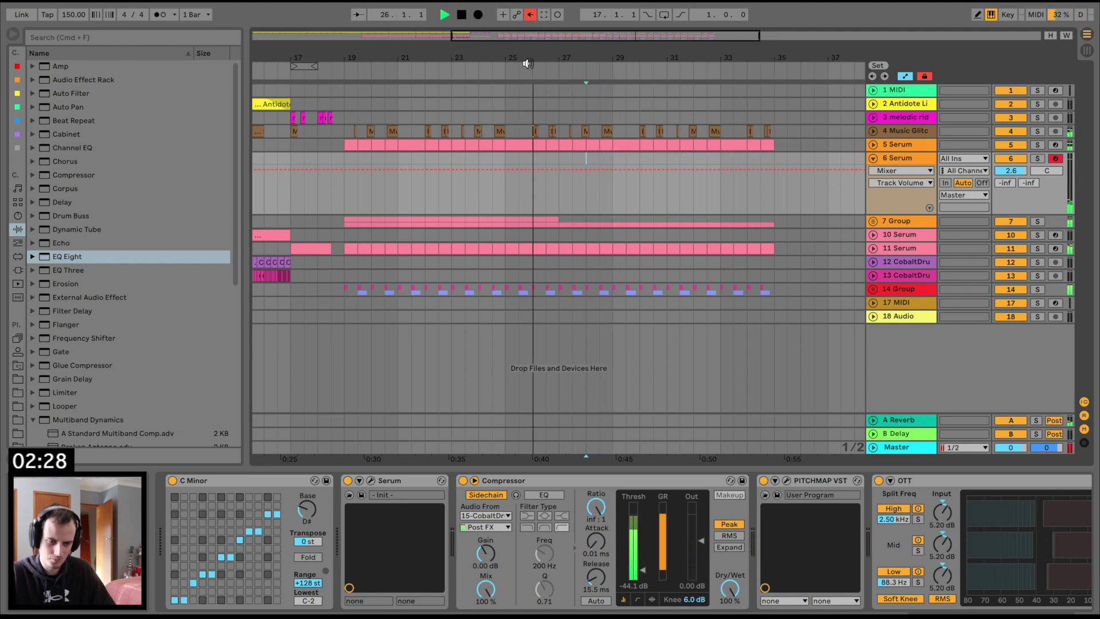
{"action": "left_click", "coordinate": [478, 15]}
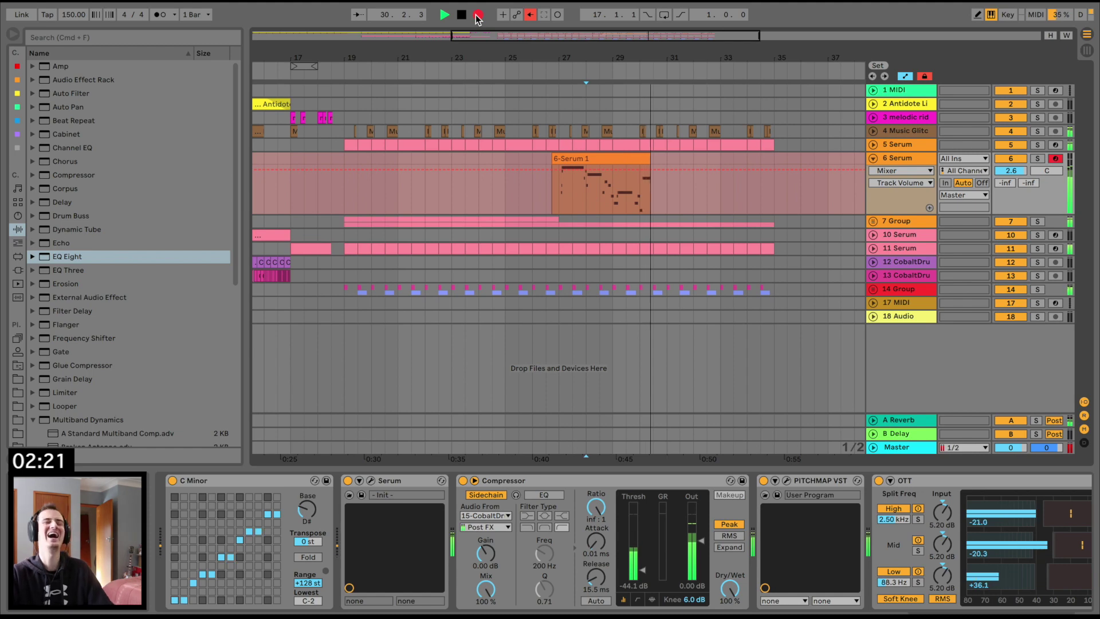
{"action": "key", "text": "space"}
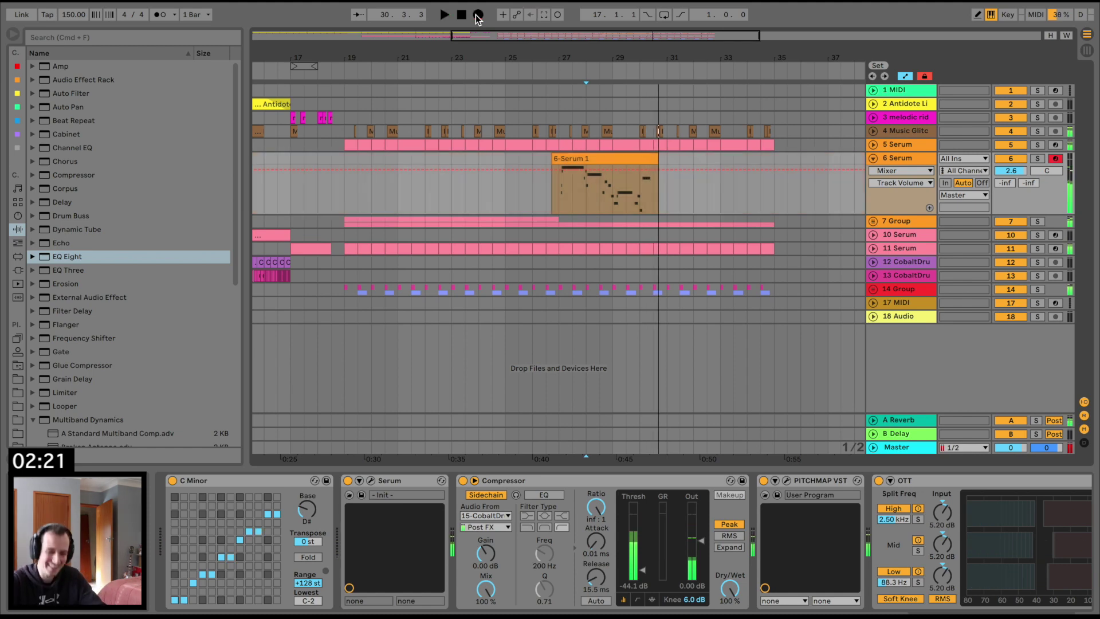
Open the recorded 6-Serum 1 clip in the note editor and lower the long note after 3 to F#4.
{"action": "double_click", "coordinate": [573, 157]}
{"action": "key", "text": "space"}
{"action": "left_click_drag", "start_coordinate": [602, 471], "coordinate": [602, 353]}
{"action": "left_click_drag", "start_coordinate": [333, 475], "coordinate": [568, 476]}
{"action": "key", "text": "space"}
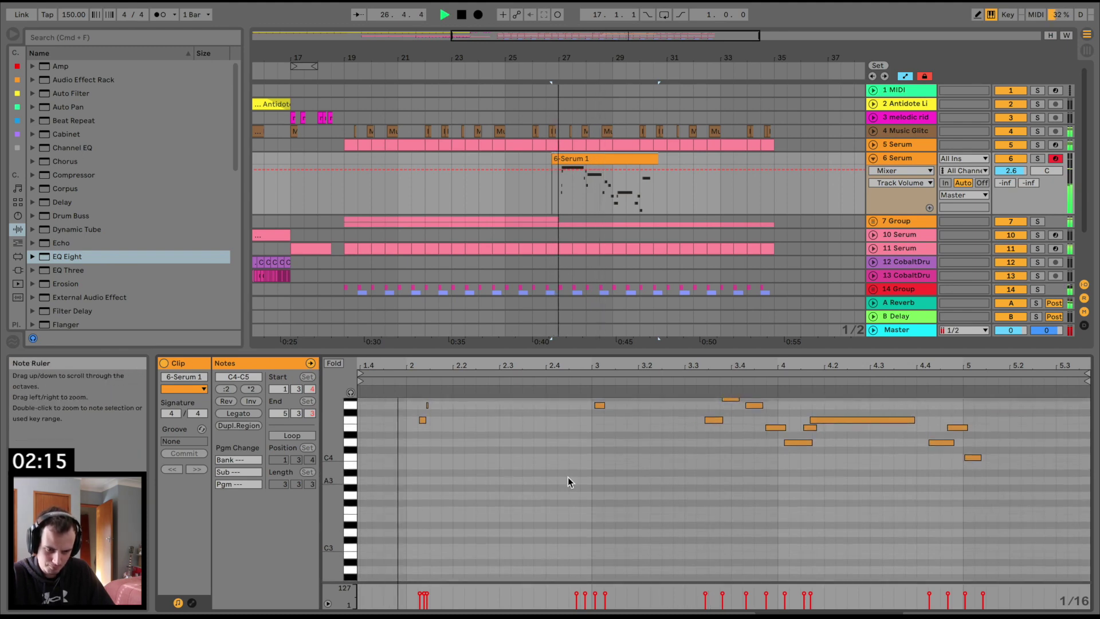
{"action": "scroll", "coordinate": [568, 477], "scroll_direction": "up", "scroll_amount": 3}
{"action": "left_click_drag", "start_coordinate": [626, 448], "coordinate": [627, 481]}
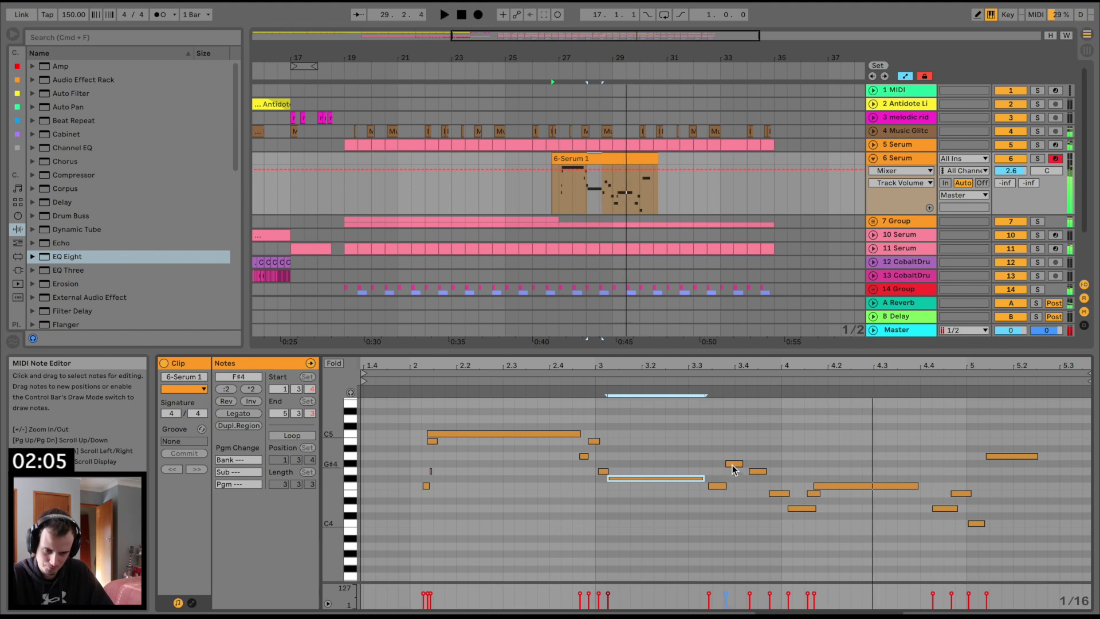
Move the G#4 note slightly later and delete the notes after 4.4 in the recorded clip.
{"action": "key", "text": "space"}
{"action": "left_click_drag", "start_coordinate": [732, 465], "coordinate": [743, 467]}
{"action": "left_click_drag", "start_coordinate": [961, 434], "coordinate": [932, 525]}
{"action": "key", "text": "Delete"}
{"action": "key", "text": "Delete"}
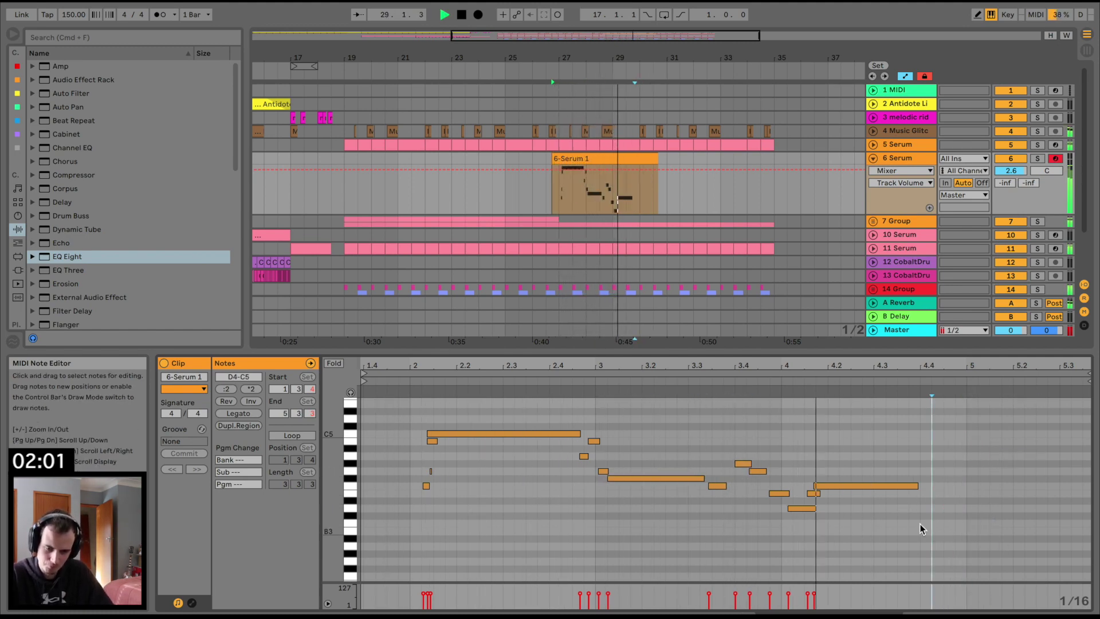
Delete the notes following the D4 note at bar 4 and extend that D4 note to bar 5.
{"action": "key", "text": "space"}
{"action": "key", "text": "space"}
{"action": "left_click_drag", "start_coordinate": [825, 475], "coordinate": [967, 508]}
{"action": "key", "text": "Delete"}
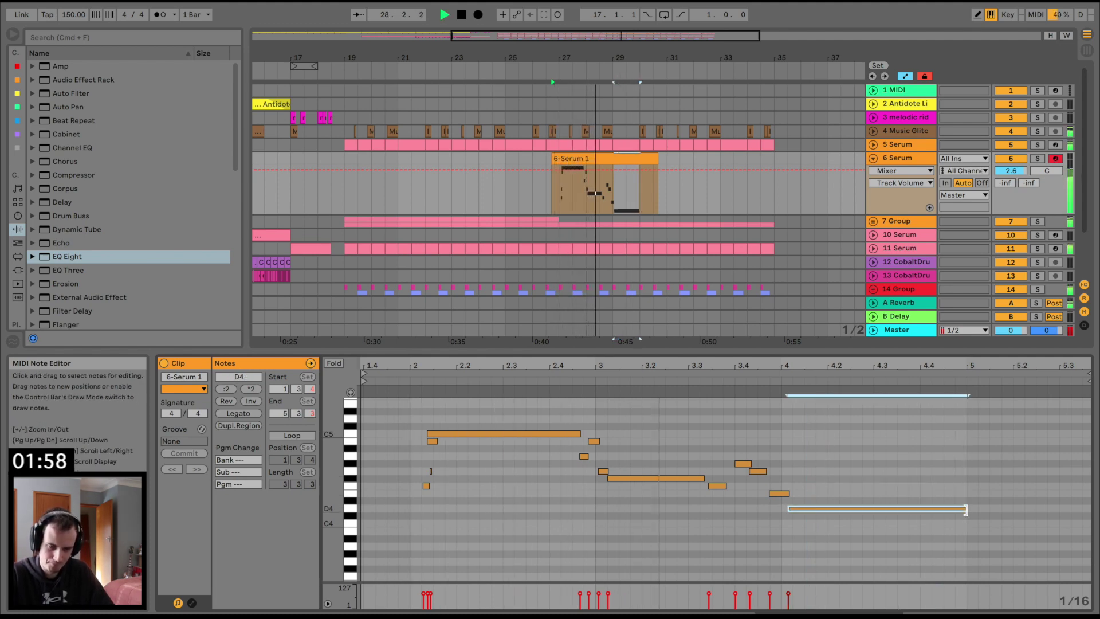
Play along from about bar 29 and capture the performed MIDI notes, extending the 6-Serum 1 clip to bar 31.
{"action": "left_click", "coordinate": [626, 195]}
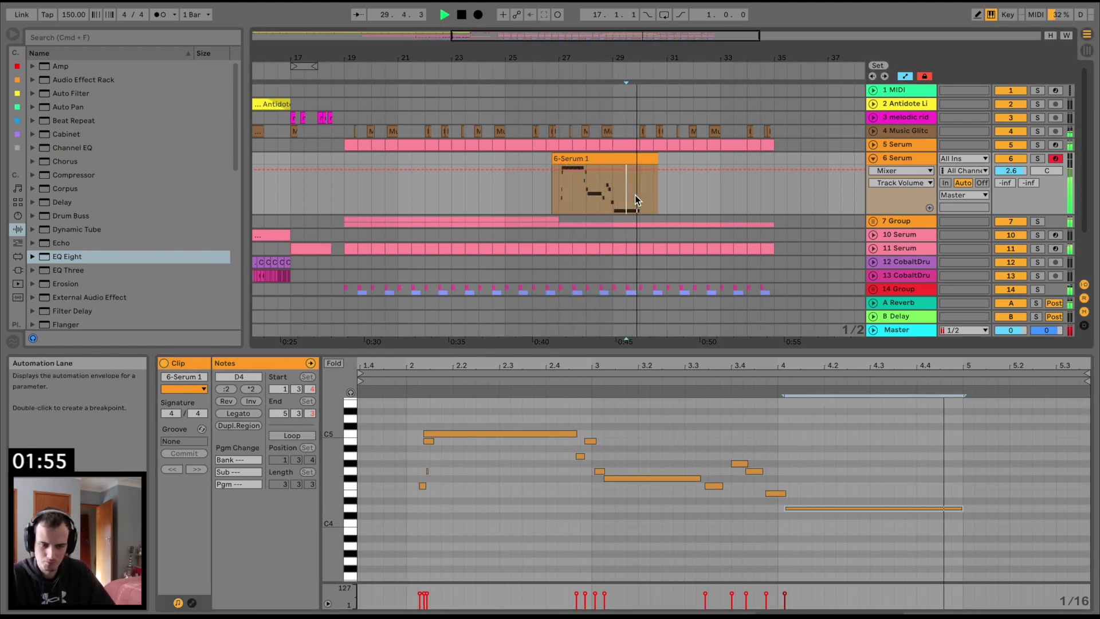
{"action": "key", "text": "space"}
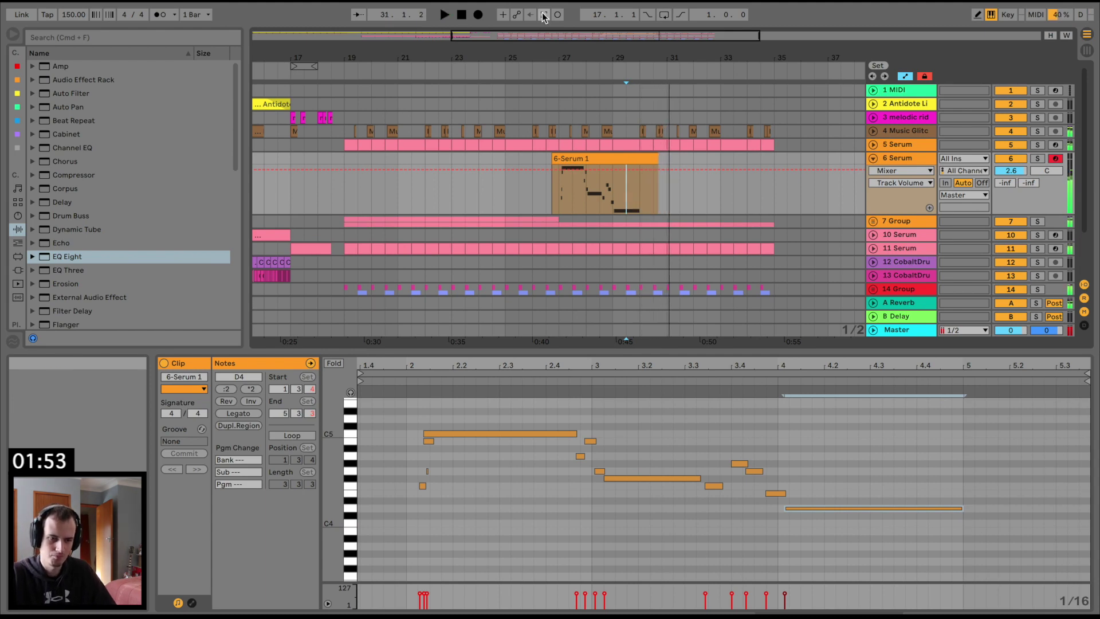
{"action": "left_click", "coordinate": [544, 16]}
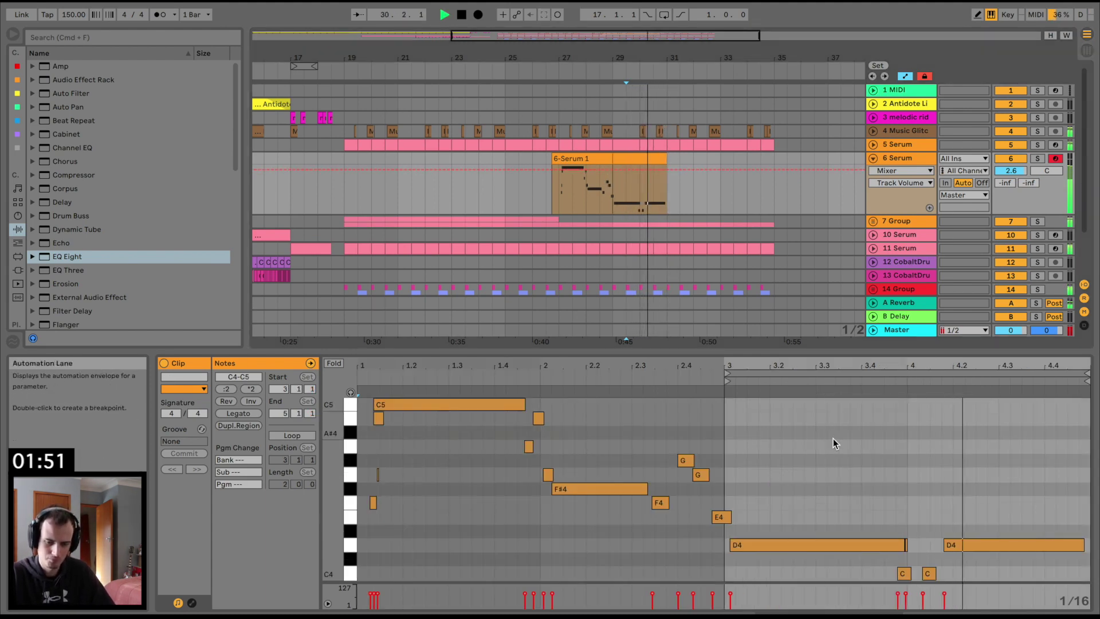
Raise the C4 note just after bar 4 to E4 and adjust its length to reach the following D4 note.
{"action": "left_click_drag", "start_coordinate": [928, 574], "coordinate": [942, 517]}
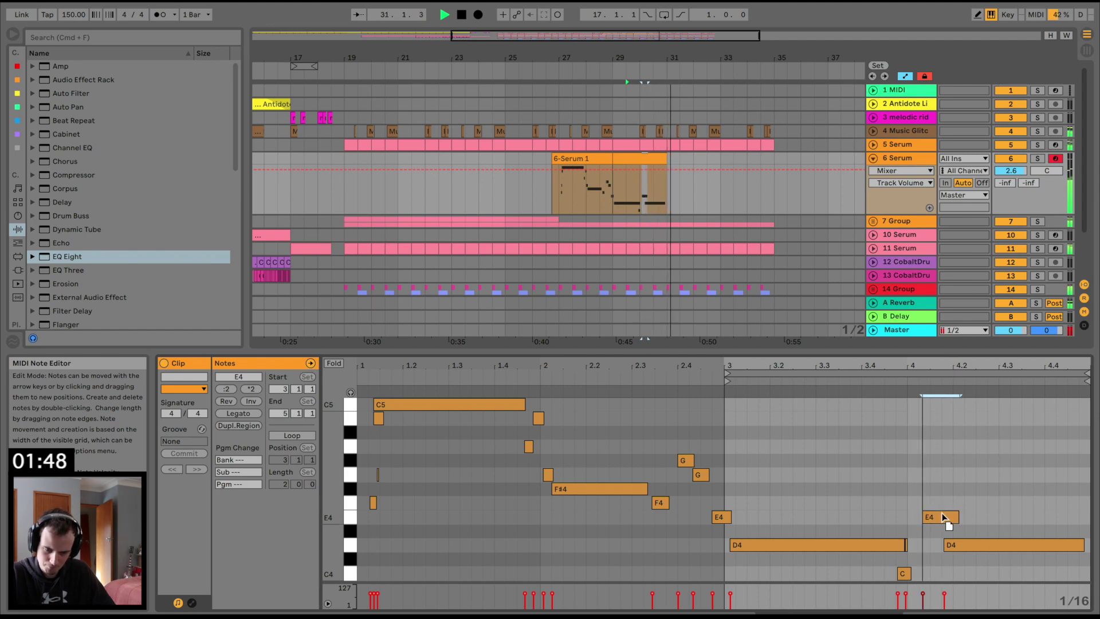
{"action": "left_click", "coordinate": [883, 378]}
{"action": "key", "text": "space"}
{"action": "key", "text": "space"}
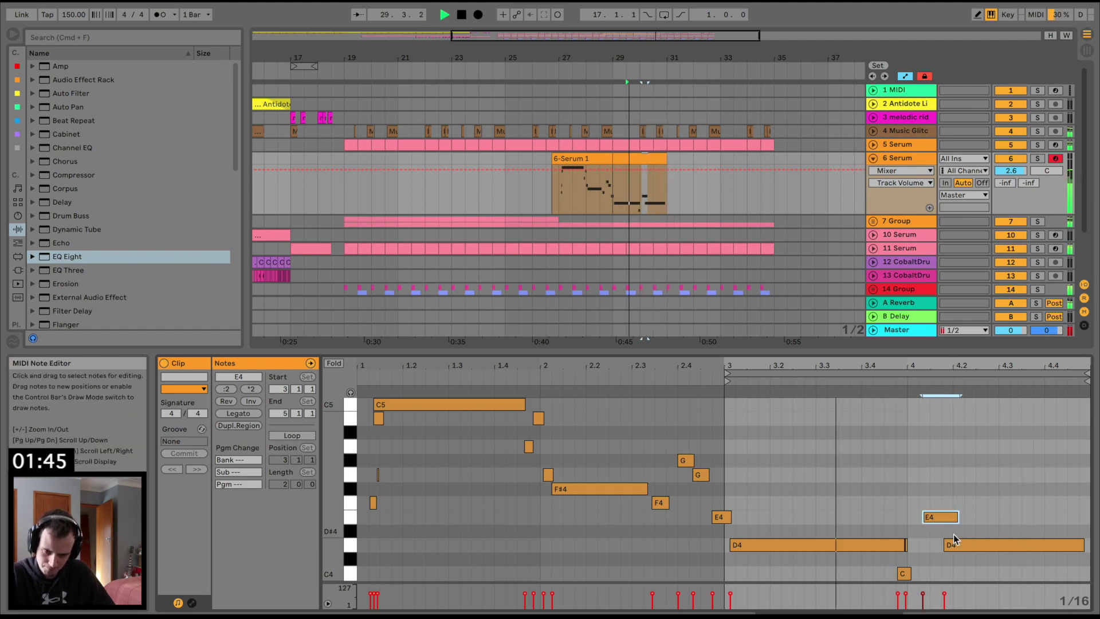
{"action": "left_click_drag", "start_coordinate": [957, 517], "coordinate": [951, 517]}
{"action": "key", "text": "space"}
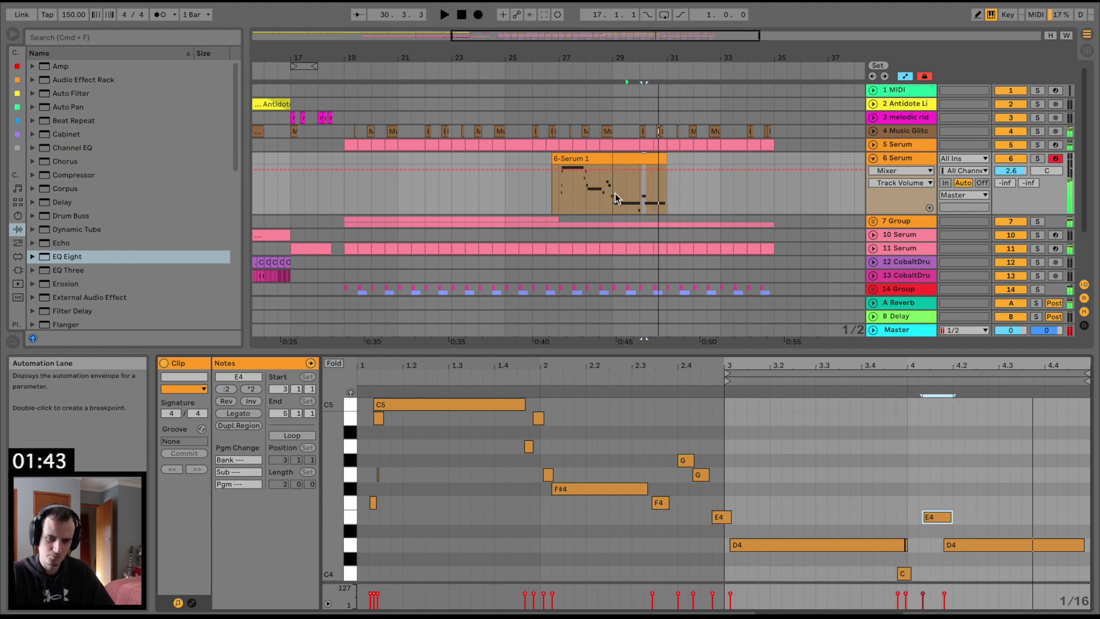
Play the 6 Serum melody and compare its sound with the LittleMicroShift effect off and on.
{"action": "left_click", "coordinate": [519, 198]}
{"action": "key", "text": "space"}
{"action": "left_click_drag", "start_coordinate": [610, 352], "coordinate": [653, 446]}
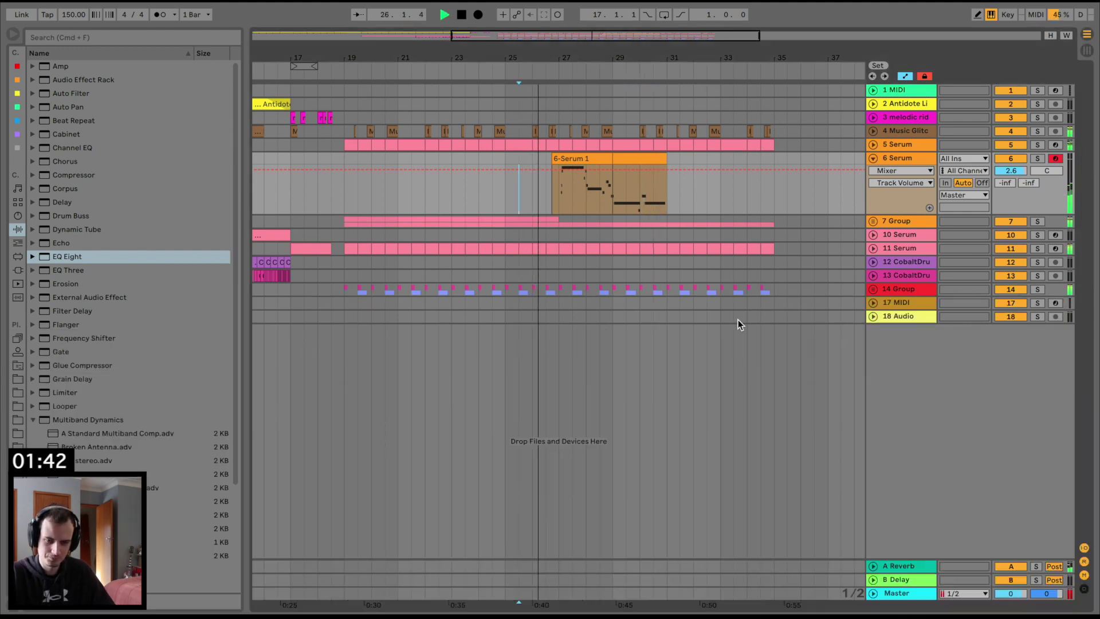
{"action": "double_click", "coordinate": [895, 156]}
{"action": "scroll", "coordinate": [799, 519], "scroll_direction": "right", "scroll_amount": 10}
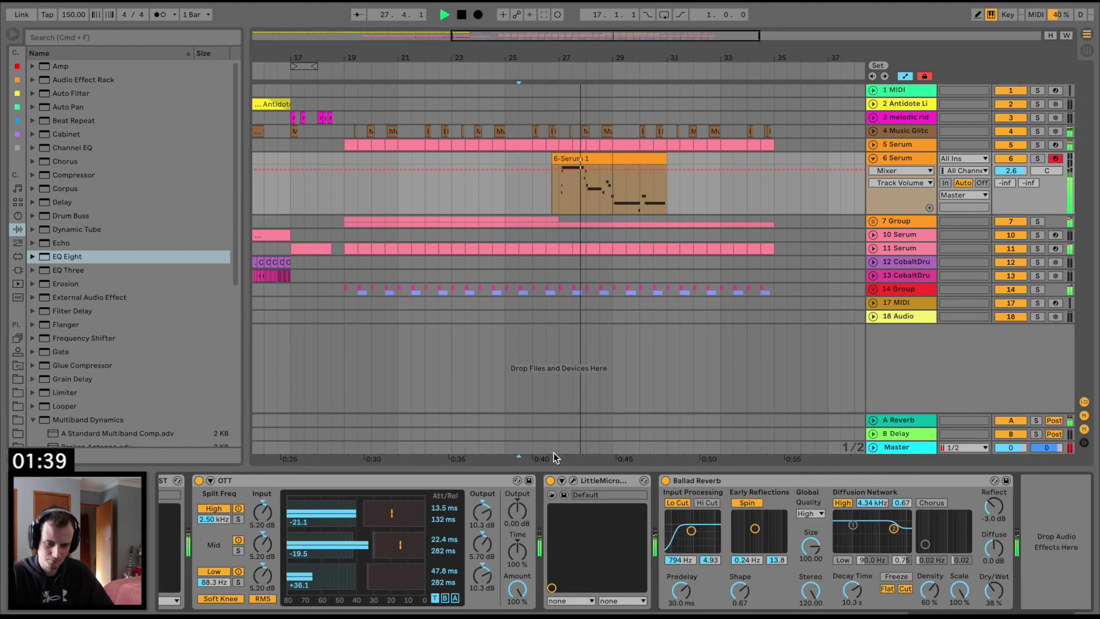
{"action": "left_click", "coordinate": [549, 480]}
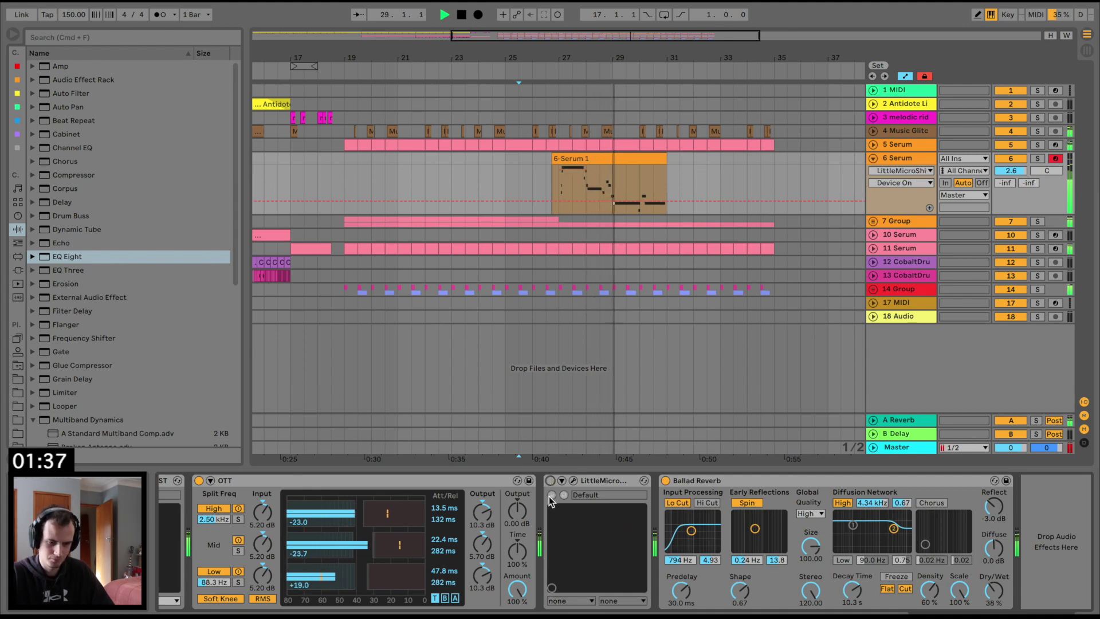
{"action": "left_click", "coordinate": [550, 481]}
{"action": "key", "text": "space"}
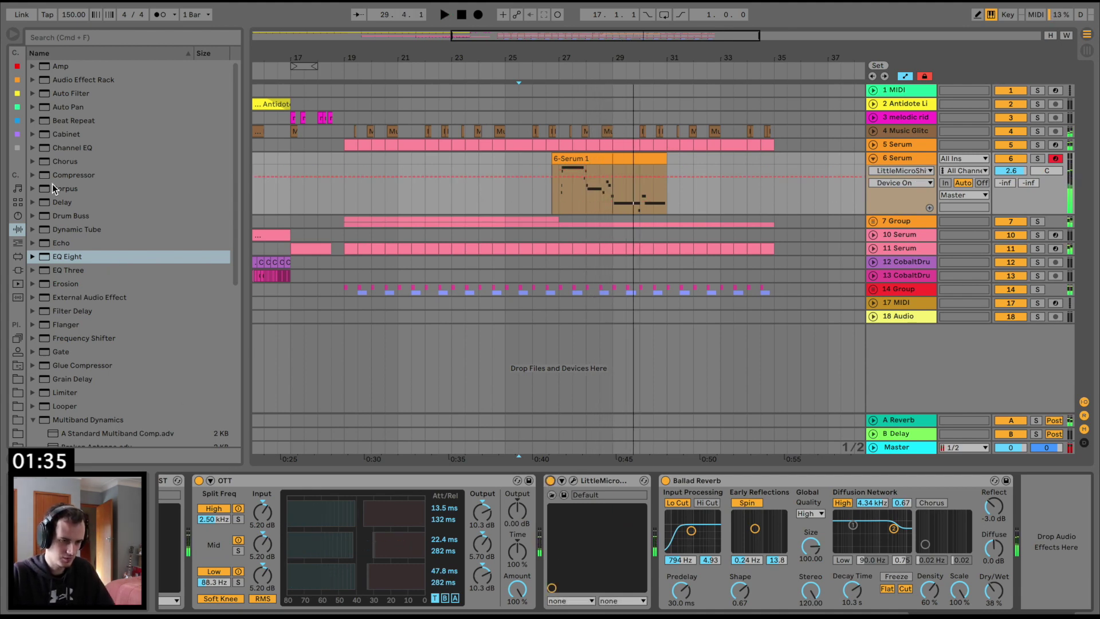
Insert a Chorus and a Frequency Shifter between OTT and LittleMicroShift on 6 Serum, and solo the track during playback.
{"action": "left_click_drag", "start_coordinate": [61, 160], "coordinate": [550, 544]}
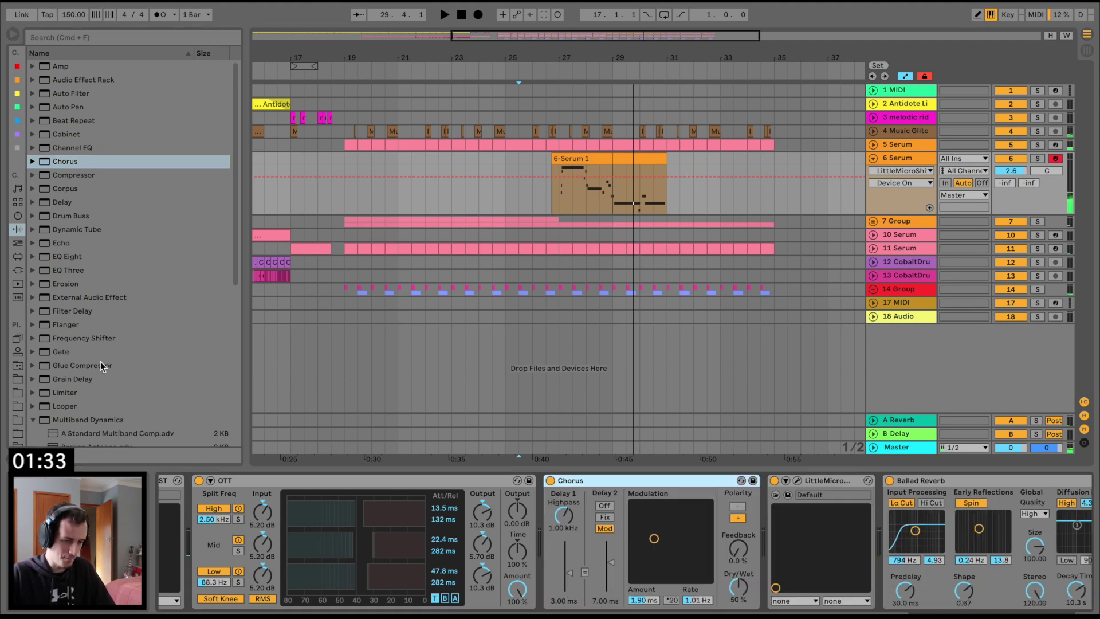
{"action": "scroll", "coordinate": [61, 366], "scroll_direction": "down", "scroll_amount": 1}
{"action": "left_click_drag", "start_coordinate": [46, 319], "coordinate": [753, 494]}
{"action": "key", "text": "space"}
{"action": "left_click", "coordinate": [1038, 158]}
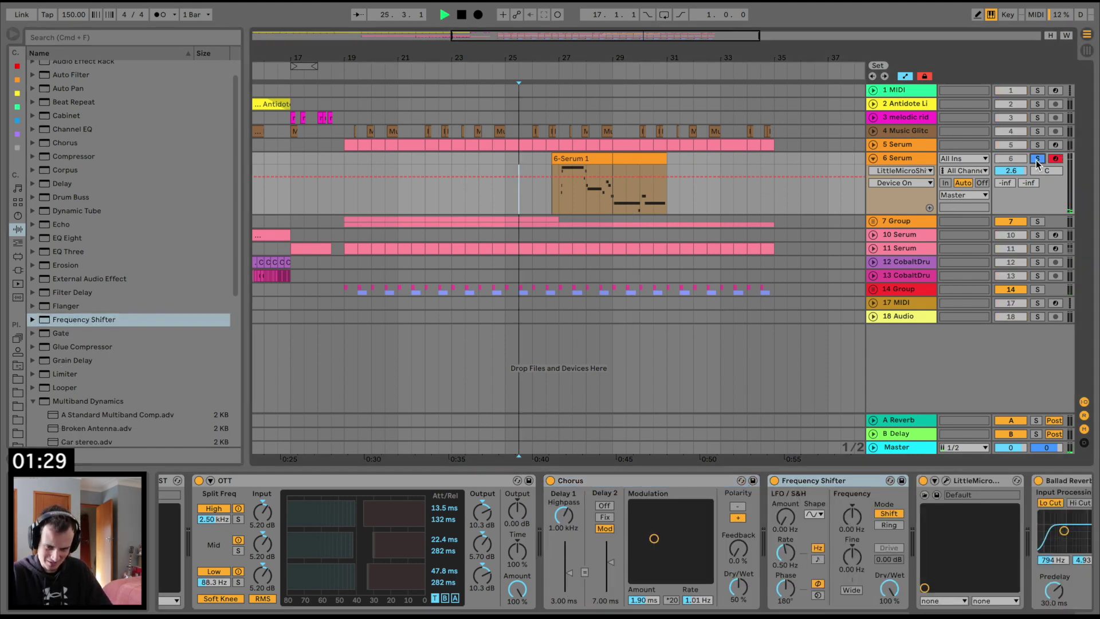
Set the Frequency Shifter's fine frequency to 11.8 Hz and its dry/wet to 23%.
{"action": "left_click", "coordinate": [851, 555]}
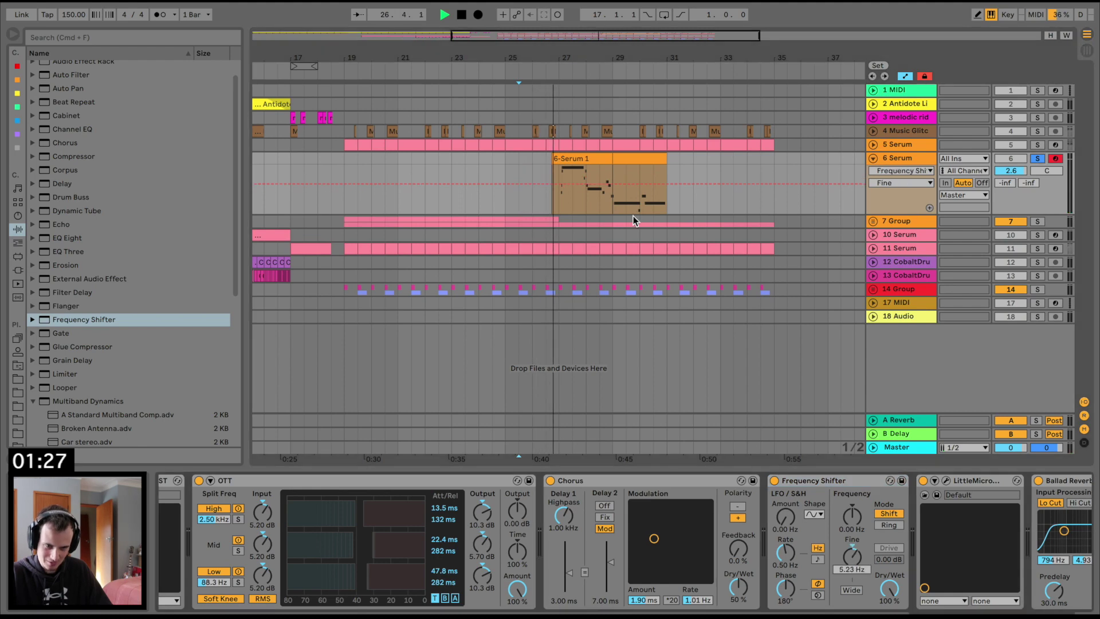
{"action": "left_click_drag", "start_coordinate": [889, 588], "coordinate": [889, 618]}
{"action": "left_click_drag", "start_coordinate": [852, 556], "coordinate": [852, 552]}
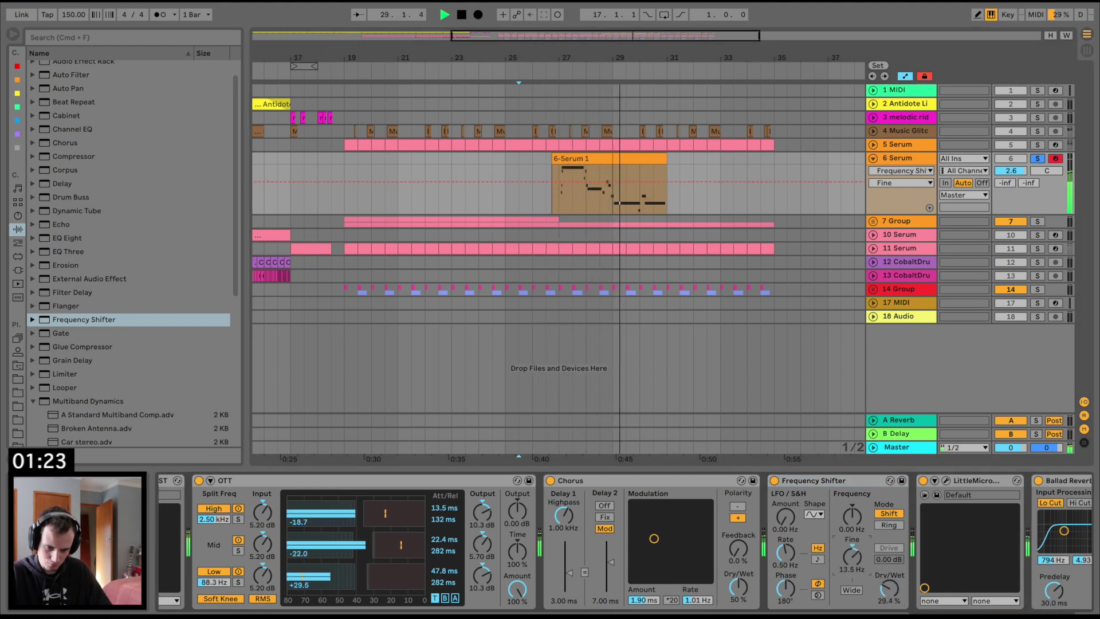
{"action": "left_click_drag", "start_coordinate": [889, 588], "coordinate": [889, 589]}
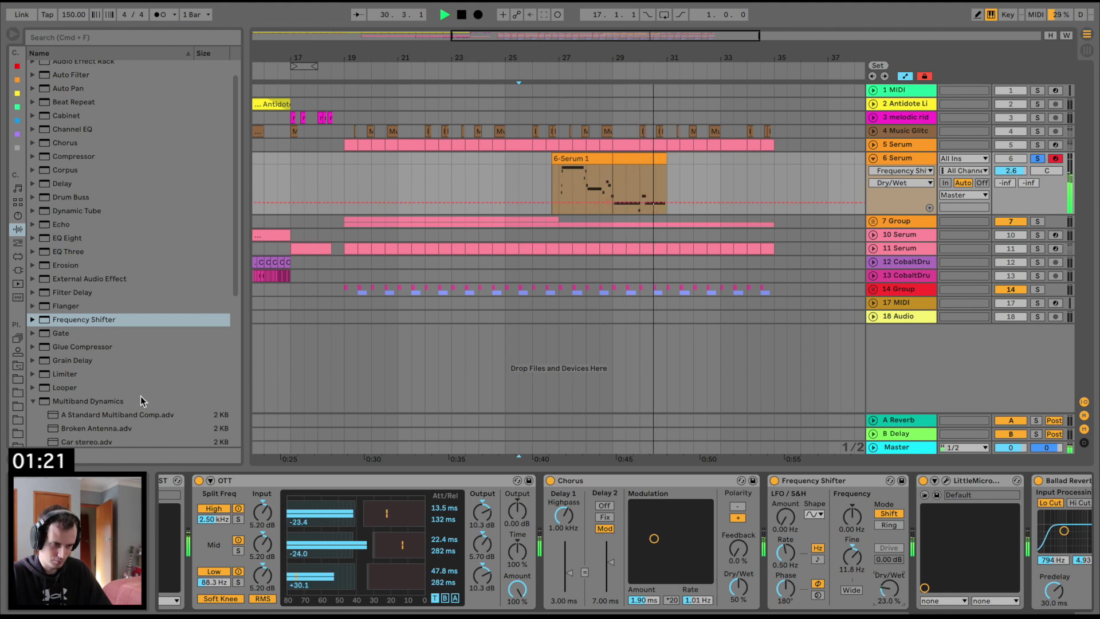
Insert a Saturator after the Frequency Shifter on 6 Serum and set its drive to 17.1 dB.
{"action": "scroll", "coordinate": [141, 397], "scroll_direction": "down", "scroll_amount": 10}
{"action": "left_click_drag", "start_coordinate": [61, 369], "coordinate": [934, 532]}
{"action": "key", "text": "space"}
{"action": "left_click_drag", "start_coordinate": [846, 513], "coordinate": [847, 492]}
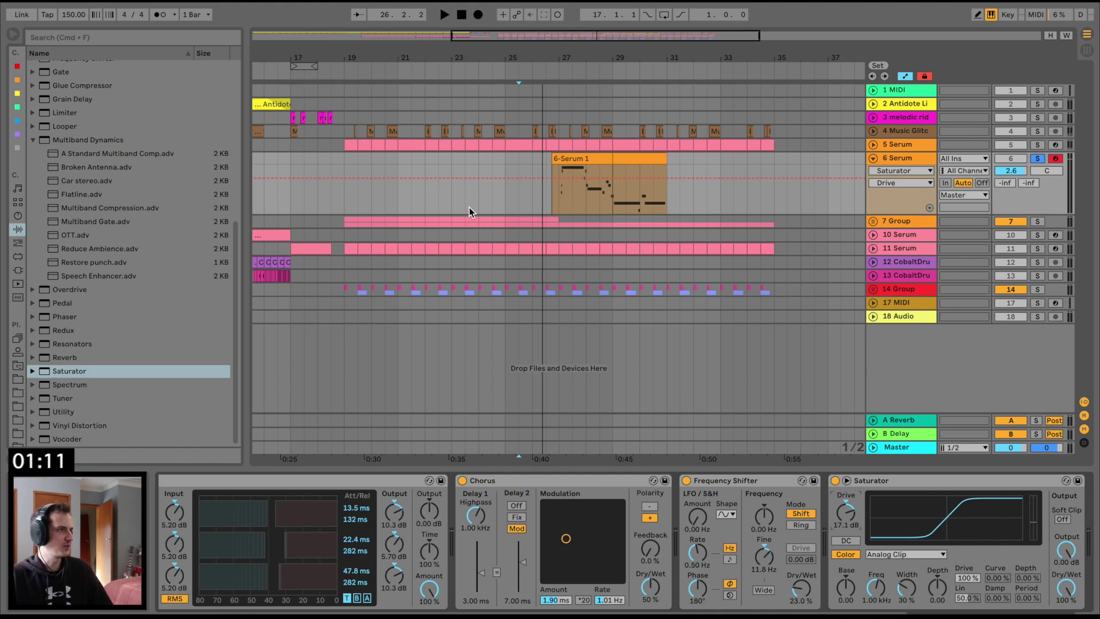
Audition the soloed melody, then unsolo the 6 Serum track and set its volume to -5.8 dB.
{"action": "key", "text": "space"}
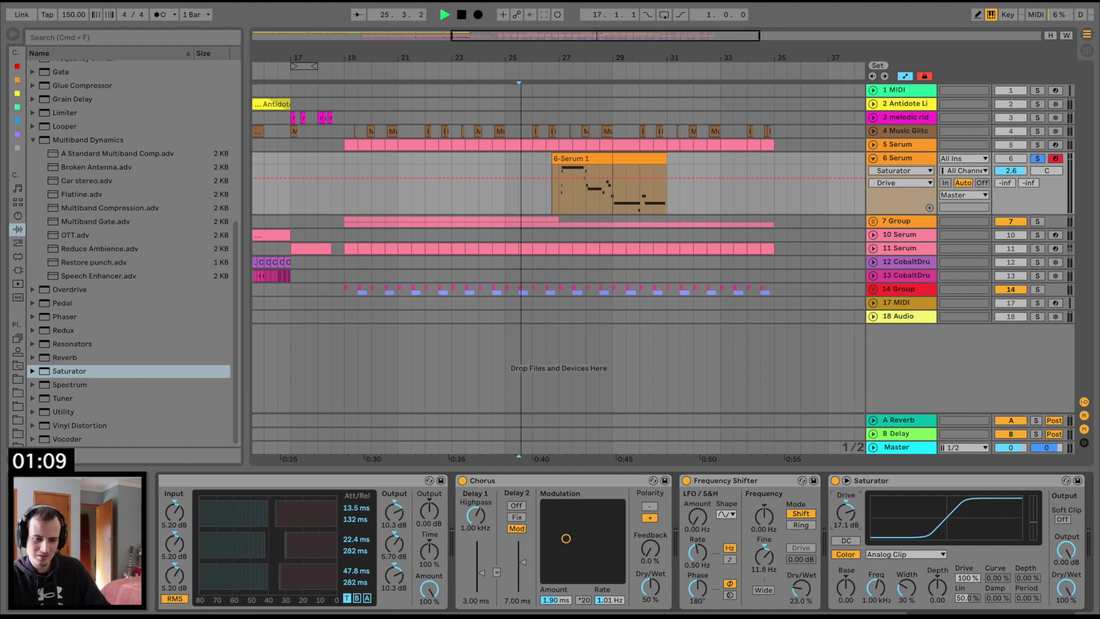
{"action": "left_click", "coordinate": [621, 204]}
{"action": "key", "text": "space"}
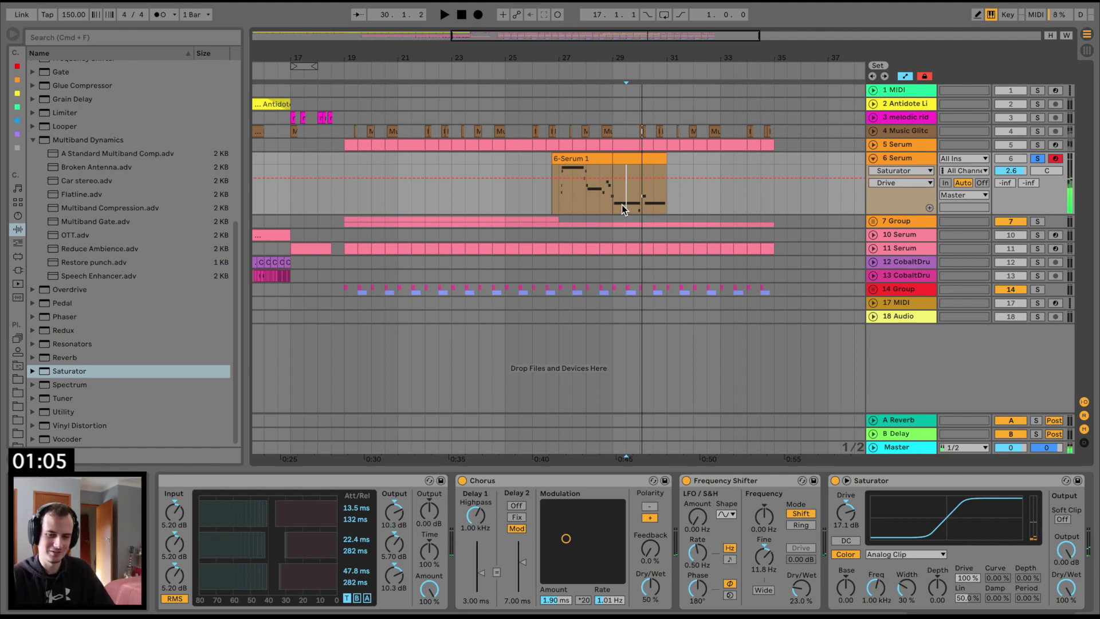
{"action": "left_click", "coordinate": [550, 204]}
{"action": "key", "text": "space"}
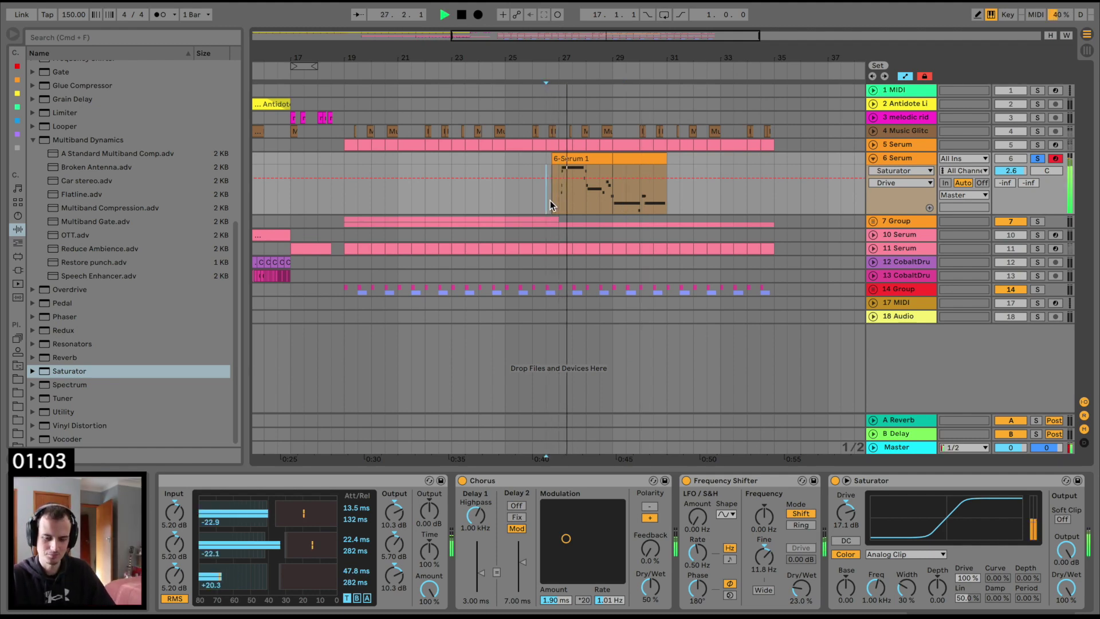
{"action": "left_click", "coordinate": [1035, 160]}
{"action": "left_click_drag", "start_coordinate": [1012, 171], "coordinate": [1011, 179]}
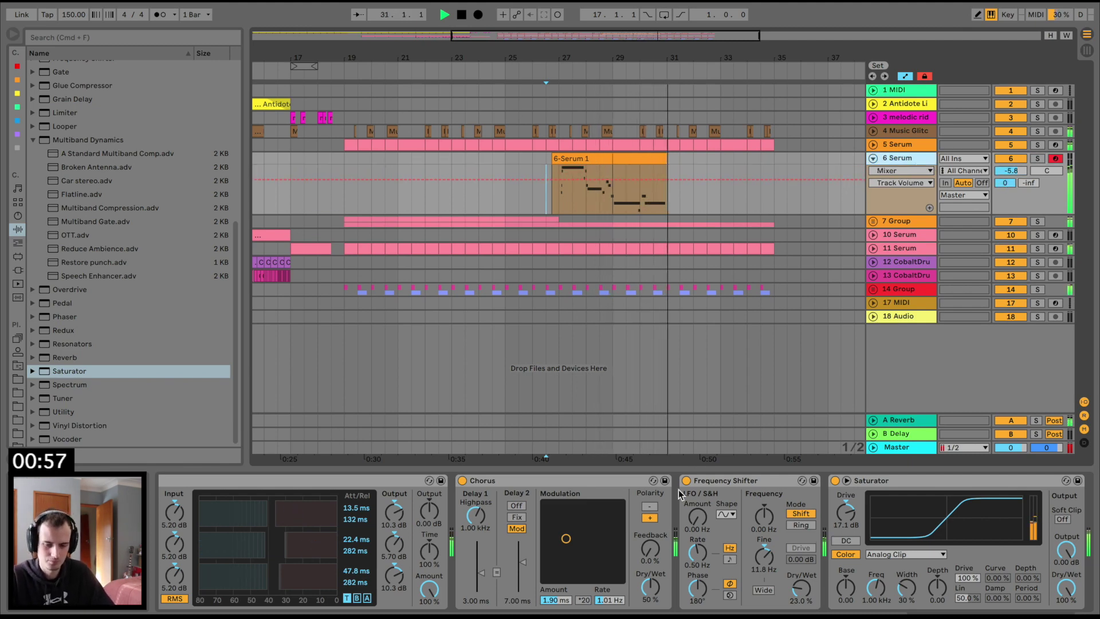
Copy the track 4 Music Glitch clips from bars 9 to 13 and paste them at bar 31 on the same track.
{"action": "scroll", "coordinate": [679, 489], "scroll_direction": "left", "scroll_amount": 10}
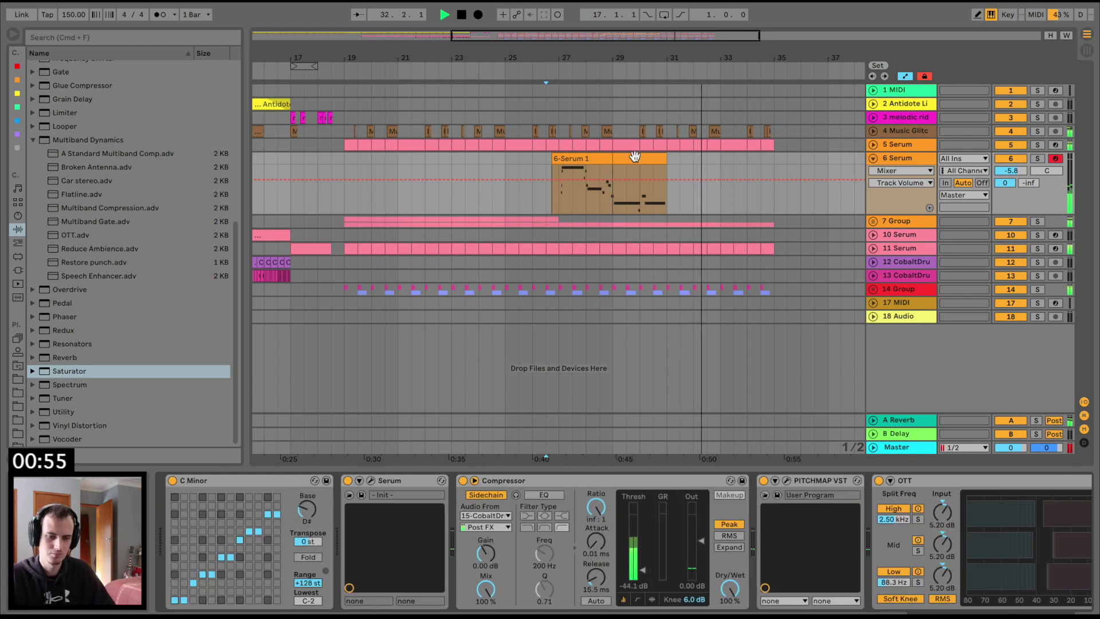
{"action": "left_click", "coordinate": [537, 158]}
{"action": "scroll", "coordinate": [388, 168], "scroll_direction": "left", "scroll_amount": 10}
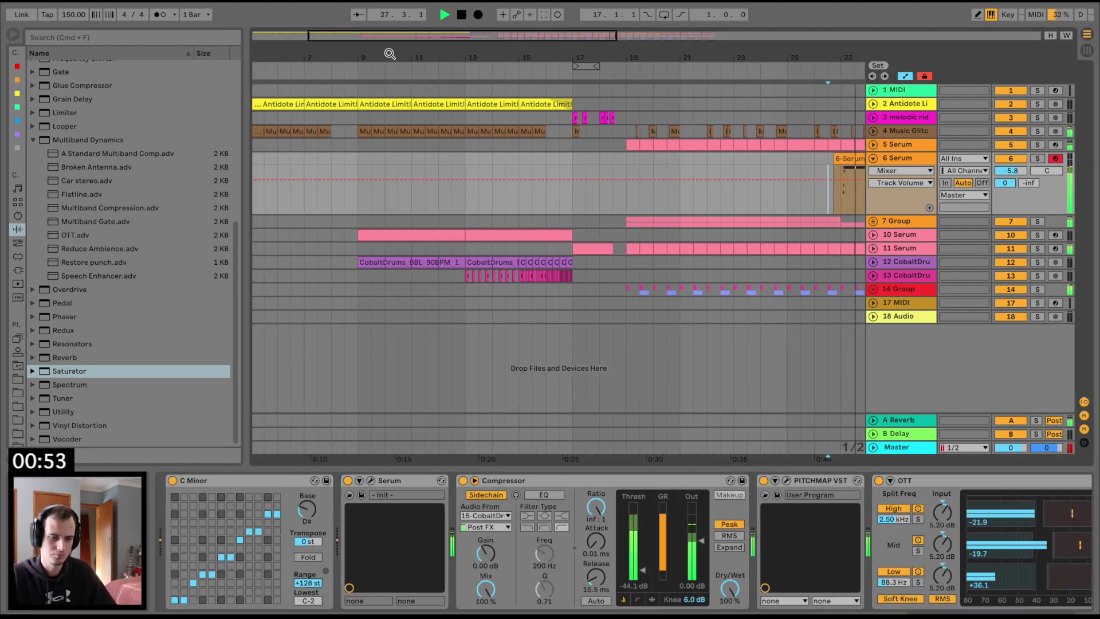
{"action": "left_click_drag", "start_coordinate": [388, 54], "coordinate": [388, 35]}
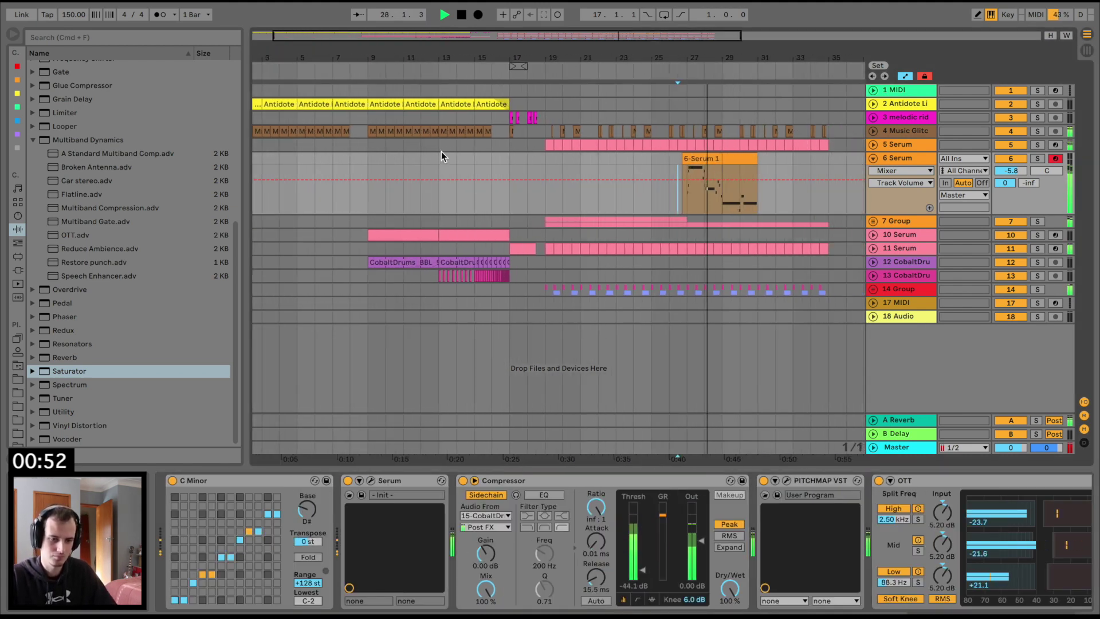
{"action": "left_click", "coordinate": [372, 131]}
{"action": "scroll", "coordinate": [649, 134], "scroll_direction": "right", "scroll_amount": 5}
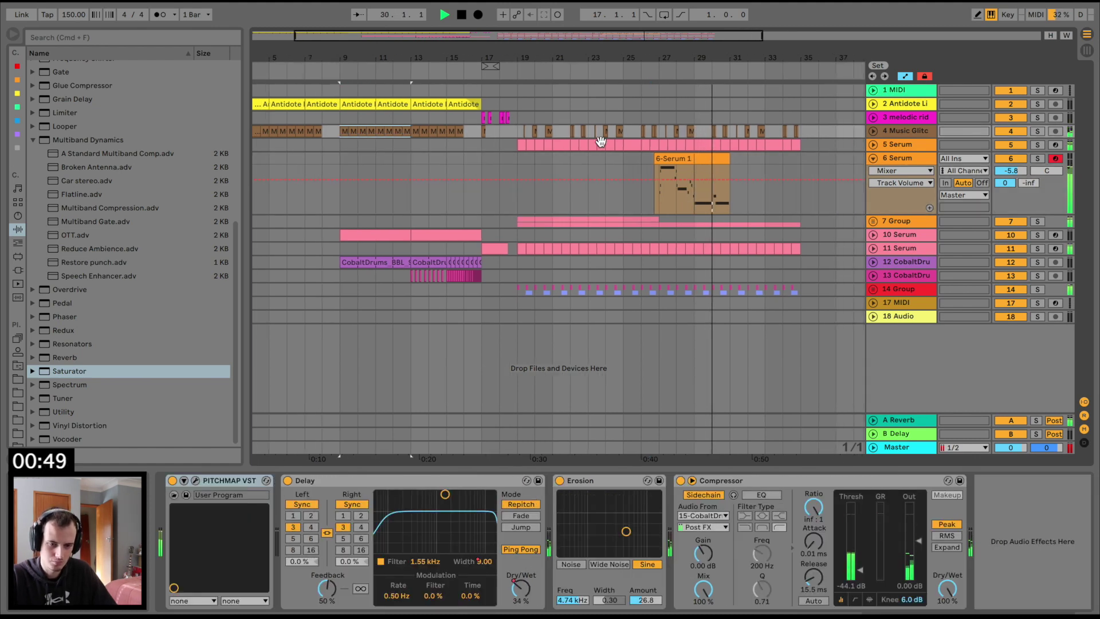
{"action": "left_click", "coordinate": [650, 134]}
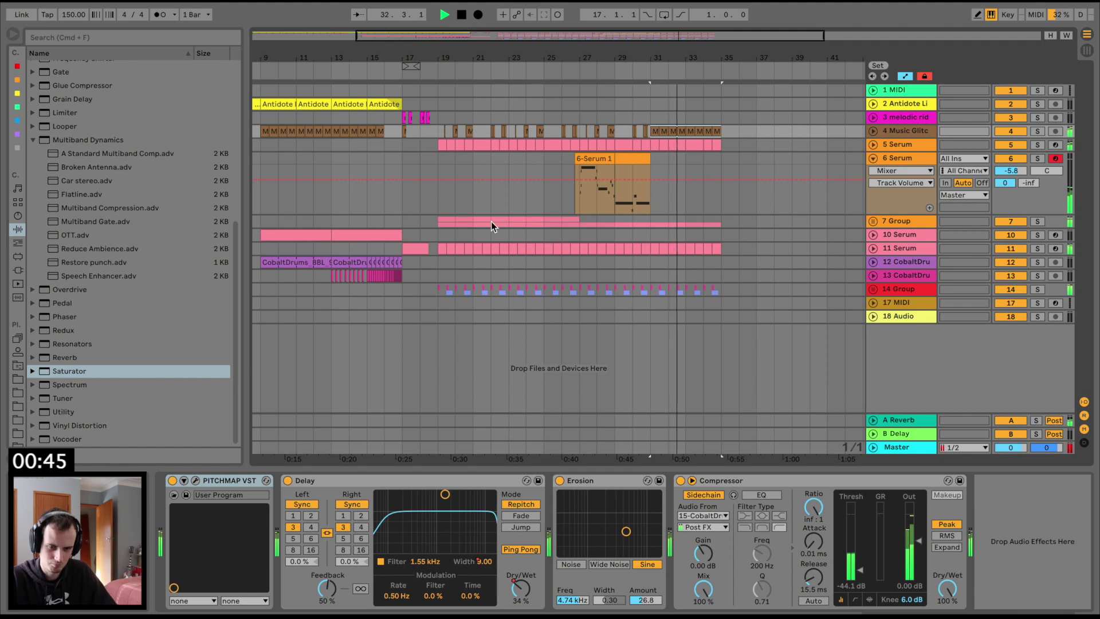
Add a new audio track and browse to the risers and downsweeps samples in the Antidote Audio 50K Special Pack.
{"action": "key", "text": "super+t"}
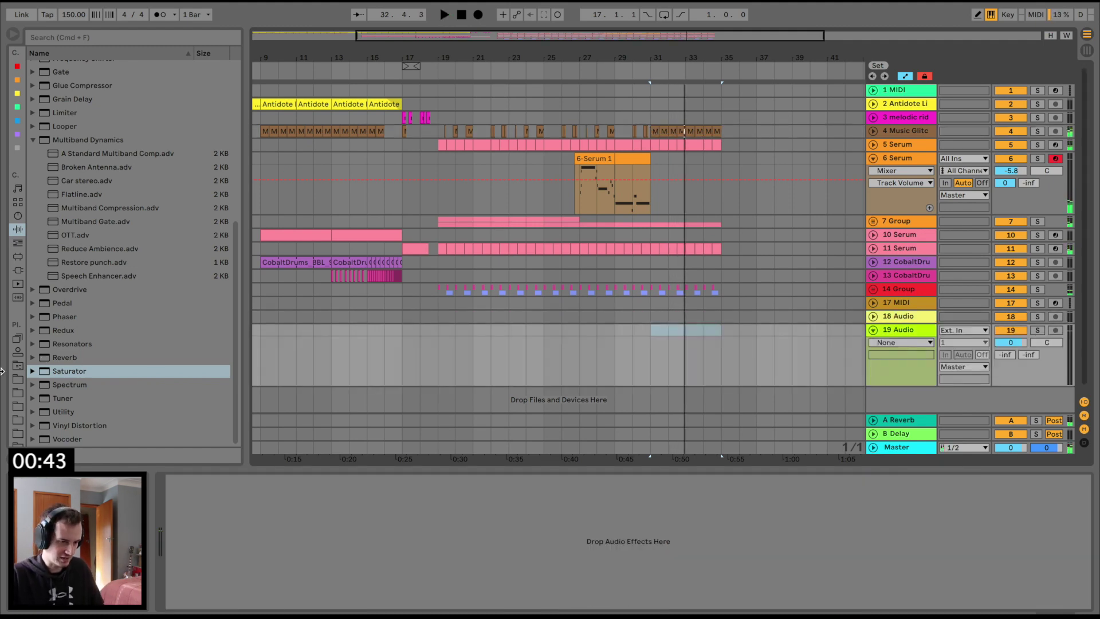
{"action": "left_click", "coordinate": [17, 381]}
{"action": "scroll", "coordinate": [61, 154], "scroll_direction": "up", "scroll_amount": 2}
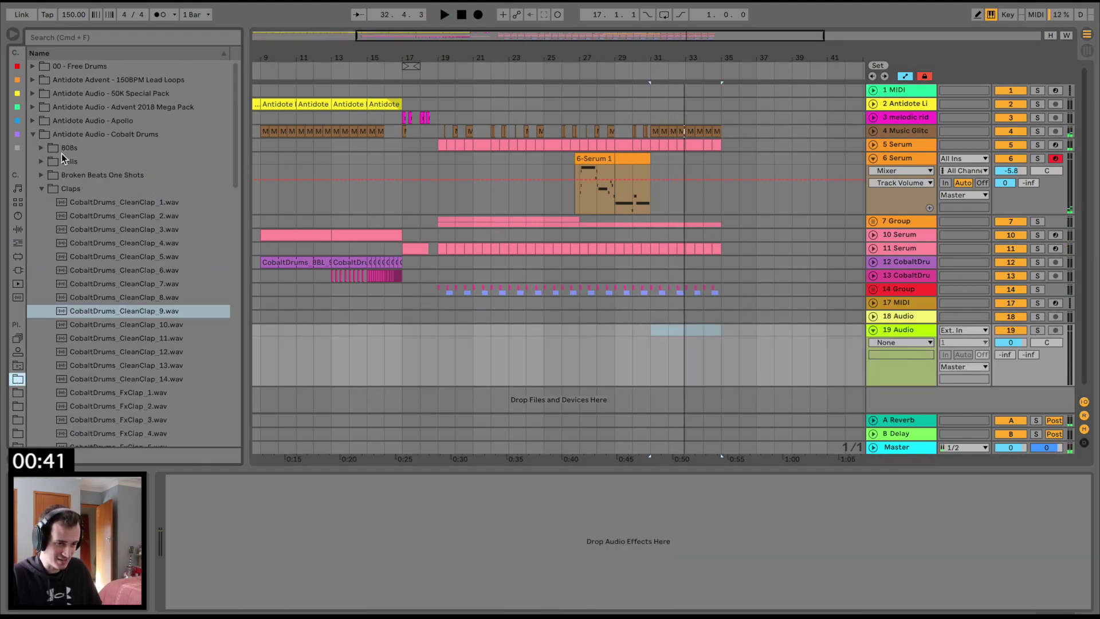
{"action": "left_click", "coordinate": [41, 188]}
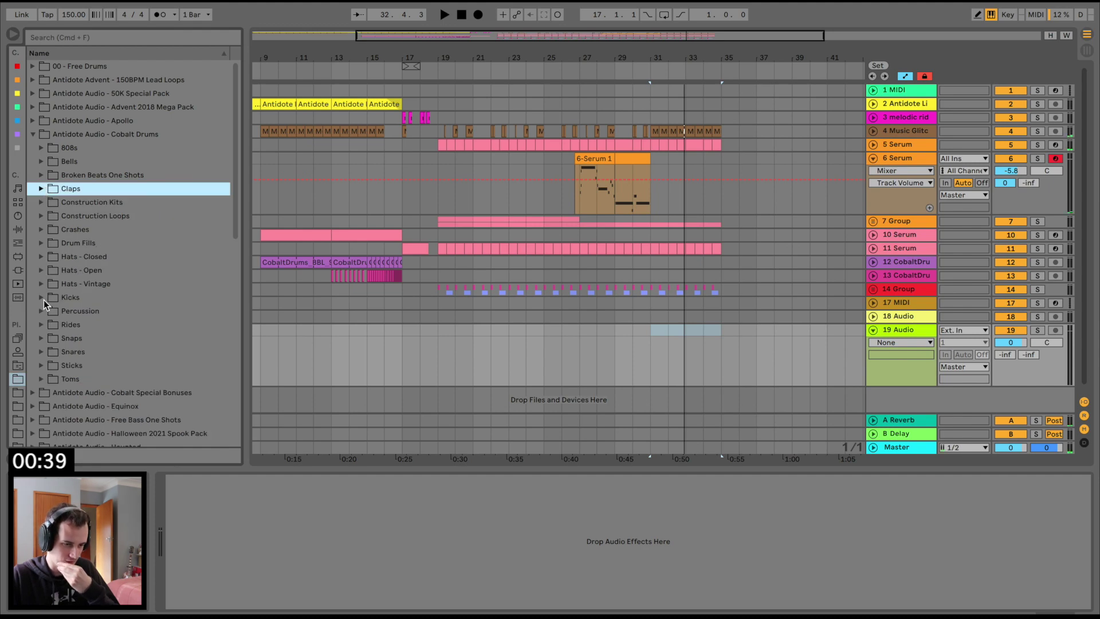
{"action": "left_click", "coordinate": [67, 84]}
{"action": "key", "text": "Down"}
{"action": "key", "text": "Right"}
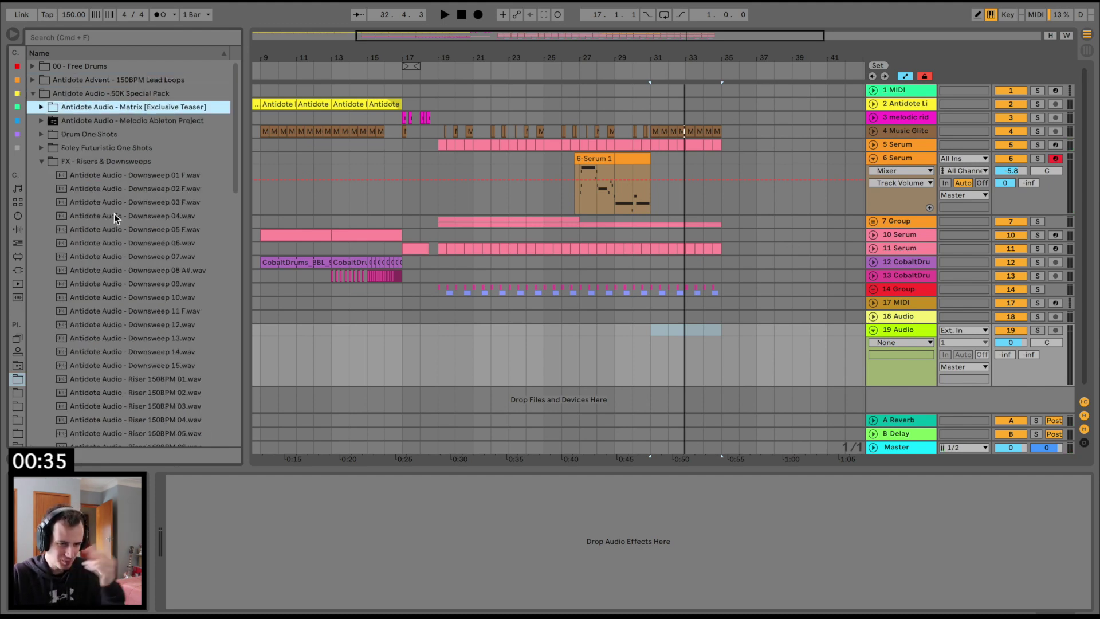
Place the Downsweep 07 sample at bar 19 on track 19, play from bar 17 and set the track volume to -2.9 dB.
{"action": "left_click", "coordinate": [146, 258]}
{"action": "scroll", "coordinate": [150, 258], "scroll_direction": "down", "scroll_amount": 2}
{"action": "mouse_move", "coordinate": [153, 228]}
{"action": "left_mouse_down"}
{"action": "mouse_move", "coordinate": [387, 341]}
{"action": "mouse_move", "coordinate": [439, 344]}
{"action": "left_mouse_up"}
{"action": "left_click", "coordinate": [402, 340]}
{"action": "key", "text": "space"}
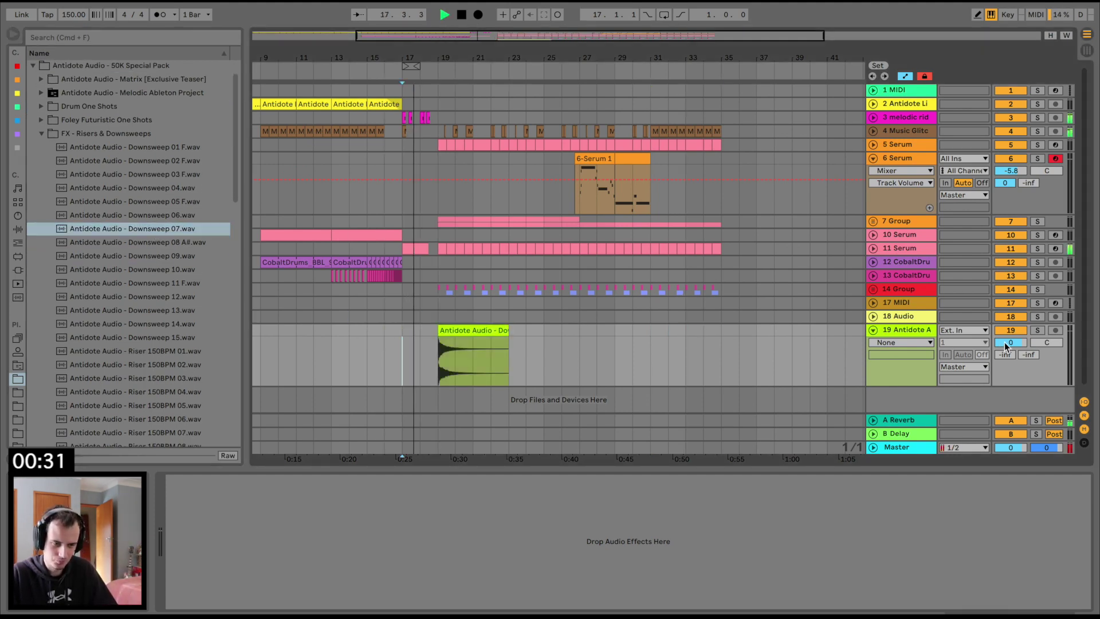
Place the Riser 150BPM 12 sample on track 19 so that it spans bars 9 to 17.
{"action": "scroll", "coordinate": [528, 306], "scroll_direction": "left", "scroll_amount": 5}
{"action": "scroll", "coordinate": [160, 358], "scroll_direction": "down", "scroll_amount": 5}
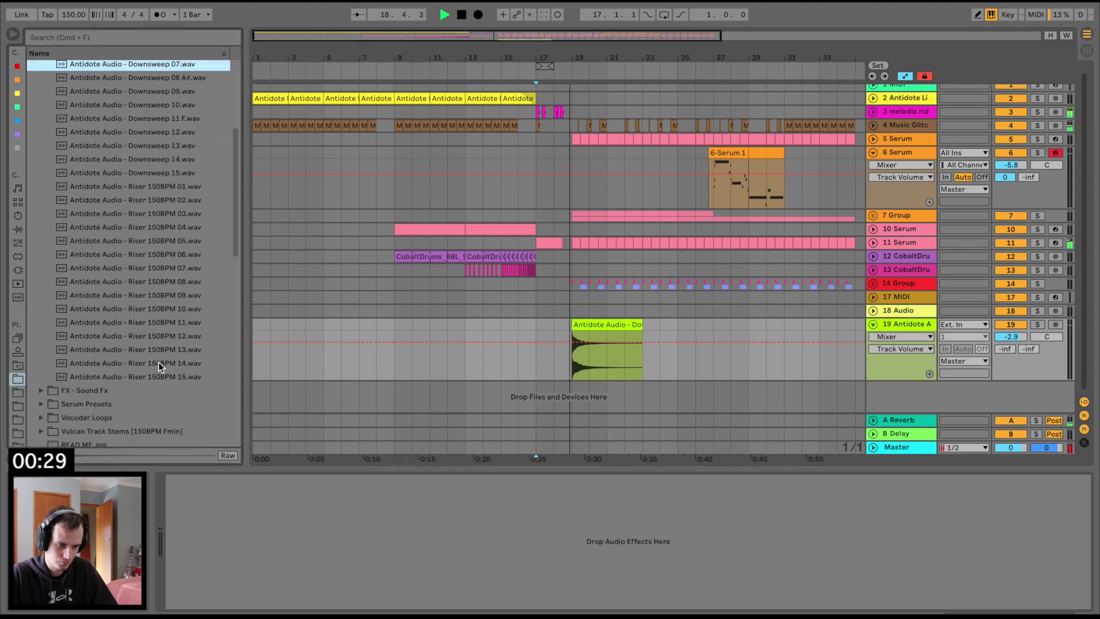
{"action": "left_click_drag", "start_coordinate": [137, 336], "coordinate": [382, 351]}
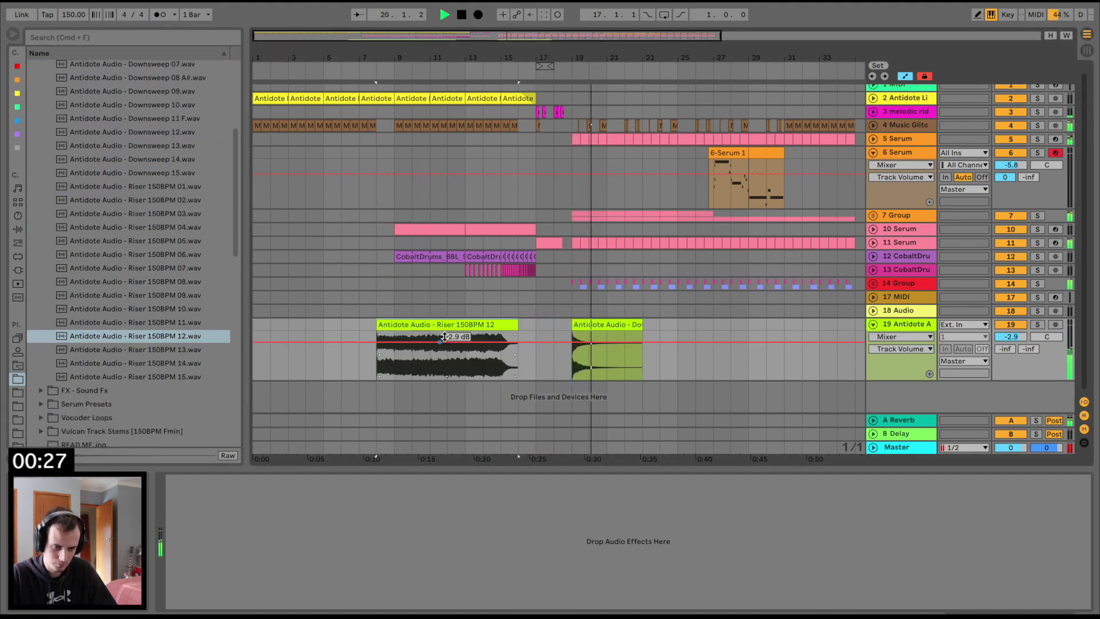
{"action": "key", "text": "space"}
{"action": "key", "text": "space"}
{"action": "left_click_drag", "start_coordinate": [463, 326], "coordinate": [480, 326]}
Set the riser clip's gain to -7.25 dB and its warp mode to Complex.
{"action": "double_click", "coordinate": [436, 326]}
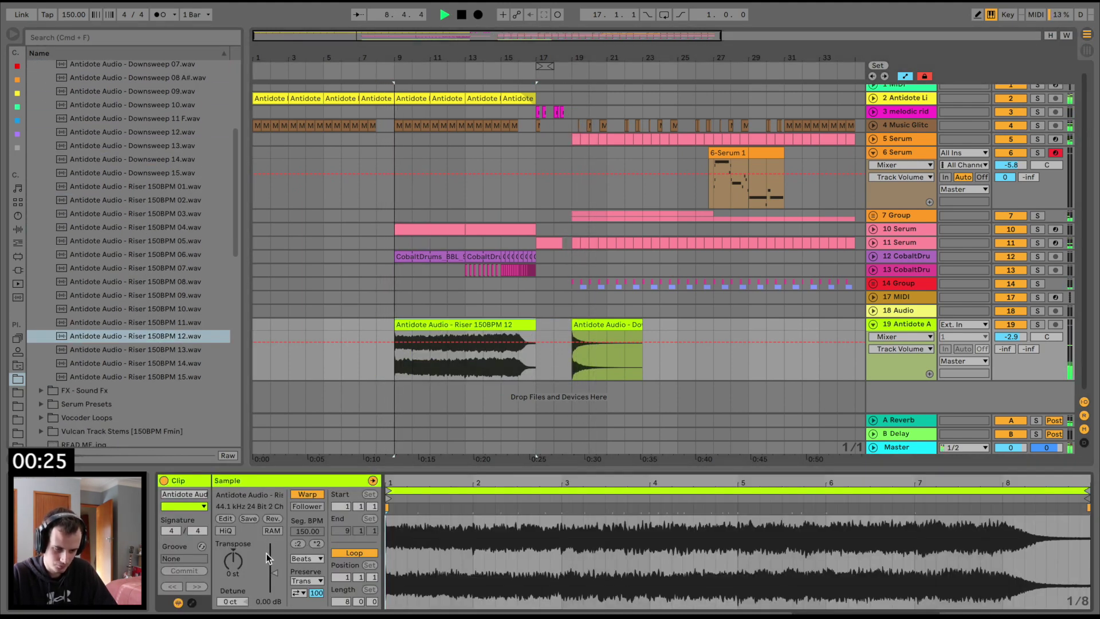
{"action": "left_click_drag", "start_coordinate": [274, 575], "coordinate": [274, 580]}
{"action": "left_click", "coordinate": [305, 558]}
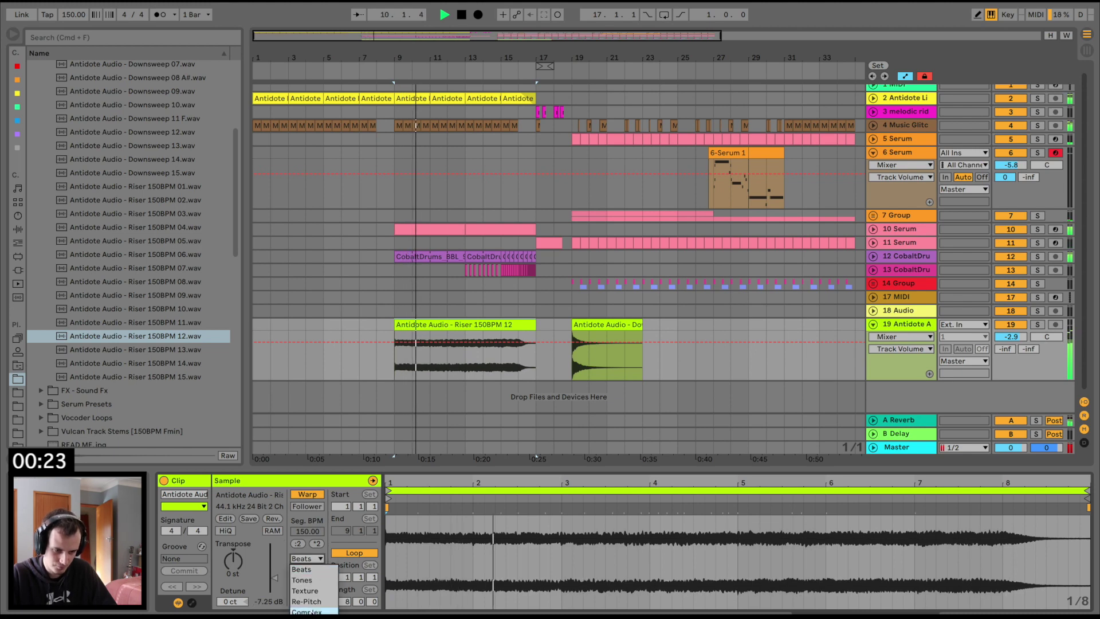
{"action": "left_click", "coordinate": [308, 612]}
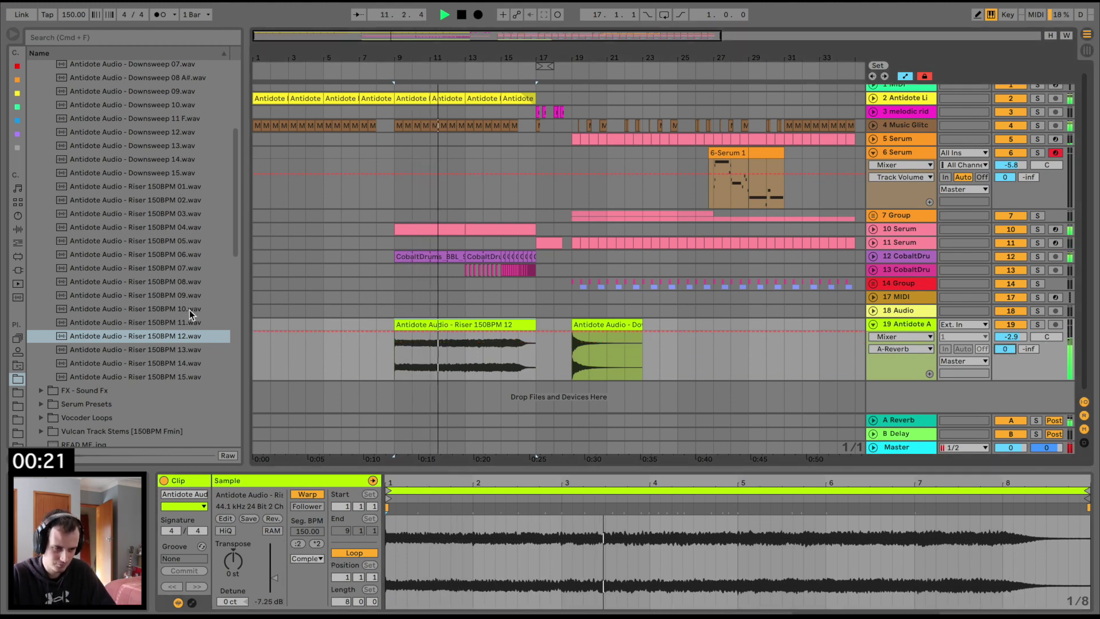
Place a copy of the level-adjusted Riser 150BPM 12 clip on track 19 so that it spans bars 27 to 35.
{"action": "left_click_drag", "start_coordinate": [166, 335], "coordinate": [686, 339]}
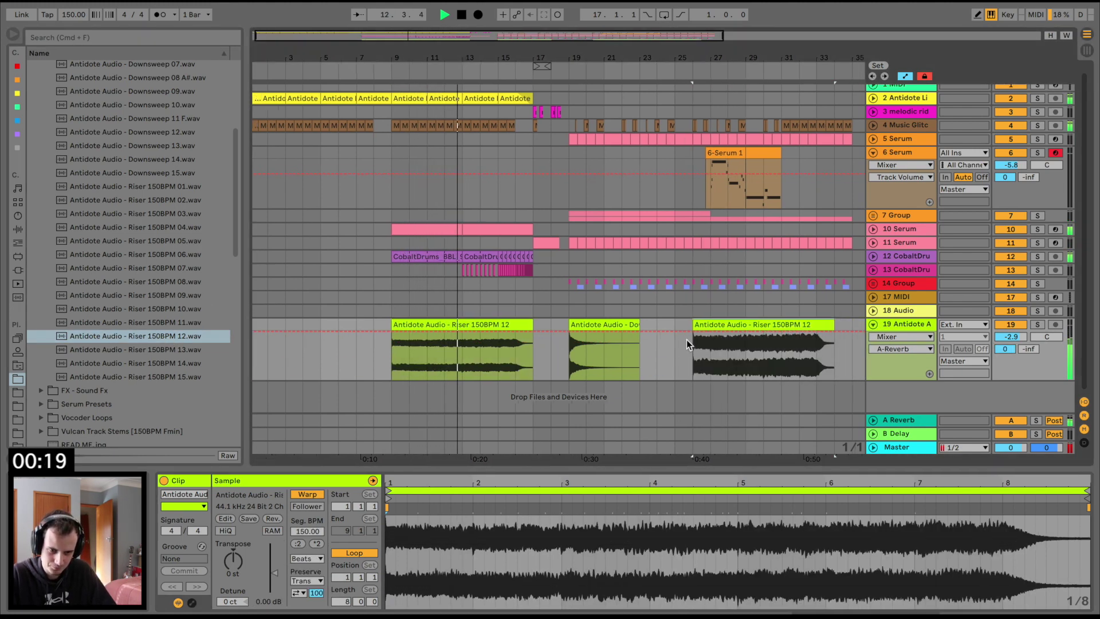
{"action": "scroll", "coordinate": [686, 339], "scroll_direction": "right", "scroll_amount": 5}
{"action": "left_click", "coordinate": [592, 332]}
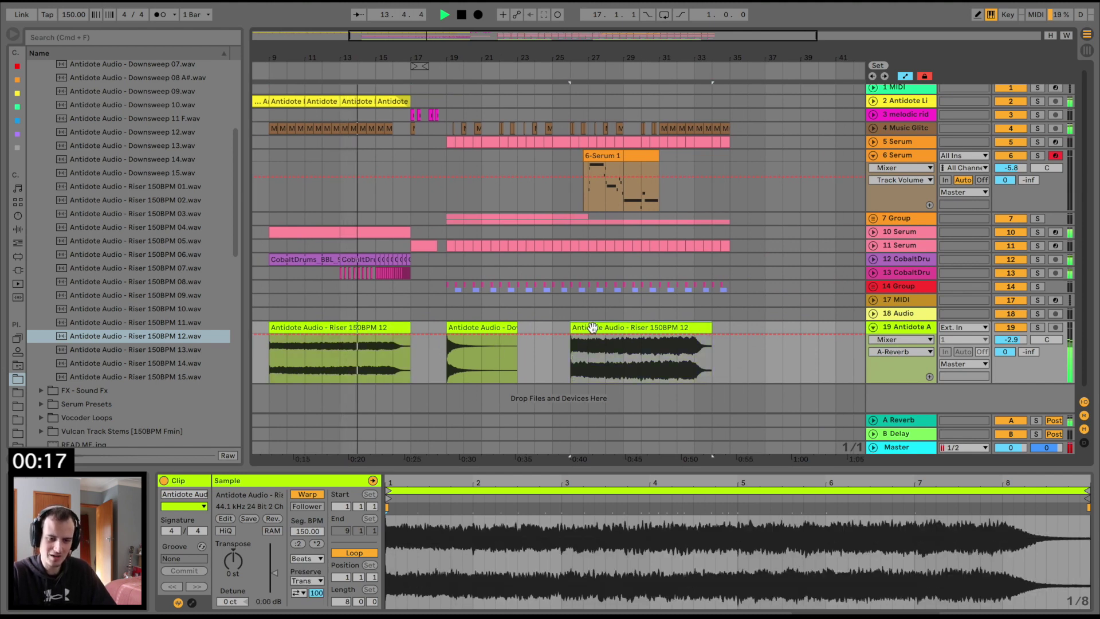
{"action": "key", "text": "Delete"}
{"action": "key", "text": "super+z"}
{"action": "key", "text": "super+z"}
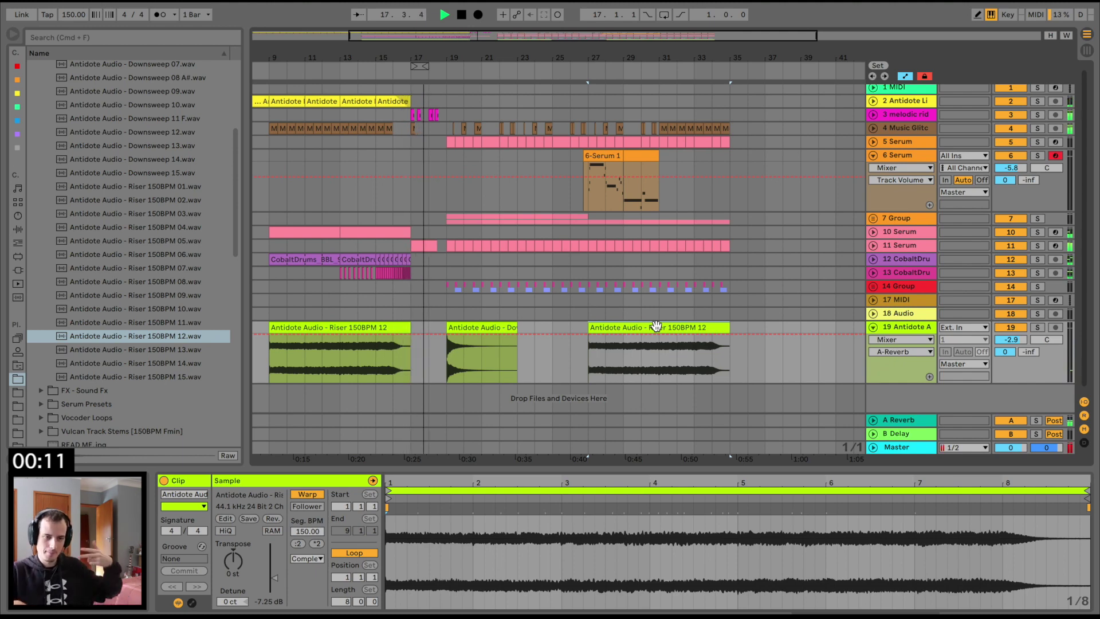
Stop playback and add an Auto Filter in high-pass mode at the end of the 11 Serum bass track's device chain.
{"action": "left_click", "coordinate": [414, 243]}
{"action": "key", "text": "space"}
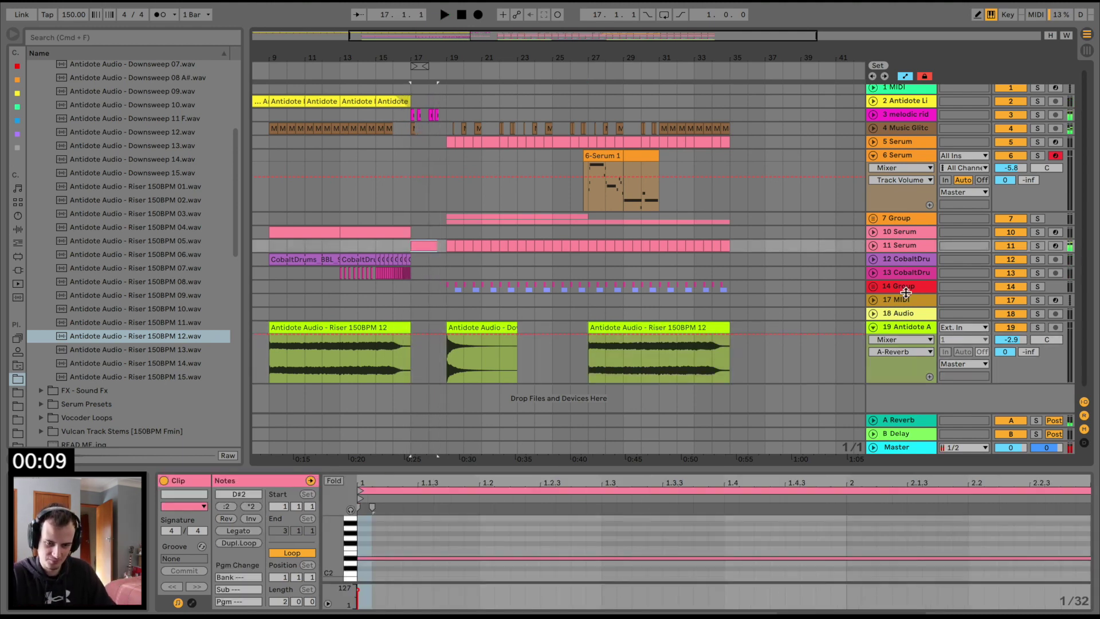
{"action": "left_click", "coordinate": [878, 247]}
{"action": "left_click", "coordinate": [442, 261]}
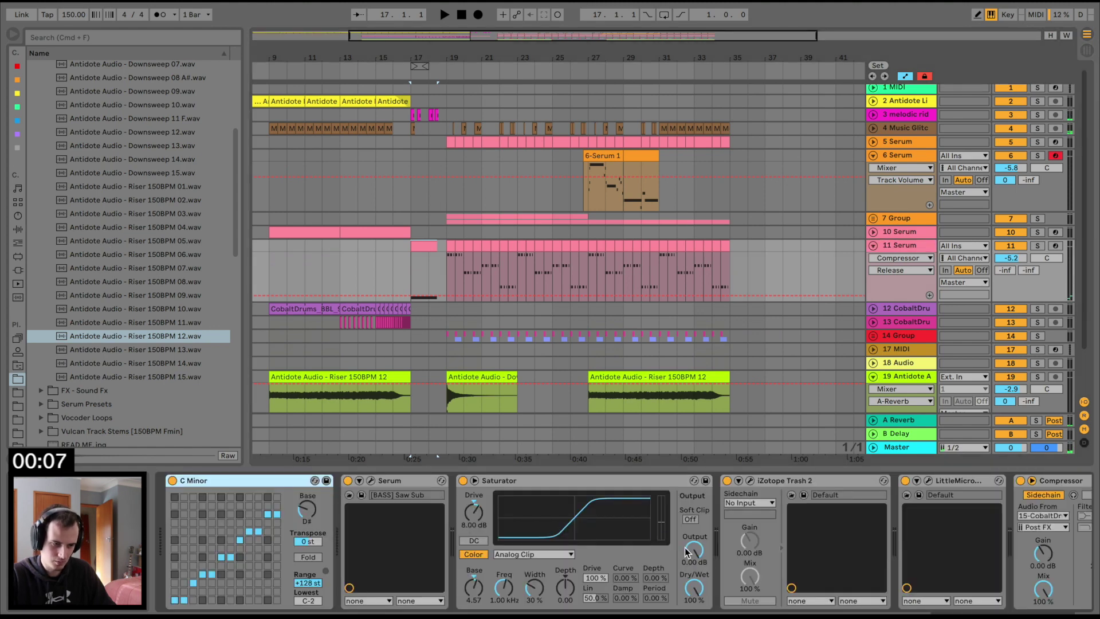
{"action": "scroll", "coordinate": [71, 135], "scroll_direction": "up", "scroll_amount": 5}
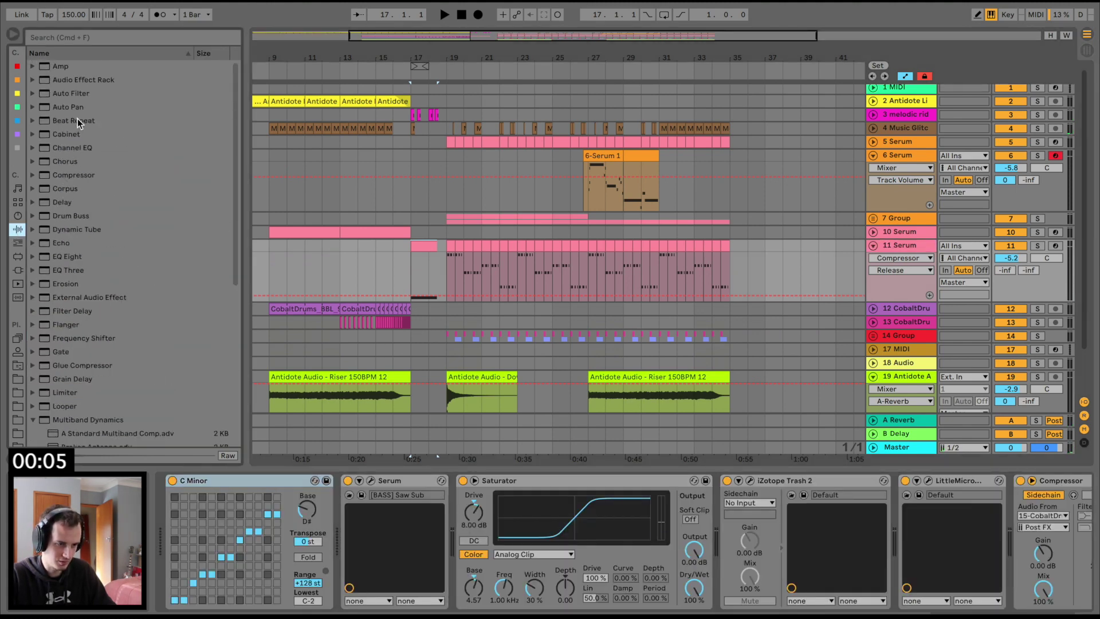
{"action": "double_click", "coordinate": [77, 94]}
{"action": "left_click", "coordinate": [862, 575]}
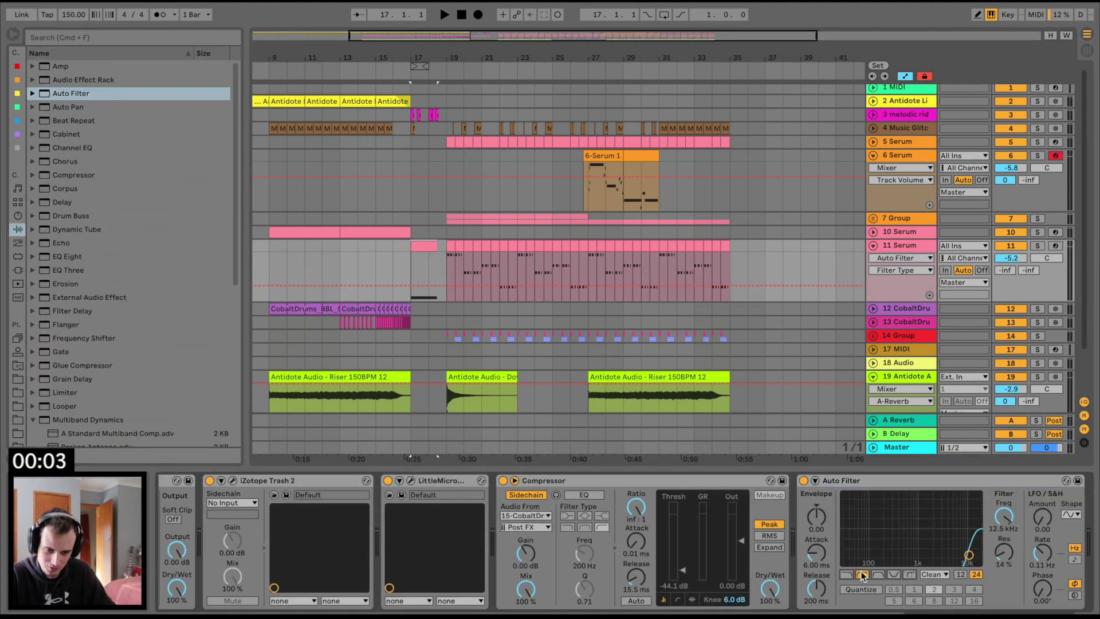
Automate the Auto Filter frequency on track 11 to sweep down from 5.14 kHz at bar 17 across the bass note before the drop.
{"action": "left_click", "coordinate": [410, 258]}
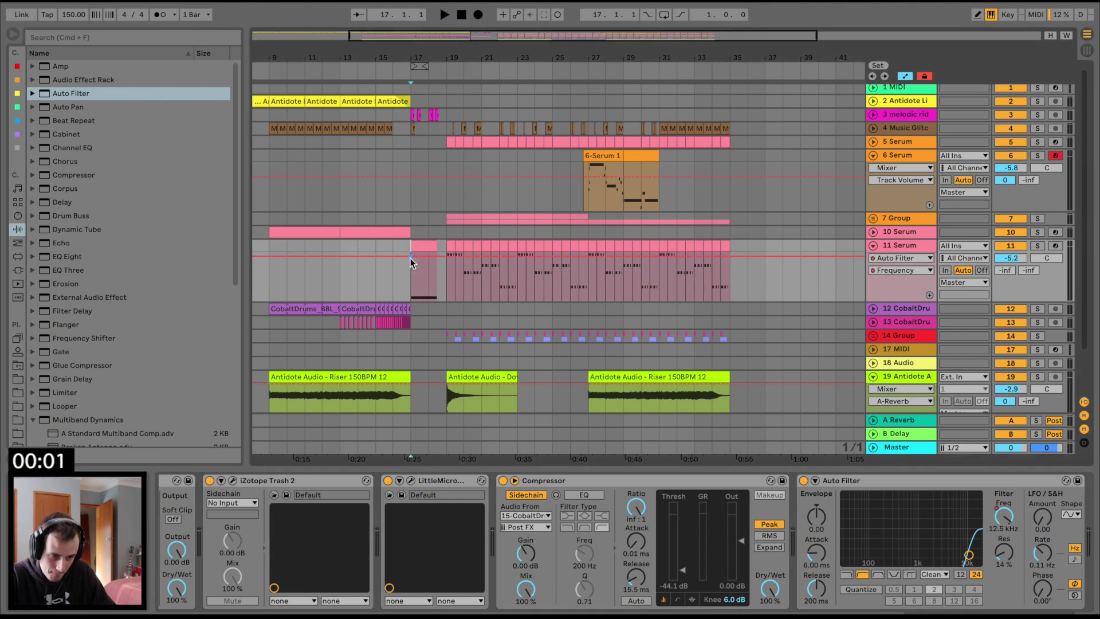
{"action": "left_click_drag", "start_coordinate": [439, 257], "coordinate": [437, 294]}
{"action": "key", "text": "space"}
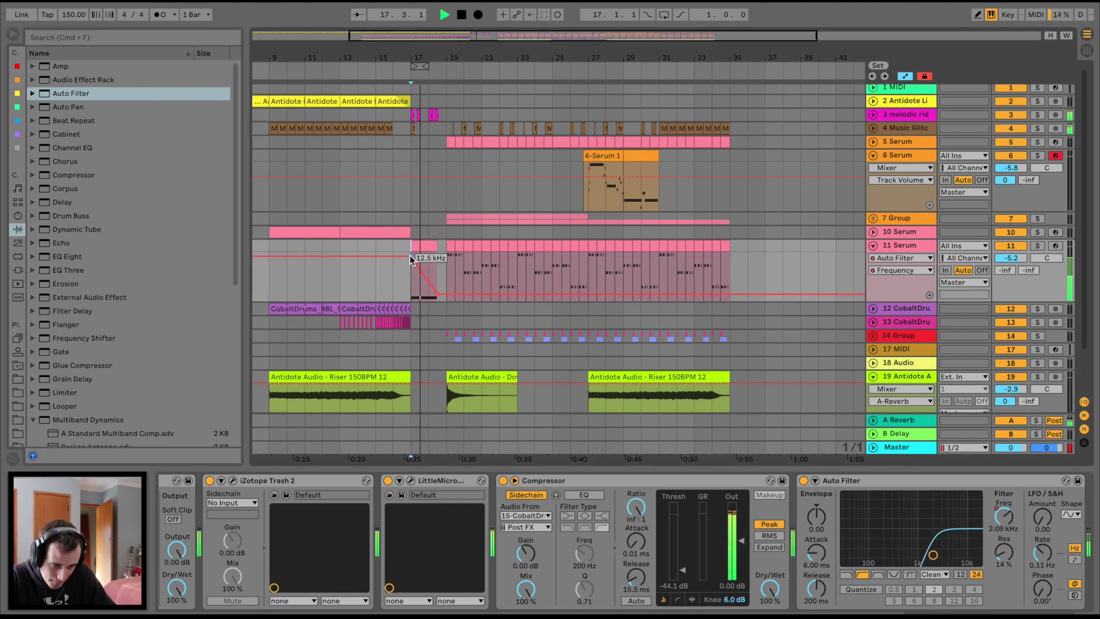
{"action": "left_click_drag", "start_coordinate": [410, 259], "coordinate": [410, 263]}
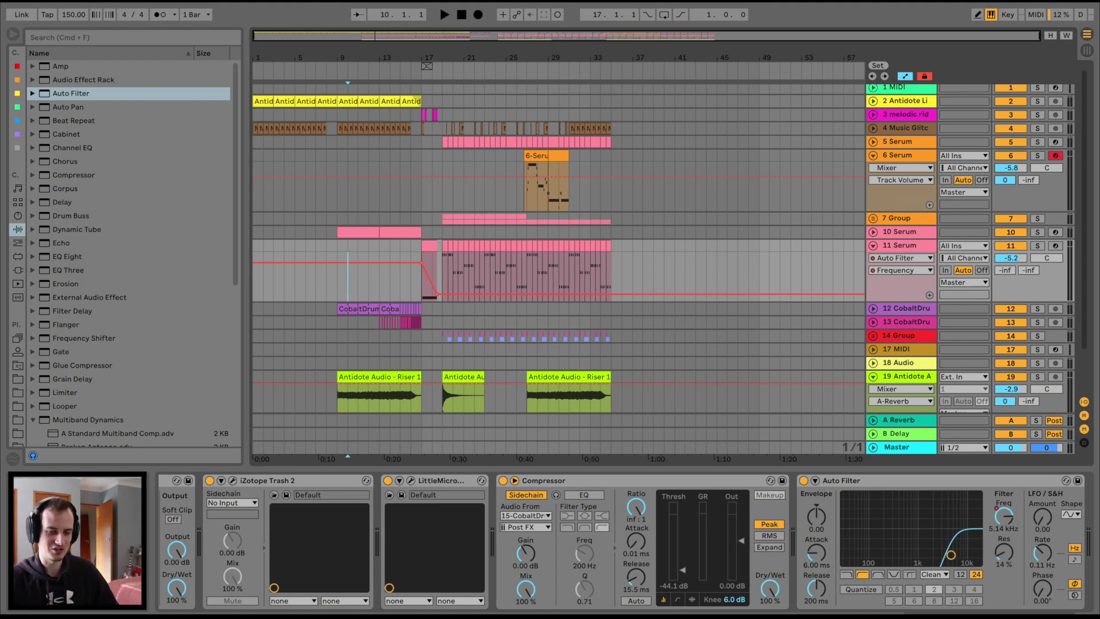
Find Ozone 9 in the plug-in list and add it to the Master track.
{"action": "scroll", "coordinate": [558, 246], "scroll_direction": "down", "scroll_amount": 3}
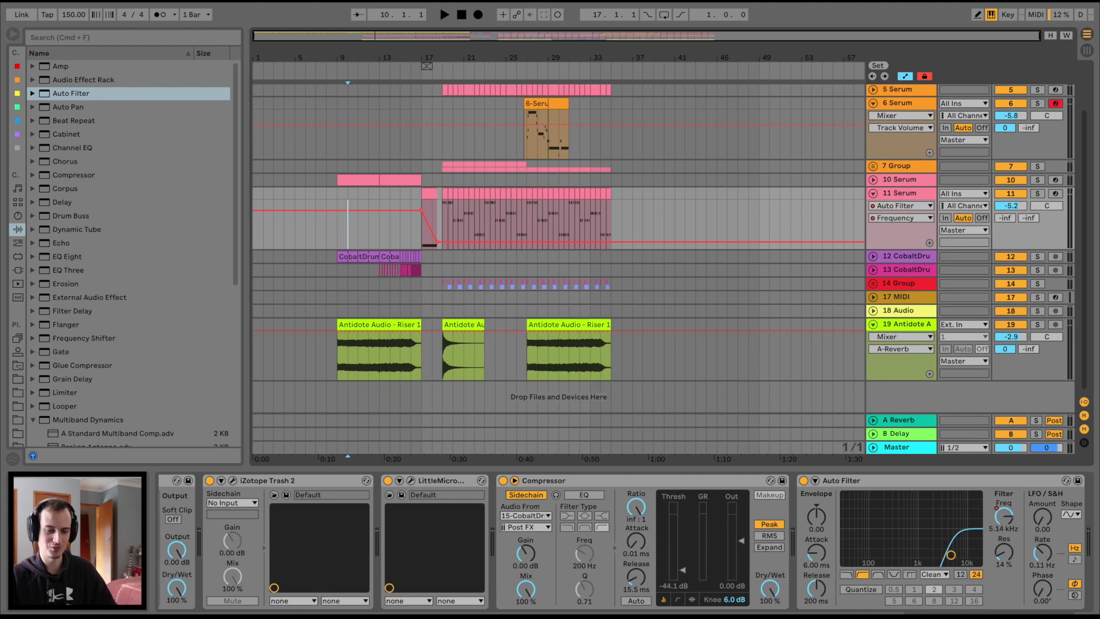
{"action": "scroll", "coordinate": [559, 246], "scroll_direction": "up", "scroll_amount": 3}
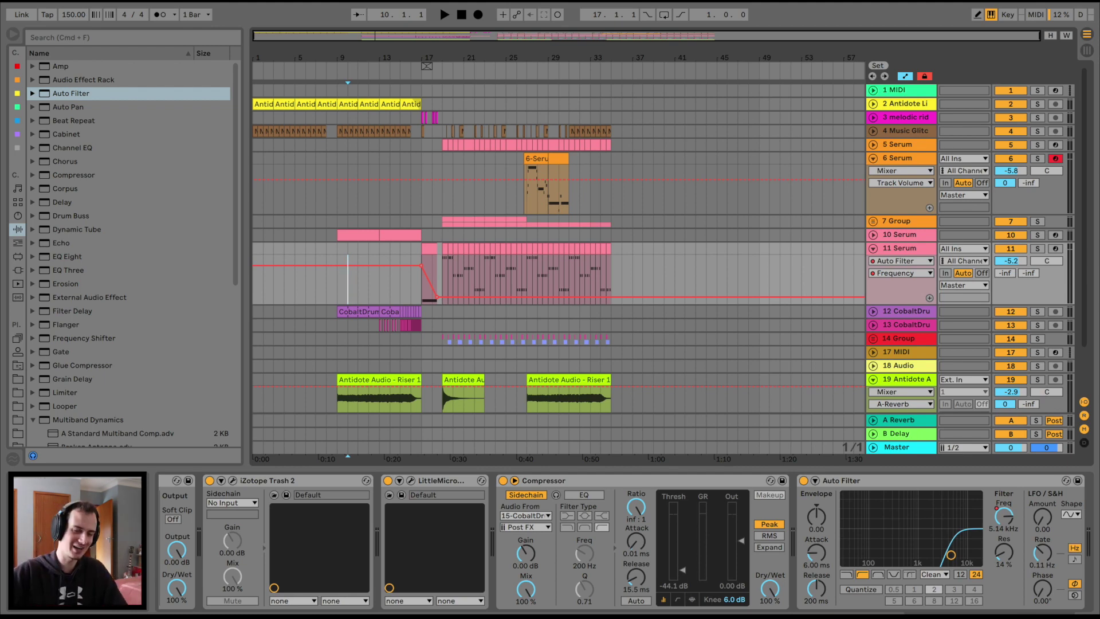
{"action": "left_click", "coordinate": [254, 236]}
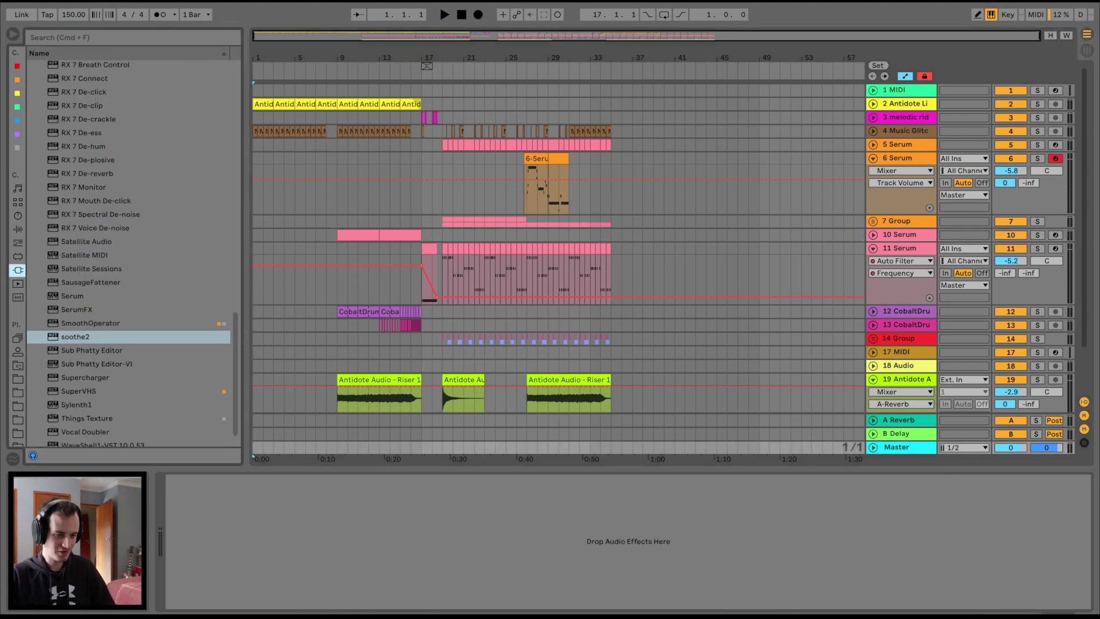
{"action": "scroll", "coordinate": [128, 253], "scroll_direction": "down", "scroll_amount": 1}
{"action": "scroll", "coordinate": [129, 253], "scroll_direction": "up", "scroll_amount": 5}
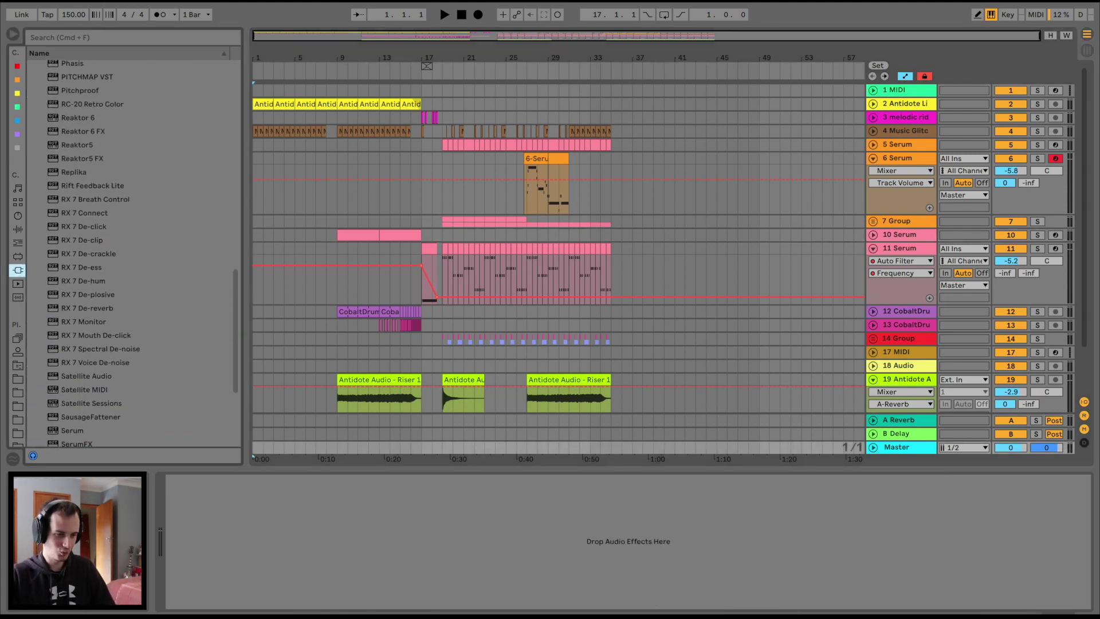
{"action": "scroll", "coordinate": [129, 253], "scroll_direction": "down", "scroll_amount": 5}
{"action": "scroll", "coordinate": [129, 316], "scroll_direction": "up", "scroll_amount": 5}
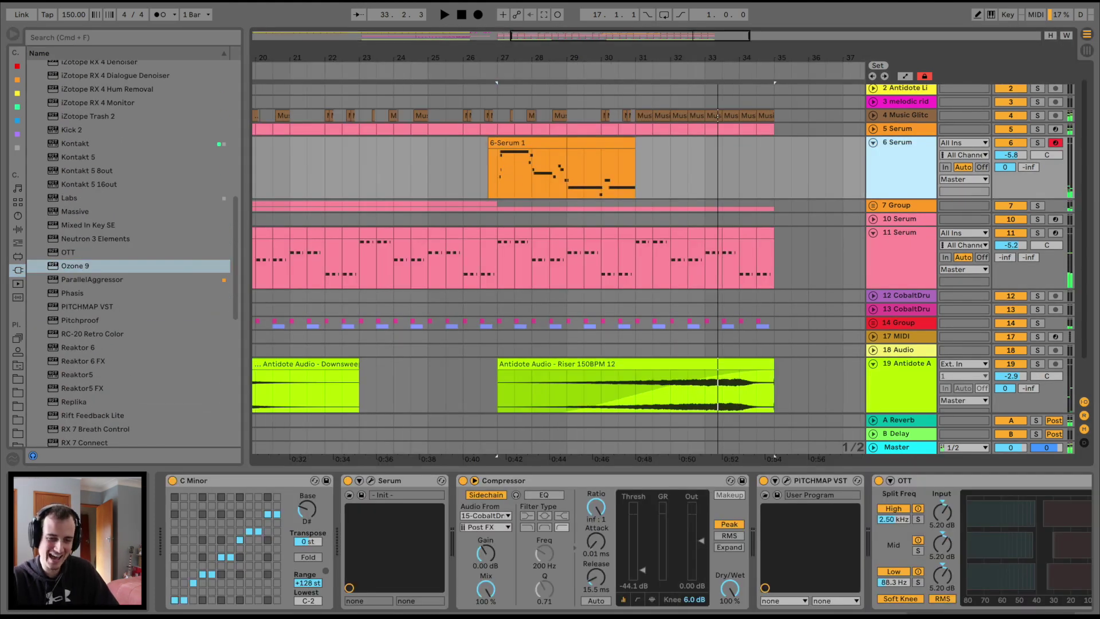
Duplicate the 6 Serum track and set the Ozone 9 Maximizer threshold on the Master track to -1.9 dB.
{"action": "key", "text": "super+d"}
{"action": "left_click", "coordinate": [600, 206]}
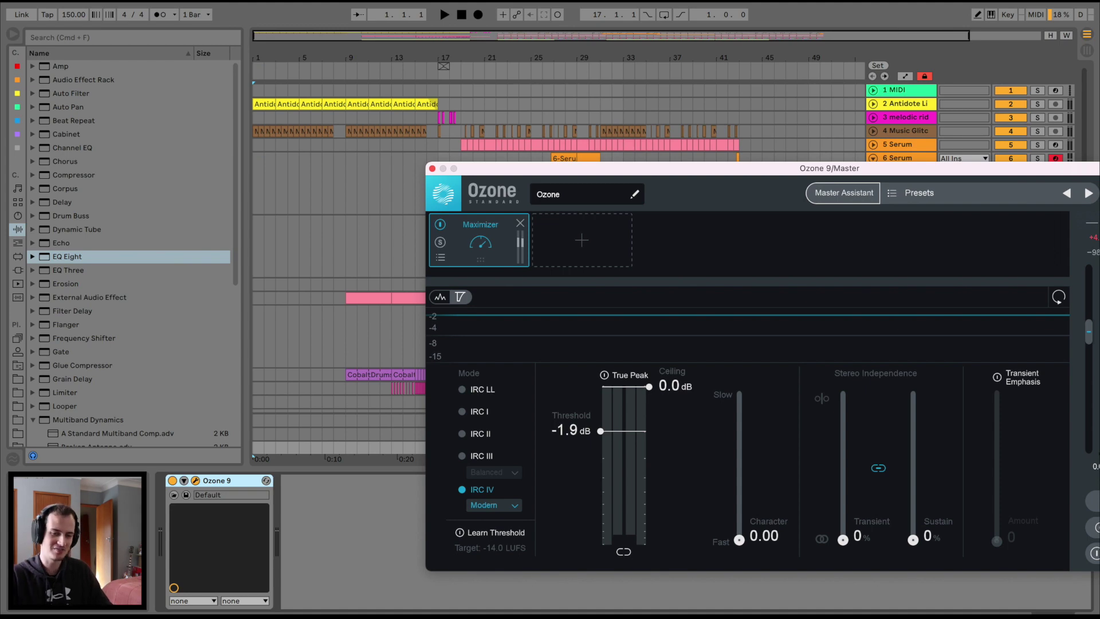
{"action": "left_click_drag", "start_coordinate": [829, 168], "coordinate": [835, 174]}
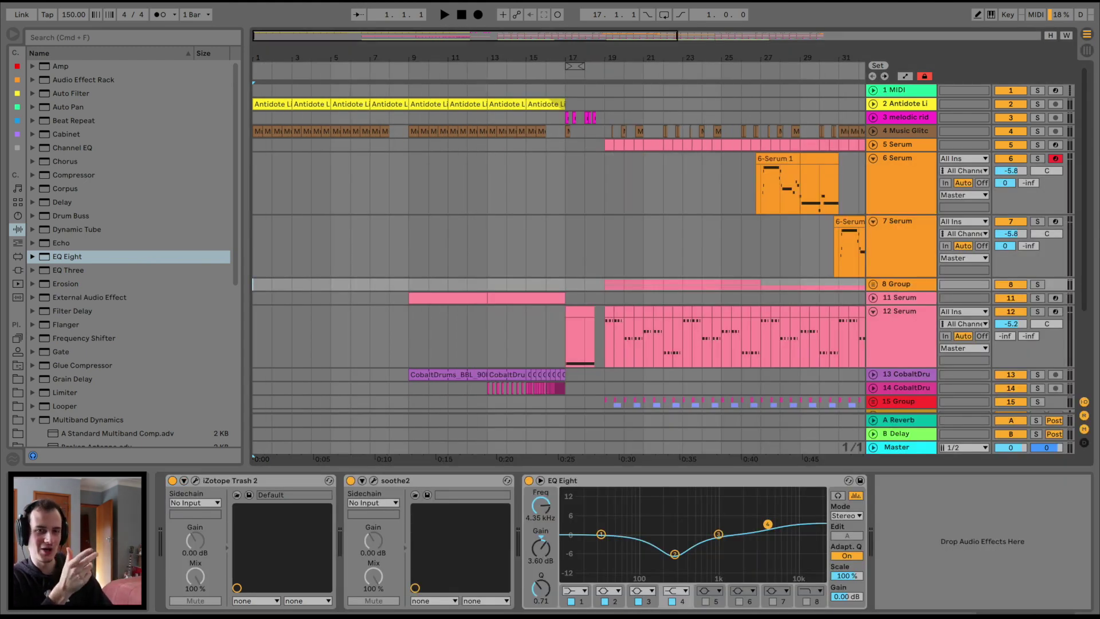
Play from the start and add an EQ Eight to track 4 with a low cut at 215 Hz and a small dip just above it.
{"action": "key", "text": "space"}
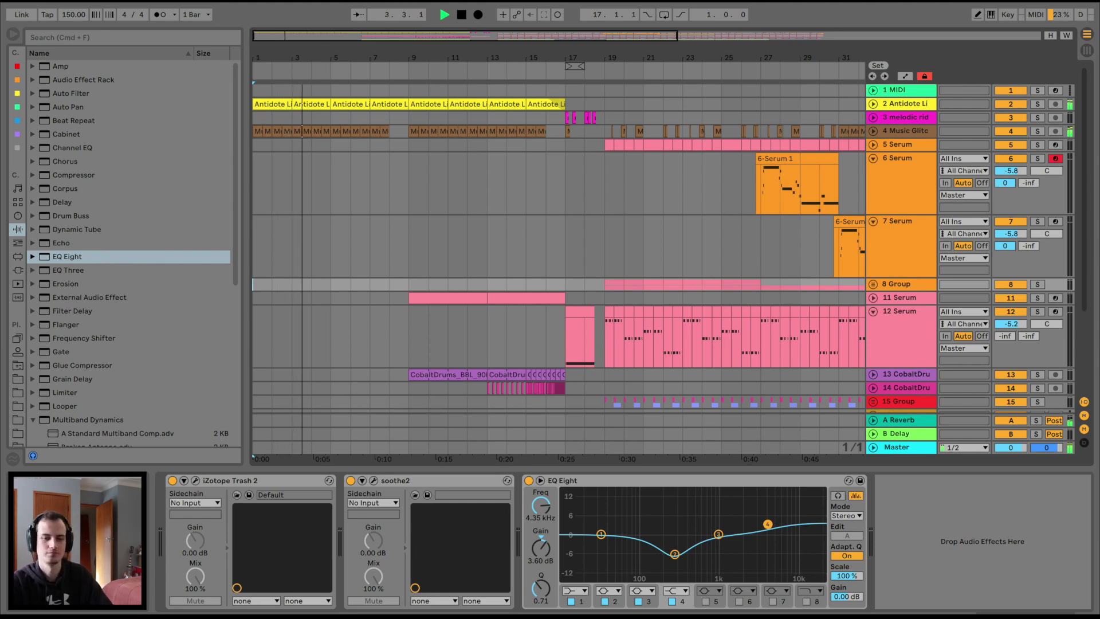
{"action": "double_click", "coordinate": [905, 131]}
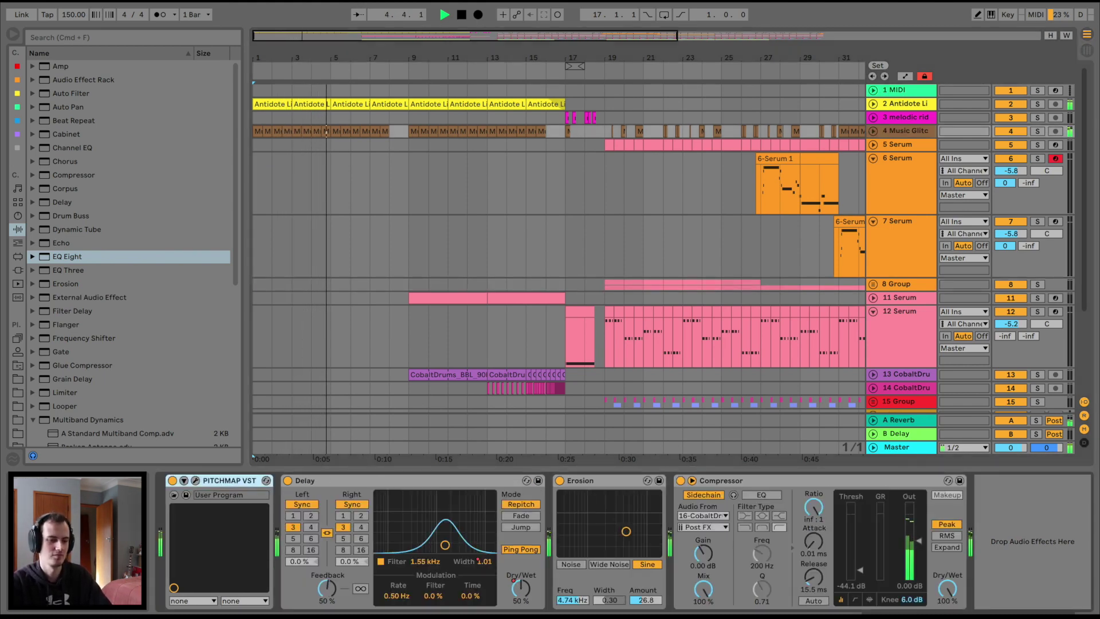
{"action": "double_click", "coordinate": [67, 257]}
{"action": "left_click", "coordinate": [793, 480]}
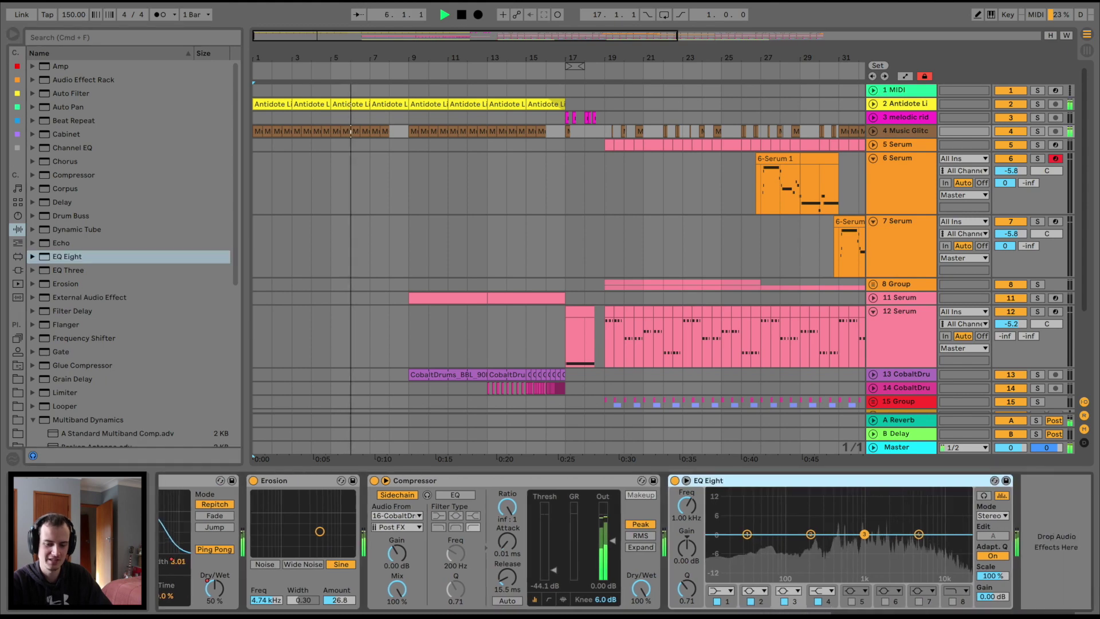
{"action": "left_click", "coordinate": [720, 591]}
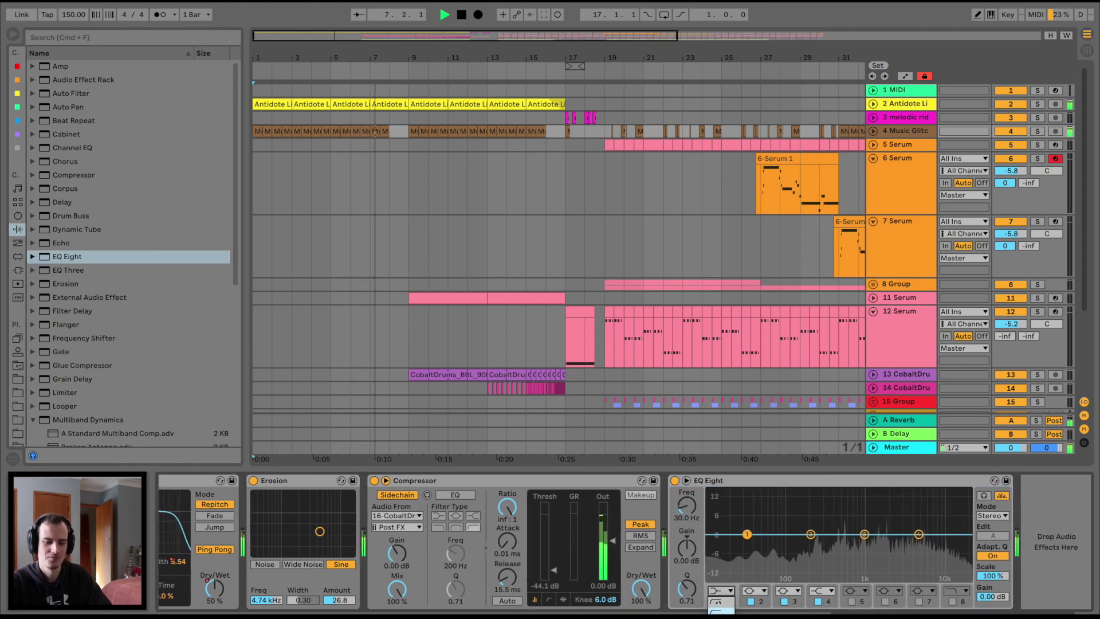
{"action": "left_click", "coordinate": [721, 578]}
{"action": "left_click_drag", "start_coordinate": [746, 545], "coordinate": [812, 531]}
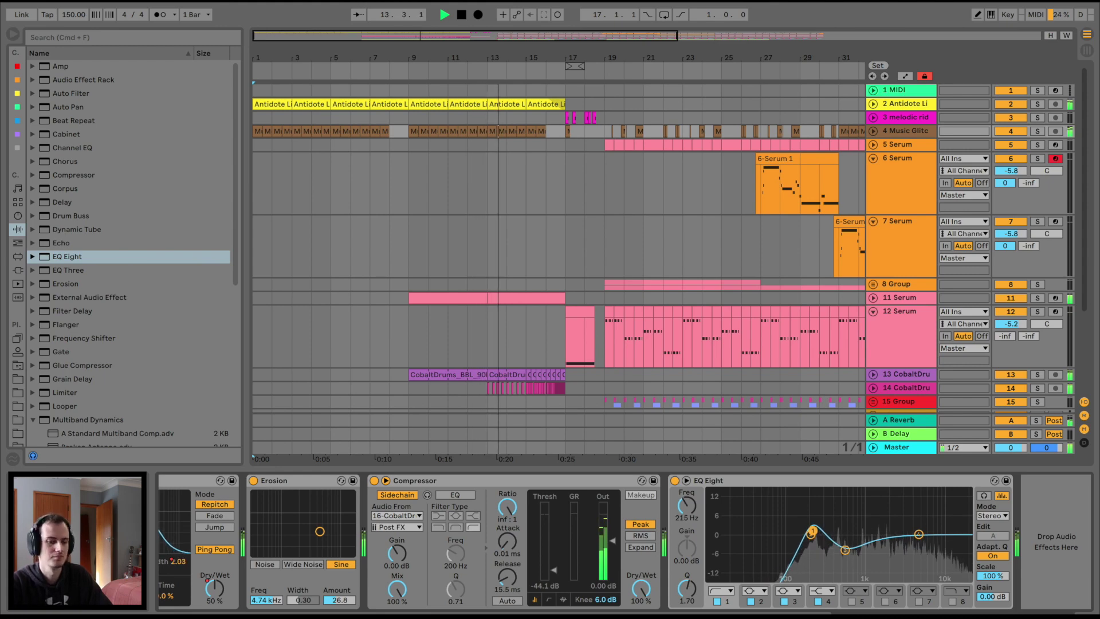
Reshape the fade-in curve of the first Riser 150BPM 12 clip, between bars 9 and 17 on track 20.
{"action": "scroll", "coordinate": [559, 270], "scroll_direction": "down", "scroll_amount": 3}
{"action": "scroll", "coordinate": [516, 320], "scroll_direction": "down", "scroll_amount": 2}
{"action": "left_click_drag", "start_coordinate": [485, 355], "coordinate": [494, 366]}
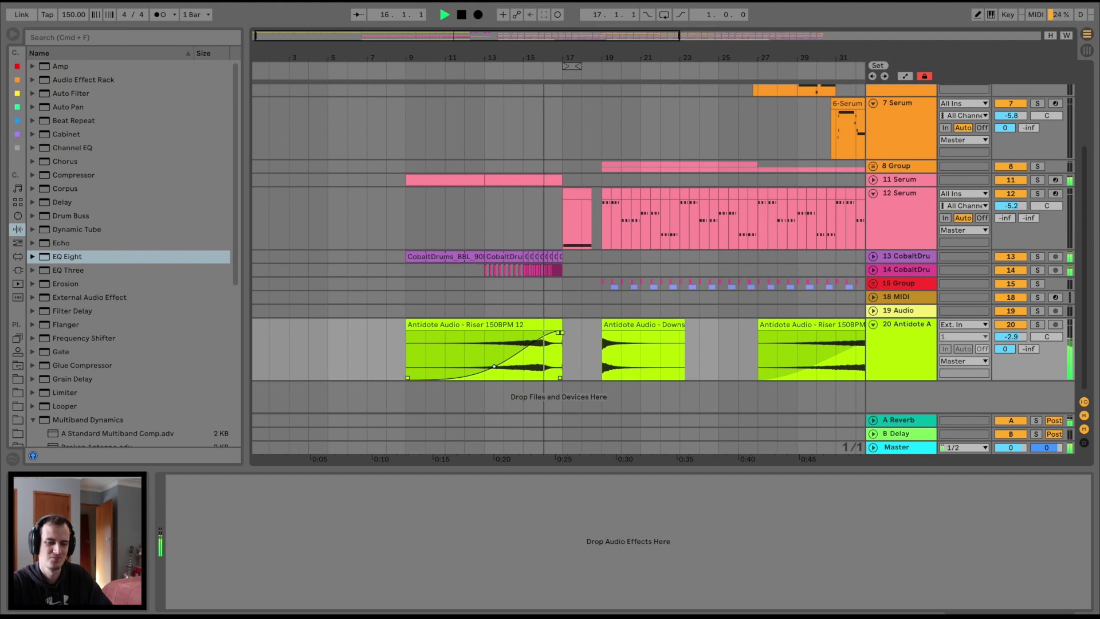
Try repeating the melodic riddim chops from bars 17 to 19 on track 3 at bar 23.
{"action": "scroll", "coordinate": [558, 247], "scroll_direction": "up", "scroll_amount": 5}
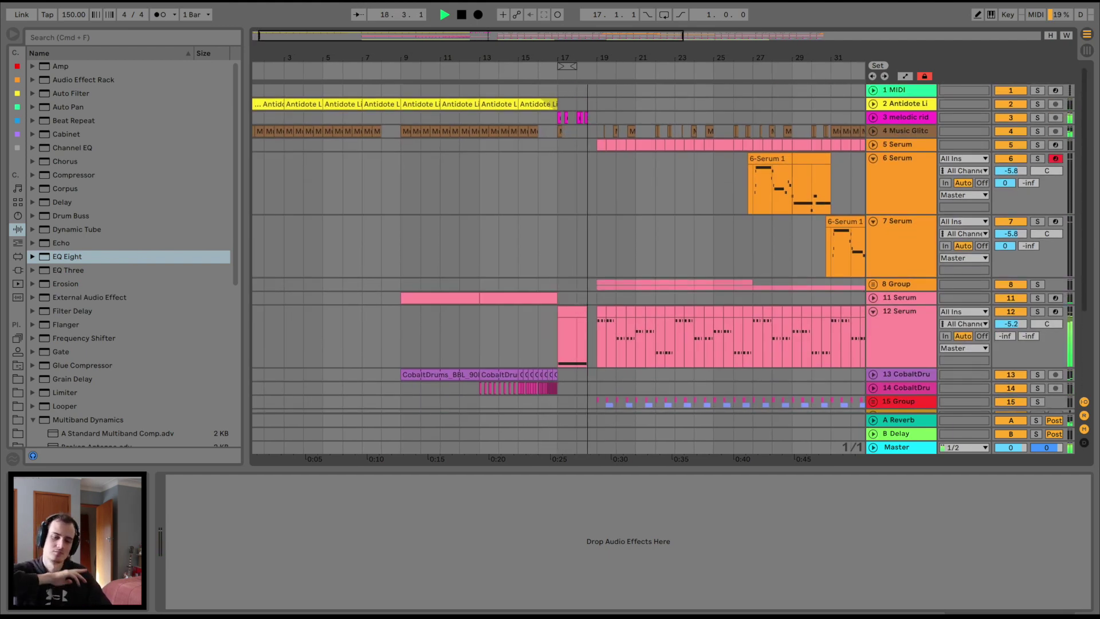
{"action": "scroll", "coordinate": [558, 247], "scroll_direction": "right", "scroll_amount": 5}
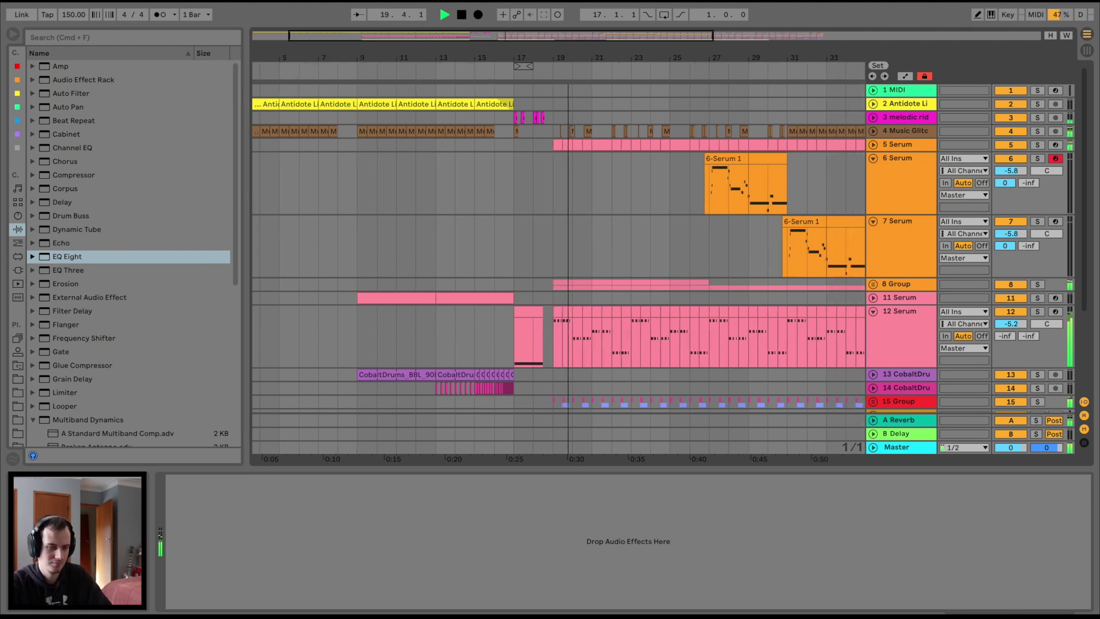
{"action": "scroll", "coordinate": [559, 246], "scroll_direction": "left", "scroll_amount": 2}
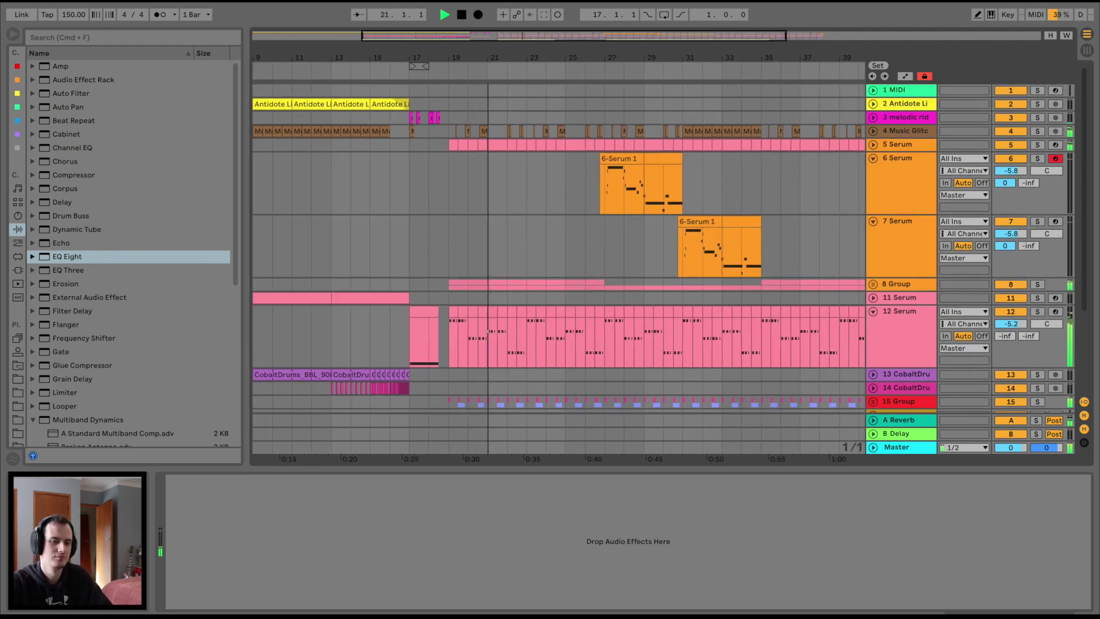
{"action": "left_click_drag", "start_coordinate": [450, 117], "coordinate": [412, 117]}
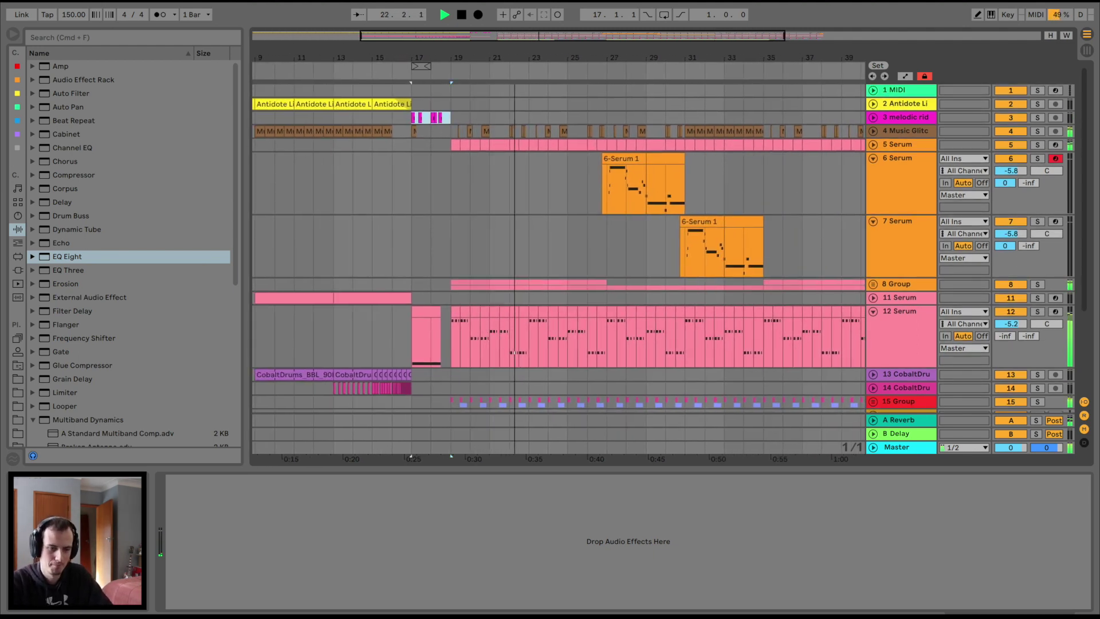
{"action": "key", "text": "super+c"}
{"action": "left_click", "coordinate": [528, 118]}
{"action": "key", "text": "super+v"}
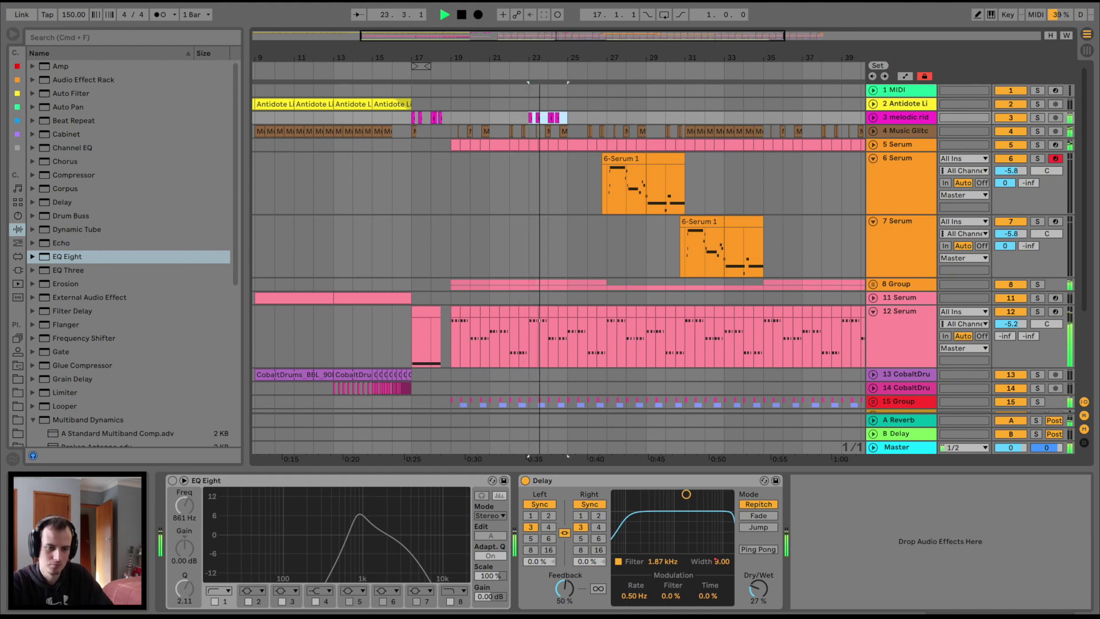
{"action": "key", "text": "super+z"}
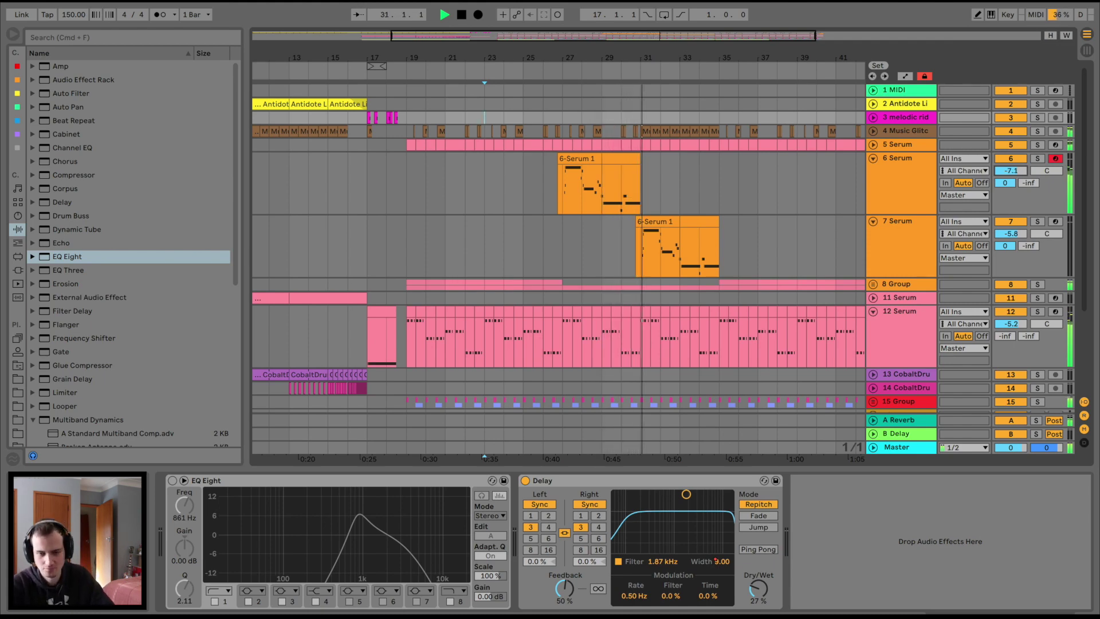
Set the 7 Serum track's volume to -4.0 dB and its EQ Eight band 4 to -5.08 dB at 3.16 kHz.
{"action": "left_click_drag", "start_coordinate": [1011, 233], "coordinate": [1010, 228]}
{"action": "left_click", "coordinate": [901, 235]}
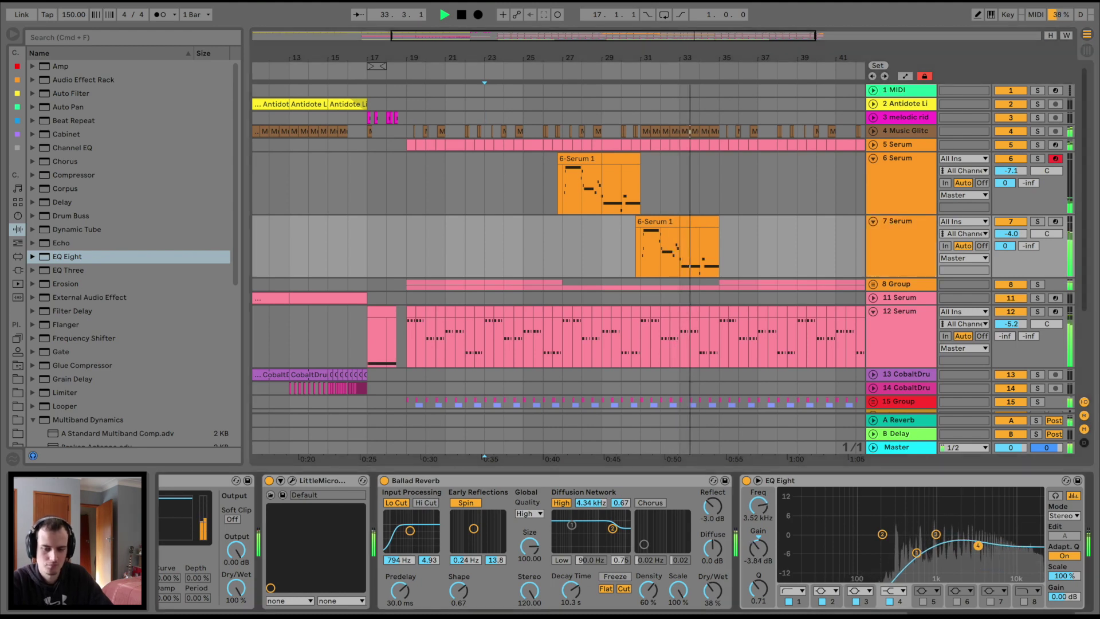
Replace the downsweep clip at bar 35 on track 20 with a copy of the edited downsweep clip from bar 19.
{"action": "scroll", "coordinate": [558, 269], "scroll_direction": "right", "scroll_amount": 3}
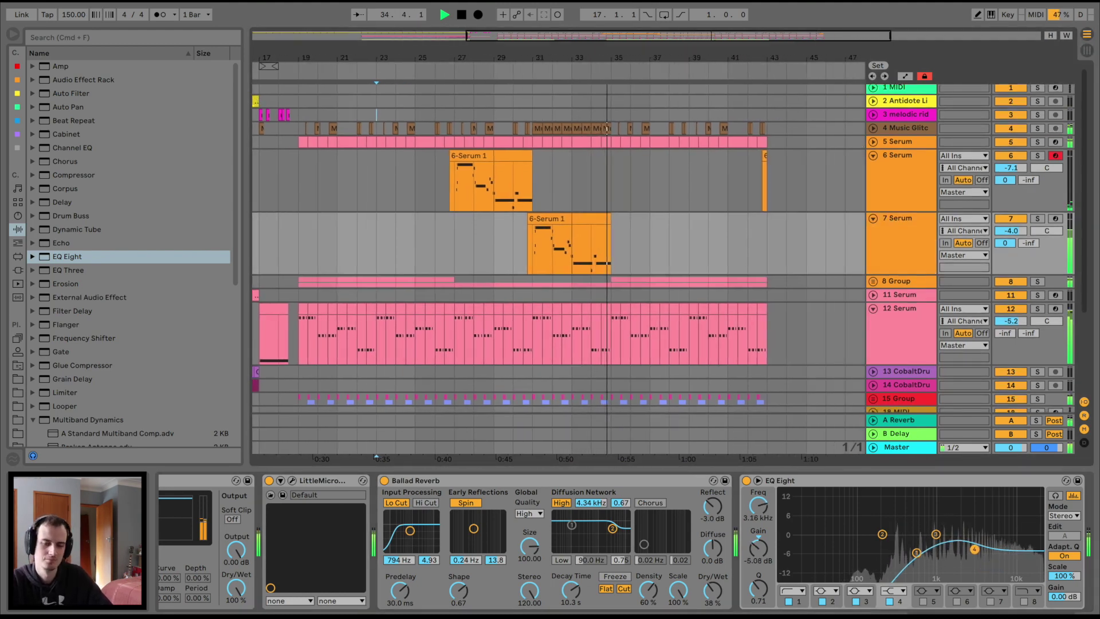
{"action": "scroll", "coordinate": [559, 270], "scroll_direction": "down", "scroll_amount": 5}
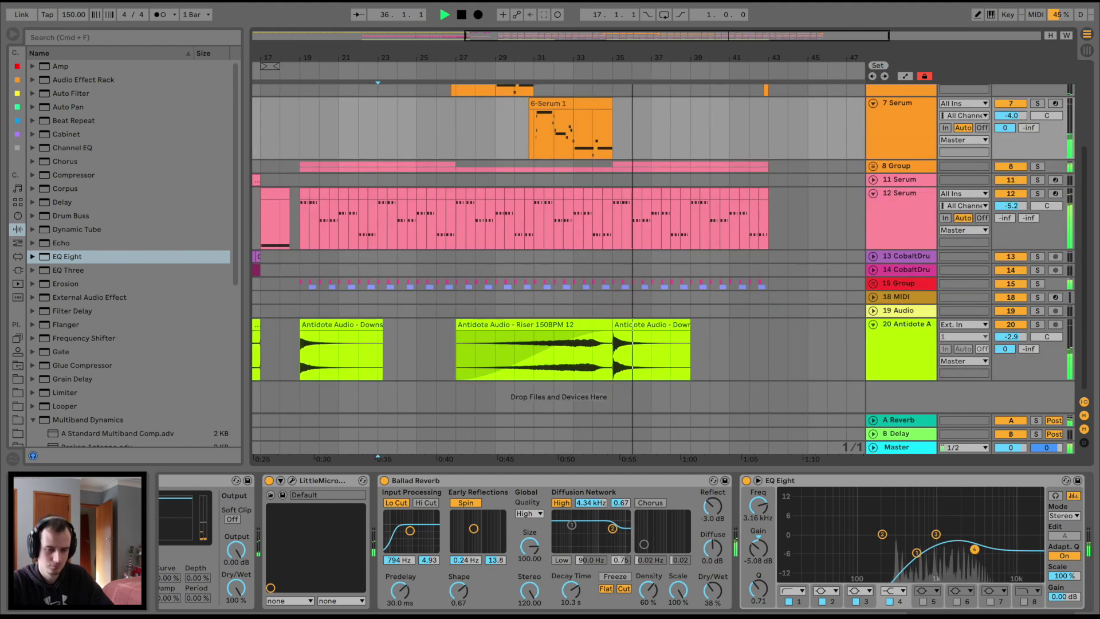
{"action": "left_click", "coordinate": [342, 325]}
{"action": "left_click", "coordinate": [651, 325]}
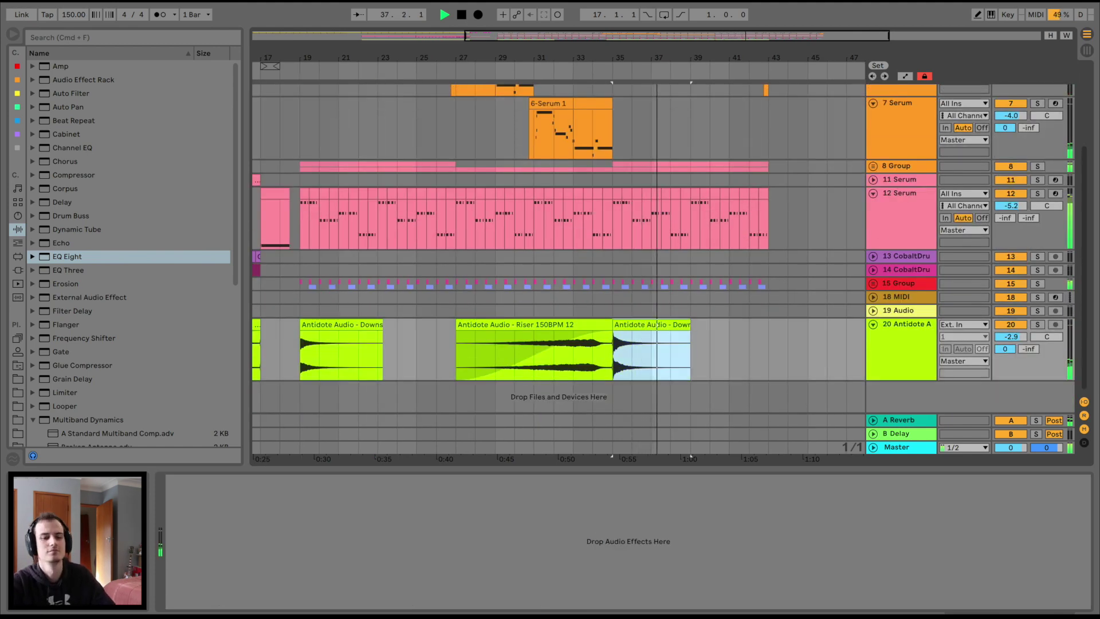
{"action": "key", "text": "super+v"}
Review the arrangement of the drop's second half during playback through bar 42.
{"action": "scroll", "coordinate": [558, 270], "scroll_direction": "up", "scroll_amount": 2}
{"action": "scroll", "coordinate": [559, 270], "scroll_direction": "right", "scroll_amount": 2}
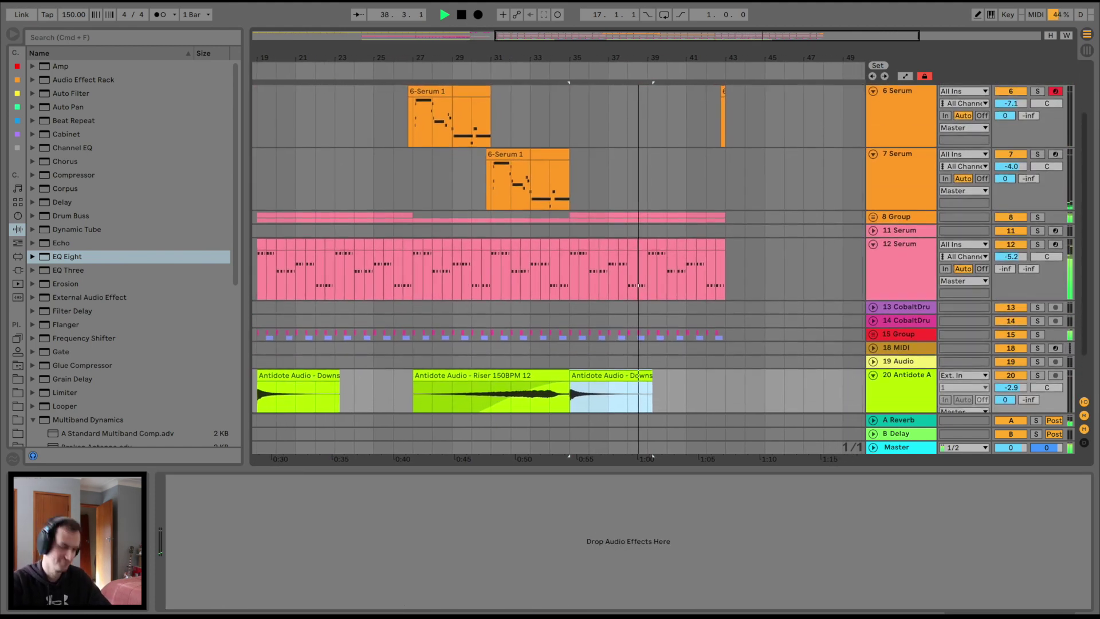
{"action": "scroll", "coordinate": [559, 270], "scroll_direction": "up", "scroll_amount": 1}
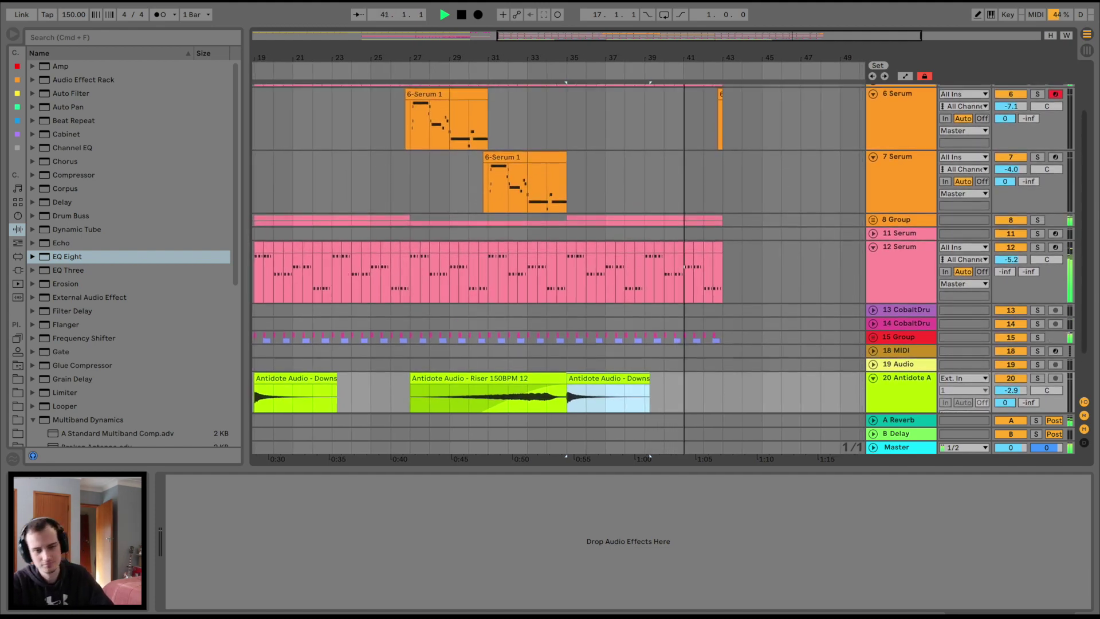
{"action": "scroll", "coordinate": [559, 269], "scroll_direction": "up", "scroll_amount": 3}
{"action": "scroll", "coordinate": [559, 269], "scroll_direction": "right", "scroll_amount": 2}
{"action": "scroll", "coordinate": [559, 269], "scroll_direction": "right", "scroll_amount": 1}
{"action": "scroll", "coordinate": [559, 269], "scroll_direction": "down", "scroll_amount": 1}
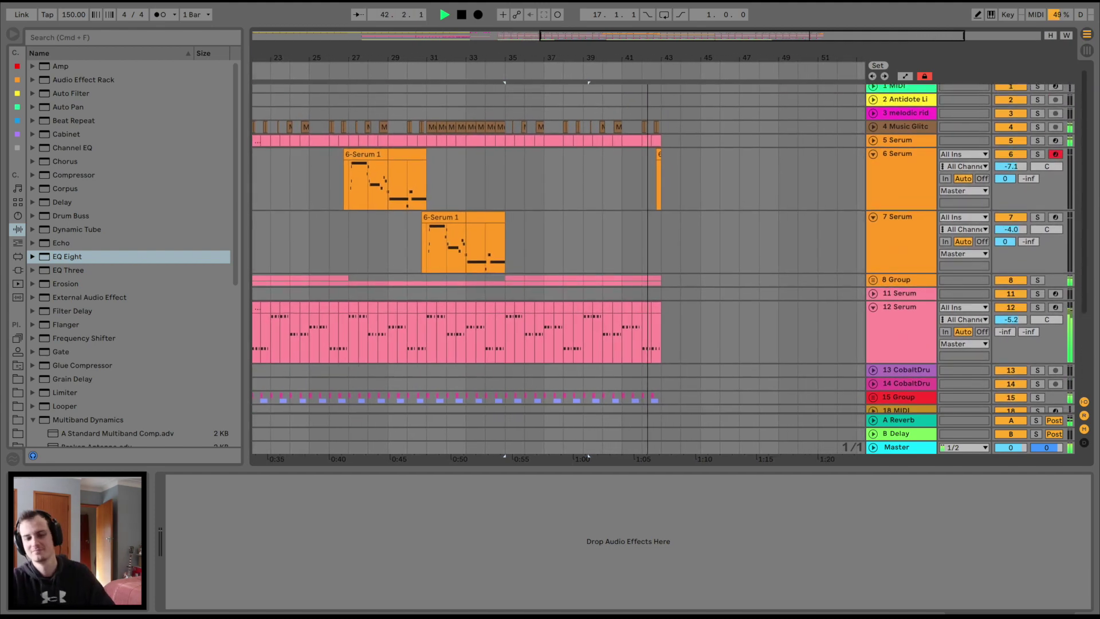